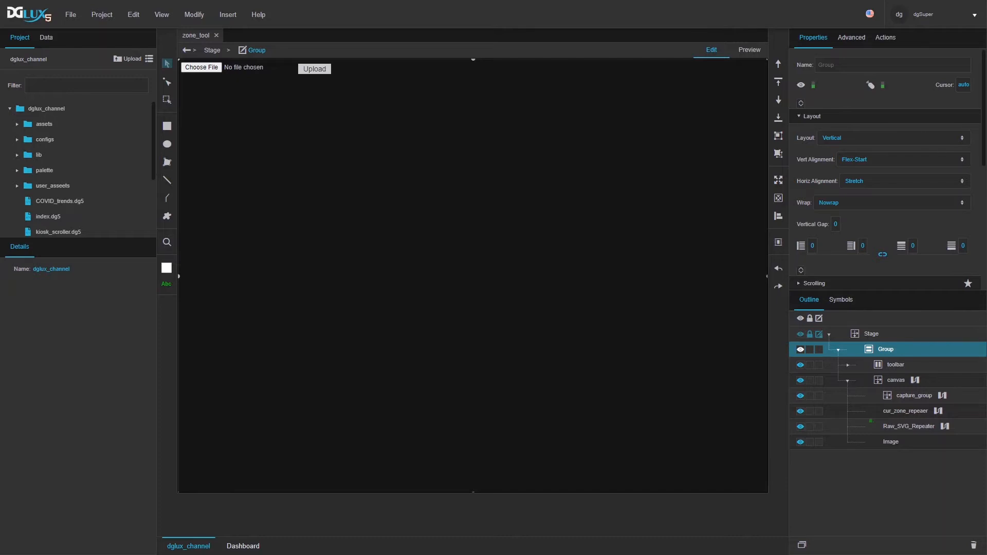
- Preview the zone tool and upload the floor plan image 2ndFloor3DTest.png to its canvas
click(750, 52)
click(199, 67)
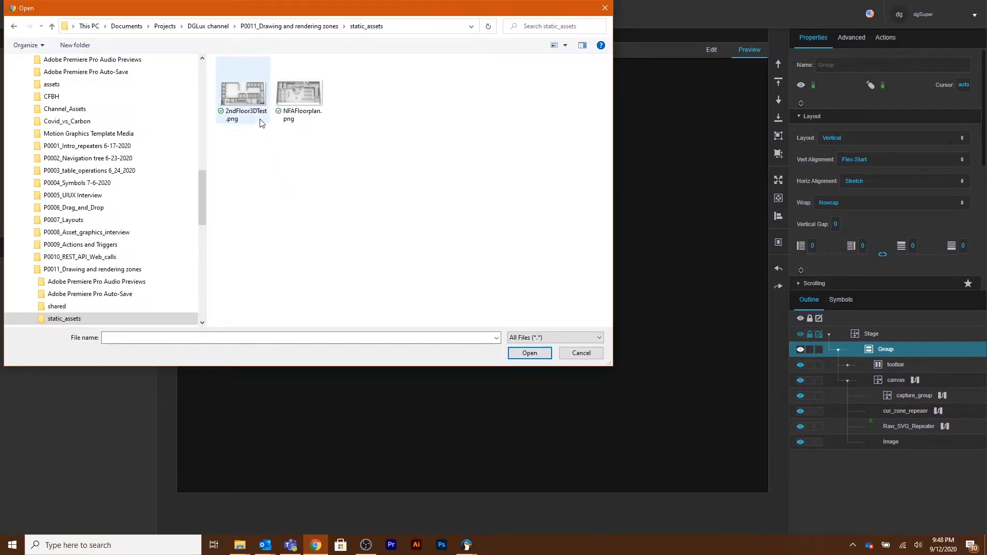
double_click(257, 104)
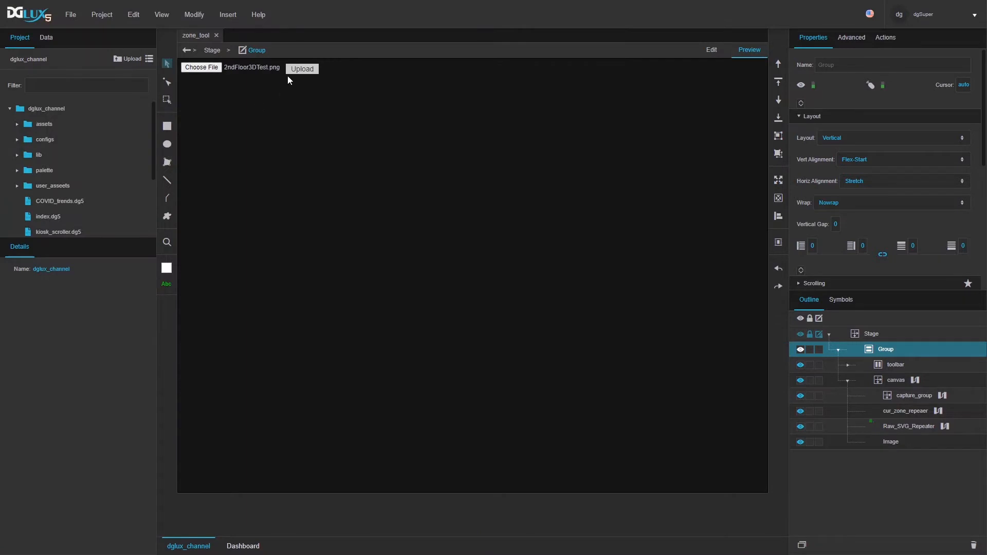
click(301, 70)
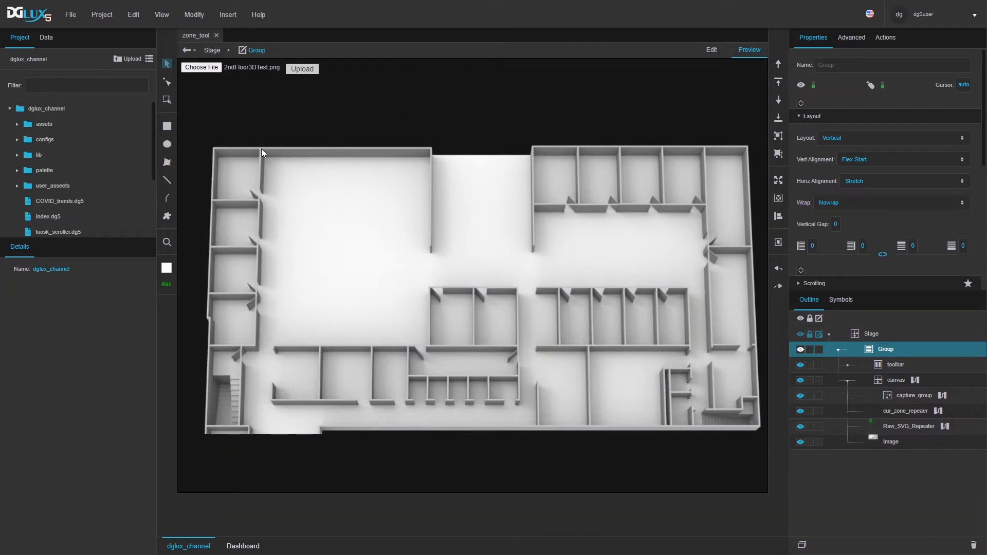
- Draw a closed four-corner zone around the large open room in the floor plan's upper left
mouse_move(261, 151)
mouse_down()
mouse_move(286, 276)
mouse_move(255, 347)
mouse_up()
click(256, 347)
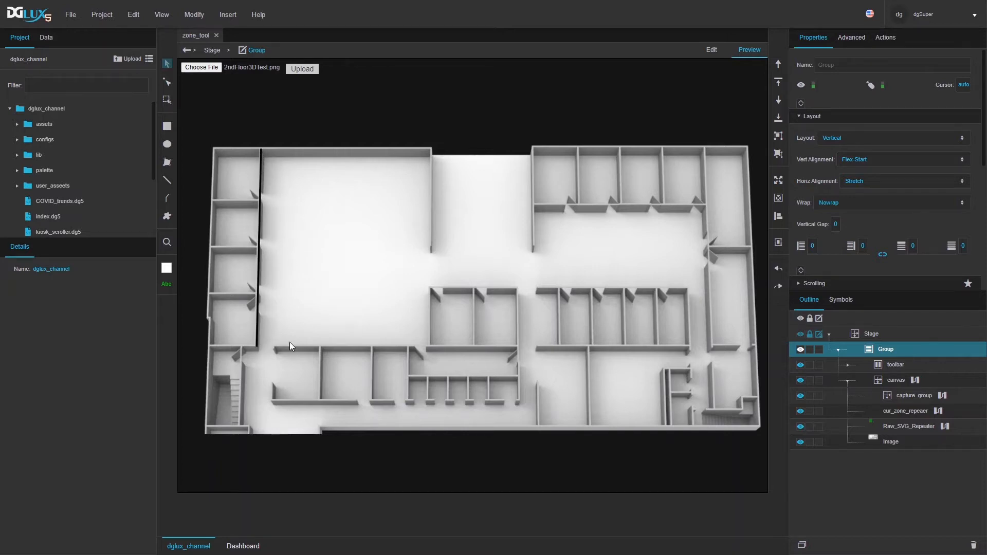
click(428, 346)
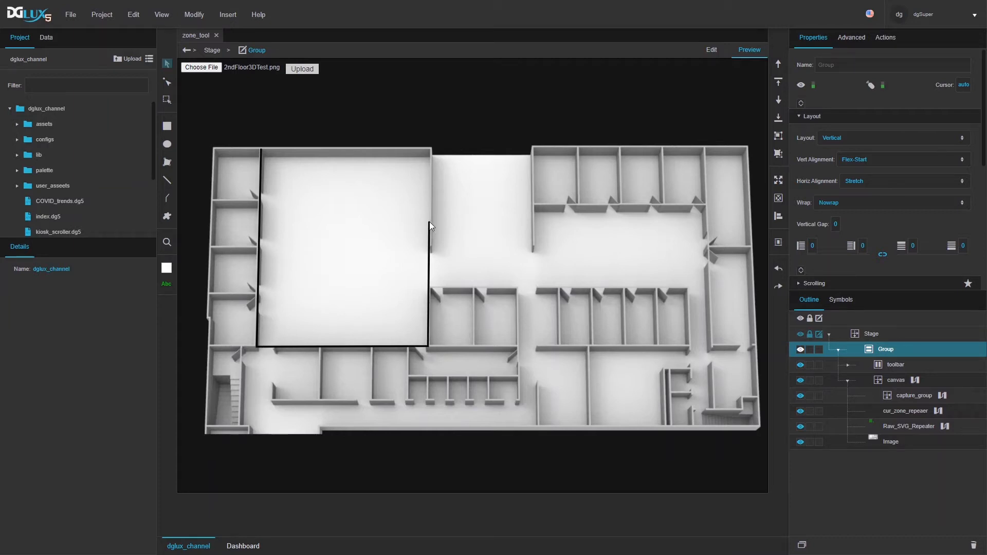
click(430, 151)
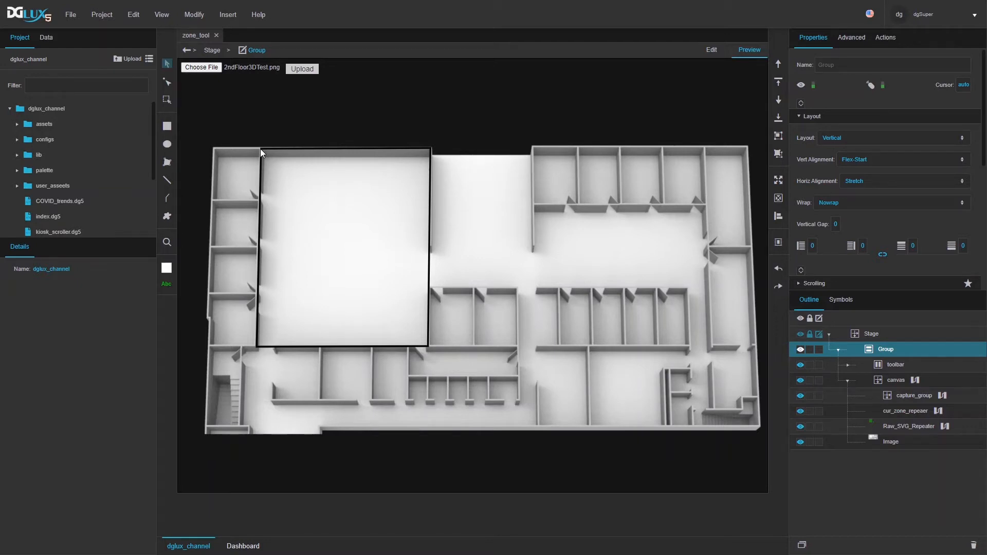
double_click(335, 149)
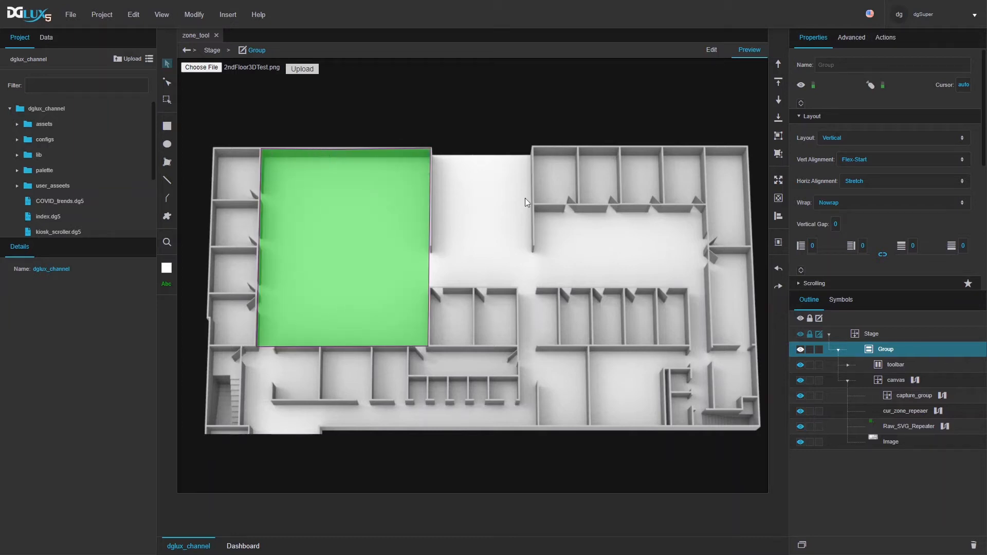
- Draw a four-corner zone over the first small room east of the central hall, along the upper wall
click(532, 148)
click(533, 203)
click(578, 203)
click(547, 149)
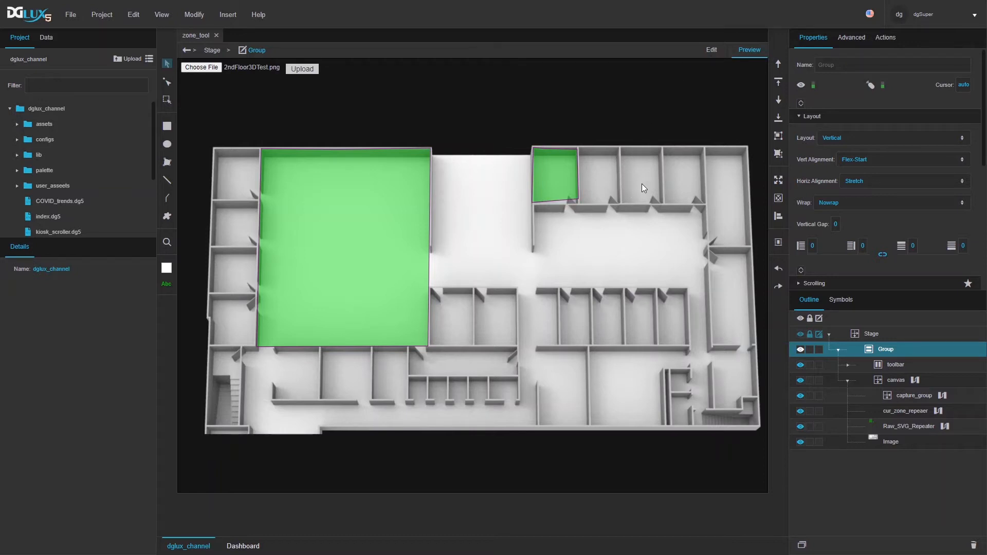
- Return to edit mode and examine the tableRowCells and concat2 blocks in the capture_group dataflow
click(712, 50)
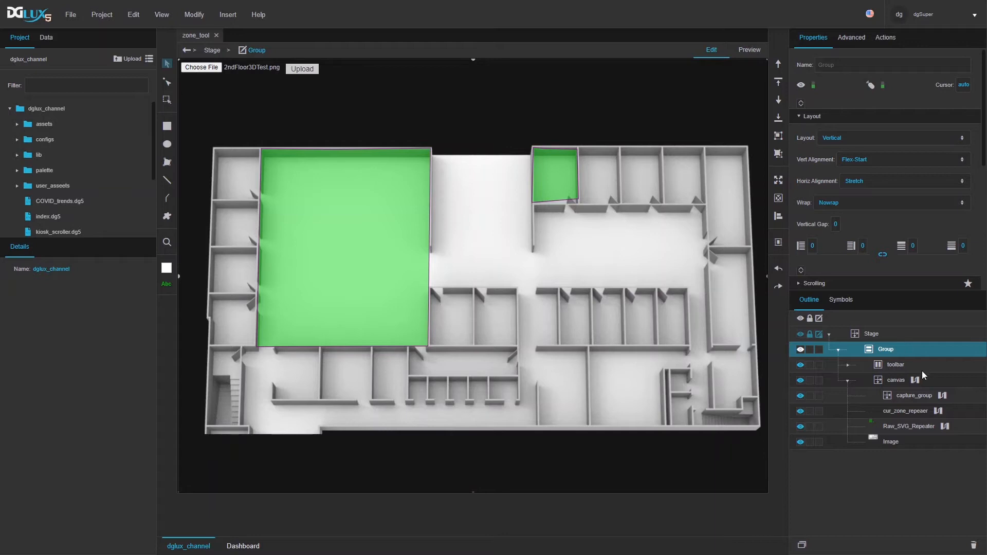
click(942, 395)
drag(630, 196, 462, 216)
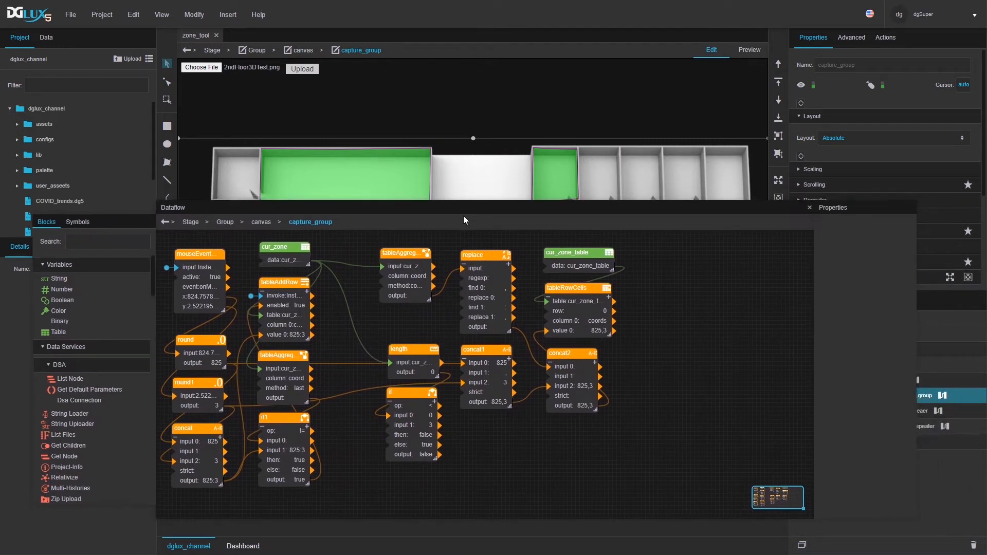
drag(812, 319, 693, 332)
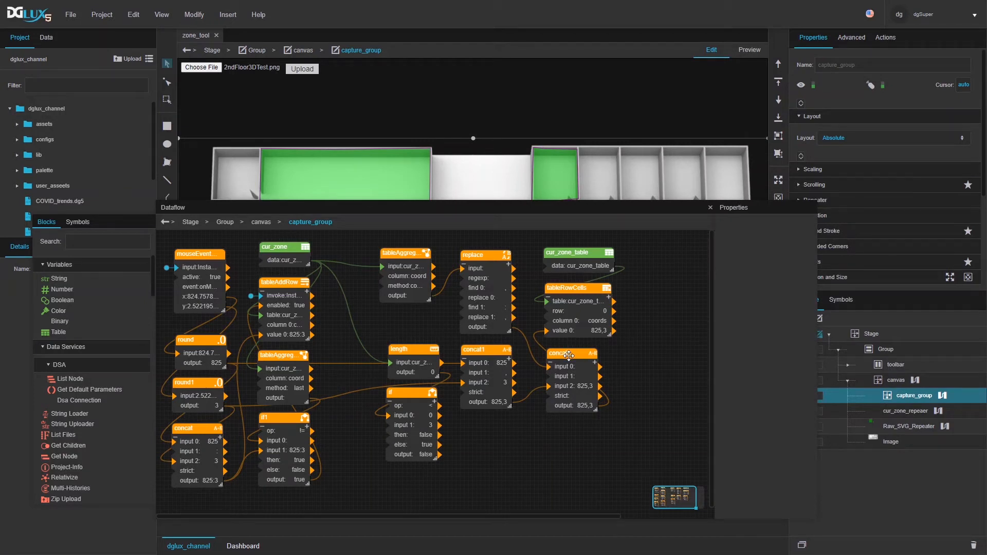
click(580, 322)
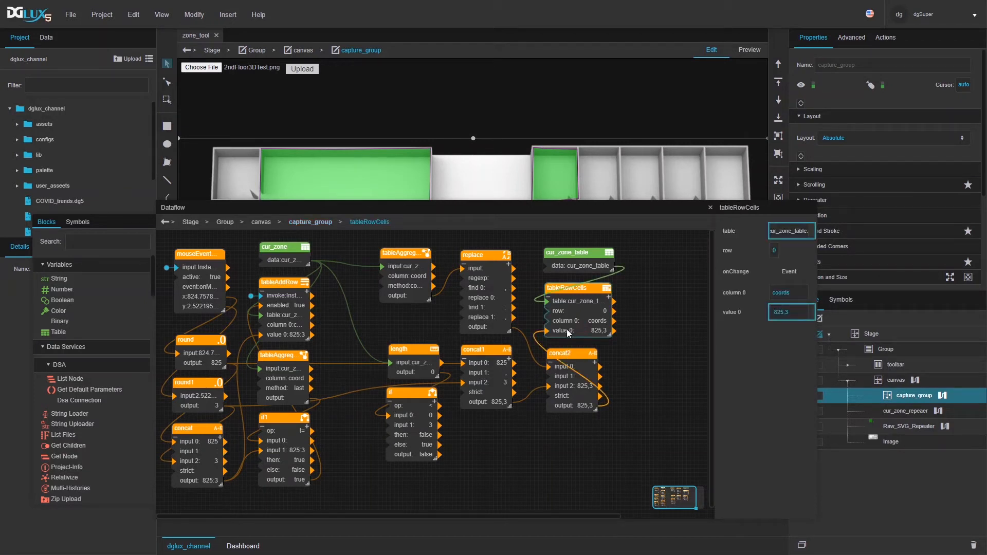
click(486, 380)
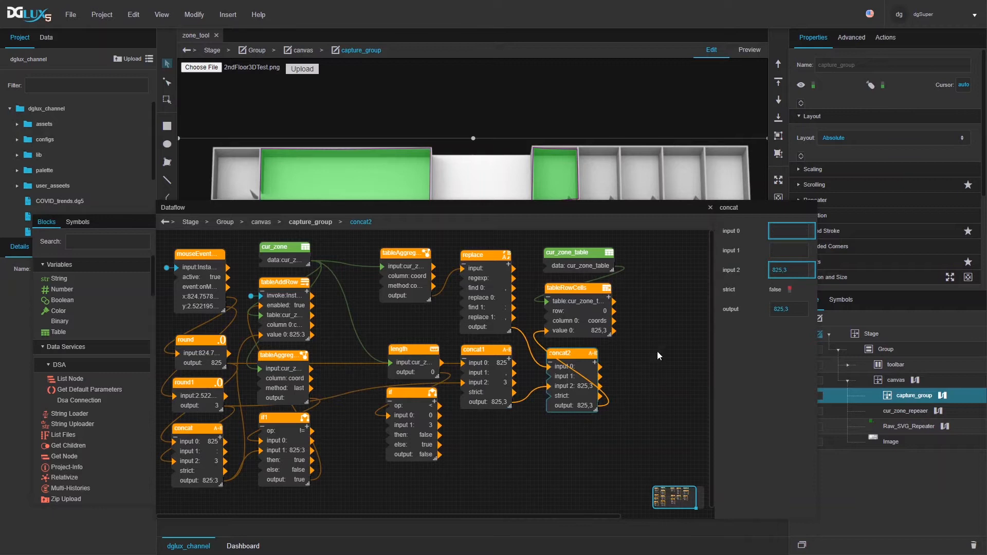
- Place the four corners of a new zone in the central hall in preview, keeping the dataflow below the drawing area
drag(582, 210, 537, 329)
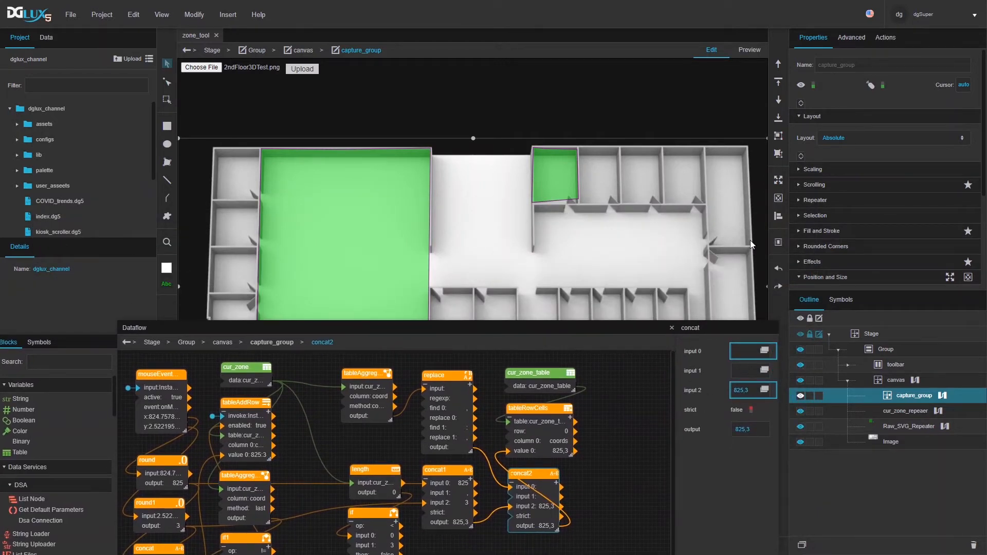
click(750, 50)
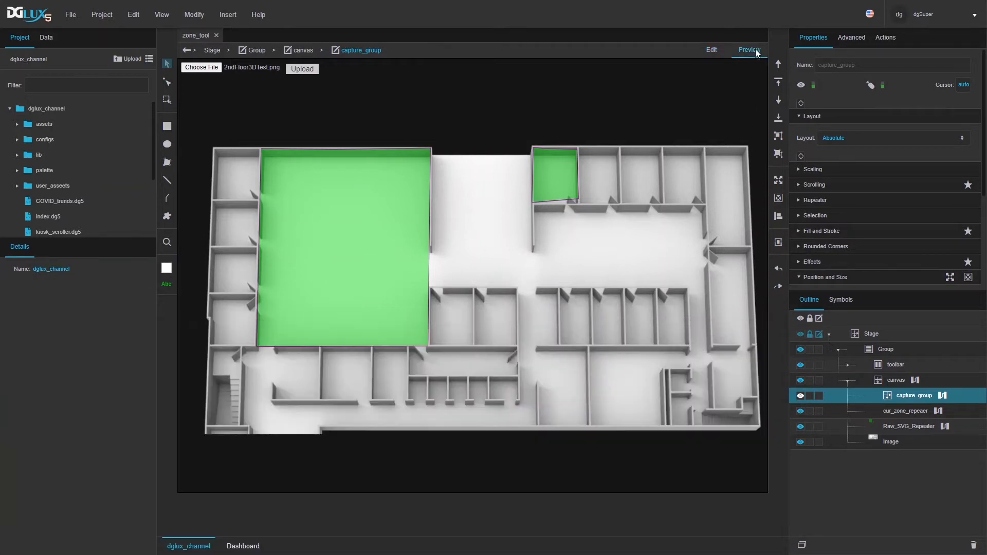
click(452, 179)
click(455, 249)
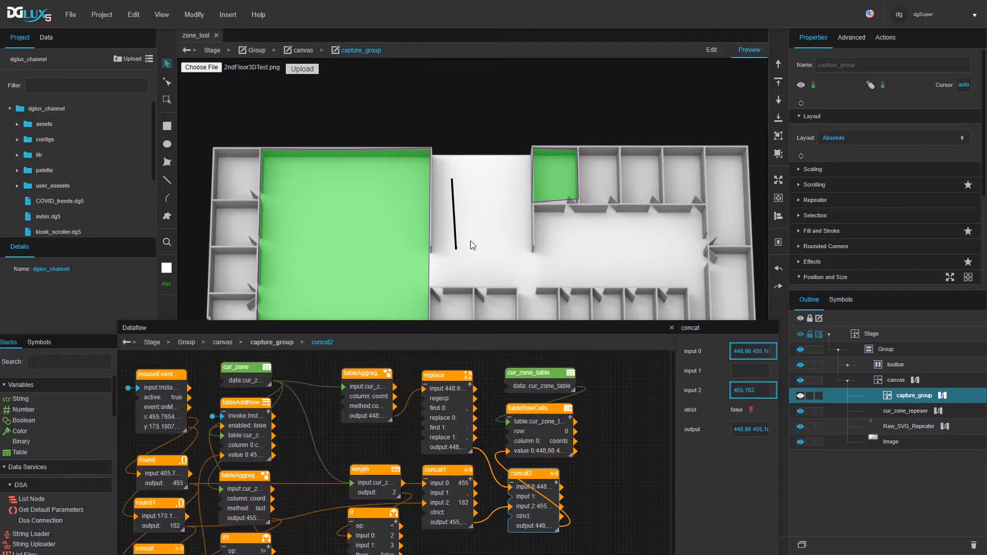
click(508, 247)
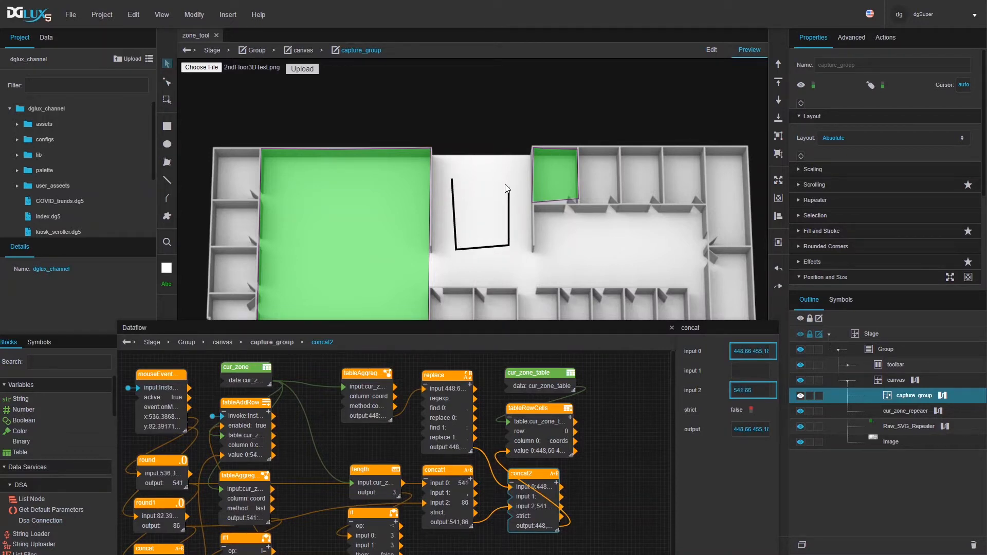
click(508, 179)
- Inspect the full coordinate string feeding input 0 of the concat2 block
drag(537, 474, 548, 473)
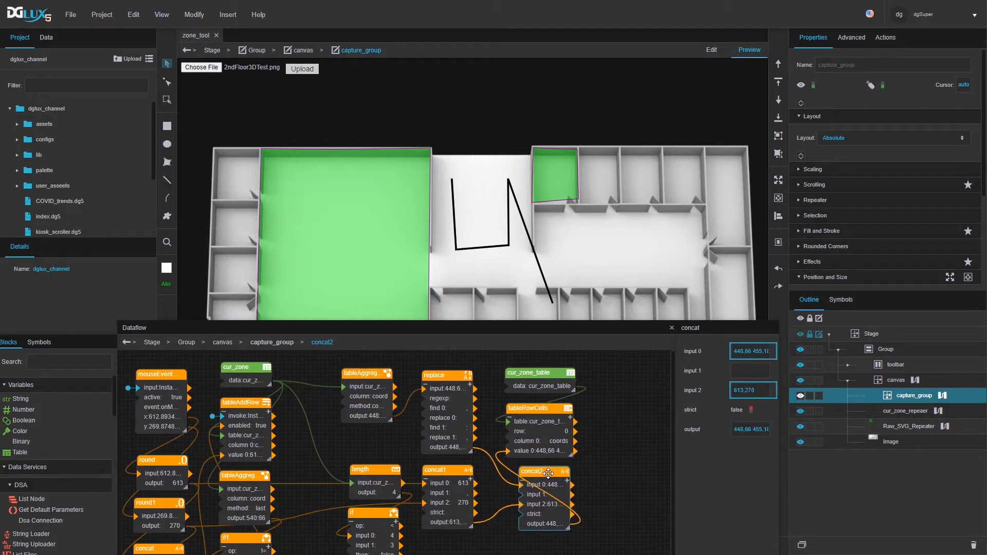
click(774, 352)
click(765, 351)
click(765, 351)
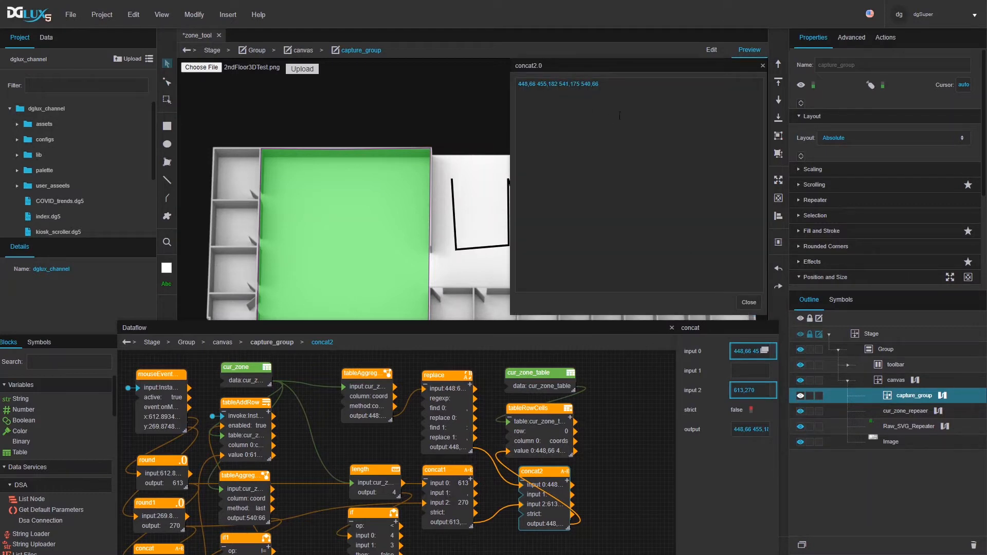
click(745, 303)
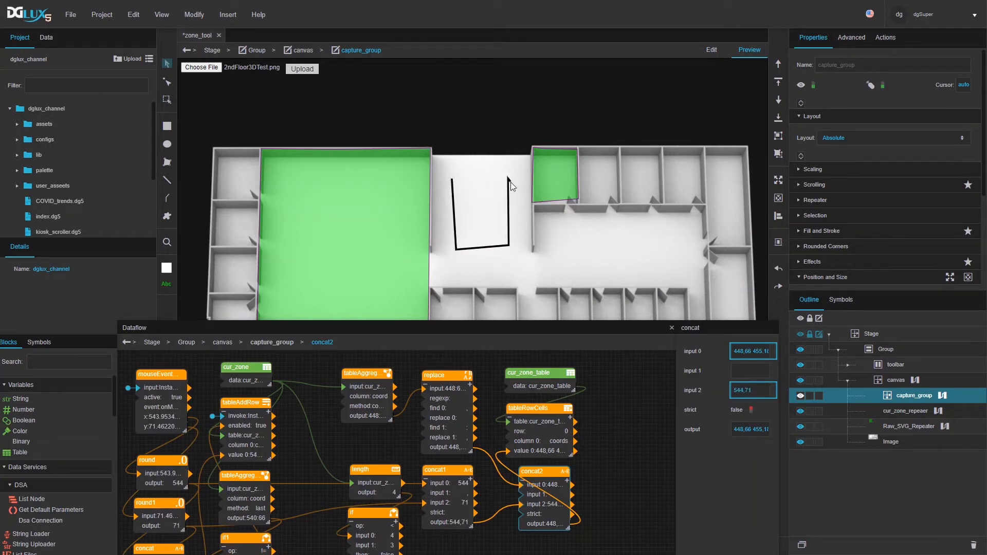
- Add inputs 3 and 4 to the concat2 block in the capture_group dataflow
drag(577, 330, 576, 263)
click(566, 416)
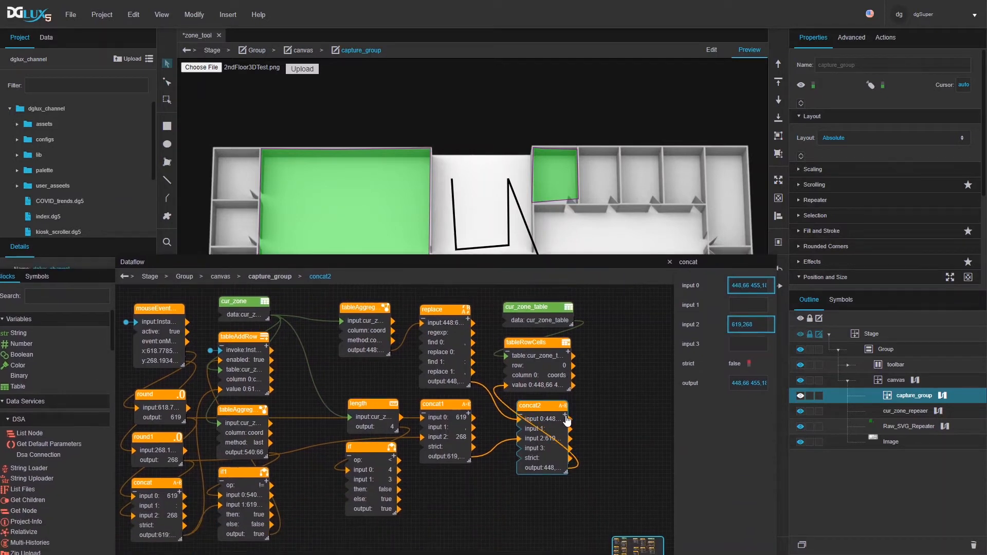
click(565, 415)
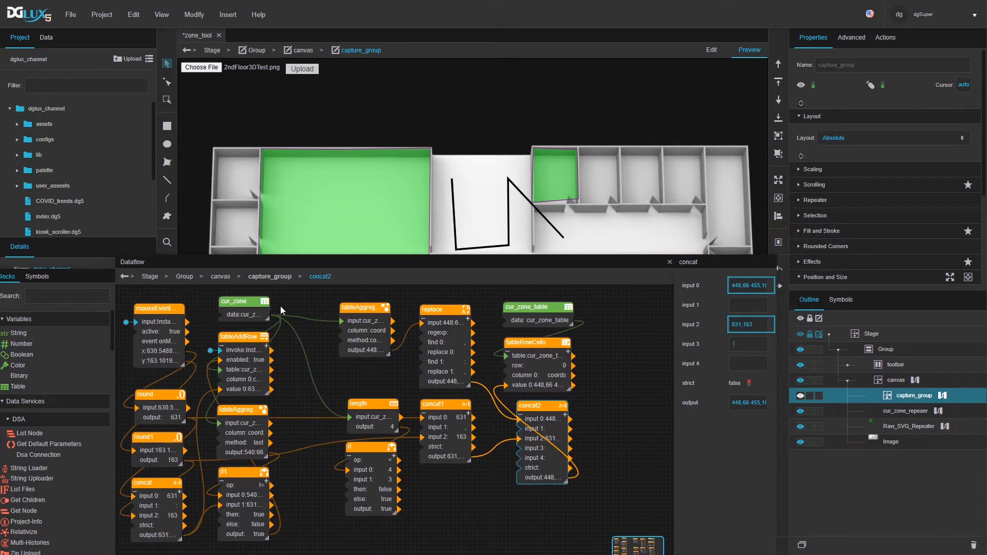
- Add an Aggregation block fed by the cur_zone table to return the first value of its coord column
click(252, 306)
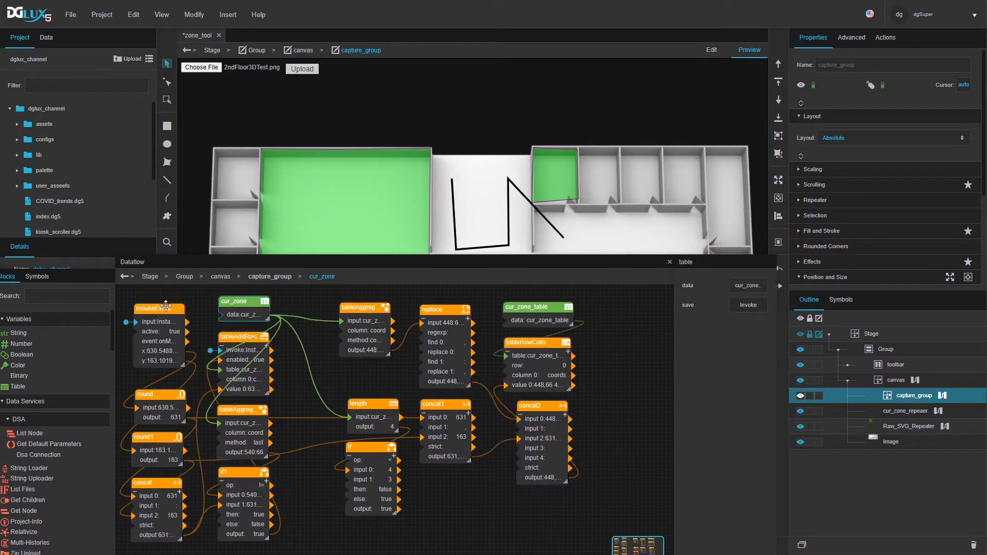
click(64, 297)
text(agg)
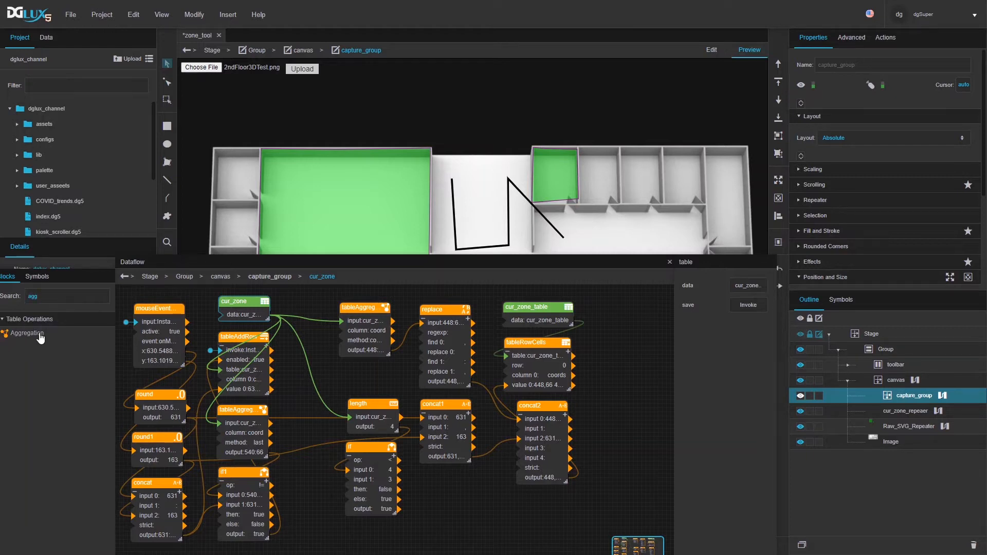
drag(40, 336, 436, 482)
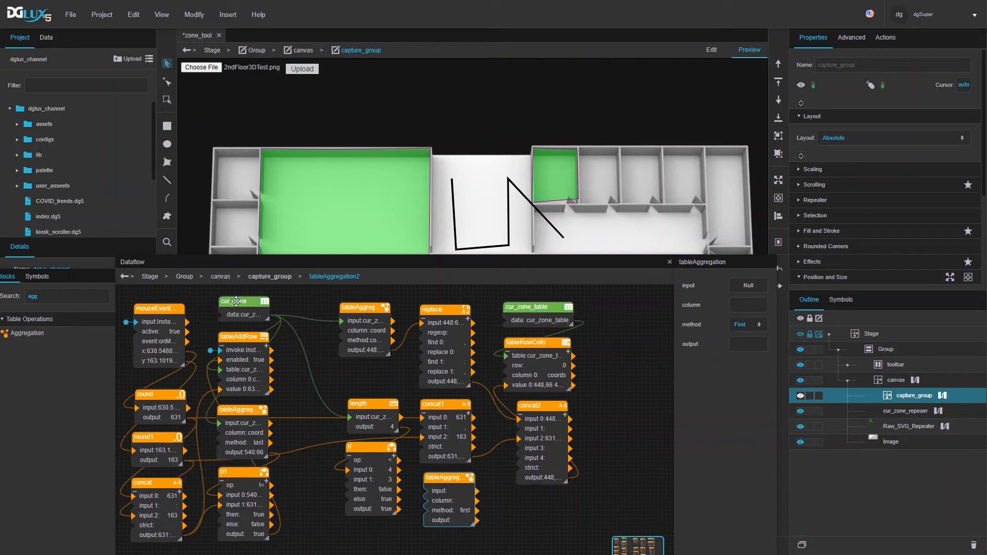
drag(271, 315, 426, 491)
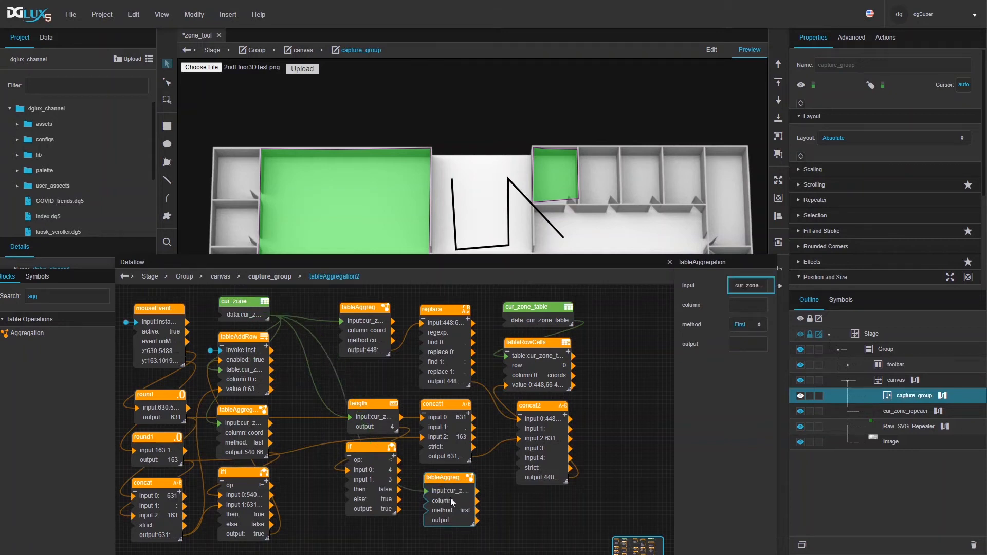
text(coord)
- Review the coordinate rows of the cur_zone table that feeds the new Aggregation block
click(756, 286)
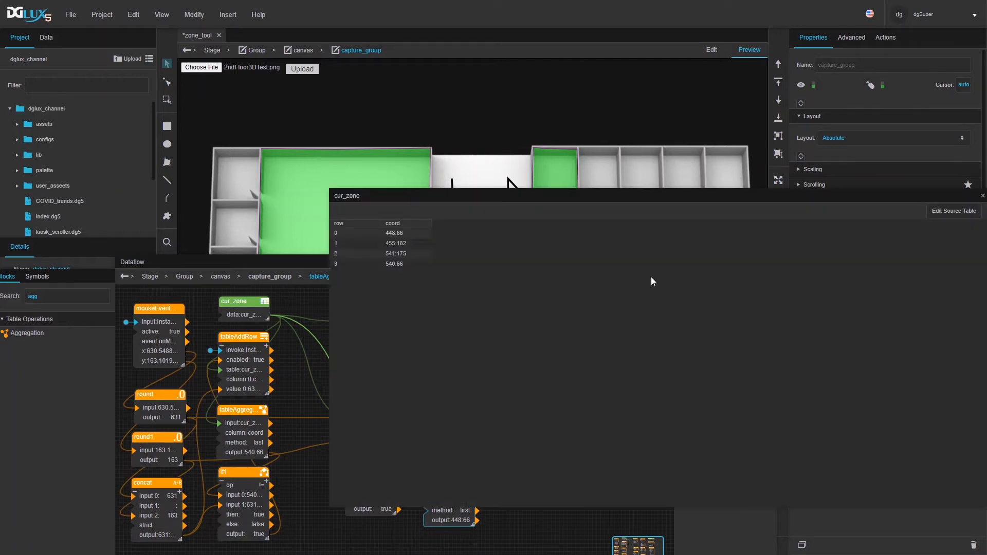
drag(380, 199, 271, 199)
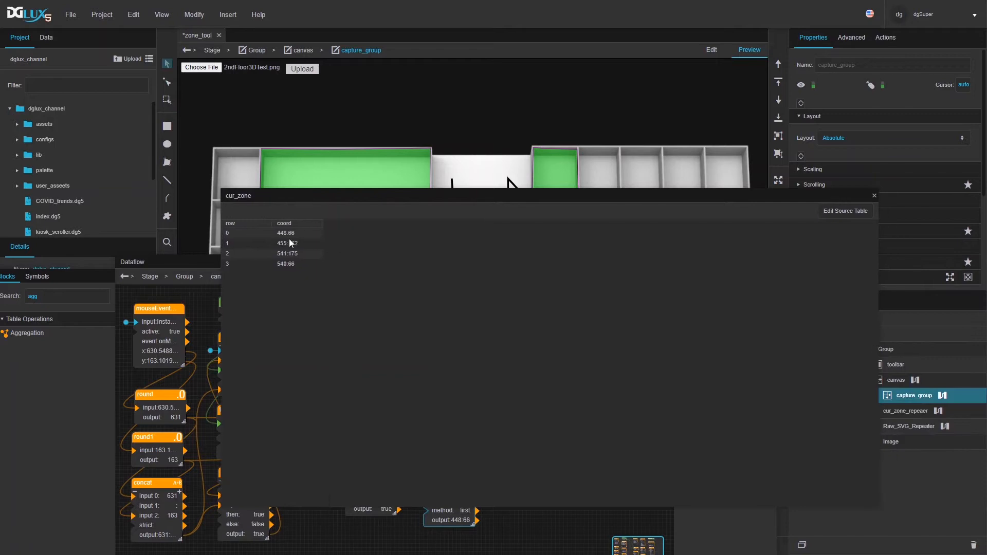
click(873, 196)
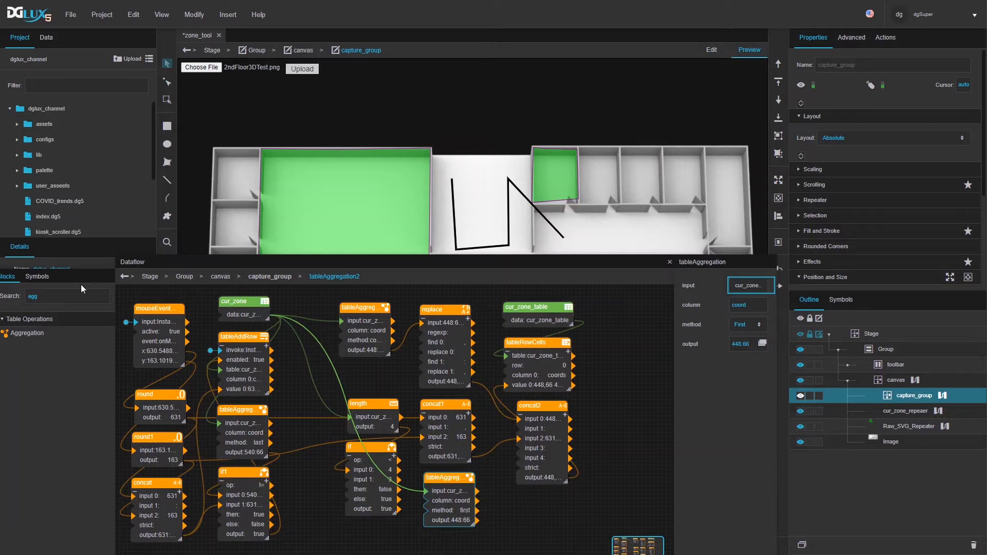
- Add a Replace block fed by the new Aggregation block's output, replacing ":" with ","
key(ctrl+a)
text(repl)
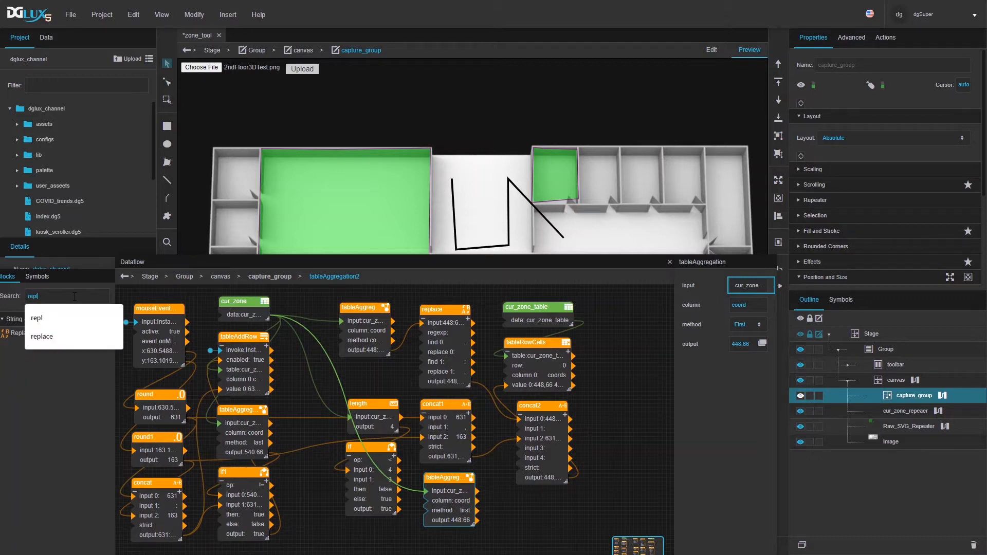
drag(20, 333, 537, 503)
click(751, 329)
click(752, 350)
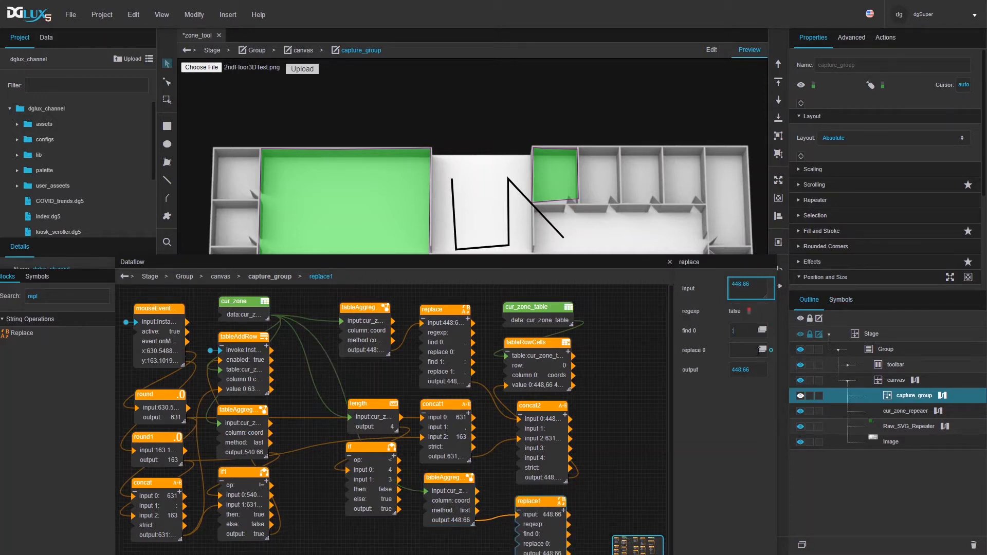
- Feed the new Replace block's output into input 4 of concat2 and complete the open zone in the central hall
click(593, 429)
scroll(593, 425, down, 1)
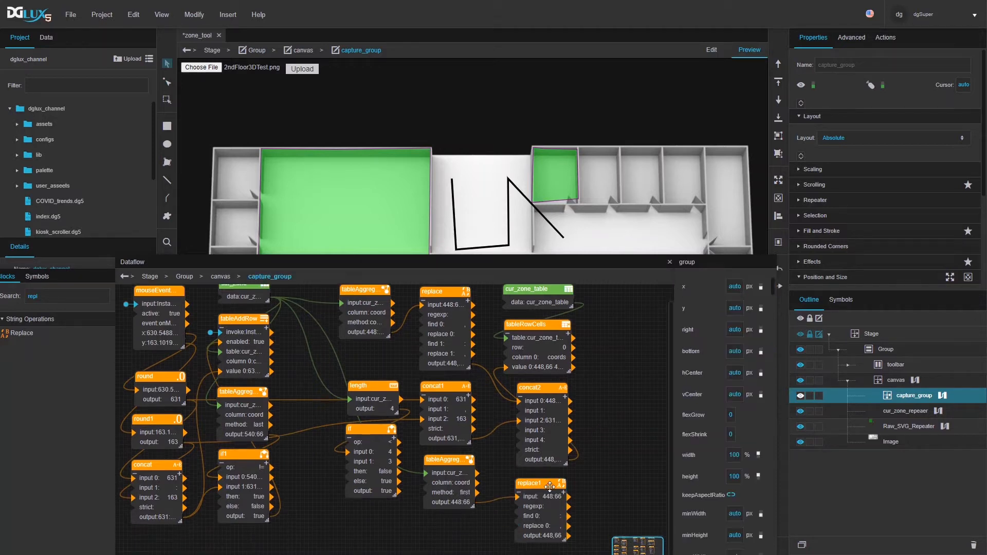
drag(541, 510, 520, 440)
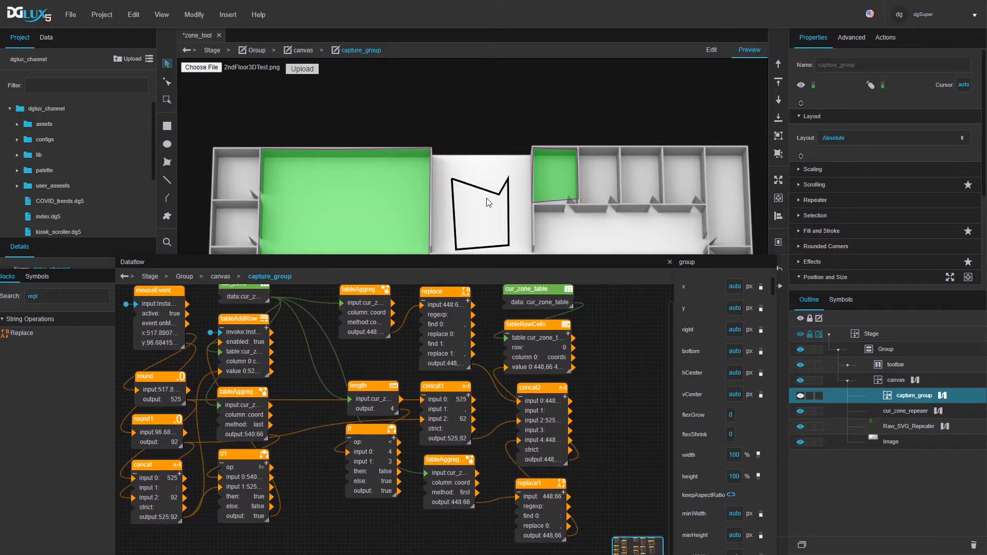
click(489, 170)
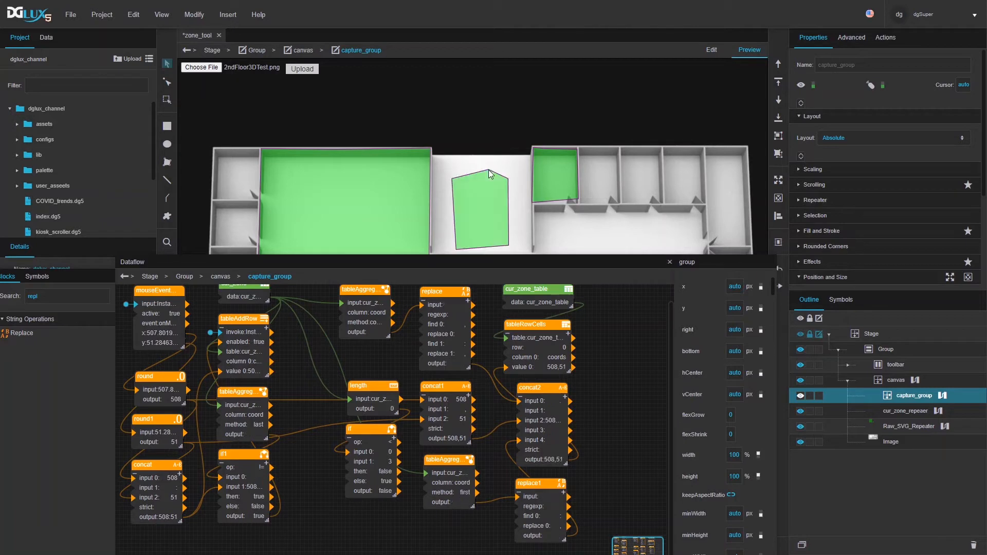
- Draw a four-cornered zone over the third room of the upper-right row on the floor plan
click(619, 149)
click(622, 204)
click(661, 203)
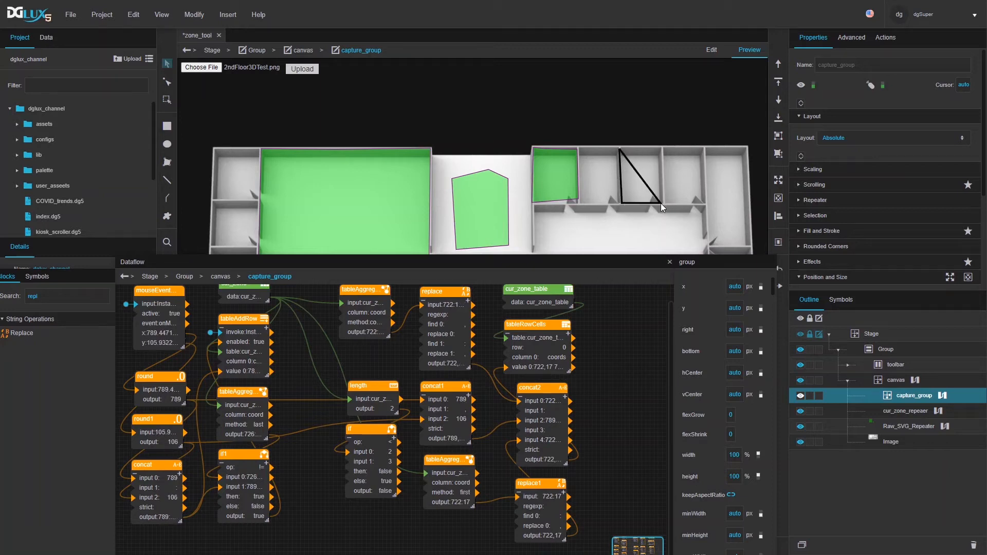
click(659, 150)
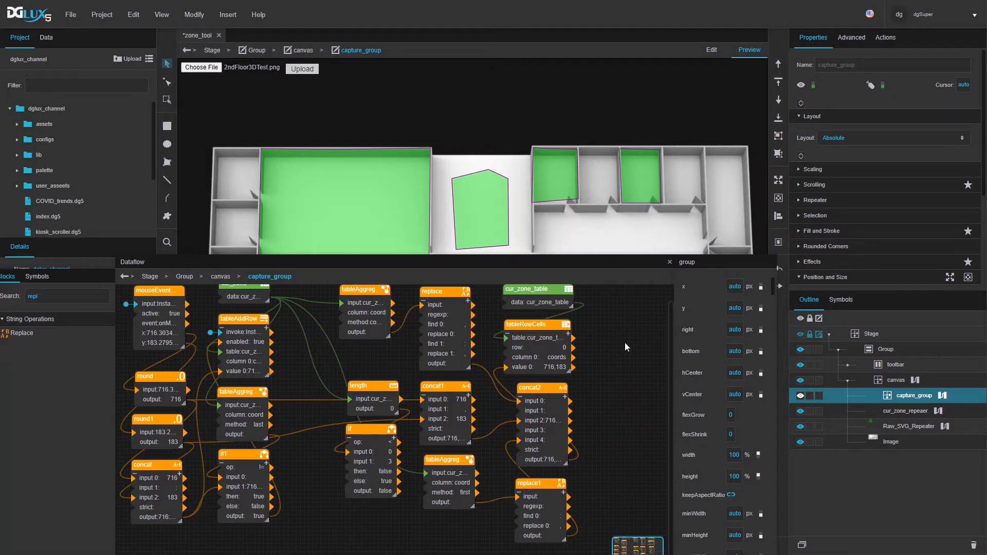
- Place four corner points of a new zone in the open area below the upper-right row of rooms
click(594, 243)
click(595, 213)
click(655, 217)
click(651, 245)
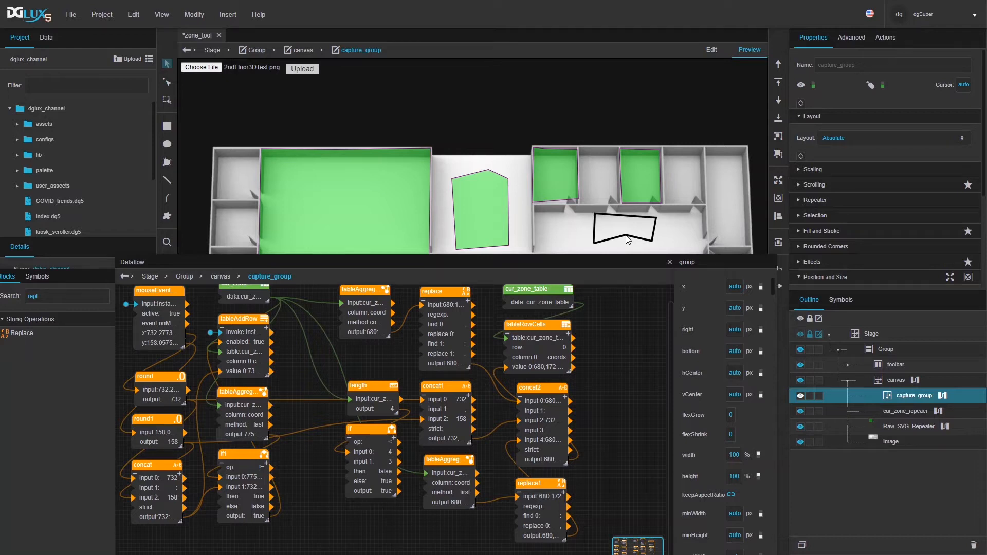
- Set the polyline's stroke-width to 2 in the SVG template of the cur_zone_repeaer's replace block
click(929, 411)
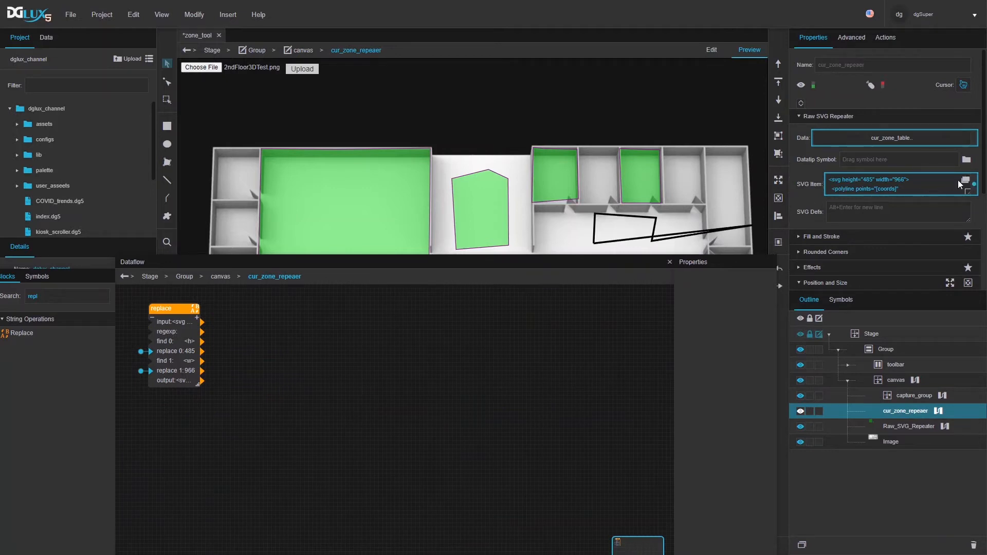
click(974, 184)
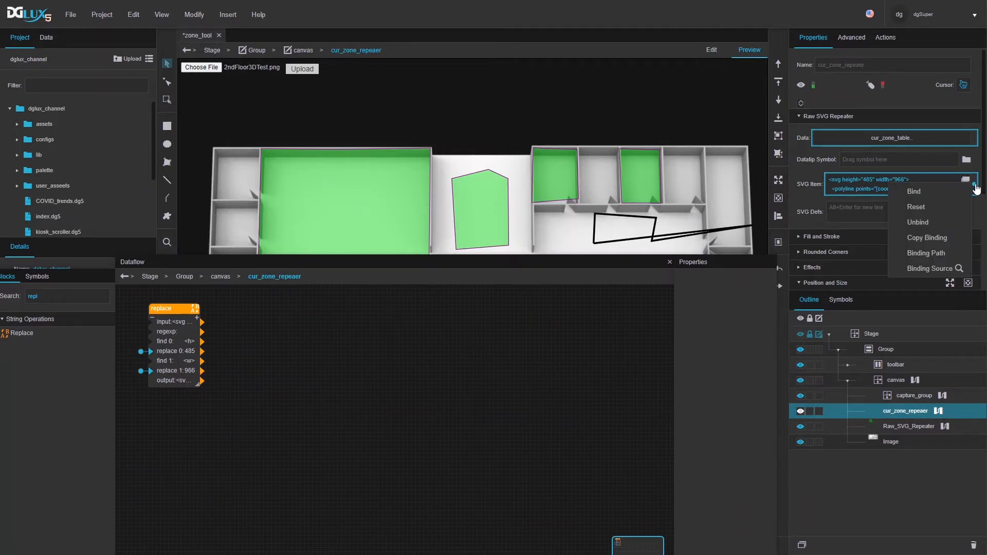
click(959, 269)
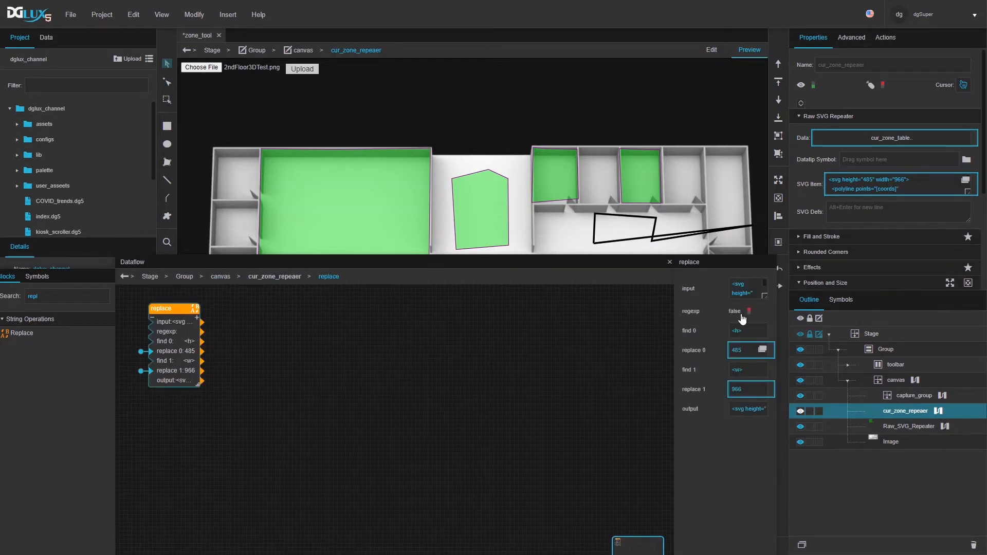
click(763, 285)
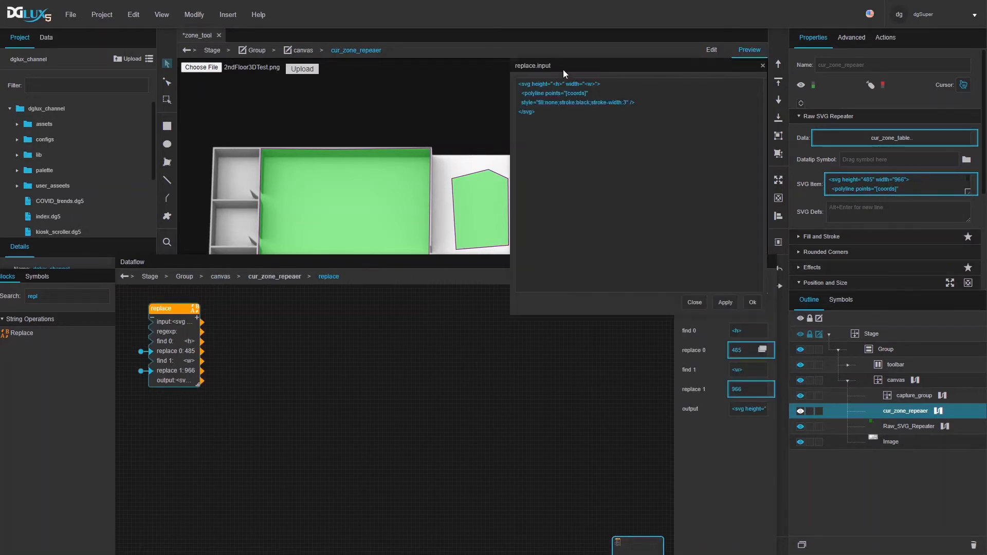
drag(569, 64, 336, 307)
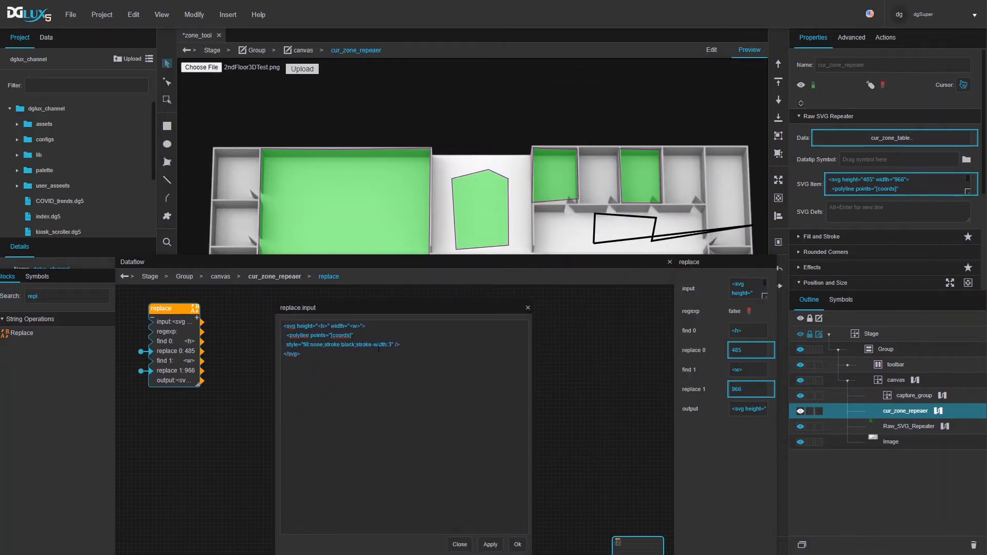
key(BackSpace)
text(2)
text(;)
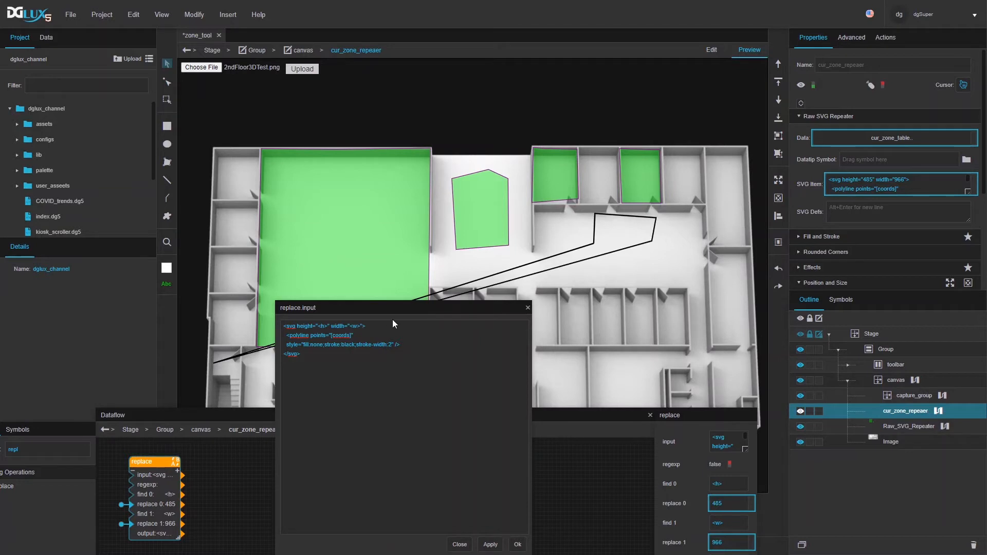
- Add stroke-dasharray:5,5 to the polyline style, apply the template, and complete the open zone below the upper-right rooms
text(;stroke-dasharray)
key(BackSpace)
text(y=)
key(BackSpace)
text(:5,5)
click(490, 548)
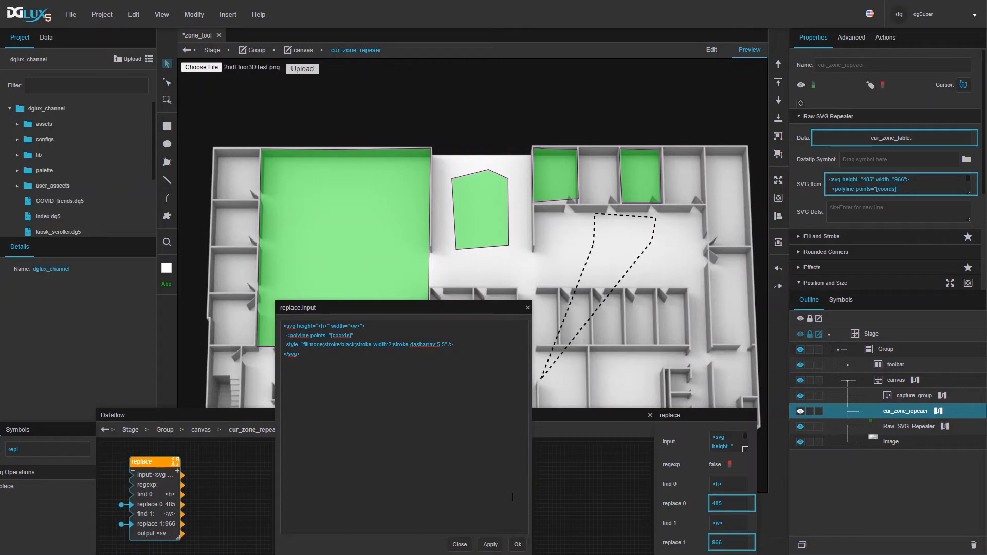
click(517, 544)
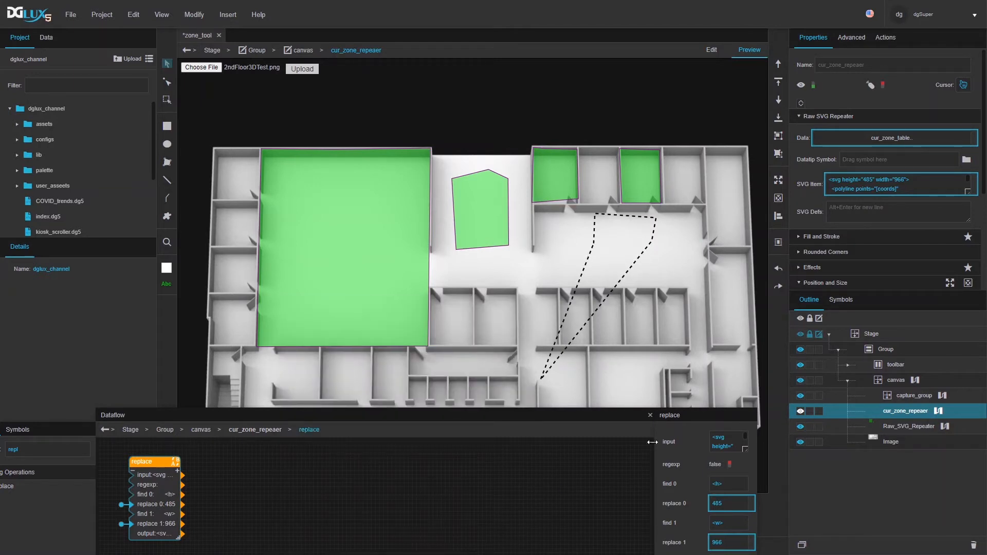
click(650, 415)
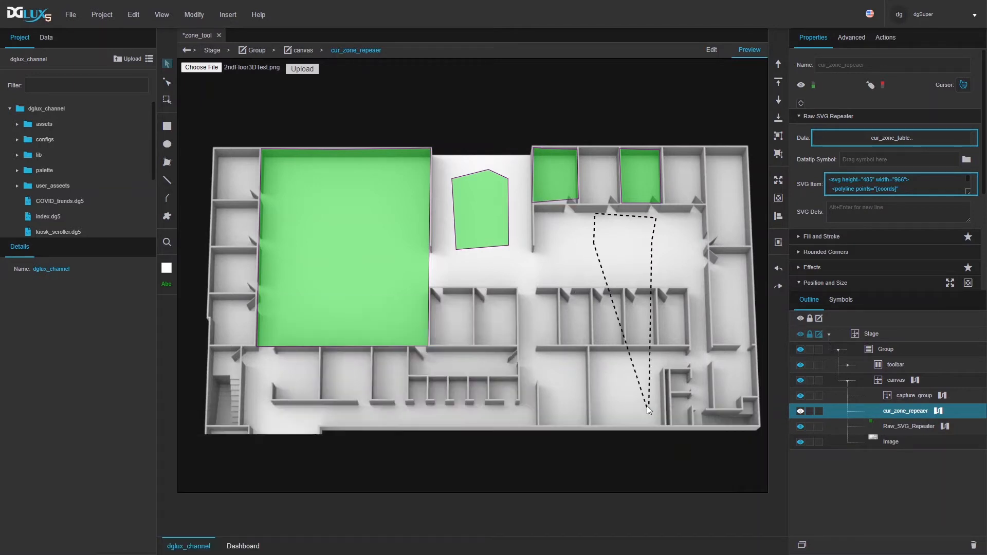
click(639, 266)
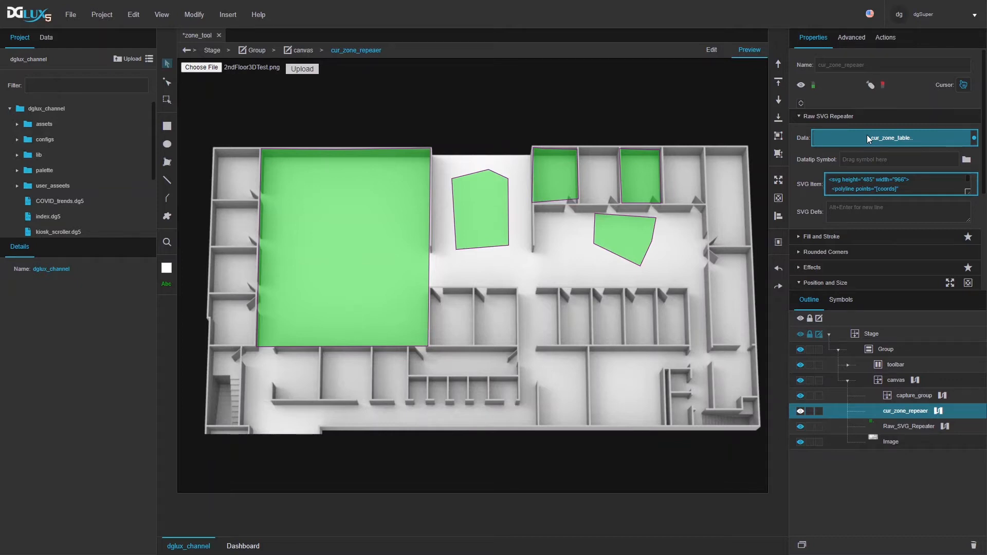
- Examine the hover_zone and clicked_zone string blocks in the dataflow of Raw_SVG_Repeater
click(903, 424)
right_click(903, 424)
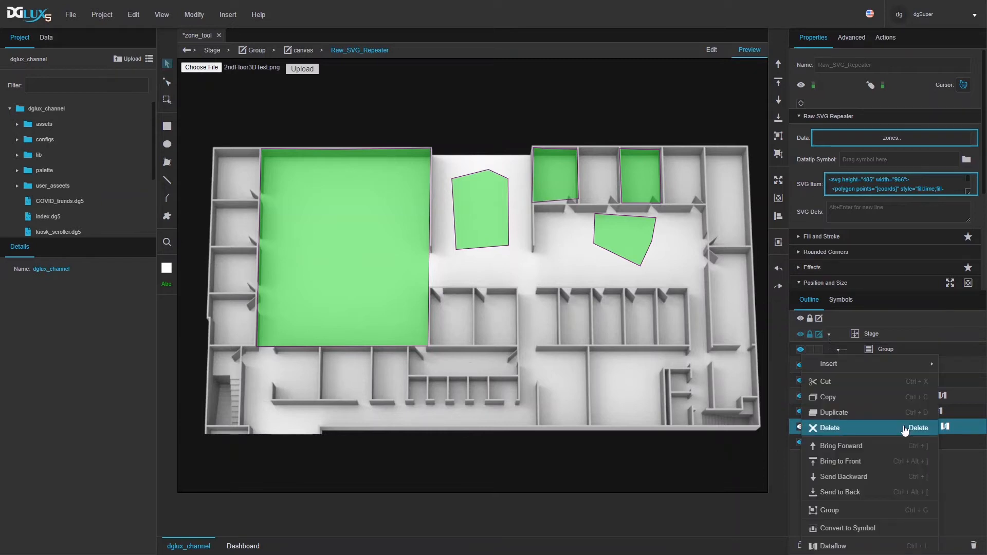
click(848, 546)
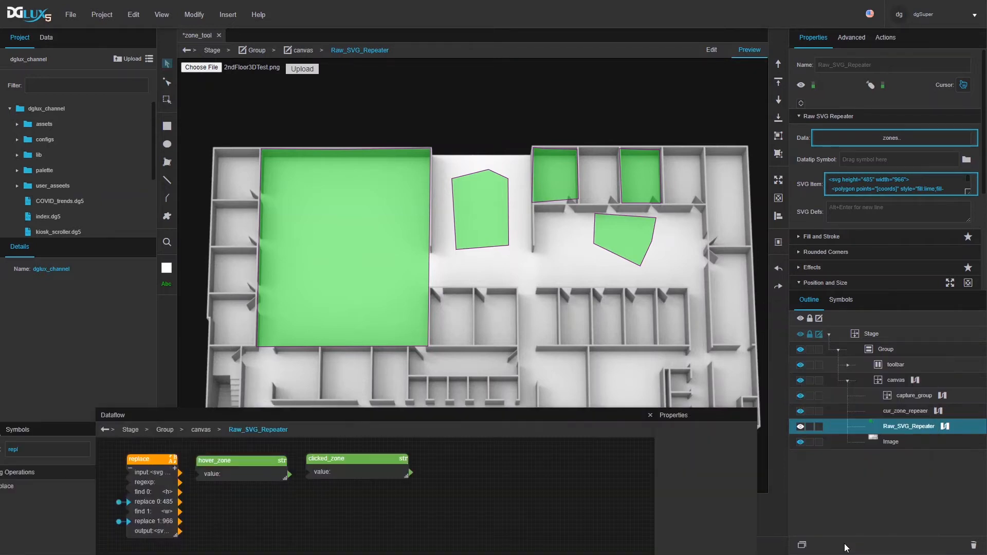
drag(534, 410, 564, 343)
drag(275, 394, 279, 392)
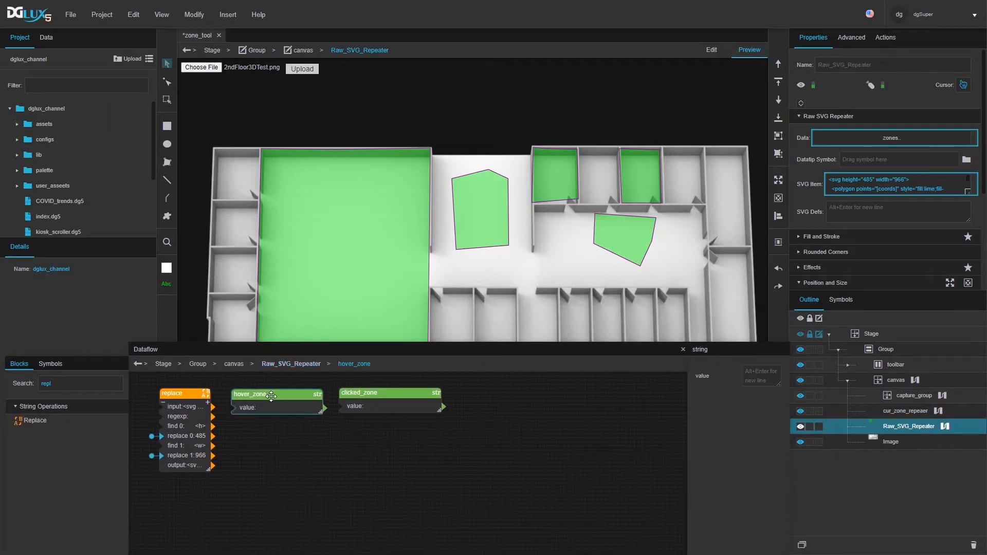
drag(368, 395, 368, 394)
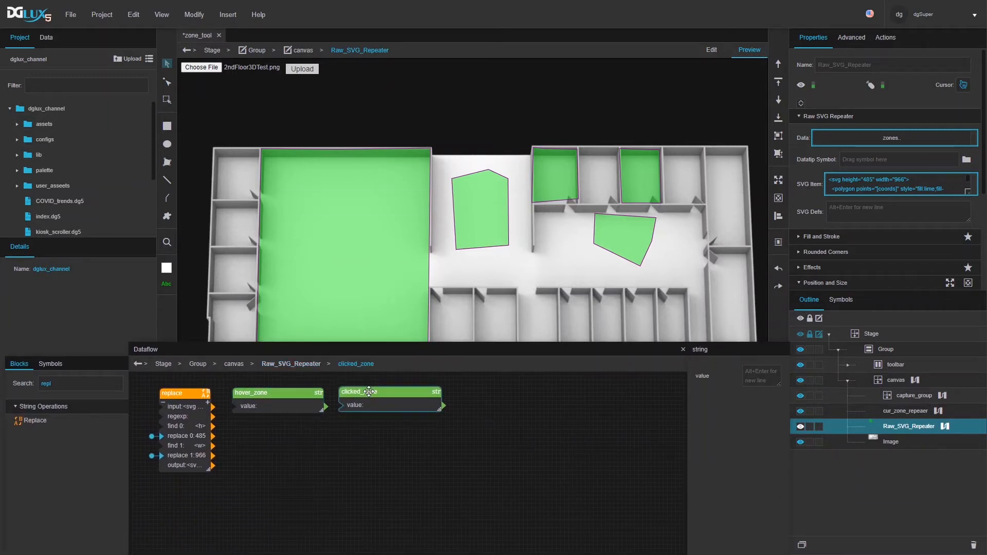
click(279, 394)
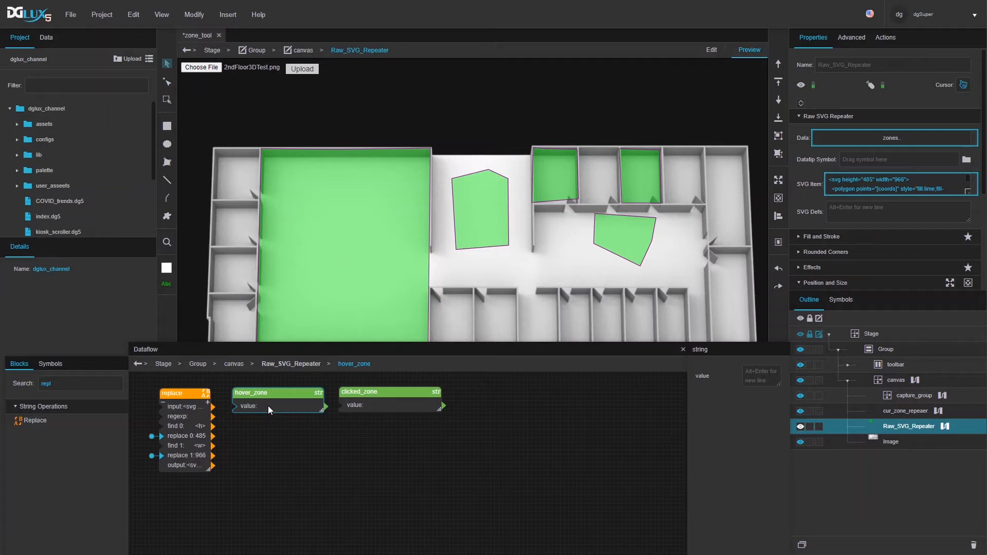
click(385, 405)
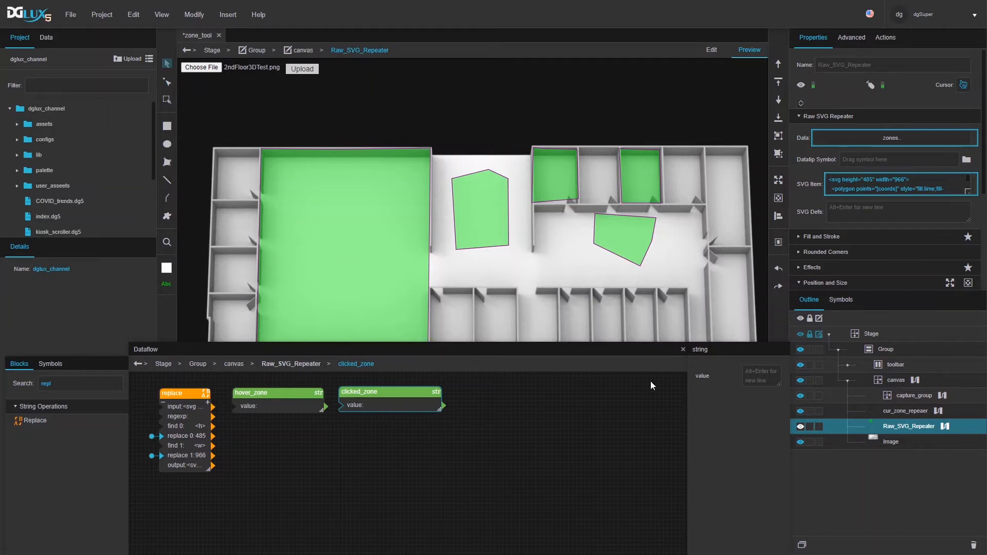
click(683, 350)
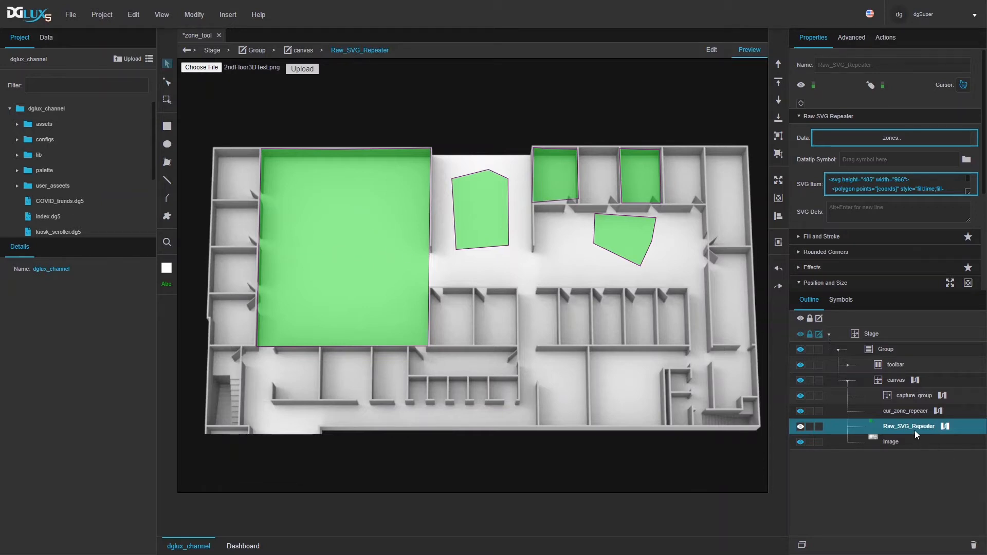
- Bring Raw_SVG_Repeater forward in the outline so it sits above capture_group within the canvas
click(915, 397)
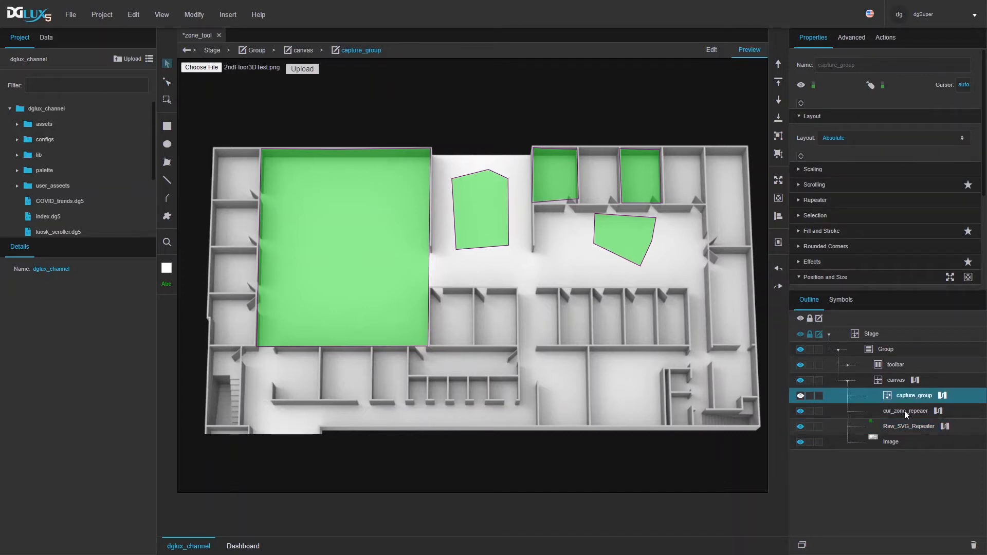
click(902, 412)
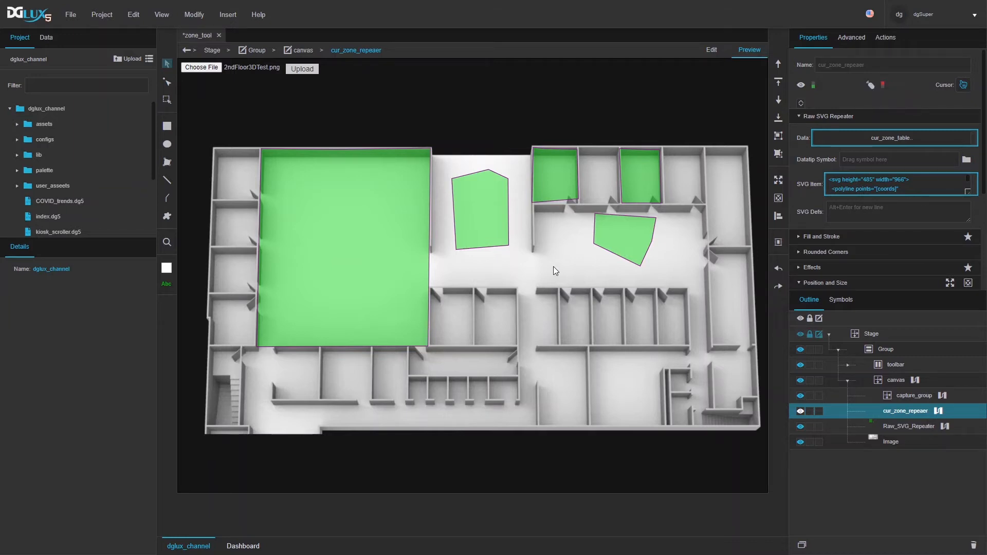
click(908, 399)
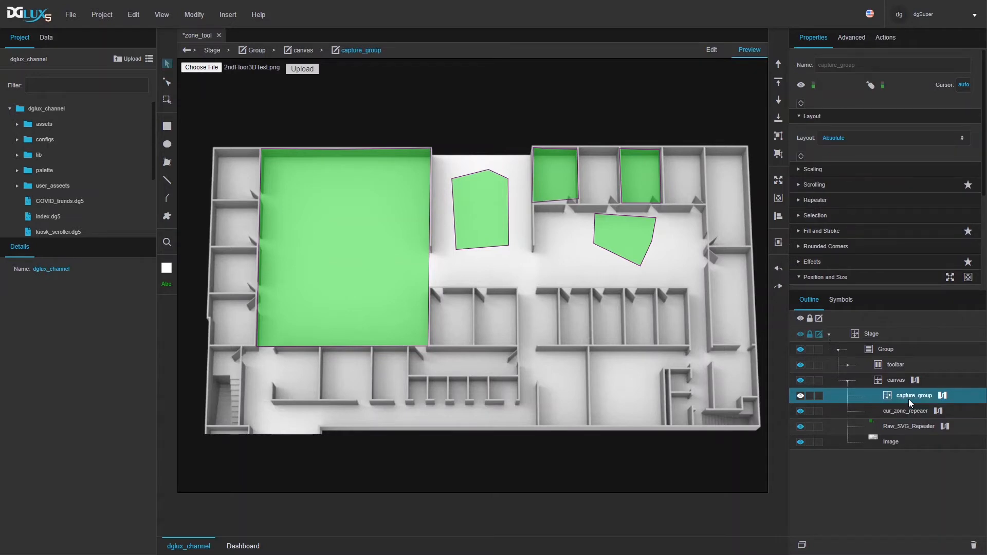
click(909, 427)
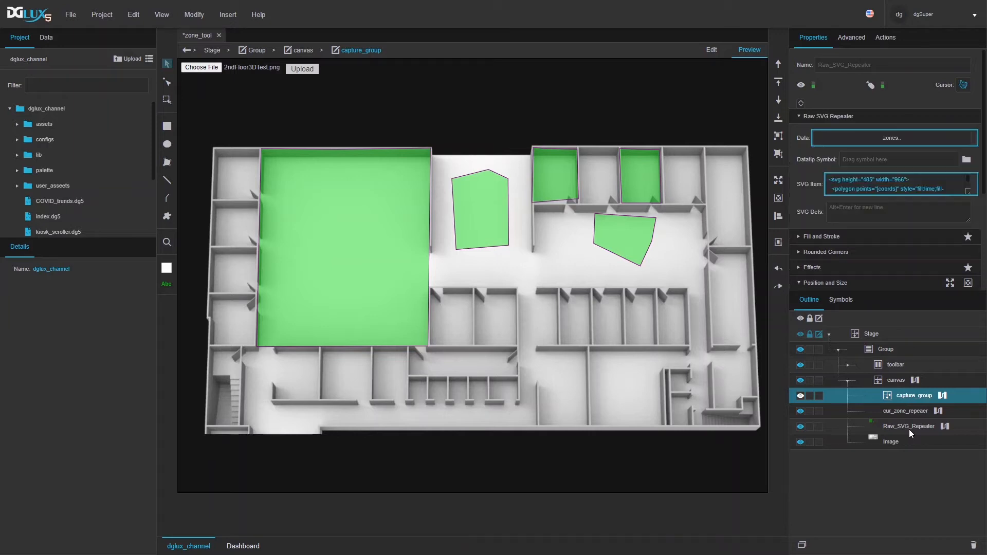
click(779, 65)
click(779, 65)
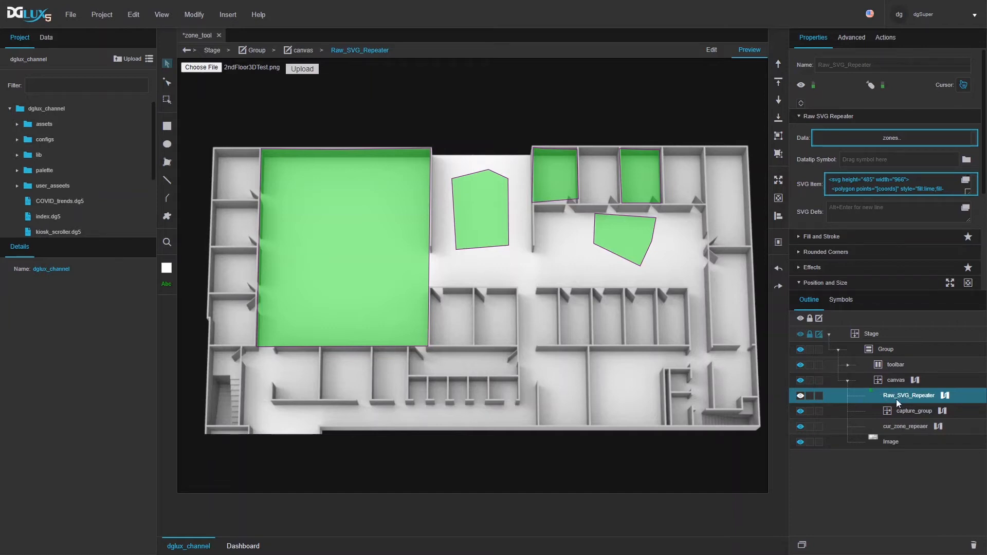
- Find the click properties of Raw_SVG_Repeater and set clickThrough to true
click(853, 38)
click(840, 65)
text(click)
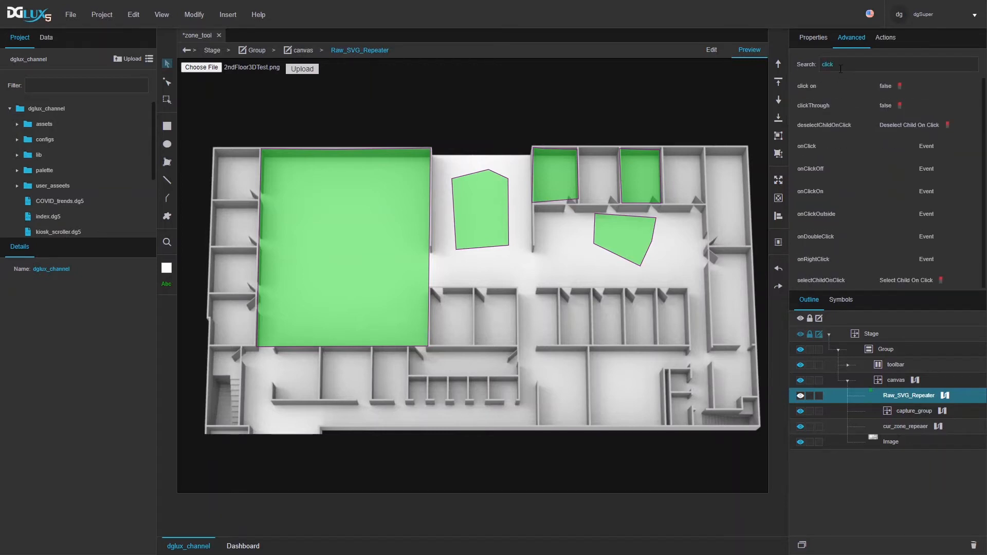
click(898, 105)
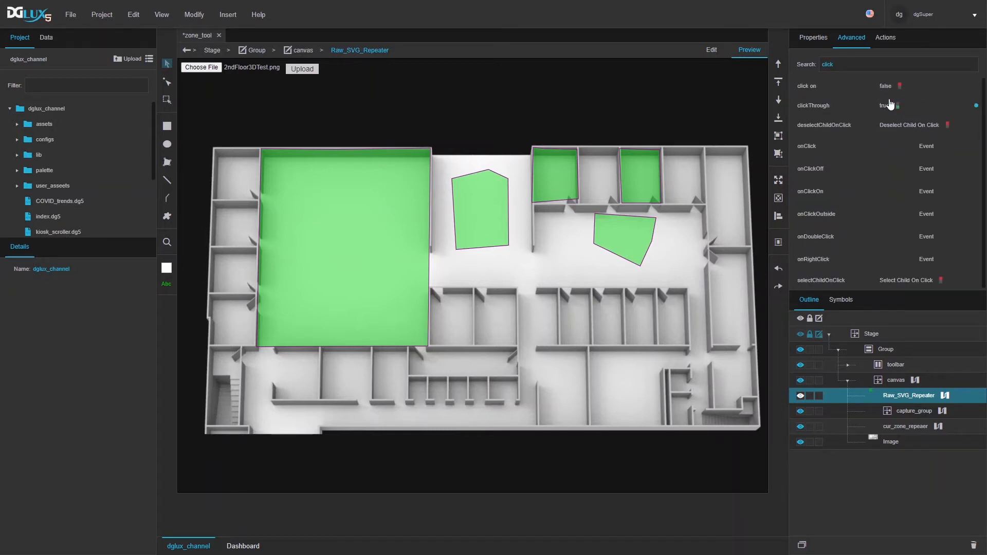
click(813, 38)
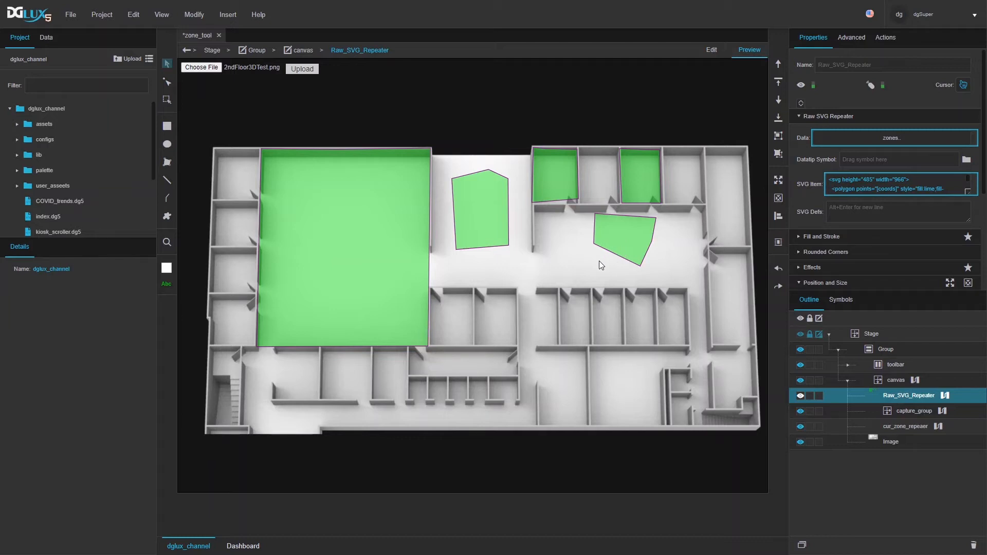
- Draw a triangular test zone across the rooms along the left side of the floor plan
click(912, 411)
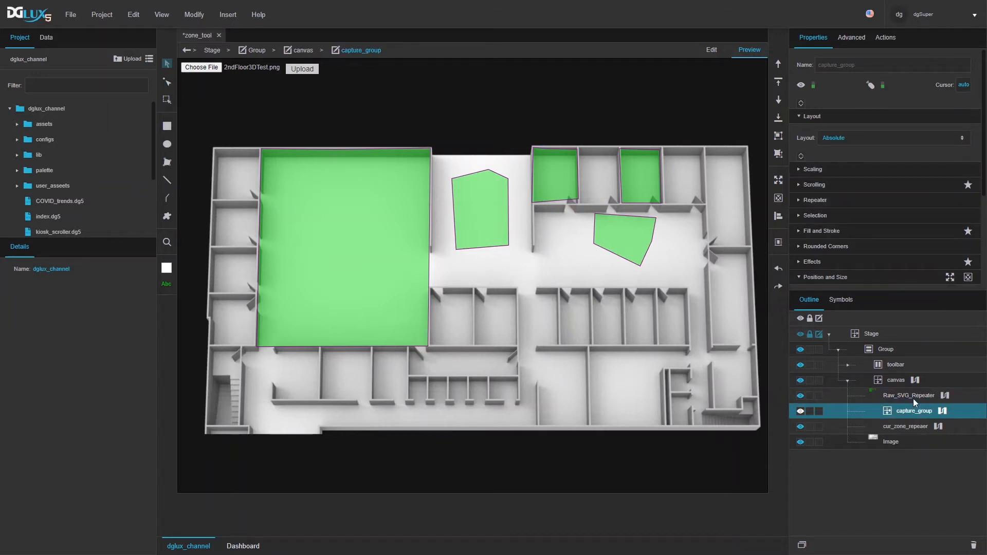
click(913, 399)
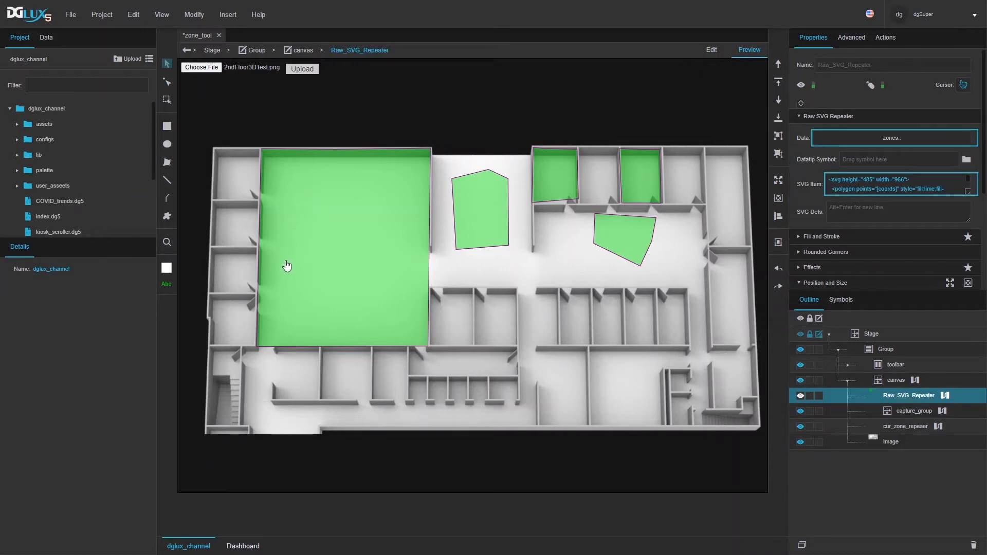
click(246, 228)
click(221, 228)
double_click(232, 288)
- Draw a five-cornered test zone in the corridor below the central hall
click(449, 291)
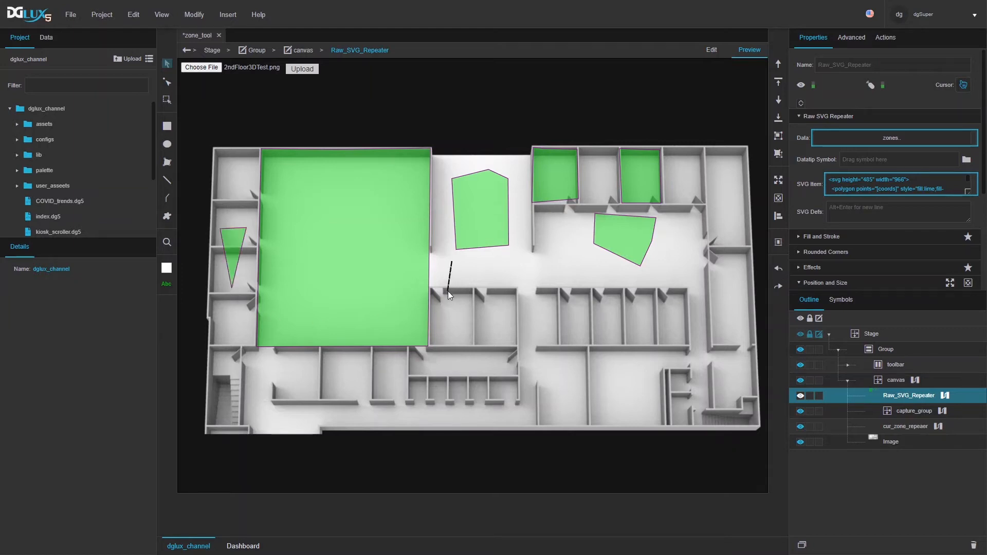
click(553, 297)
click(542, 260)
double_click(481, 276)
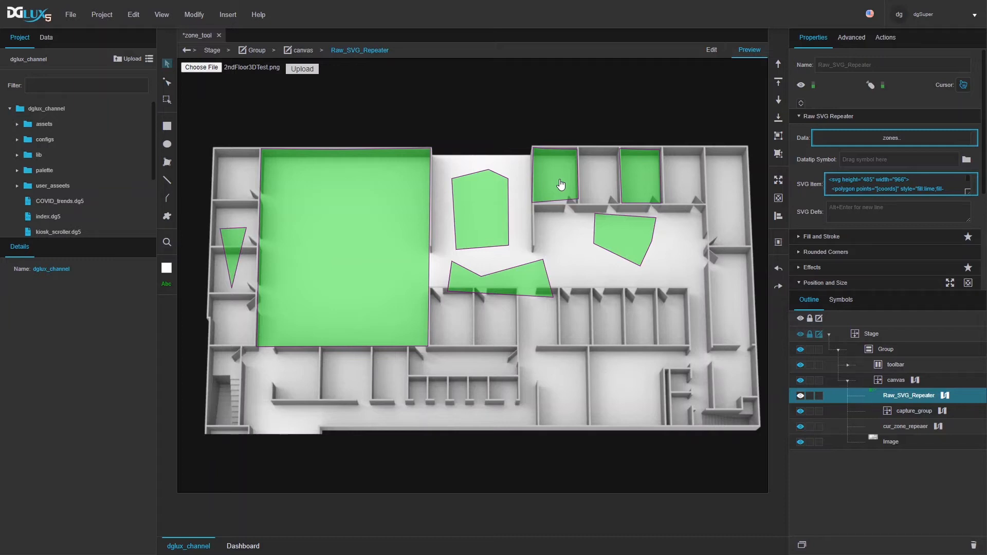
click(946, 395)
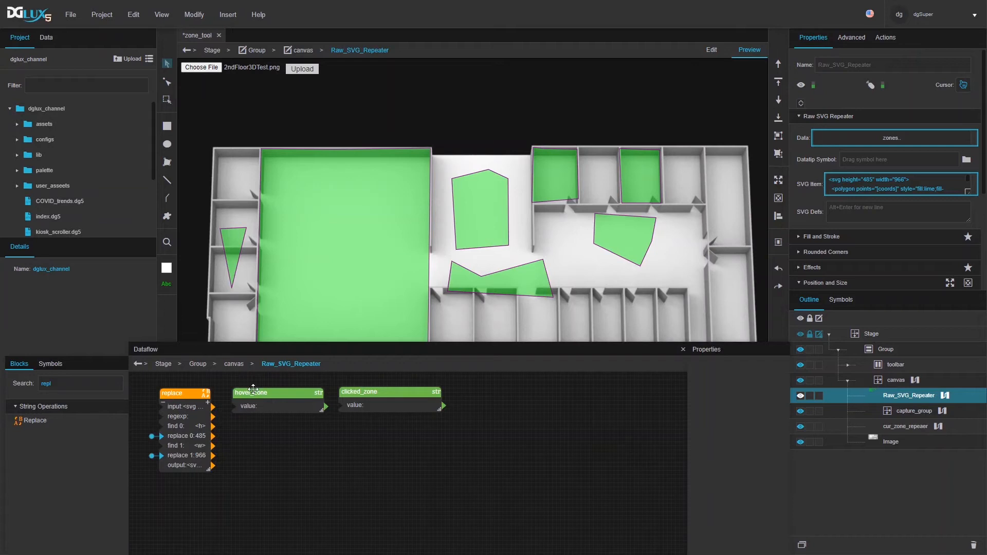
click(683, 350)
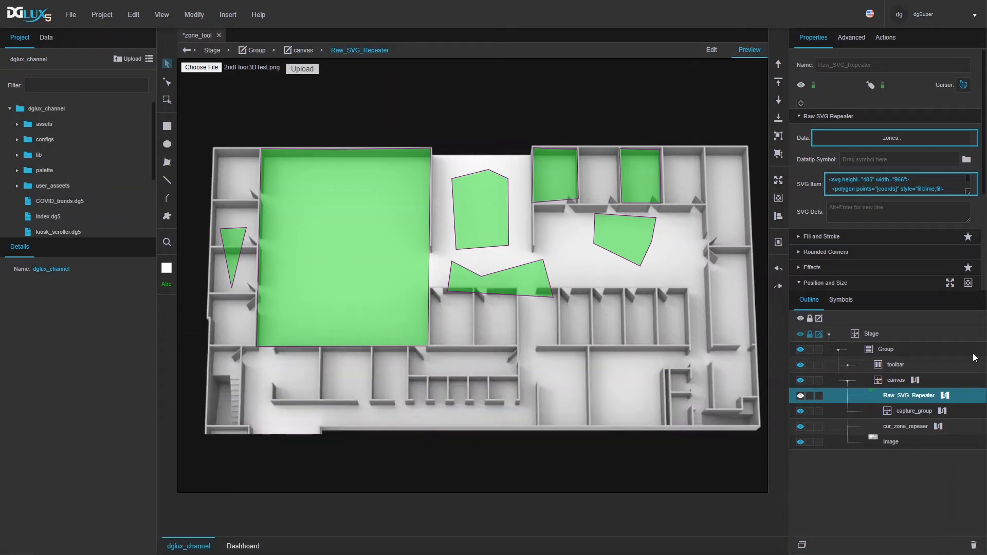
- Insert a new group directly under the Stage in the outline
click(883, 349)
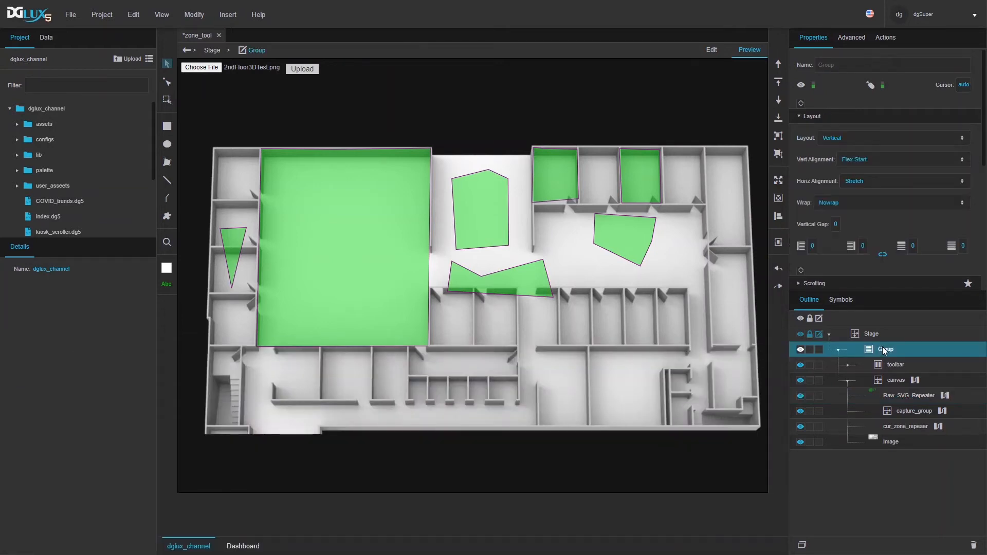
right_click(882, 346)
click(874, 333)
right_click(874, 333)
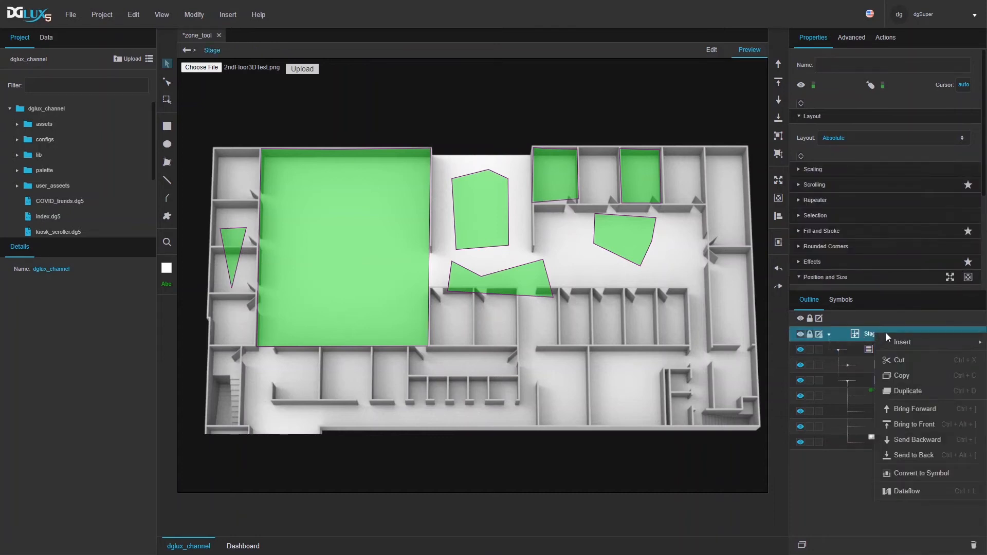
mouse_move(902, 342)
click(899, 314)
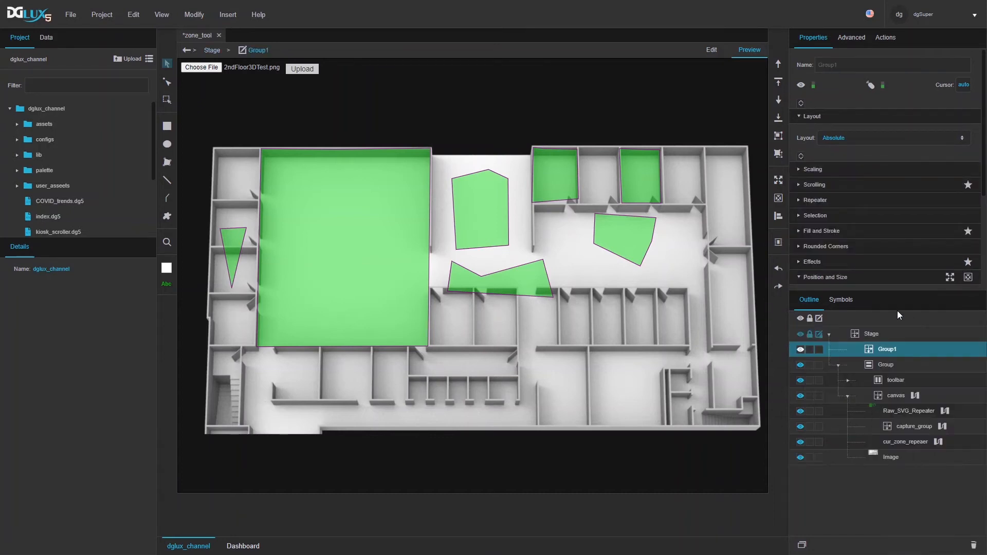
- Switch to editing mode and set the new group's height to 25 px
click(713, 50)
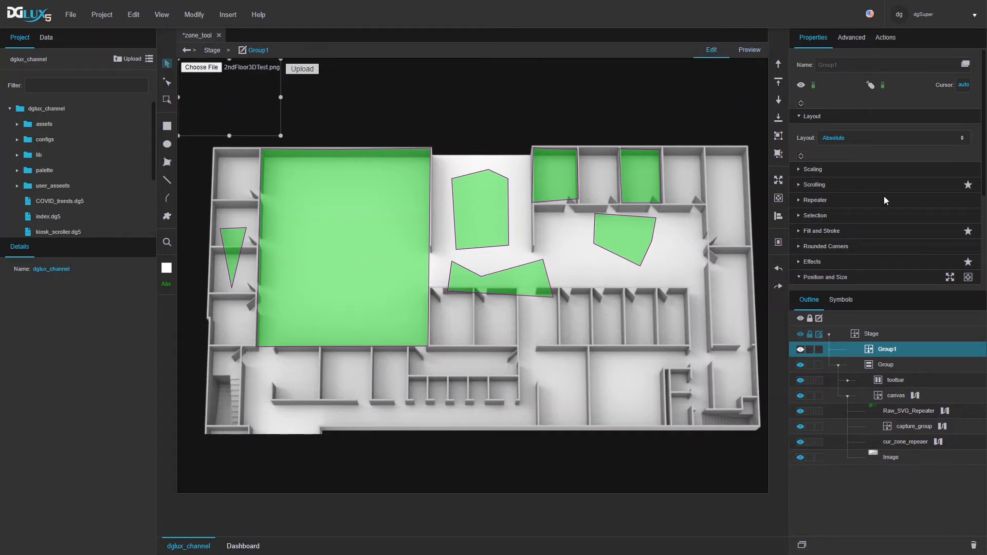
scroll(885, 200, down, 3)
click(936, 232)
text(25)
key(Return)
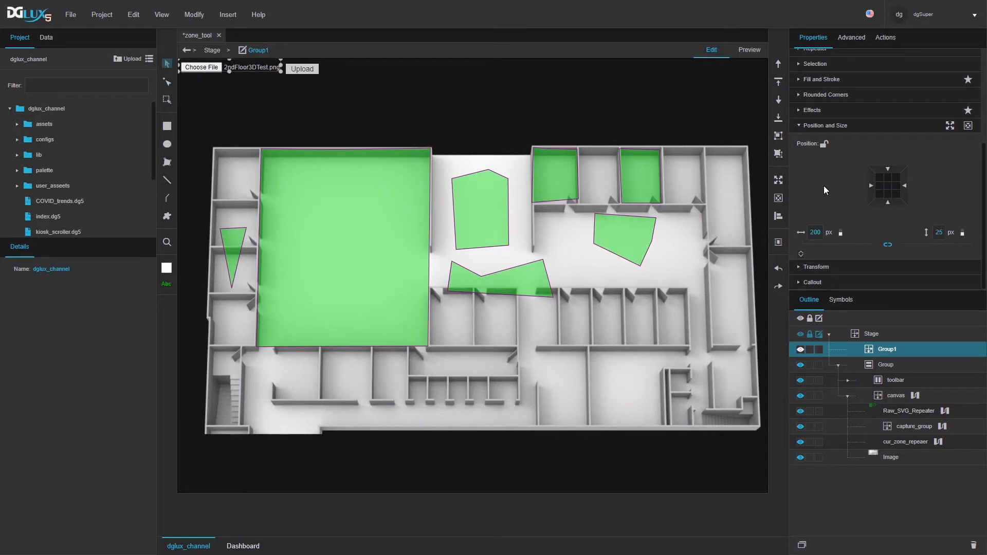
- Move the new group onto the corridor above the row of small rooms and narrow it to about 162 px
drag(272, 72, 522, 144)
drag(526, 196, 618, 277)
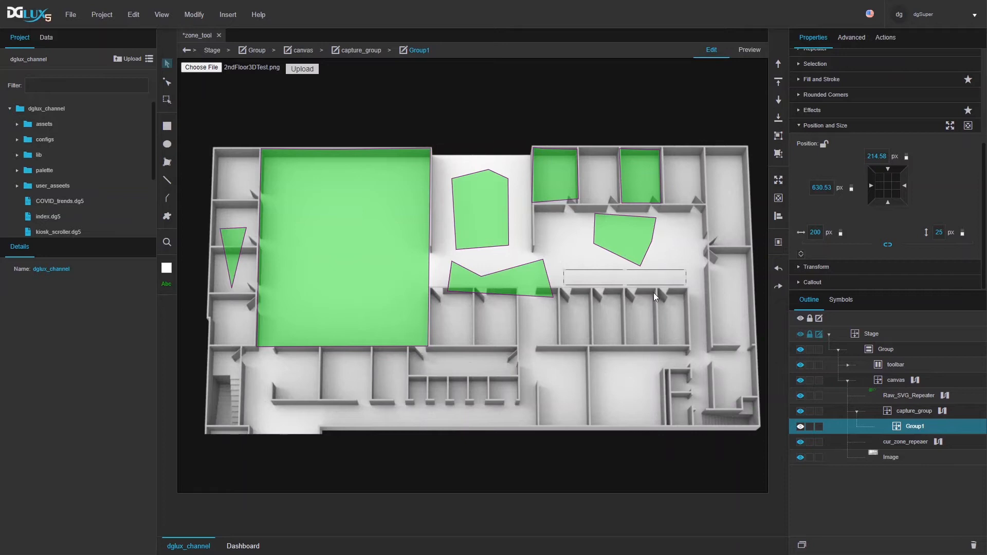
drag(685, 277, 680, 278)
- Convert the new group to a symbol named svg_tooltip
right_click(610, 280)
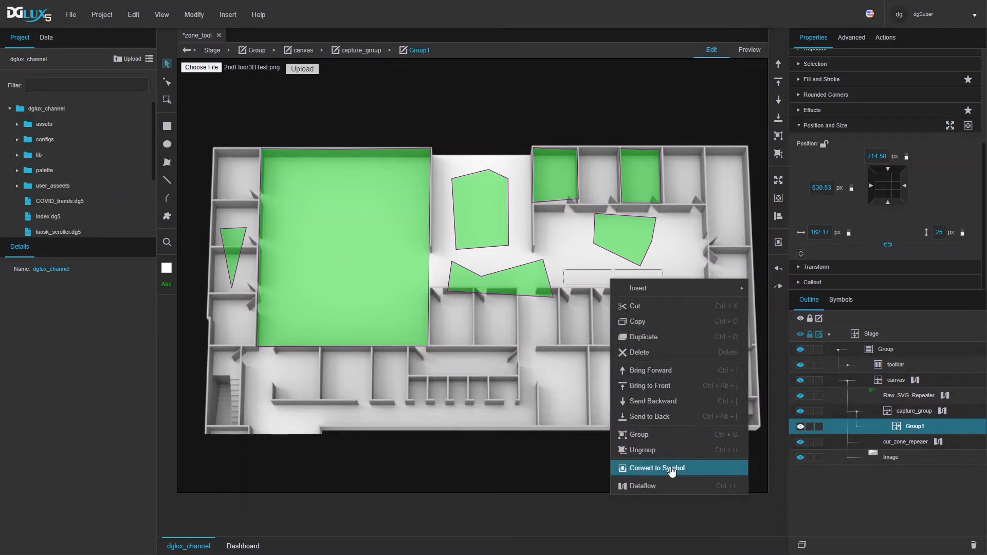
click(915, 381)
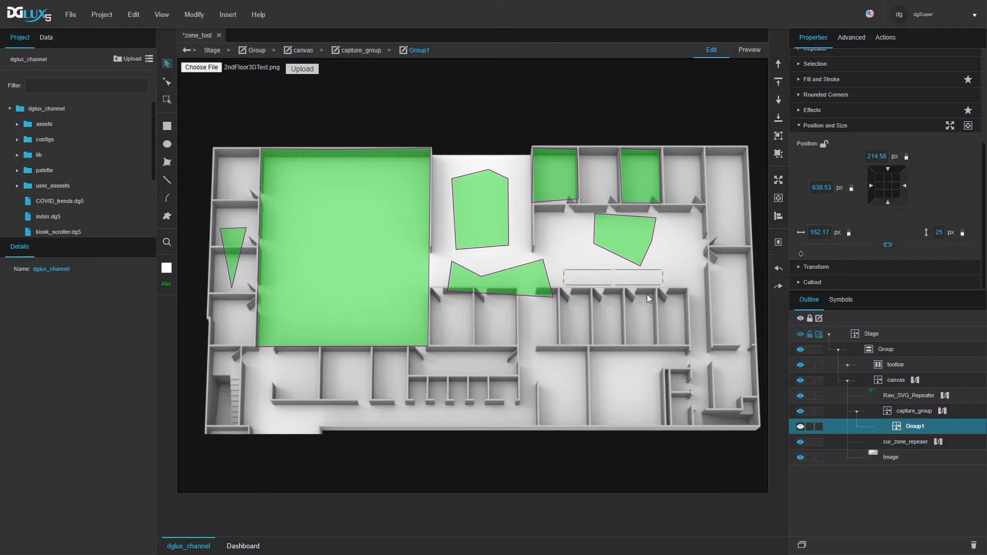
right_click(629, 278)
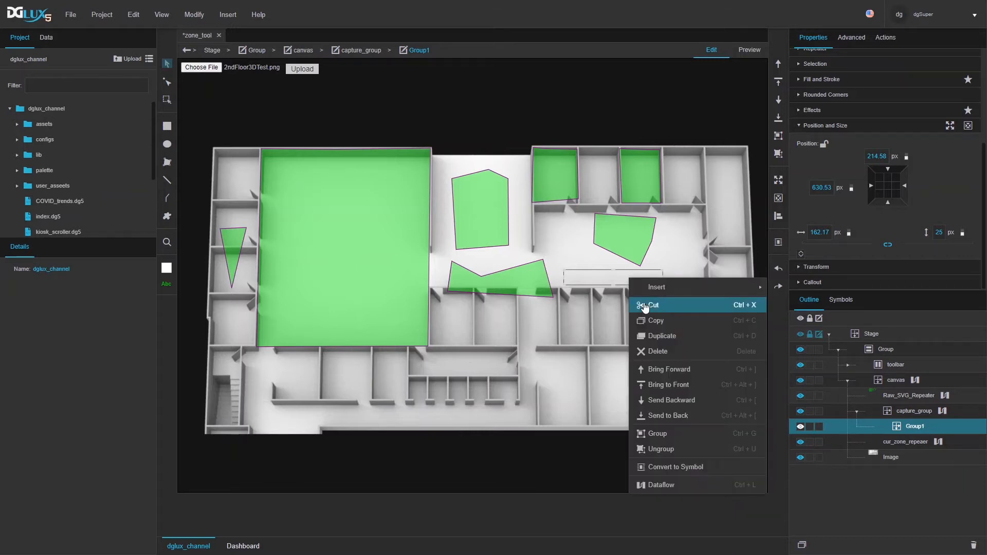
click(680, 468)
text(s)
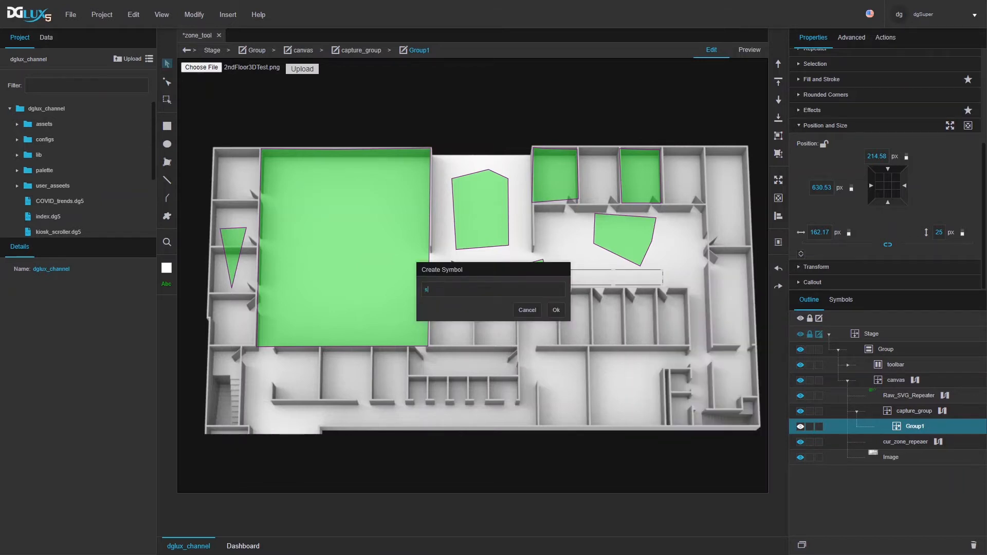
text(vg_tooltip)
click(555, 311)
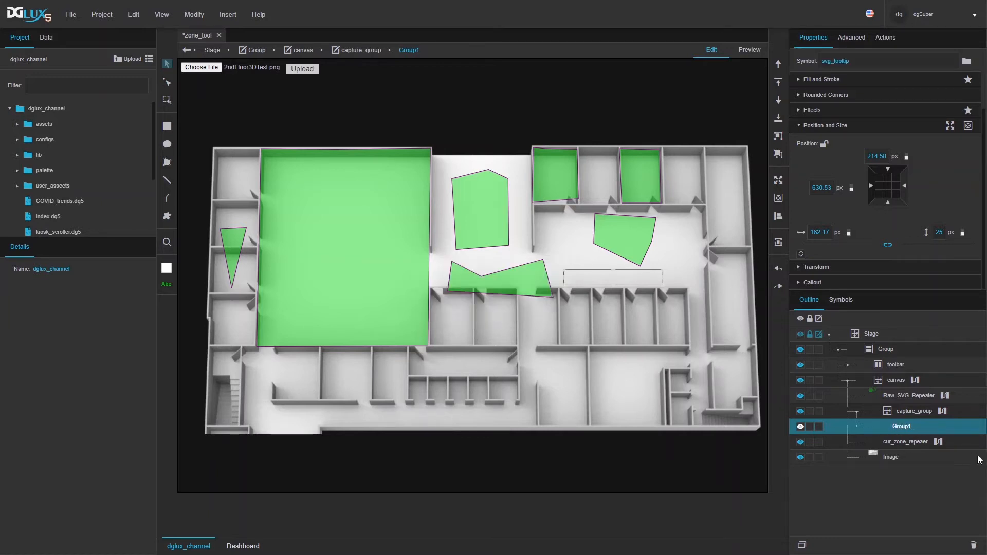
- Open the svg_tooltip symbol for editing and add a string symbol parameter named uuid
double_click(614, 276)
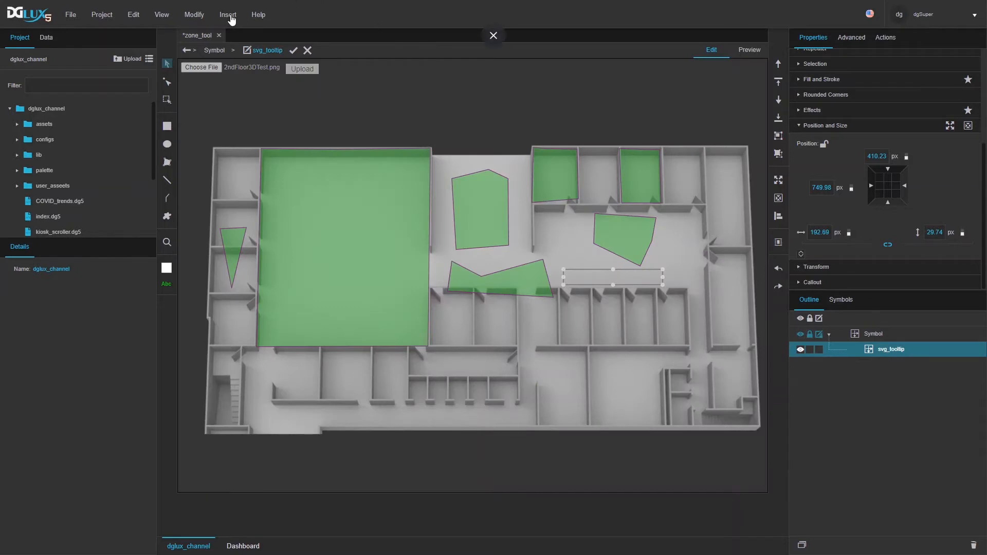
click(194, 14)
click(213, 78)
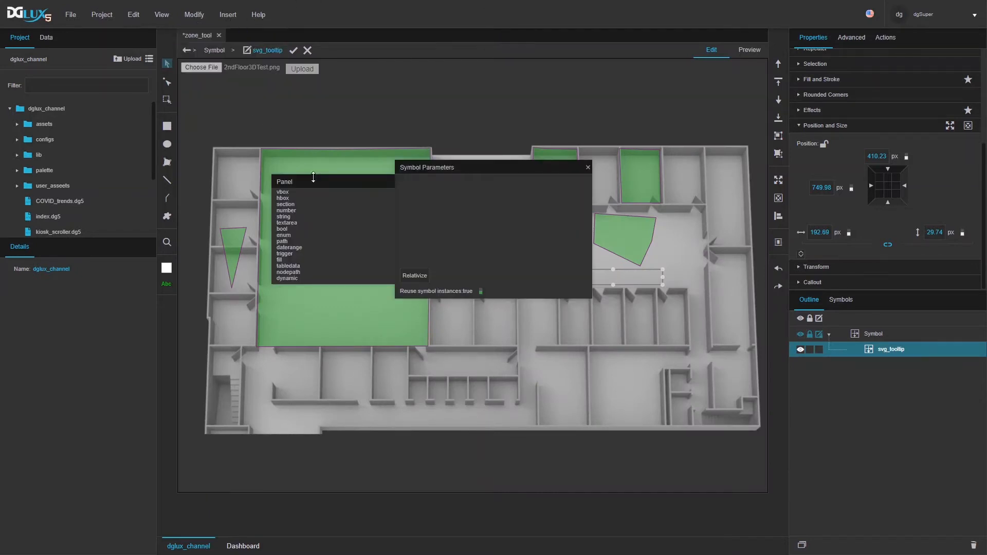
drag(284, 218, 442, 209)
double_click(408, 185)
- Open the dataflow of svg_tooltip and insert a Text component inside the group
right_click(890, 354)
click(832, 548)
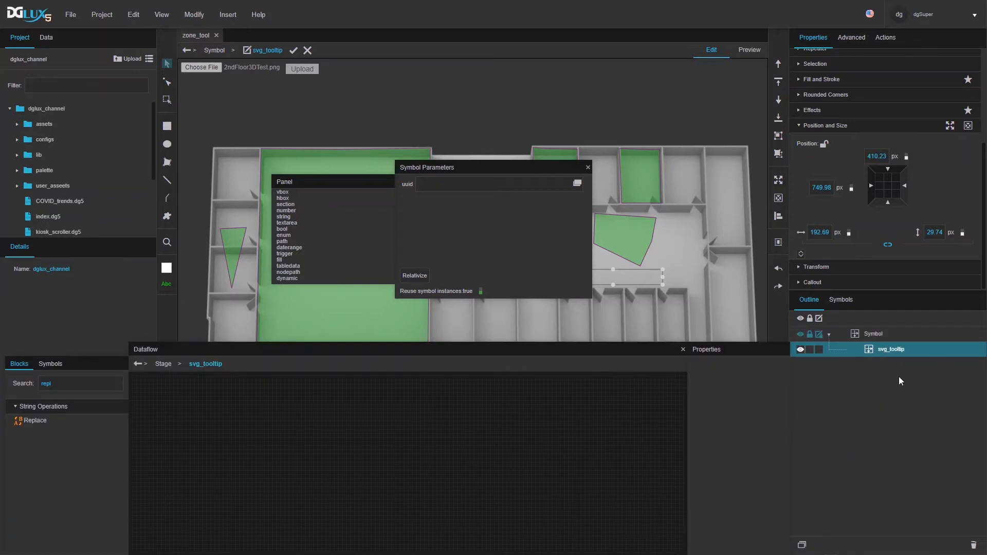
right_click(891, 365)
mouse_move(892, 333)
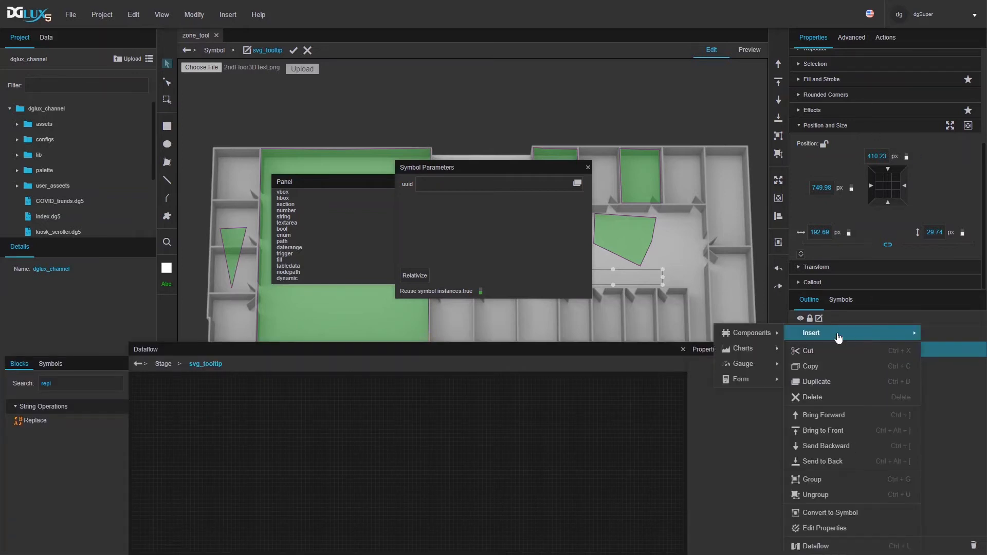
mouse_move(751, 332)
click(814, 284)
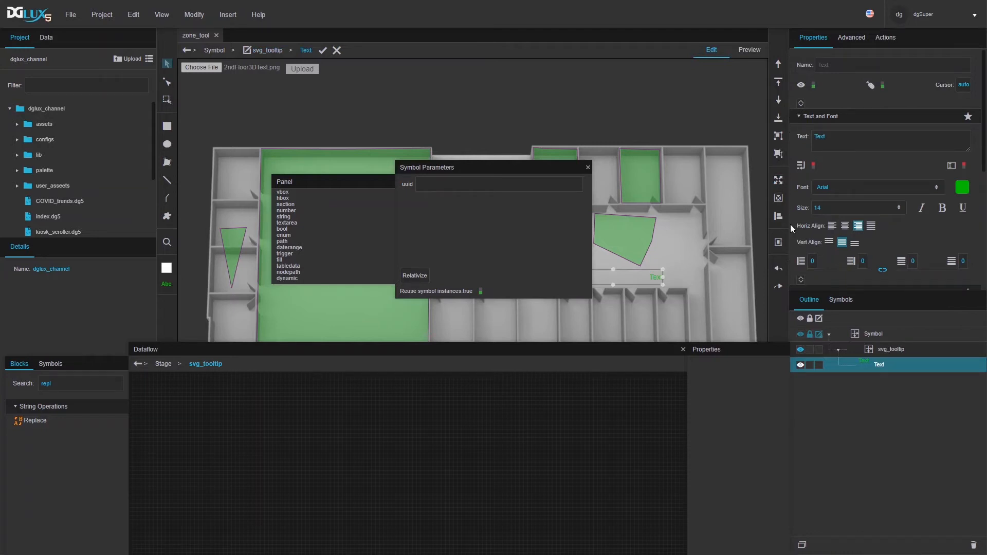
- Style the tooltip text with colour #666666, a solid white fill and centred horizontal alignment
scroll(869, 221, down, 1)
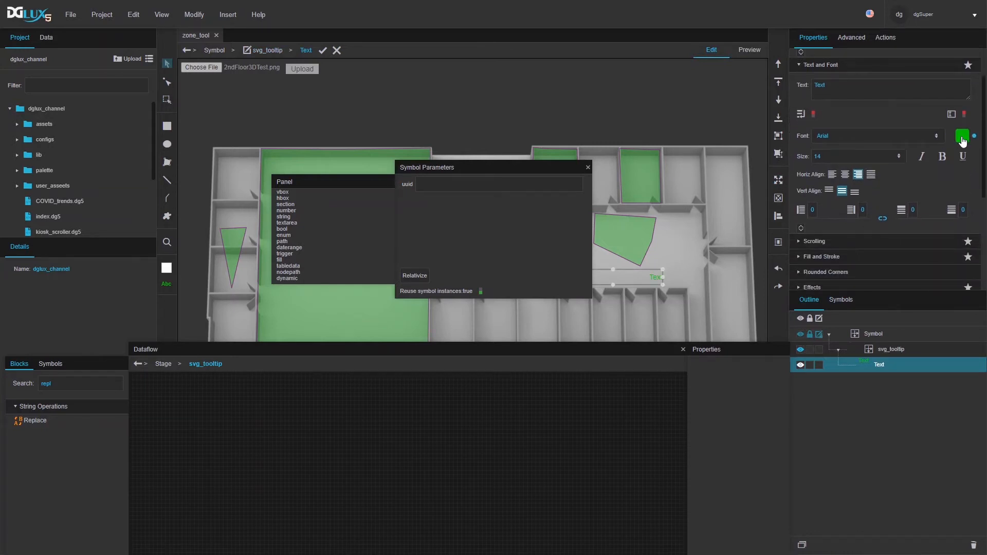
click(962, 138)
click(846, 199)
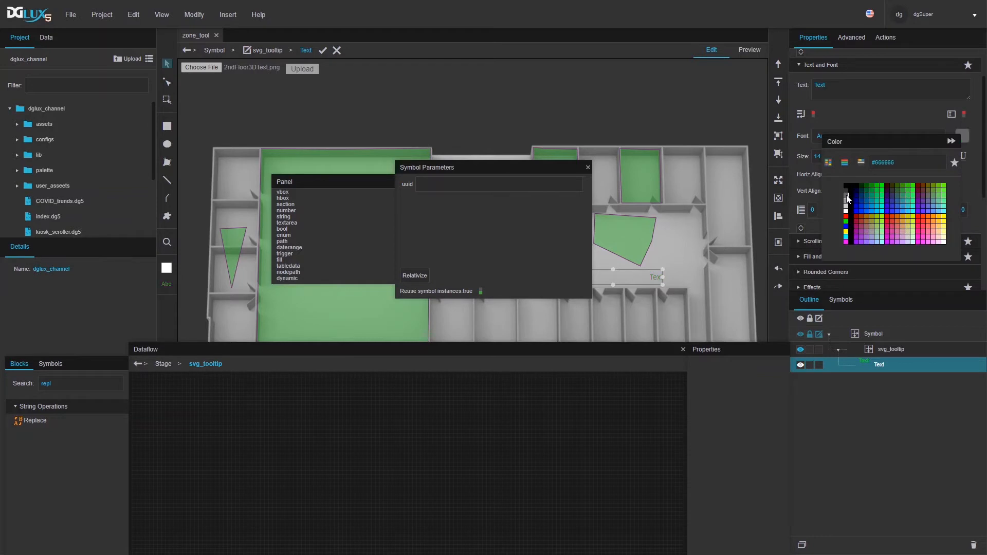
scroll(805, 221, down, 1)
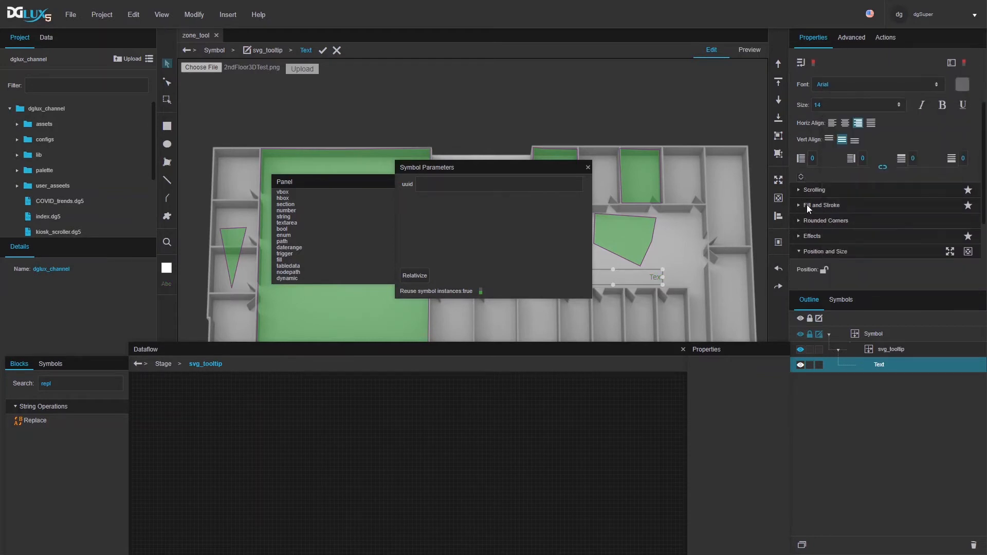
click(806, 205)
click(846, 229)
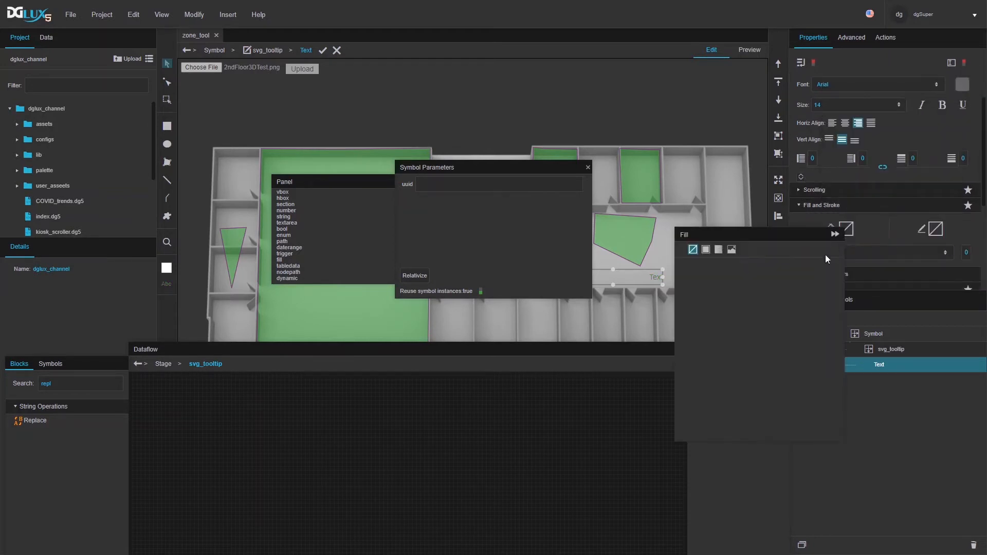
click(703, 250)
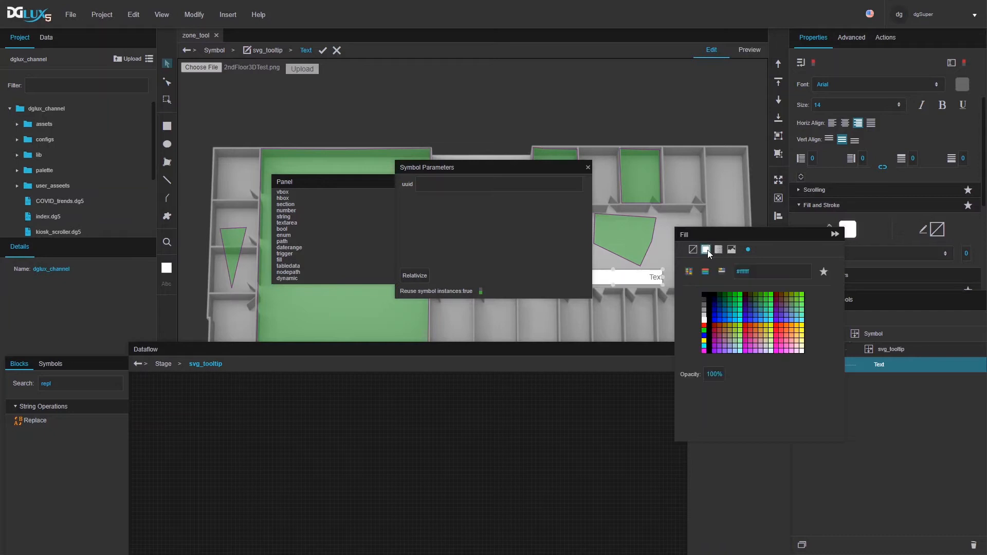
click(845, 123)
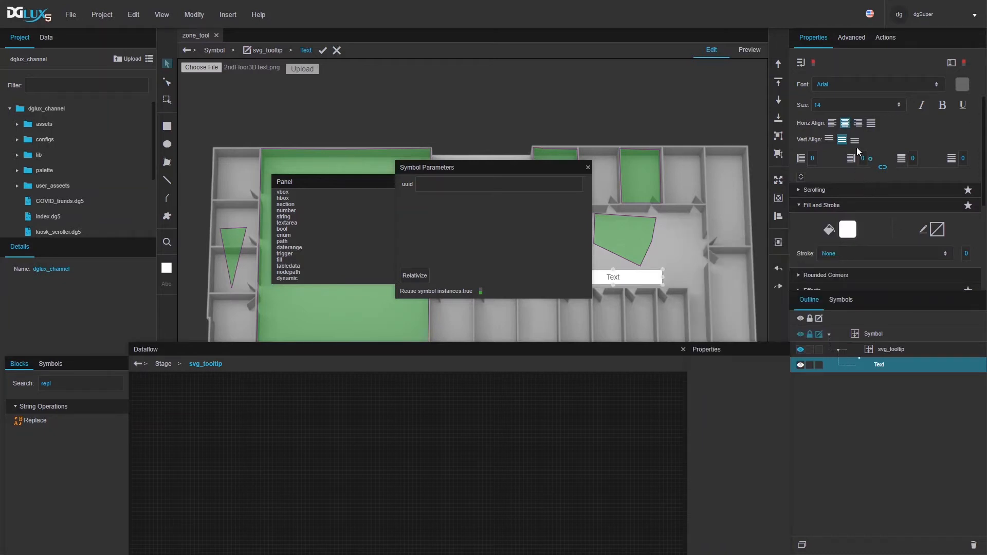
- Bind the Text component's text to the uuid symbol parameter and save the symbol edits
scroll(838, 137, up, 2)
mouse_move(554, 183)
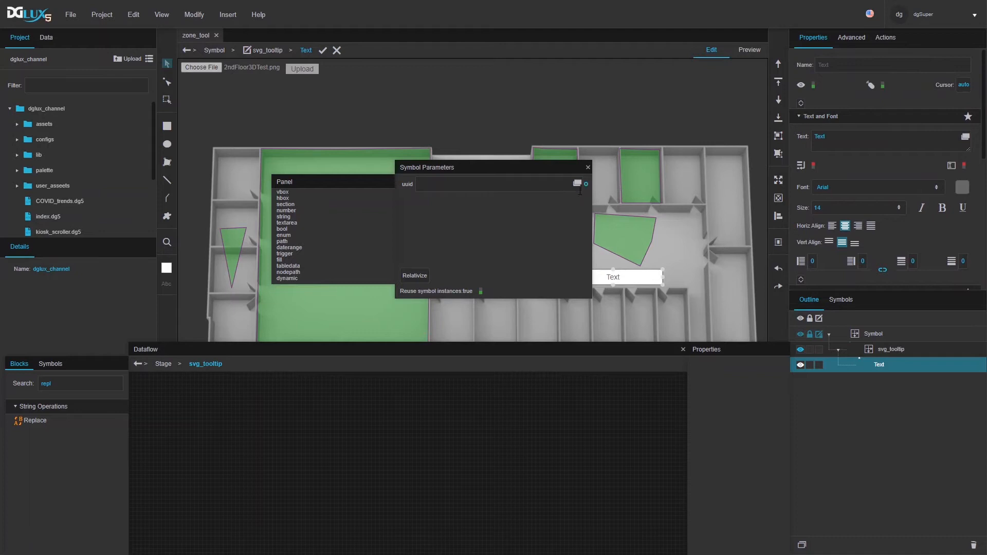
drag(587, 186, 837, 147)
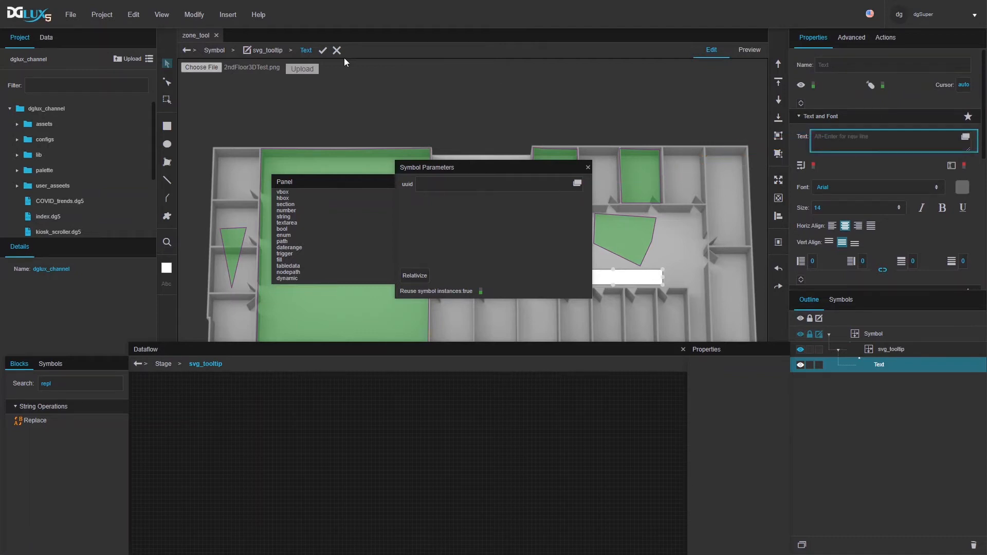
click(323, 50)
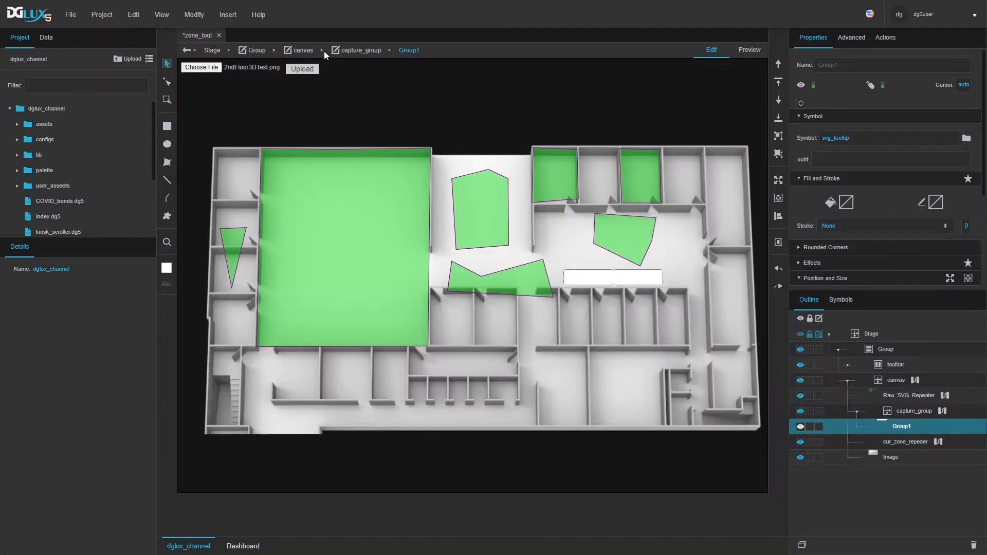
- Assign the svg_tooltip symbol as the Datatip Symbol of Raw_SVG_Repeater
click(842, 300)
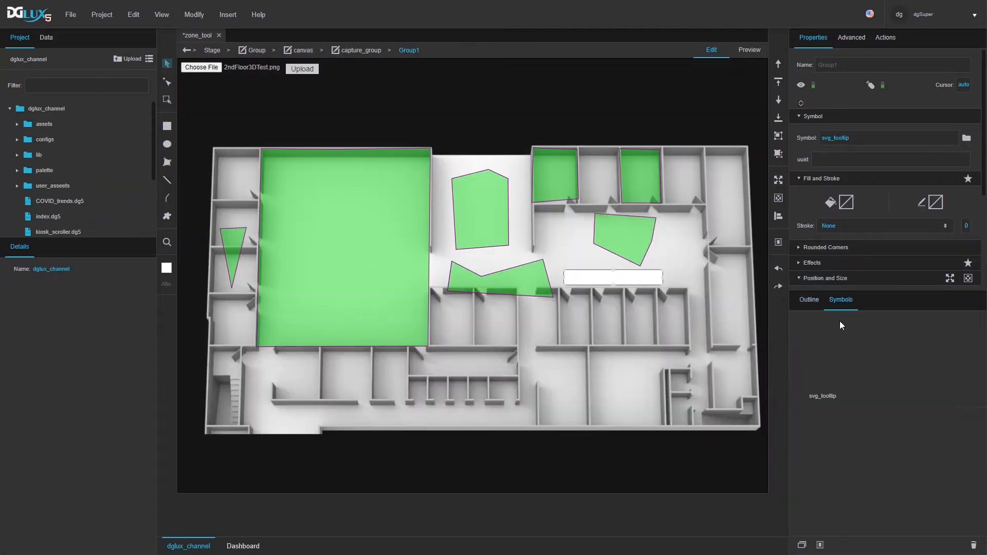
click(809, 301)
click(903, 399)
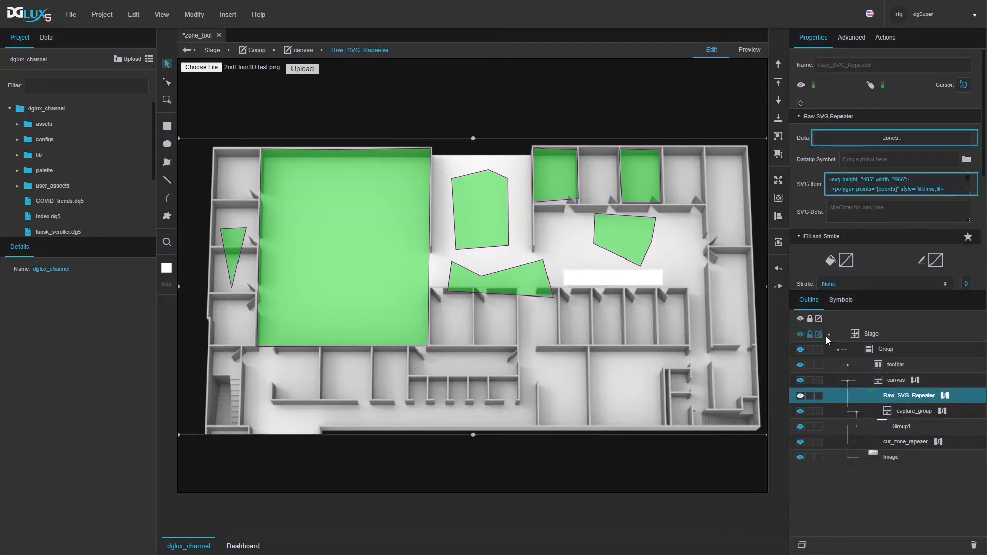
click(838, 302)
drag(822, 397, 854, 158)
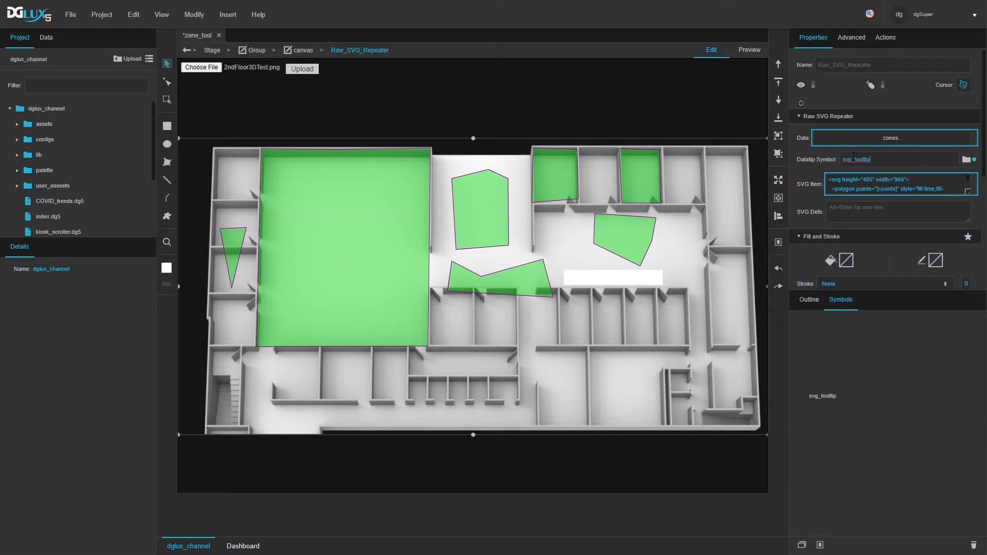
- Open the zones data table and compare its columns with the uuid property of Raw_SVG_Repeater's Datatip Renderer
click(809, 300)
click(847, 142)
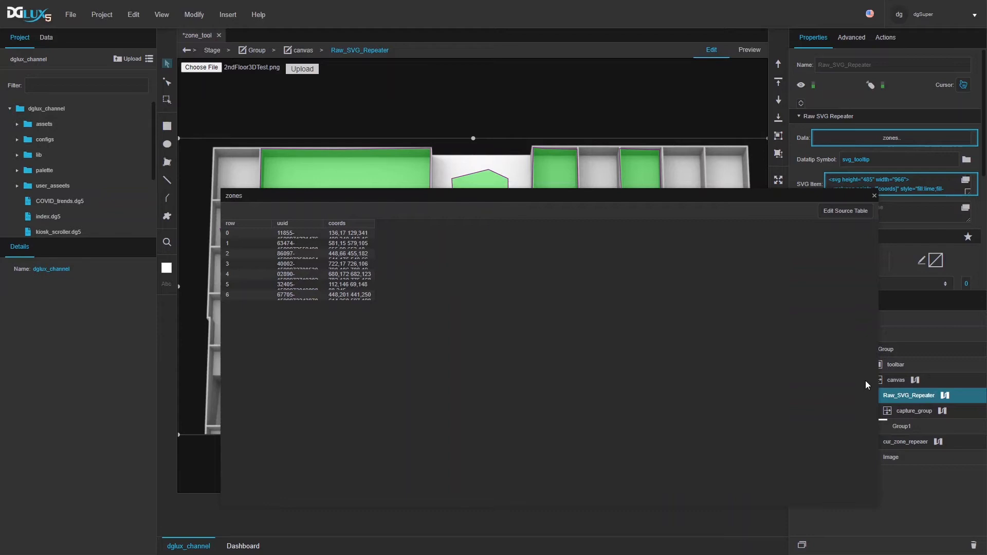
drag(875, 382, 571, 382)
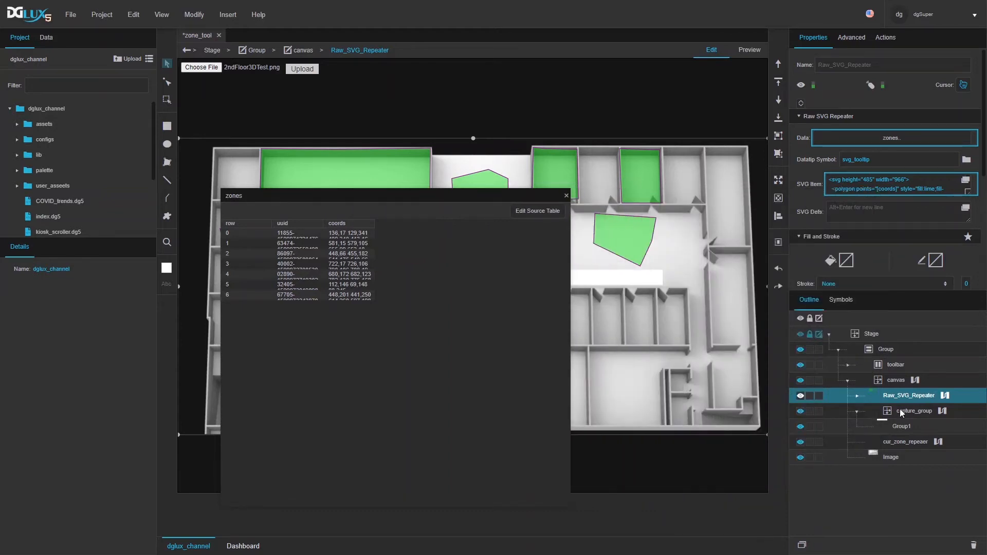
click(857, 397)
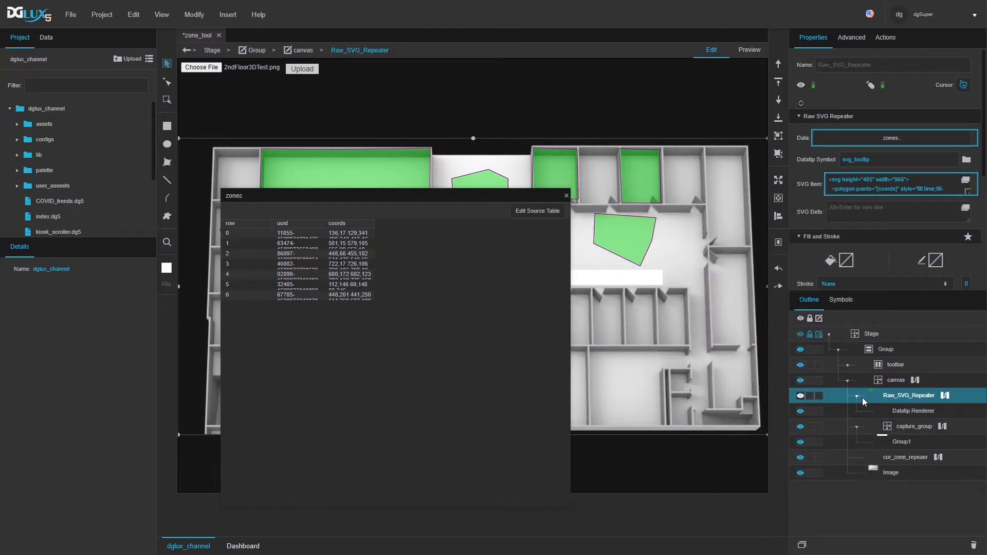
click(910, 412)
right_click(905, 411)
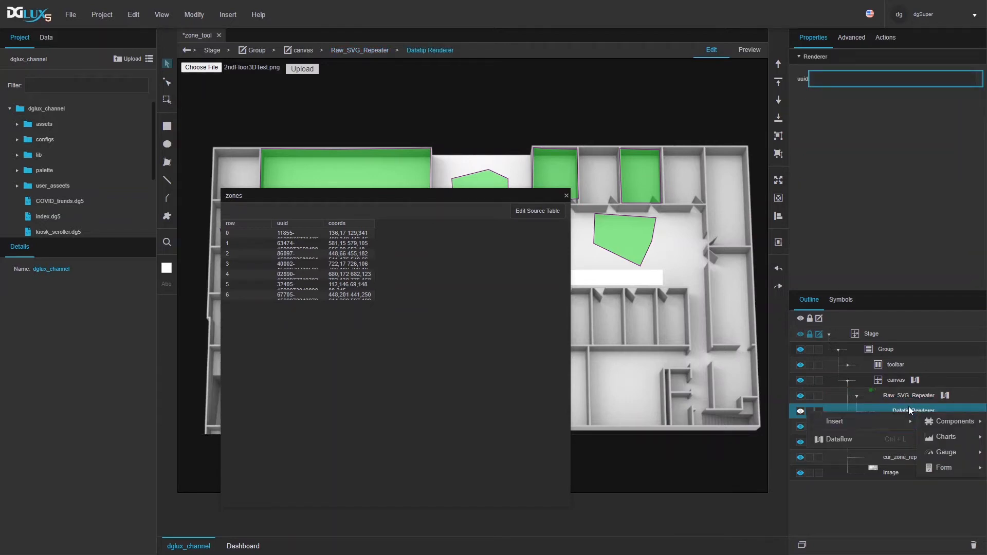
click(908, 407)
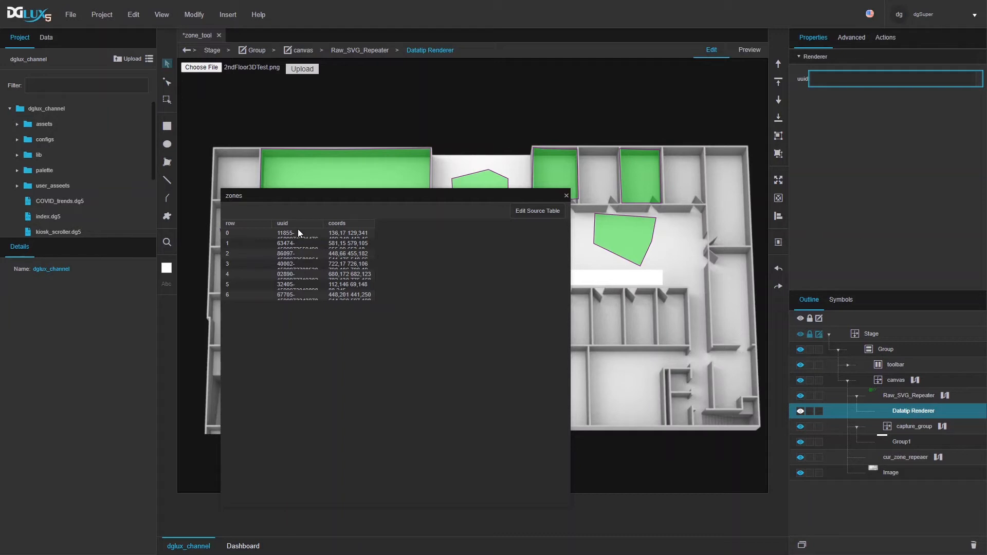
- Bind the zones table's uuid column to the uuid property of Raw_SVG_Repeater's Datatip Renderer and close the table
drag(289, 224, 827, 82)
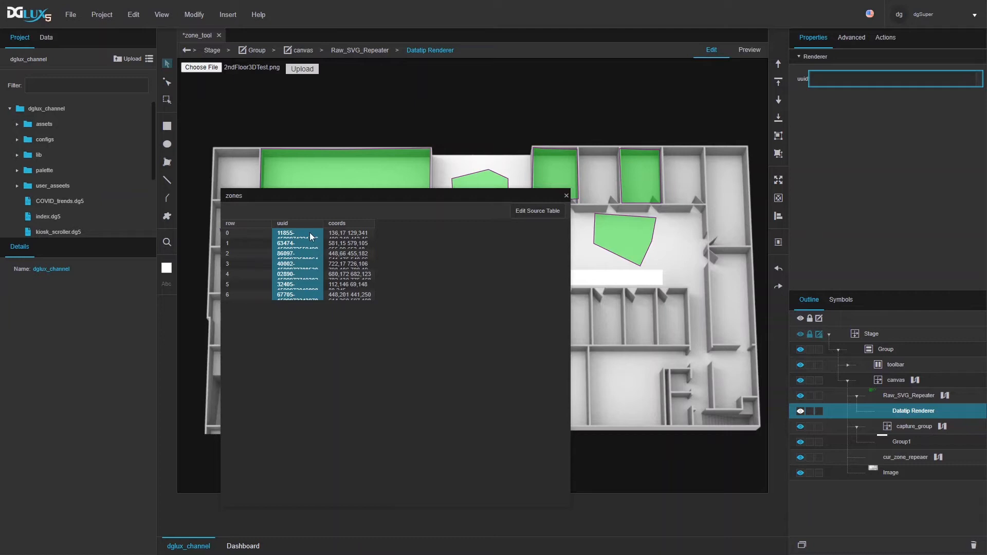
drag(286, 224, 859, 84)
click(567, 196)
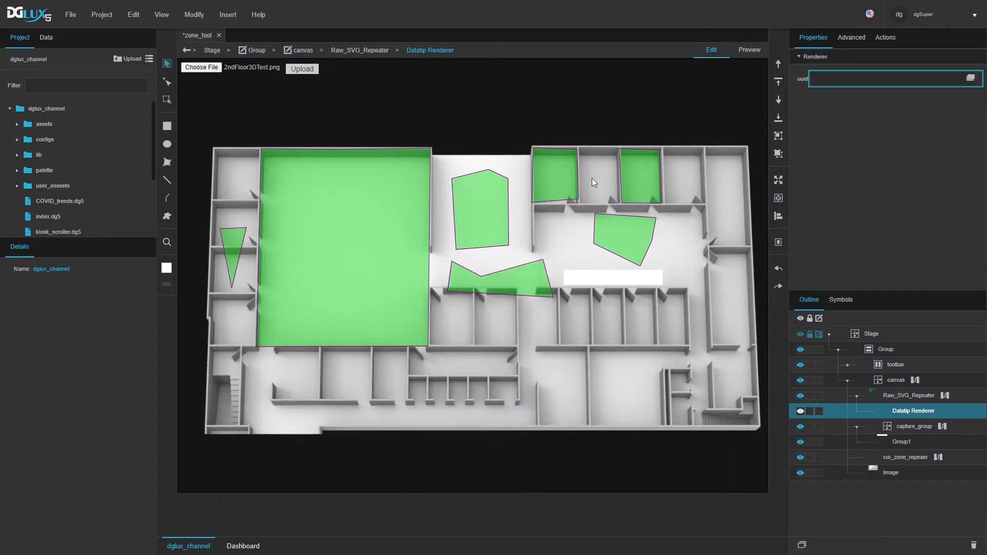
- Preview the stage and check the uuid tooltips over several finished zones on the floor plan
click(752, 50)
mouse_move(559, 164)
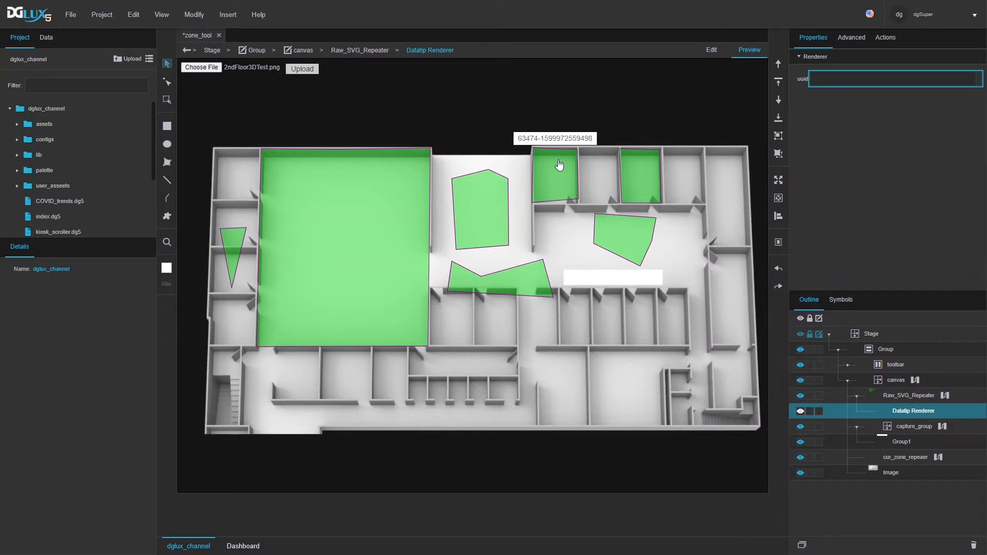
mouse_move(397, 210)
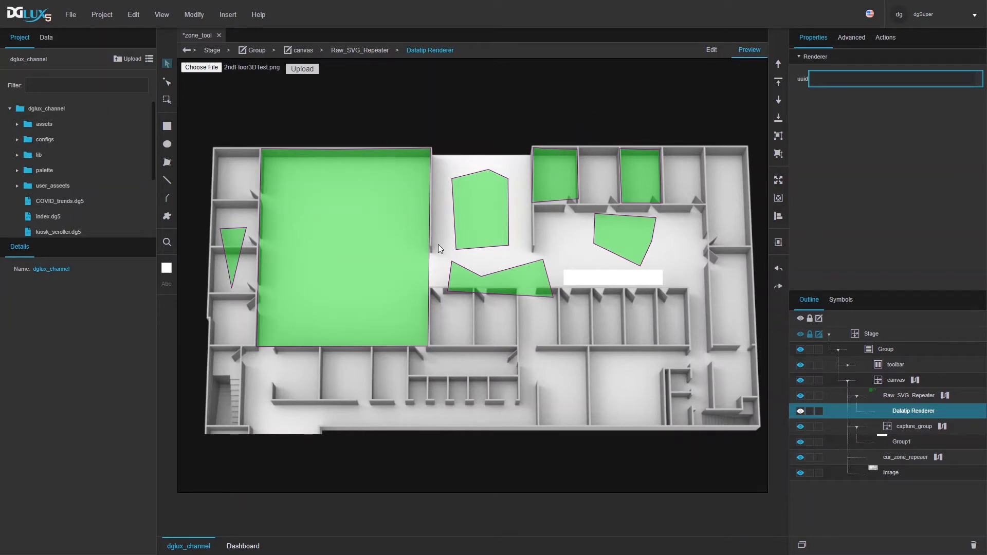
mouse_move(469, 282)
mouse_move(658, 176)
- Inspect the dataflow of Raw_SVG_Repeater, return the stage to edit mode and close the dataflow
click(946, 396)
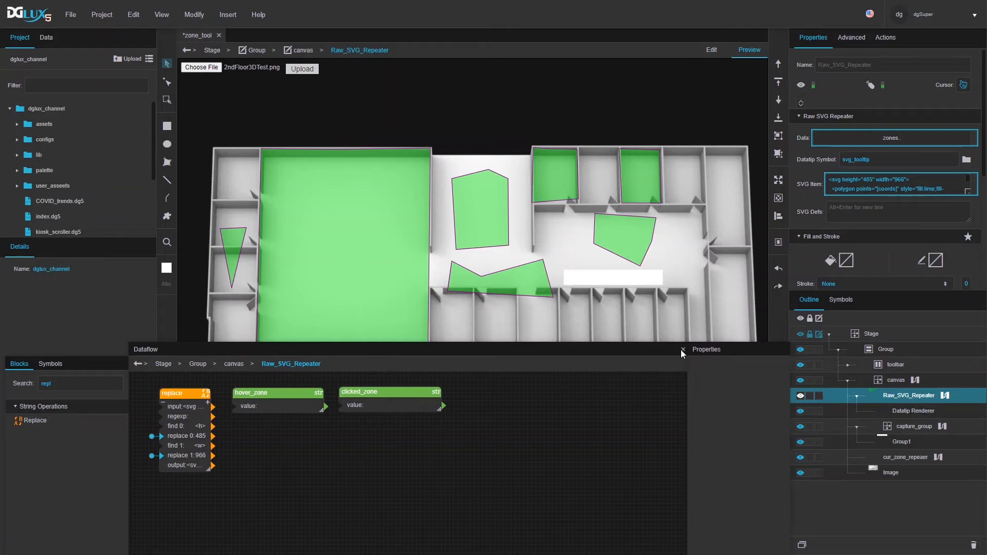
click(708, 50)
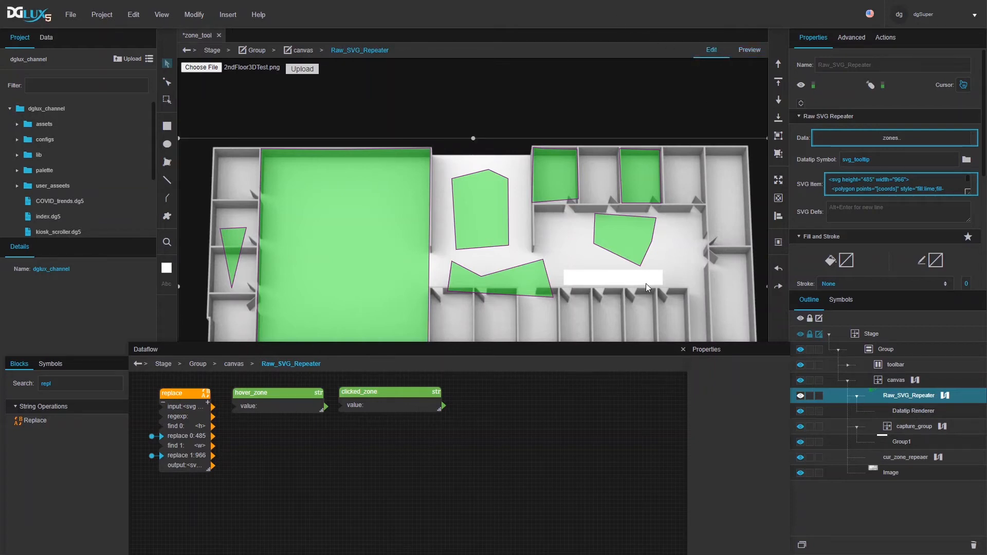
click(683, 350)
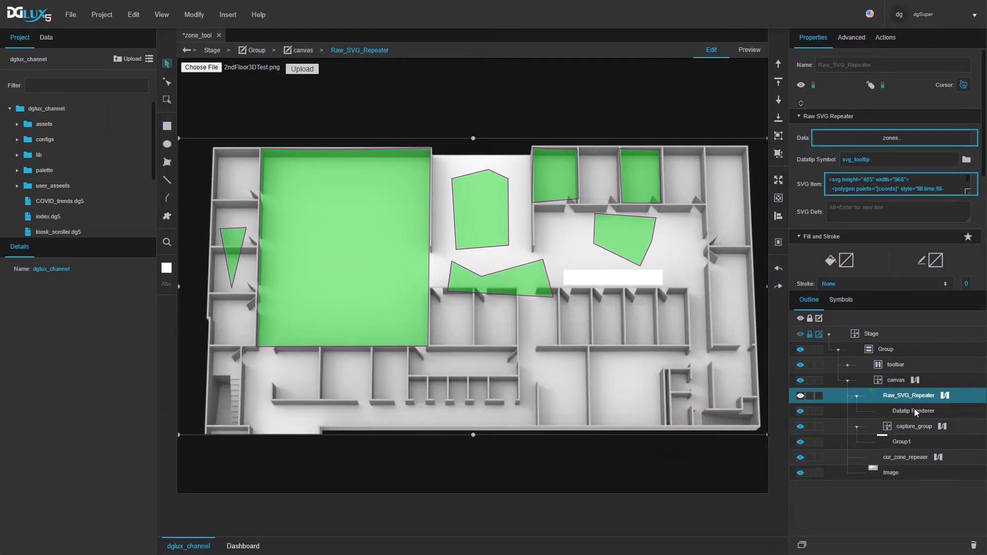
- Open the svg_tooltip symbol used by Group1 for editing and show the symbol's dataflow
click(636, 283)
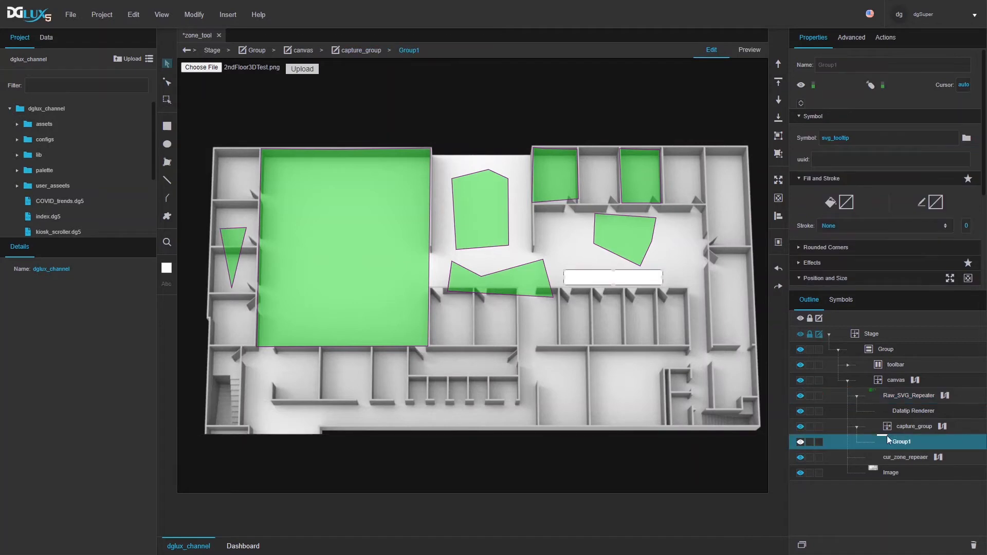
right_click(617, 277)
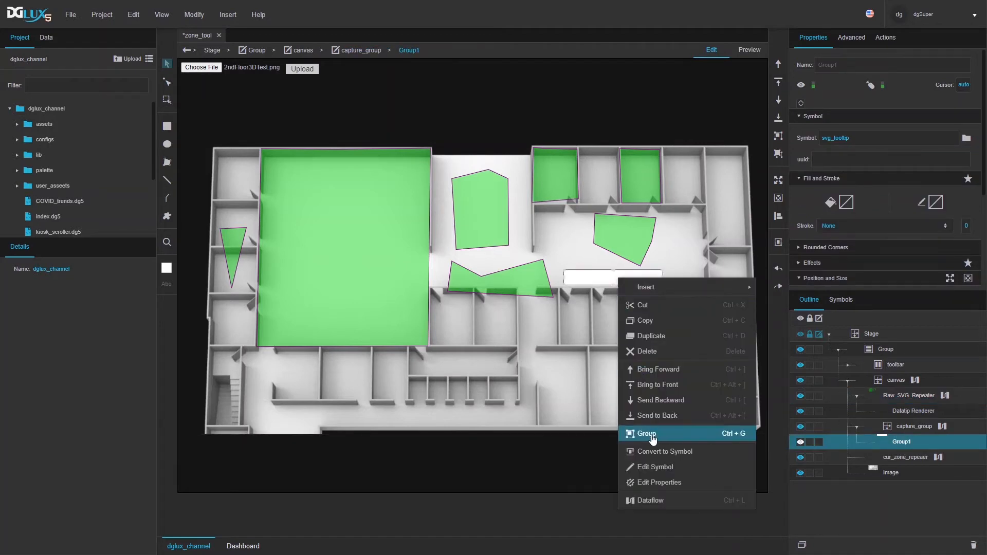
click(650, 465)
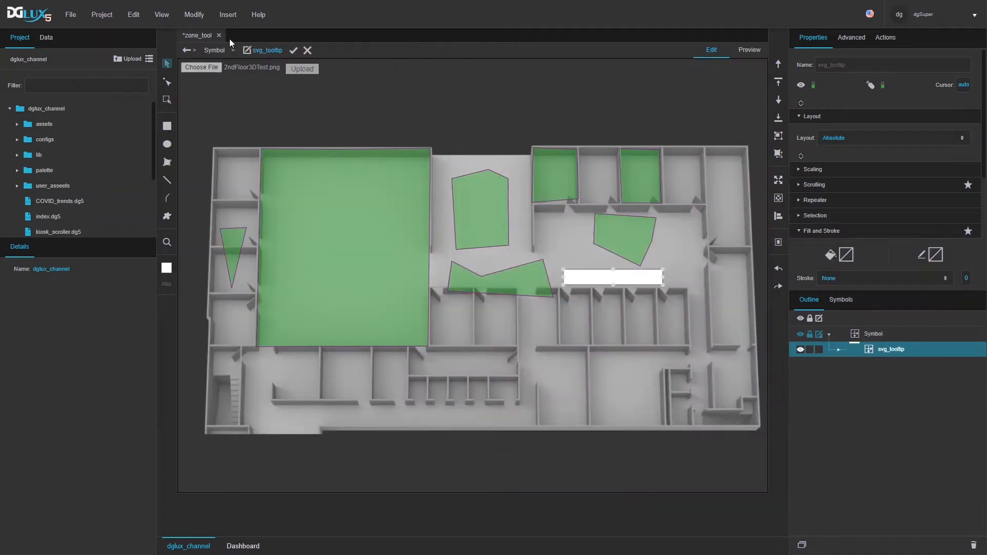
click(194, 14)
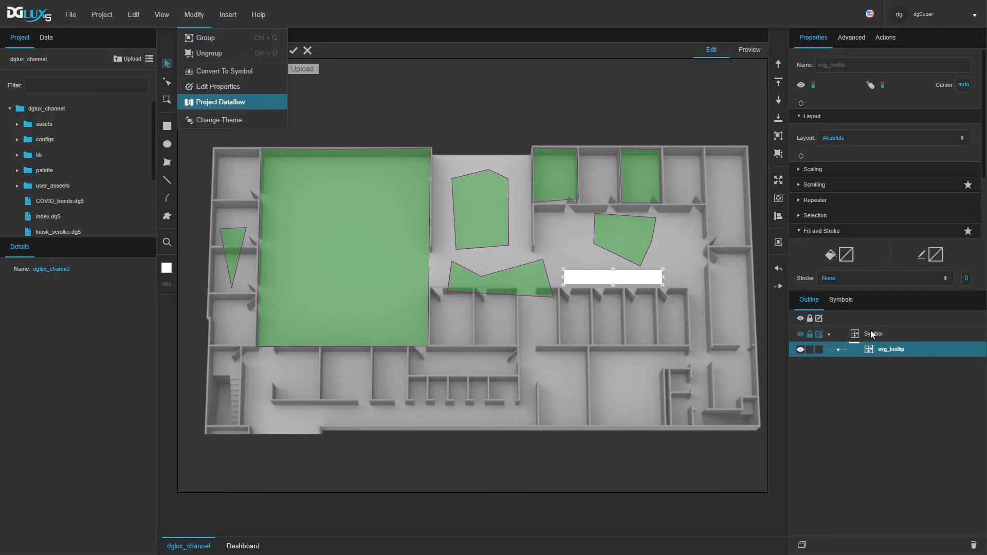
right_click(896, 357)
click(857, 546)
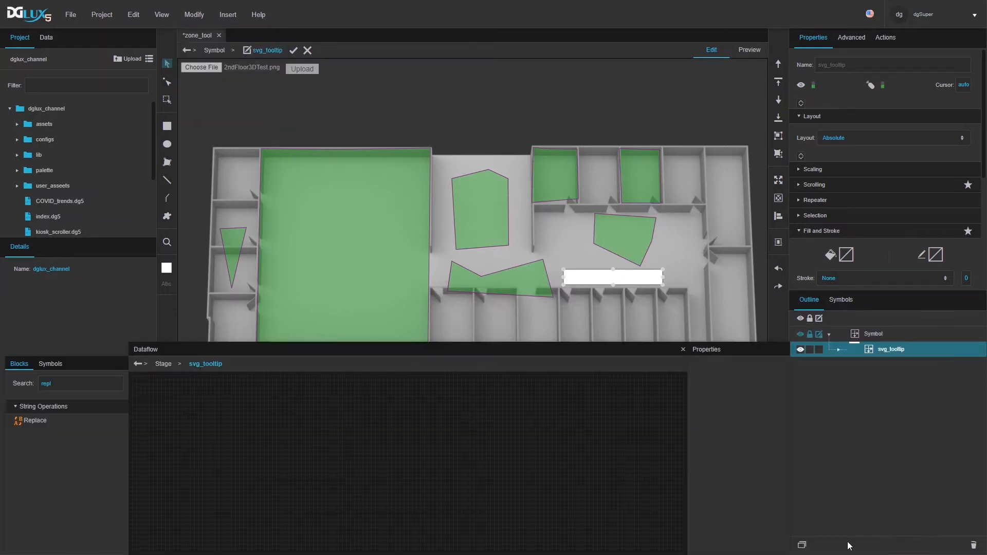
- Add a State block to the svg_tooltip dataflow and give it one path and change pair
double_click(68, 387)
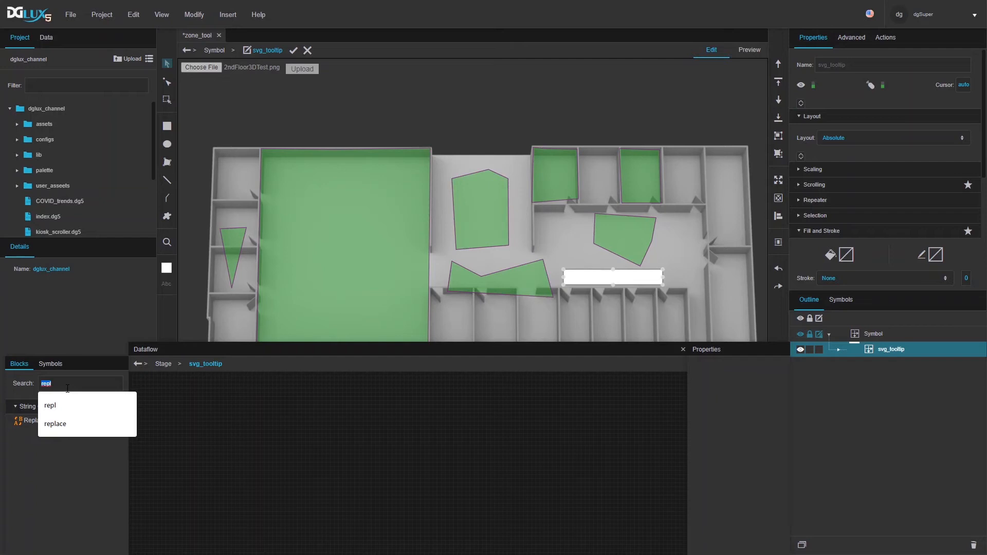
text(state)
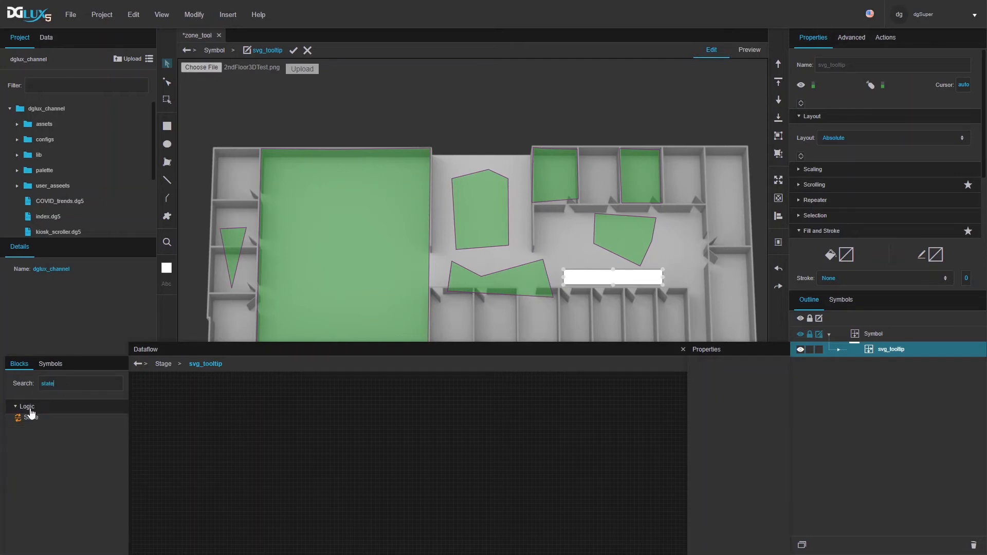
drag(32, 420, 153, 394)
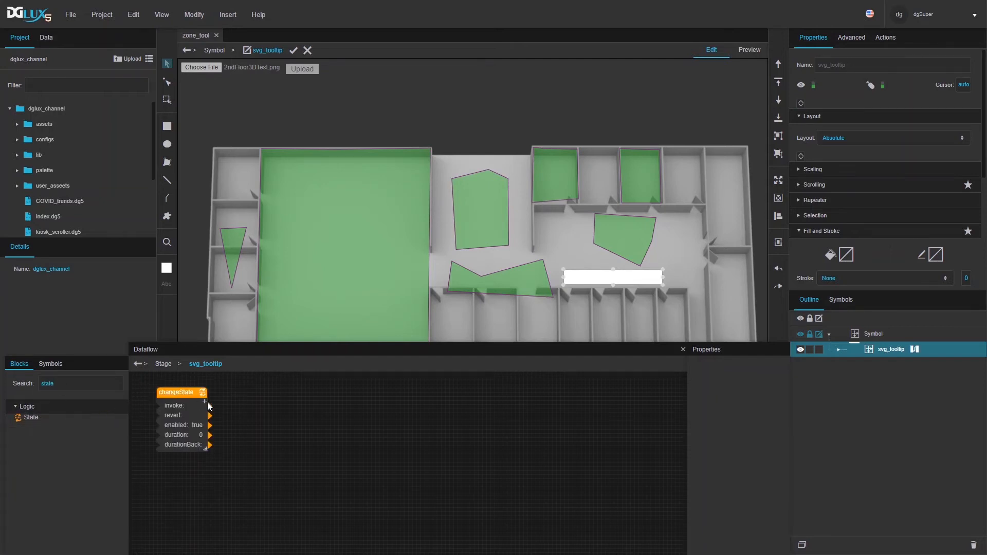
click(205, 403)
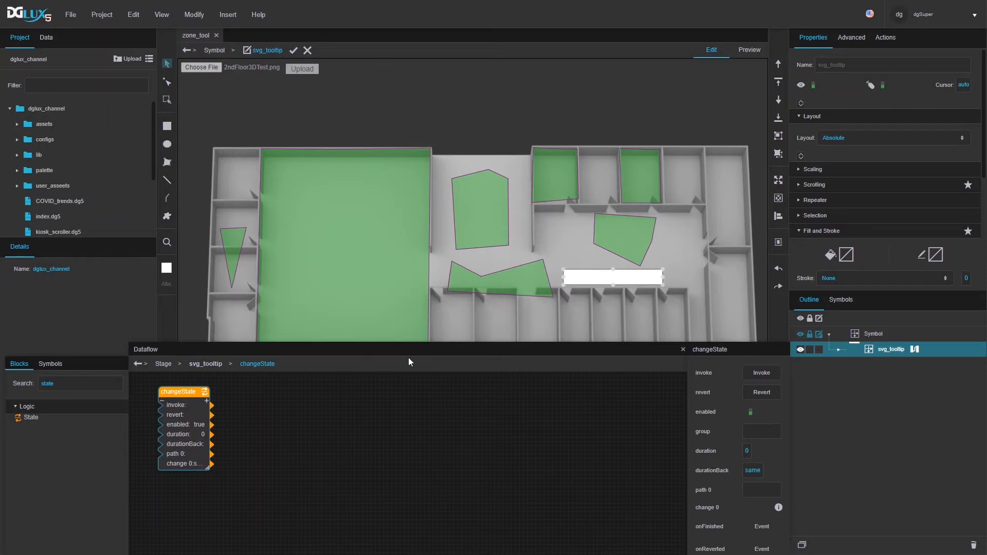
- Reposition and shrink the Dataflow window, and widen its properties area for the State block
drag(403, 351, 363, 252)
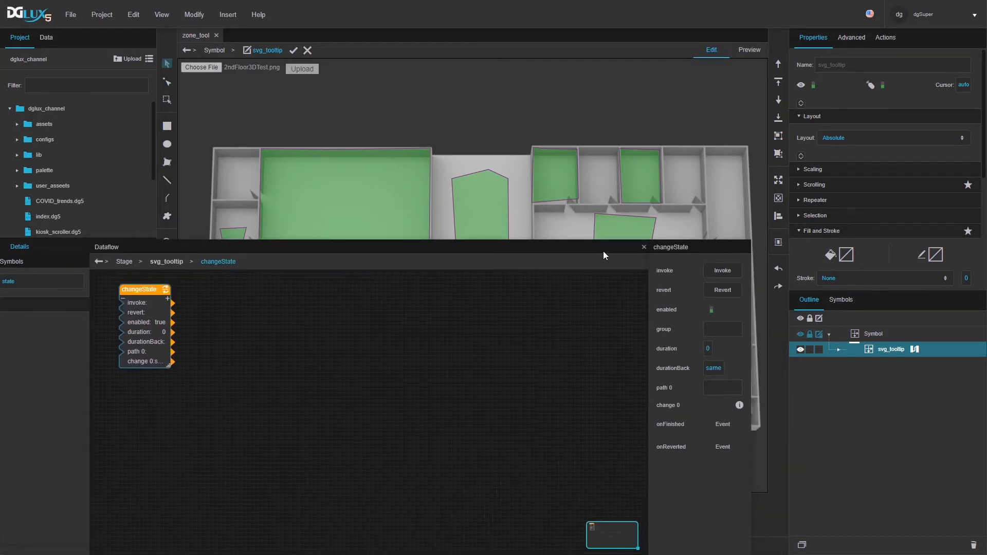
drag(604, 252, 594, 188)
drag(637, 492, 436, 425)
drag(319, 181, 388, 339)
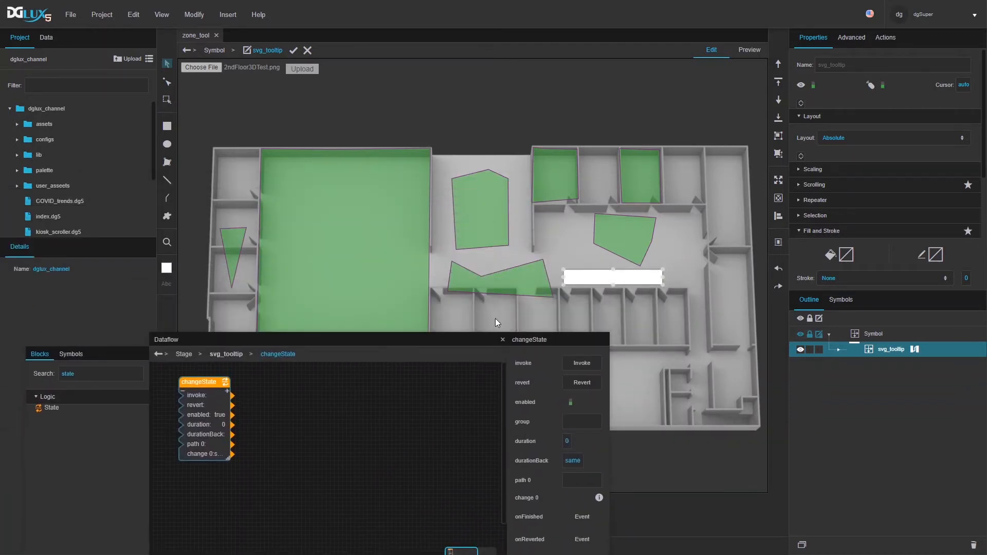
drag(446, 336, 453, 294)
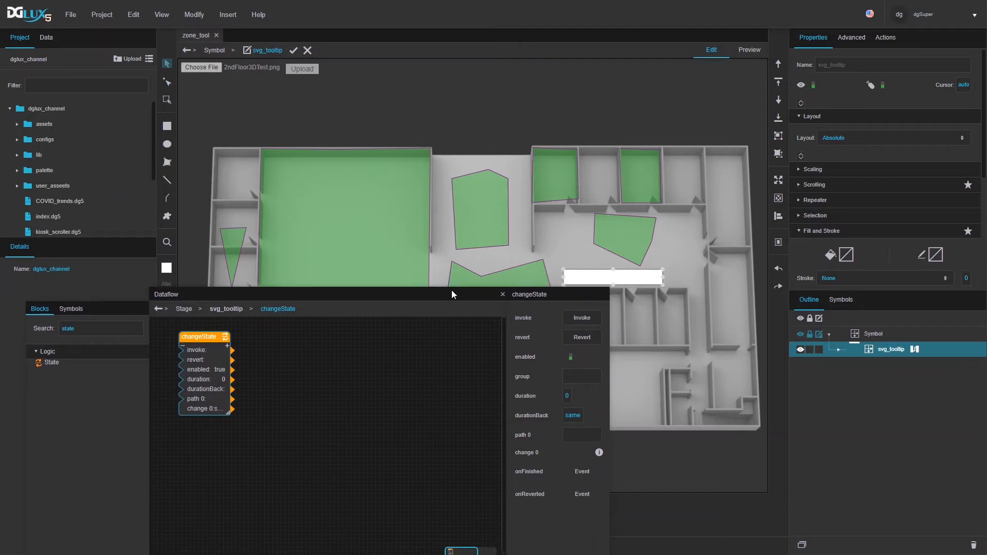
drag(607, 414, 716, 418)
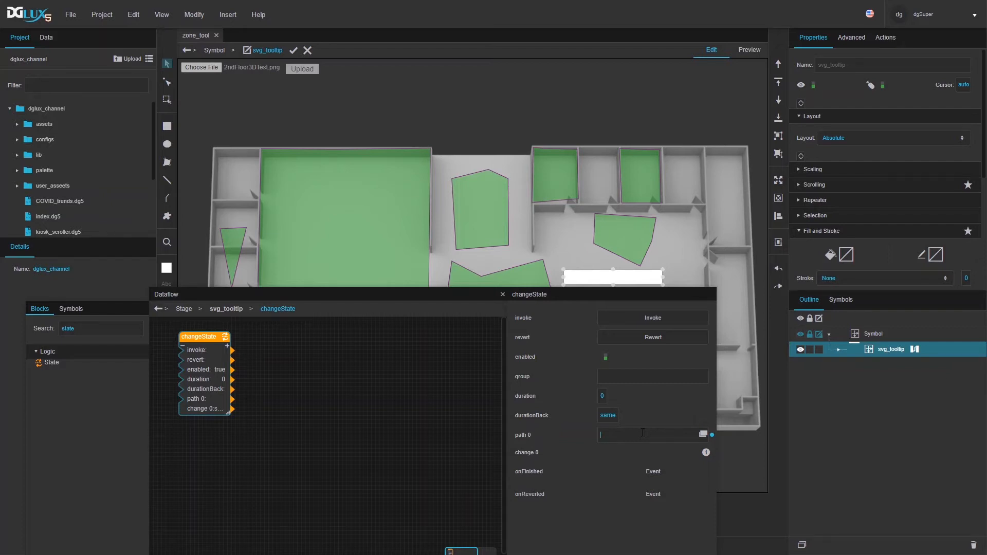
click(642, 433)
text(@stage)
text( @pa)
text(rent.hover_zxcon)
text(e.value)
key(Return)
click(642, 433)
click(414, 418)
click(204, 366)
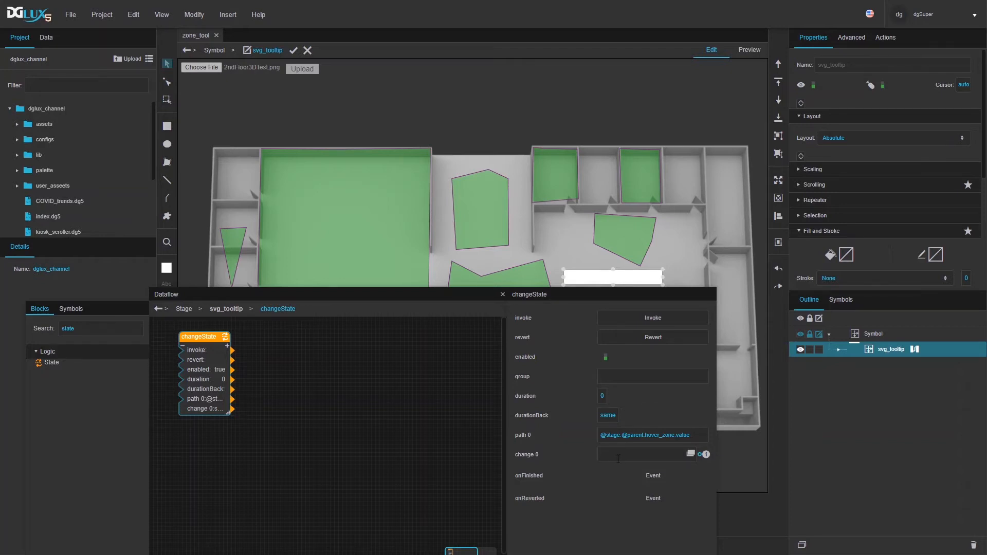
- Bind the State block's change 0 to the uuid symbol parameter and close the symbol parameters
click(201, 15)
click(213, 88)
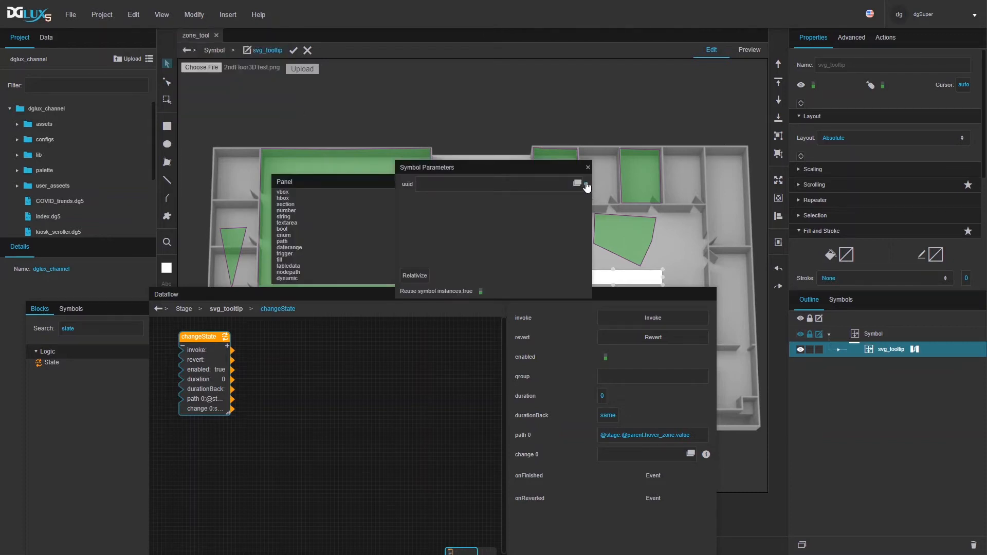
drag(585, 183, 624, 457)
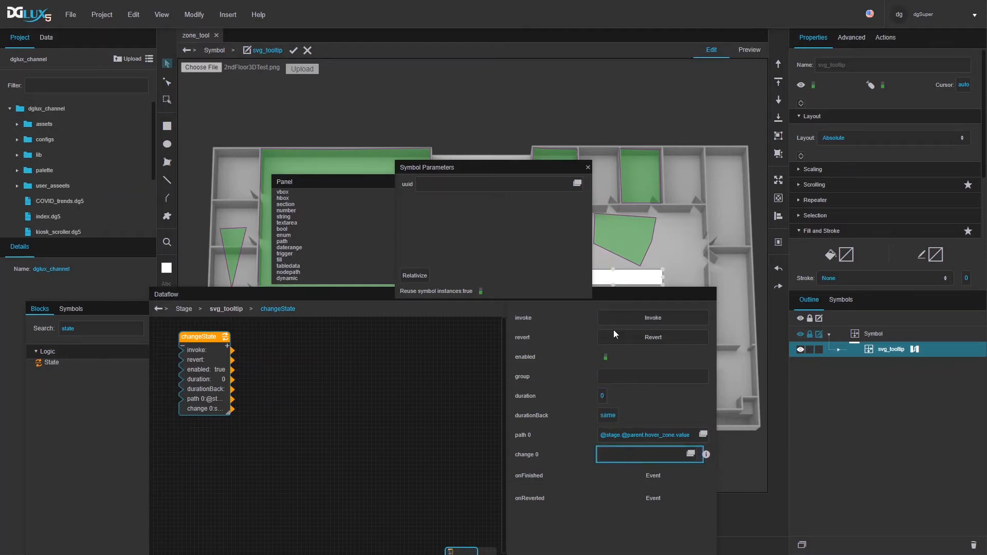
click(588, 167)
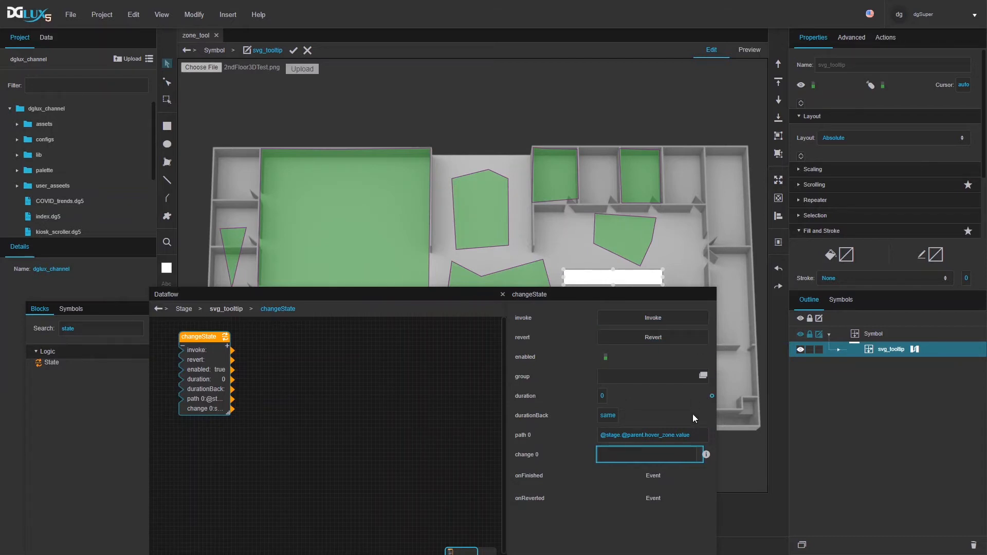
- Bind the State block's invoke to its change 0 value and save the svg_tooltip symbol edits
drag(701, 454, 637, 321)
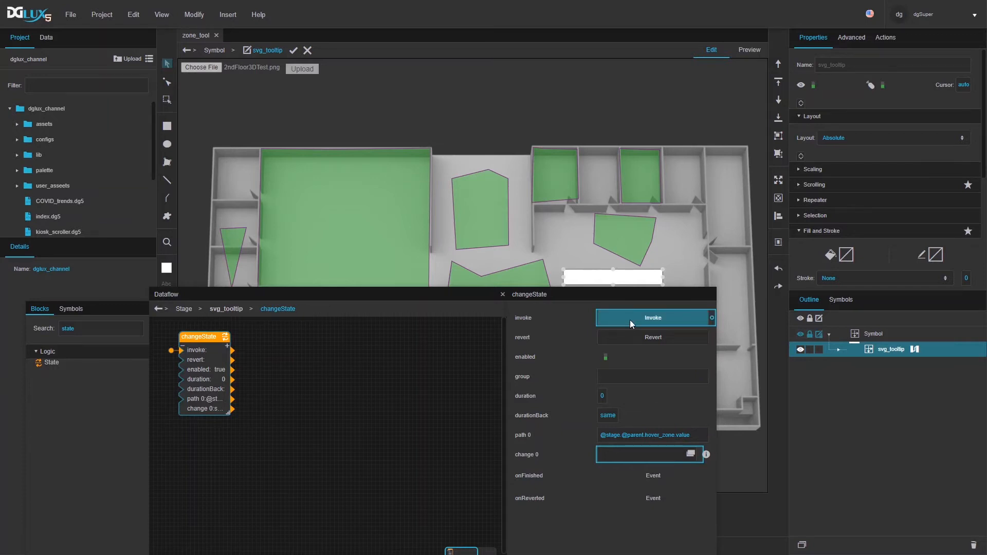
click(293, 50)
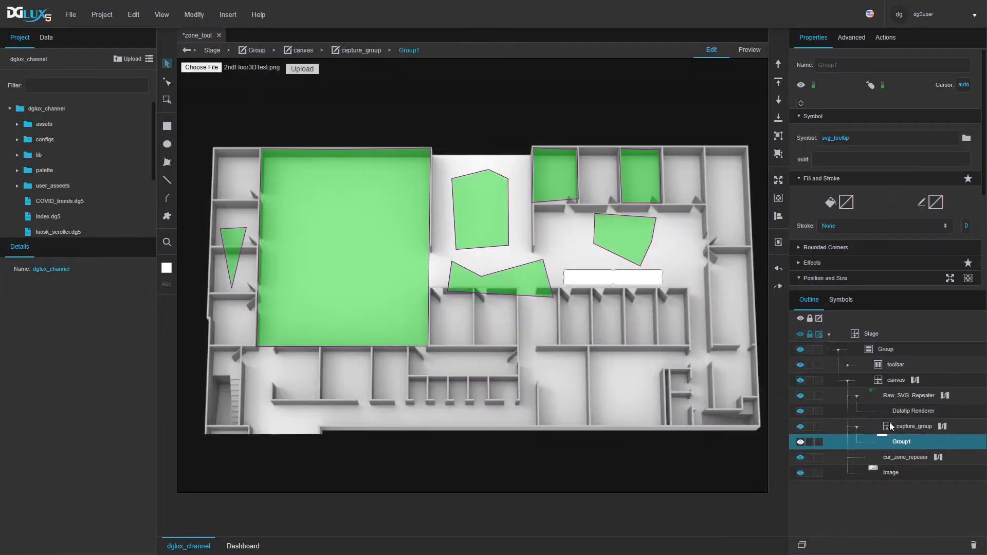
- Show Raw_SVG_Repeater's dataflow and preview the stage to check the hover_zone value over different zones
click(944, 396)
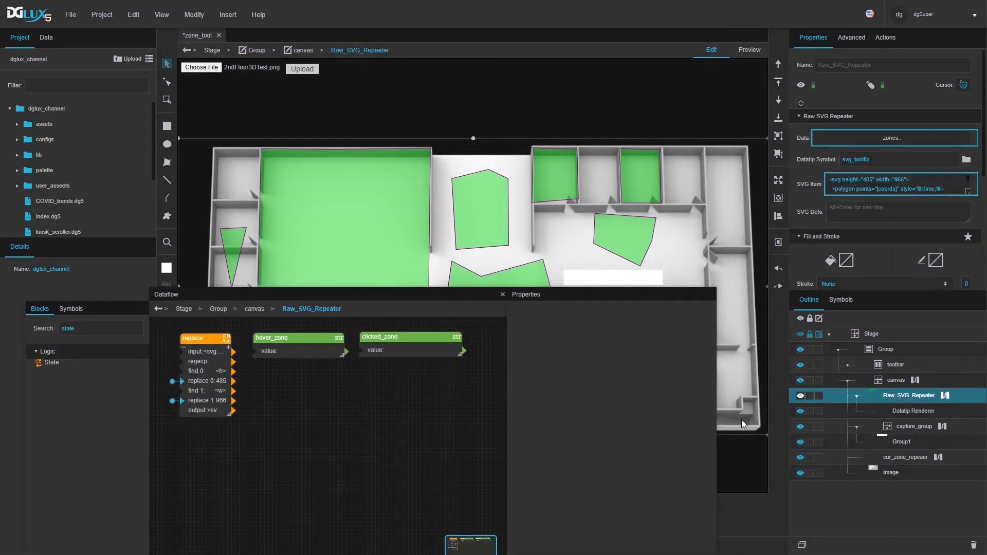
drag(381, 290, 381, 422)
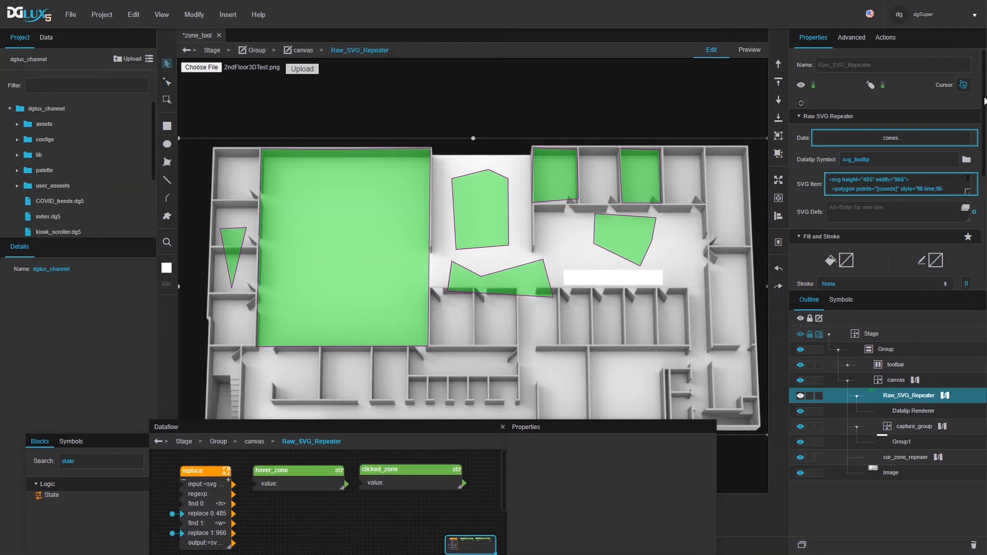
click(757, 46)
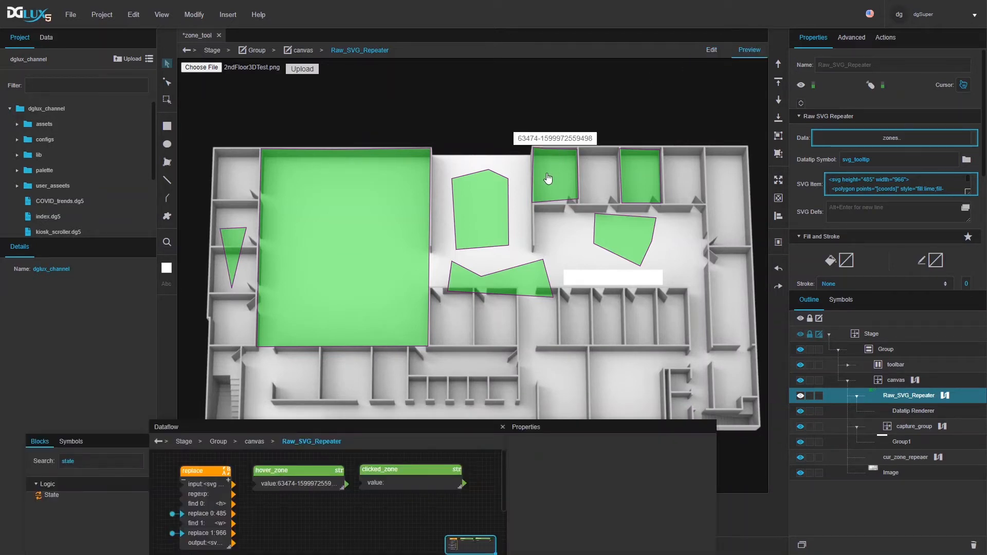
mouse_move(404, 198)
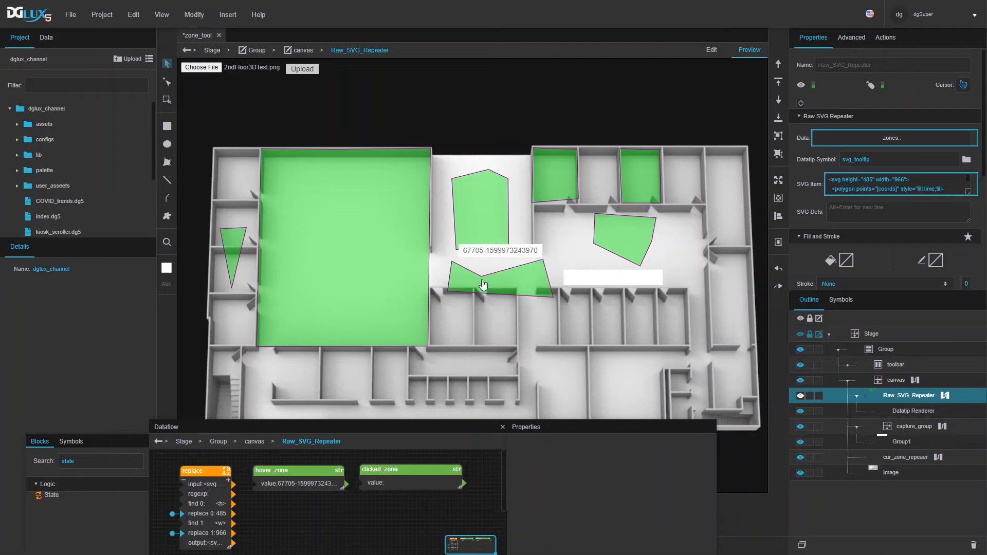
mouse_move(486, 232)
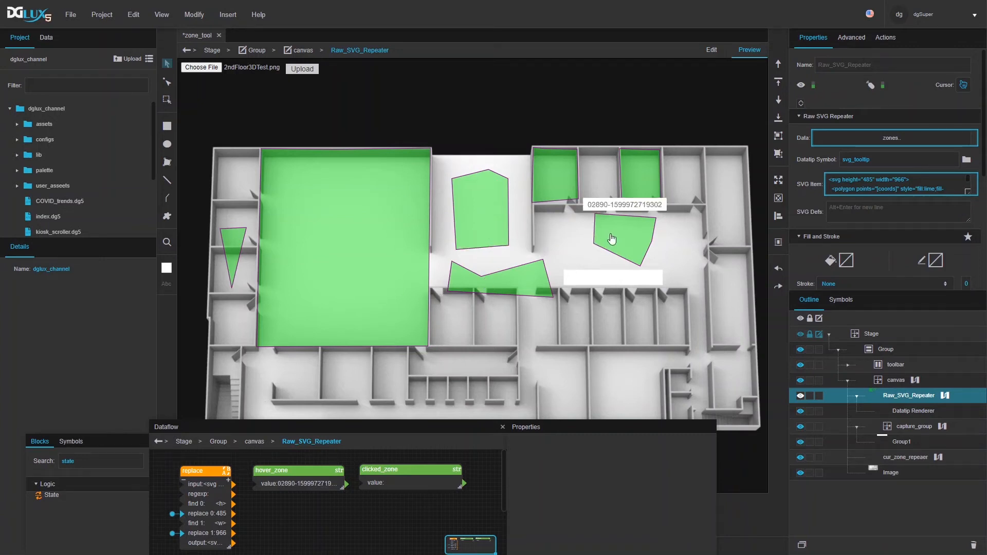
mouse_move(634, 190)
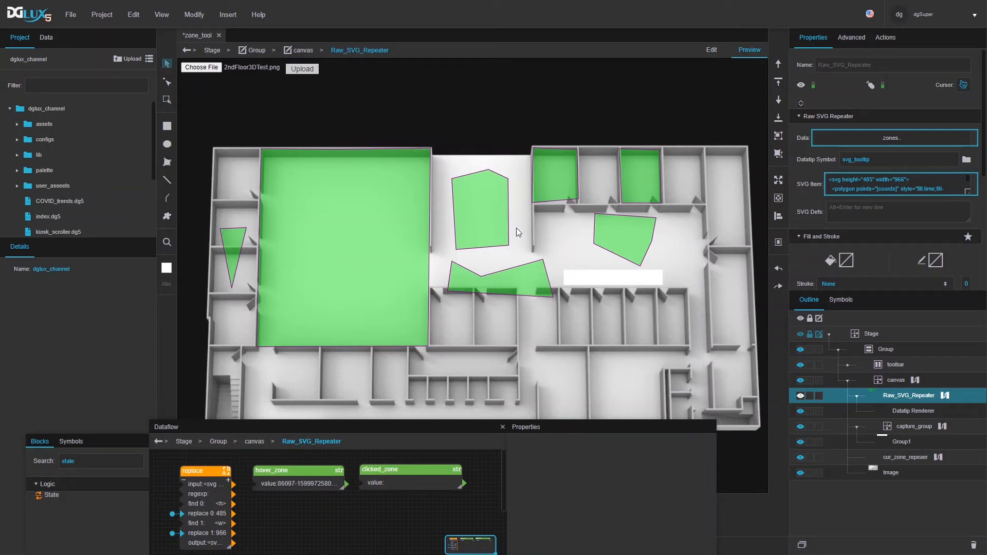
mouse_move(496, 226)
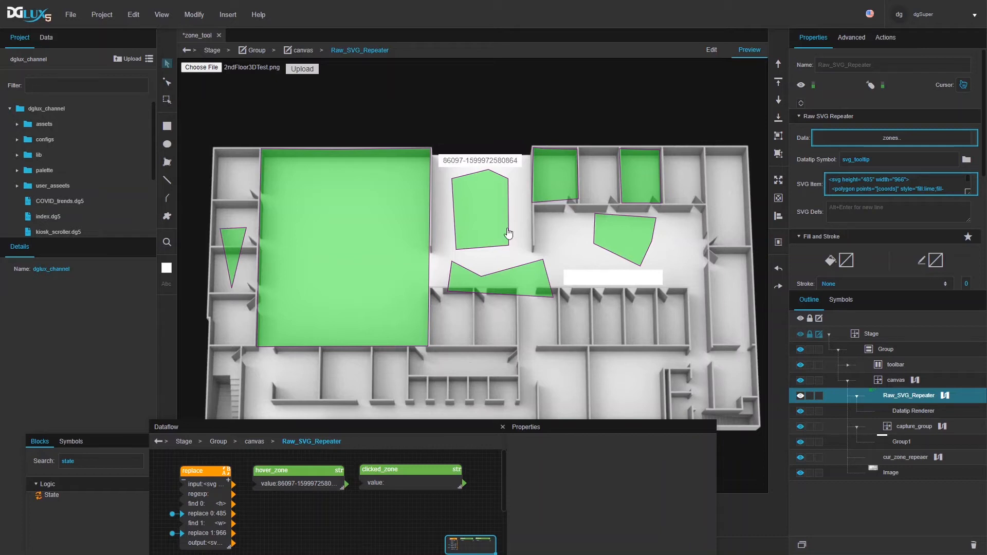
- Return the stage to edit mode and move the Dataflow window so Raw_SVG_Repeater's blocks are fully in view
click(707, 53)
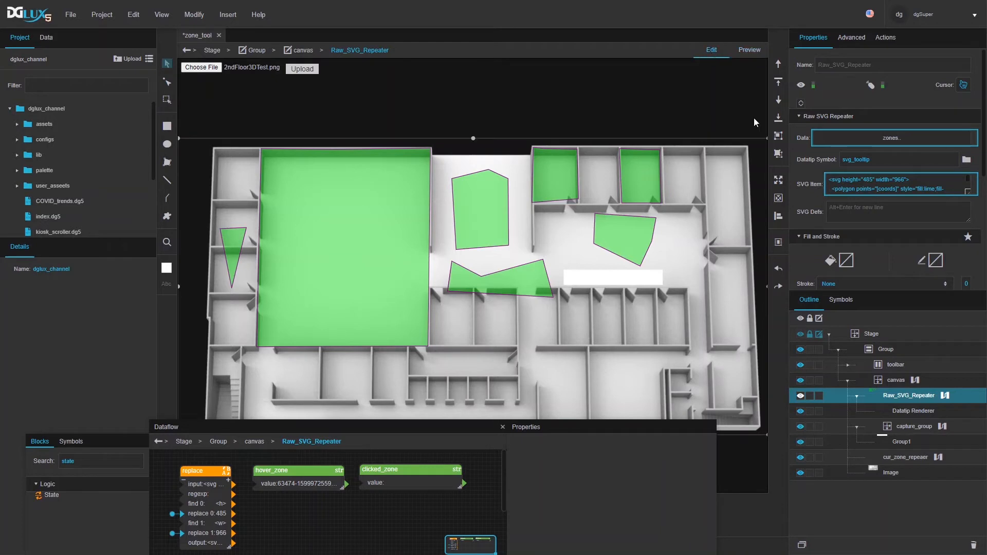
drag(410, 434, 425, 358)
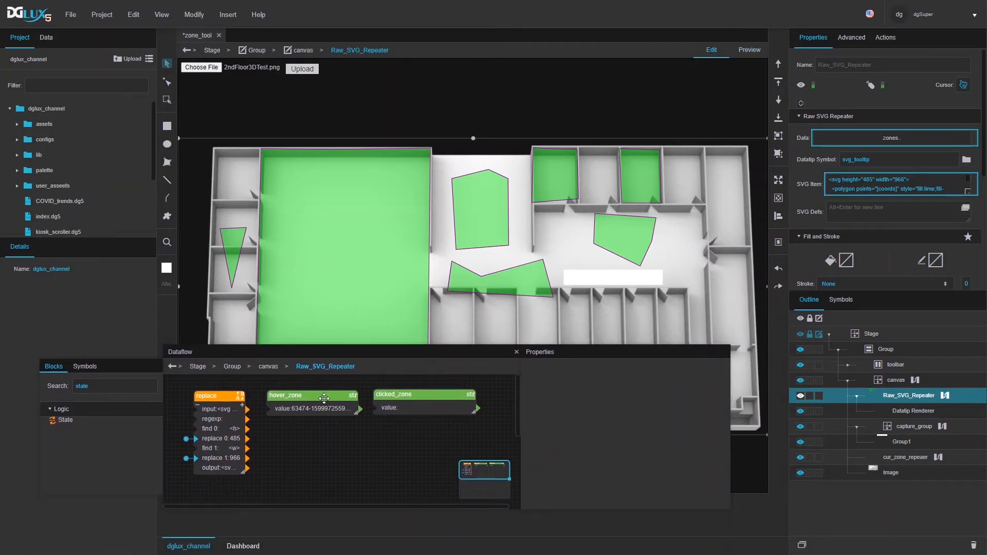
- Add a State block below hover_zone in Raw_SVG_Repeater's dataflow with one change entry, enlarging the window and block to show its full values
click(913, 432)
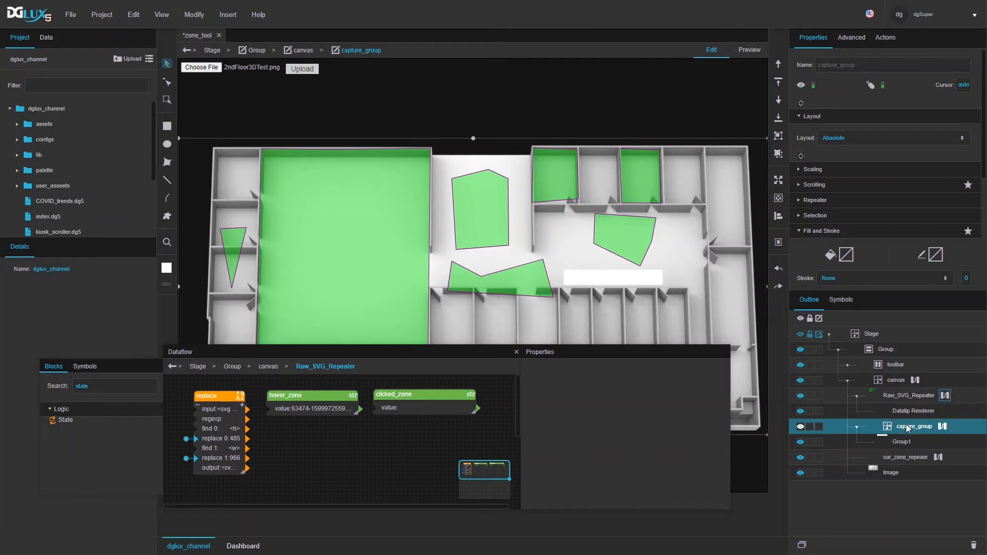
double_click(102, 385)
text(state)
drag(70, 423, 272, 429)
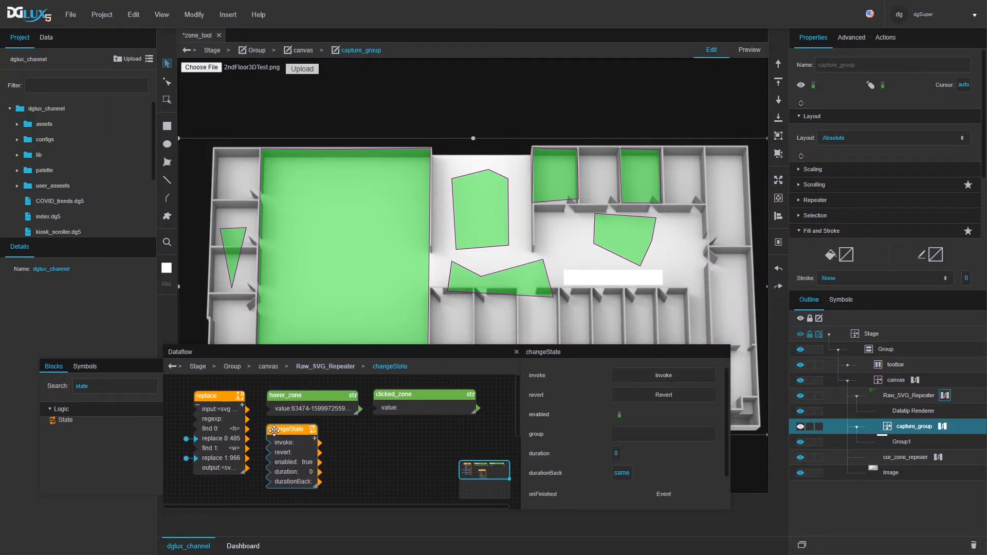
click(314, 438)
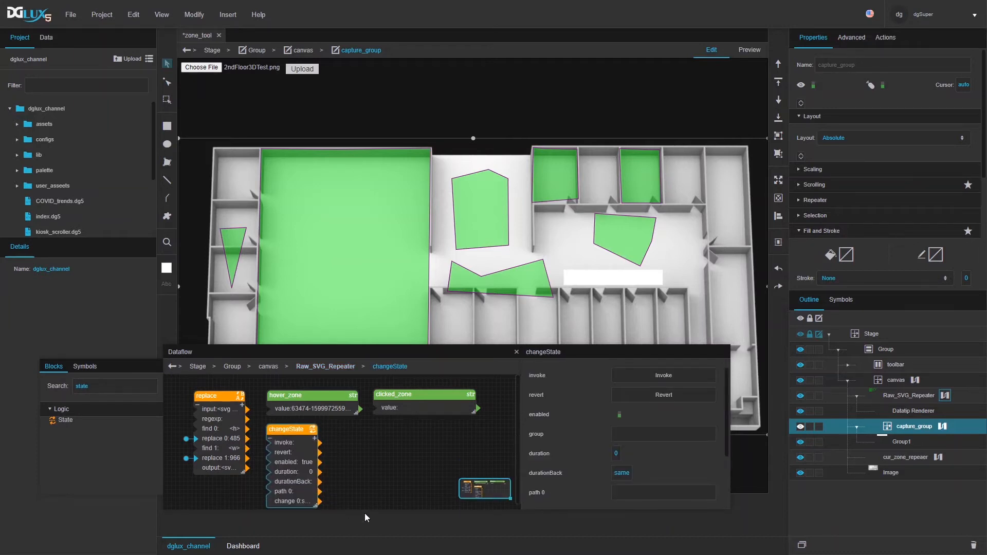
drag(365, 507, 362, 551)
drag(316, 506, 362, 507)
- Link the new State block's path 0 to hover_zone's value and set disableSerialization to true for change 0
drag(360, 409, 638, 497)
click(445, 463)
click(313, 430)
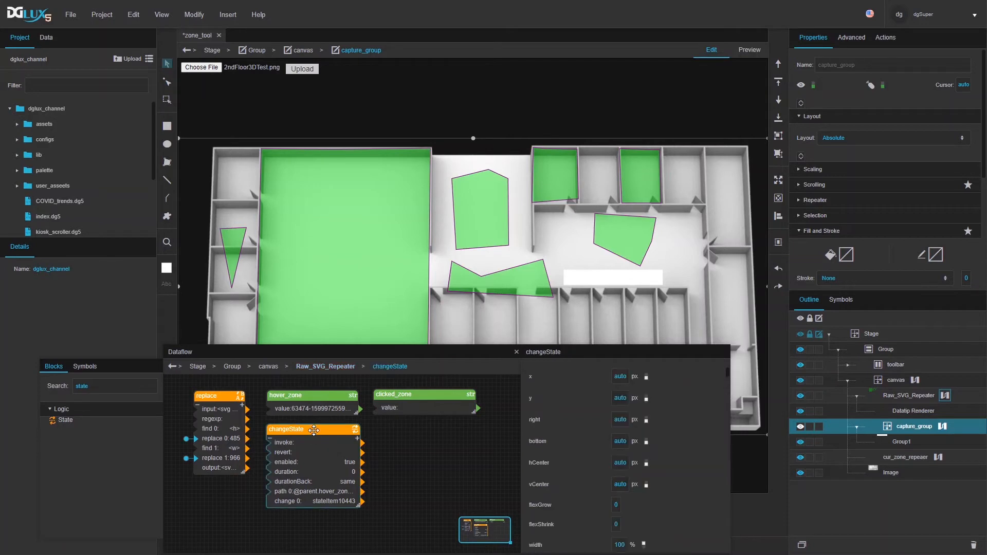
scroll(714, 507, down, 1)
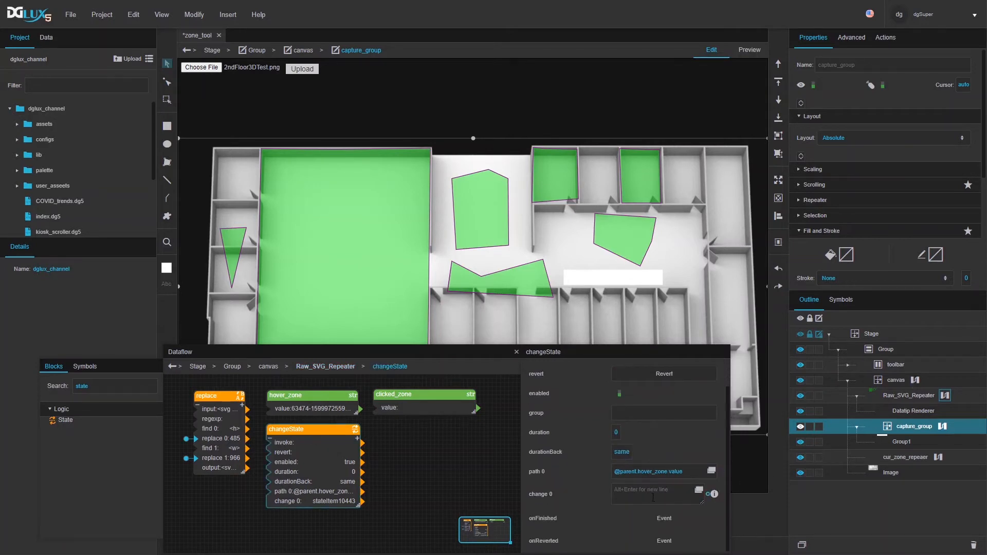
click(714, 494)
drag(618, 353, 632, 172)
click(727, 311)
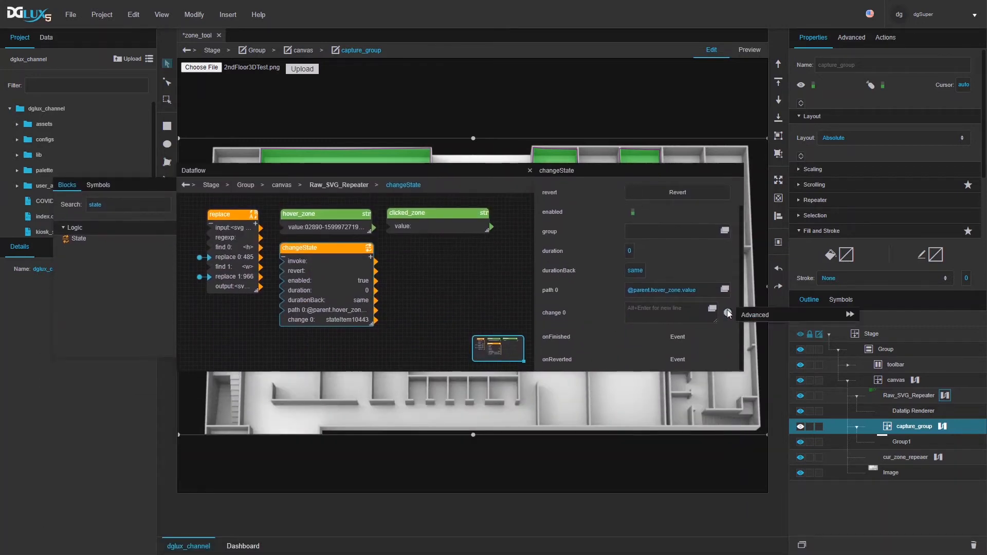
click(821, 461)
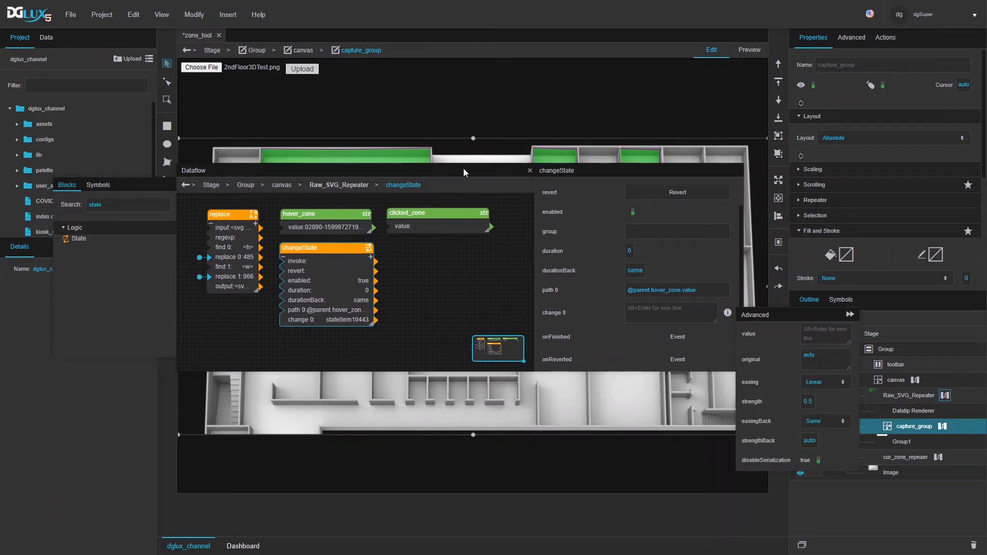
- Move the Dataflow window clear of the zones and reset the hover_zone value
drag(463, 168, 462, 316)
click(349, 364)
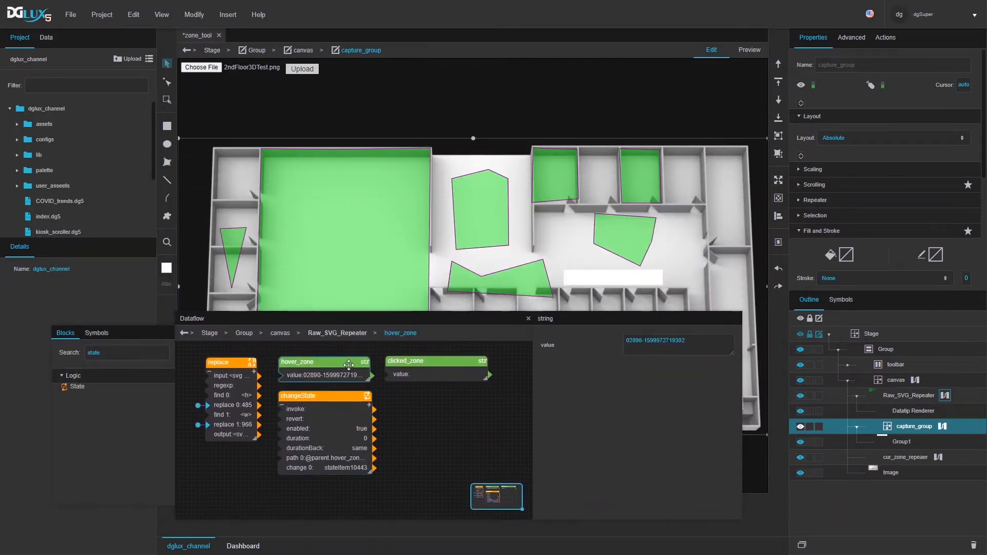
click(728, 340)
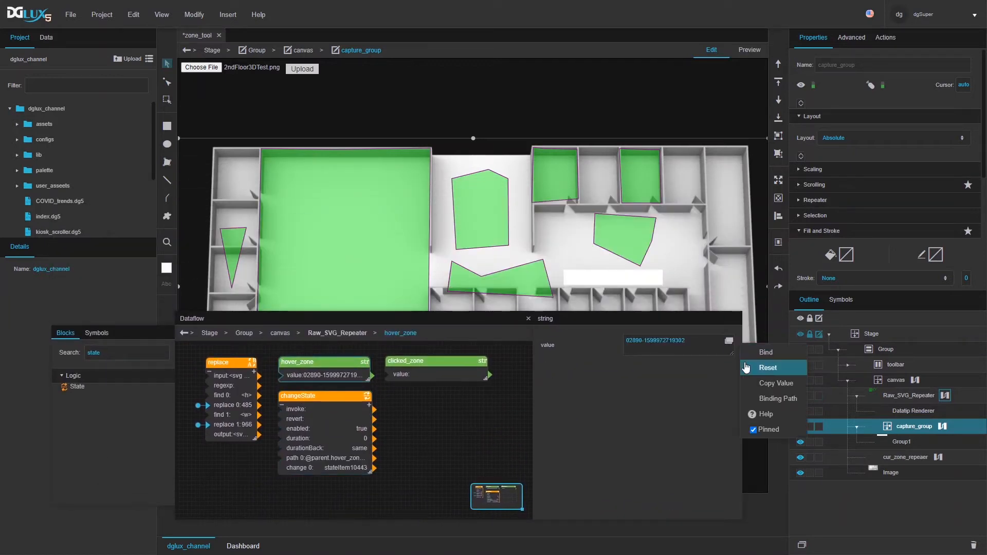
click(746, 367)
- Bind the State block's invoke to capture_group's onMouseMove event, leaving change 0 empty
drag(477, 317, 450, 347)
click(267, 462)
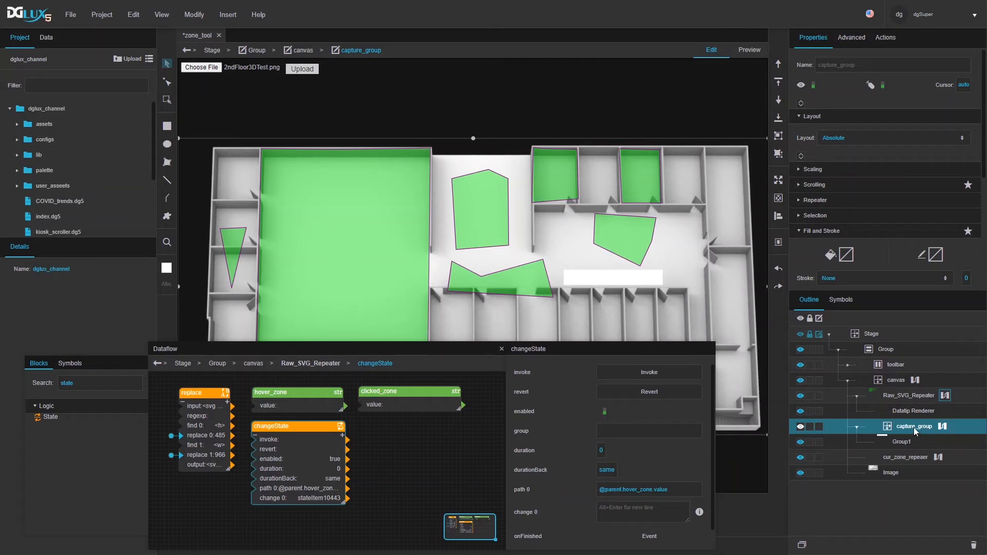
click(864, 41)
double_click(853, 63)
text(mouse)
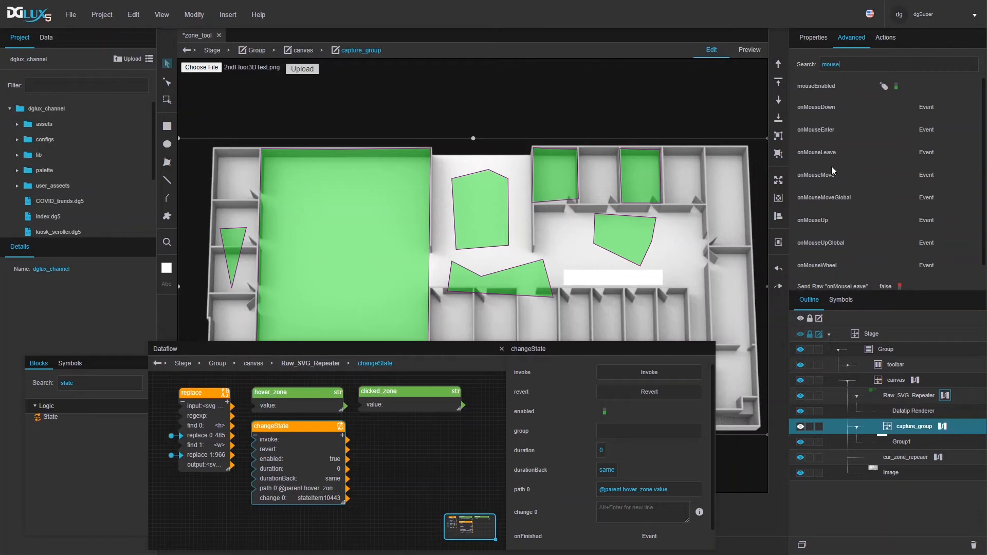
drag(976, 176, 279, 440)
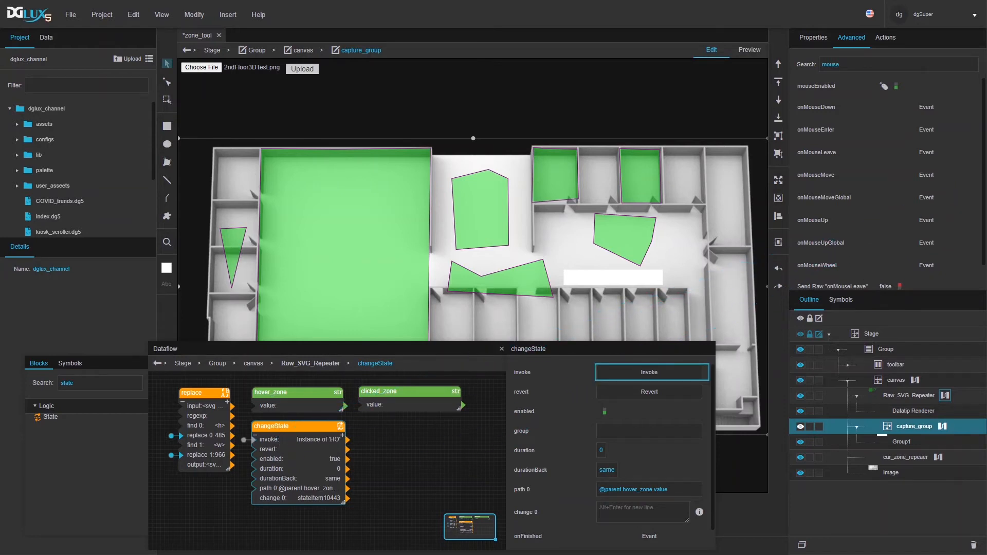
- Set disableSerialization to true for change 0 of the State block inside the svg_tooltip symbol and save the symbol edits
mouse_move(638, 255)
click(903, 443)
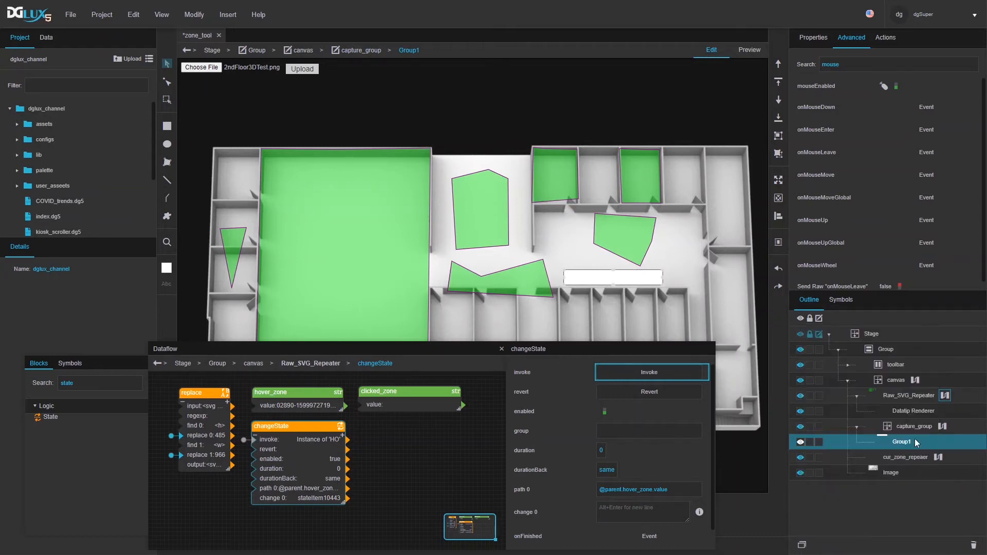
right_click(916, 443)
click(865, 514)
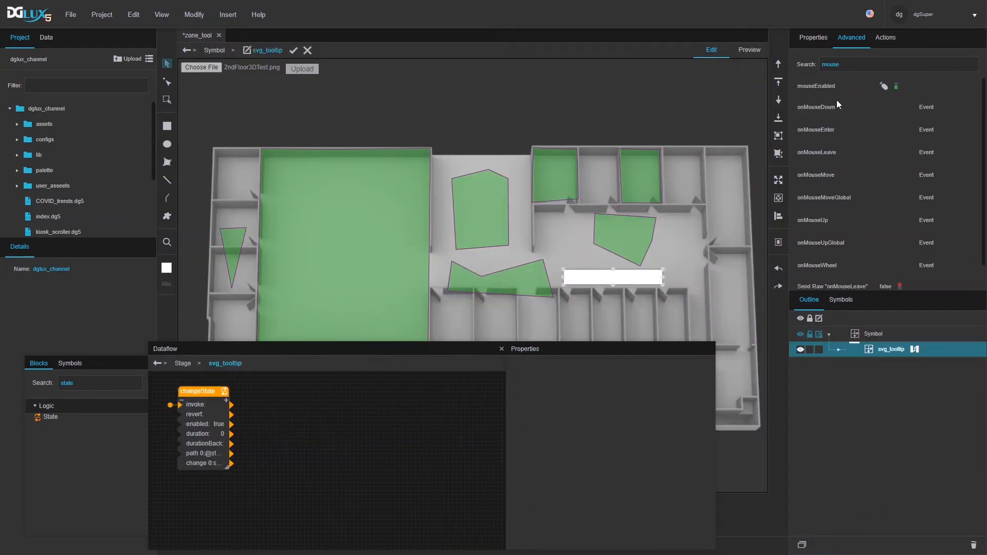
click(200, 425)
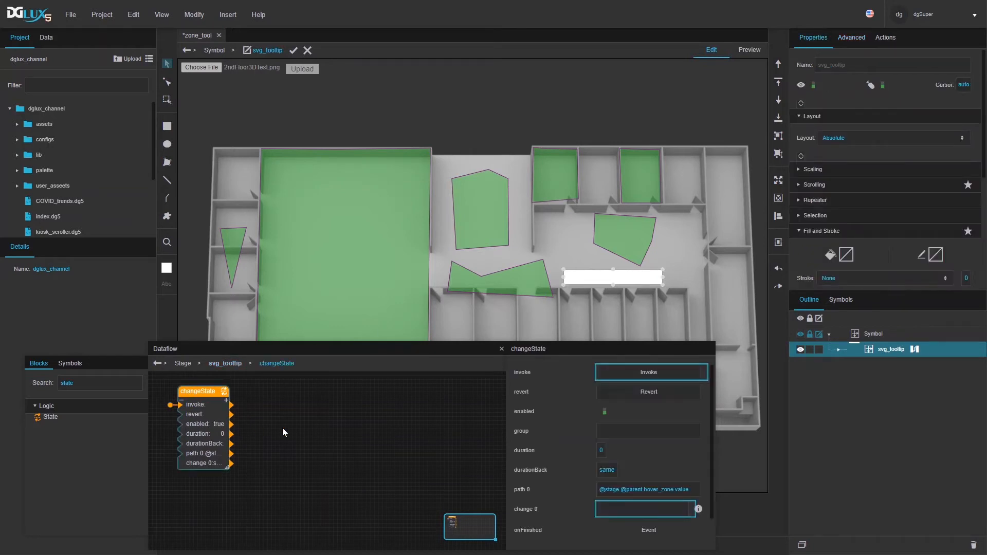
scroll(703, 489, down, 1)
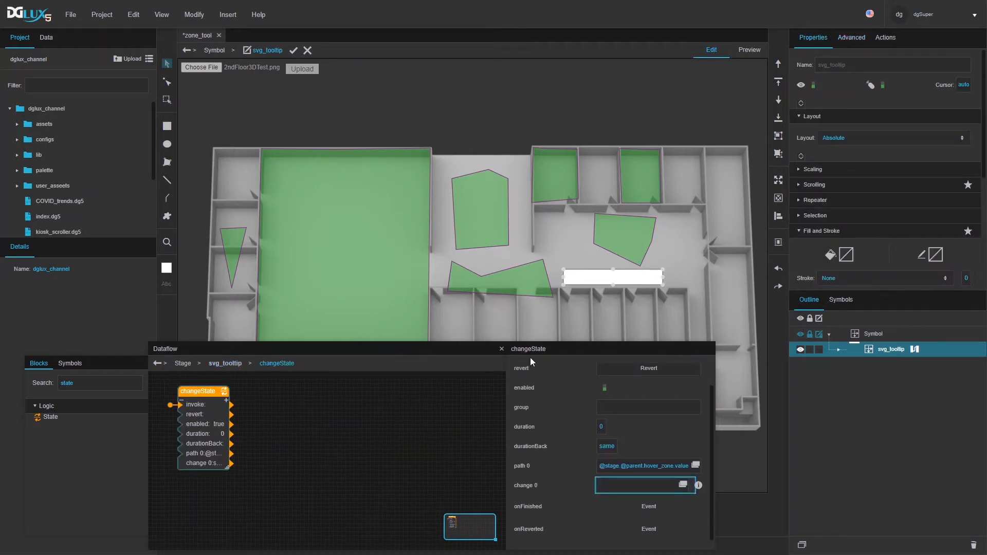
drag(534, 344, 499, 56)
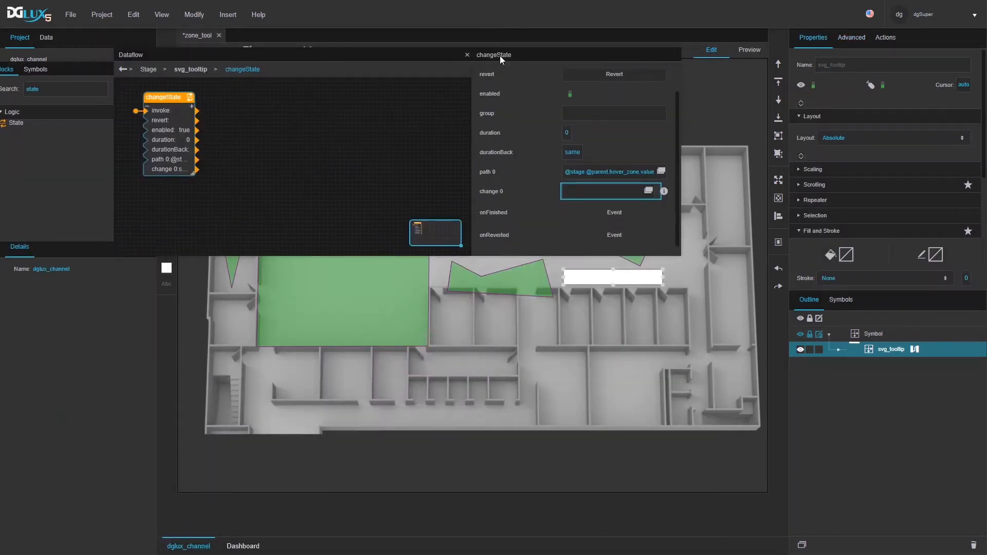
click(664, 190)
click(756, 331)
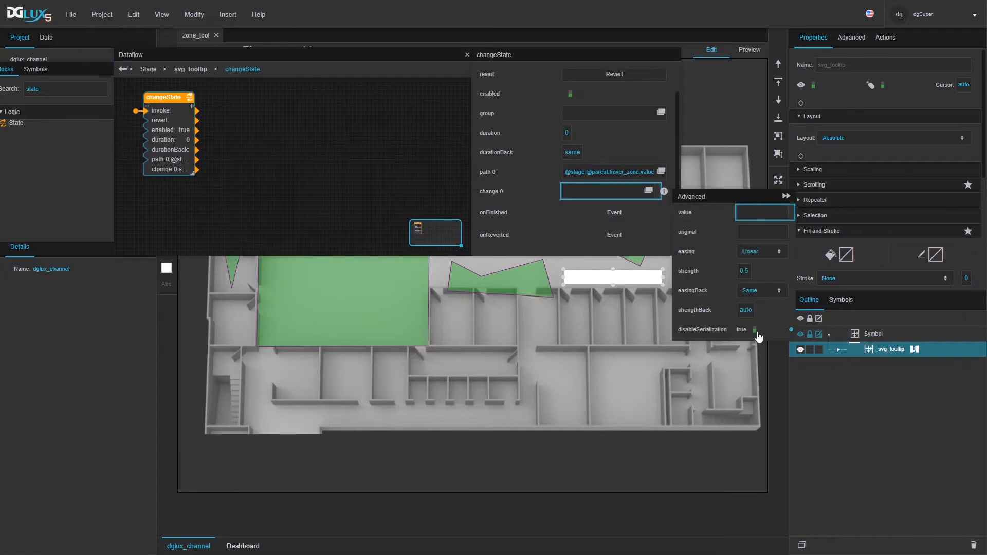
click(467, 55)
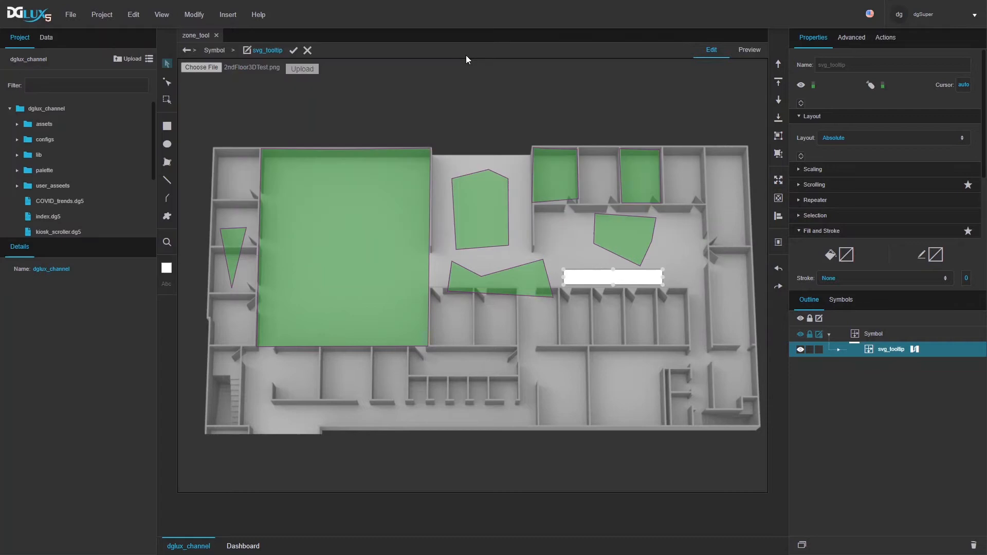
click(294, 51)
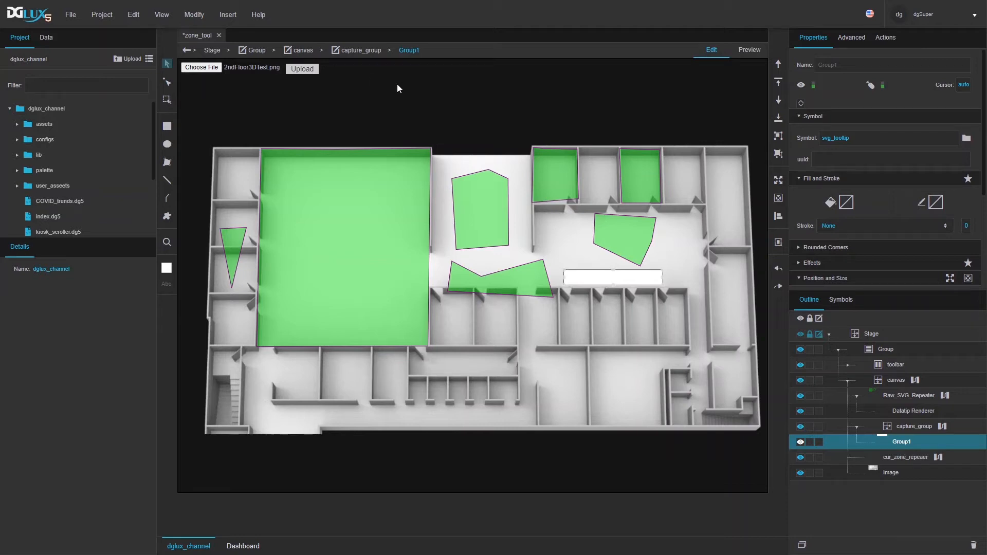
- Show Raw_SVG_Repeater's dataflow again and reset the hover_zone value
click(946, 394)
drag(450, 58, 614, 450)
click(398, 441)
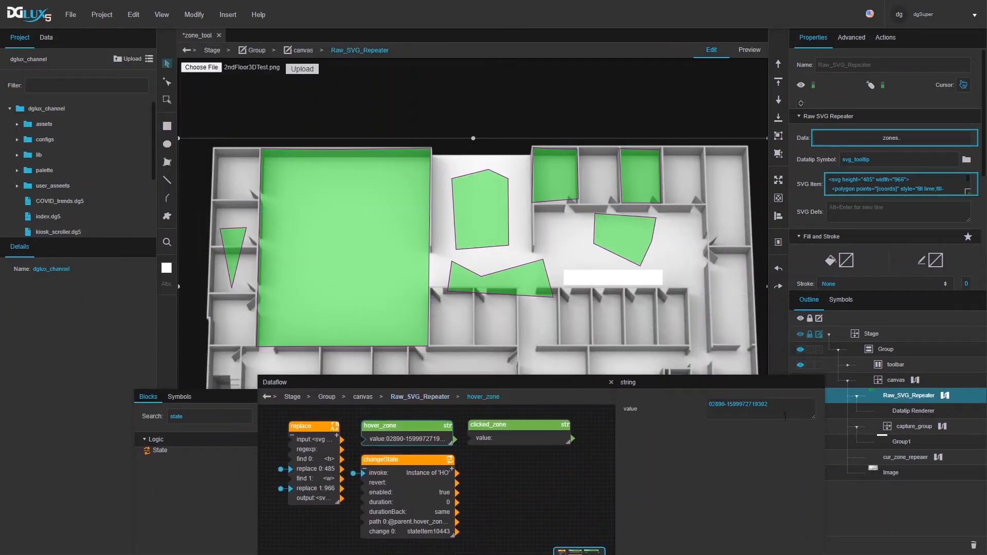
right_click(819, 410)
click(831, 433)
- Preview the stage and examine the hover_zone value while pointing at several zones and at empty floor areas
click(749, 51)
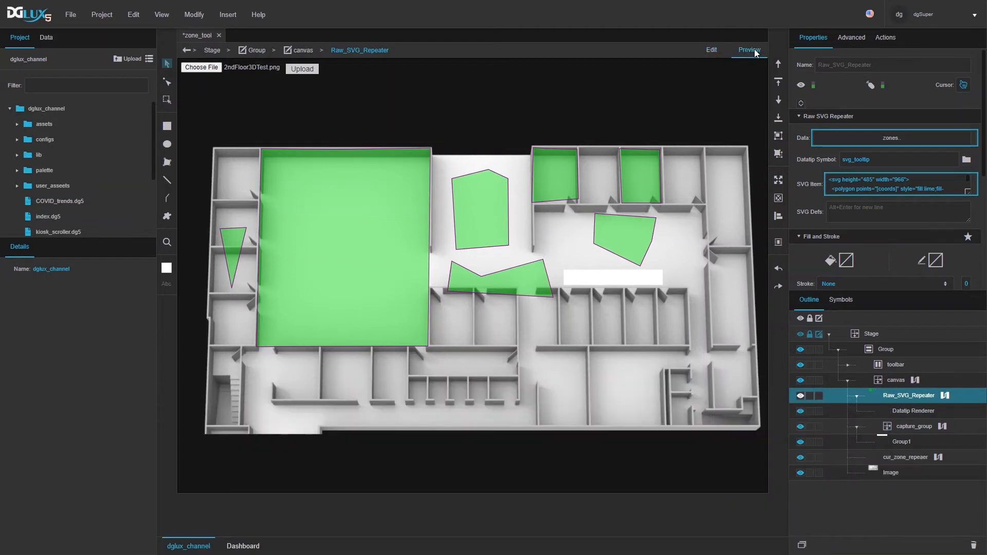
click(754, 51)
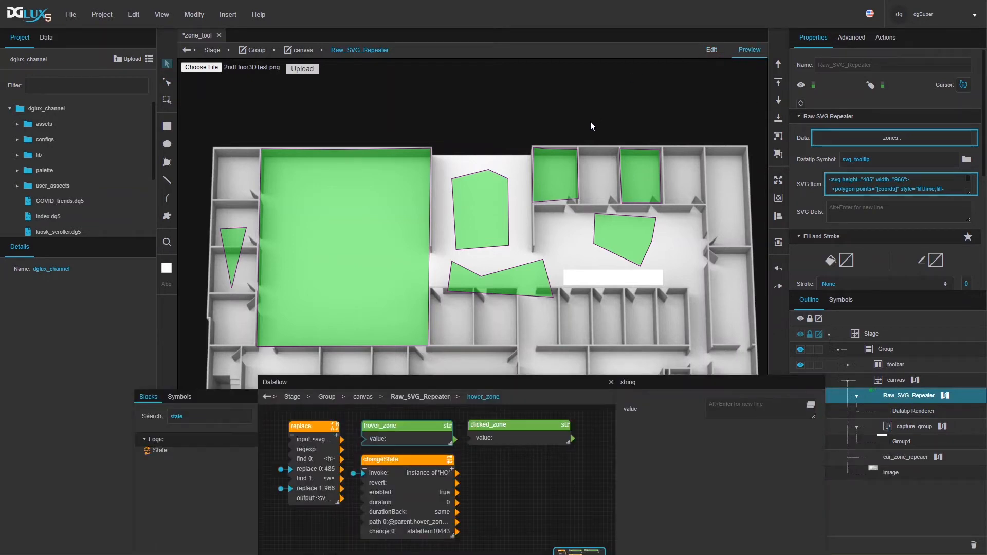
mouse_move(558, 181)
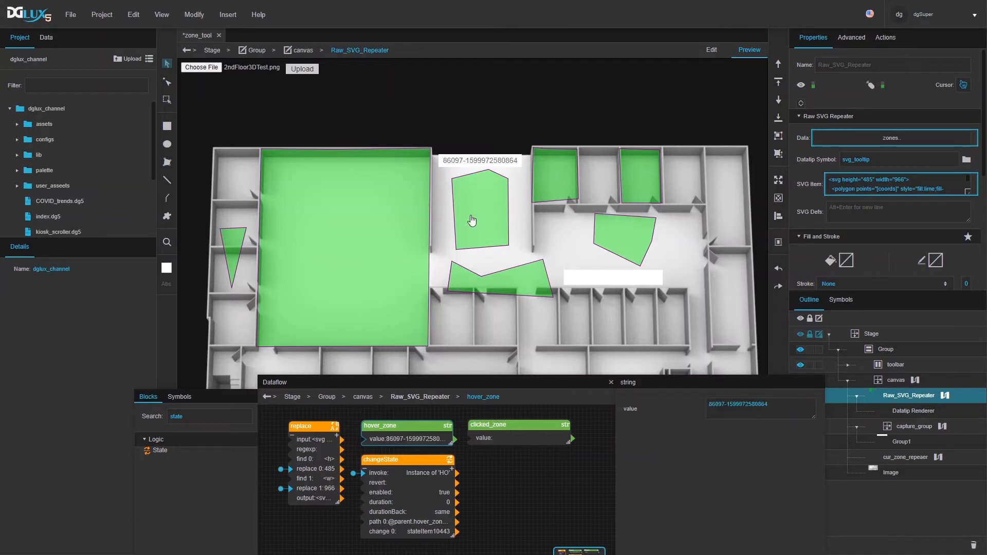
mouse_move(379, 252)
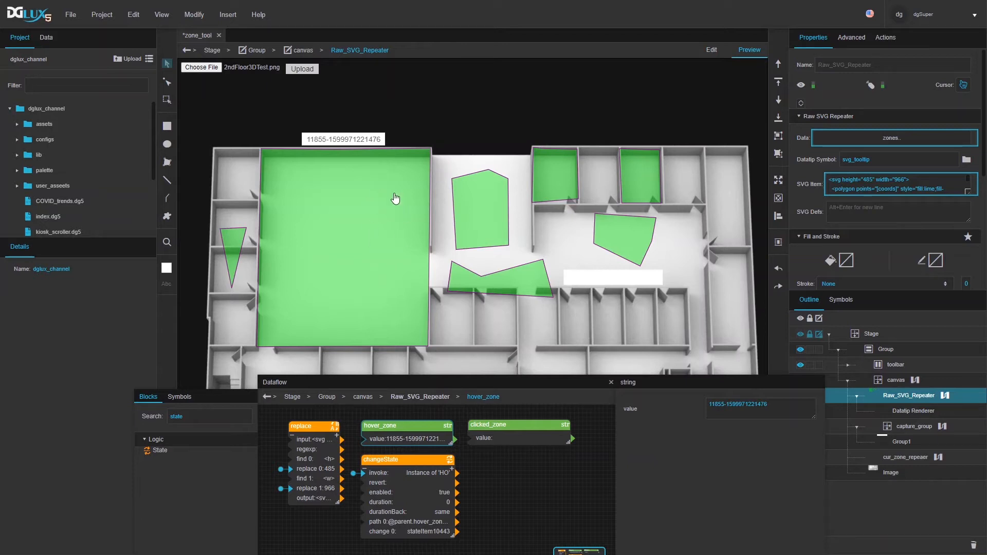
drag(401, 385, 385, 363)
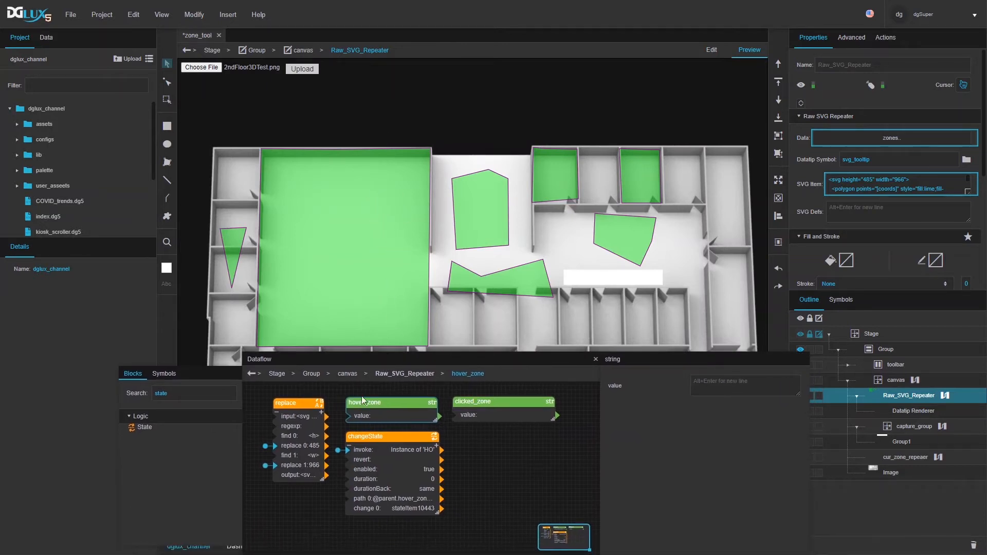
mouse_move(348, 318)
- Add a second State block below clicked_zone with one change entry and widen it to show its values
double_click(210, 398)
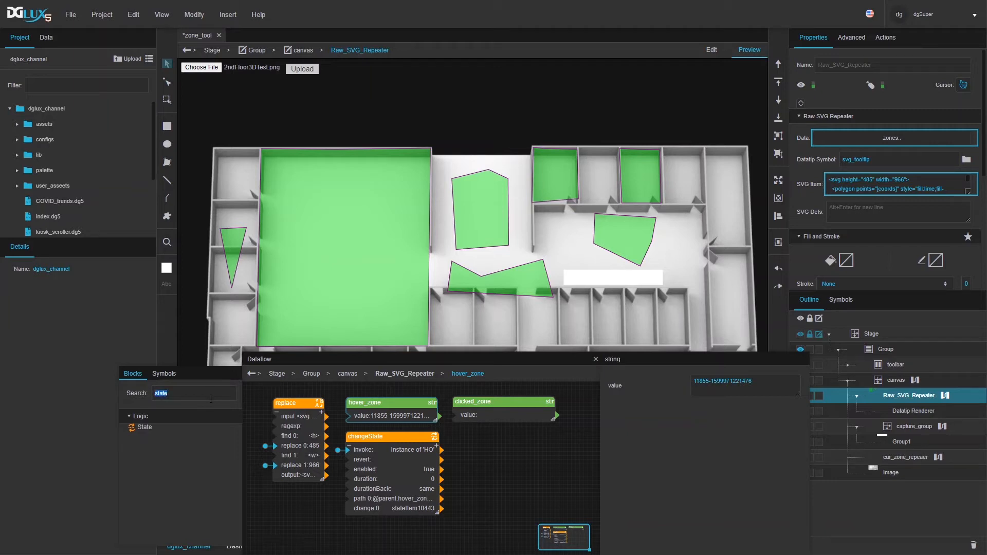
drag(142, 427, 499, 445)
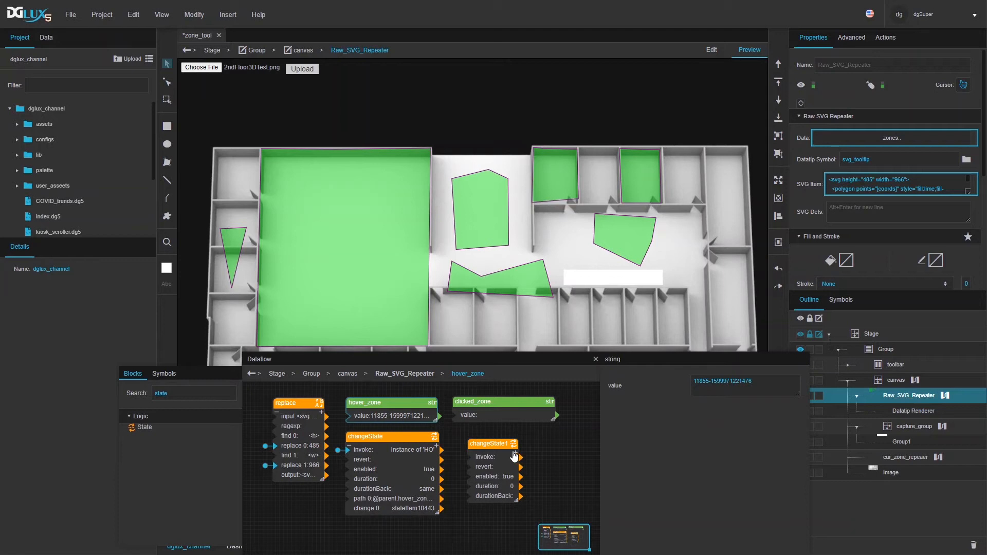
click(497, 438)
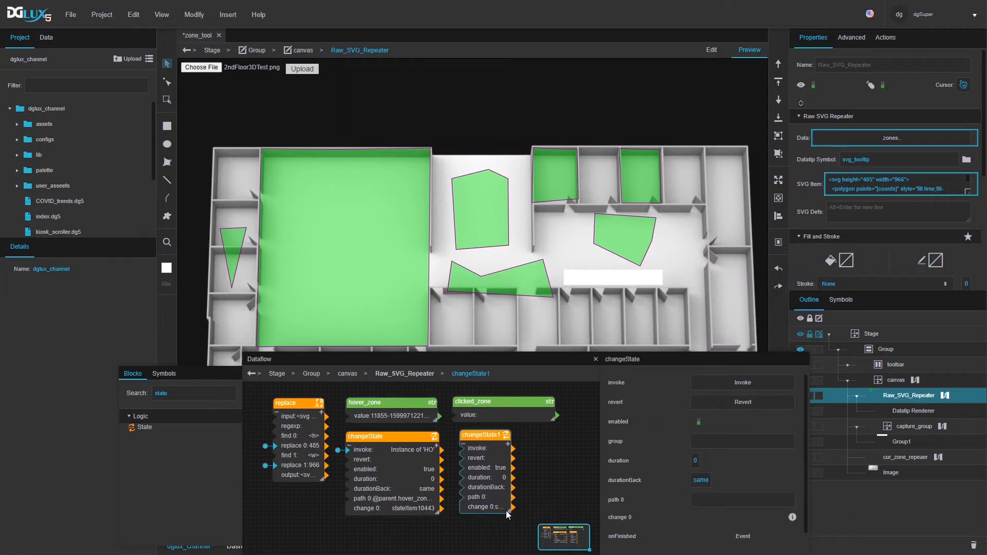
drag(511, 511, 552, 509)
- Link the second State block's path 0 to clicked_zone's value and set disableSerialization to true for change 0
drag(556, 415, 710, 500)
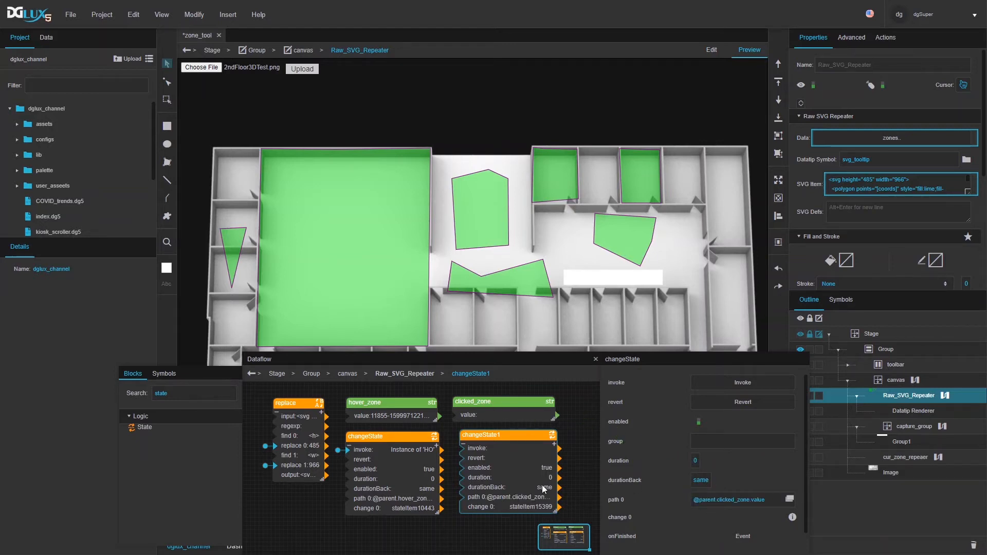
click(503, 528)
click(499, 490)
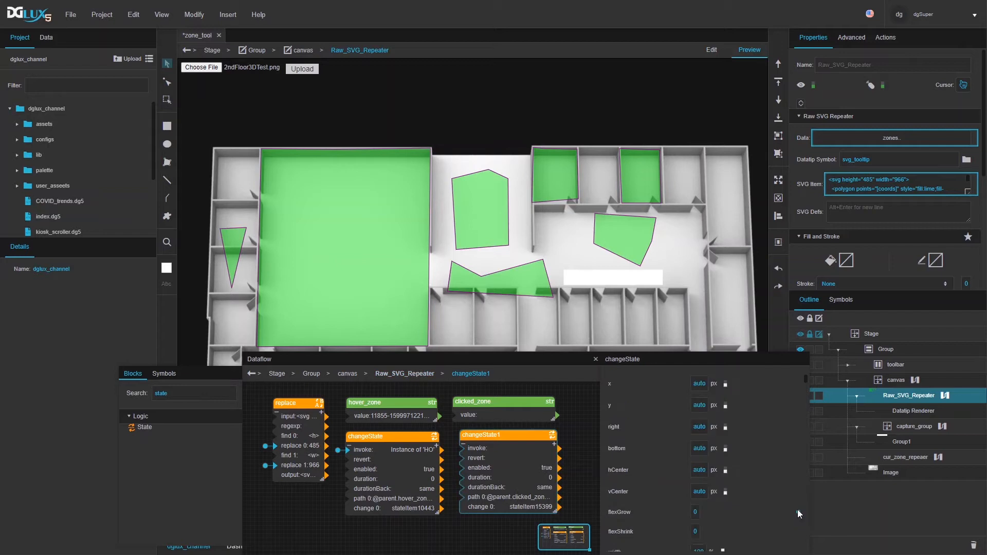
drag(572, 366, 542, 221)
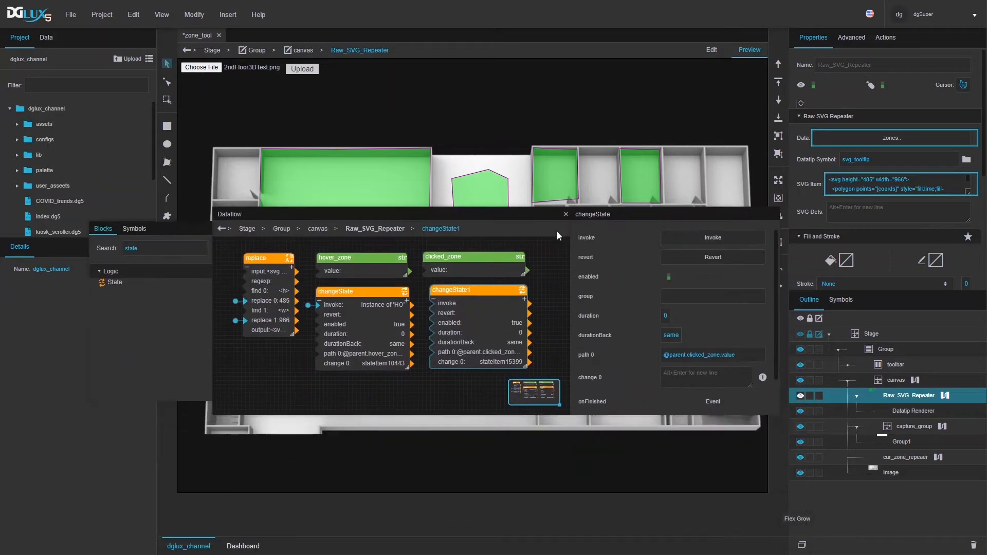
click(762, 377)
click(847, 525)
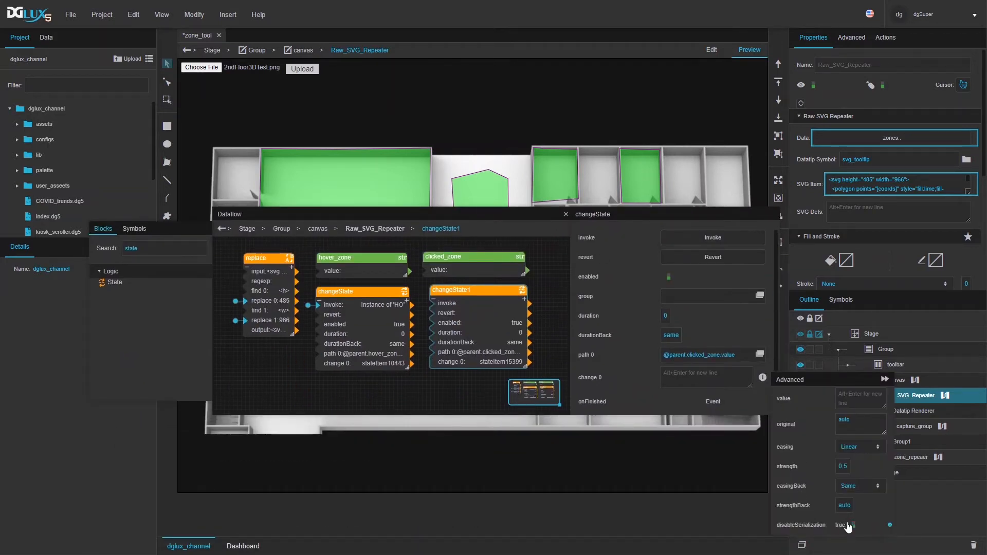
- Bind the second State block's change 0 to hover_zone's value and show Raw_SVG_Repeater's actions
click(362, 276)
drag(371, 272, 691, 381)
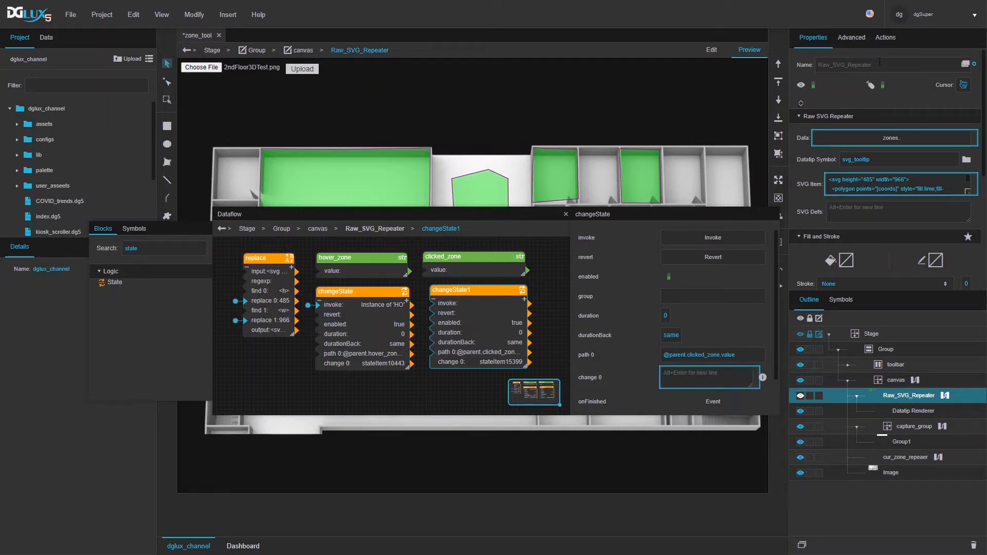
click(893, 36)
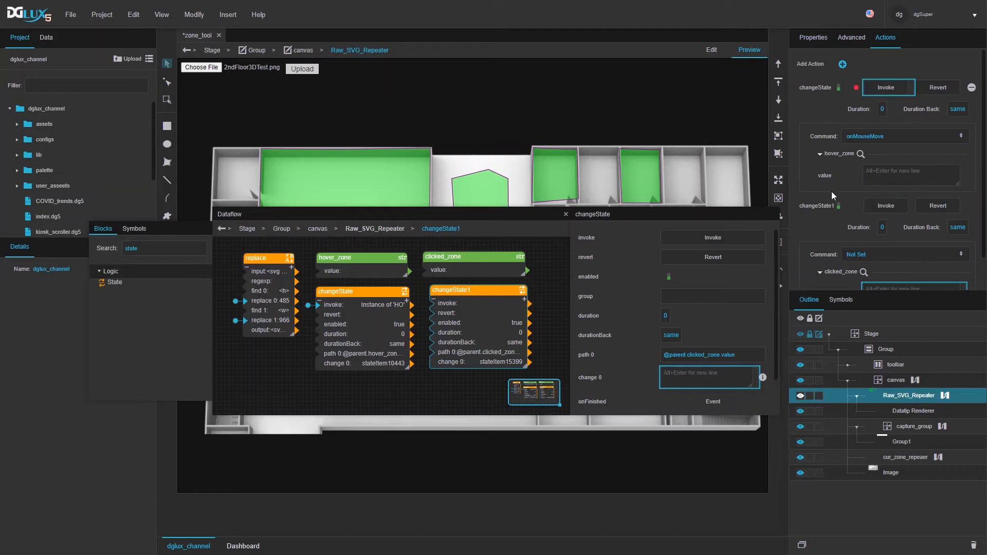
- Bind the second State block's invoke to Raw_SVG_Repeater's onClick event and move the dataflow window clear of the zones
scroll(833, 192, down, 2)
scroll(830, 265, down, 10)
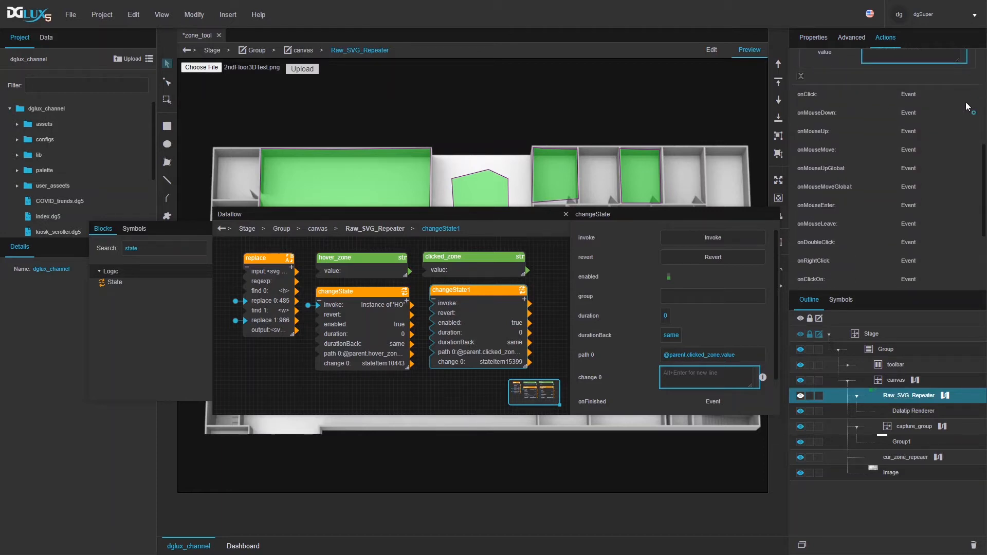
drag(973, 98, 678, 237)
drag(525, 213, 542, 376)
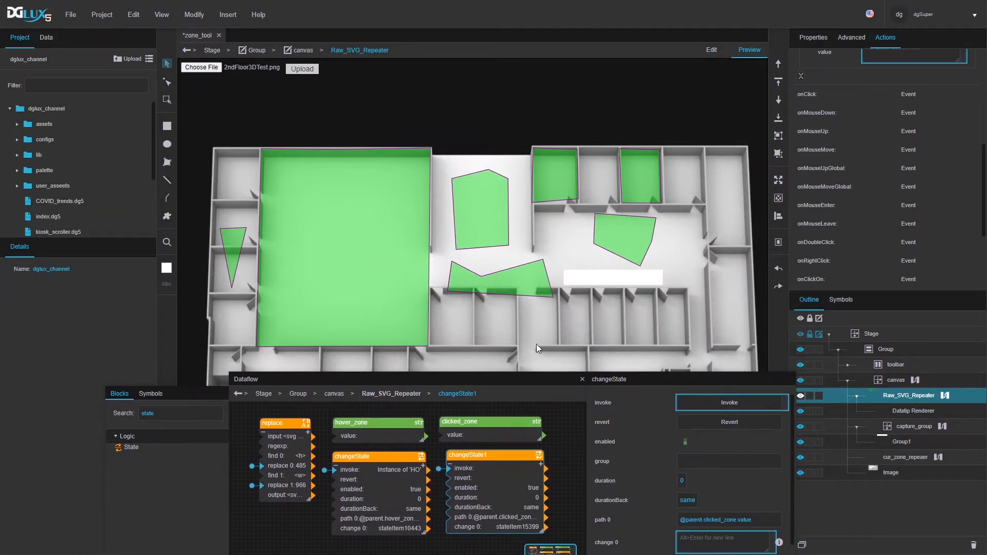
- Click several zones on the floor plan and compare the clicked_zone value with the hover_zone value while pointing elsewhere
mouse_move(334, 258)
click(320, 206)
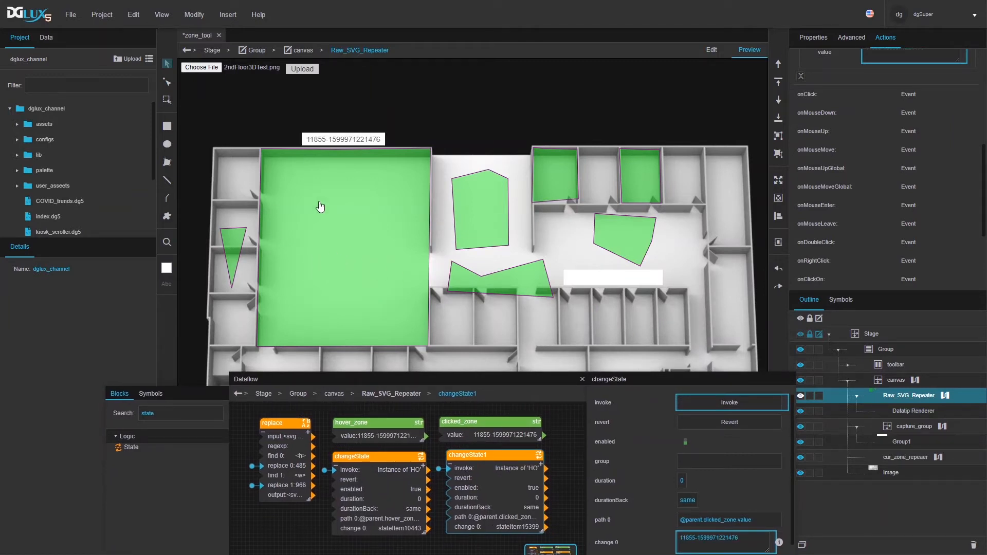
click(473, 208)
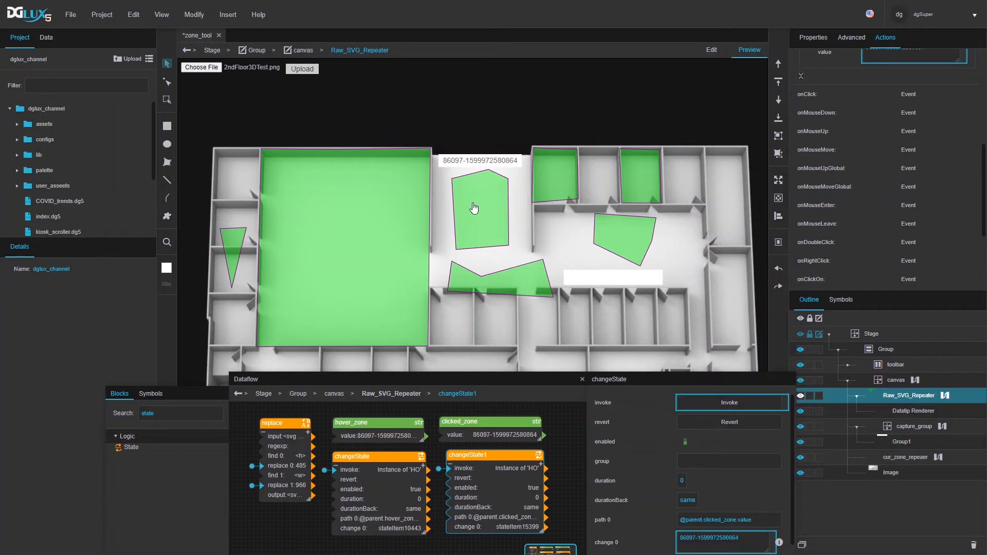
mouse_move(558, 197)
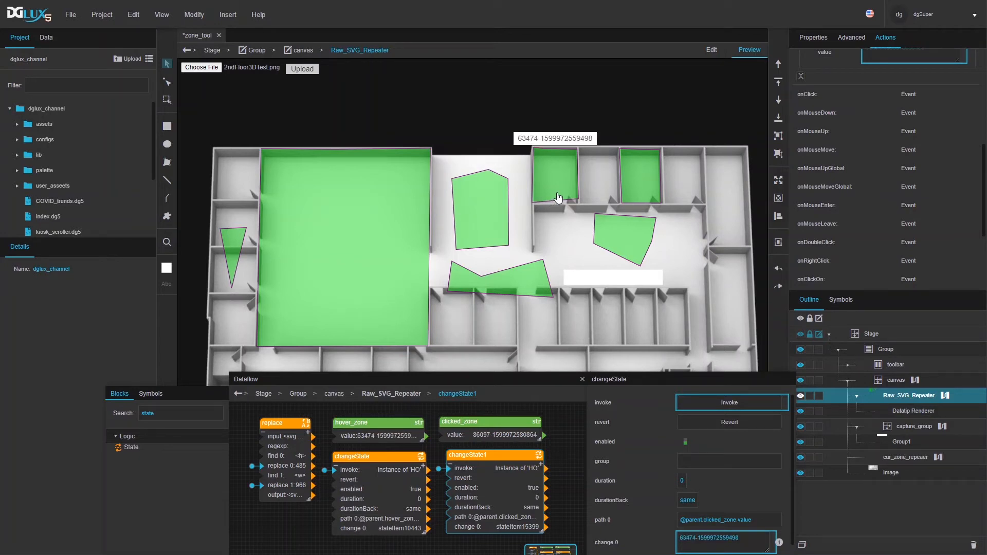
click(558, 196)
mouse_move(529, 271)
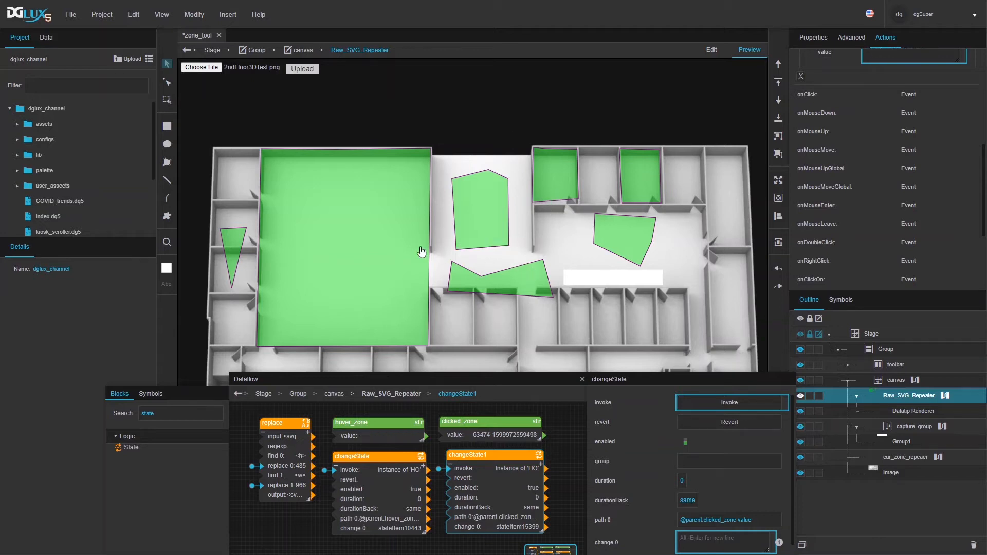
mouse_move(399, 250)
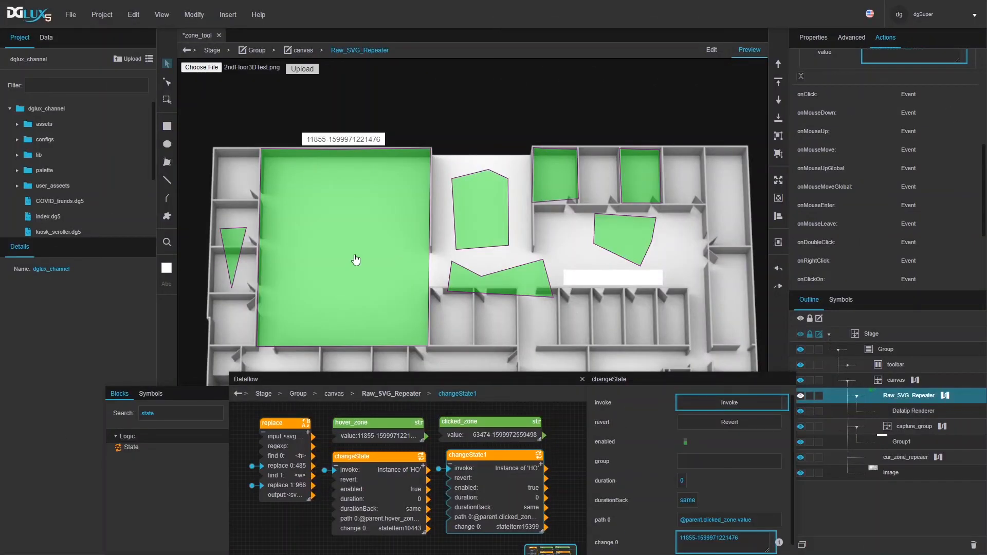
- Pin hover_zone's value and clicked_zone's value in the floating binding list and close the dataflow
click(375, 431)
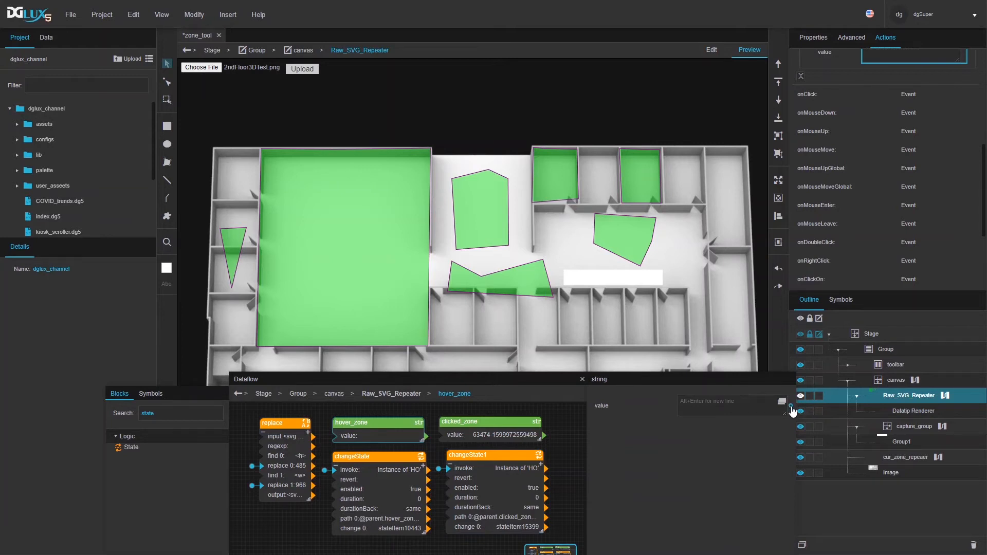
click(790, 407)
click(483, 422)
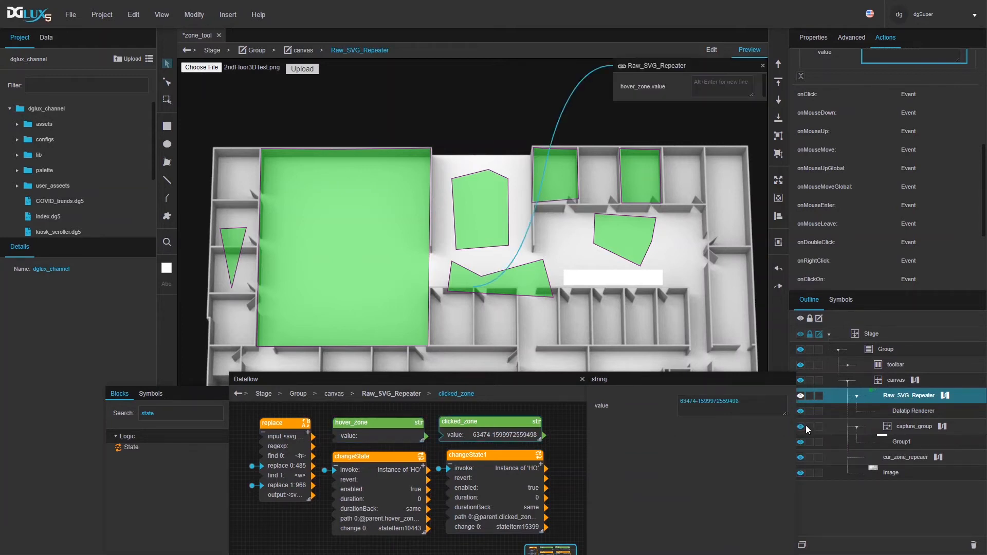
click(790, 407)
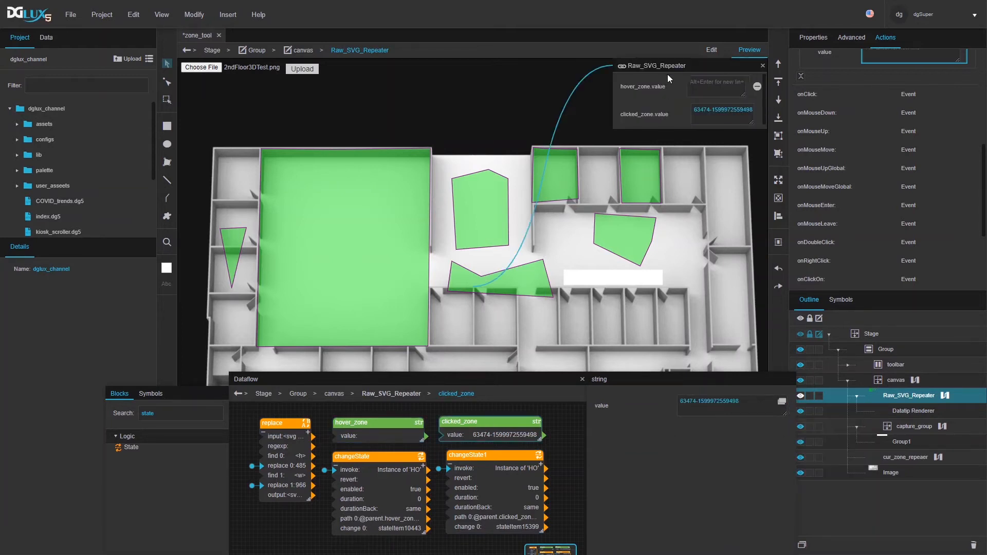
click(582, 380)
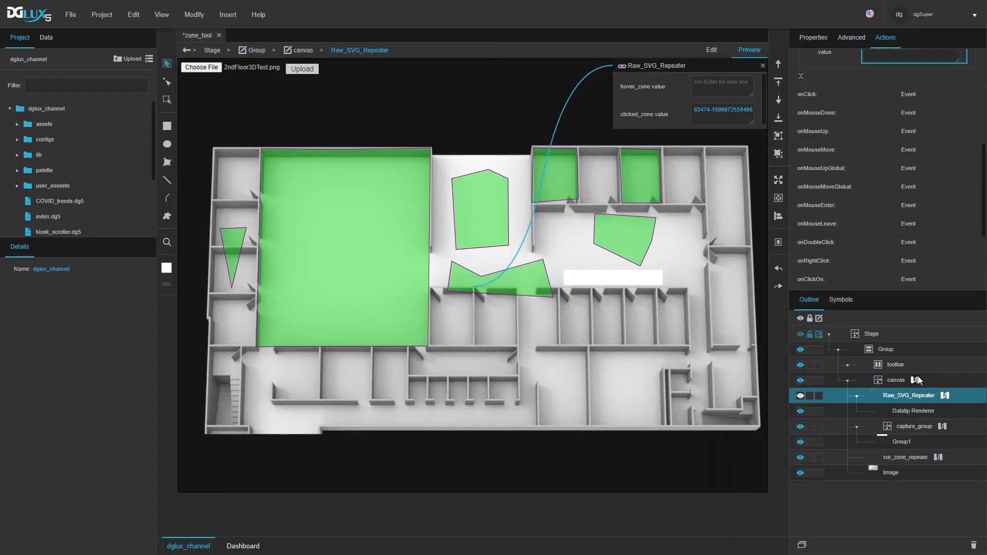
- Reopen Raw_SVG_Repeater's dataflow and examine the SVG polygon markup in the replace block's full input text
click(945, 395)
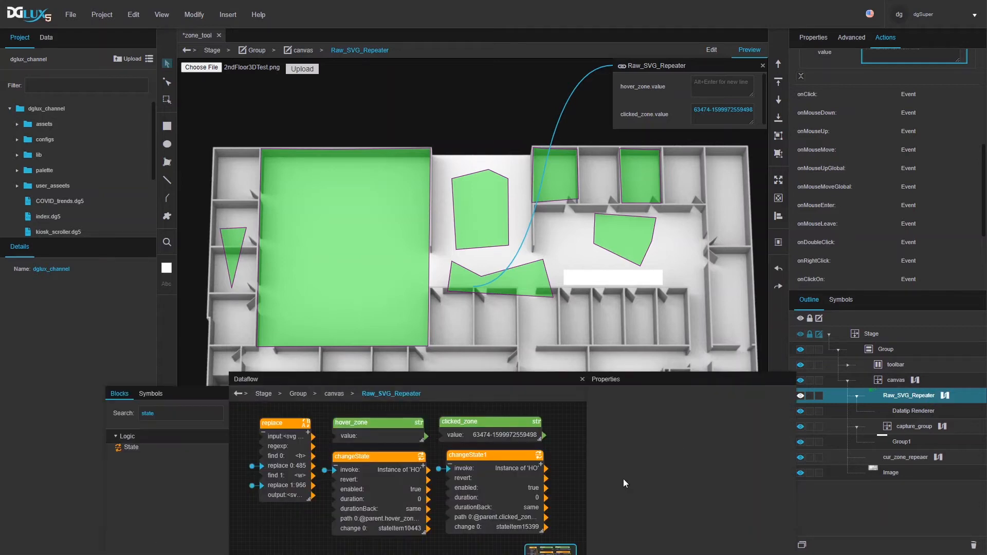
click(291, 440)
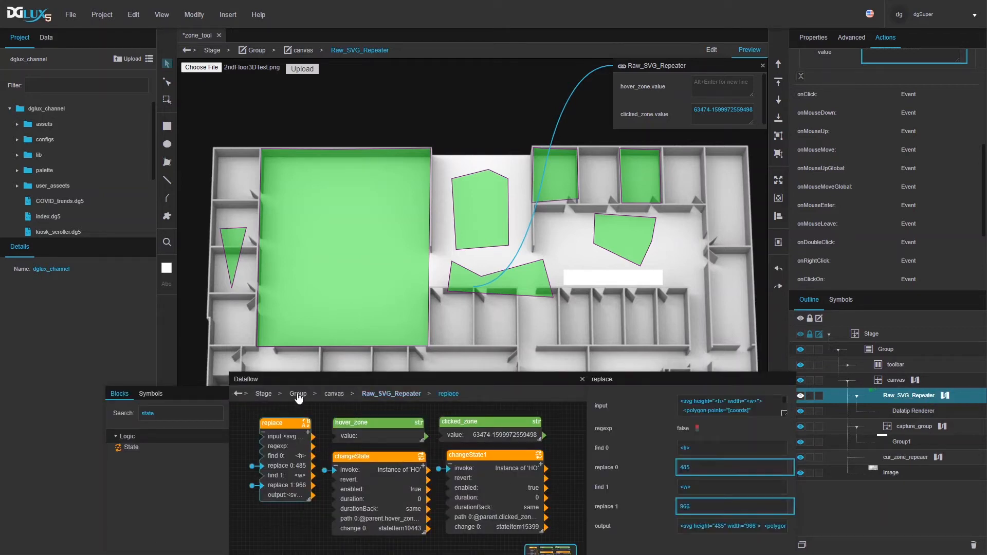
drag(297, 376, 193, 244)
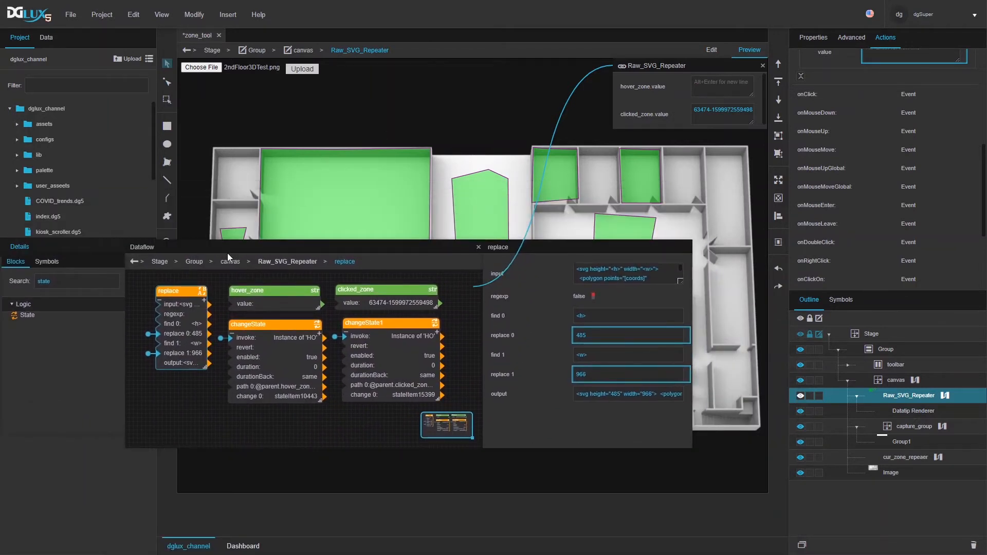
click(679, 280)
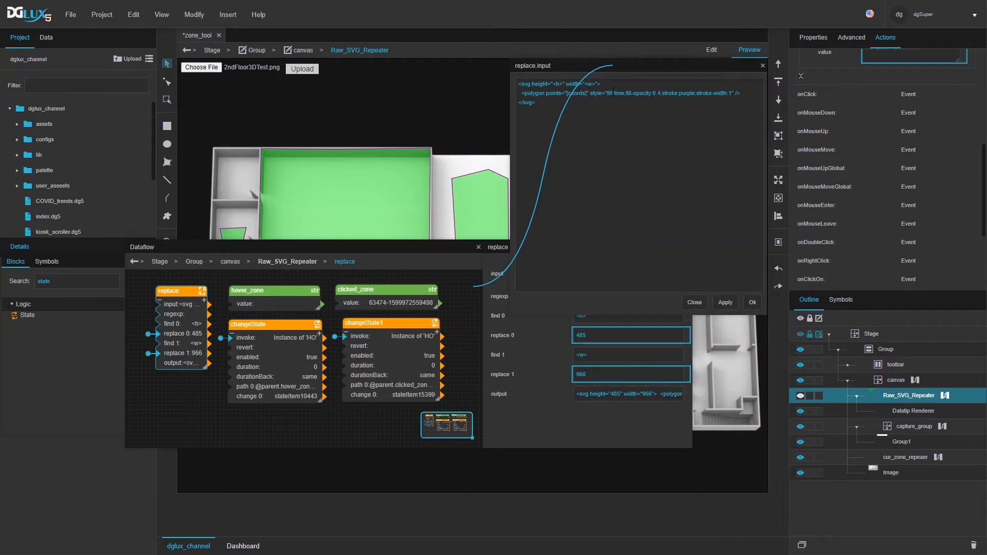
click(694, 304)
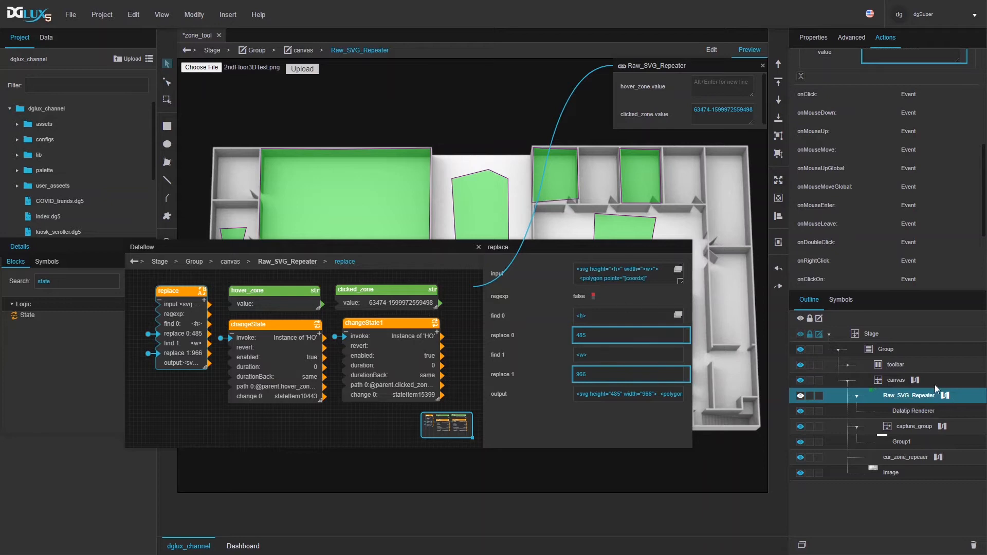
- Open the canvas dataflow and examine the uuid and coords columns of the zones table
click(919, 380)
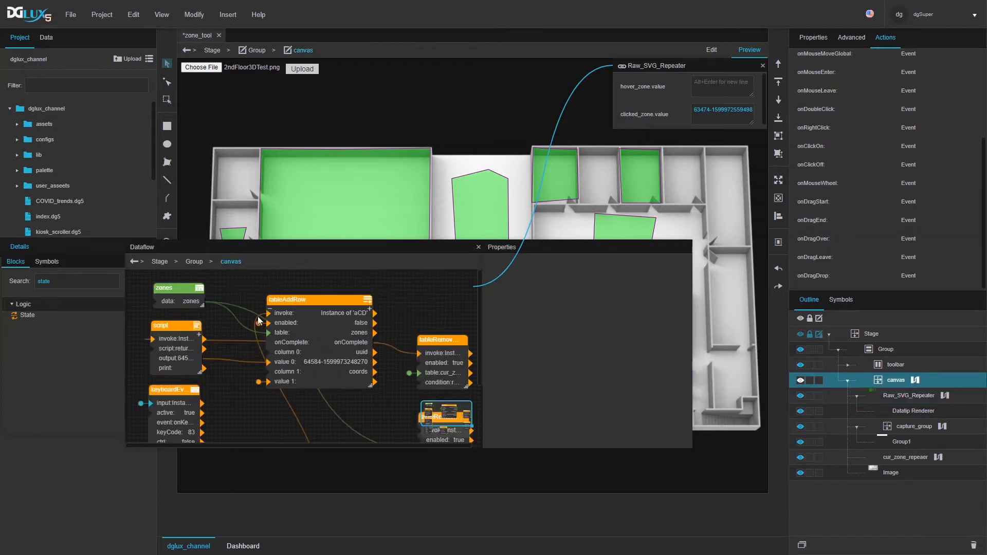
click(183, 295)
click(668, 266)
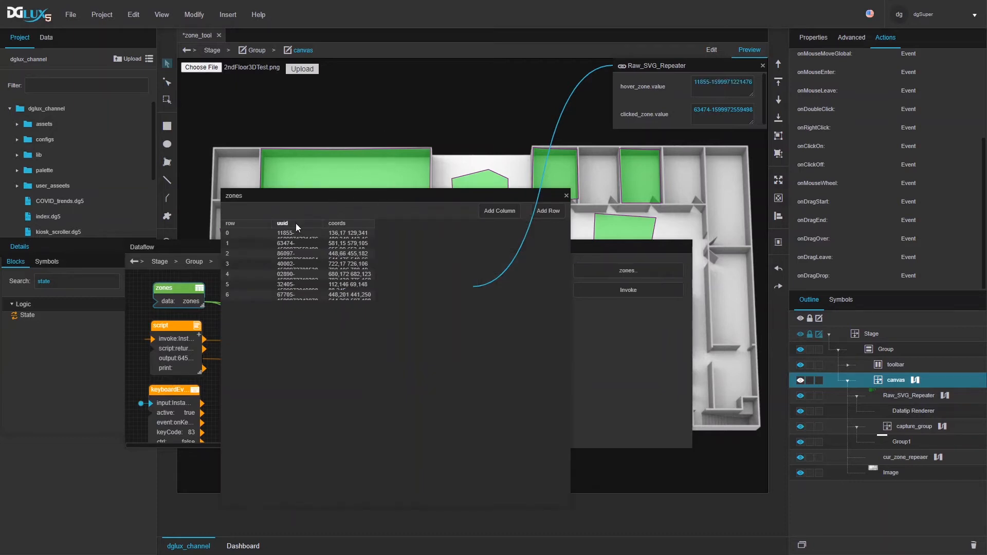
mouse_move(508, 193)
drag(530, 188, 521, 356)
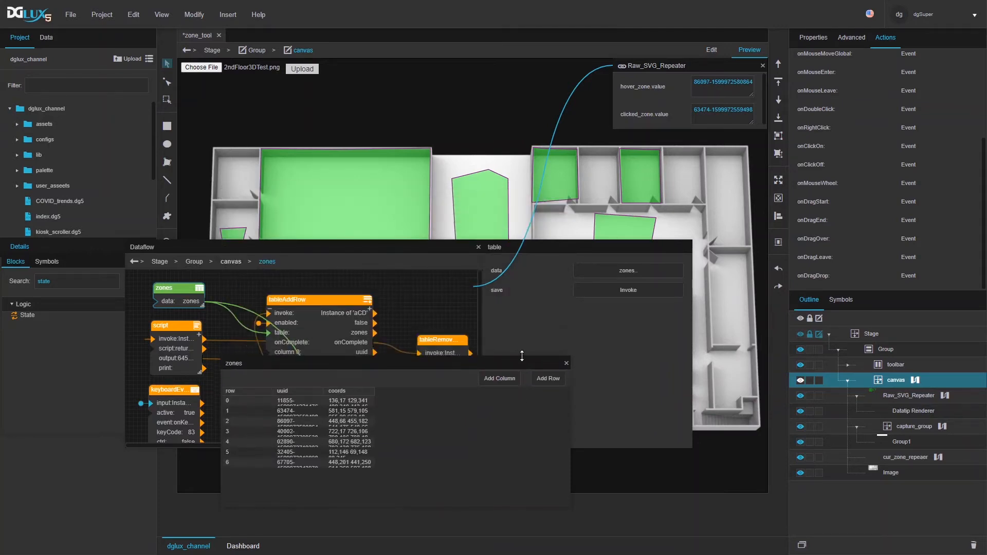
click(566, 361)
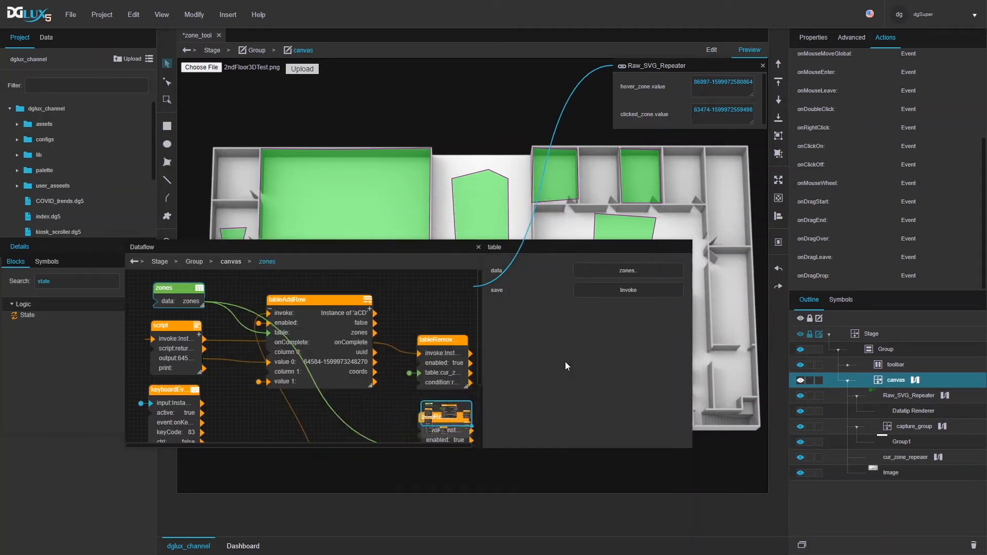
- Enlarge the dataflow window, add a Column Mapping block, link its input to the zones data and widen the block
drag(482, 449, 665, 550)
double_click(70, 281)
text(map)
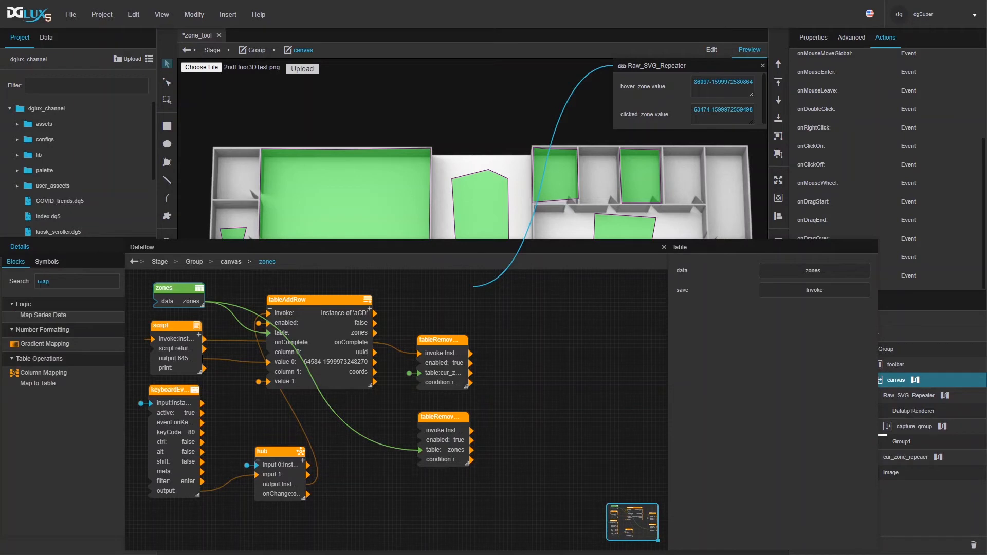
drag(37, 374, 535, 286)
drag(204, 303, 547, 307)
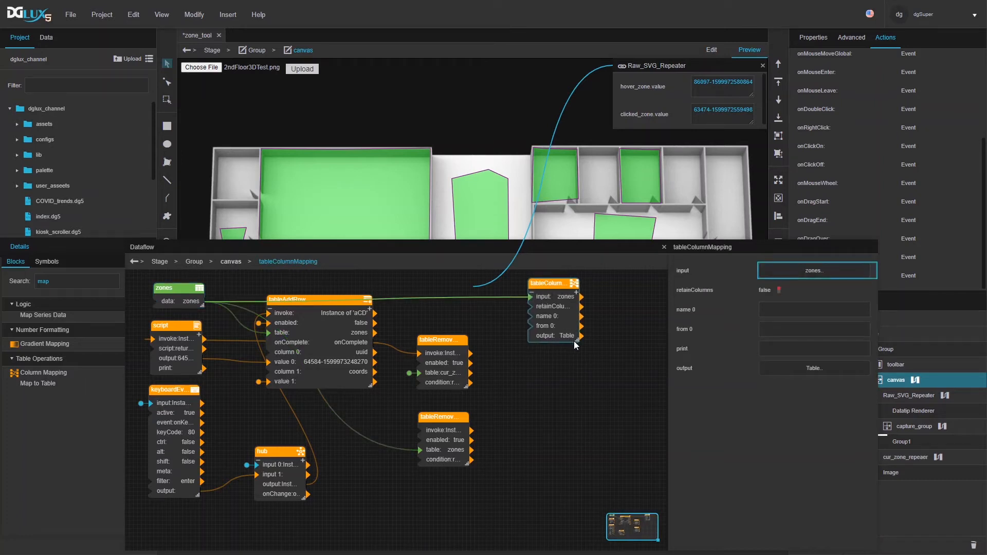
drag(574, 341, 628, 340)
- Set the column mapping's retainColumns to true, name the first column opp, and add a second column named color
click(777, 290)
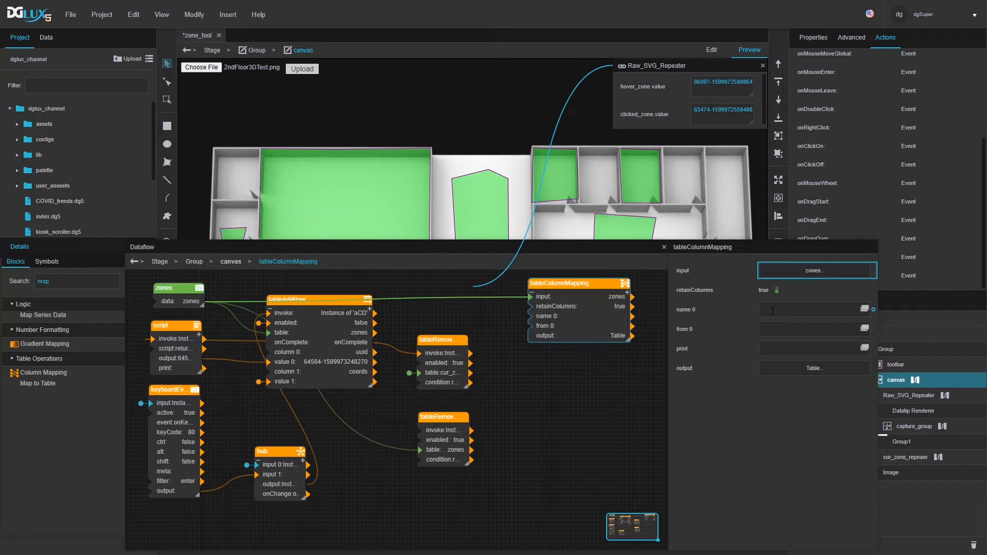
click(773, 311)
text(opp)
click(627, 294)
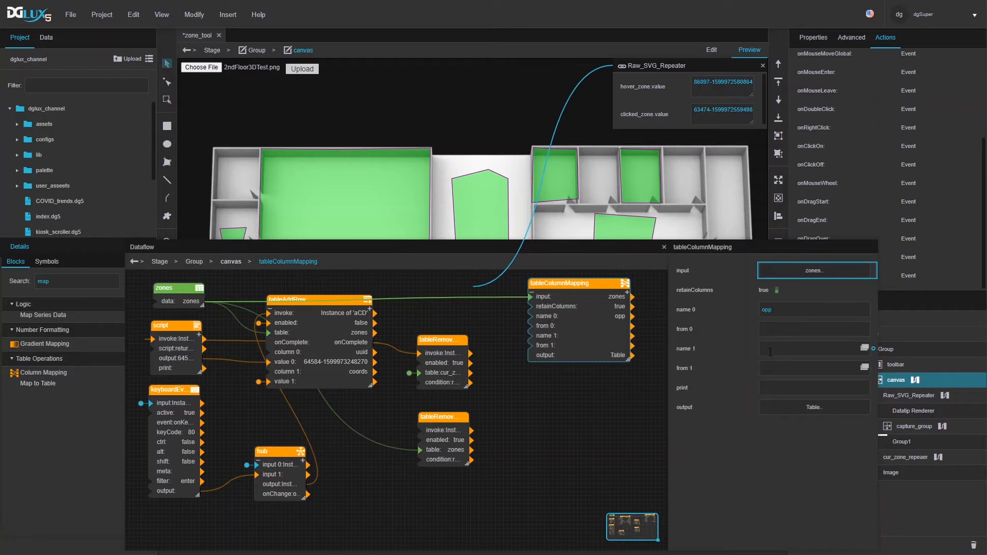
click(770, 352)
text(color)
- Move the two table row removal blocks below tableAddRow and add a Replace block in the freed space beside the column mapping
drag(497, 449, 348, 397)
click(608, 335)
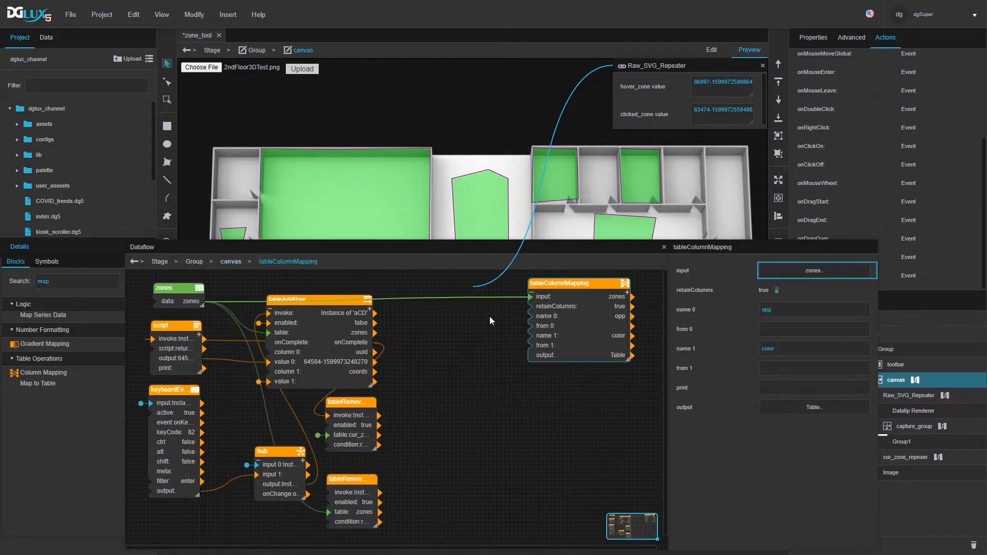
double_click(48, 282)
text(repl)
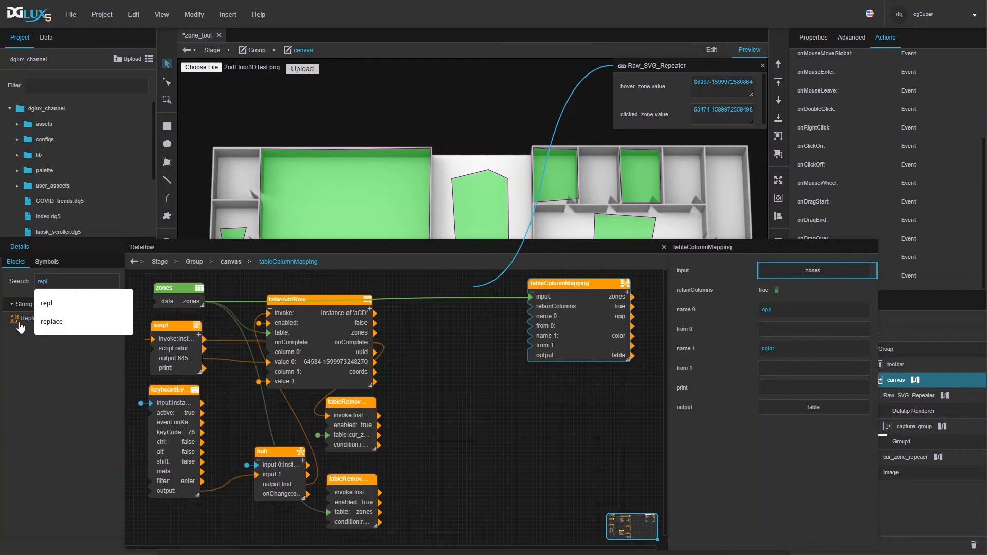
drag(20, 328, 459, 359)
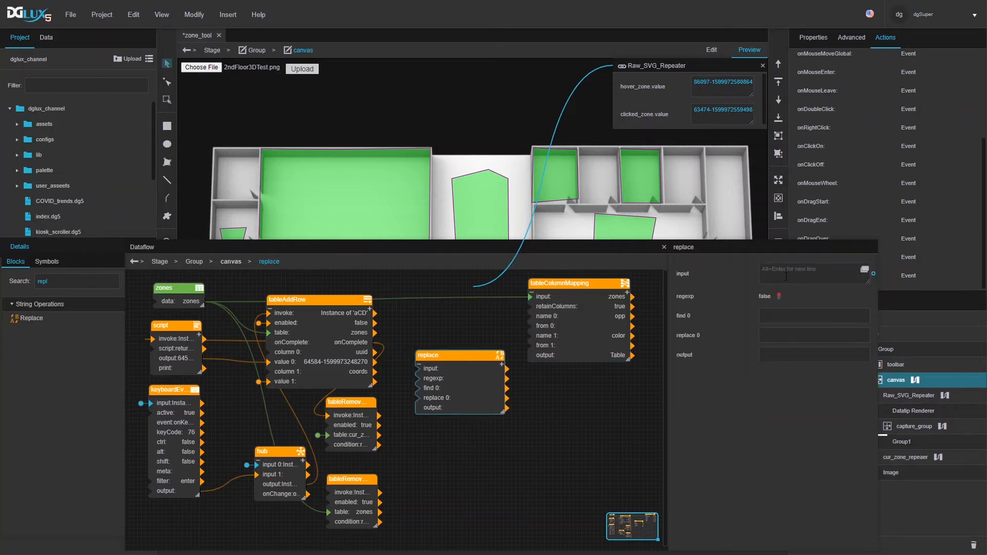
- Enter =uuid == '<uuid>' ? 0.7 : 0.4 as the new Replace block's input
click(813, 269)
text(=uu)
text(id == '<uuid>' ? {.)
key(BackSpace)
text(0)
text(()
text(7)
text( : )
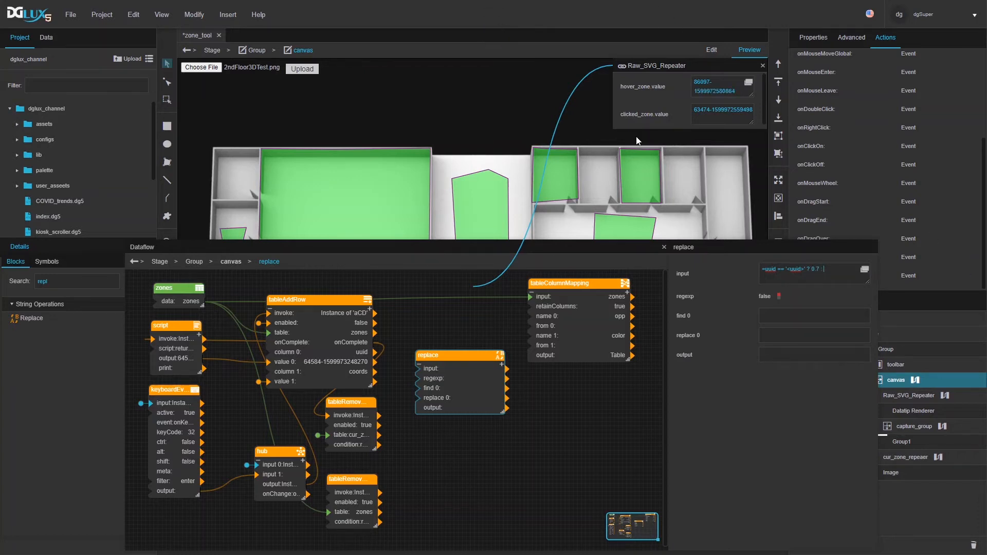
text(.4)
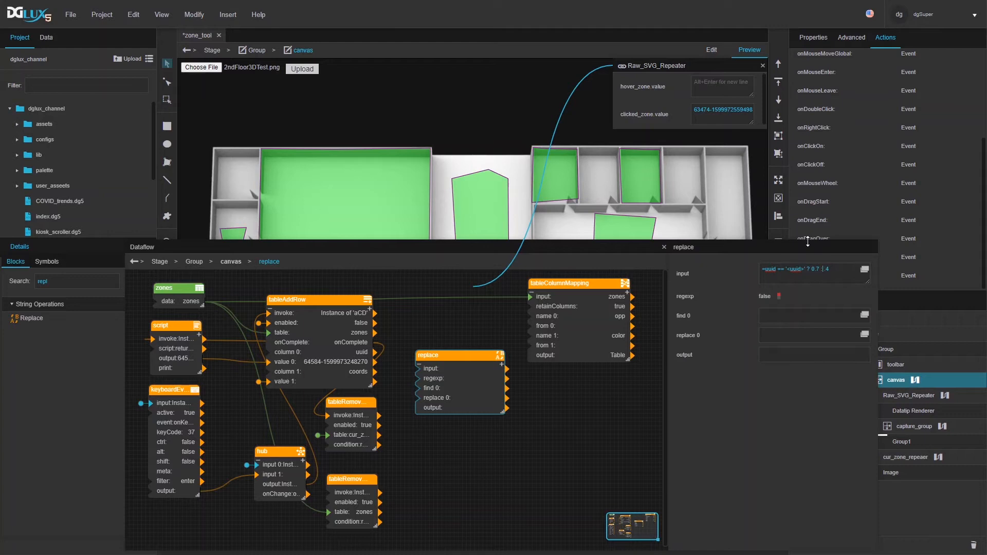
text(0)
- Set the Replace block's find 0 to <uuid> and bind its replace 0 to hover_zone's value
click(771, 316)
text(<uu)
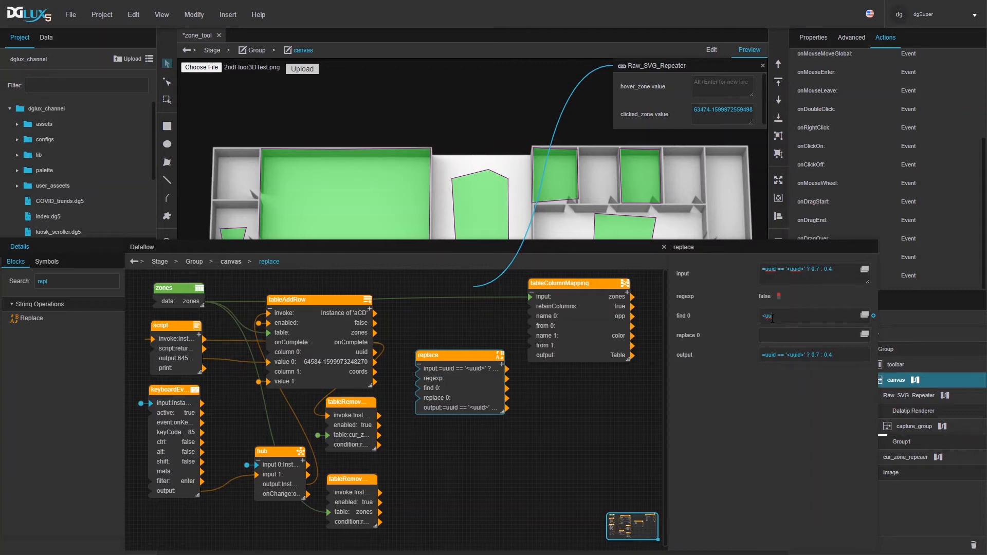
text(id>)
key(Return)
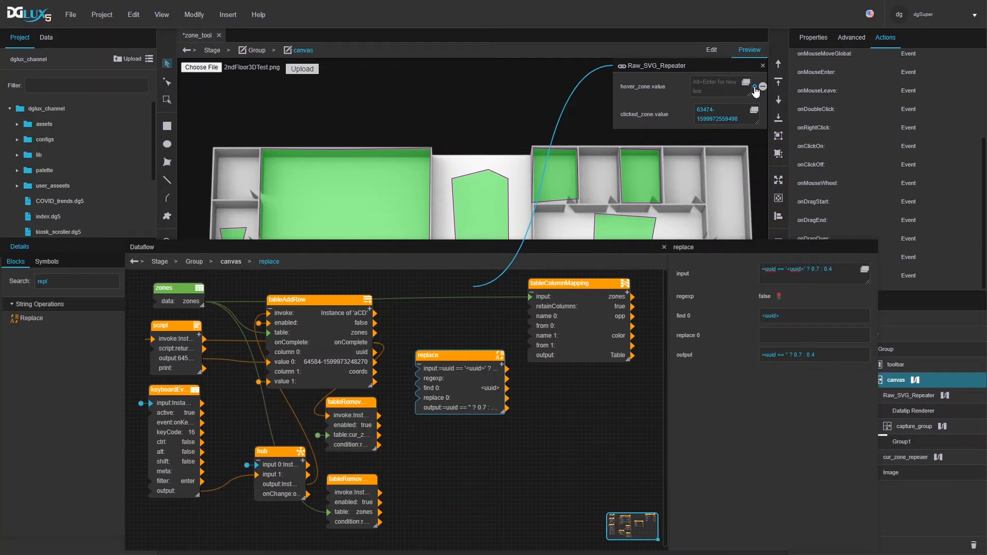
click(772, 338)
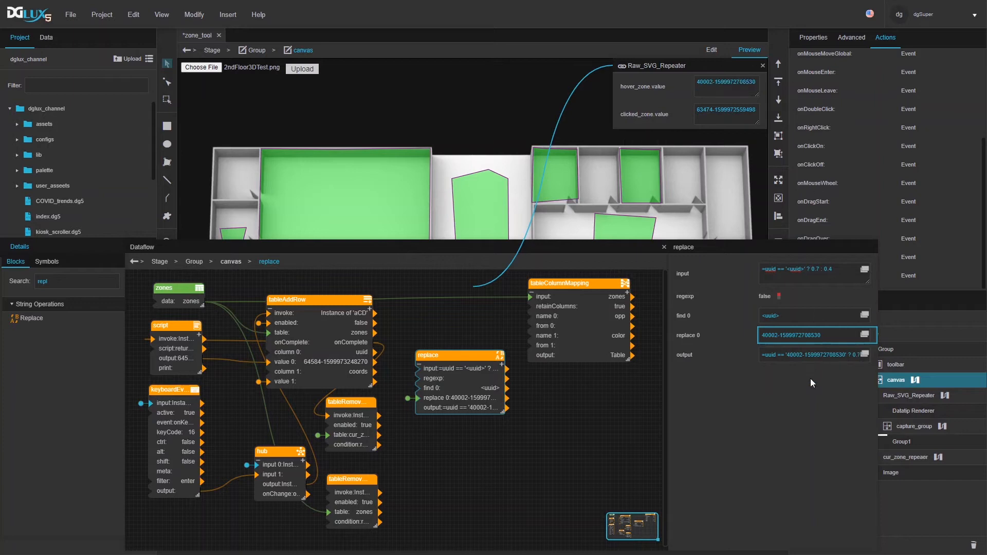
- Link the Replace block's output to the column mapping's from 0 and place a copy of the Replace block beneath it
drag(852, 353, 560, 328)
drag(481, 354, 475, 395)
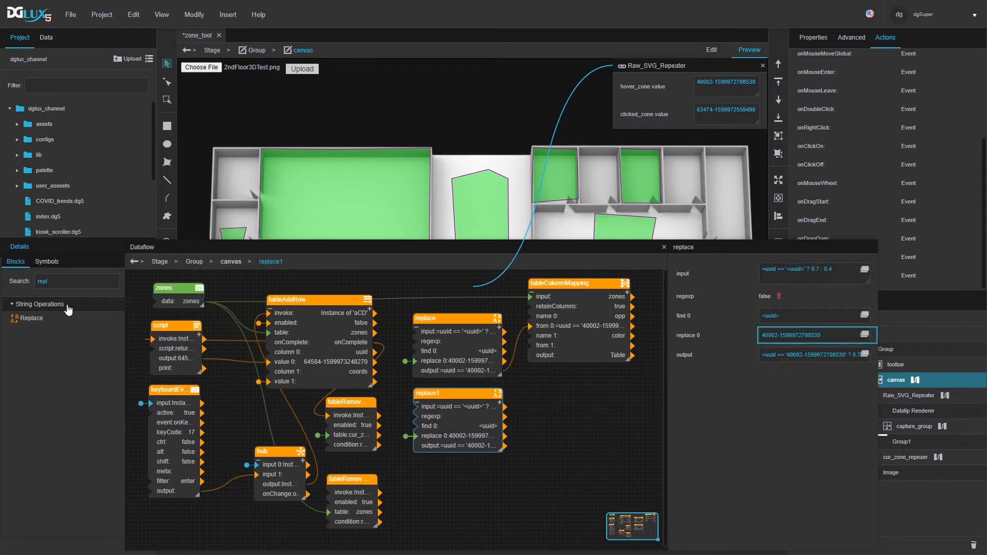
- Add a Color variable block to the canvas dataflow beside the copied Replace block
double_click(79, 282)
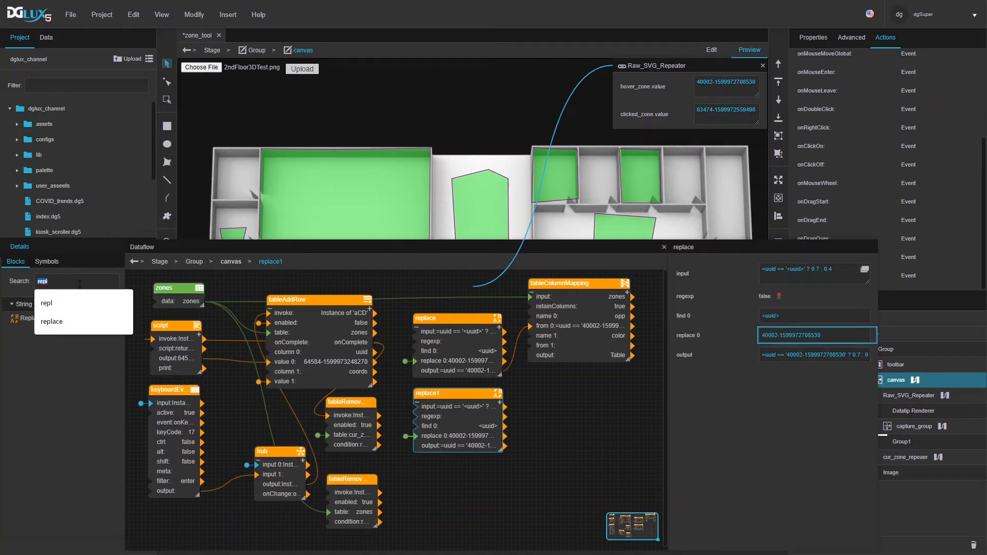
text(col)
drag(16, 323, 547, 408)
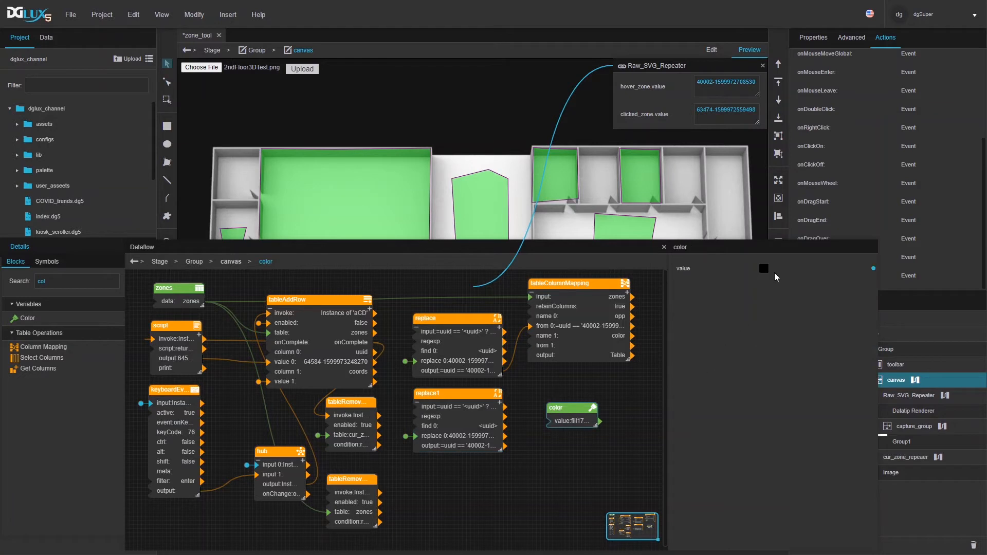
- Set the Color block's value to #00cc00 and substitute '#00cc00' for 0.4 in the copied Replace block's input
click(763, 269)
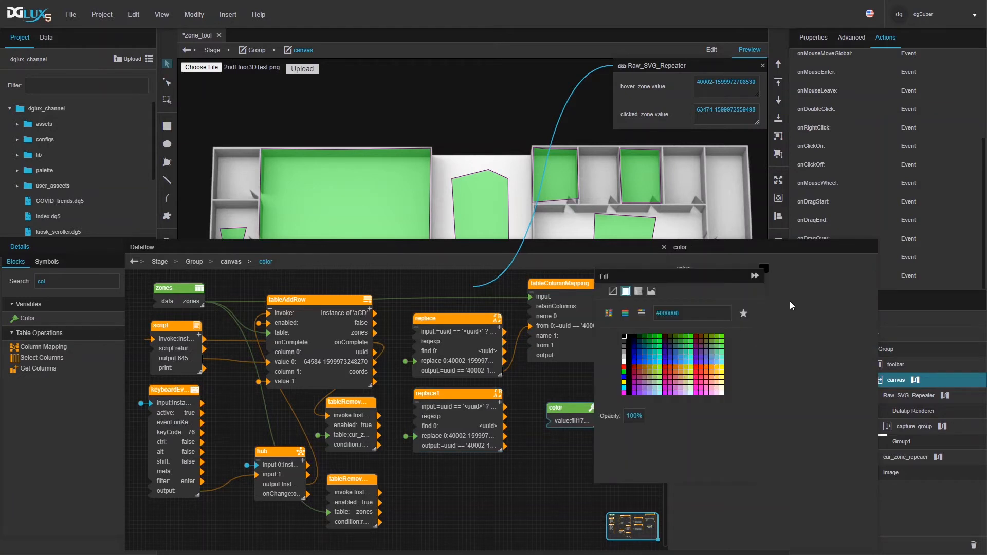
click(656, 337)
double_click(678, 315)
key(ctrl+c)
click(467, 414)
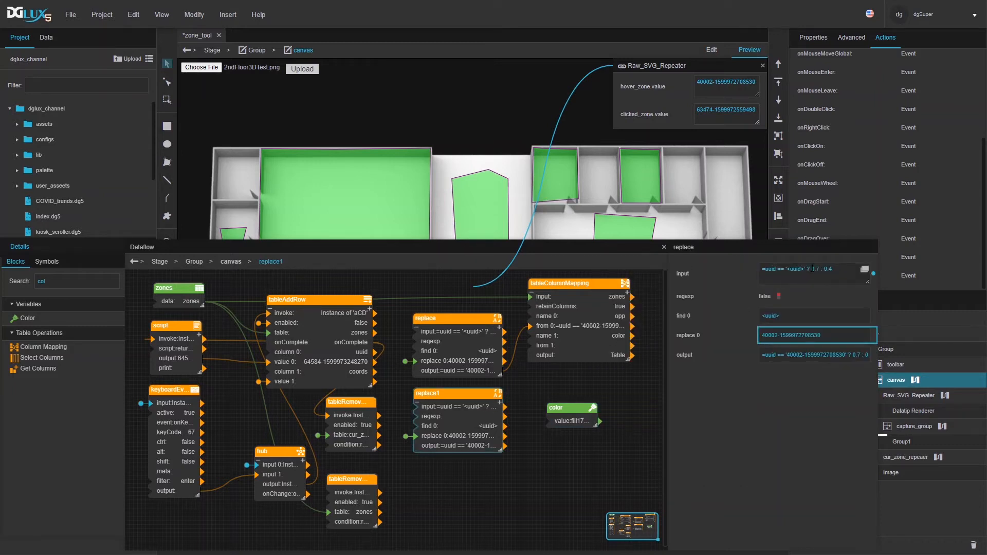
key(Right)
key(shift+End)
key(ctrl+v)
text(')
- Change the Color block's value to #ffcc00 and copy its hex code
click(586, 422)
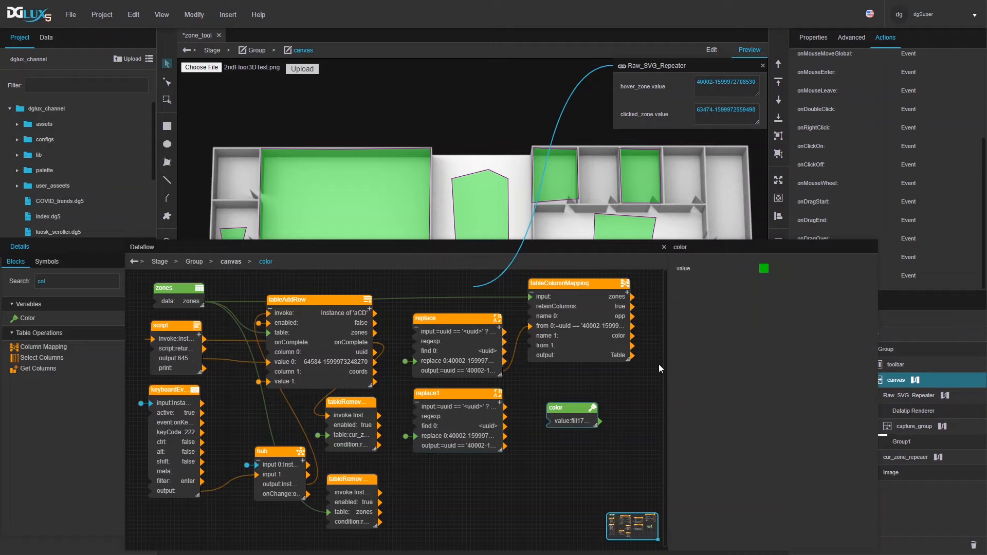
click(764, 269)
click(717, 367)
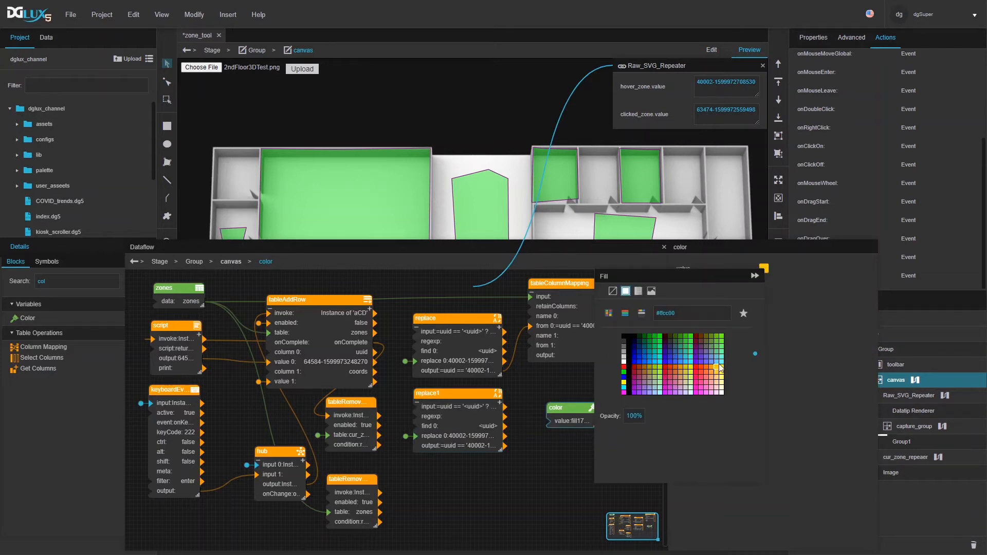
click(702, 313)
key(ctrl+c)
click(570, 414)
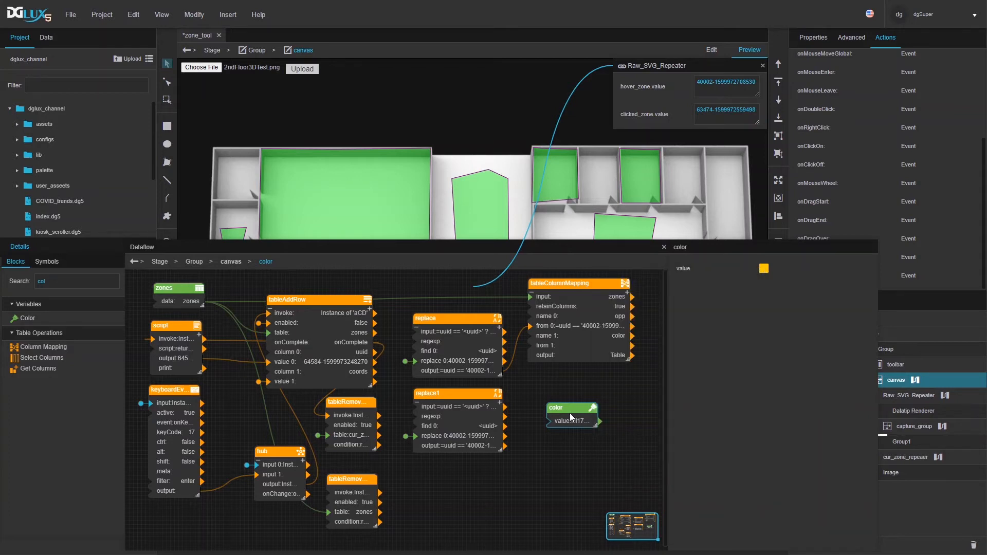
- Substitute '#ffcc00' for 0.7 in the copied Replace block's input expression
click(477, 440)
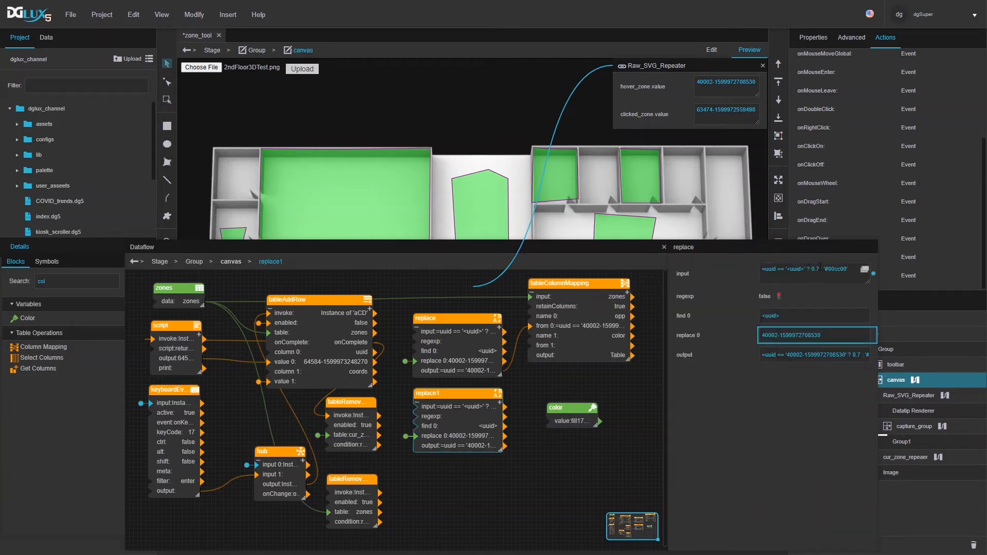
key(Right)
key(shift+Left)
key(shift+Left)
key(shift+Left)
key(BackSpace)
text(')
key(ctrl+v)
text(')
- Bind the copied Replace block's replace 0 to clicked_zone's value and link its output to the column mapping's from 1
drag(762, 114, 782, 344)
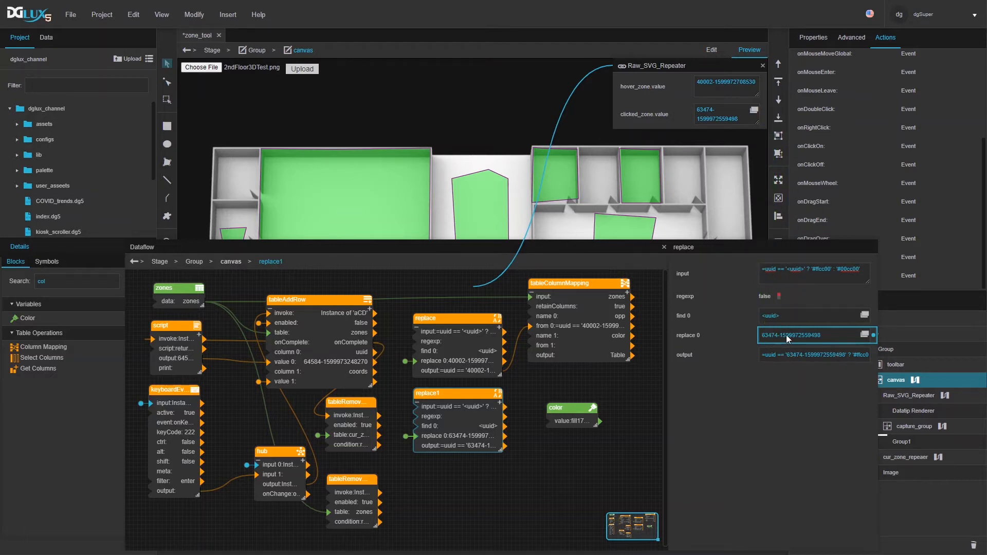
drag(502, 445, 535, 346)
- View the column mapping's output table and select the large zone in the preview to check the opp and color values
click(578, 341)
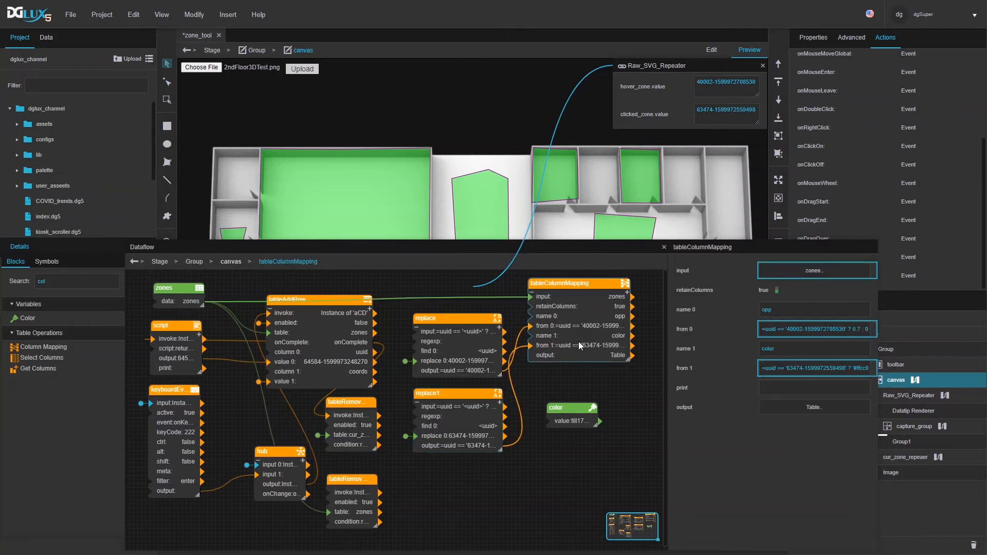
click(821, 408)
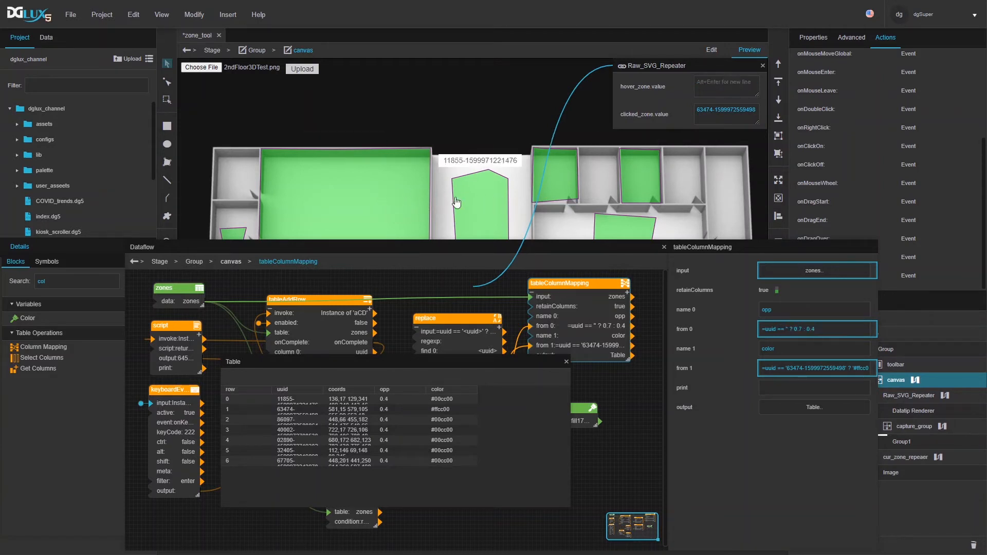
click(392, 177)
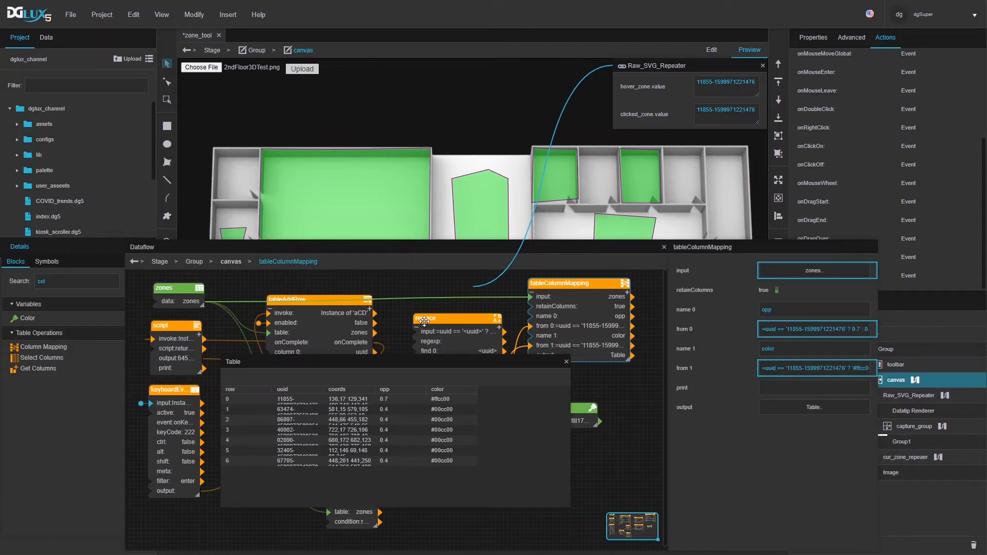
click(566, 361)
- Bind Raw_SVG_Repeater's Data property to the column mapping's output table and close the dataflow
click(897, 395)
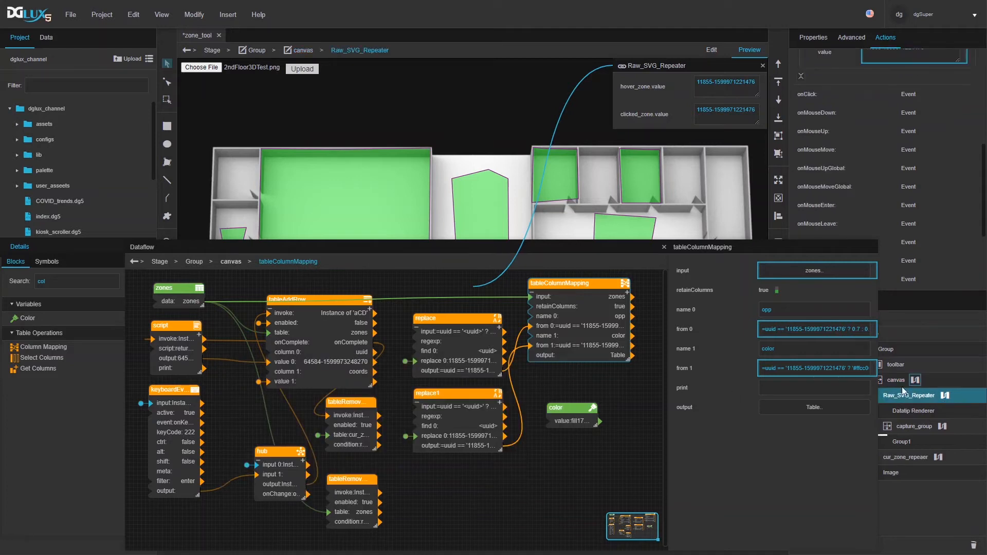
click(815, 38)
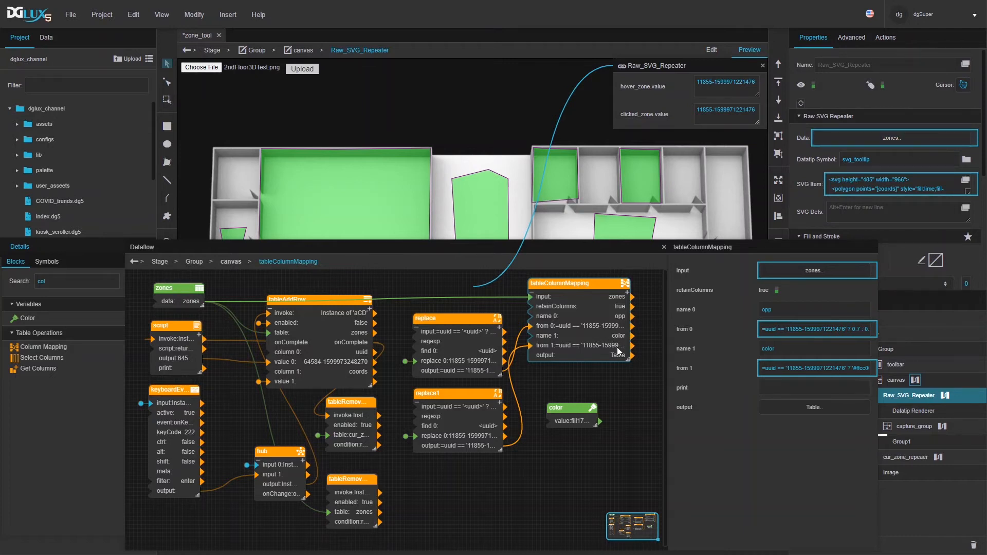
drag(632, 355, 839, 144)
click(763, 66)
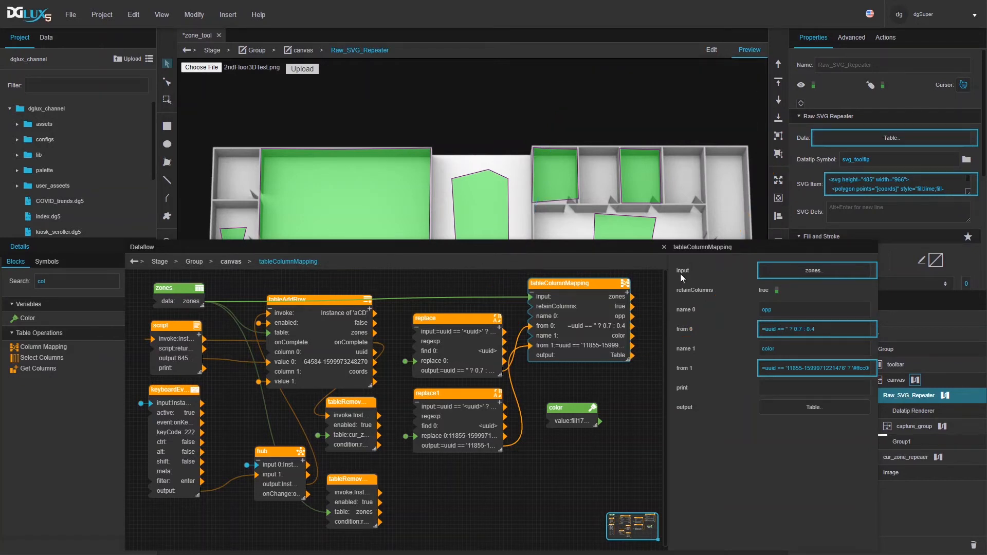
click(664, 247)
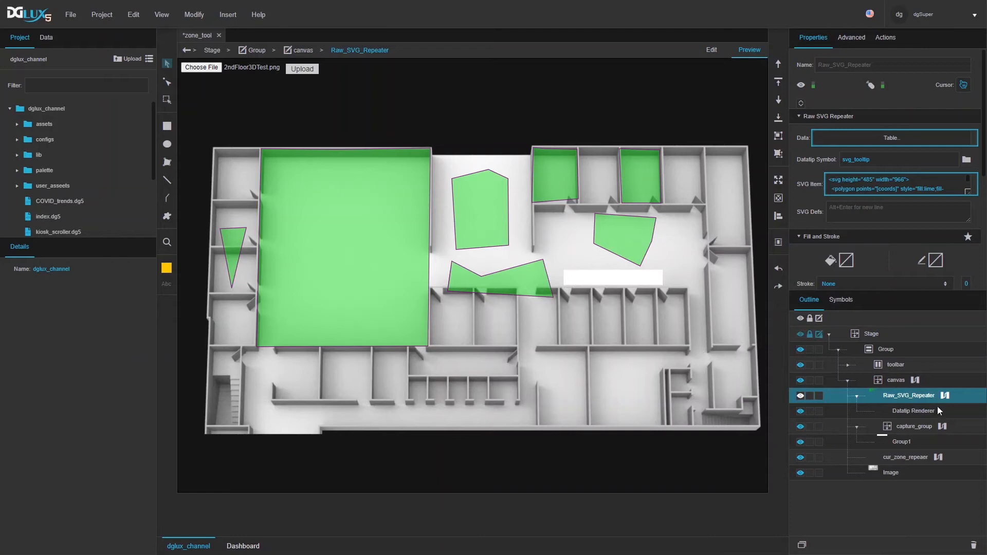
- In the input of Raw_SVG_Repeater's Replace block, change the polygon's fill from lime to [color]
click(945, 396)
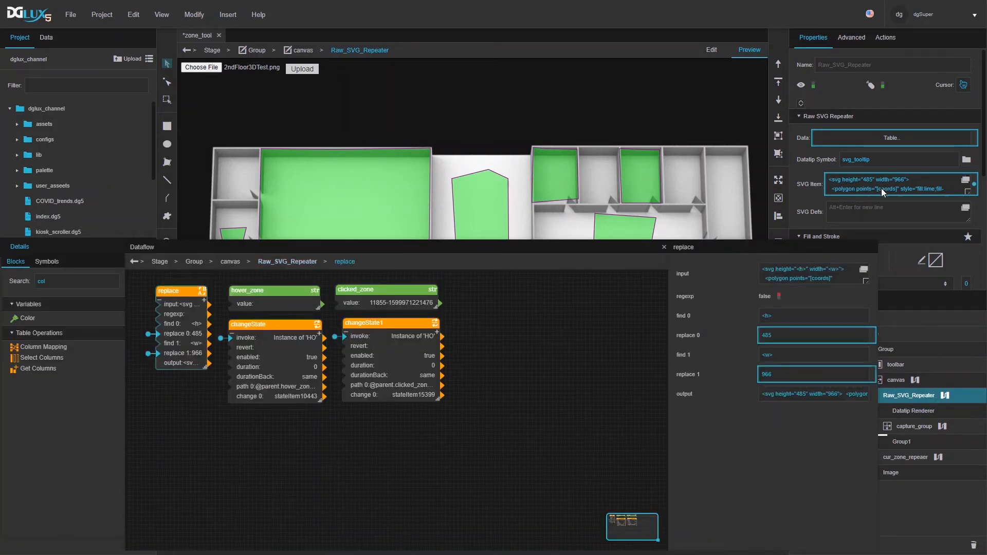
click(864, 270)
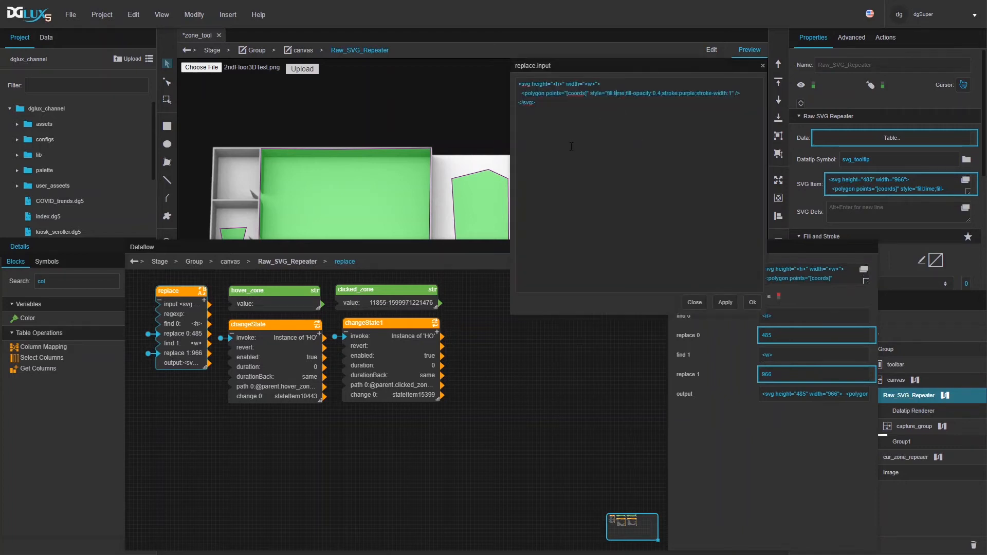
key(shift+Right)
key(shift+Right)
key(shift+Right)
key(shift+Right)
text([color])
- Set the polygon's fill-opacity to [opp] in the same markup, apply the edit and close the dataflow
key(shift+Right)
key(shift+Right)
key(shift+Right)
text([opp)
text(])
click(725, 303)
click(752, 302)
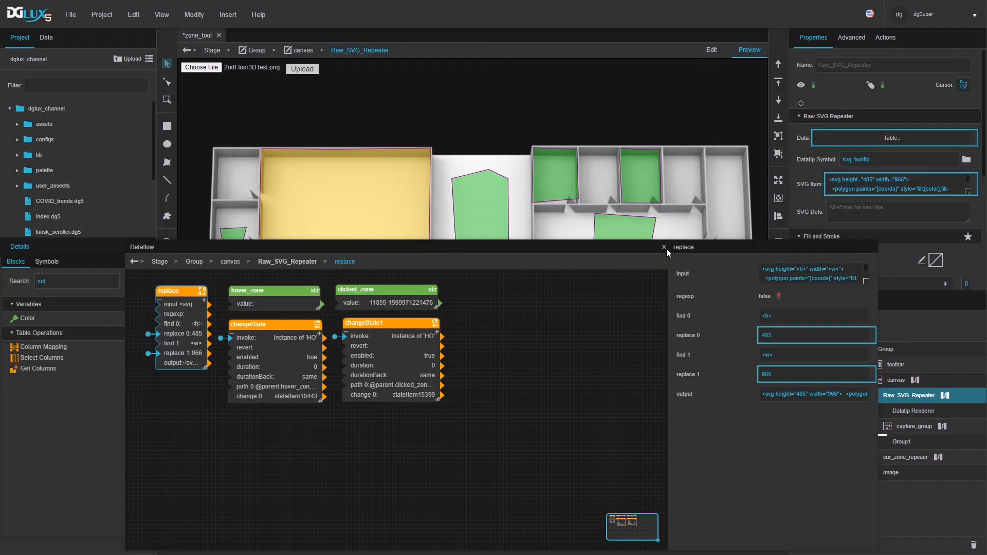
click(664, 247)
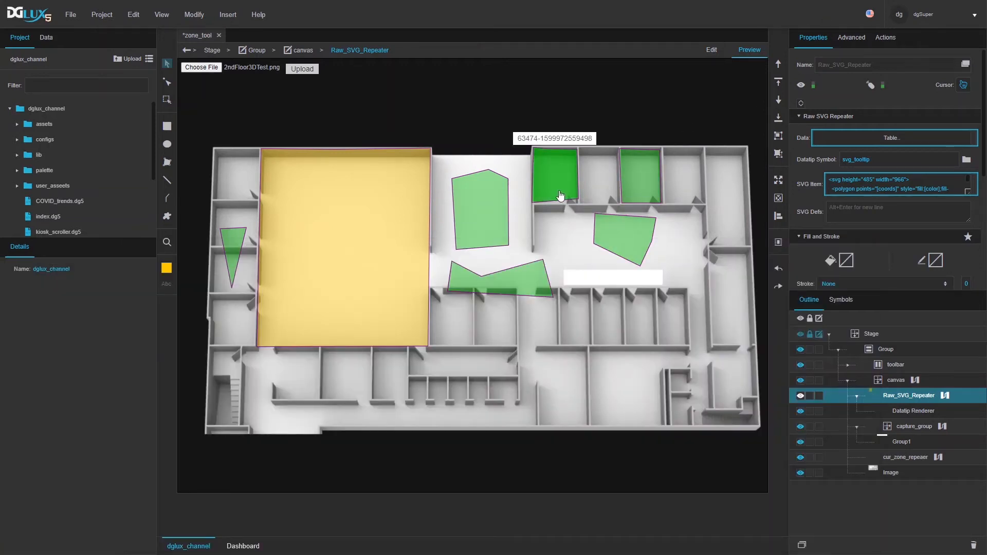
- Test the zones in the preview, checking the opacity of hovered zones and the color of clicked zones
mouse_move(512, 282)
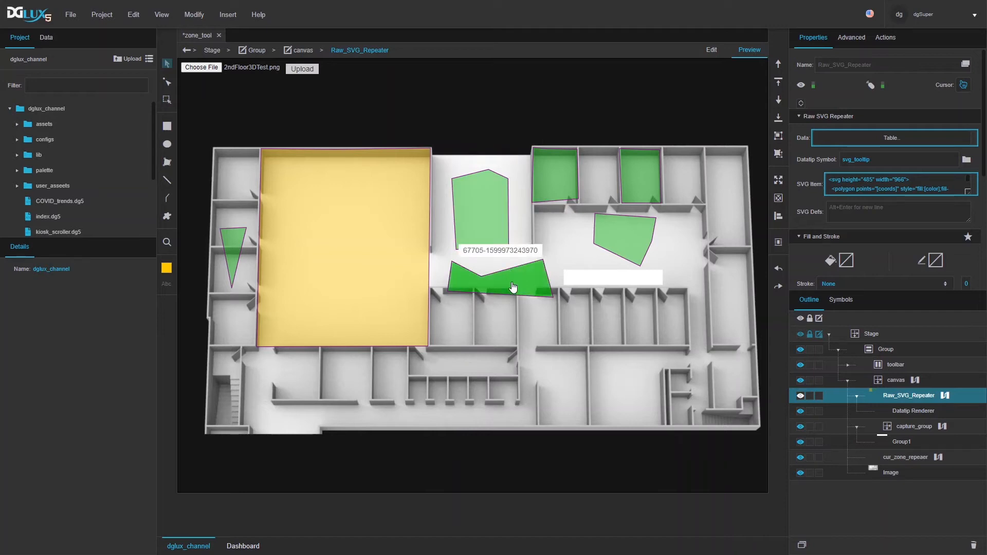
click(466, 221)
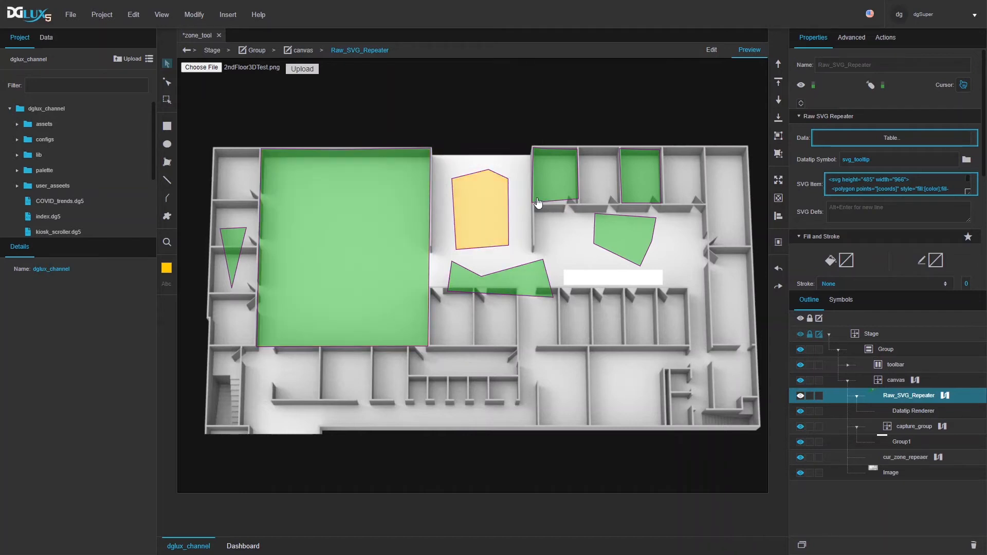
click(562, 184)
click(640, 183)
click(622, 246)
click(506, 280)
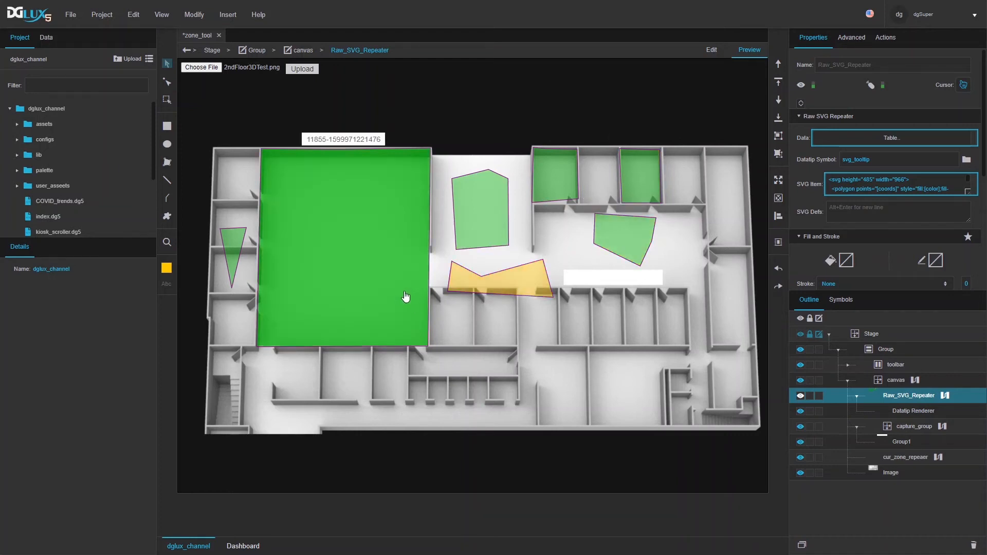
click(407, 296)
click(475, 211)
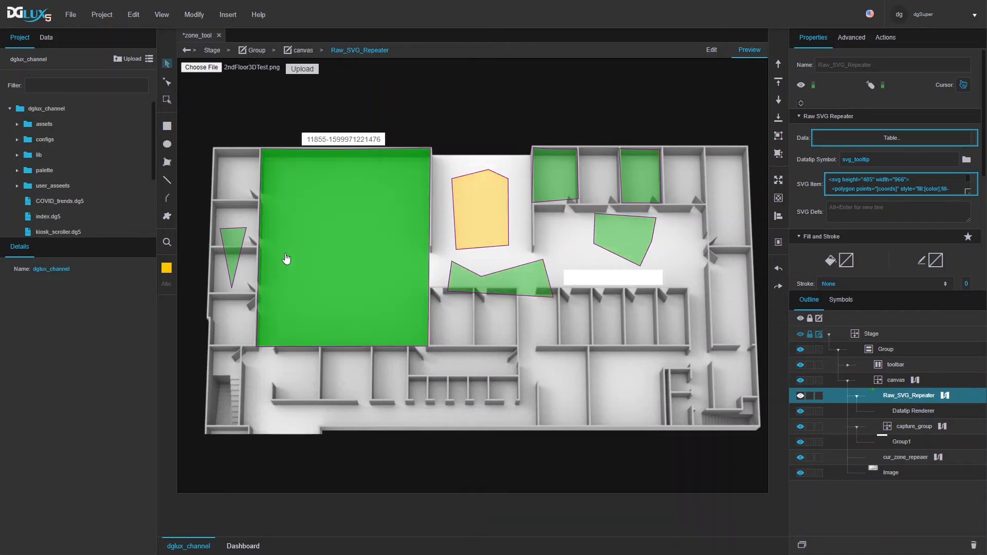
click(232, 245)
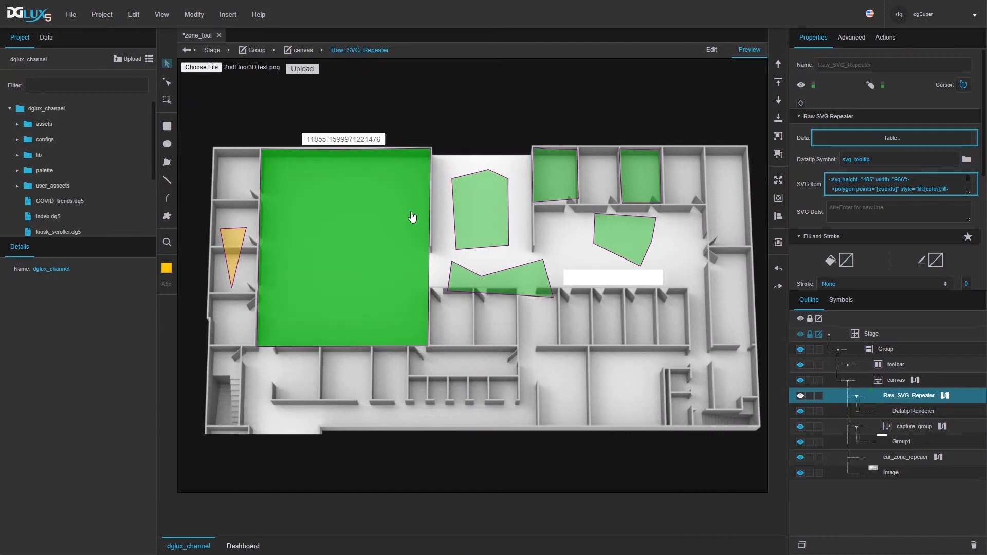
click(378, 192)
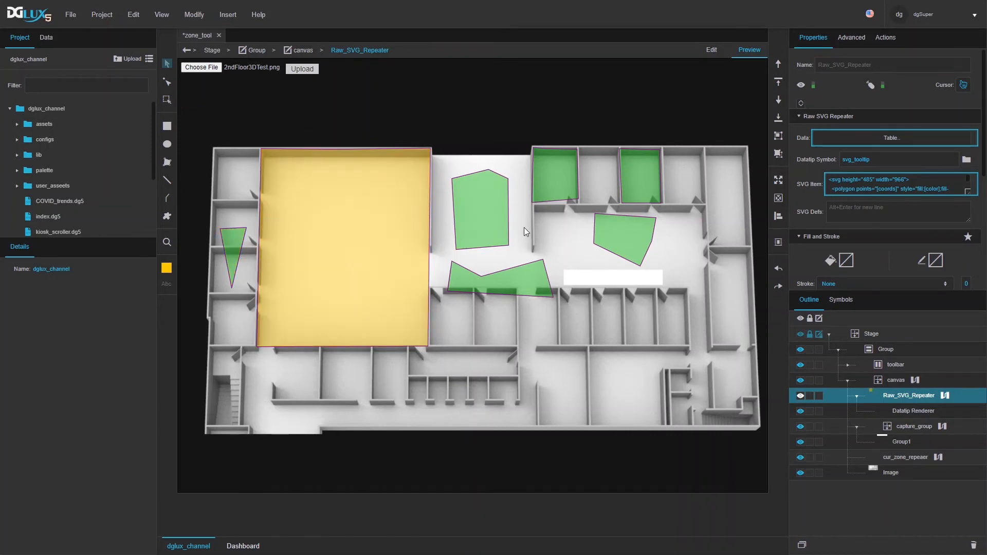
click(488, 215)
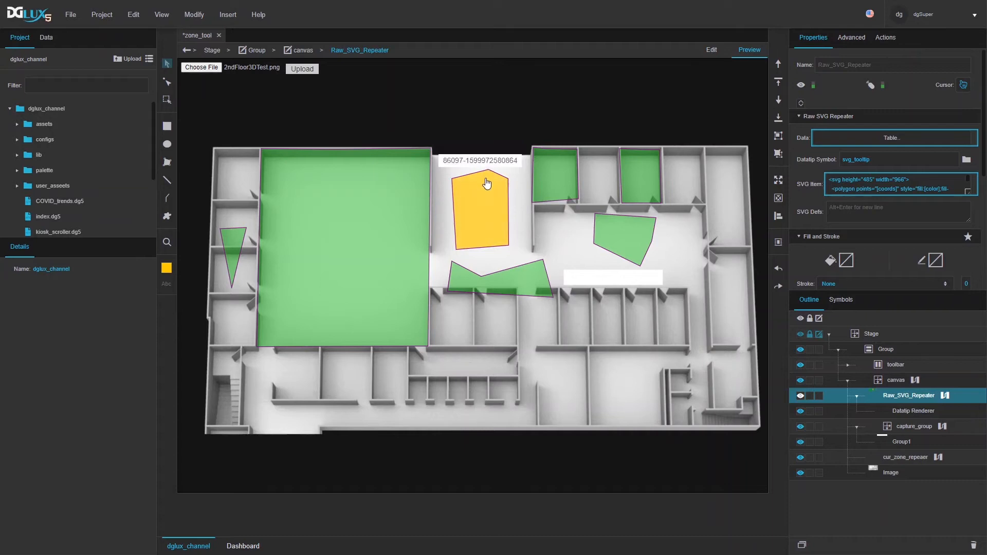
- Edit the svg_tooltip symbol of Group1 so that svg_tooltip is not visible, and accept the symbol changes
click(717, 49)
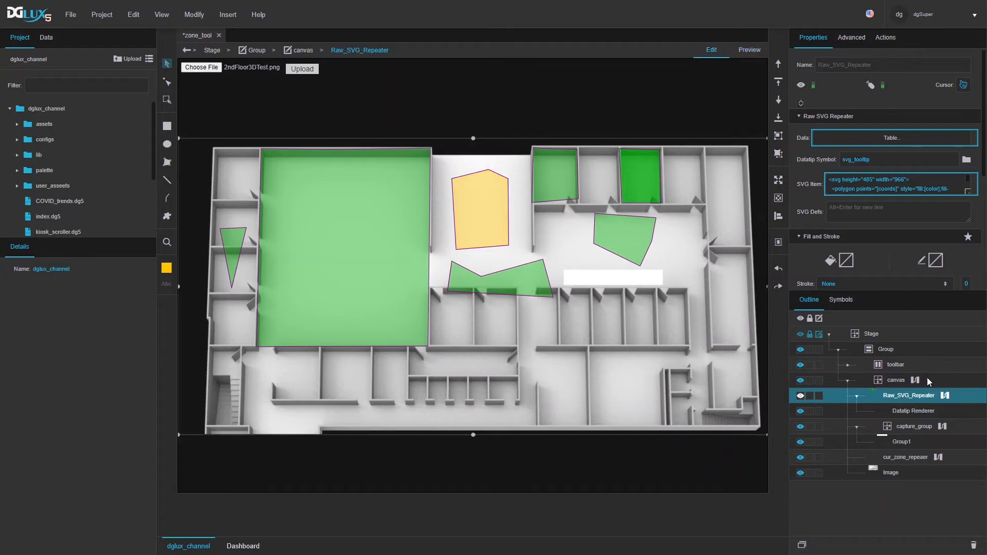
click(898, 444)
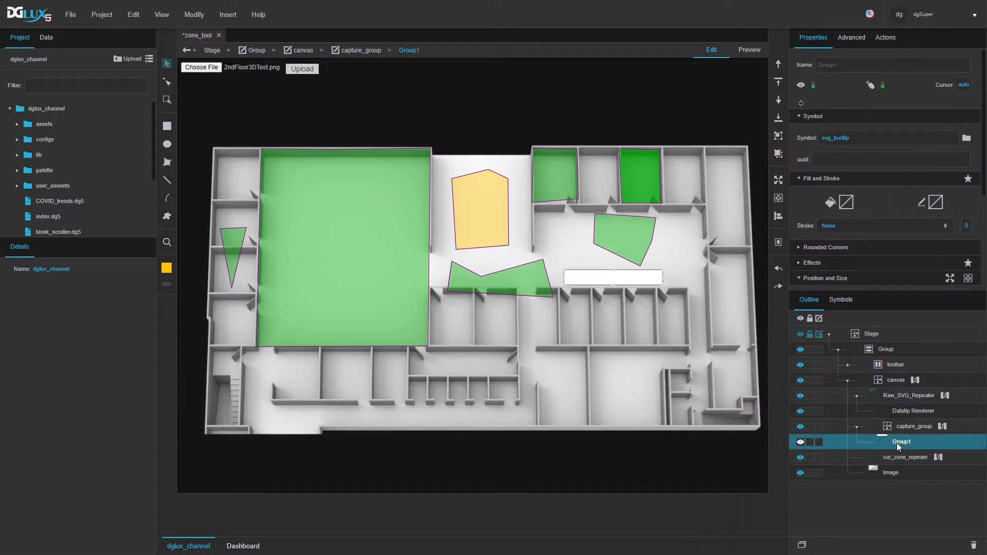
right_click(897, 443)
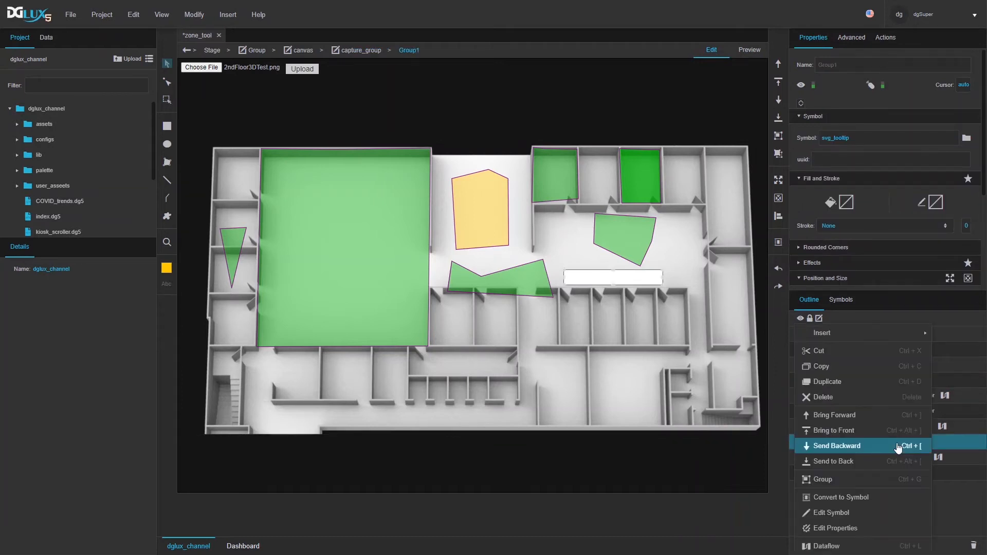
click(838, 512)
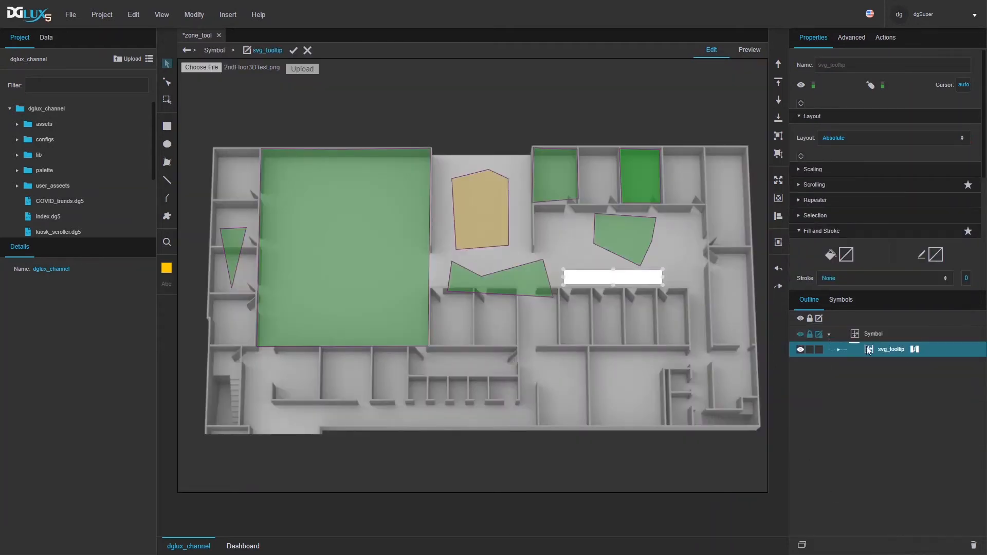
click(839, 350)
click(805, 88)
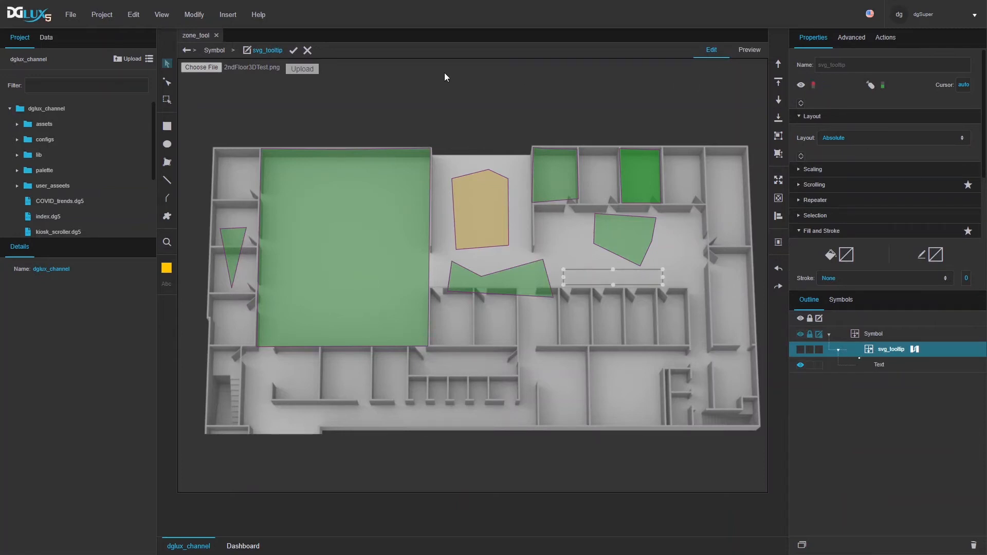
click(294, 51)
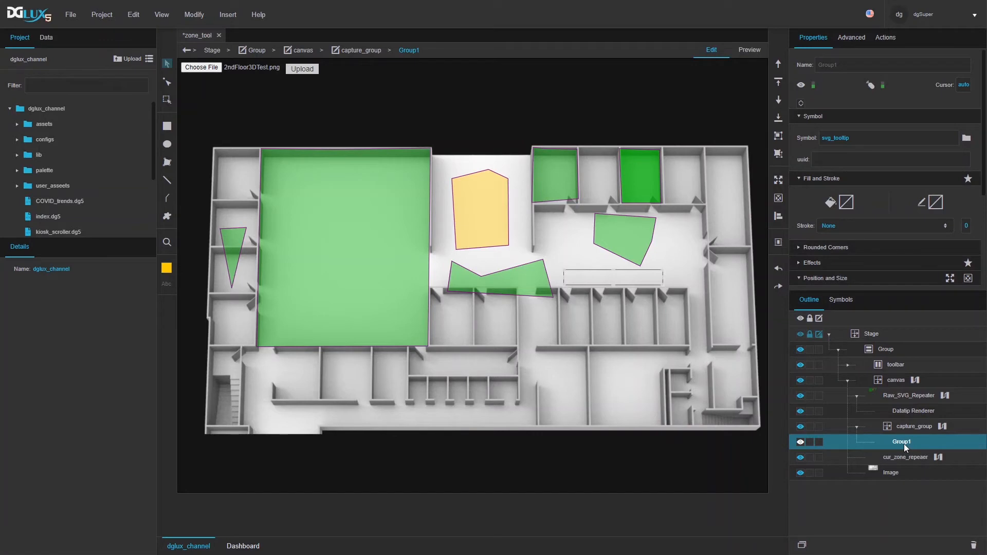
- Delete Group1, the tooltip instance inside capture_group, and check that the svg_tooltip symbol is still listed
click(974, 545)
click(841, 300)
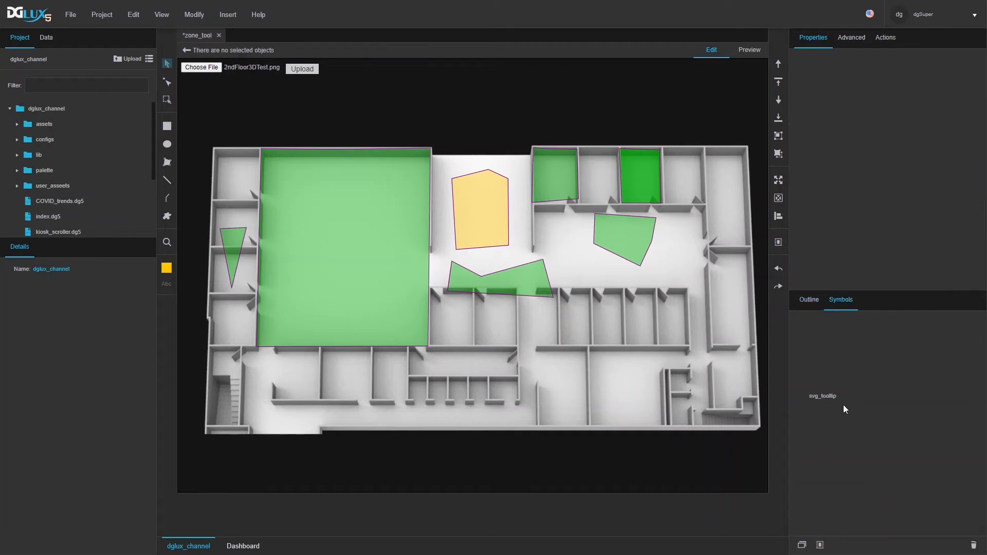
click(806, 302)
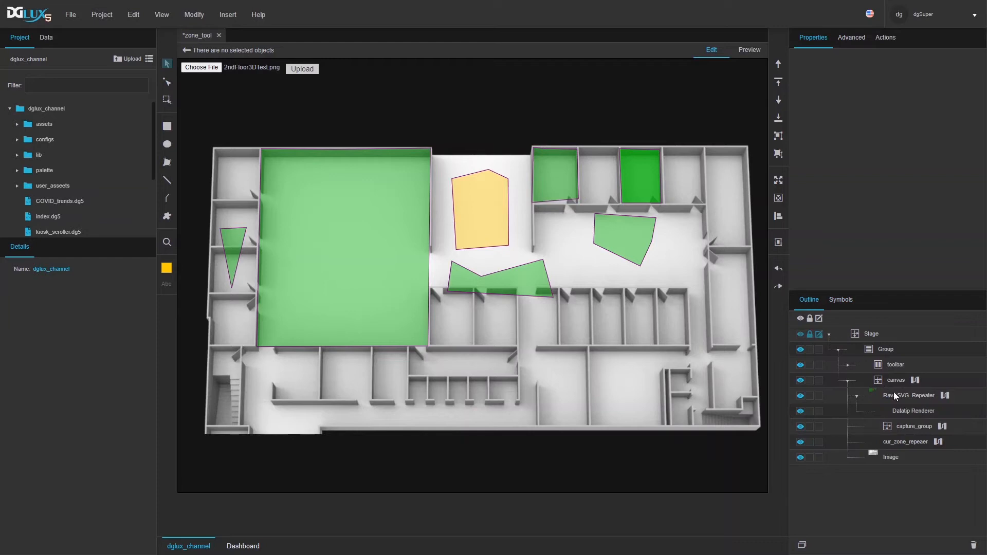
- Preview the floor plan and select the large, pentagonal and notched zones to check their highlighting and tooltips
click(749, 51)
click(385, 210)
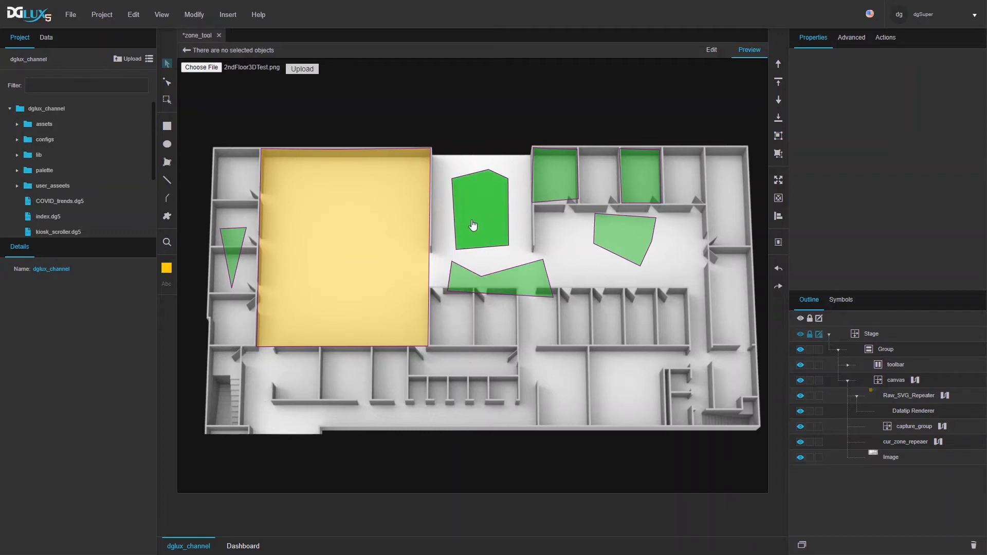
click(473, 225)
click(493, 274)
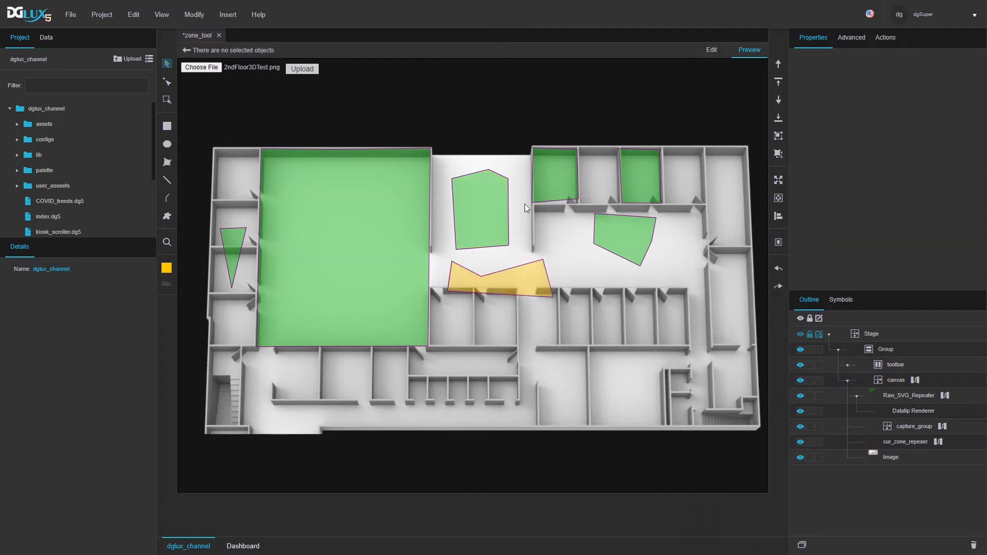
- Select the two small room zones, the irregular right-hand zone and the notched zone to check their click highlighting
click(553, 185)
click(624, 180)
click(632, 229)
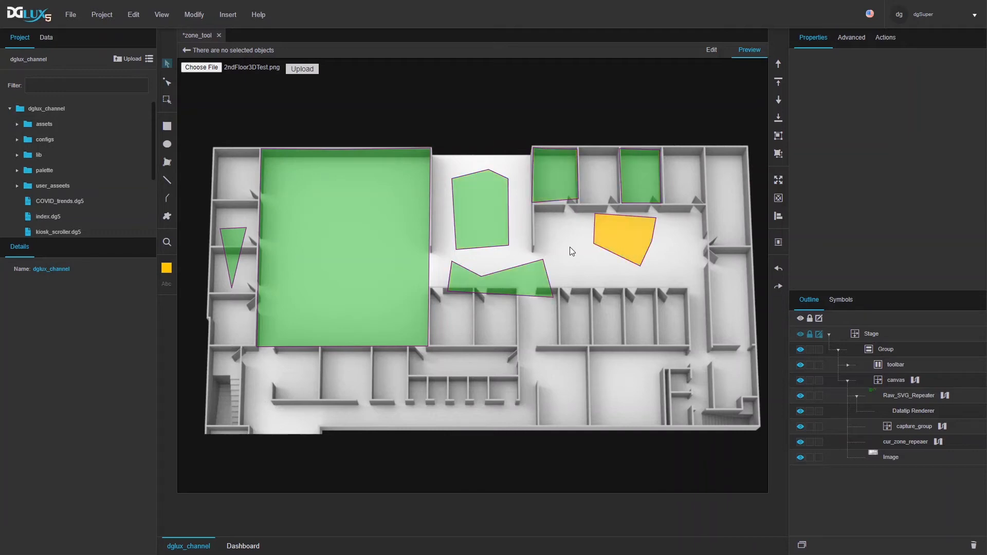
click(515, 286)
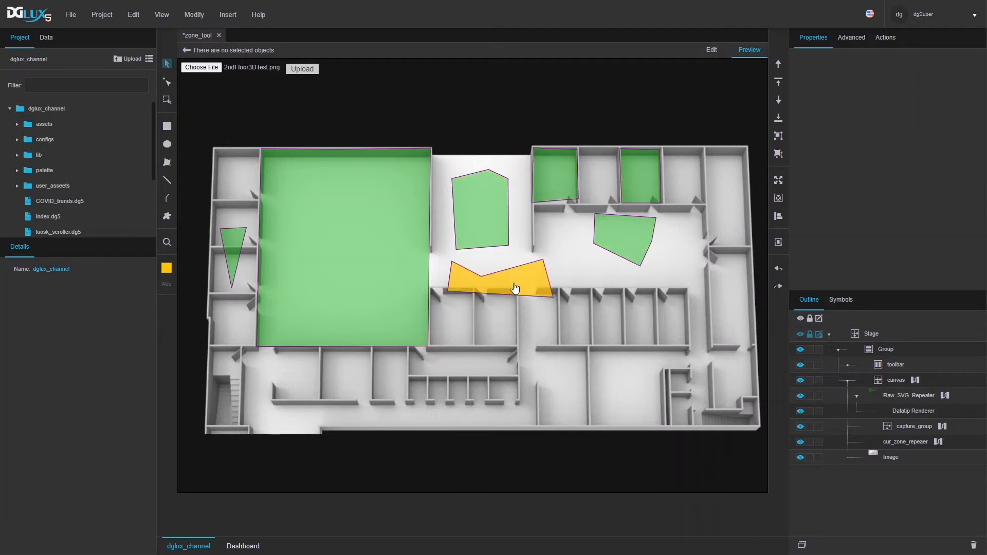
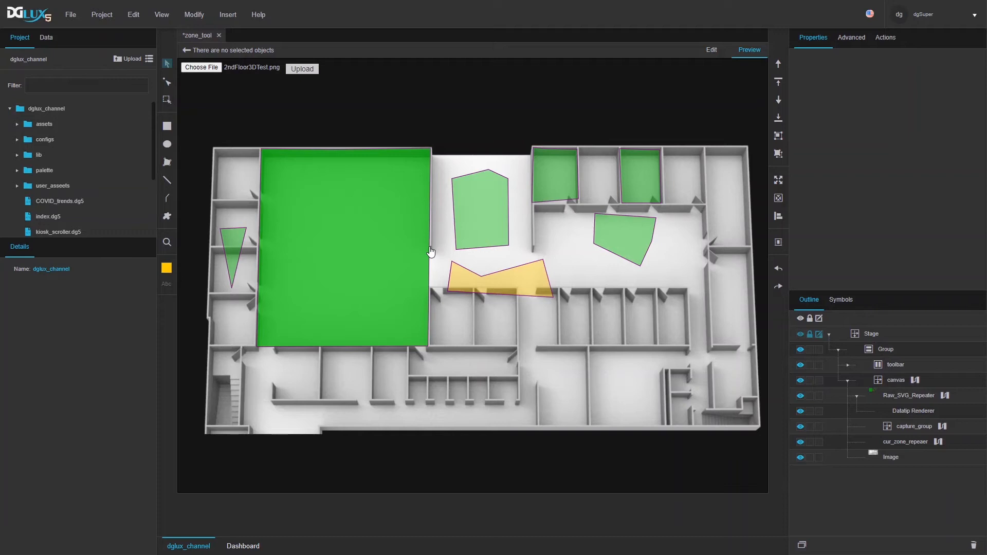
- Return to editing, insert a group inside the toolbar and stretch it to fill the space beside the Upload label
click(706, 51)
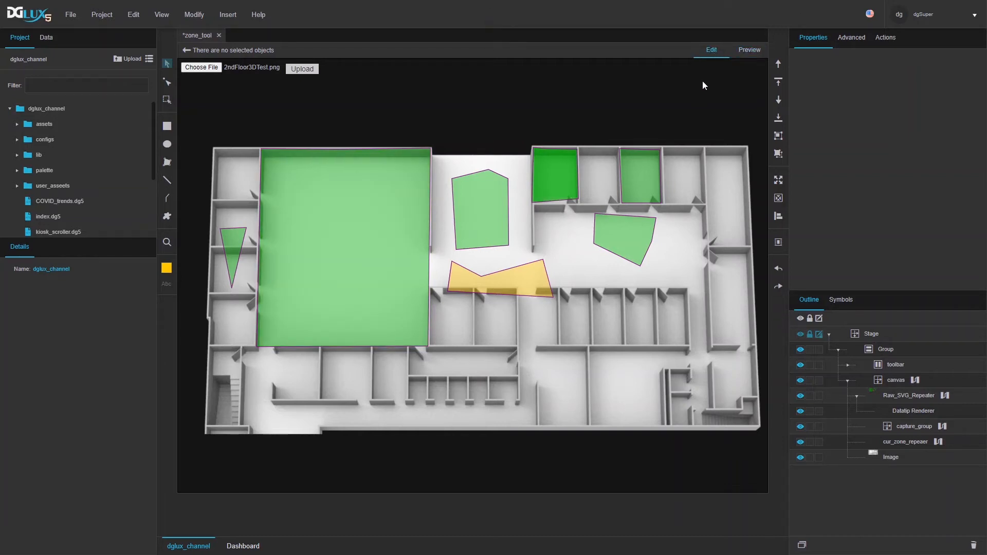
click(348, 72)
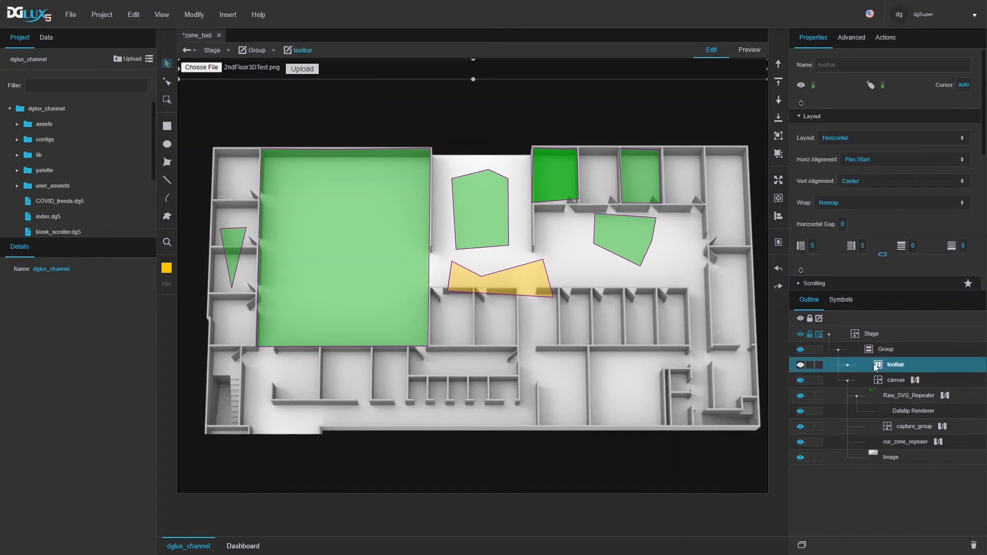
click(848, 364)
right_click(905, 365)
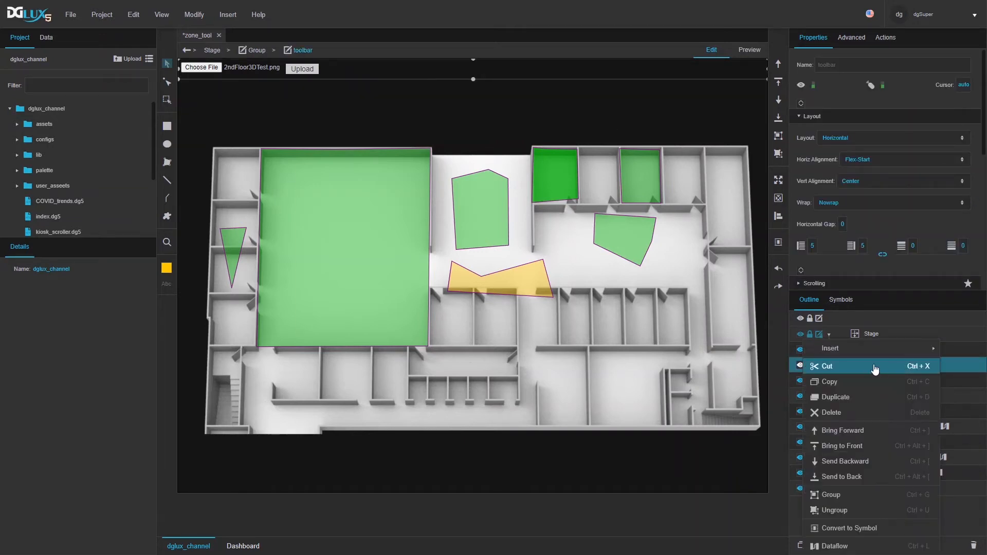
mouse_move(910, 348)
mouse_move(771, 348)
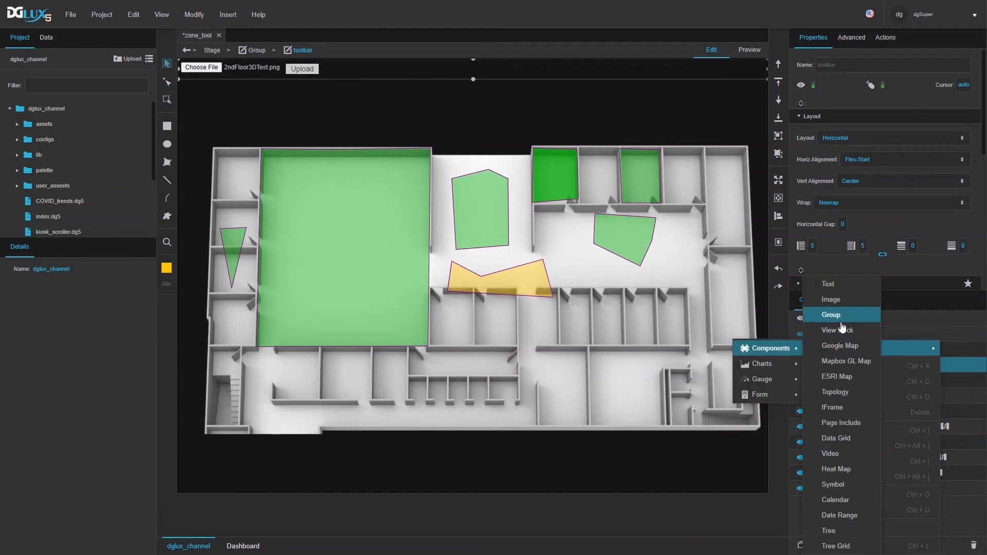
click(833, 315)
click(779, 181)
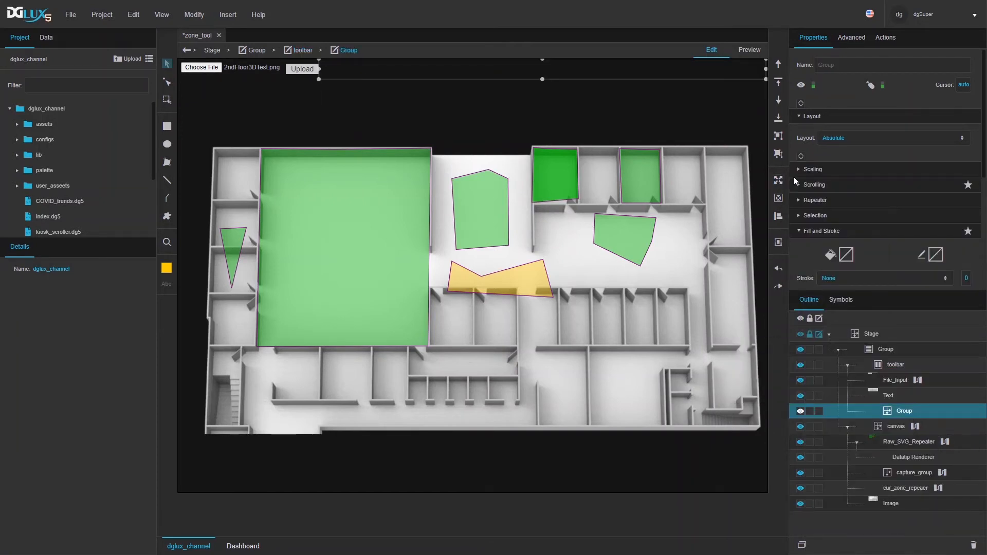
- Give the new toolbar group a Horizontal layout, Flex-End horizontal alignment, Center vertical alignment, and left and right padding of 5
click(829, 138)
click(835, 167)
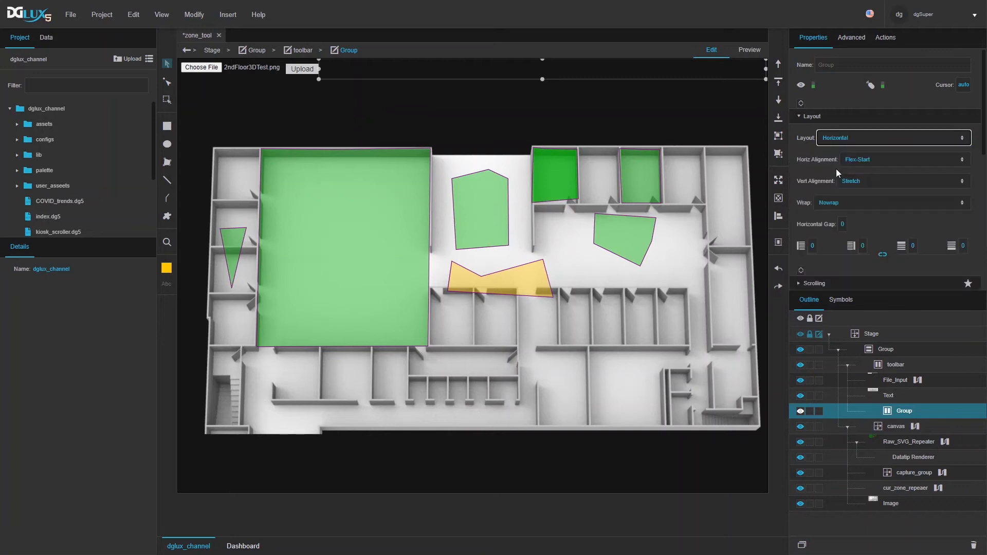
click(857, 160)
click(859, 188)
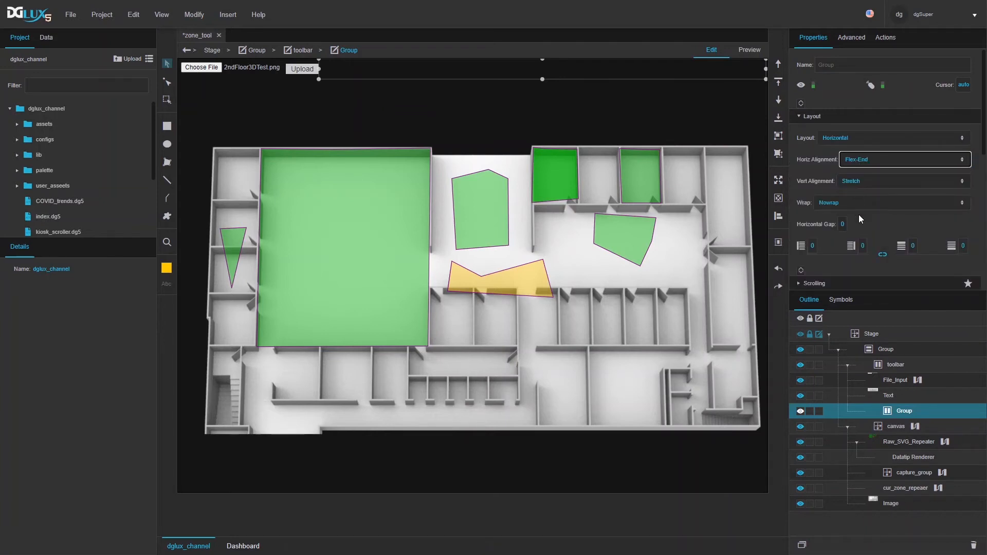
click(861, 245)
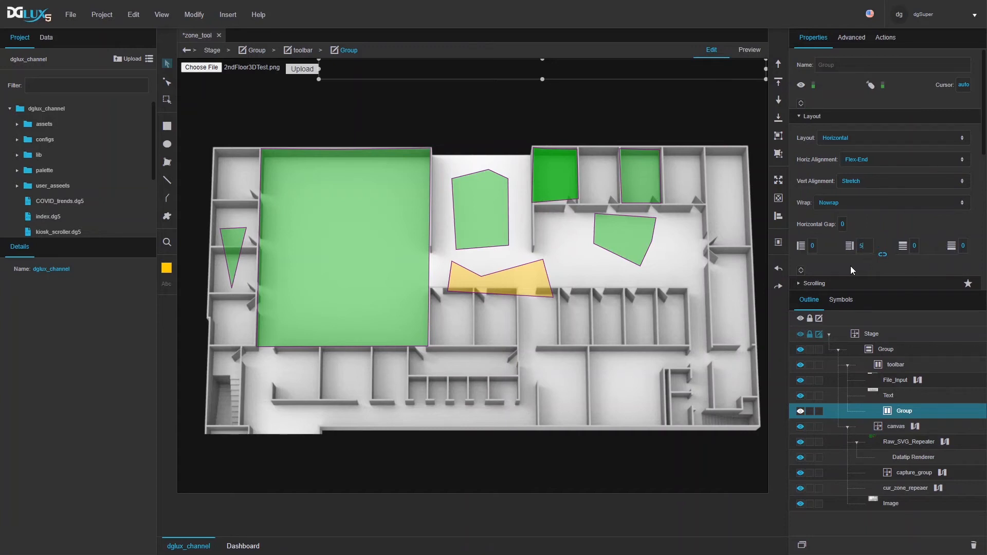
click(810, 246)
text(5)
click(823, 227)
click(843, 183)
click(853, 228)
- Rename the new toolbar group as tools
double_click(912, 412)
text(tools)
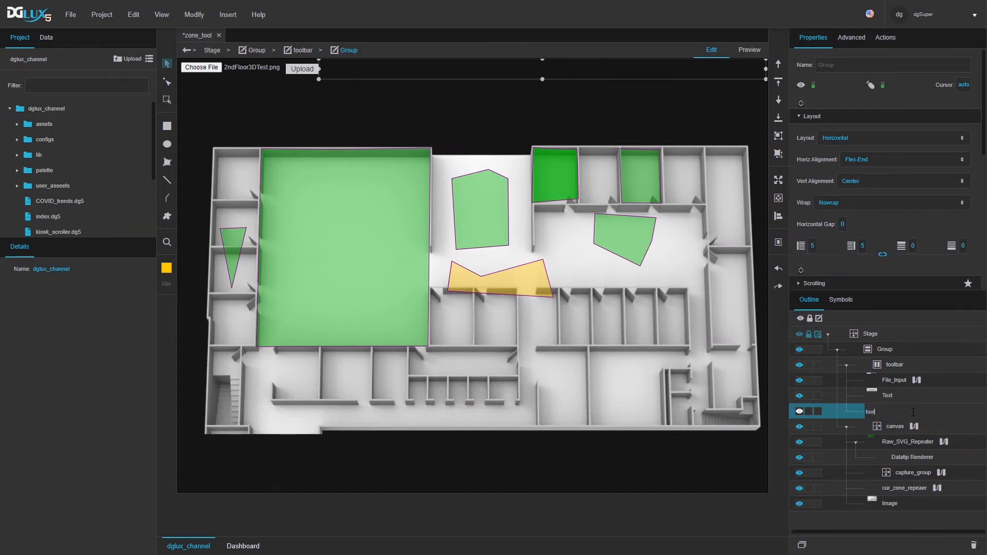
key(Return)
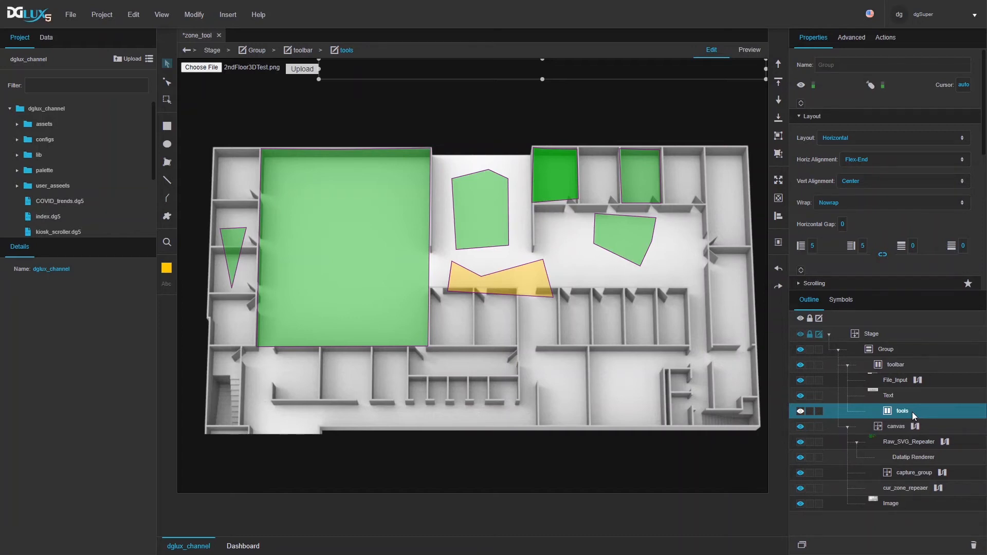
- Insert a text component inside the tools group and set its text to "Delete"
right_click(912, 411)
mouse_move(917, 349)
mouse_move(777, 349)
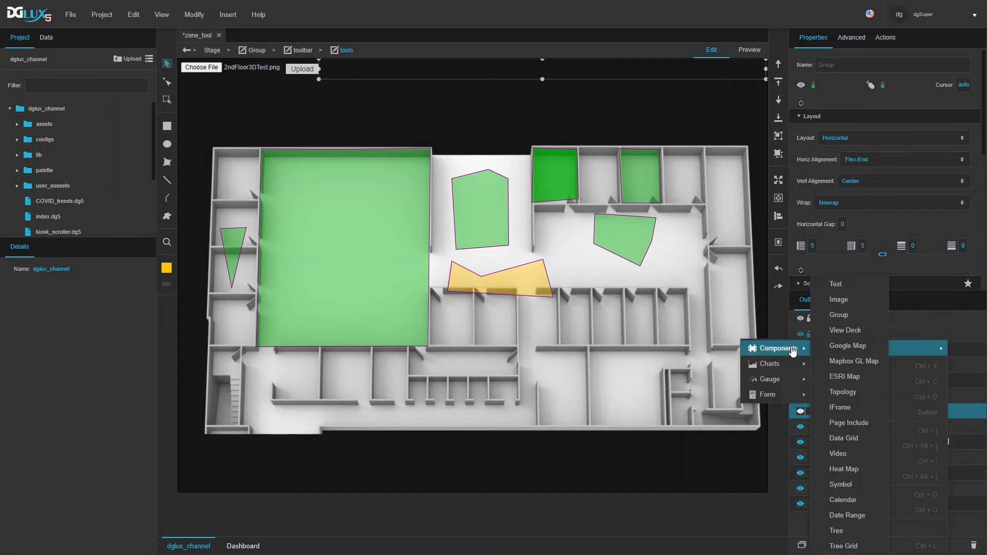
click(841, 288)
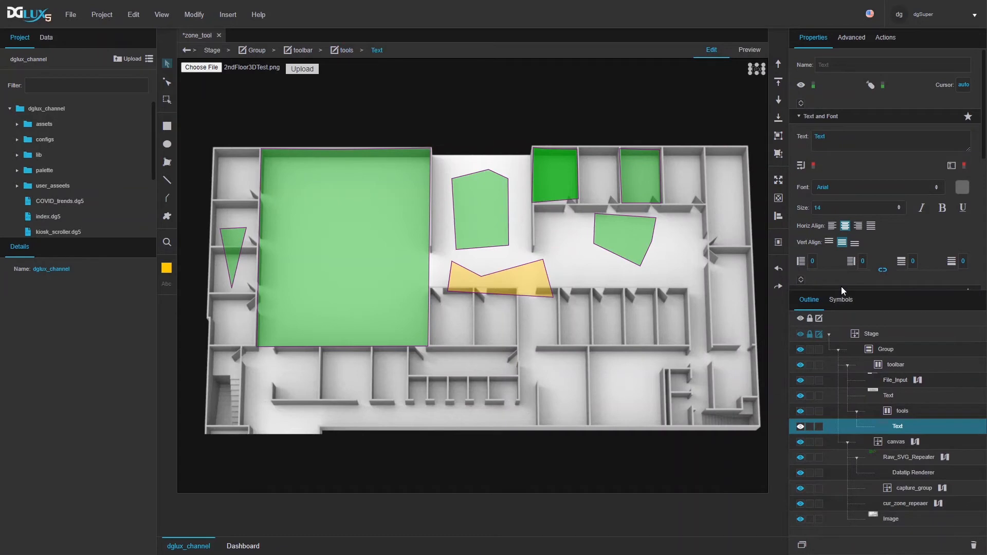
click(834, 144)
text(Delete)
- Color the Delete text white and give its background a solid red fill
click(959, 191)
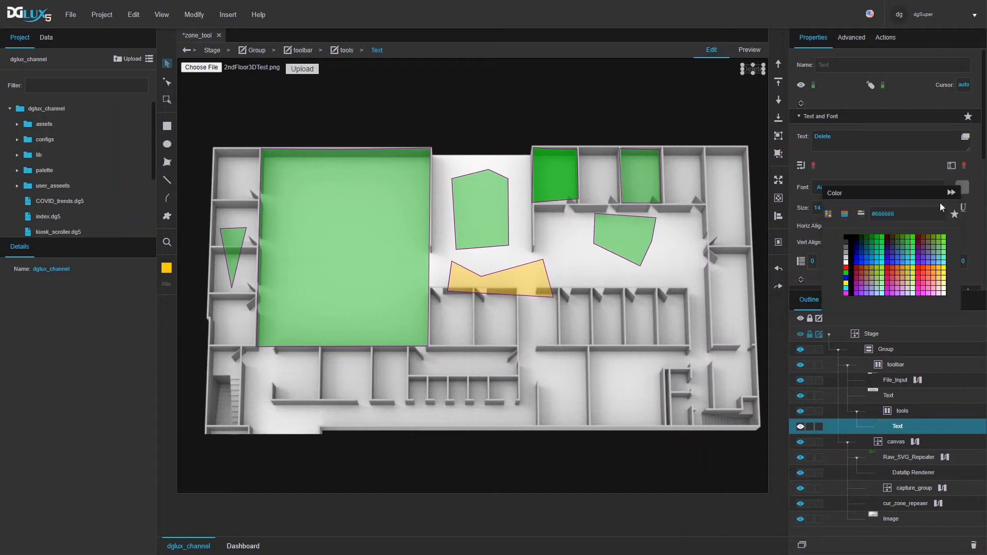
click(846, 262)
scroll(797, 205, down, 3)
click(846, 178)
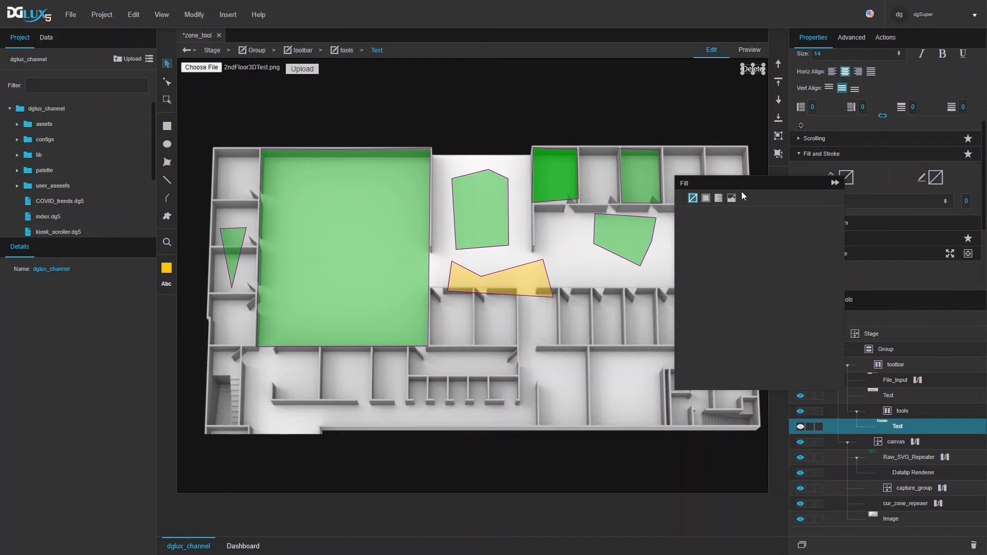
click(705, 198)
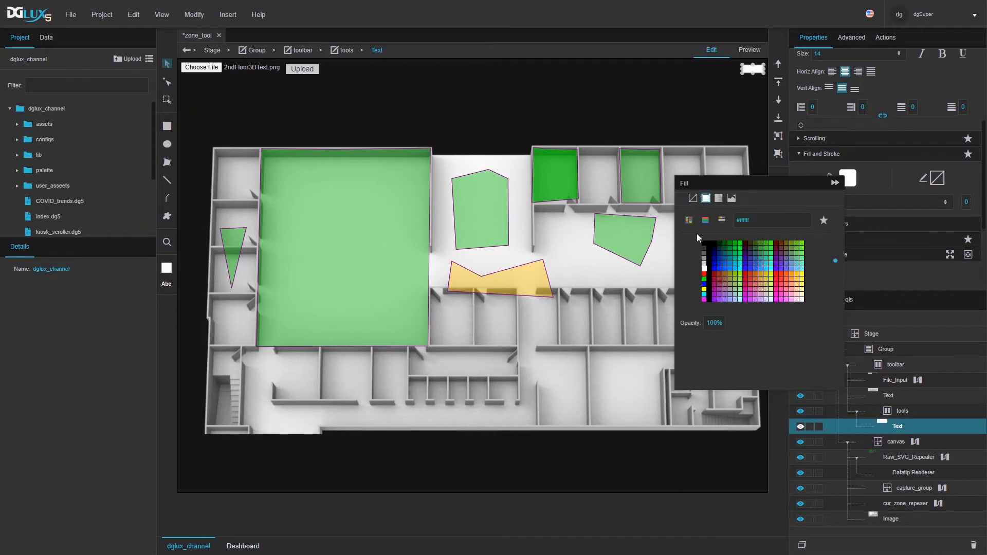
click(780, 279)
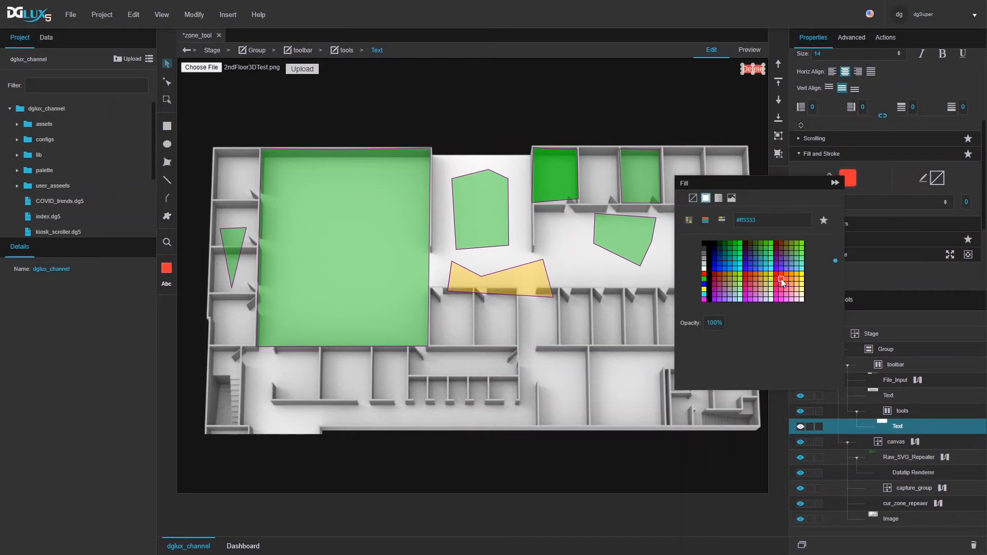
- Set the Delete text's padding to 3 on all sides and its corner radius to 4 px
click(875, 114)
click(883, 116)
click(866, 110)
text(3)
key(Return)
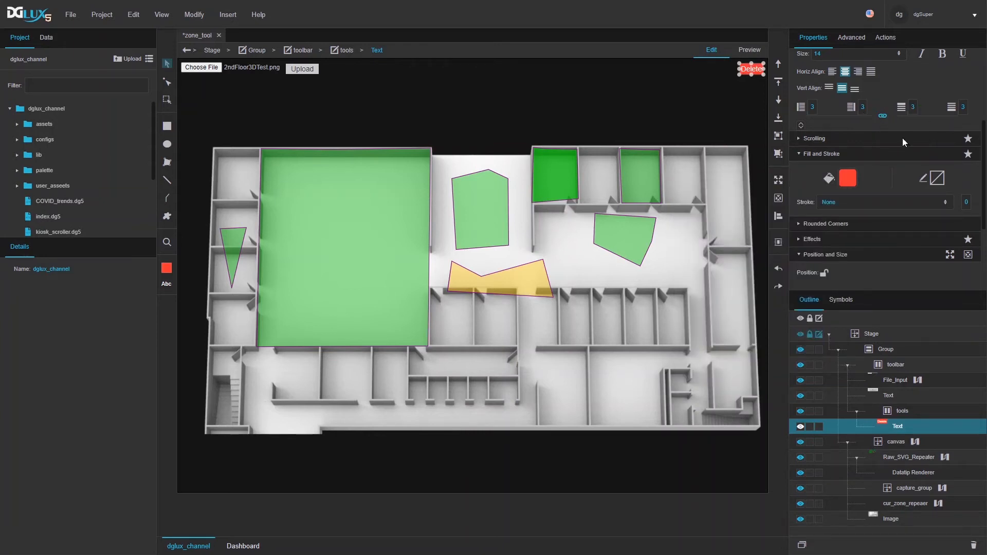
click(851, 228)
click(921, 267)
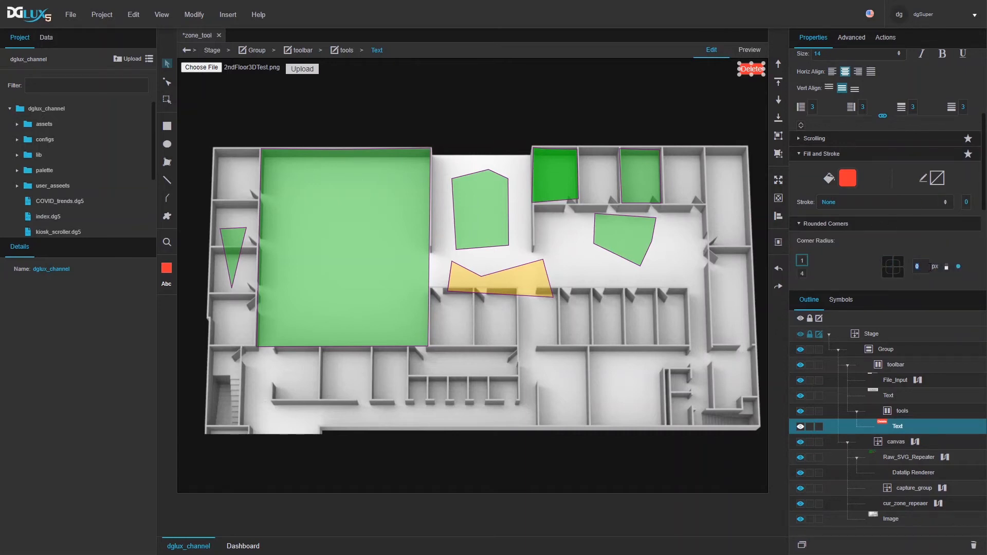
text(4)
key(Return)
- Give the Delete text a hand pointer cursor and switch to the preview
scroll(941, 189, up, 3)
click(962, 89)
click(915, 106)
click(760, 52)
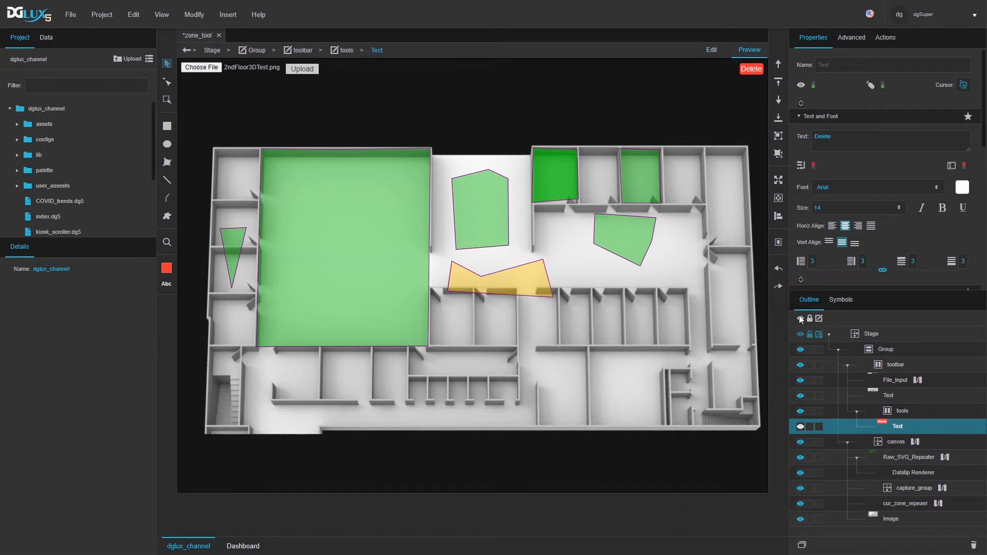
- Rename the Delete text component as delete
double_click(902, 425)
text(delete)
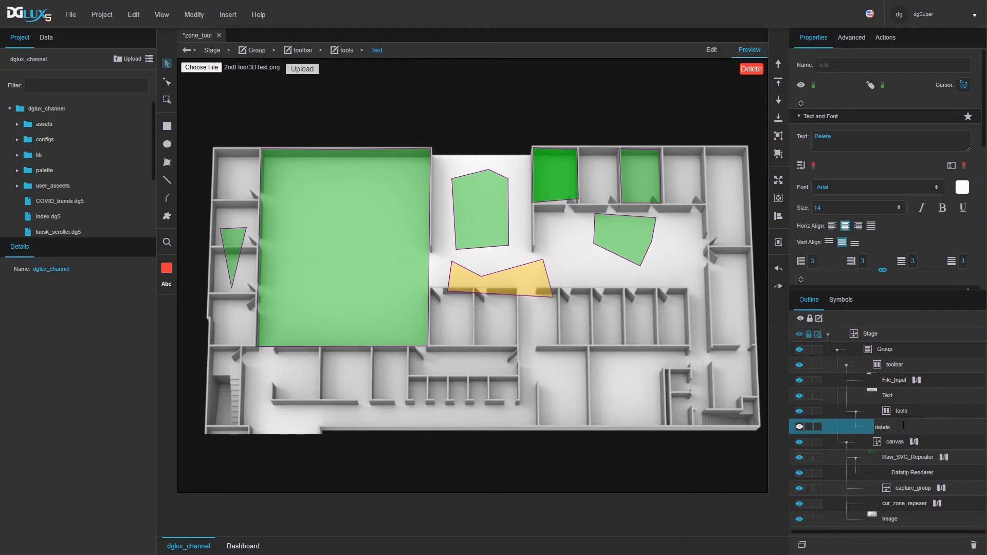
key(Return)
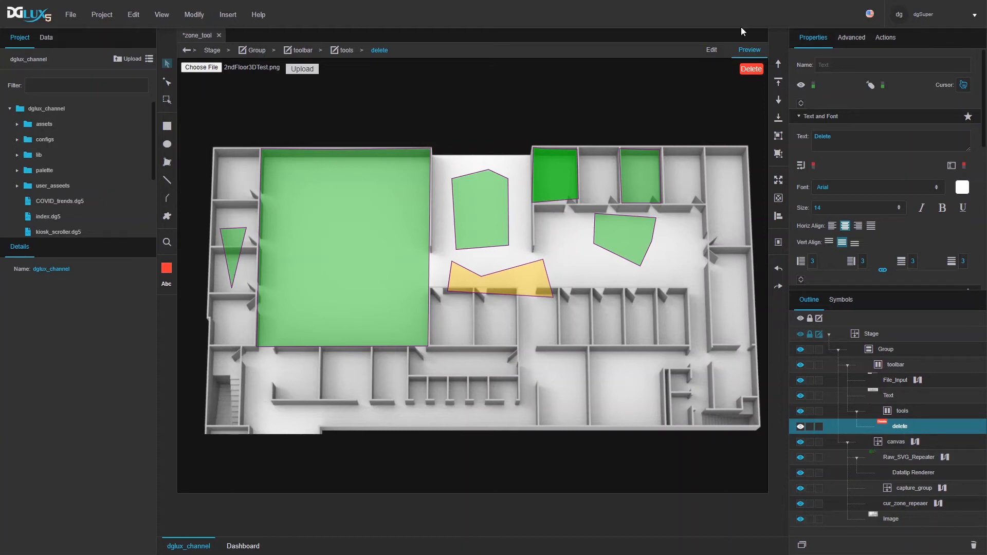
- Pin the clicked_zone value from the Raw_SVG_Repeater dataflow over the stage as a binding source, beside the Delete button
click(713, 50)
click(944, 458)
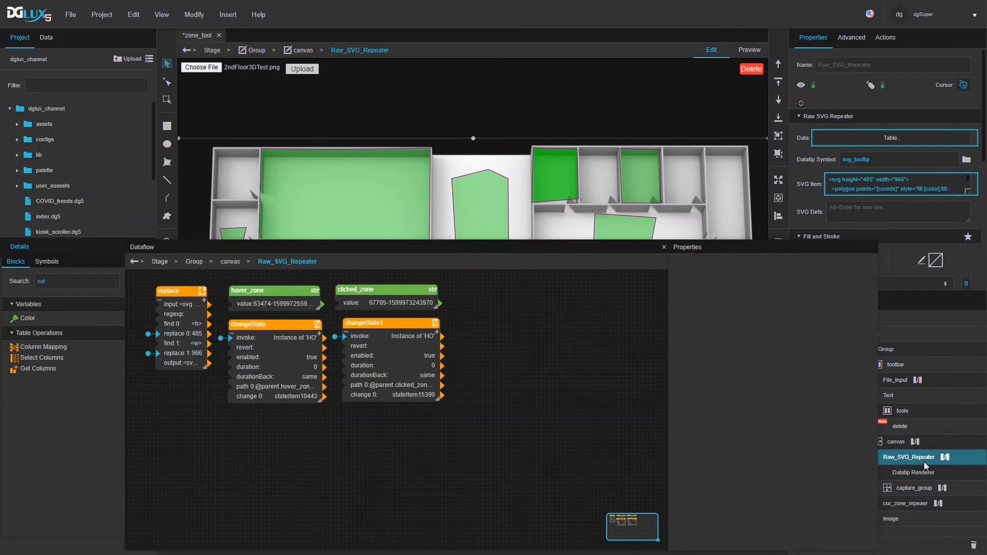
click(407, 303)
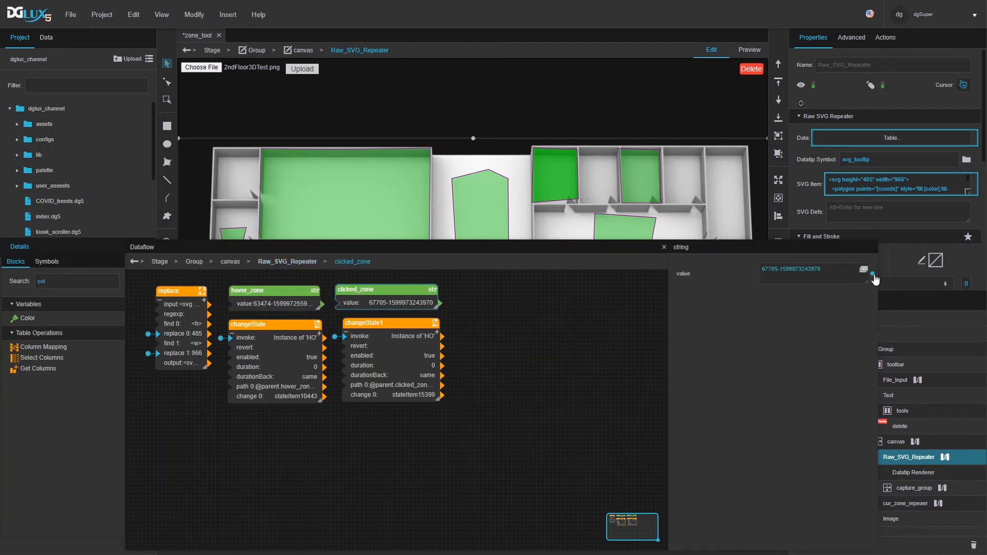
click(873, 274)
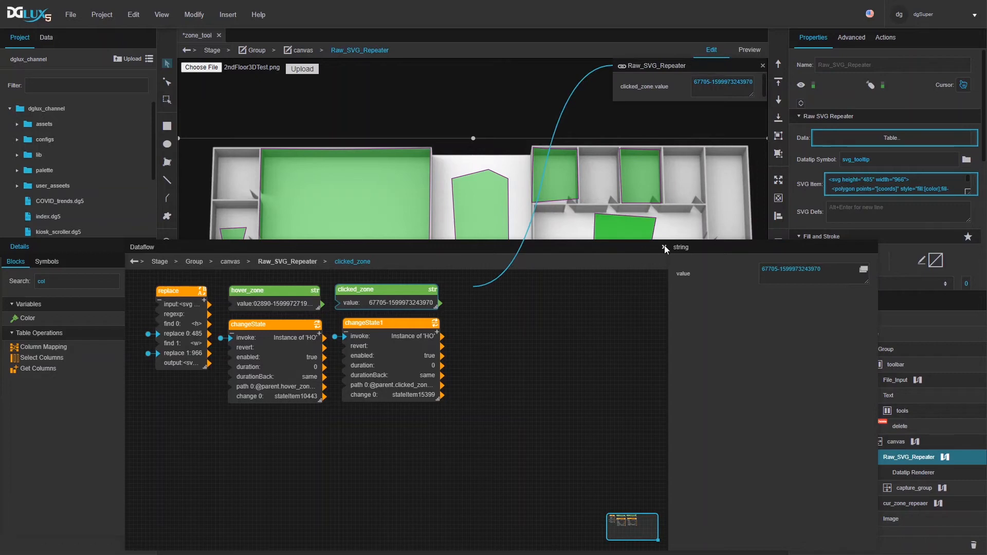
click(664, 245)
drag(659, 65, 597, 72)
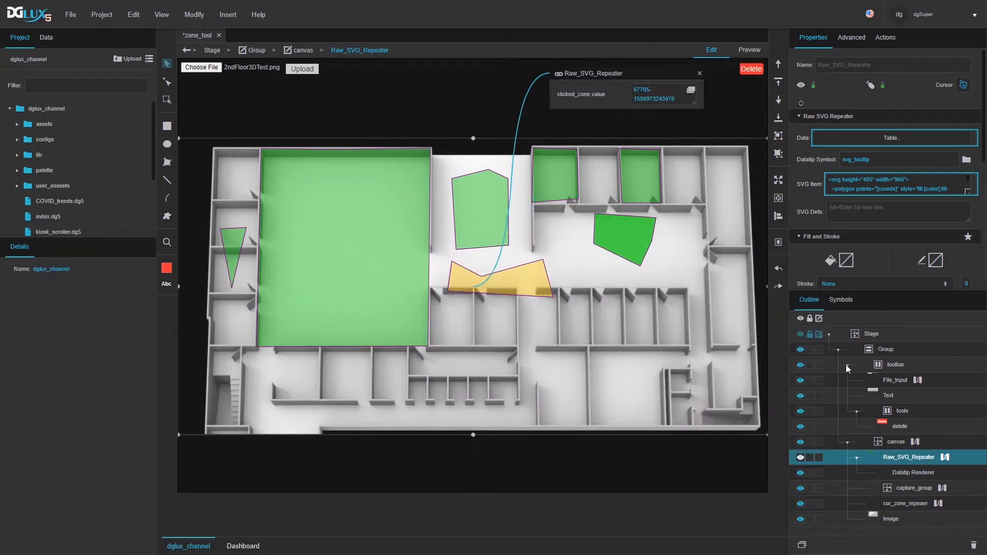
click(899, 425)
right_click(899, 424)
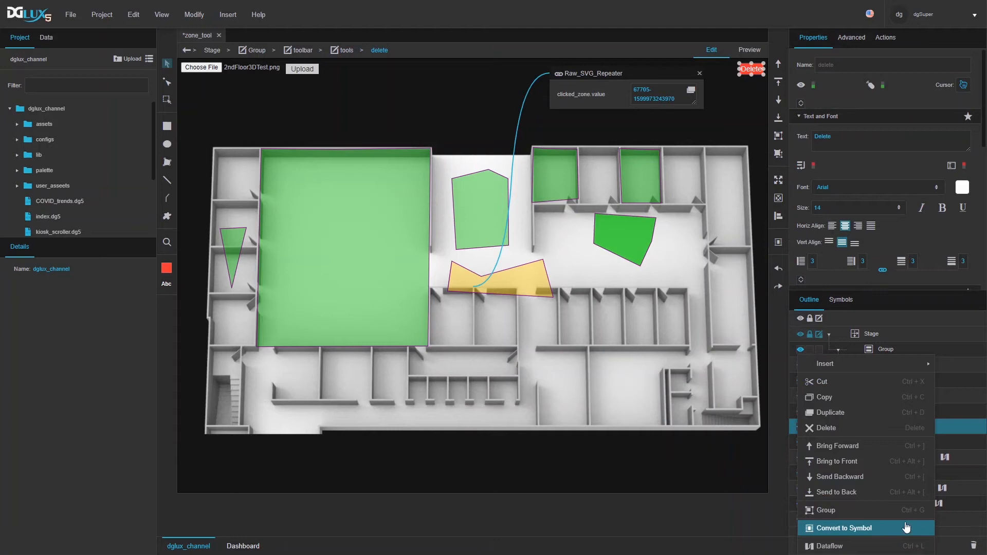
click(978, 531)
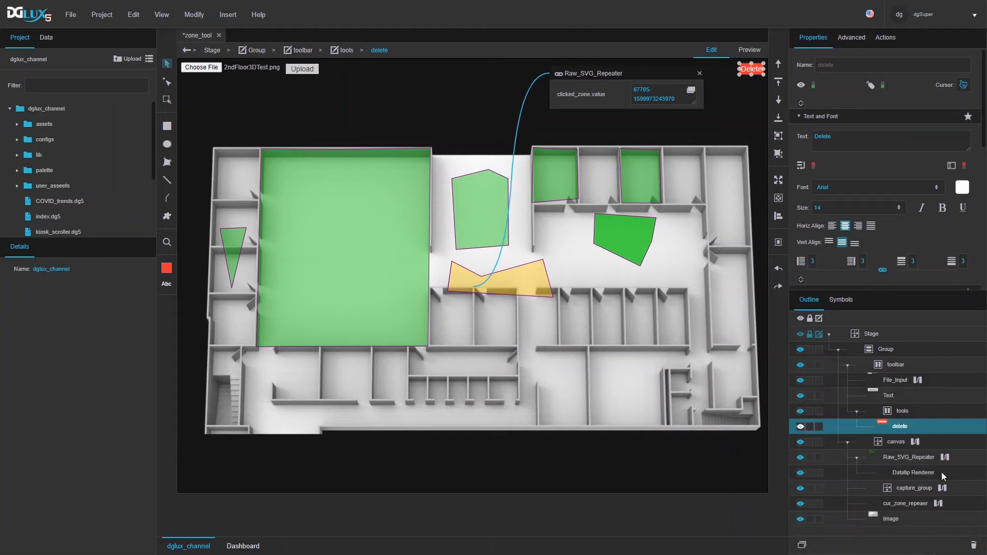
- Pin the zones table data from the canvas dataflow over the stage, beside the Raw_SVG_Repeater source
click(915, 442)
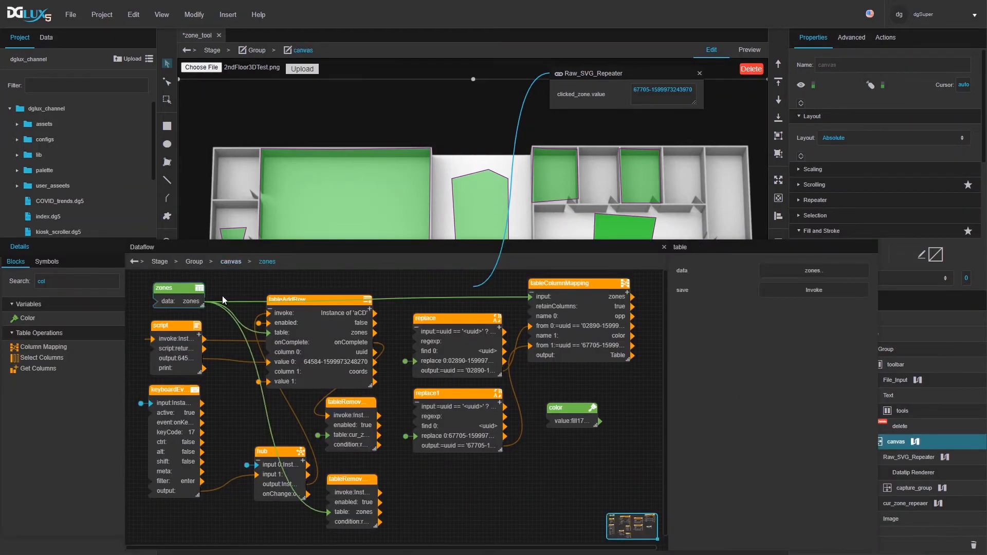
click(872, 273)
drag(662, 62, 420, 71)
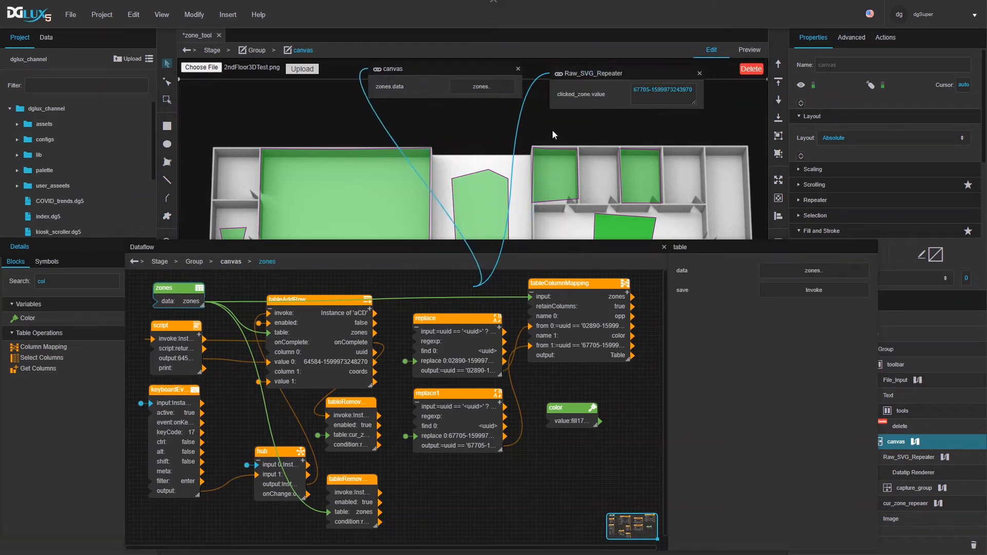
click(664, 247)
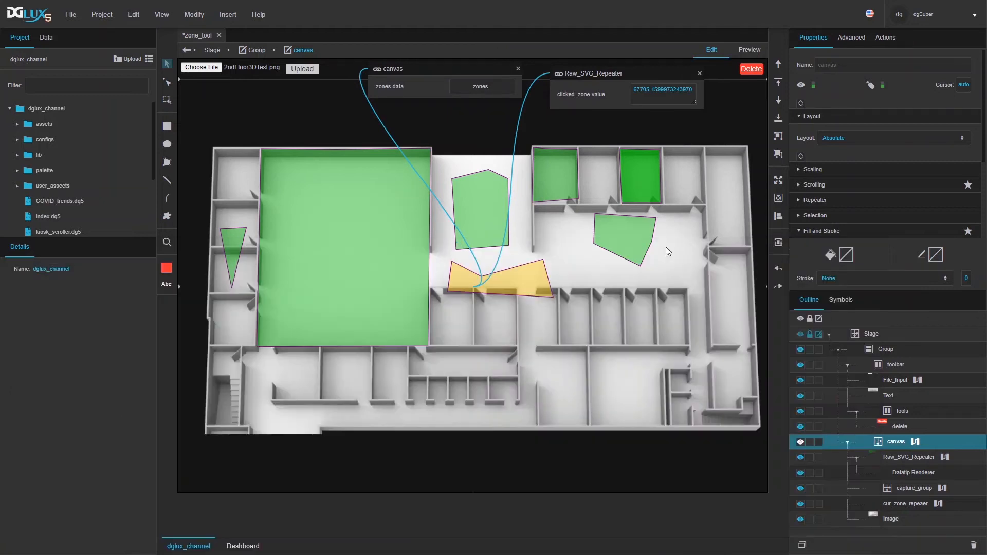
- Open the delete component's dataflow, reposition its window, and add a Remove Rows block
right_click(904, 424)
click(846, 547)
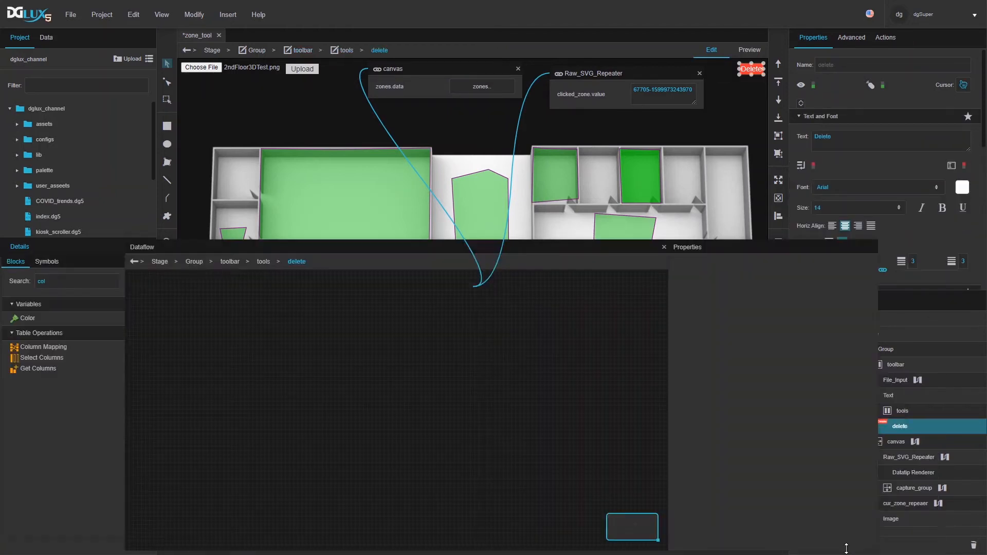
drag(343, 245, 408, 209)
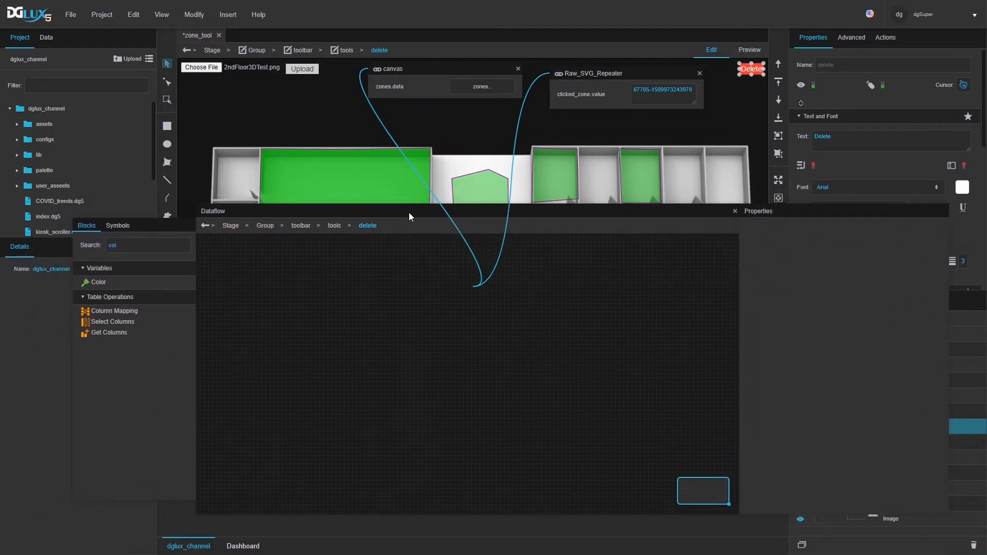
double_click(142, 246)
text(remo)
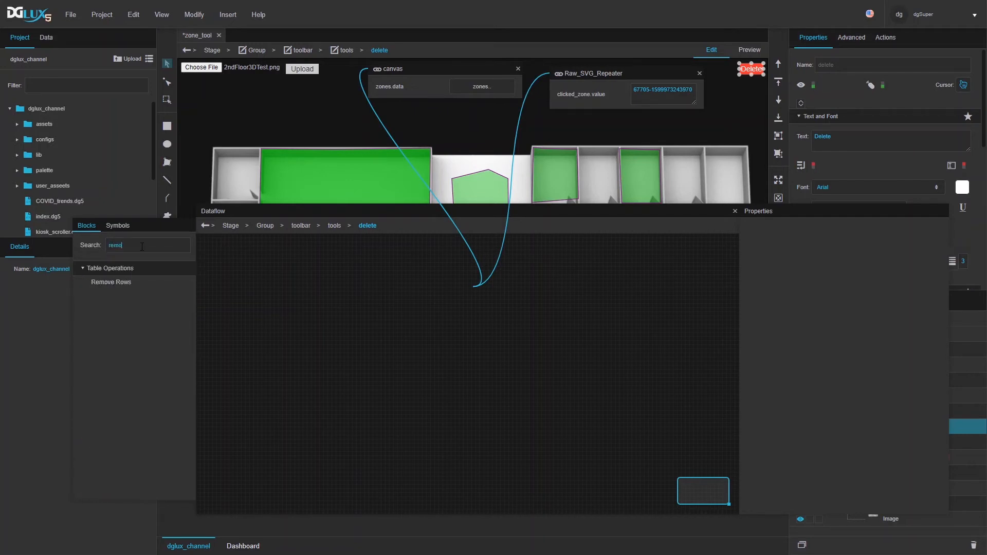
drag(103, 284, 293, 255)
click(342, 272)
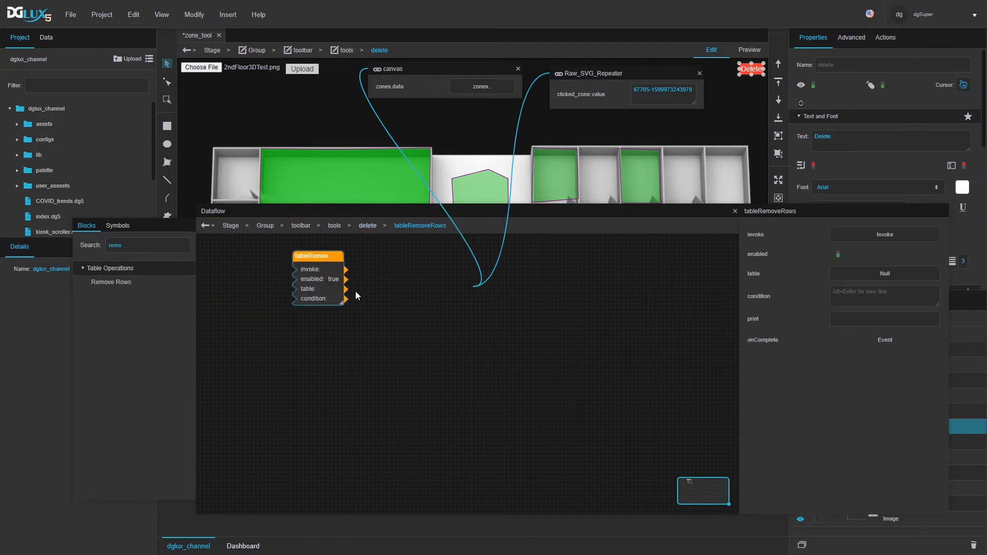
- Widen the tableRemoveRows block and bind its table to the canvas zones.data table
drag(344, 306, 383, 306)
mouse_move(514, 89)
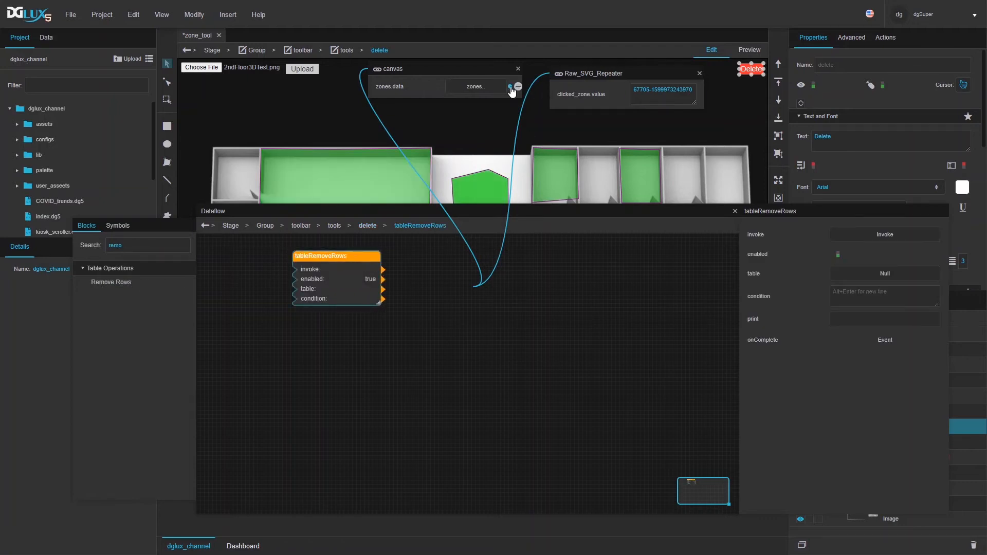
drag(515, 89, 905, 276)
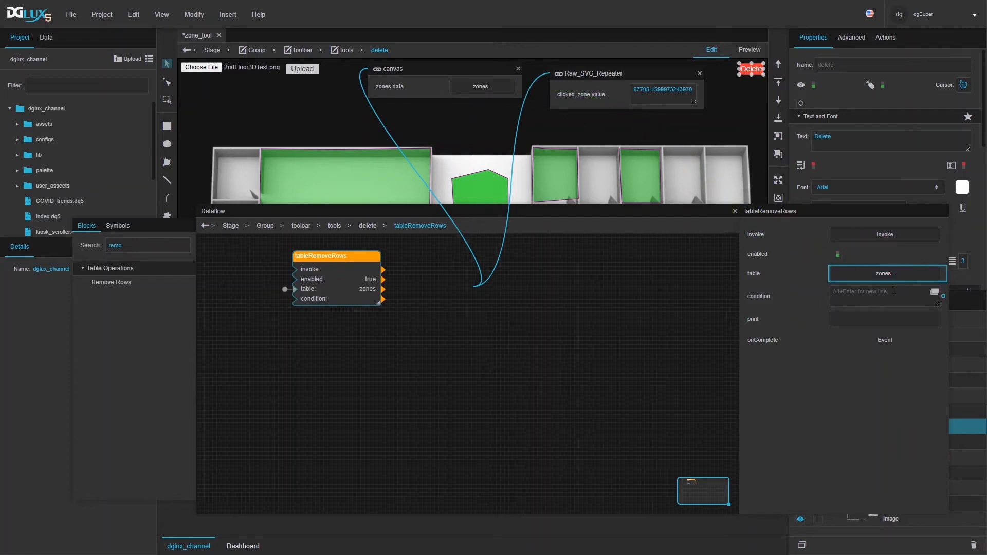
- Find the Replace string block with the search "repl" and add it to the dataflow below tableRemoveRows
double_click(114, 245)
mouse_move(637, 95)
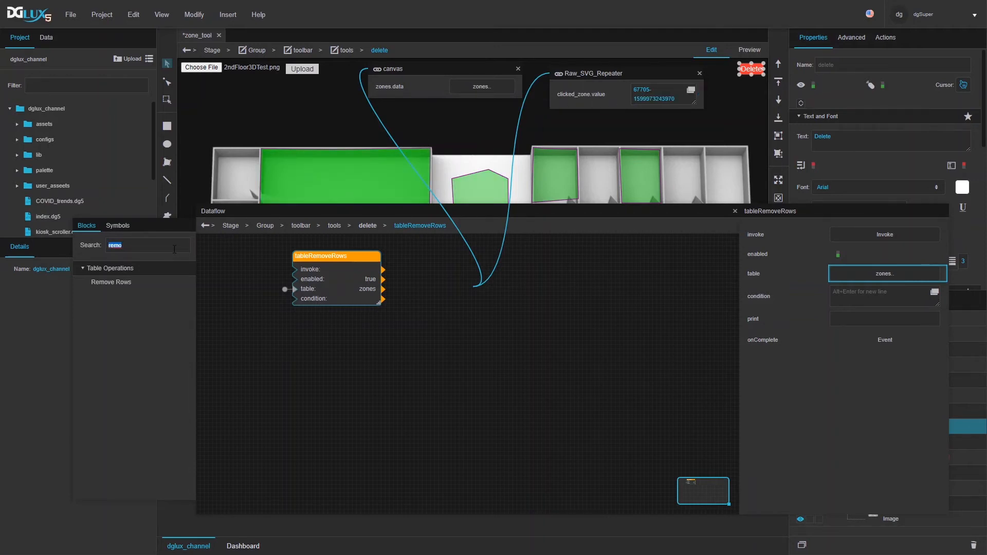
text(repl)
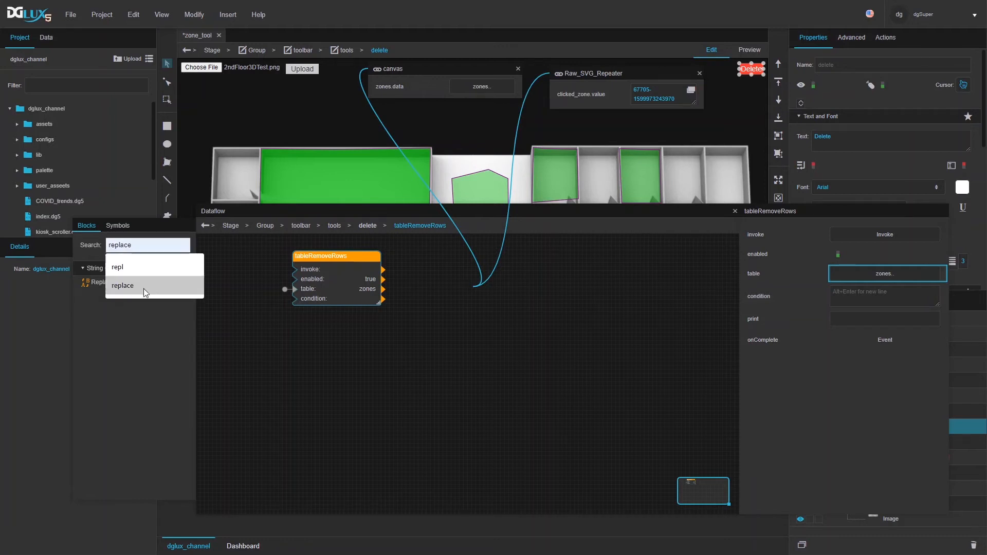
drag(97, 282, 312, 319)
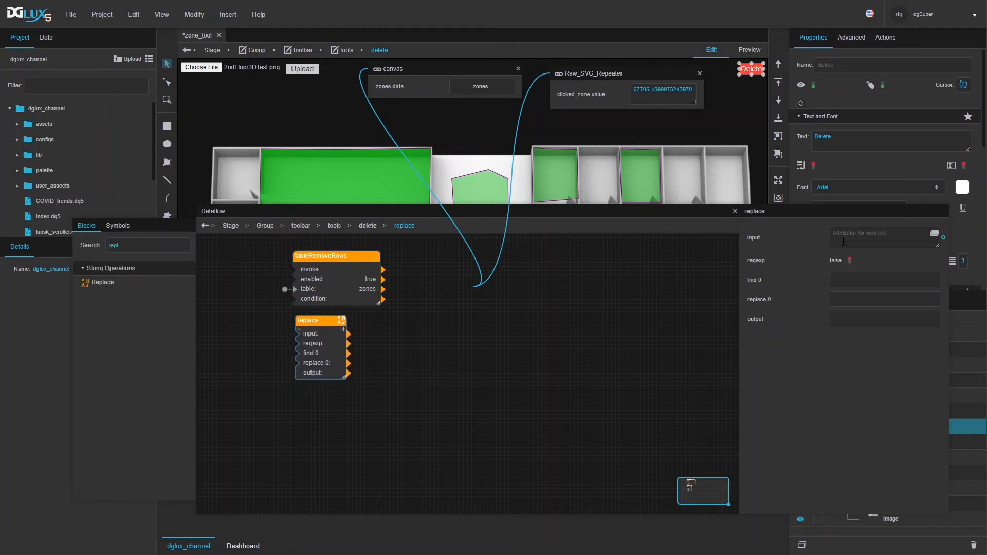
- Set the replace block's input to uuid == '<uuid>' and find 0 to <uuid>, and bind replace 0 to clicked_zone.value
text(=)
key(BackSpace)
text(uuid ==)
text('uui)
click(845, 283)
text(<uui)
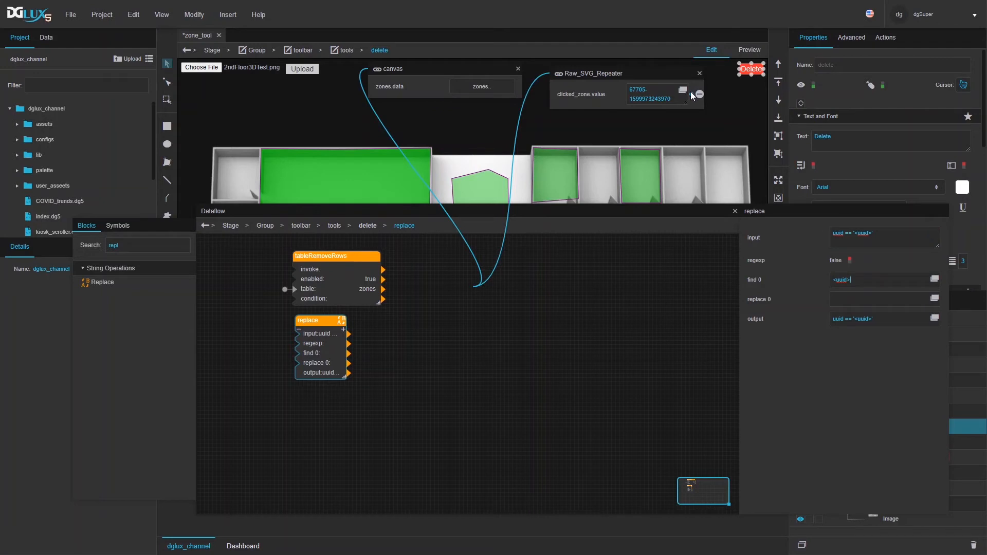
drag(699, 94, 868, 299)
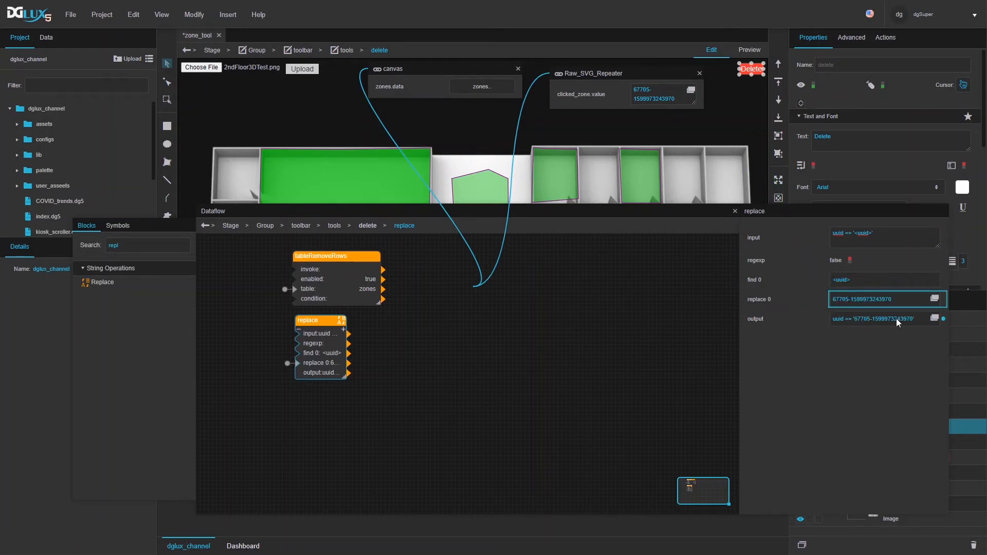
- Bind tableRemoveRows' condition to the replace block's output and its invoke to the Delete button's onClick event
click(314, 285)
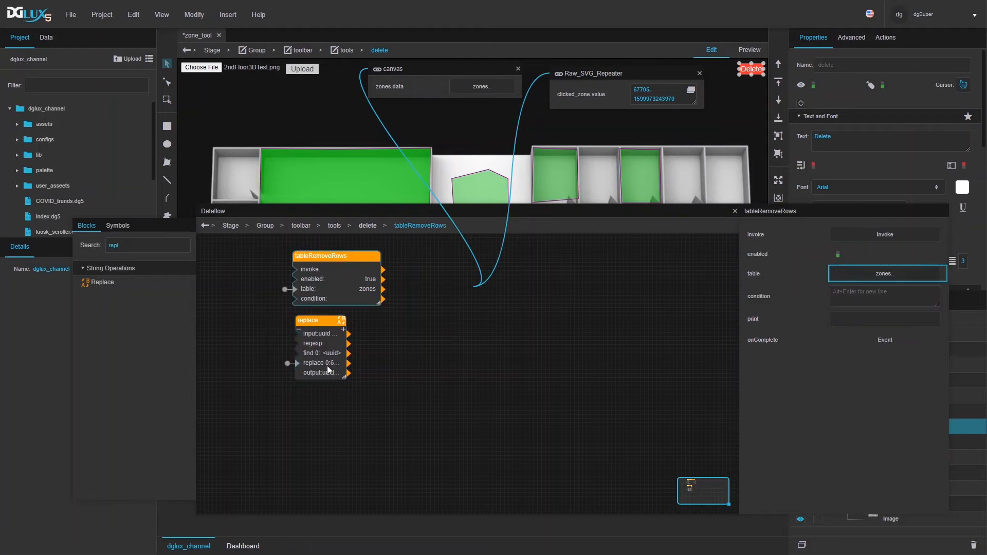
drag(343, 378, 907, 295)
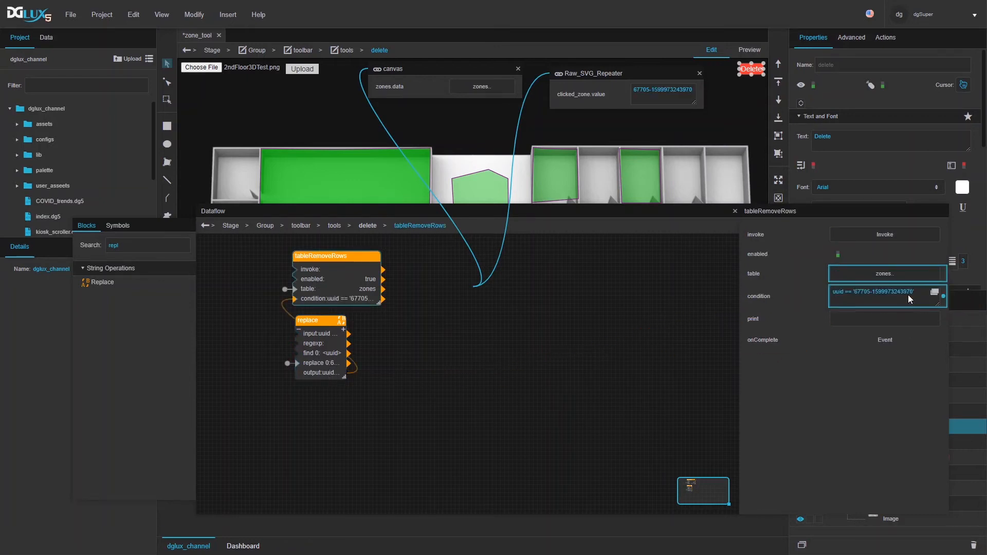
click(888, 34)
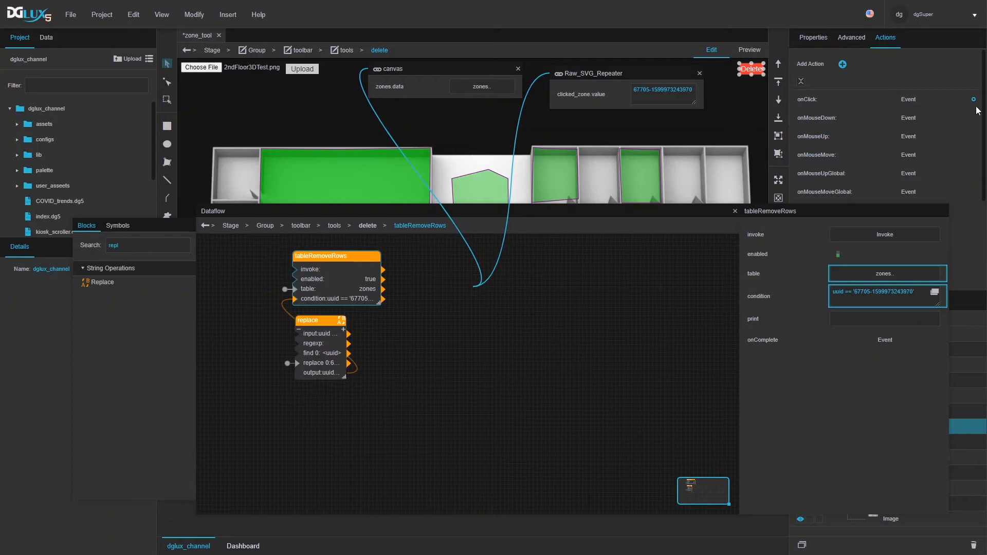
drag(972, 103, 884, 239)
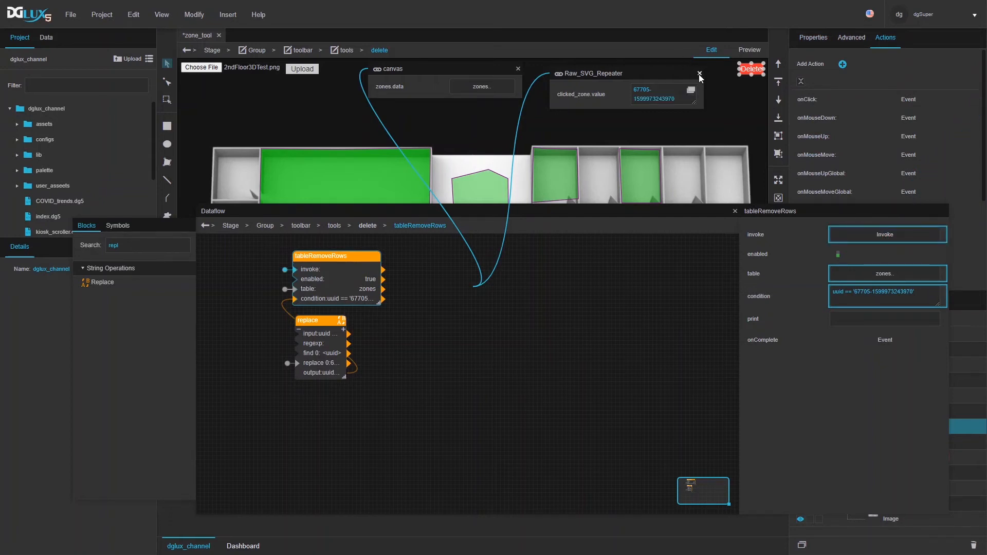
- Add a State logic block beside tableRemoveRows in the delete dataflow and widen it
drag(662, 208, 584, 252)
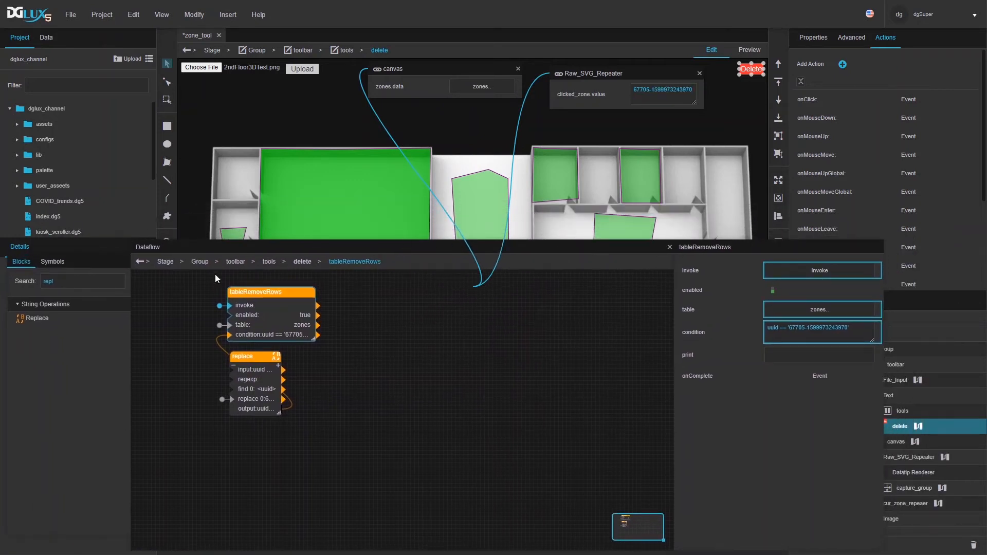
double_click(87, 282)
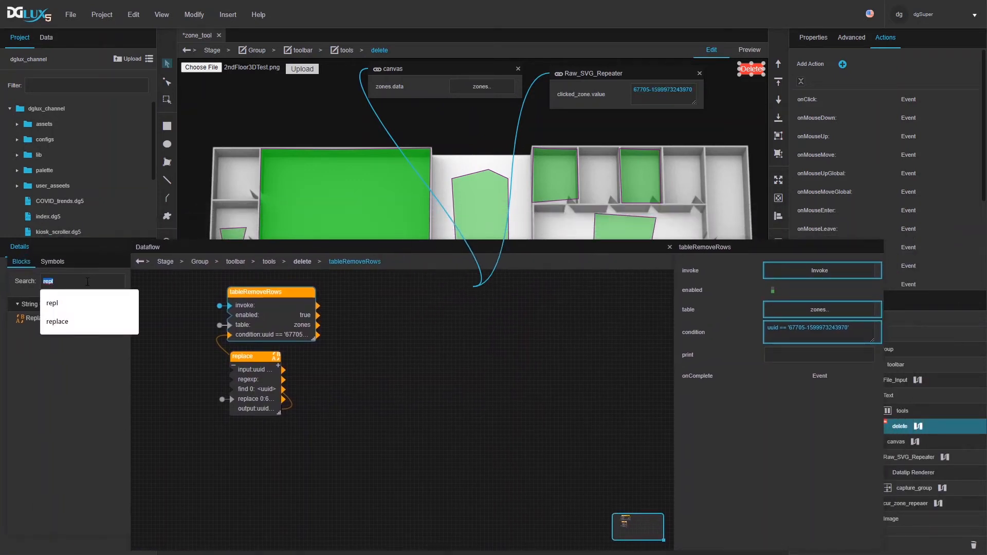
click(322, 399)
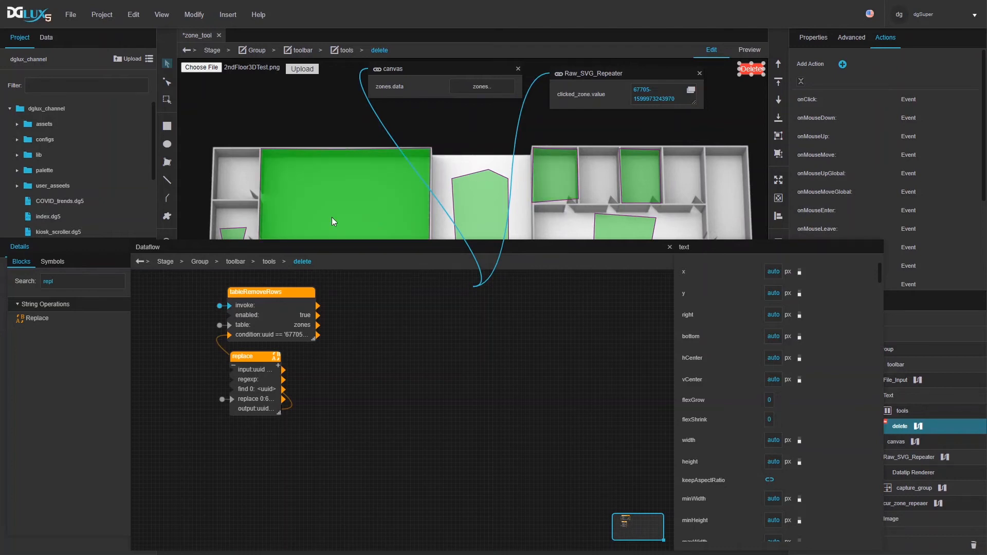
double_click(103, 276)
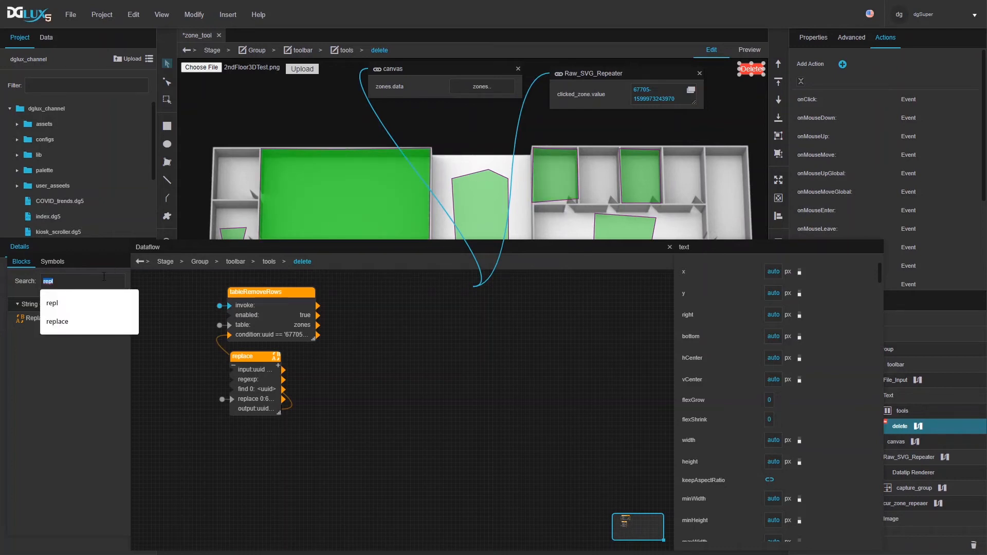
text(sta)
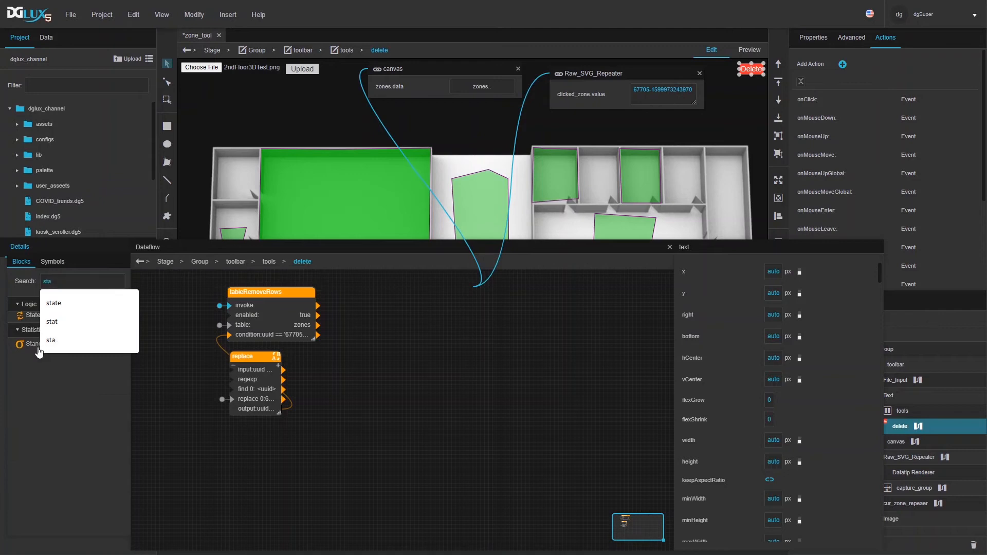
drag(28, 315, 354, 294)
click(400, 308)
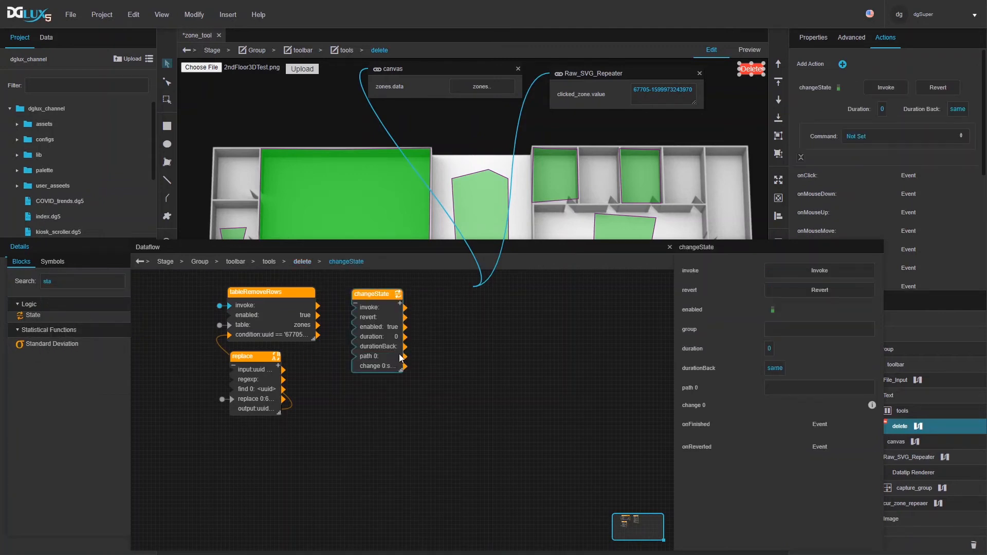
drag(402, 370, 432, 371)
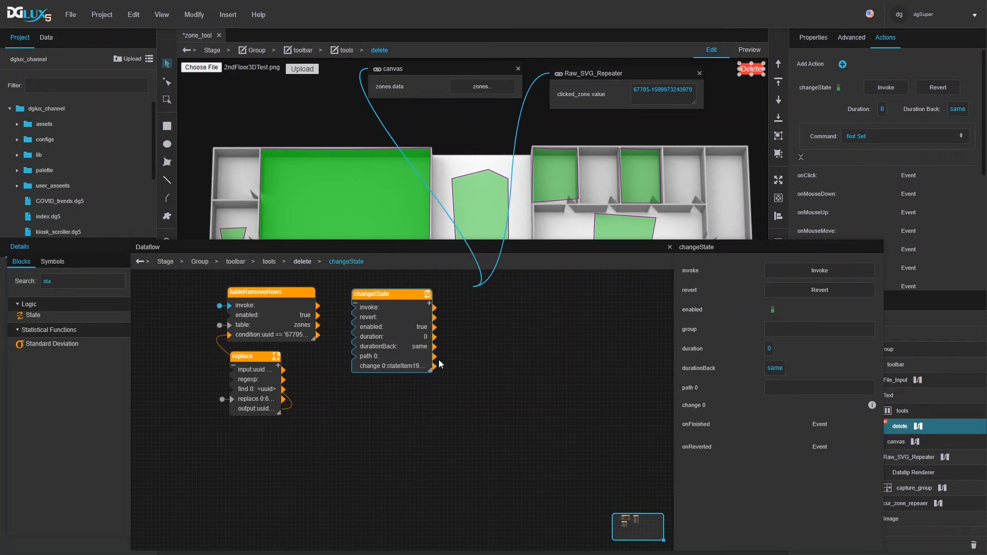
- Set changeState's path 0 to Raw_SVG_Repeater's clicked_zone.value and review the advanced options of its empty change 0 value
drag(692, 94, 782, 392)
click(454, 360)
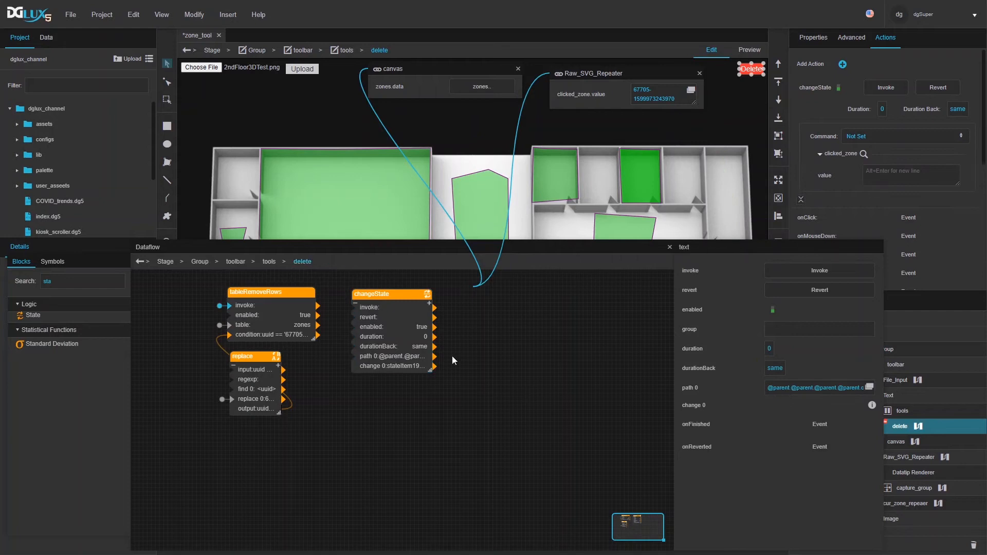
click(371, 327)
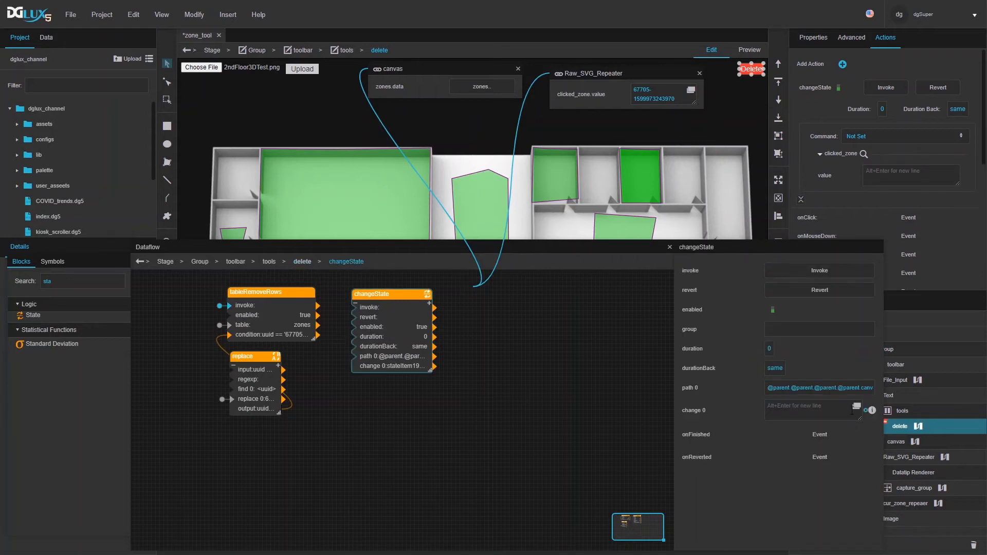
click(872, 410)
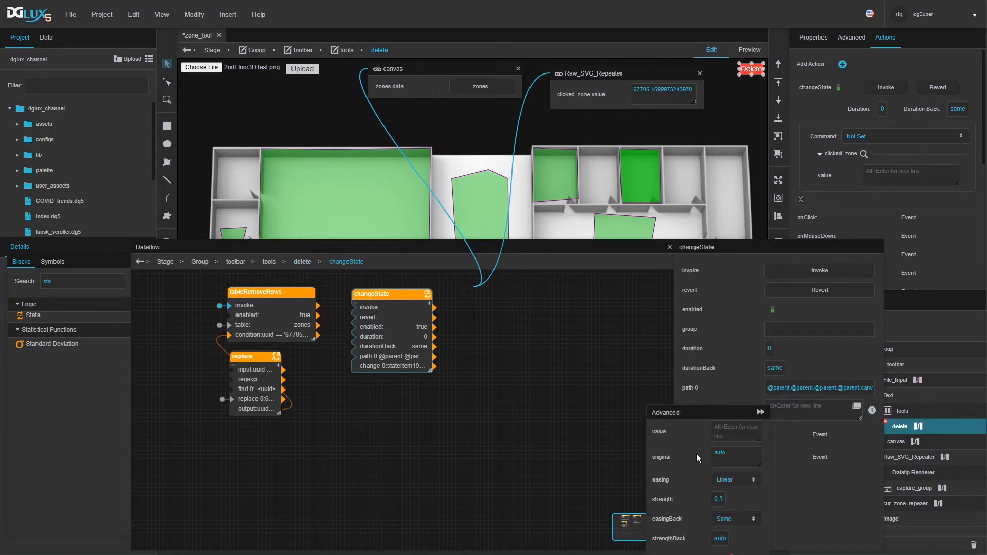
drag(645, 248, 637, 203)
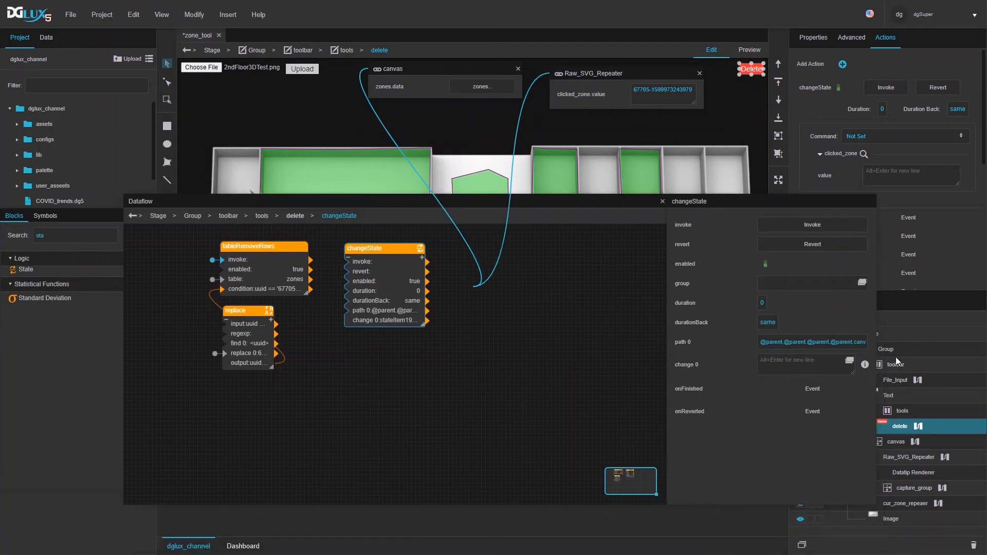
click(866, 365)
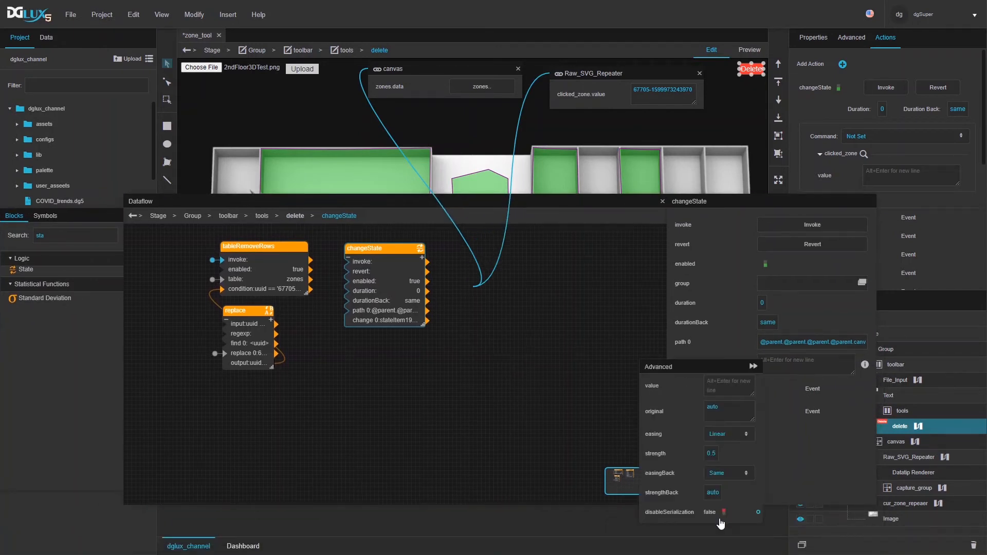
click(576, 289)
- Expose tableRemoveRows' onComplete event, connect it to changeState's invoke, and tidy the block layout
click(296, 265)
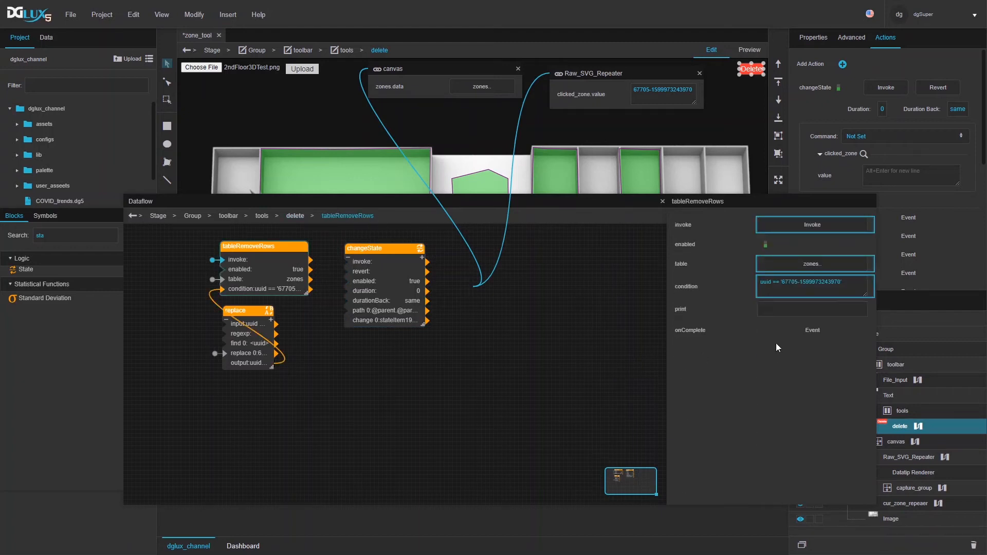
click(869, 330)
drag(310, 299, 335, 260)
drag(242, 310, 239, 318)
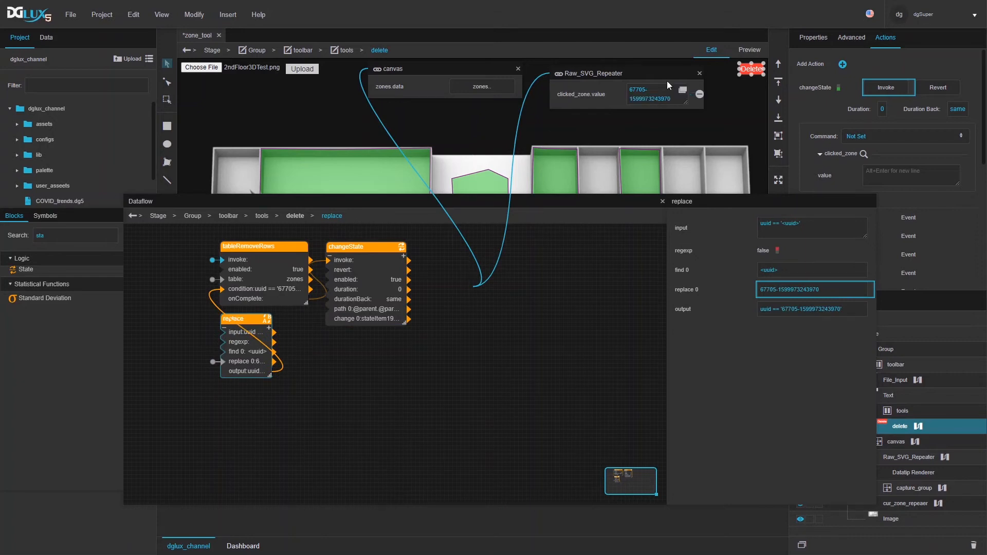
- Close the pinned canvas and Raw_SVG_Repeater bindings, then pin clicked_zone's value from the repeater's dataflow again and reopen the delete dataflow
click(700, 73)
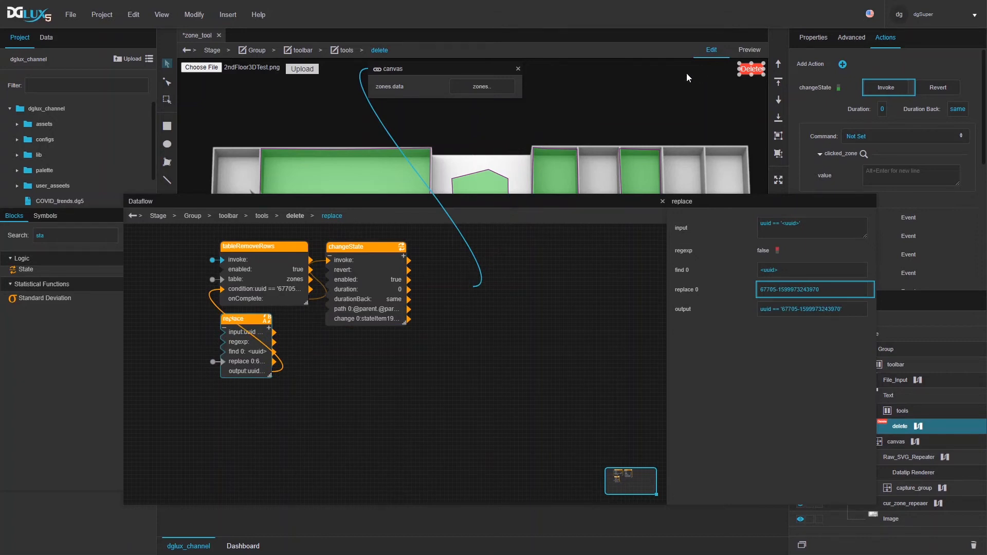
click(517, 69)
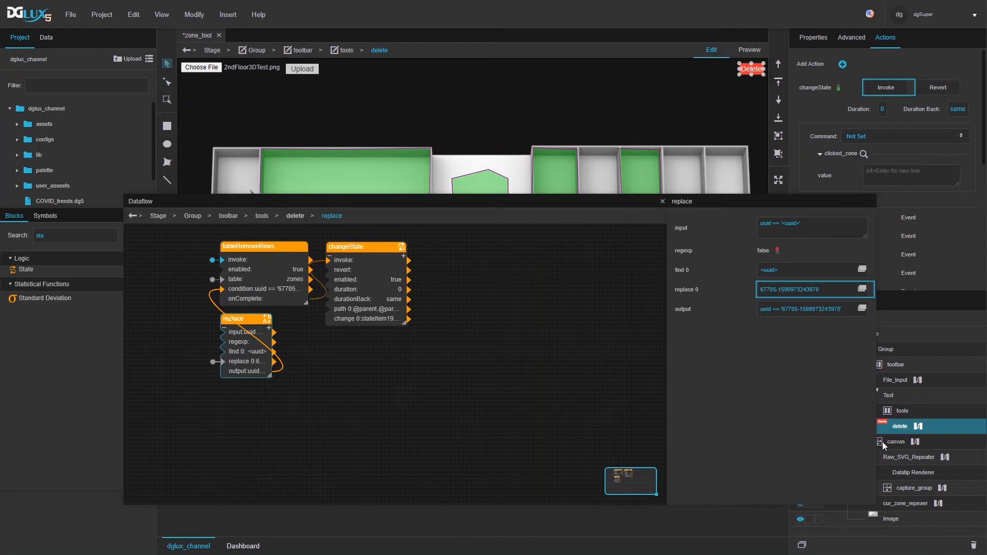
click(939, 458)
click(376, 241)
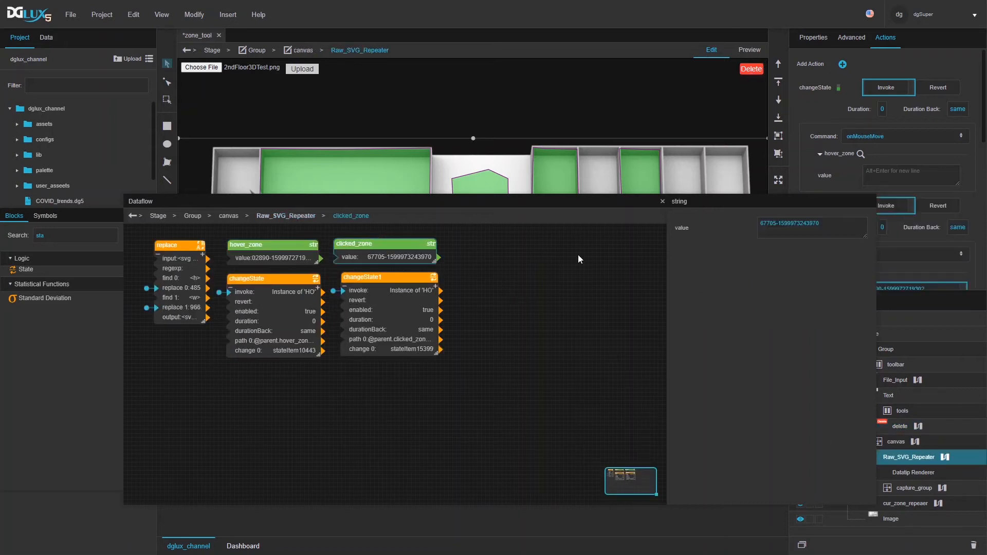
click(870, 230)
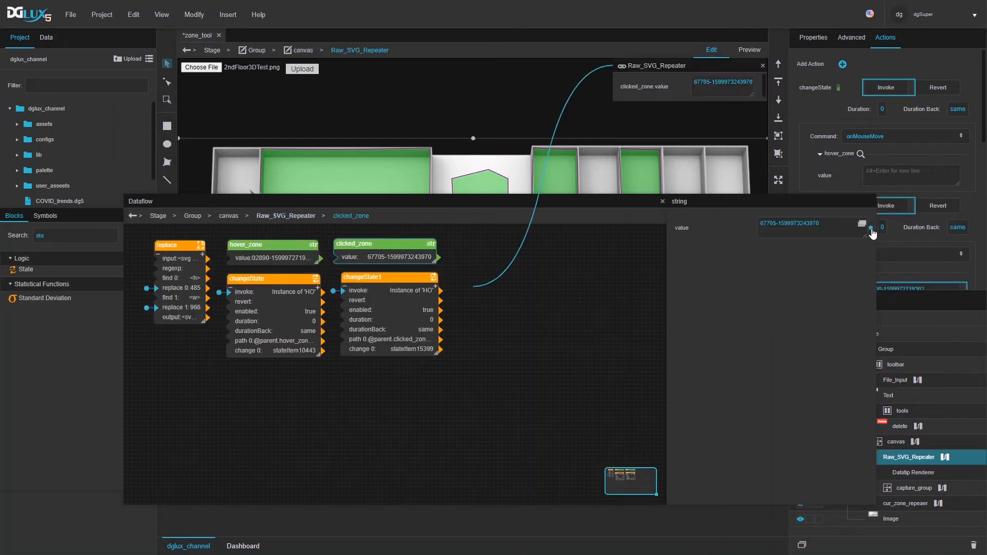
click(662, 202)
double_click(921, 424)
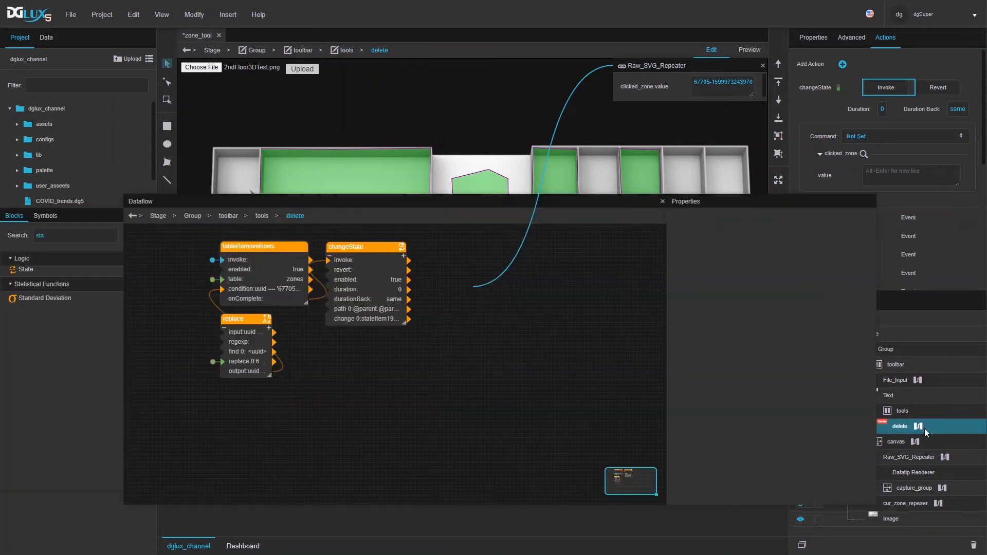
- Add a Length string block below the replace block and bind its input to clicked_zone.value
double_click(39, 235)
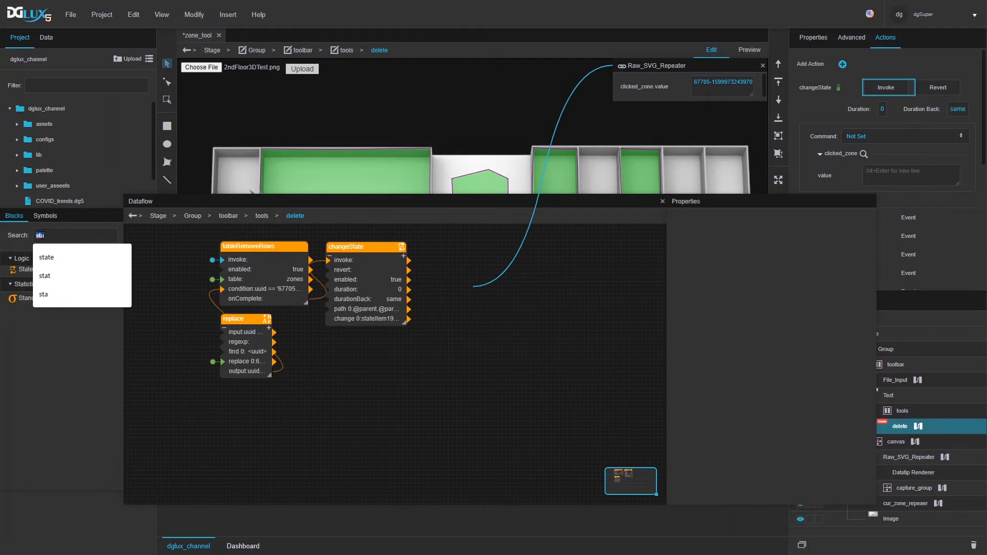
text(len)
drag(15, 278, 179, 390)
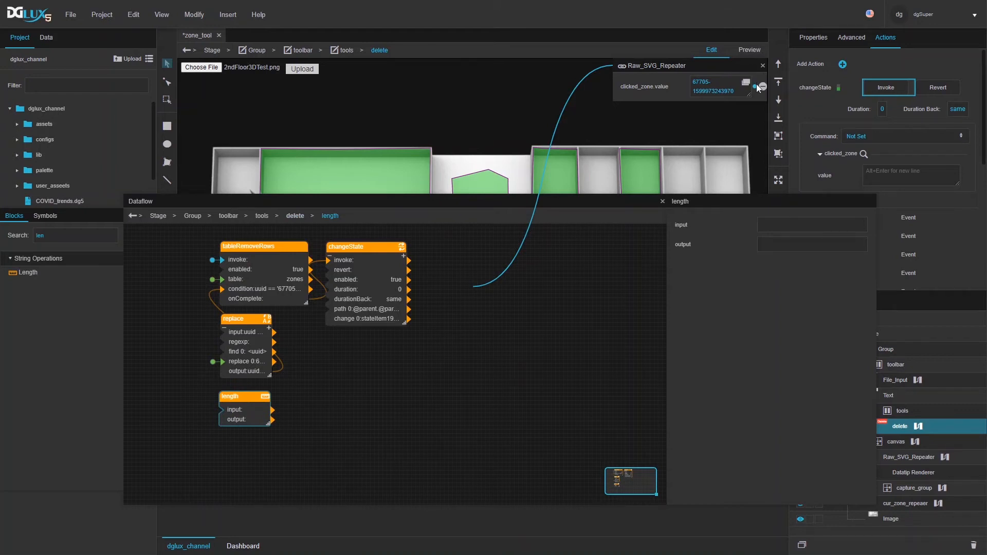
drag(763, 86, 789, 229)
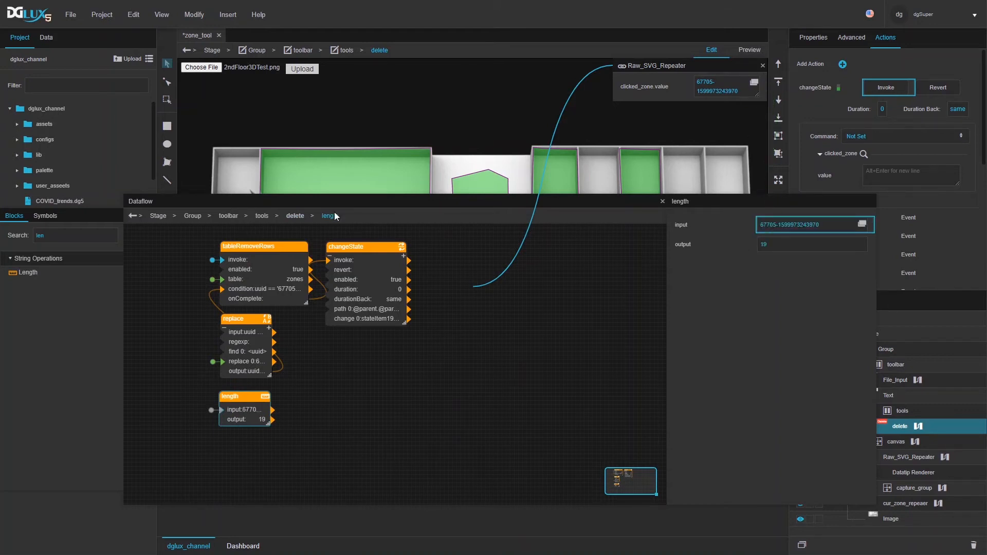
- Add an If logic block beside the length block and connect length's output to its input 0
click(79, 240)
text(if)
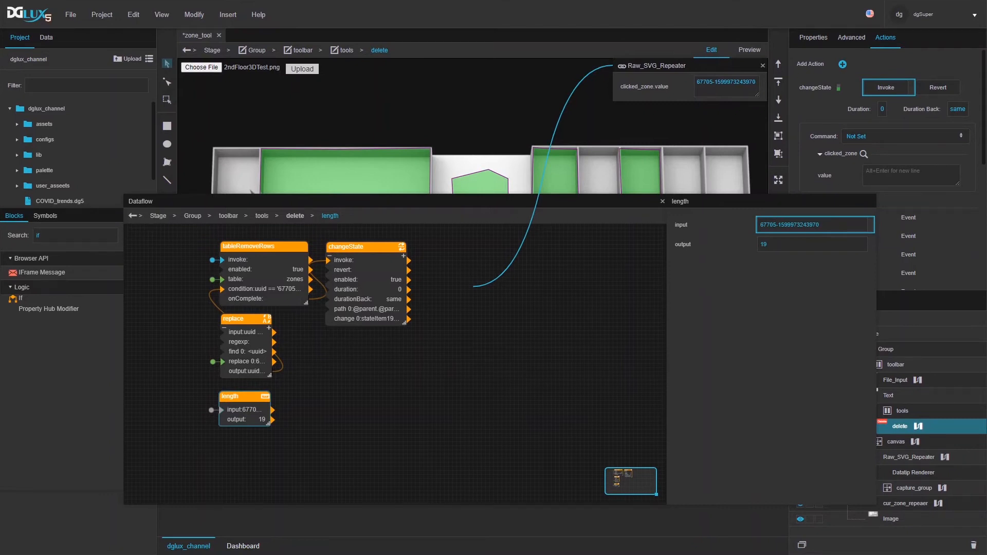
drag(21, 304, 296, 396)
drag(261, 424, 286, 424)
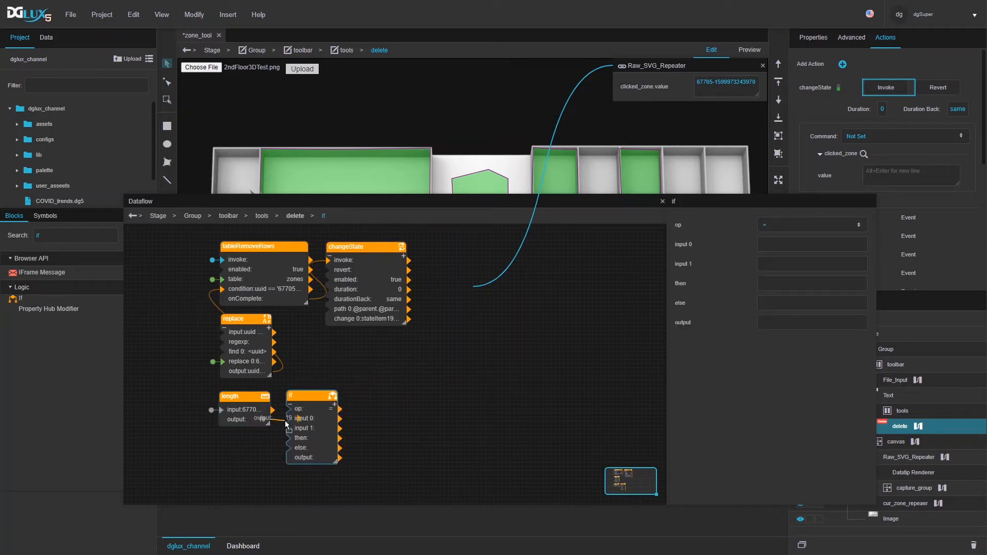
- Configure the If block with operator >, input 1 as 0, then as true and else as false
click(800, 226)
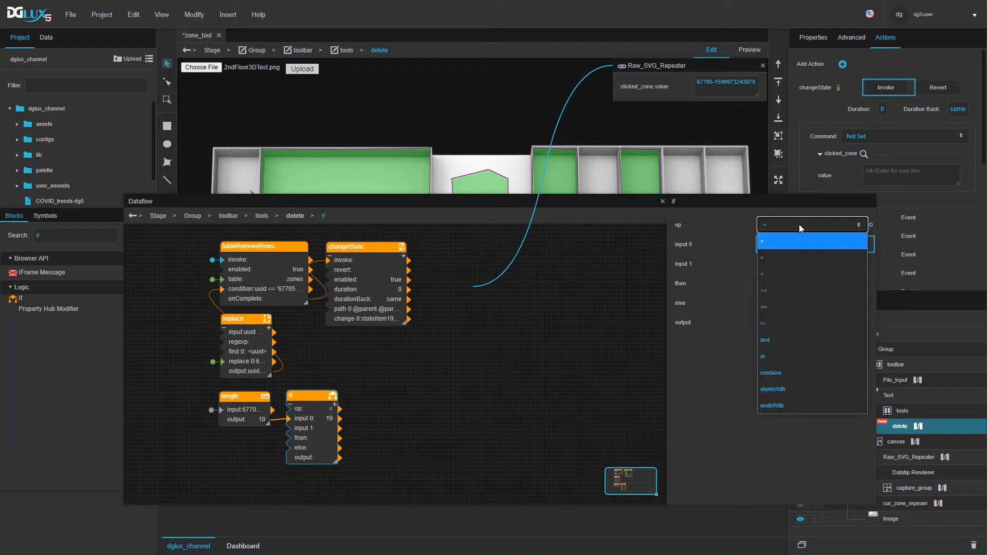
click(775, 259)
click(774, 262)
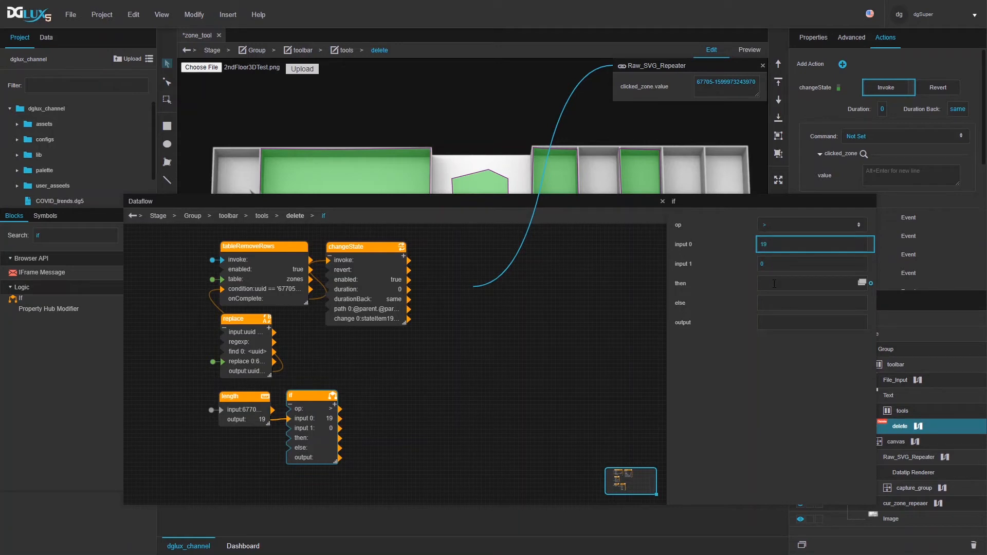
key(Tab)
text(false)
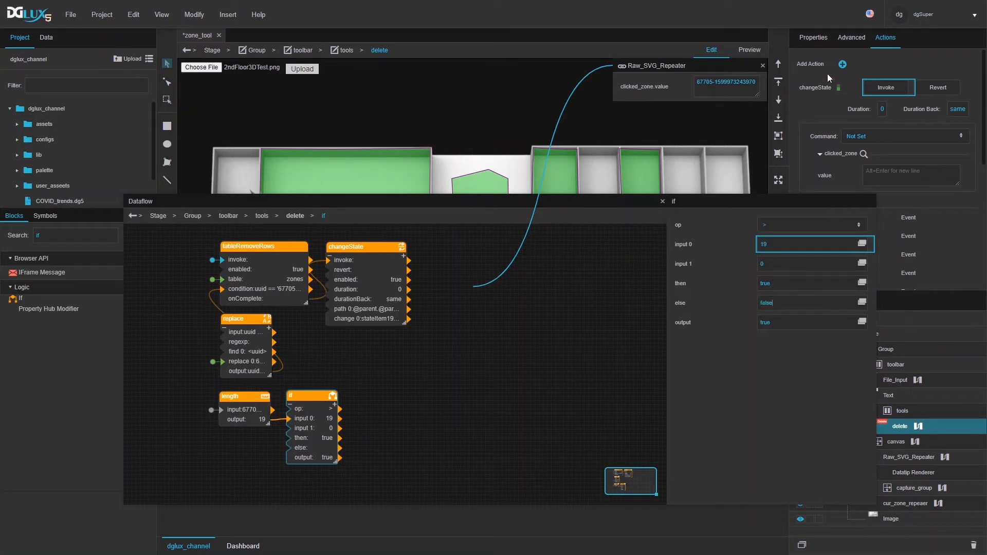
- Expand the delete button's extra visibility properties and bind its Display property to the If block's output
click(812, 37)
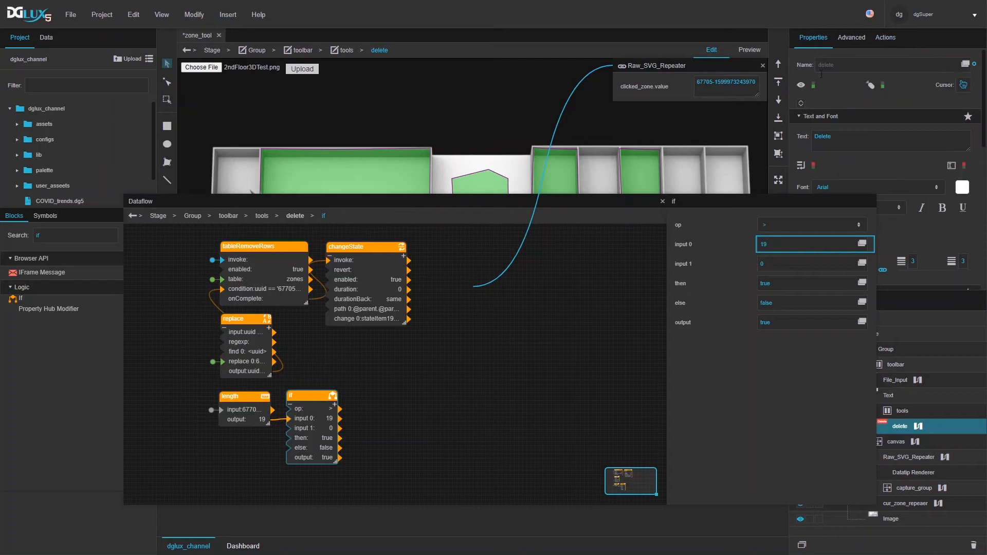
click(801, 103)
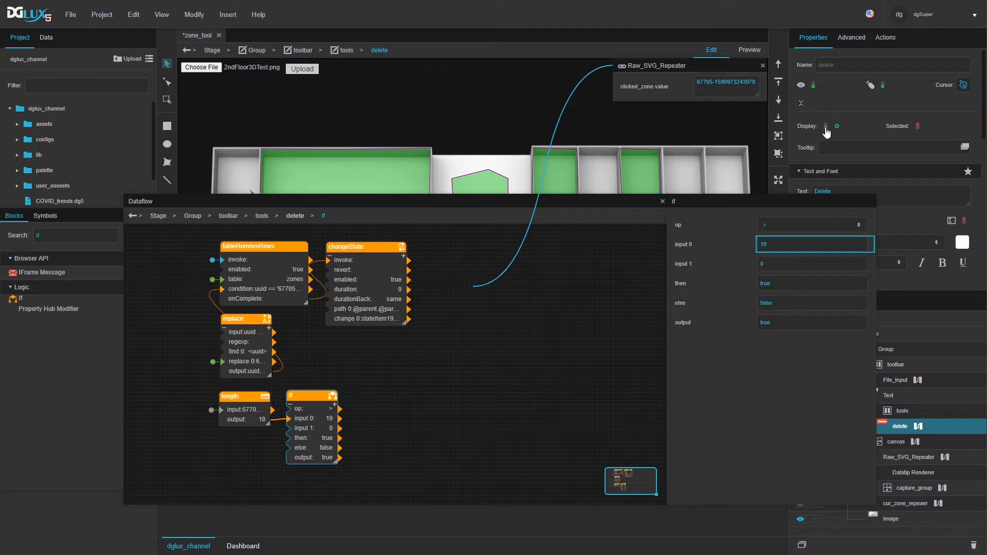
drag(730, 70, 700, 97)
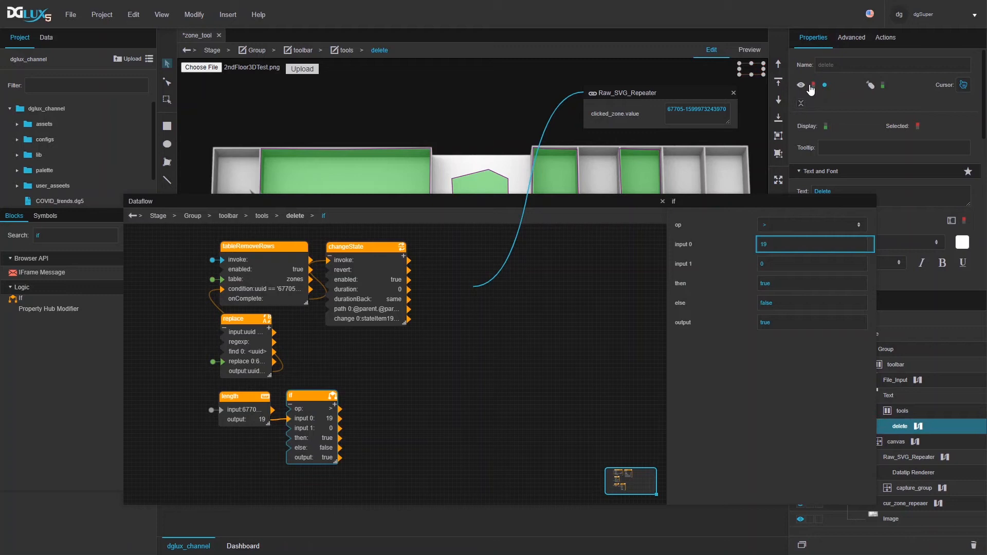
click(811, 86)
click(814, 86)
click(825, 127)
click(824, 128)
drag(872, 322, 818, 128)
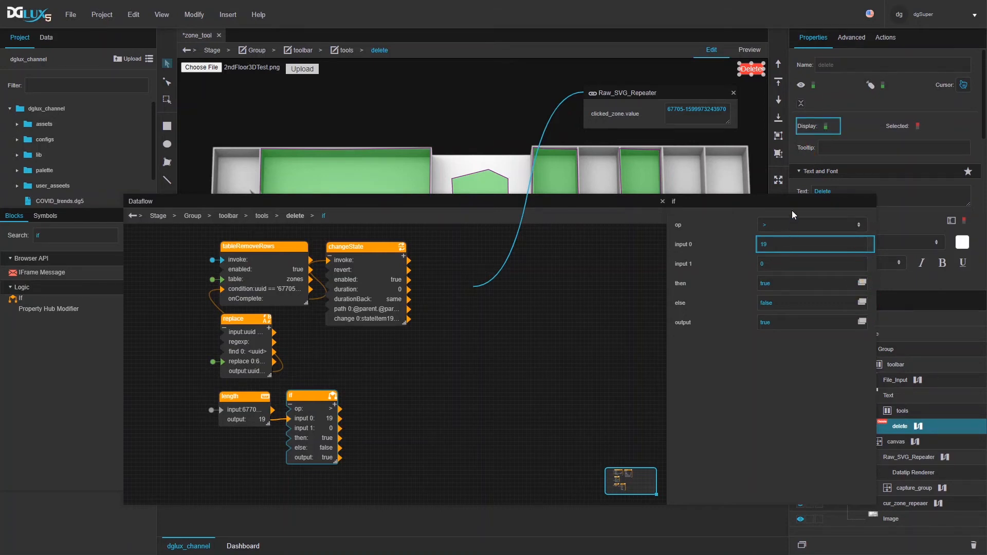
- Switch the page to preview and close the dataflow window and the pinned Raw_SVG_Repeater binding
click(749, 50)
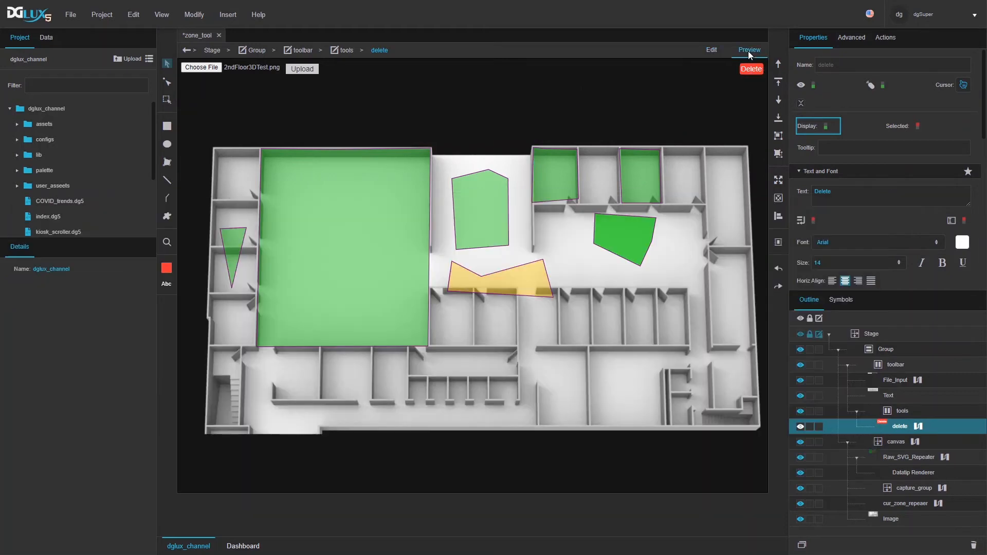
click(749, 54)
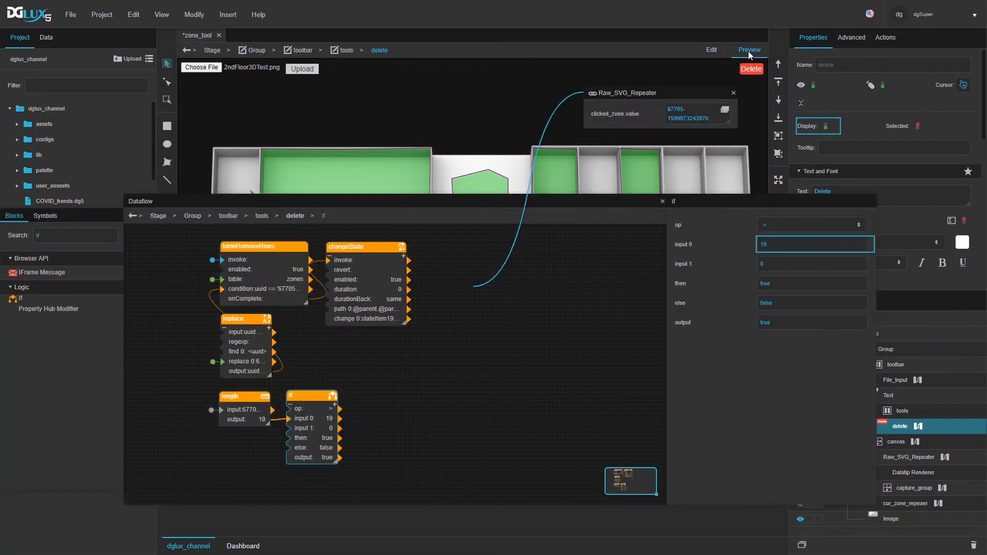
click(662, 201)
click(733, 94)
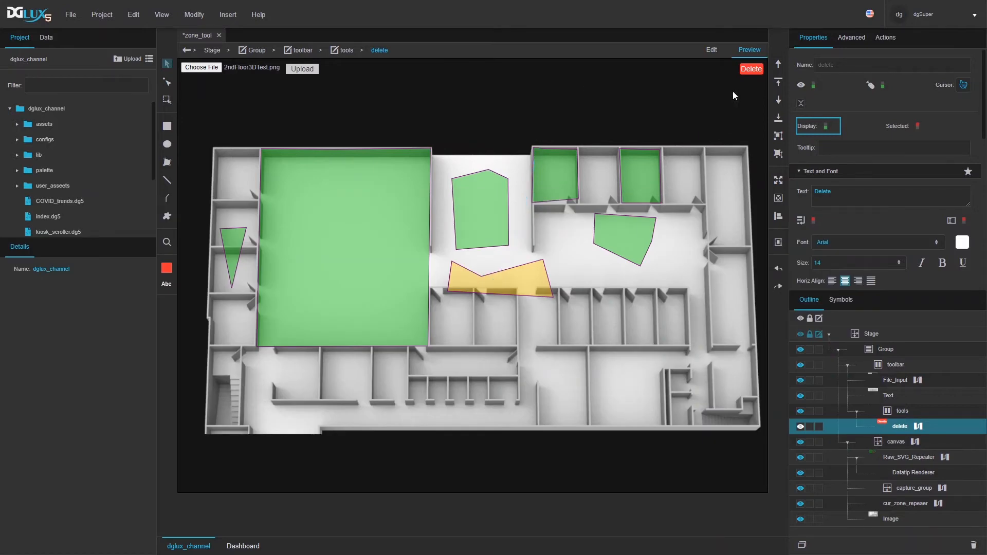
- Test the Delete button by removing the five-sided zone and the notched zone below it from the floor plan
click(483, 193)
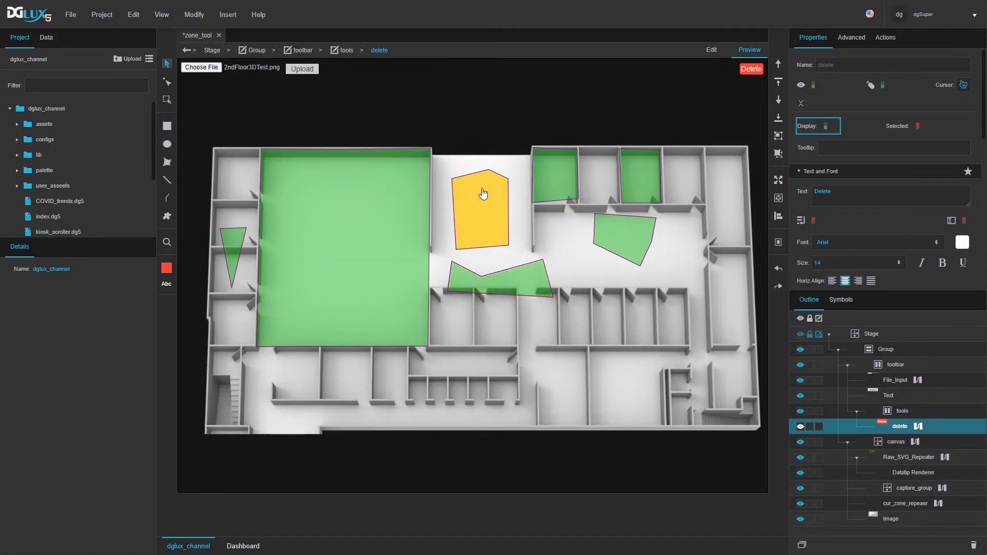
click(743, 75)
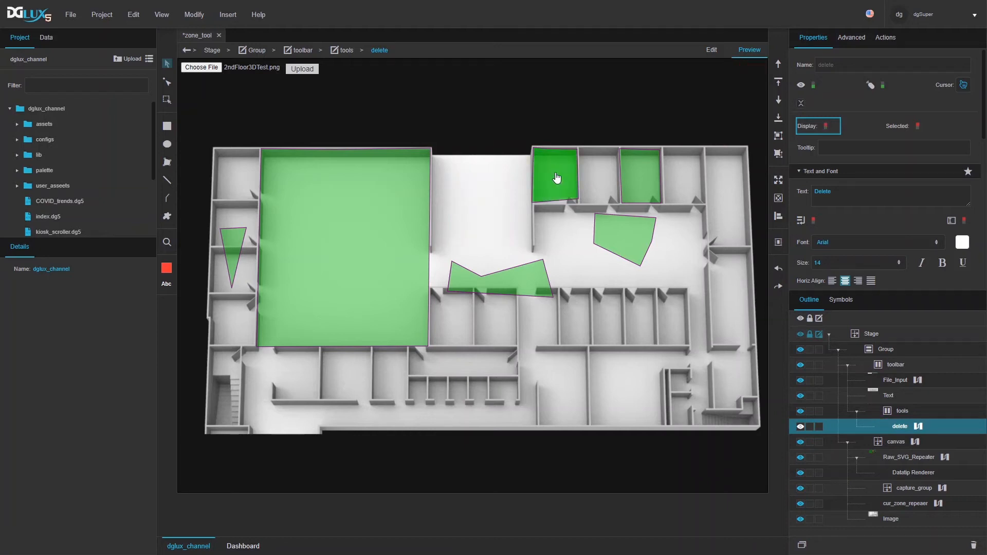
click(521, 280)
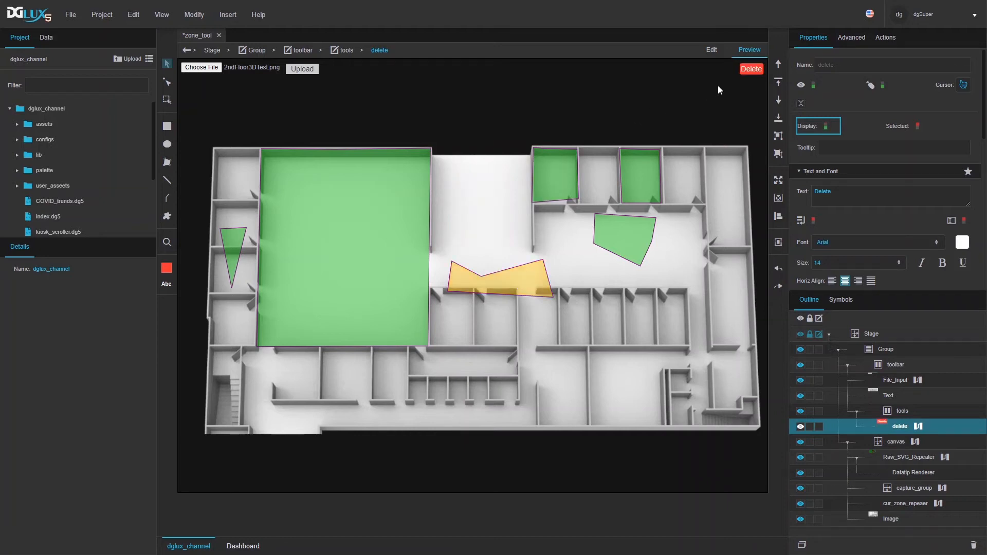
click(749, 77)
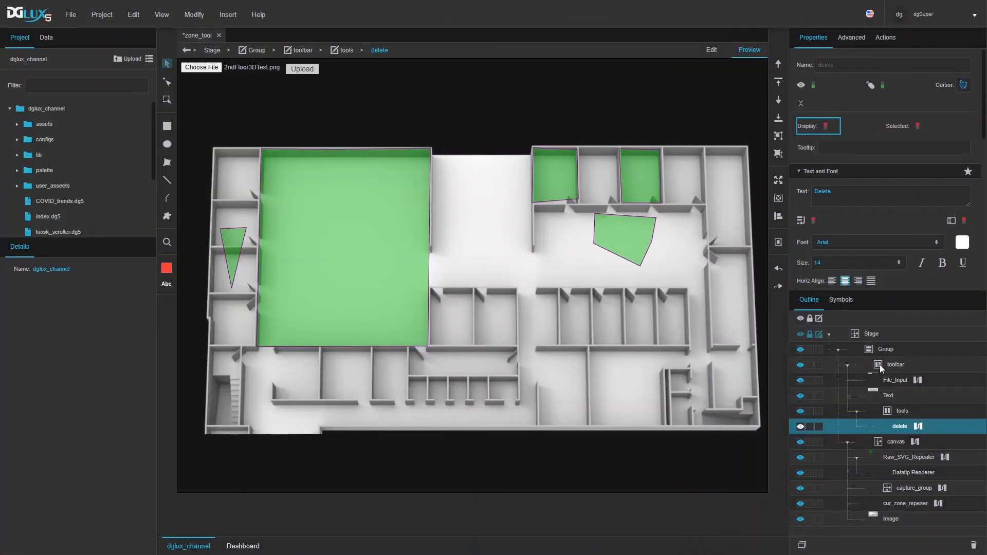
- Insert a new Group component directly under the Stage and return to edit mode
right_click(872, 334)
mouse_move(907, 344)
mouse_move(841, 343)
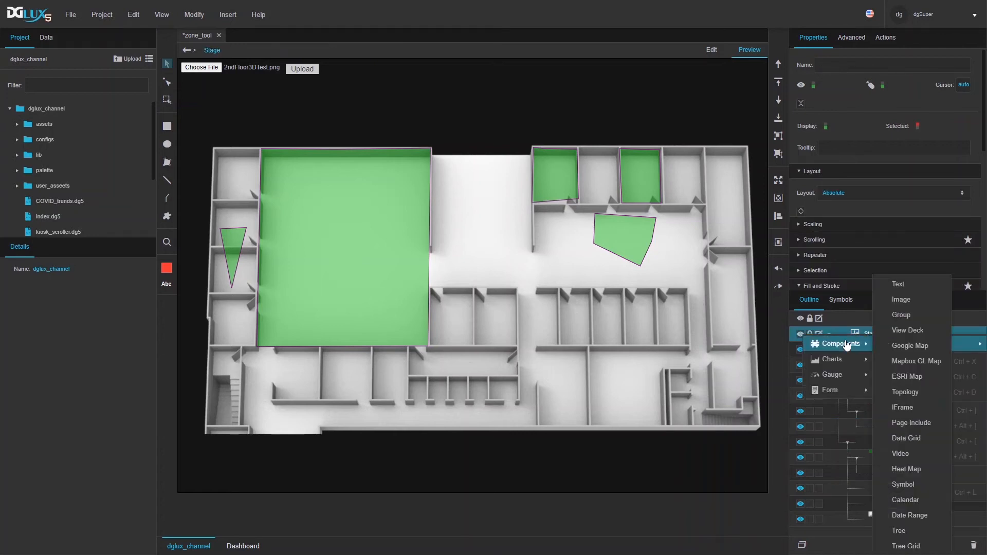
click(899, 321)
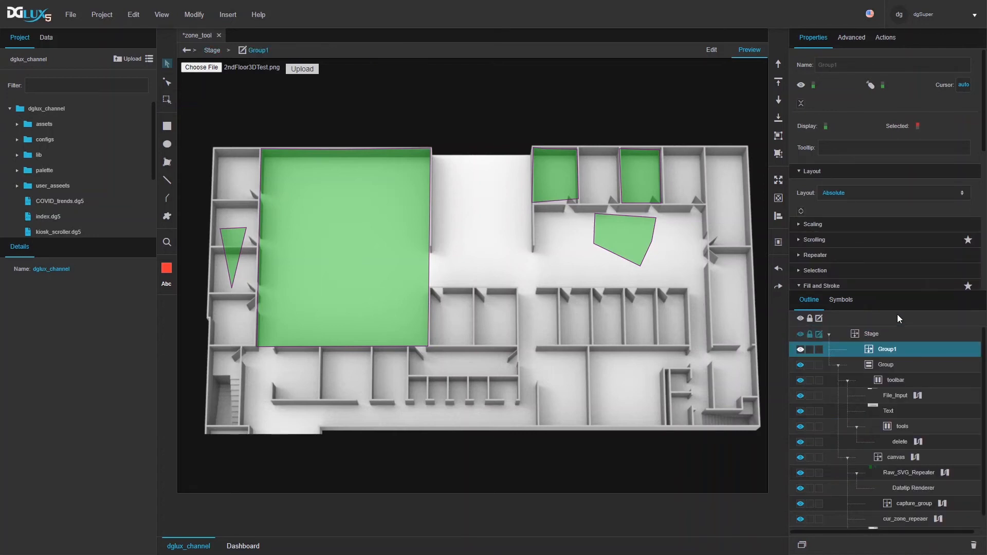
click(711, 50)
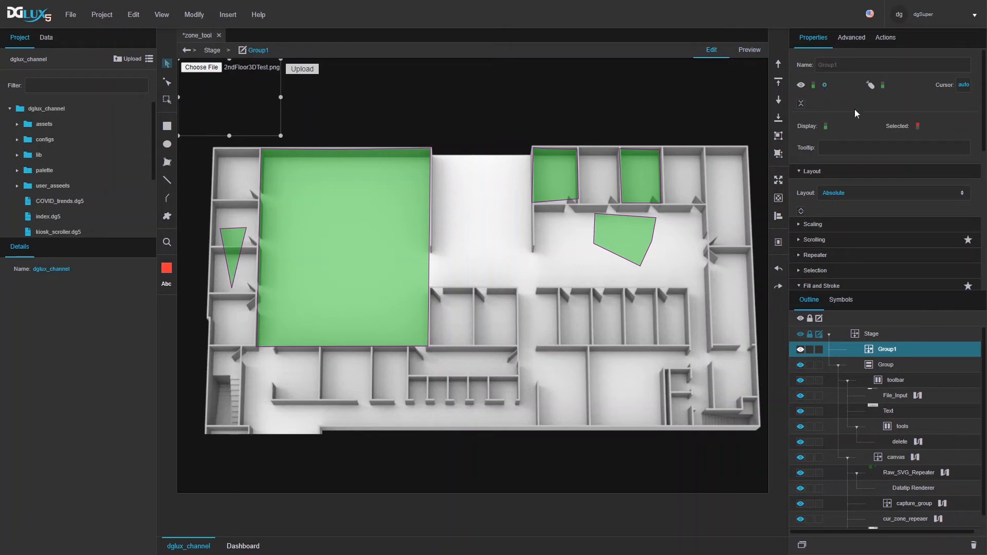
- Set the new Group1's width to 300 px and height to 250 px
scroll(884, 149, down, 4)
scroll(859, 186, down, 3)
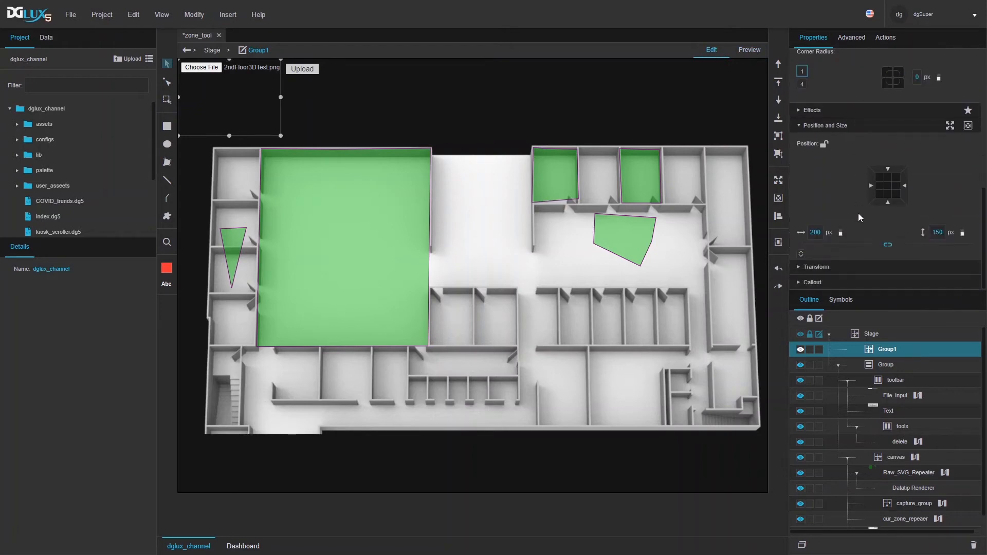
drag(815, 232, 827, 183)
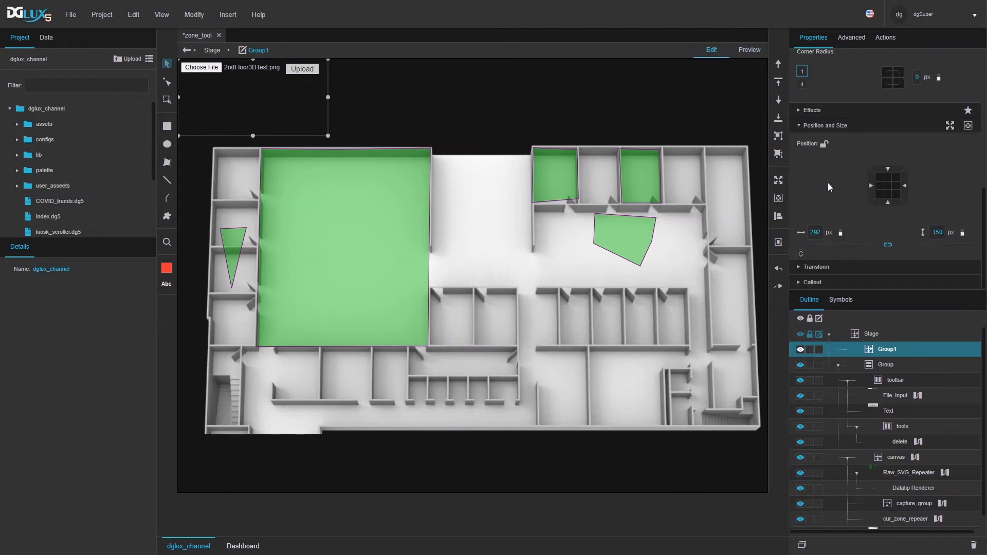
click(816, 228)
text(300)
key(Tab)
text(250)
key(Tab)
- Give Group1 a solid white #ffffff fill
scroll(857, 199, up, 5)
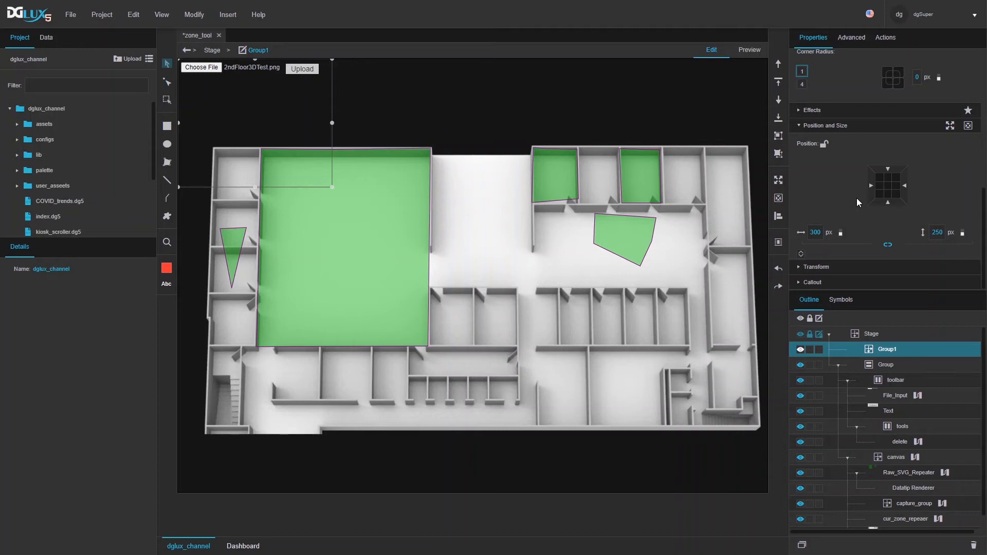
click(847, 198)
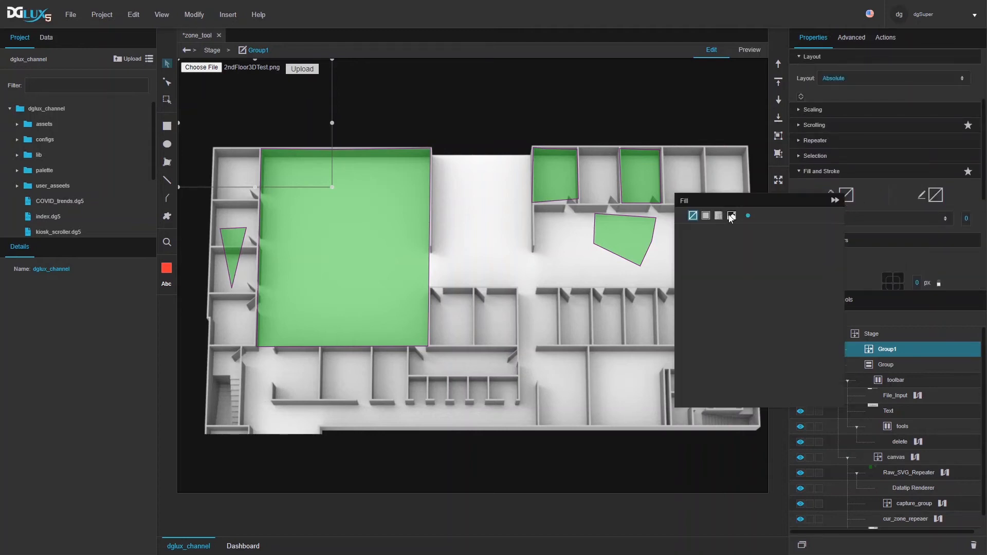
click(706, 216)
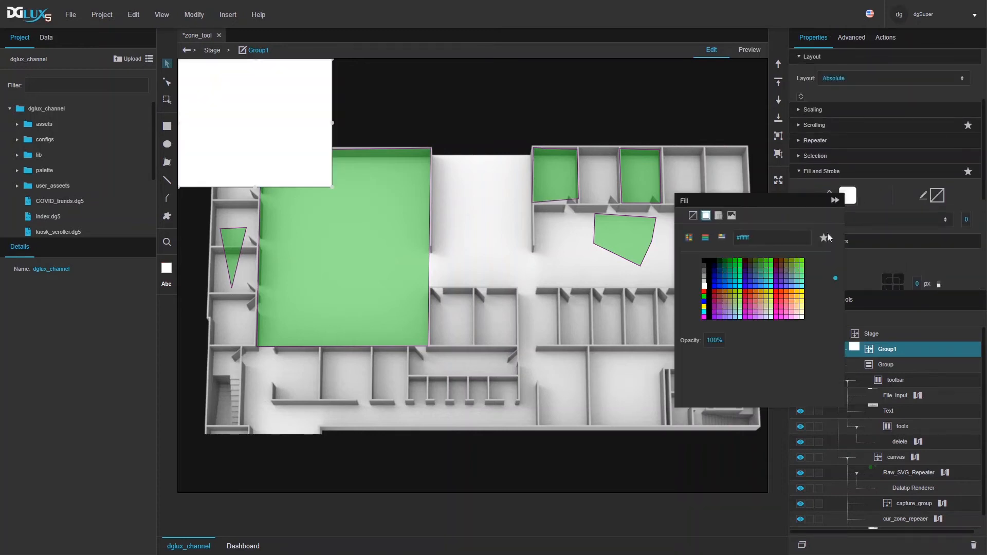
- Add a box shadow to Group1 and set the shadow color to black #000000
scroll(924, 201, down, 3)
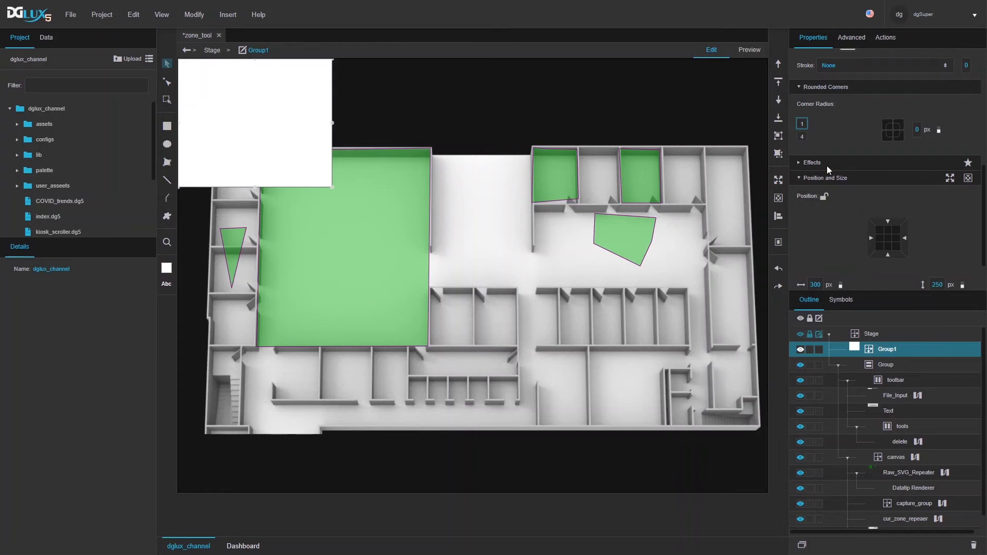
click(812, 163)
click(842, 205)
click(855, 209)
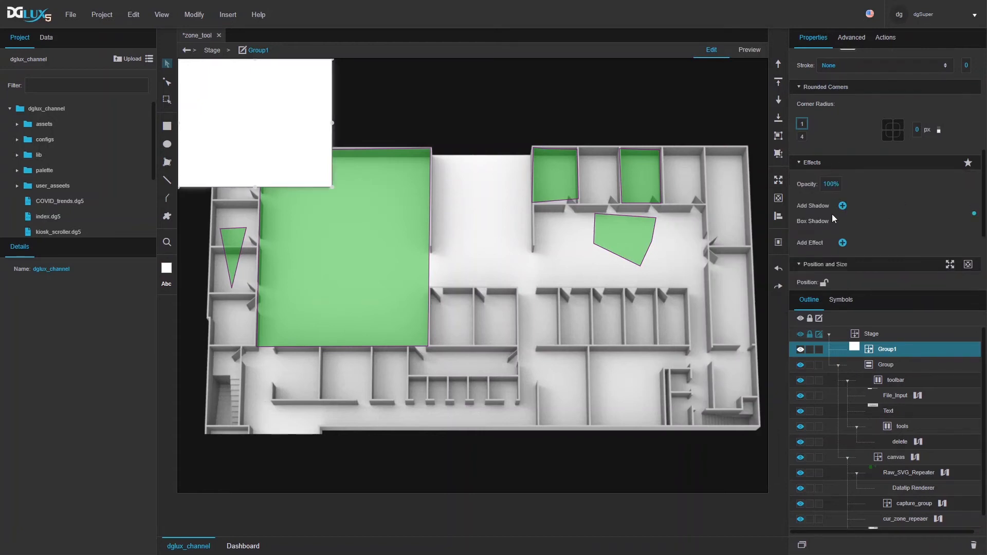
click(811, 221)
click(906, 245)
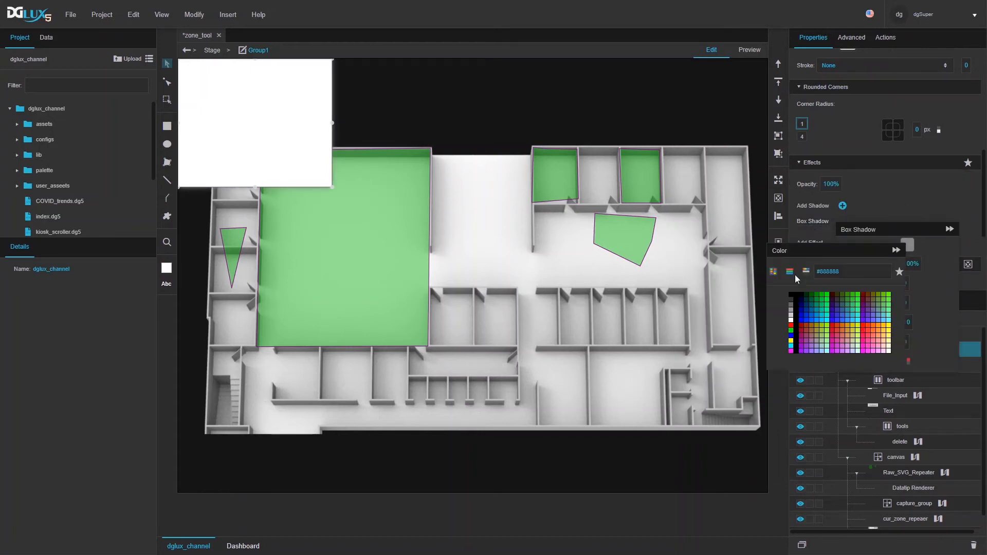
click(791, 296)
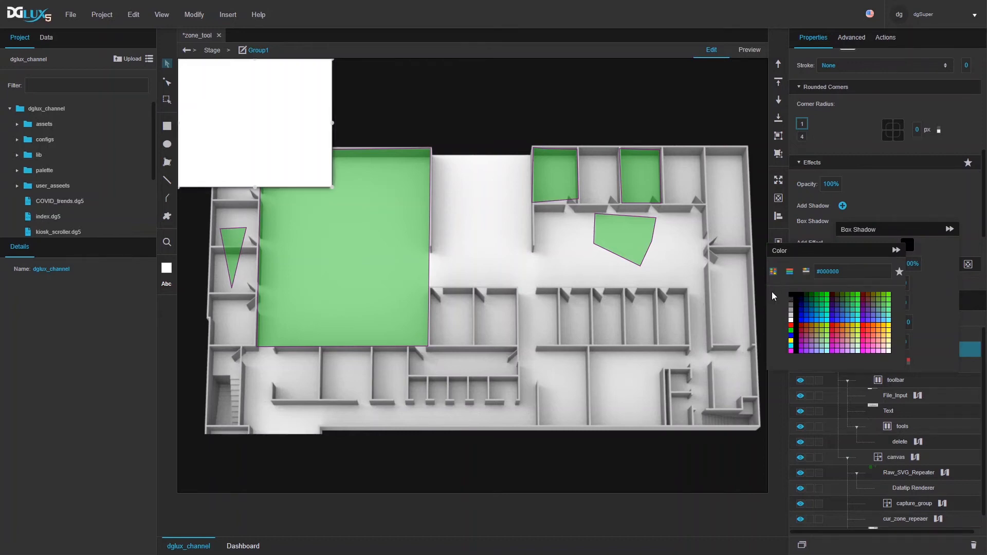
- Set Group1's corner radius to 6 px
scroll(907, 175, down, 1)
click(914, 78)
click(916, 78)
text(6)
key(Return)
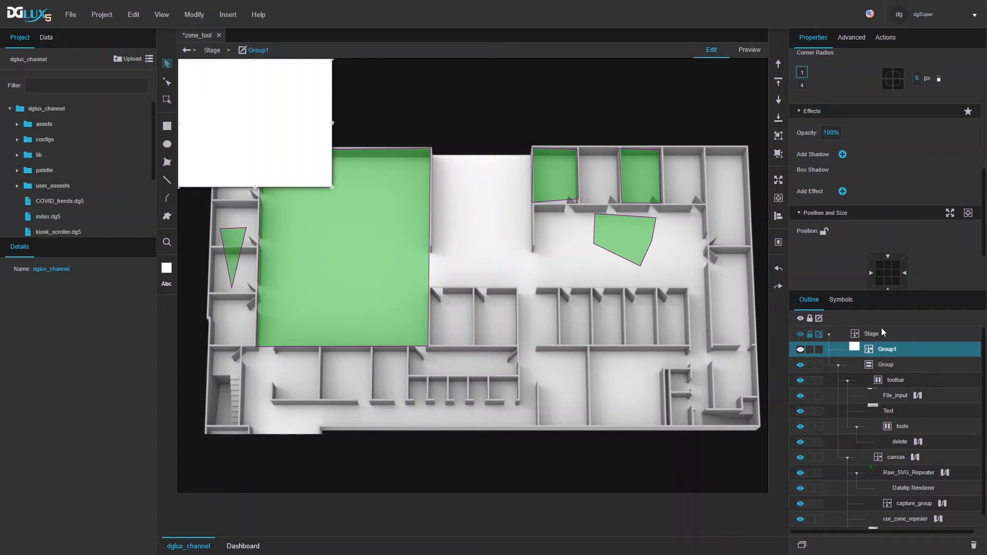
- Convert Group1 to a symbol named zone_data
right_click(886, 349)
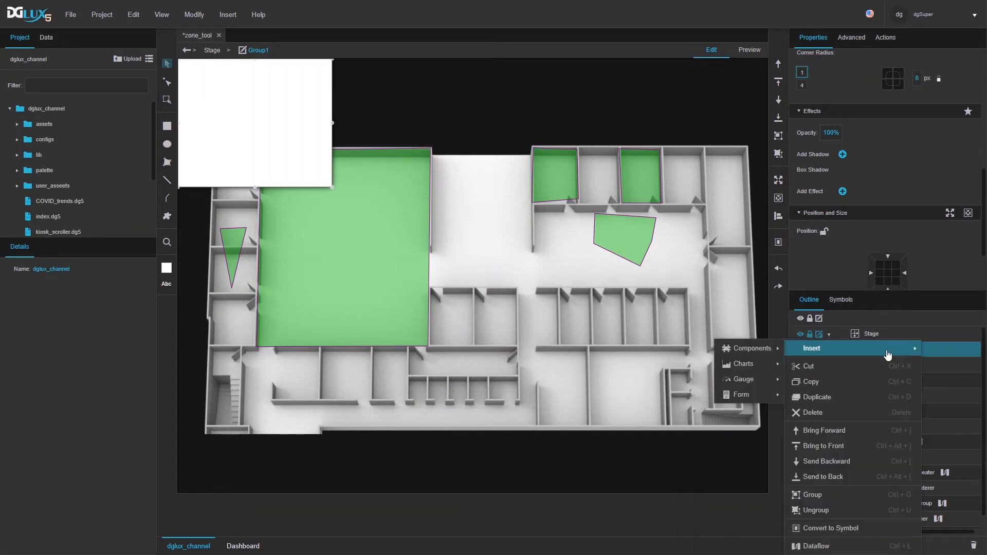
click(837, 530)
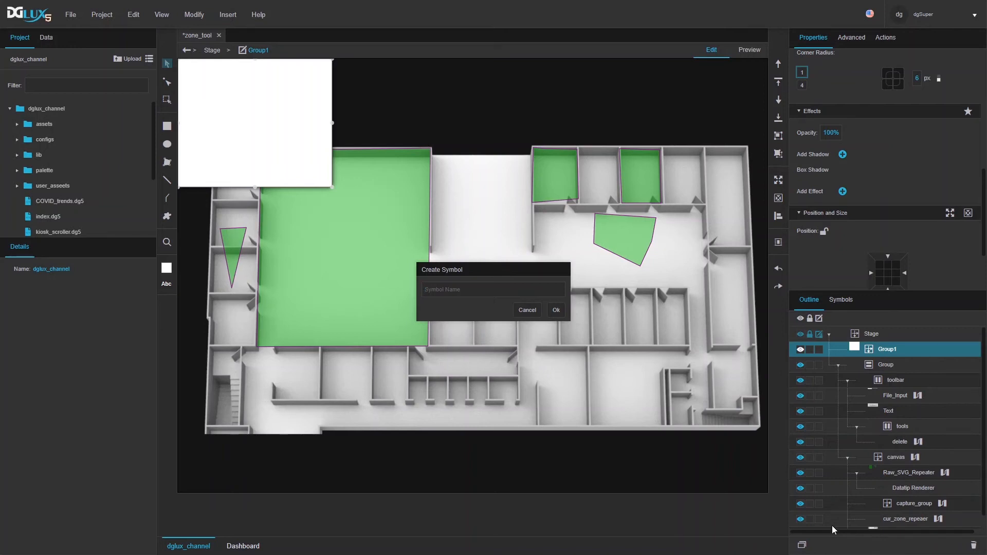
text(zone_data)
click(556, 309)
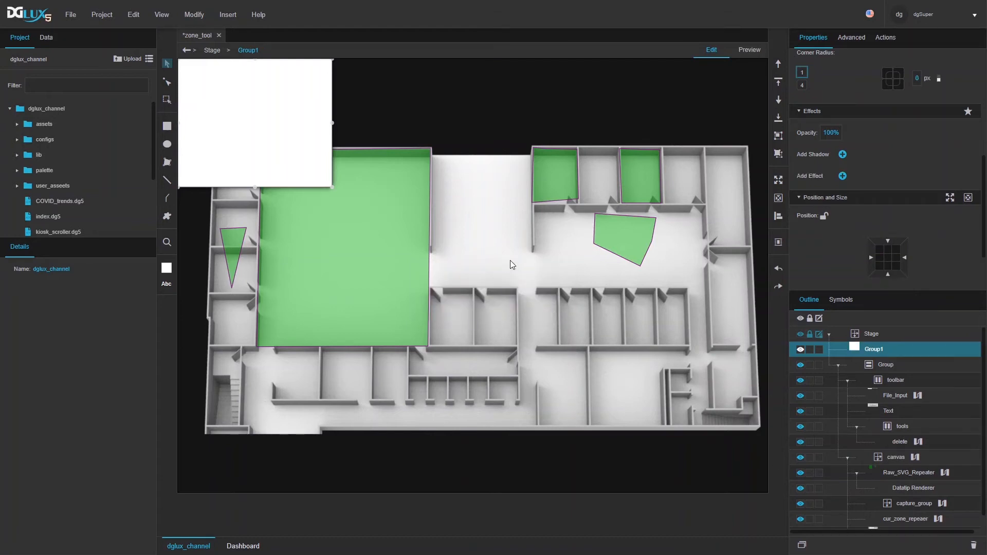
- Open the zone_data symbol for editing and set its group's layout to Vertical
double_click(277, 127)
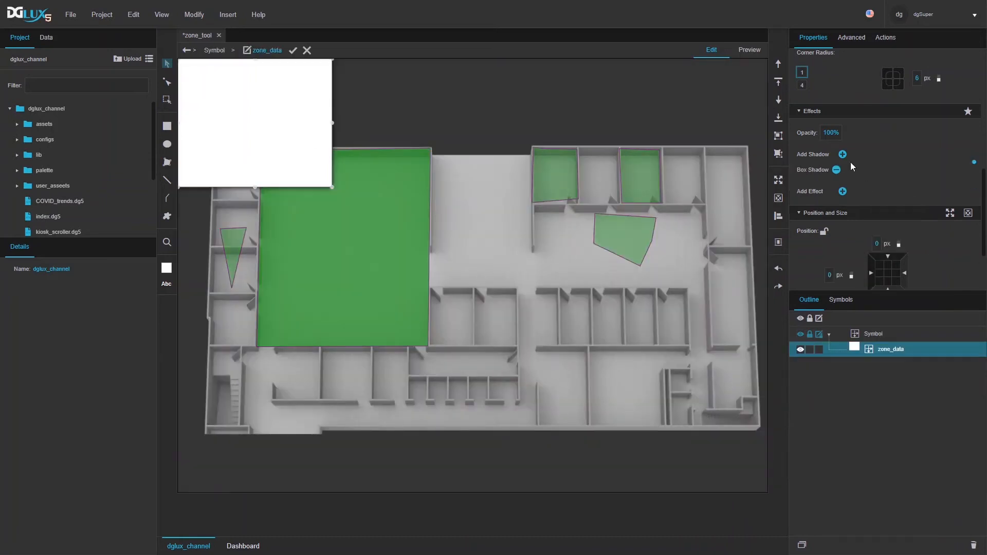
scroll(856, 155, up, 5)
scroll(860, 148, up, 1)
click(851, 189)
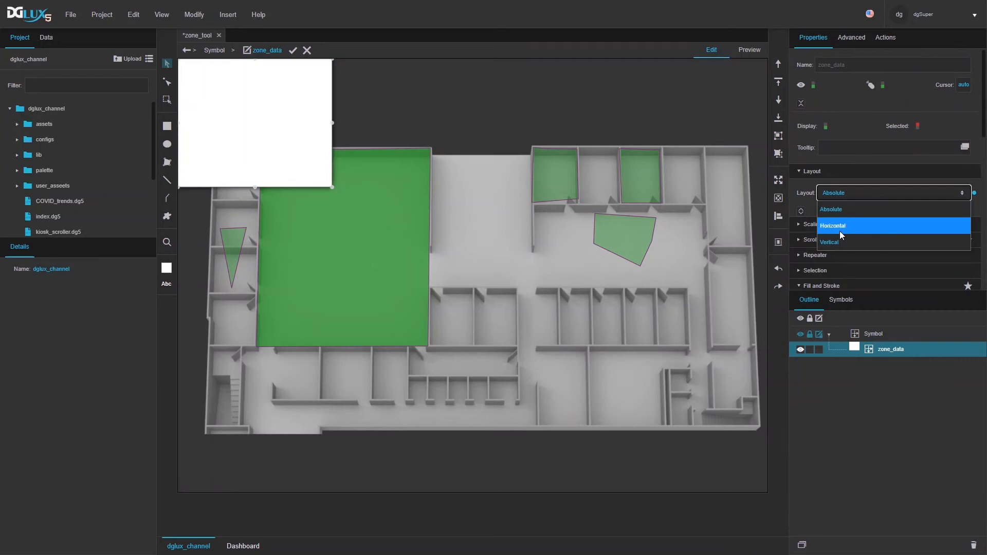
click(840, 230)
- Insert a group component inside zone_data and stretch it to fill its parent
right_click(879, 353)
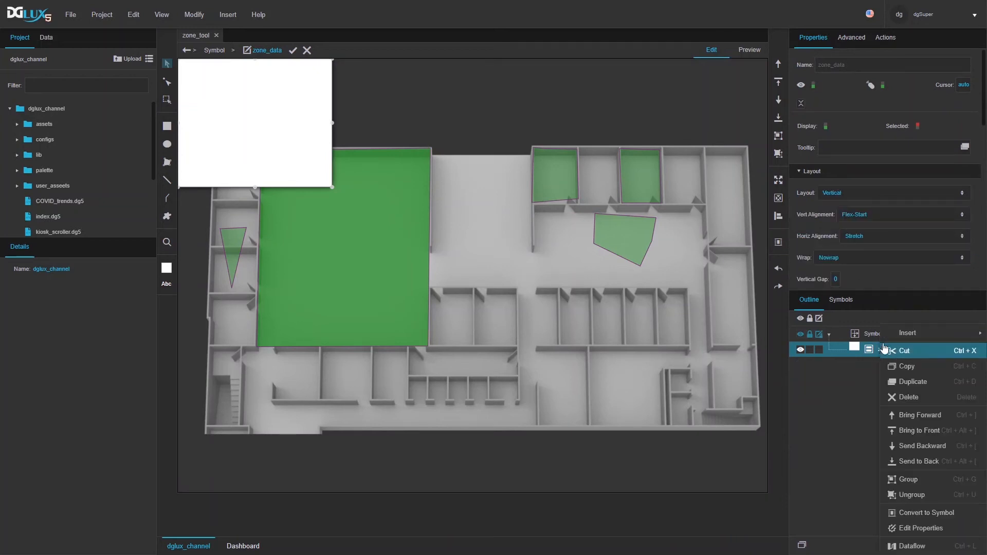
mouse_move(912, 334)
mouse_move(876, 334)
click(906, 315)
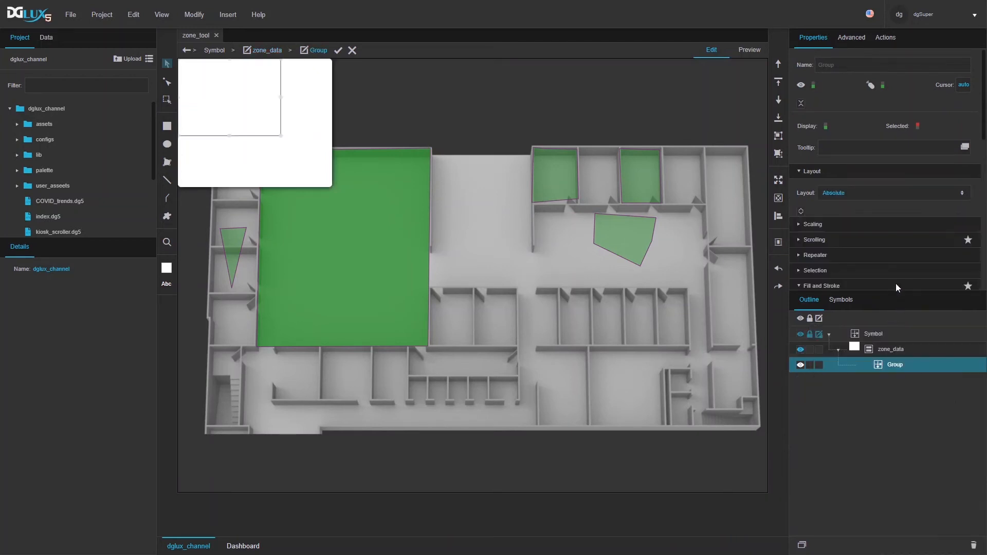
click(777, 179)
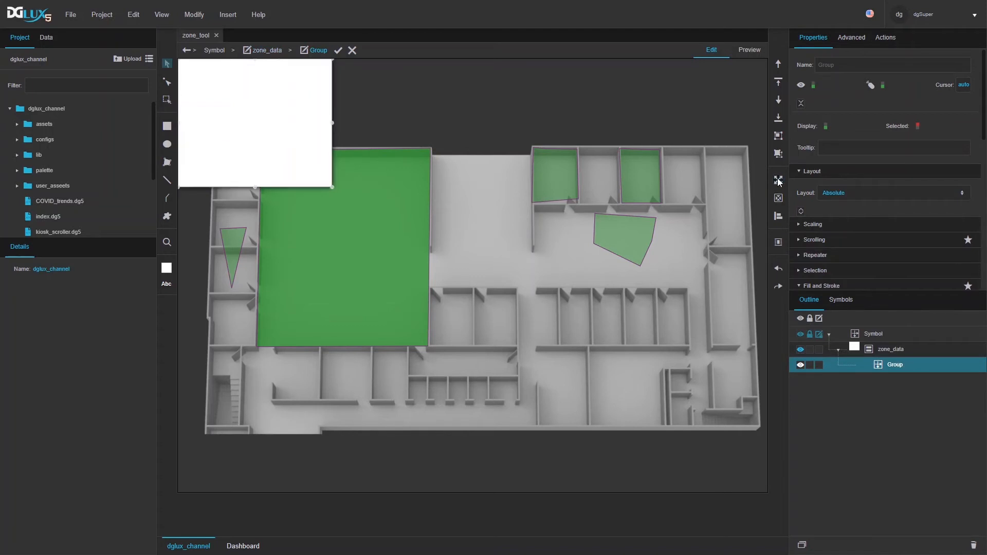
- Set the new group's height to 30 px and its Flexsize shrink value to 0
scroll(874, 194, down, 5)
scroll(913, 239, down, 2)
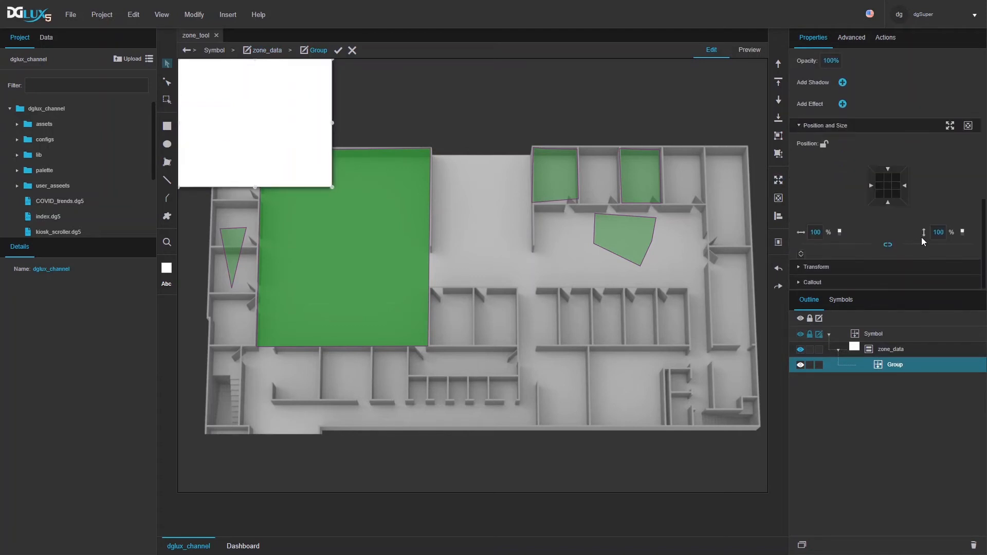
click(960, 233)
click(935, 232)
text(30)
key(Return)
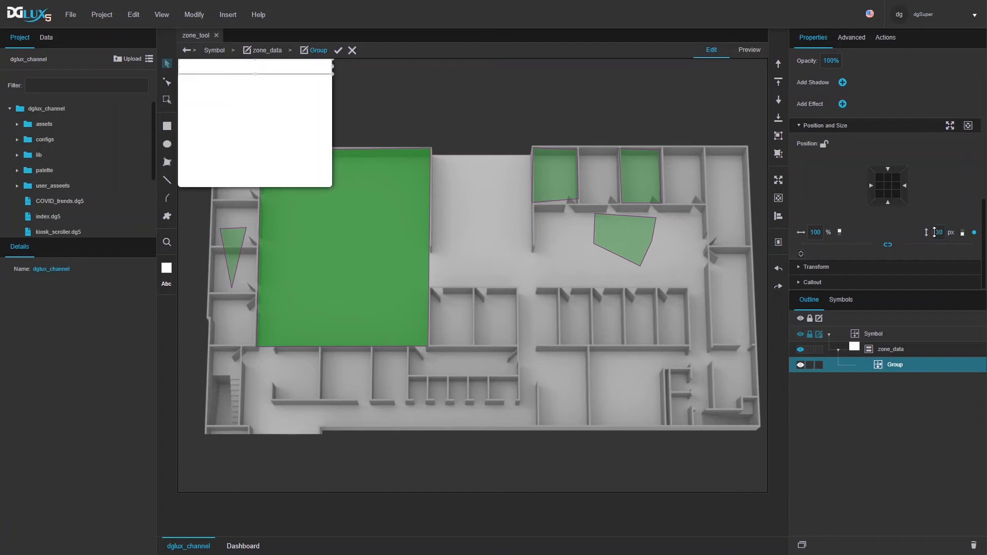
click(801, 253)
drag(969, 277, 959, 268)
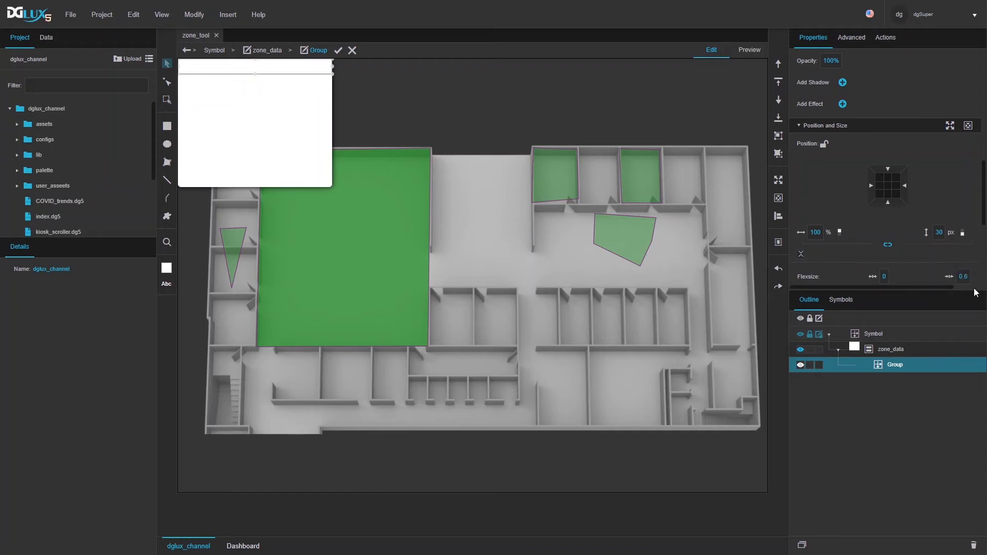
click(960, 278)
text(0)
key(Return)
- Rename the group inside zone_data to header and set its layout to Horizontal
double_click(902, 362)
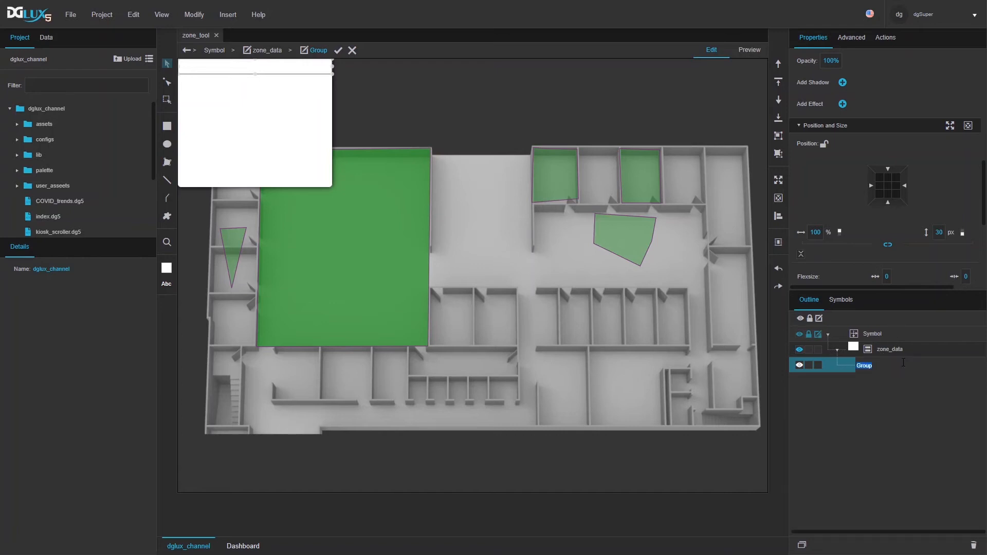
text(header)
key(Return)
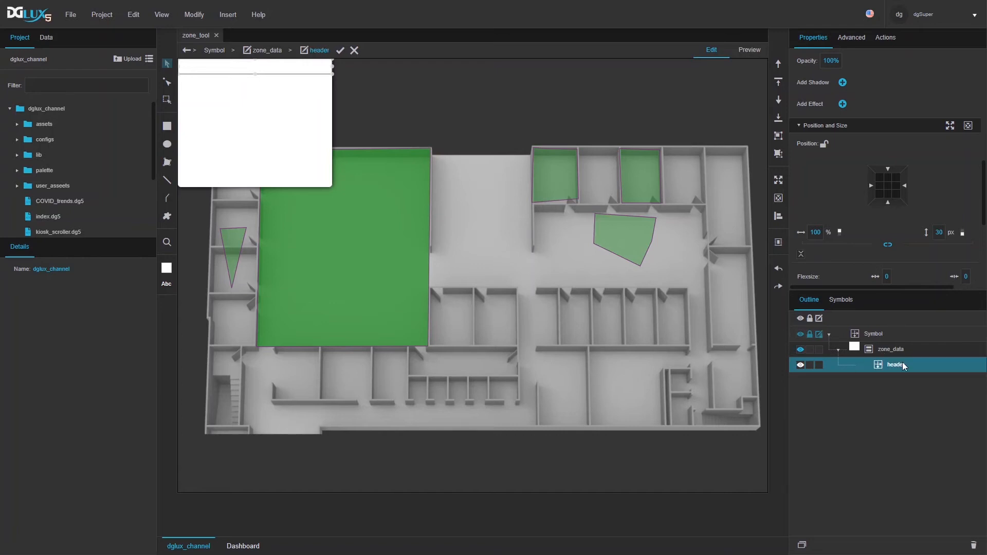
scroll(915, 119, up, 10)
click(834, 194)
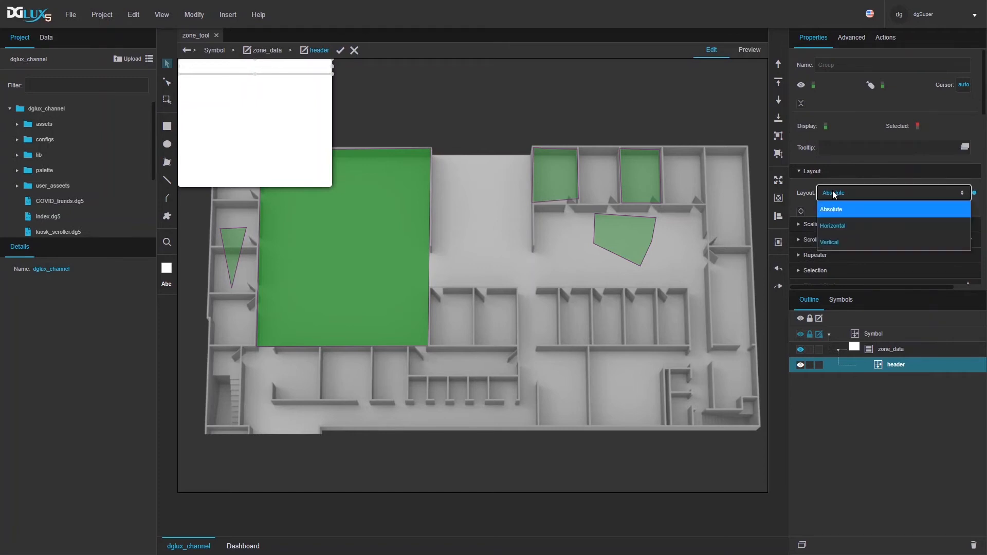
click(829, 224)
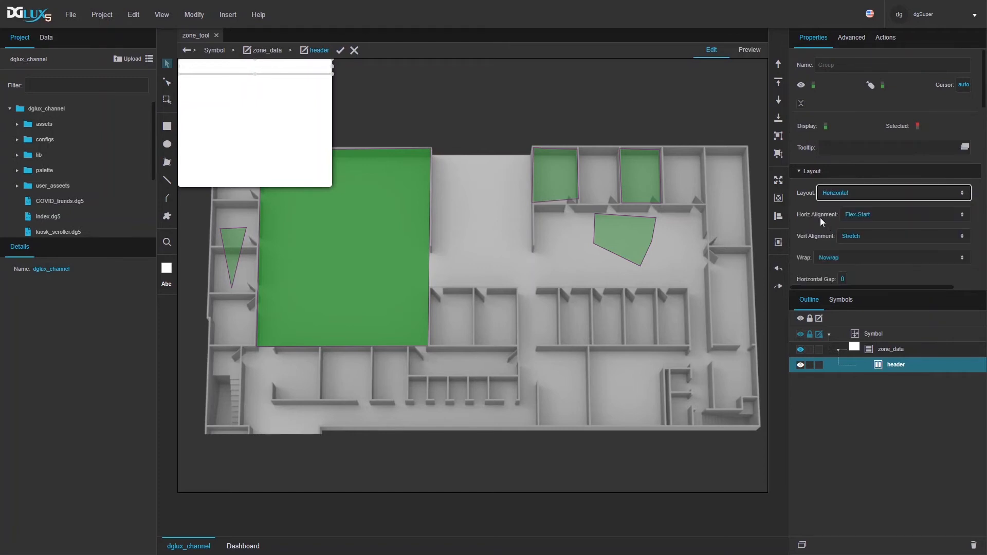
- Insert a Text component inside the header group and stretch it to fill the header
scroll(874, 274, down, 3)
right_click(889, 366)
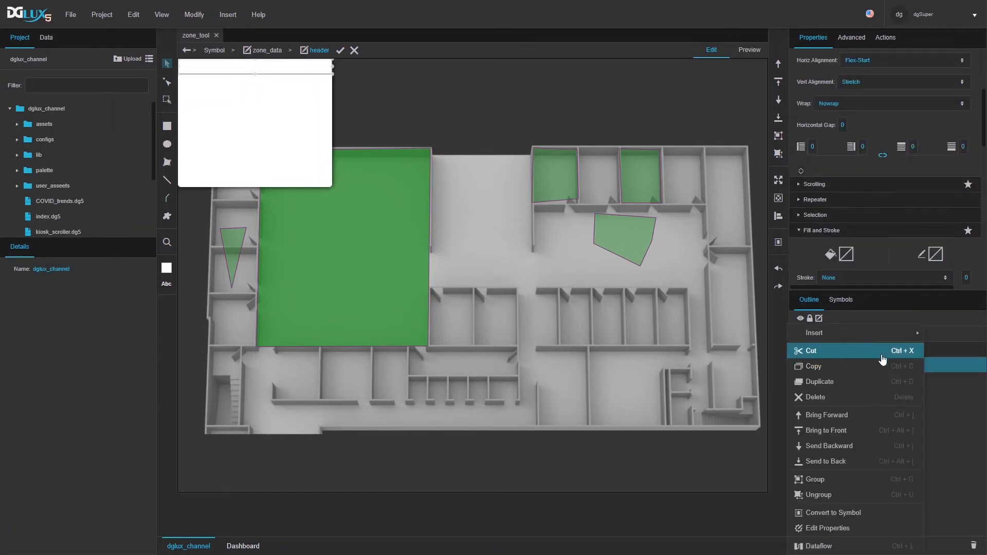
mouse_move(859, 334)
mouse_move(753, 332)
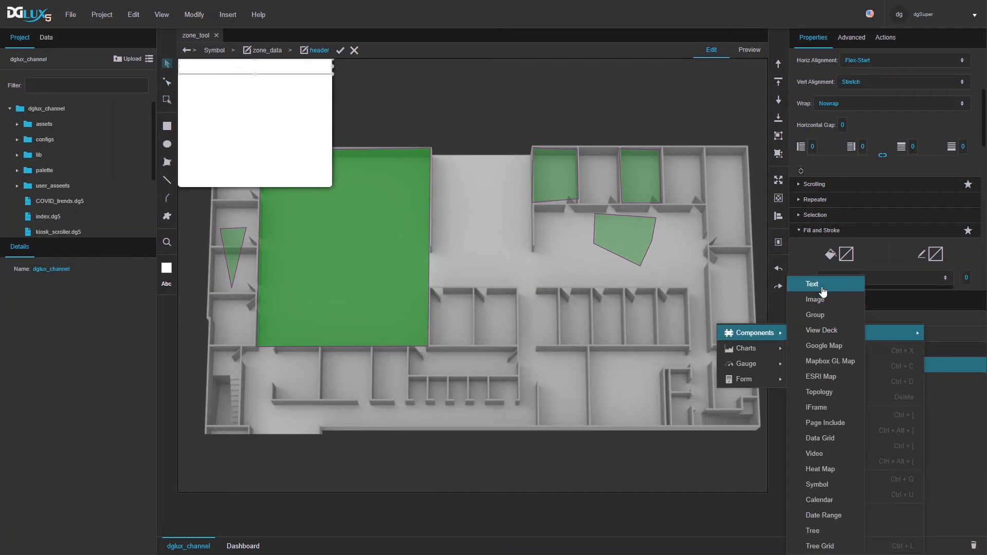
click(821, 285)
click(780, 179)
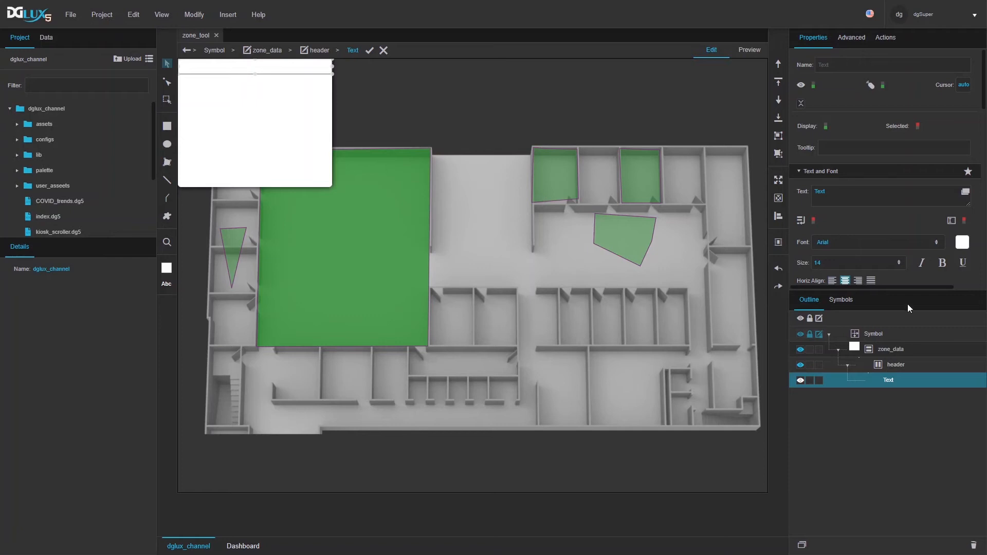
- Format the header text with font color #333333, left alignment and a left padding of 5
click(961, 242)
click(849, 297)
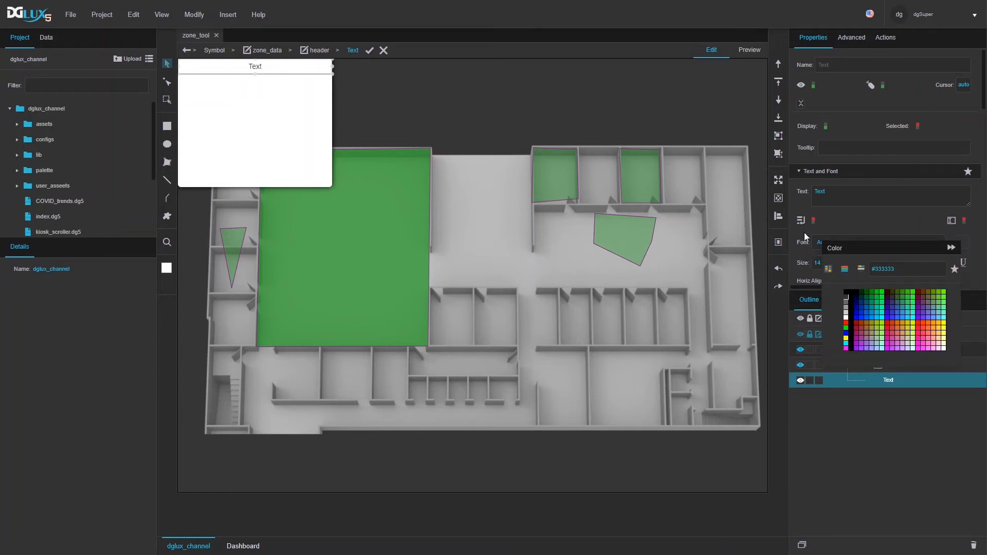
scroll(831, 194, down, 3)
click(832, 127)
click(815, 158)
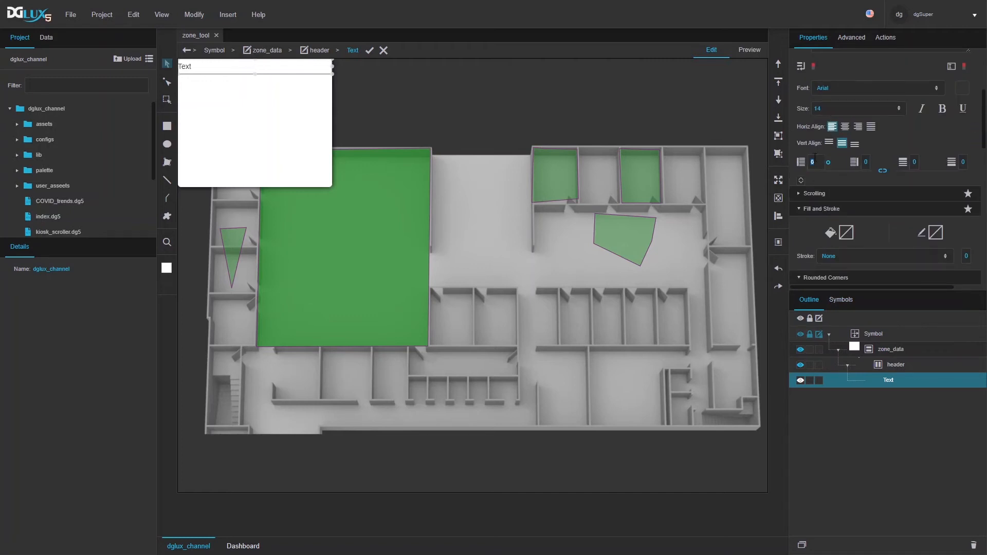
text(5)
- Change the header text to "Edit zone info"
scroll(833, 126, up, 3)
click(845, 194)
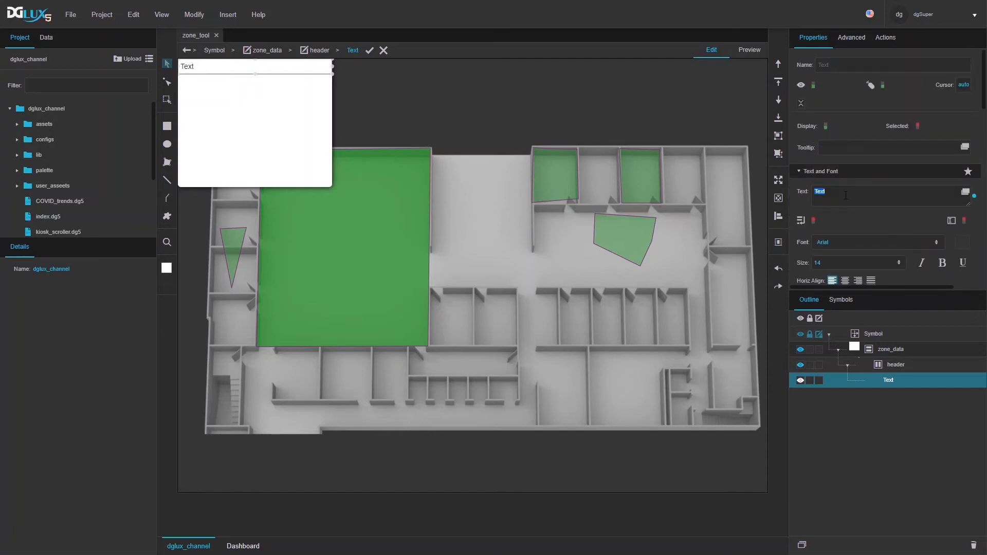
text(Edi zone)
key(BackSpace)
key(BackSpace)
key(BackSpace)
key(BackSpace)
text(t zone info)
- Duplicate the "Edit zone info" text within the header and set the copy's Flexsize shrink value to 0
key(ctrl+d)
scroll(888, 253, down, 3)
scroll(891, 257, down, 5)
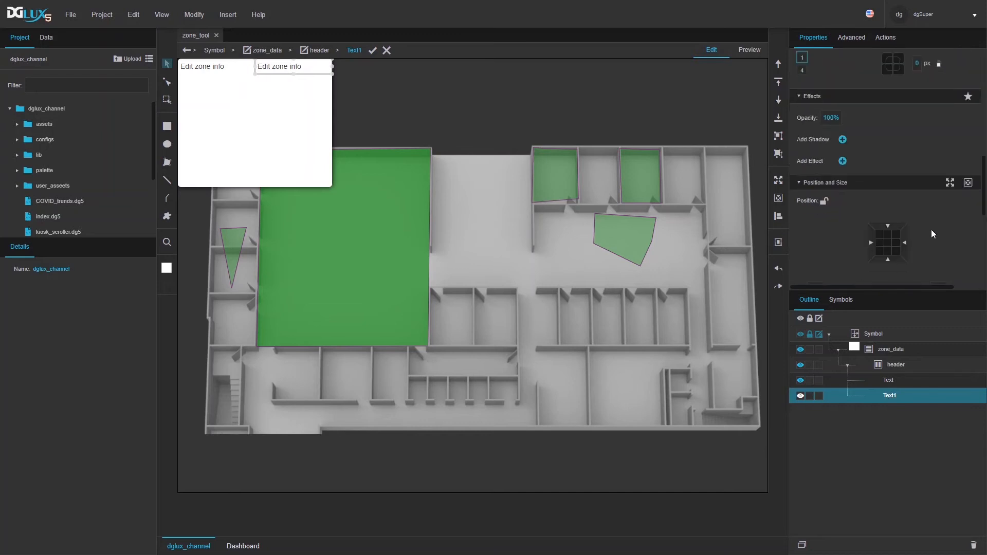
scroll(951, 164, up, 5)
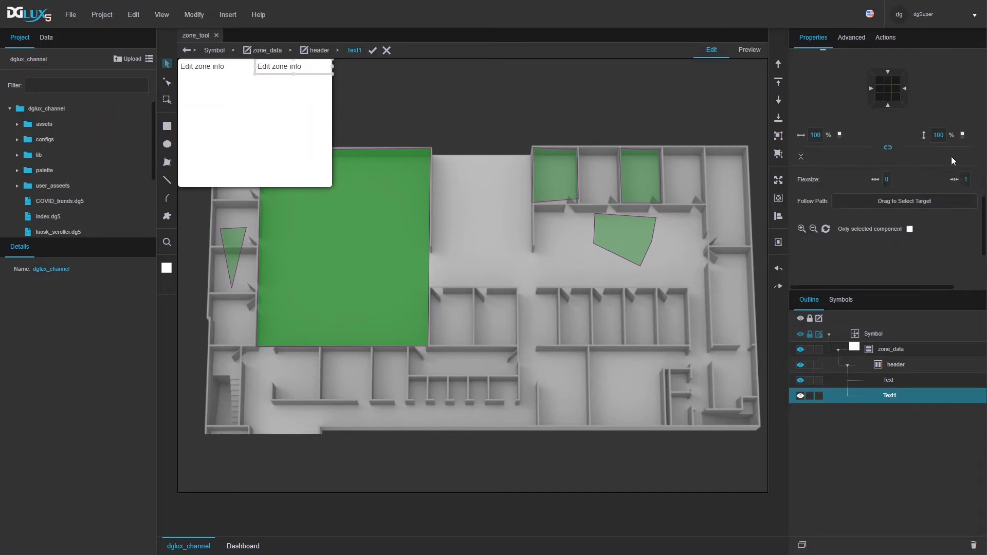
scroll(948, 175, down, 5)
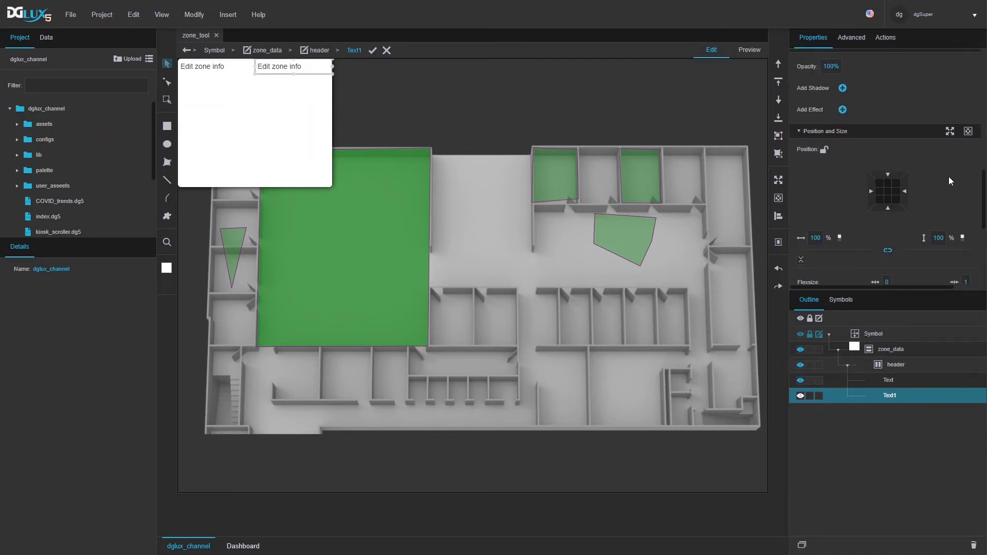
click(964, 182)
text(0)
key(Return)
- Switch the duplicated text's dimensions to pixels and set its height and width to 30 px each
click(963, 136)
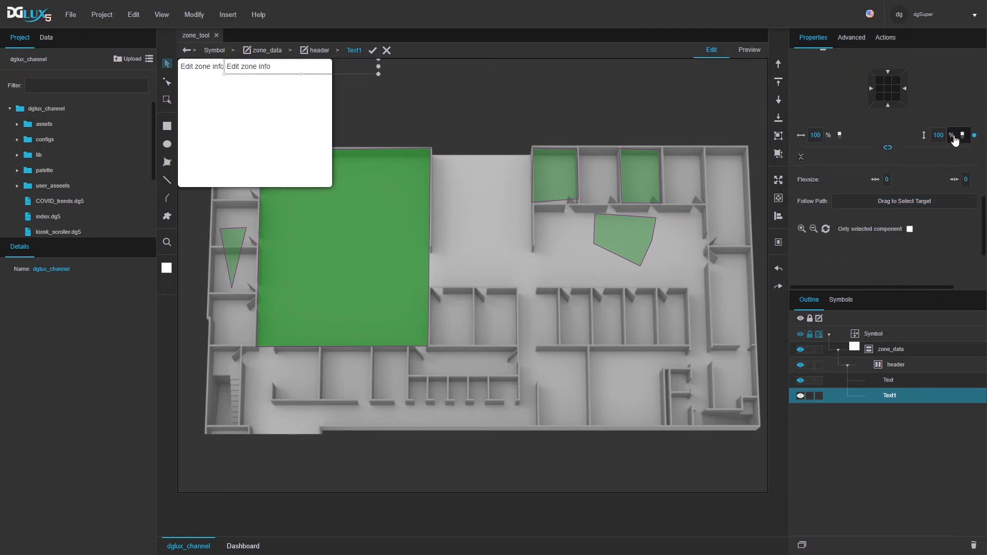
click(935, 135)
text(30)
key(Return)
click(840, 135)
click(812, 135)
text(30)
key(Return)
- Change the duplicated text to "X" and center it horizontally
scroll(822, 149, up, 5)
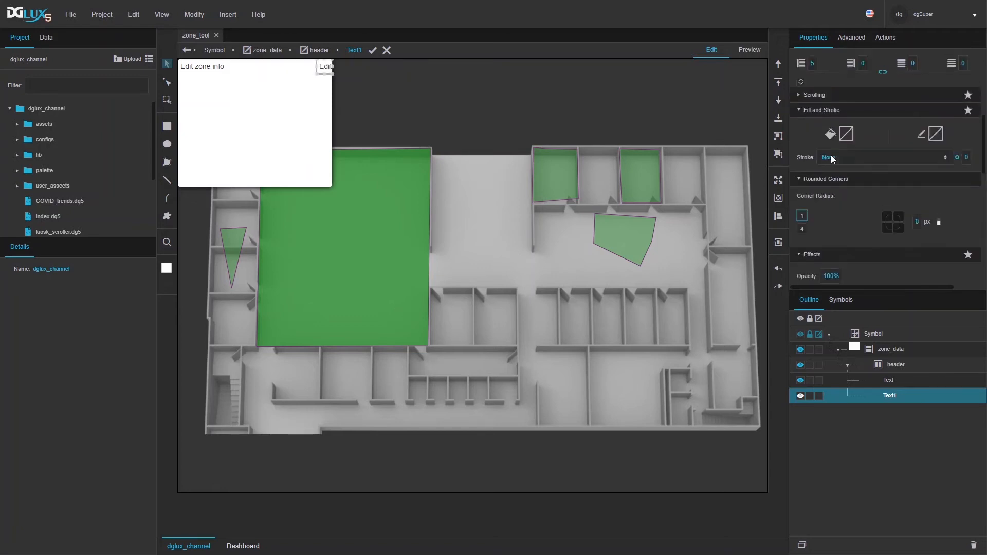
triple_click(852, 188)
text(X)
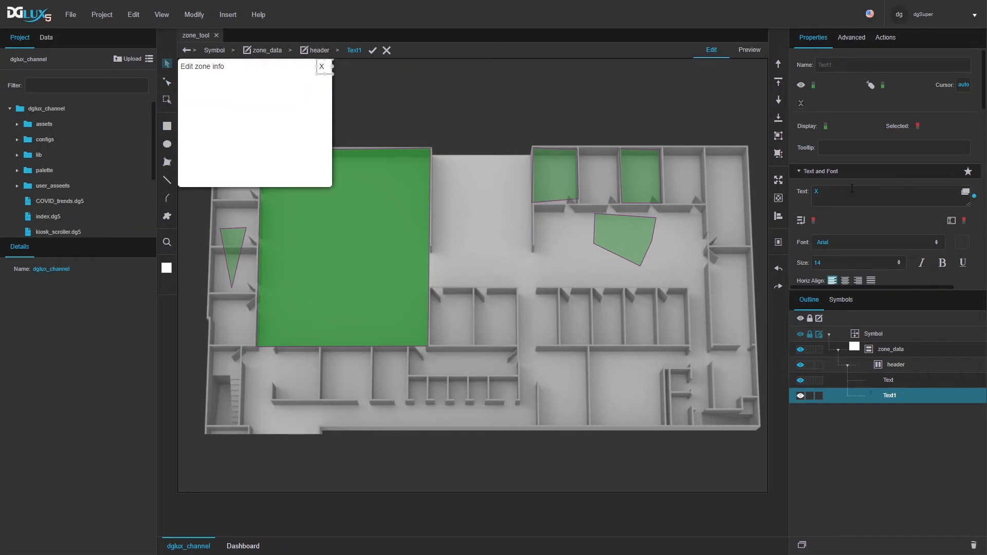
click(845, 280)
- Set the cursor of the X text to the hand pointer and switch the canvas to Preview
click(961, 86)
click(911, 110)
click(748, 52)
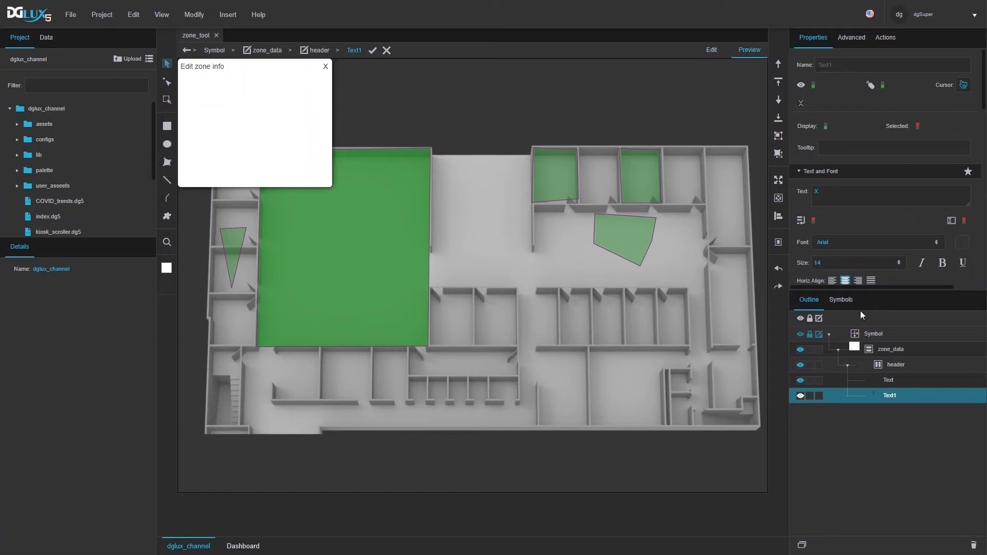
- Give the header group a border in #cccccc along its bottom side only
click(879, 366)
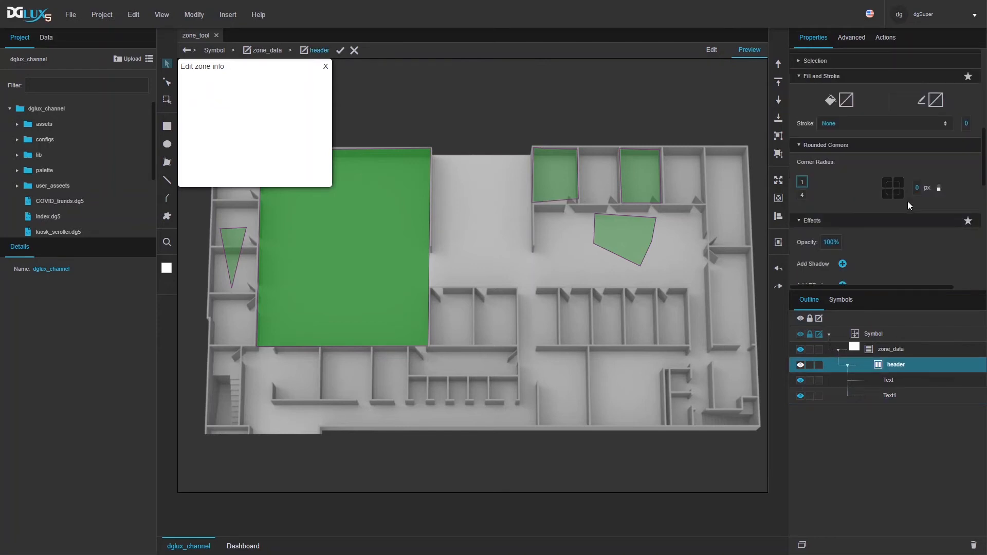
click(935, 116)
click(922, 121)
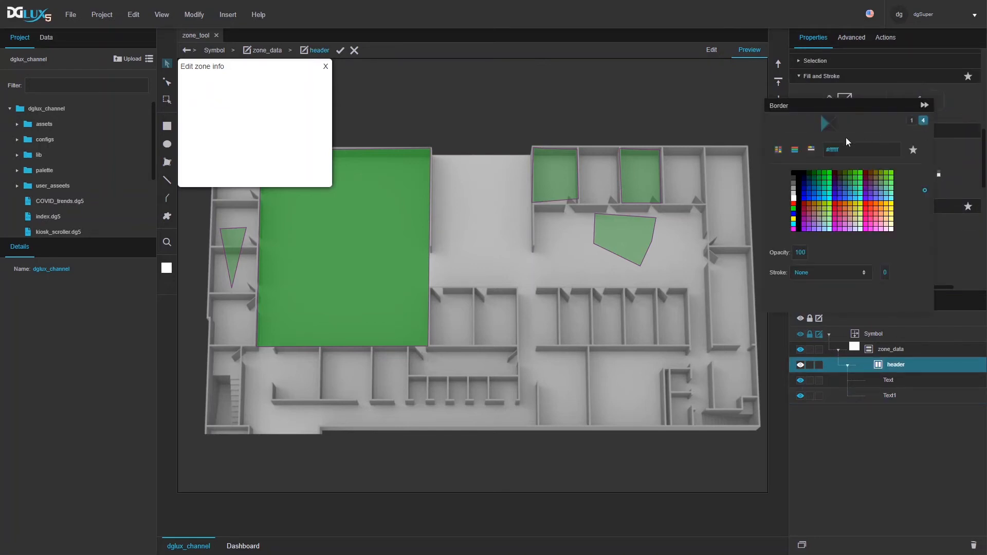
click(828, 128)
click(793, 193)
drag(880, 274, 880, 268)
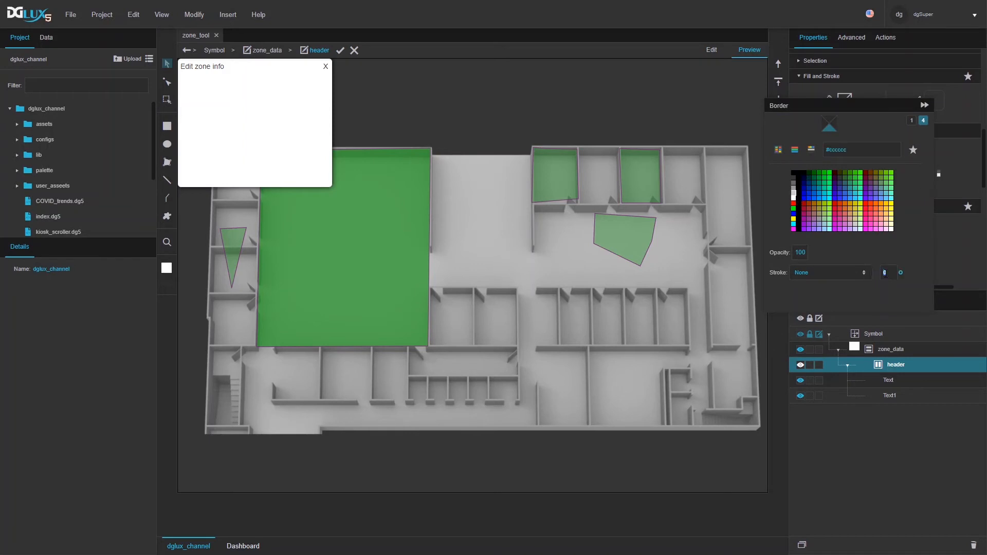
click(841, 268)
click(794, 356)
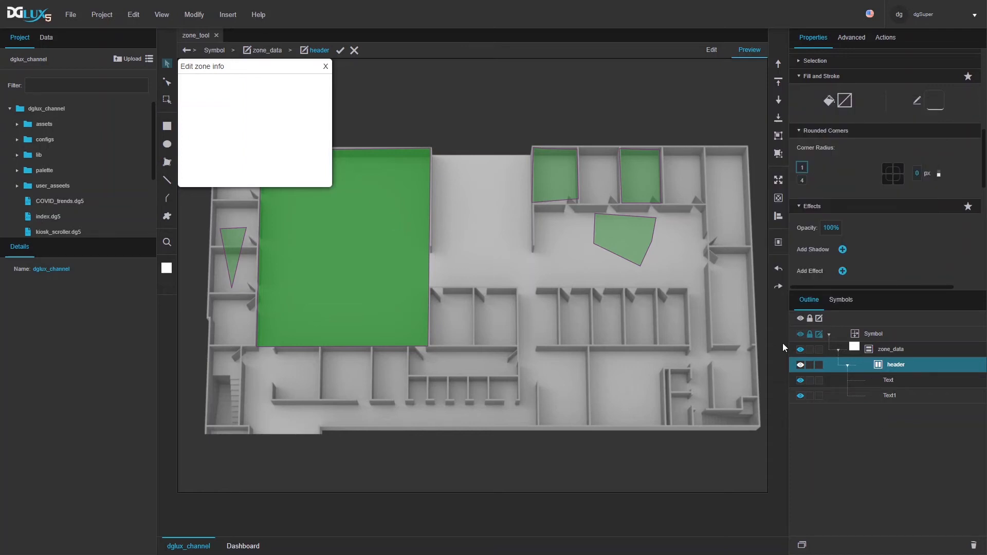
- Open the dataflow of zone_data and reposition its window so that the block list is accessible
click(878, 349)
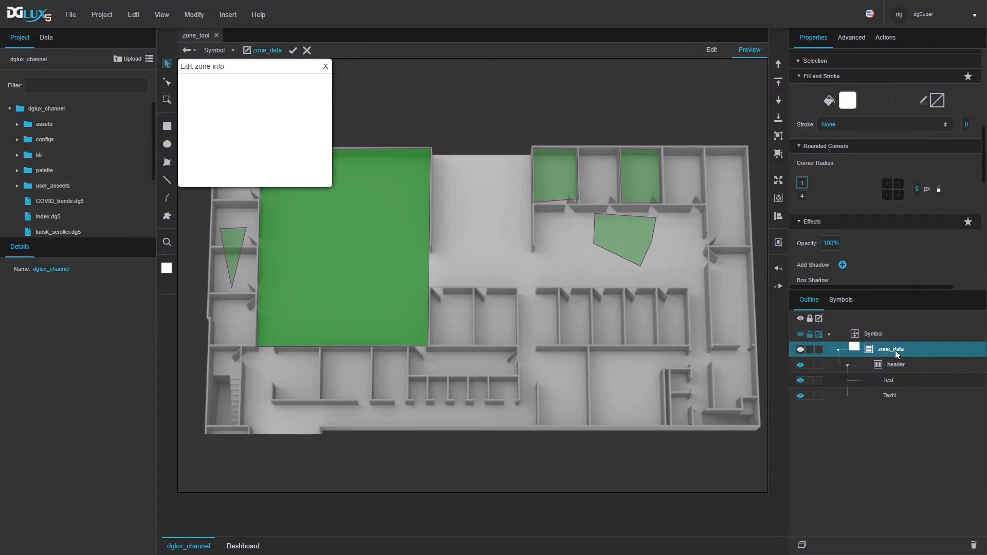
right_click(896, 350)
click(843, 546)
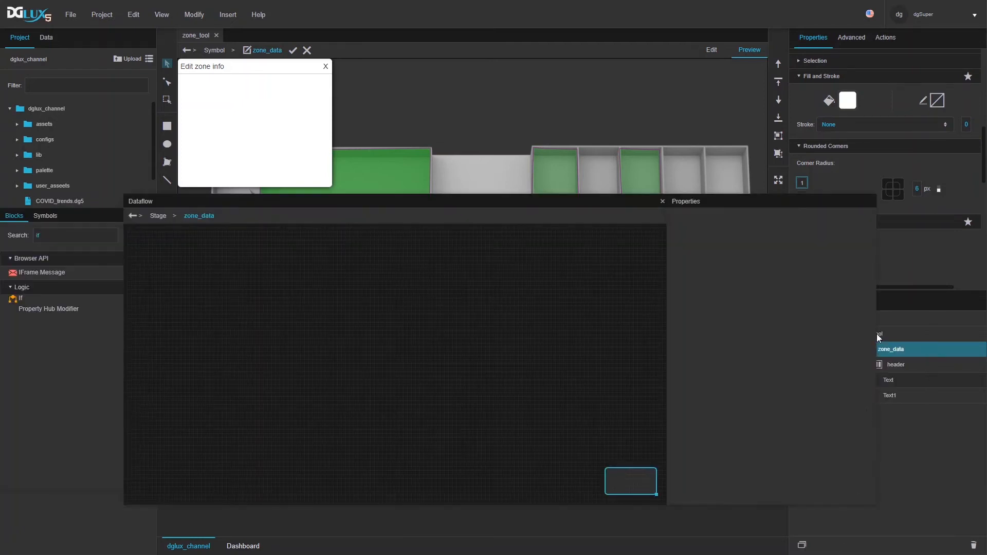
drag(622, 205, 567, 252)
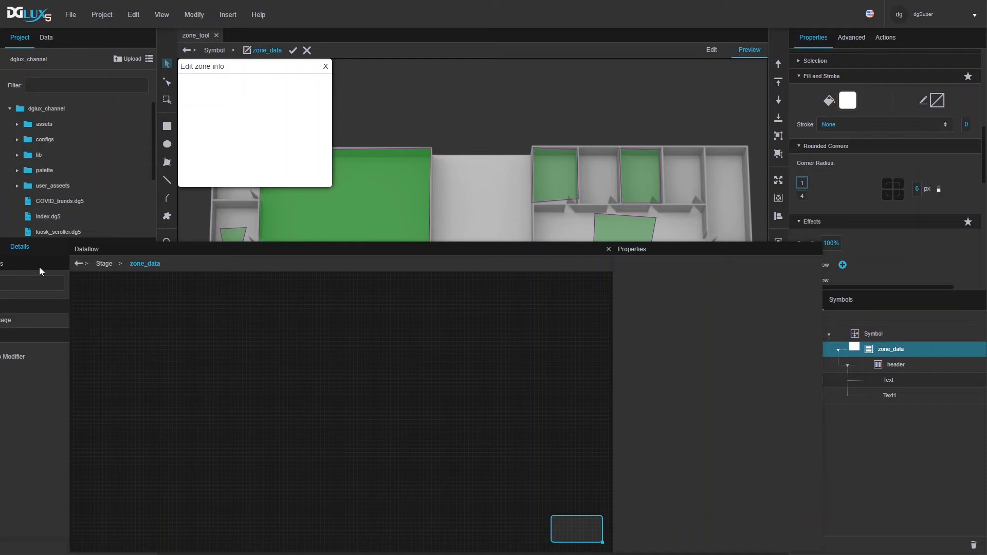
drag(94, 249, 201, 224)
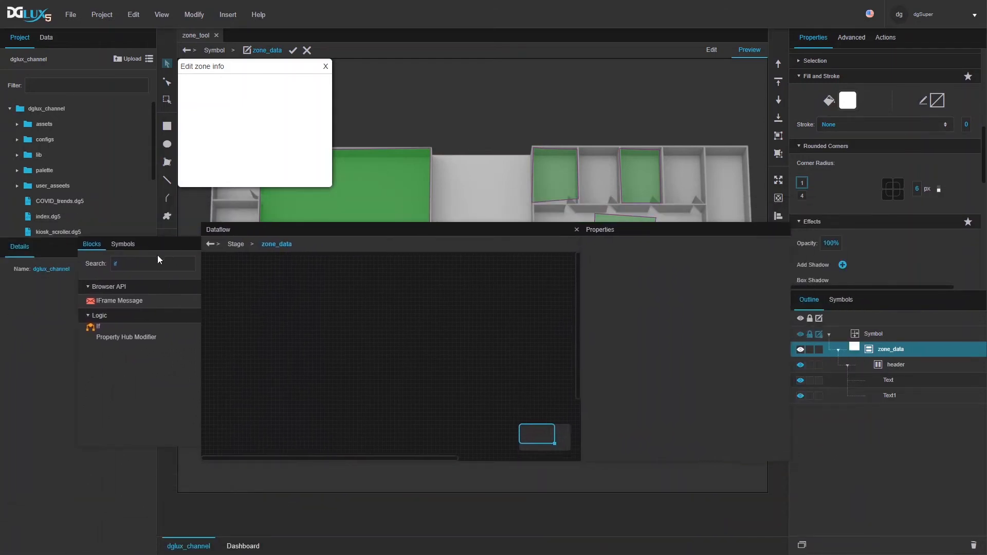
- Find the Drag Position block by searching for "dra" and add it to the zone_data dataflow
text(d)
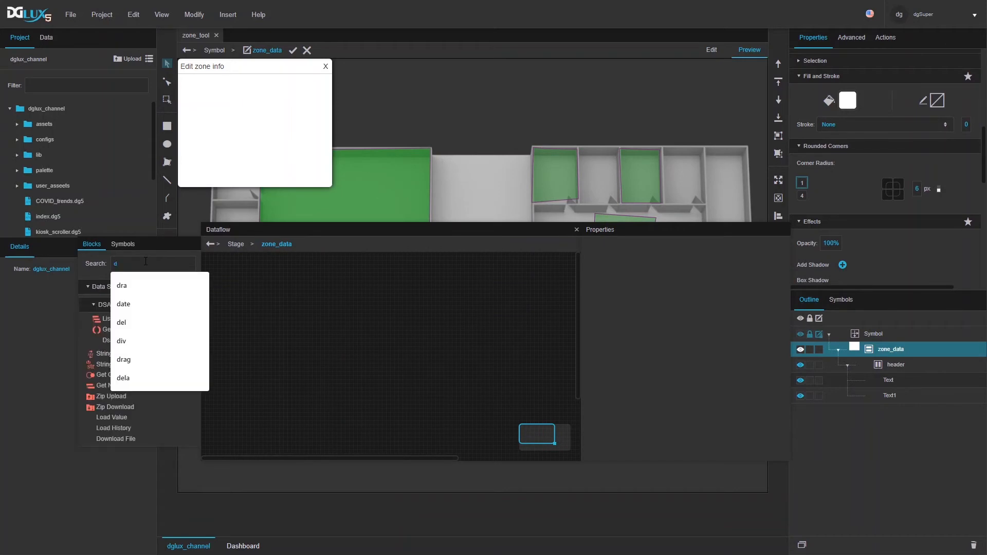
text(ra)
drag(120, 301, 224, 260)
click(232, 272)
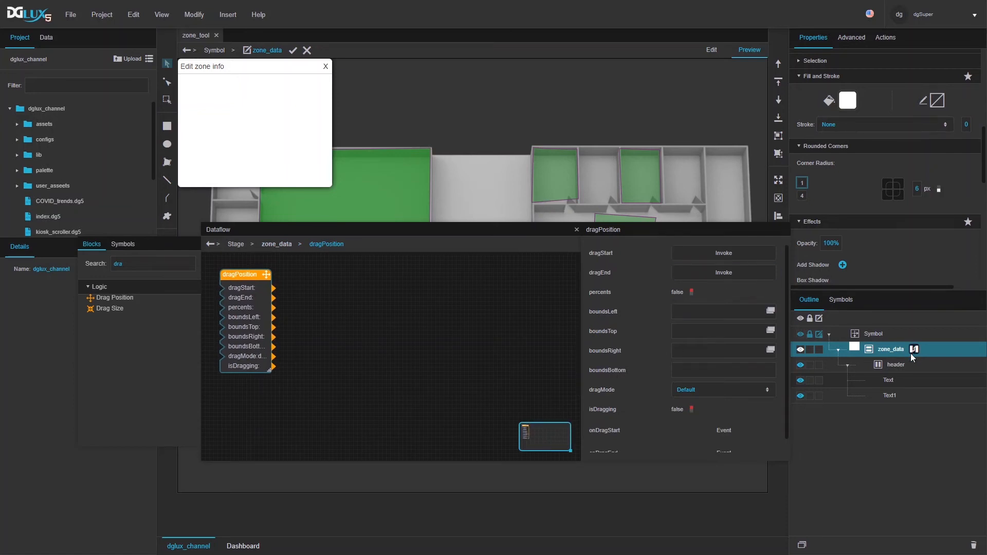
- Rename the header's two text elements, Text as label and Text1 as close_btn
click(888, 385)
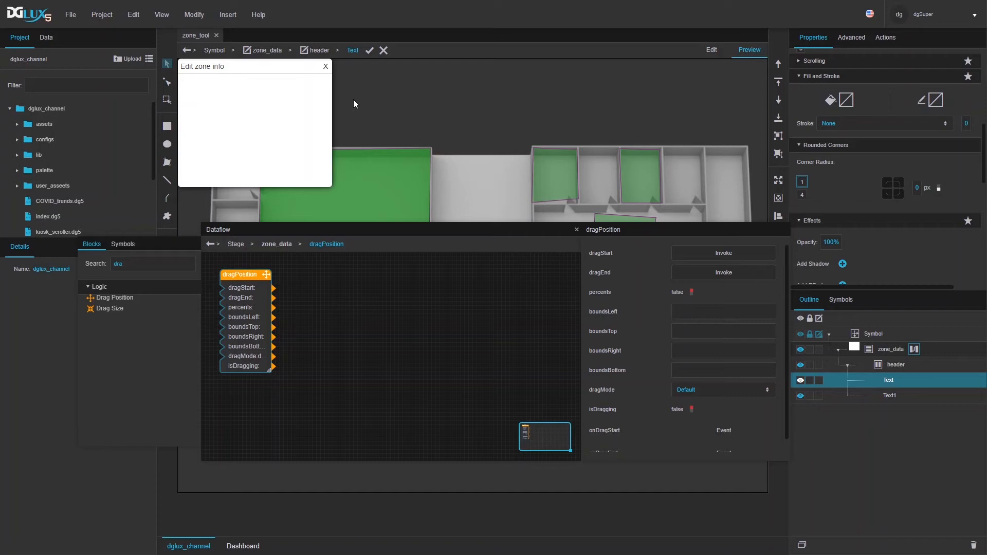
click(896, 366)
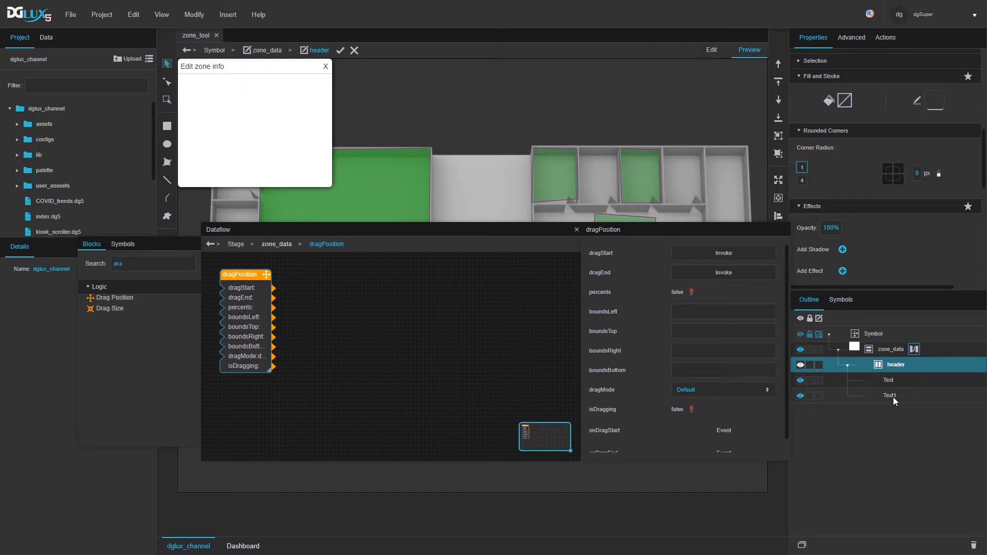
click(890, 381)
double_click(891, 381)
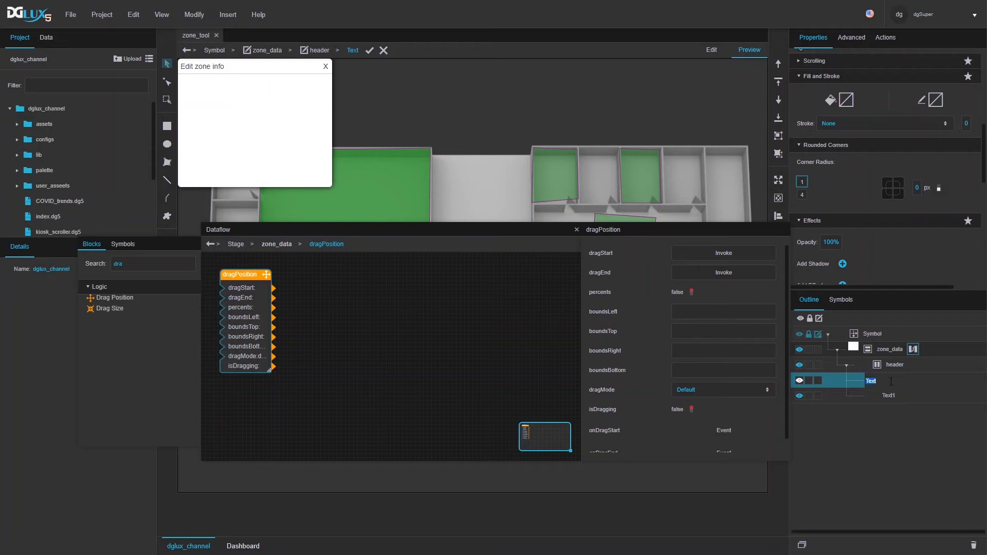
text(label)
key(Return)
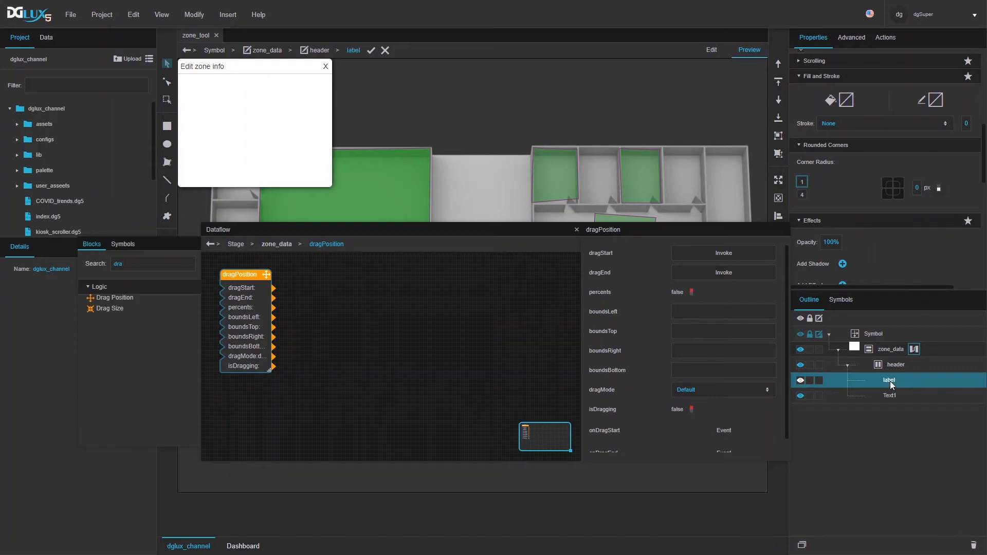
double_click(891, 392)
text(close_btn)
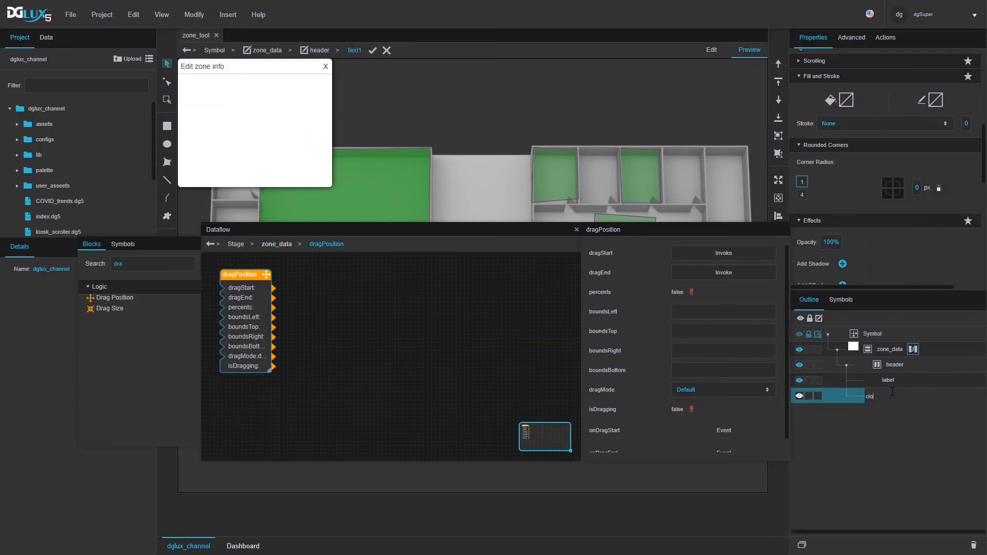
key(Return)
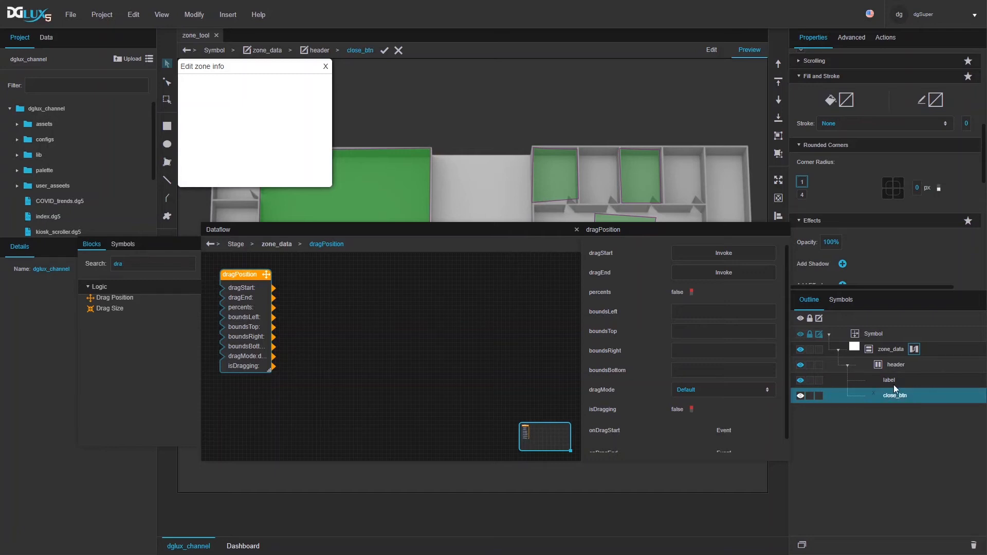
- Bind the label's onMouseDown event to the dragPosition block's dragStart and its onMouseUpGlobal event to dragEnd
click(893, 385)
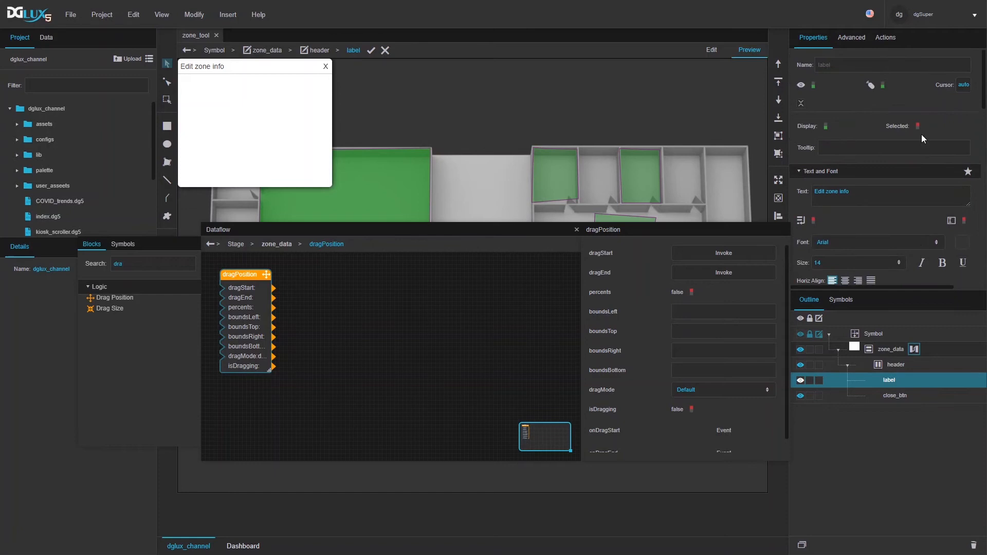
click(879, 37)
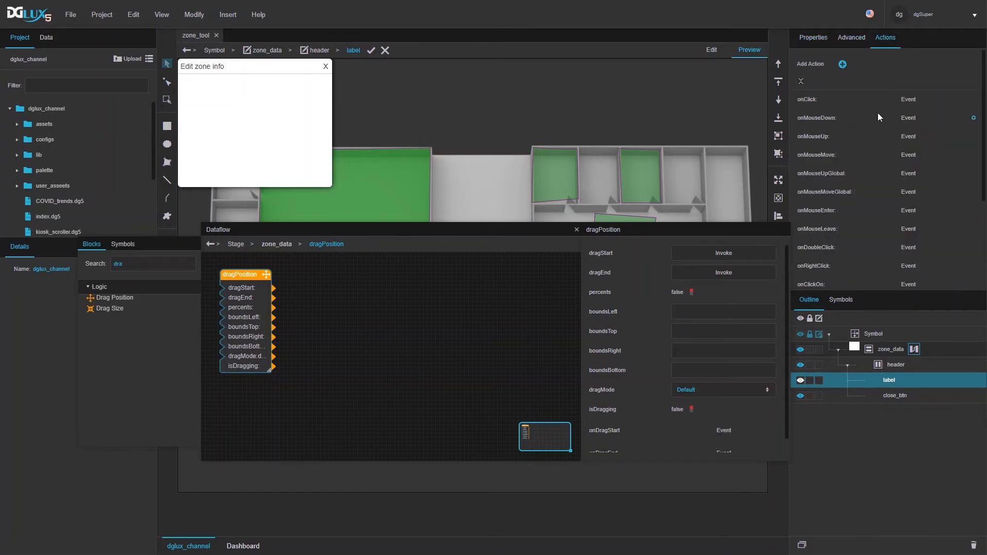
drag(973, 118, 715, 255)
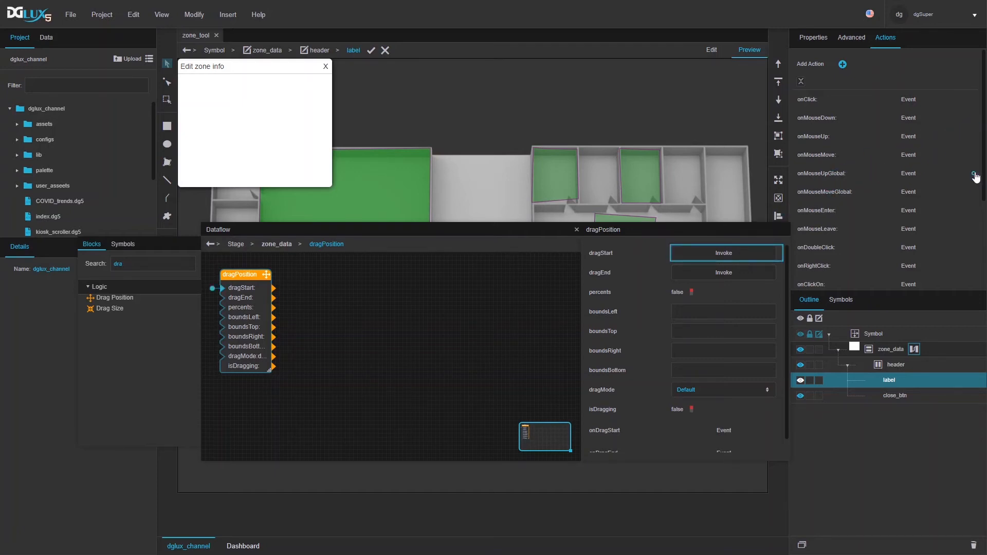
drag(974, 173, 957, 192)
drag(973, 174, 969, 183)
drag(973, 175, 734, 236)
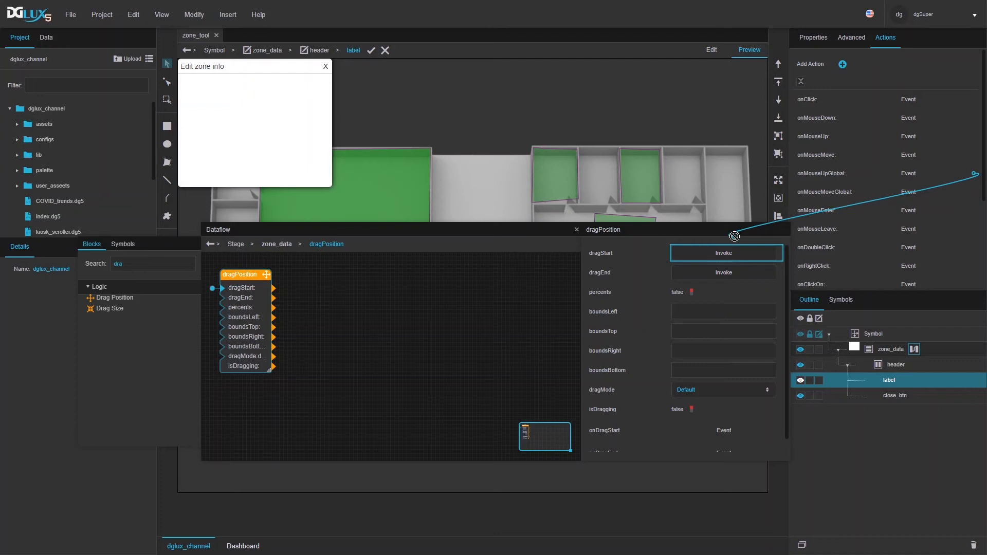
drag(734, 236, 706, 271)
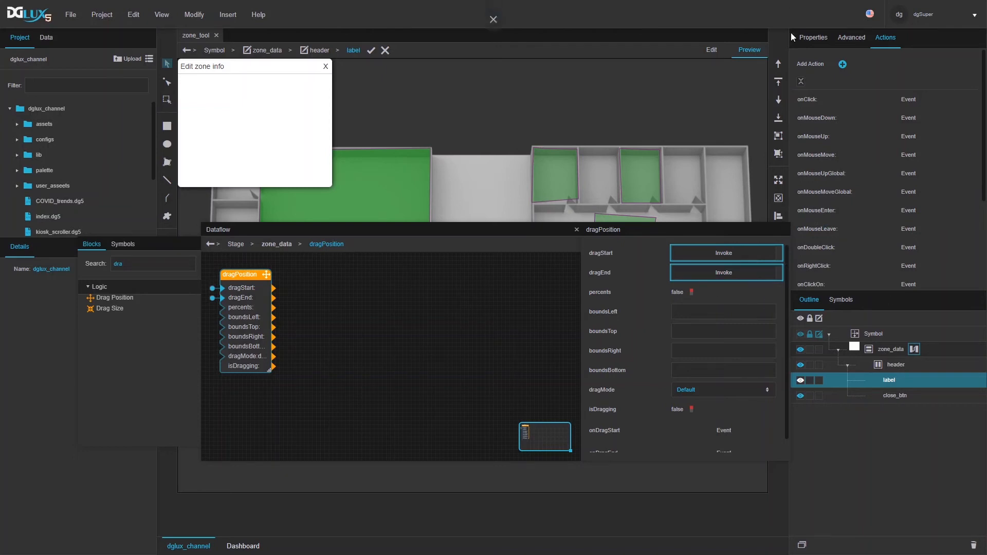
- Bind the label's cursor to isDragging with a bool mapping: closed grabbing hand for true, open grab hand as default
click(802, 40)
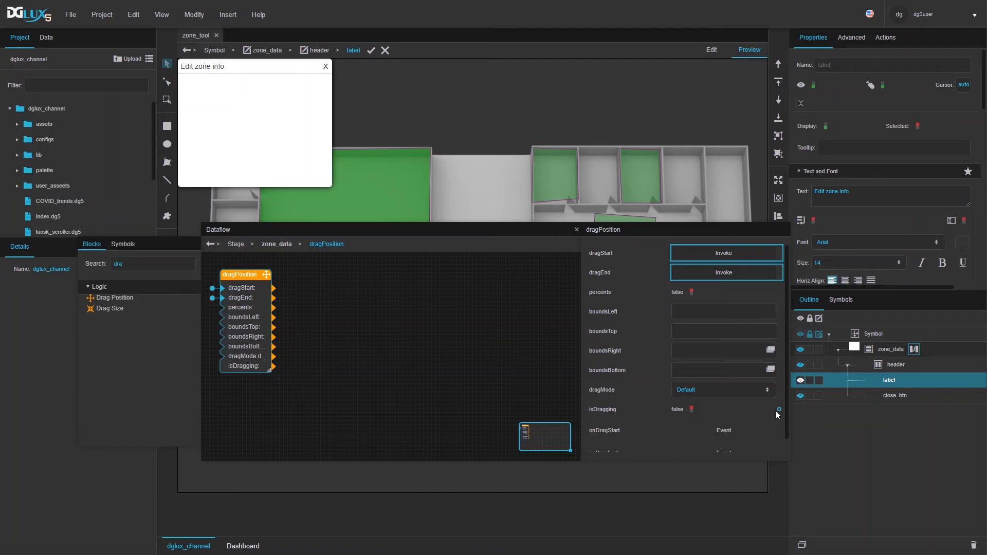
drag(780, 409, 965, 89)
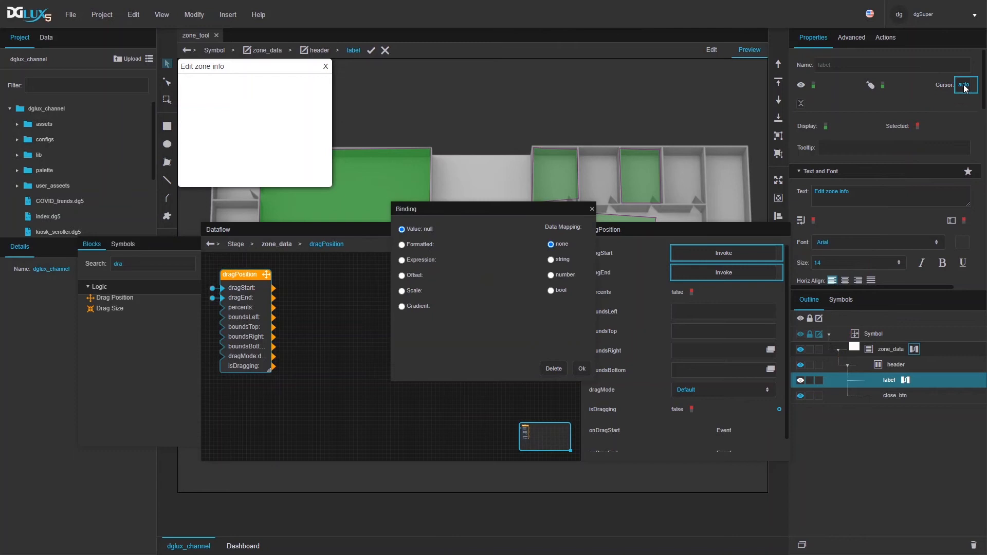
click(551, 291)
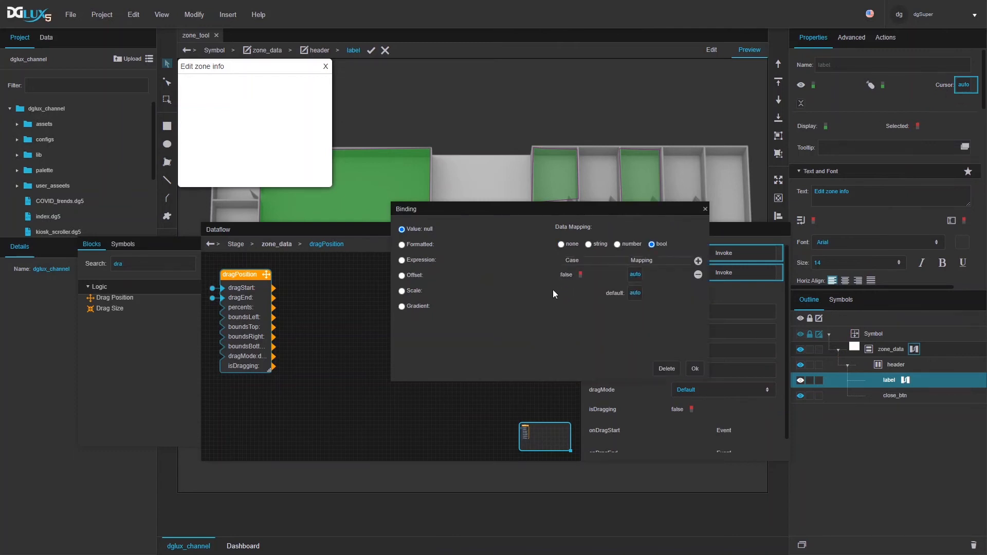
click(636, 275)
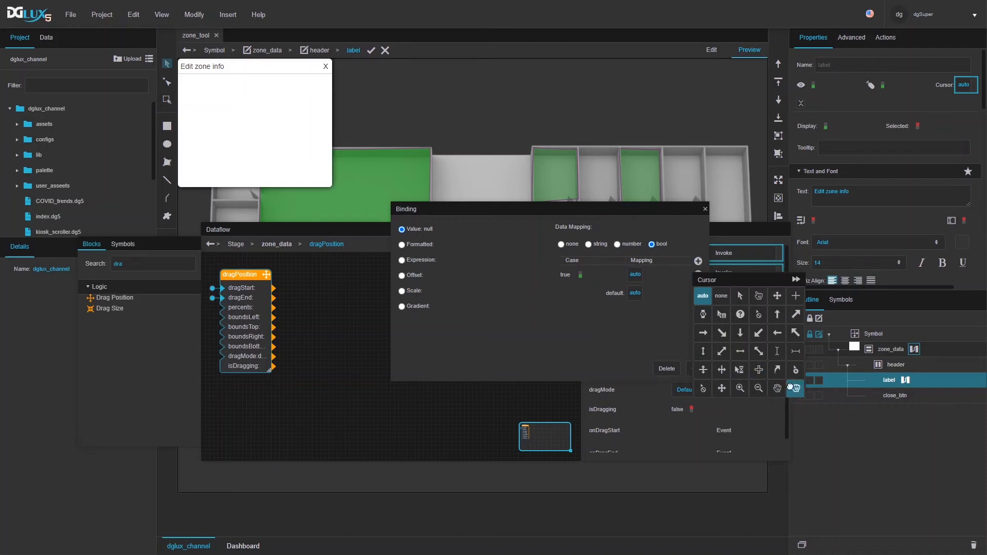
click(793, 388)
click(640, 293)
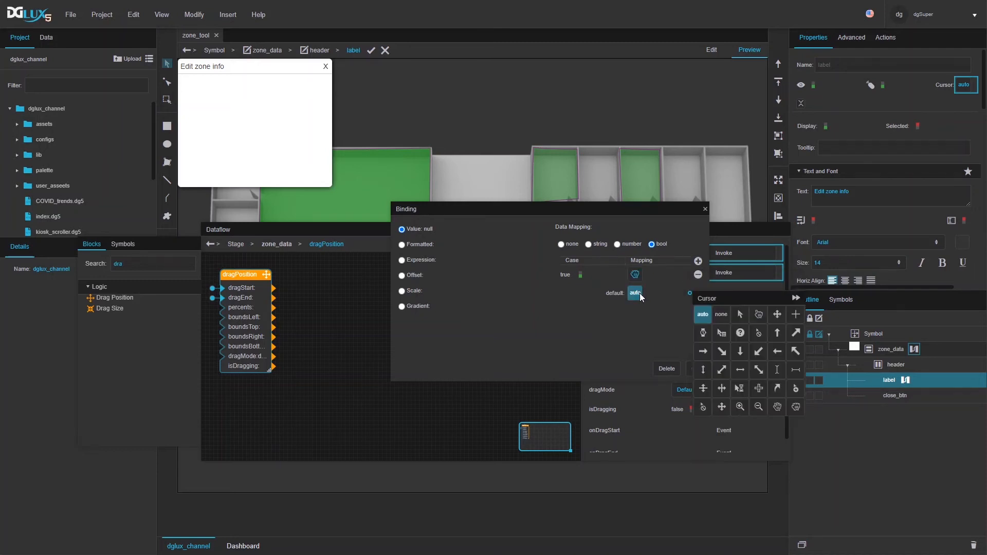
click(777, 407)
click(619, 301)
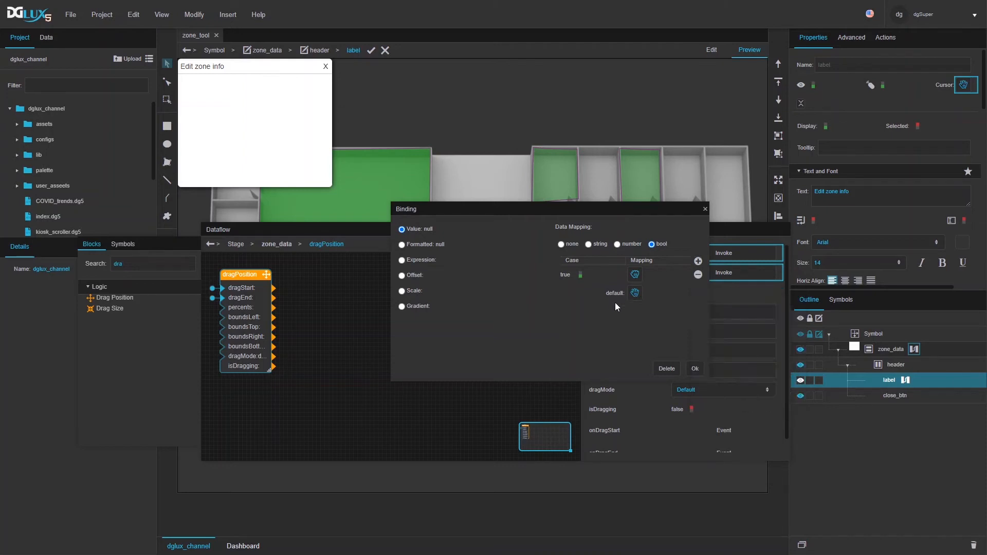
click(695, 368)
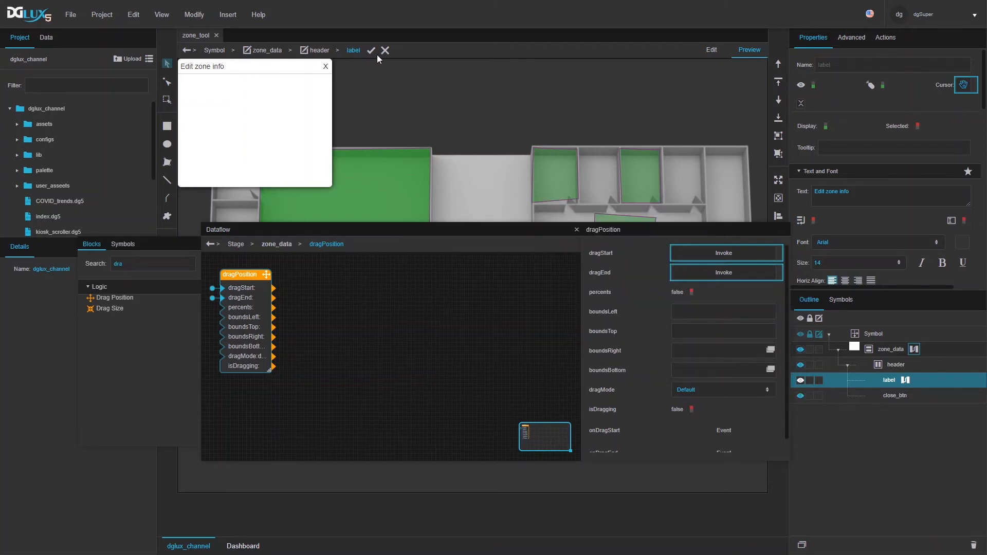
- Close the dataflow, test moving the popup by its "Edit zone info" label, and return the canvas to Edit mode
click(576, 229)
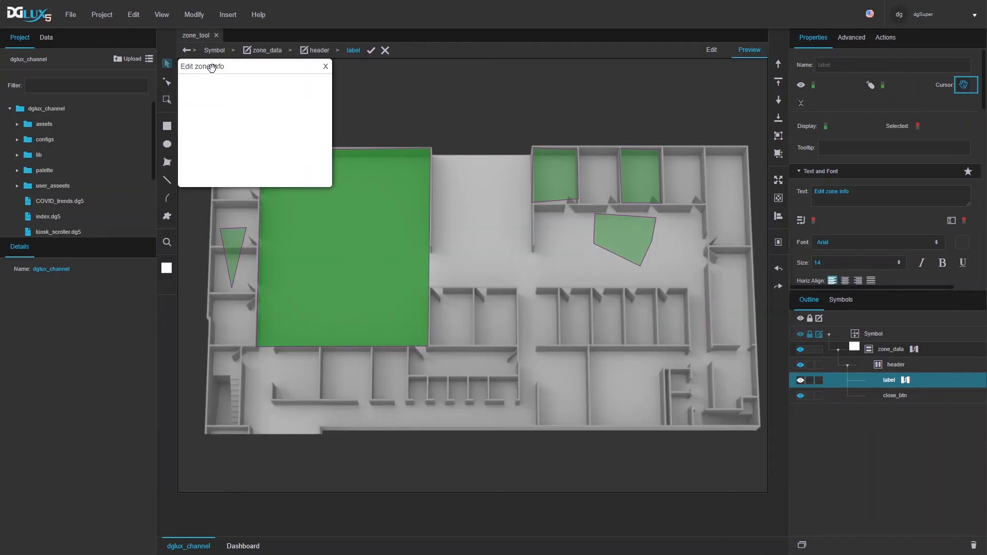
drag(212, 67, 373, 85)
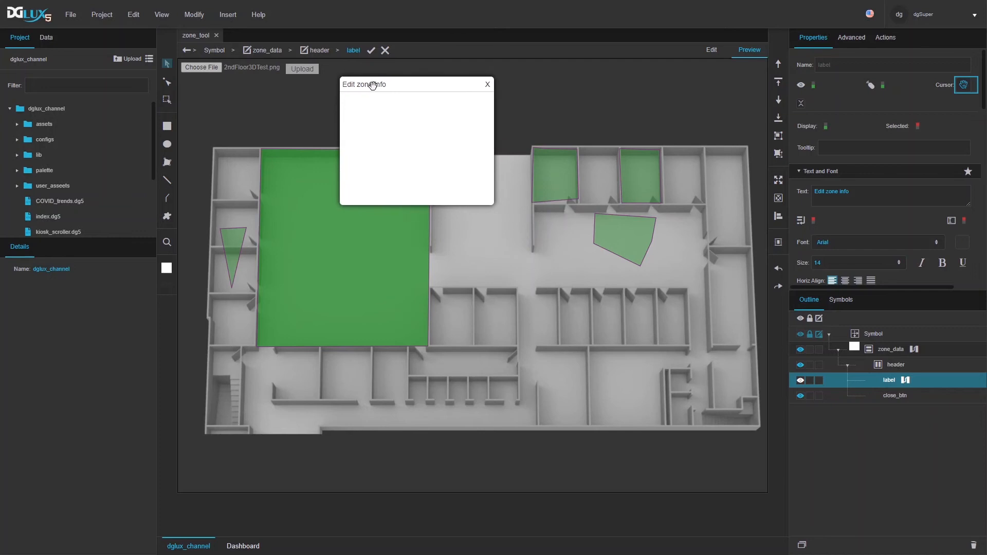
click(714, 51)
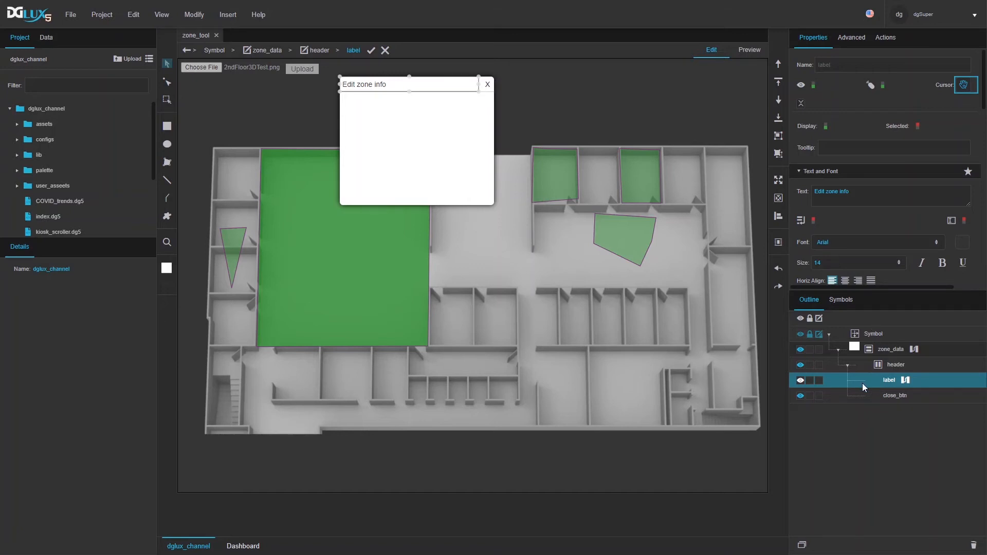
- Insert a group into zone_data below the header, make it fill the remaining space, and name it content
click(847, 365)
click(889, 349)
right_click(889, 351)
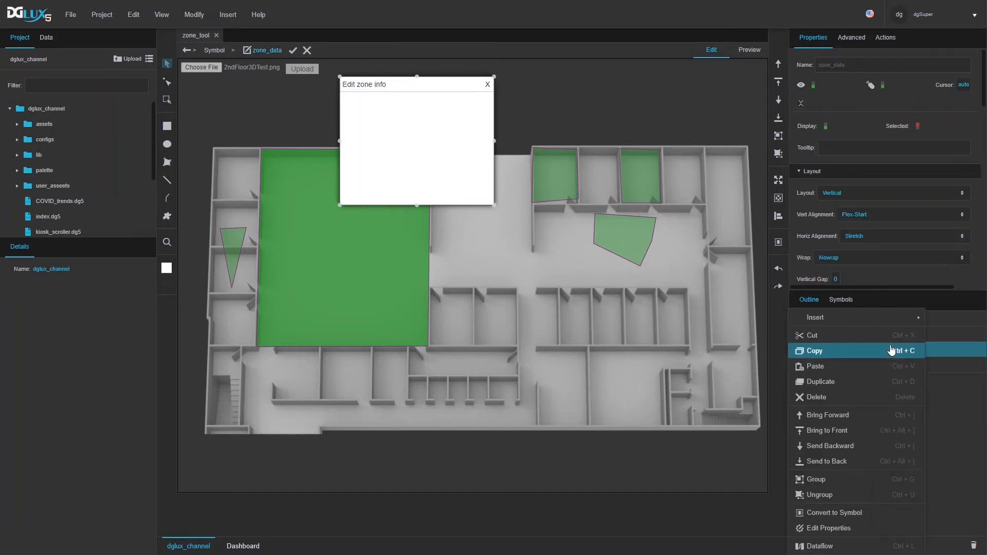
mouse_move(883, 324)
mouse_move(748, 317)
click(828, 321)
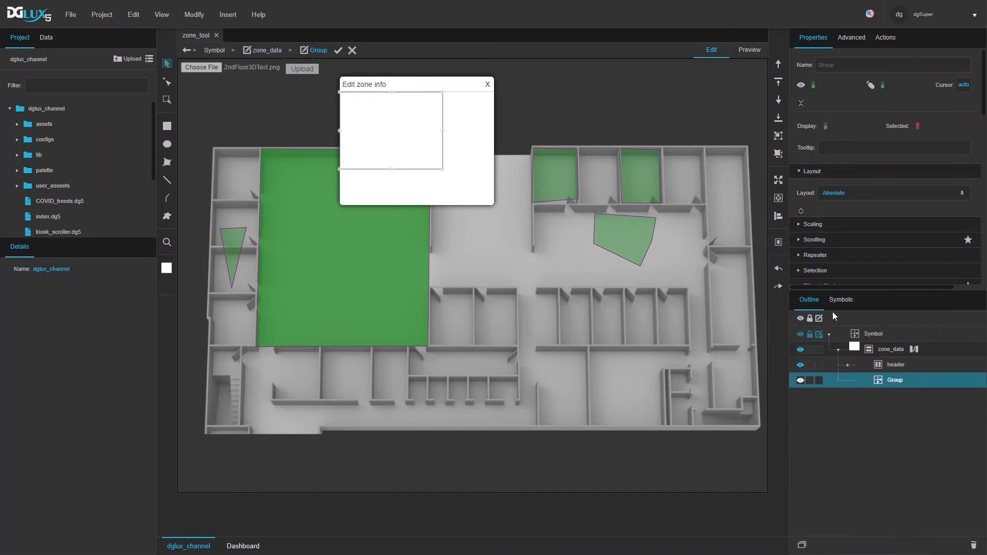
click(778, 178)
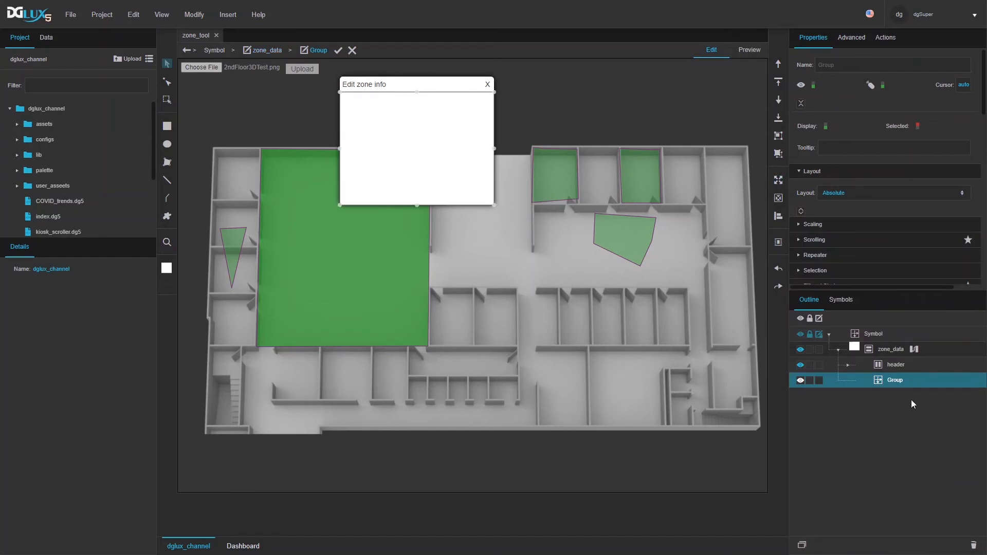
double_click(894, 380)
text(content)
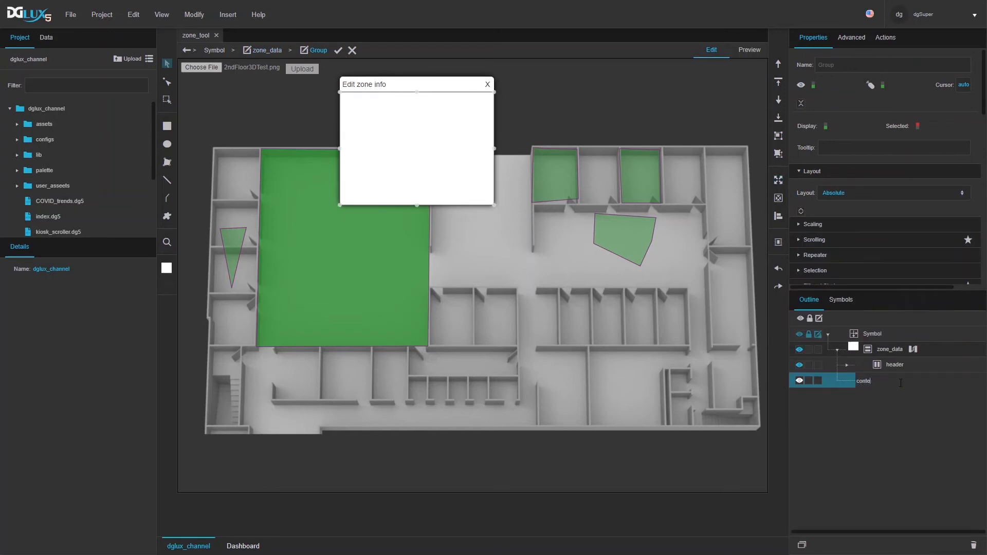
key(Return)
- Give the content group a Vertical layout with a padding of 5 on all four sides
click(847, 191)
click(844, 237)
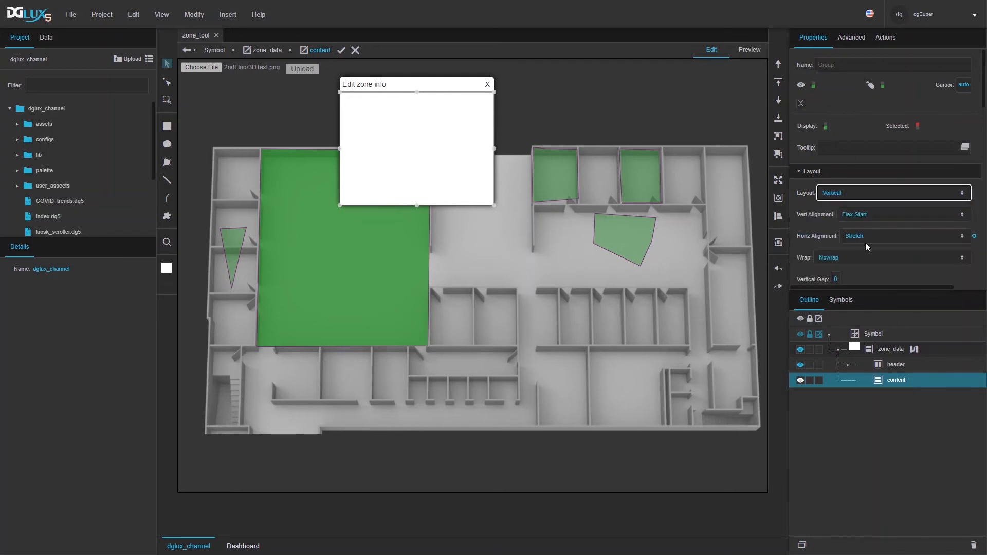
scroll(881, 245, down, 2)
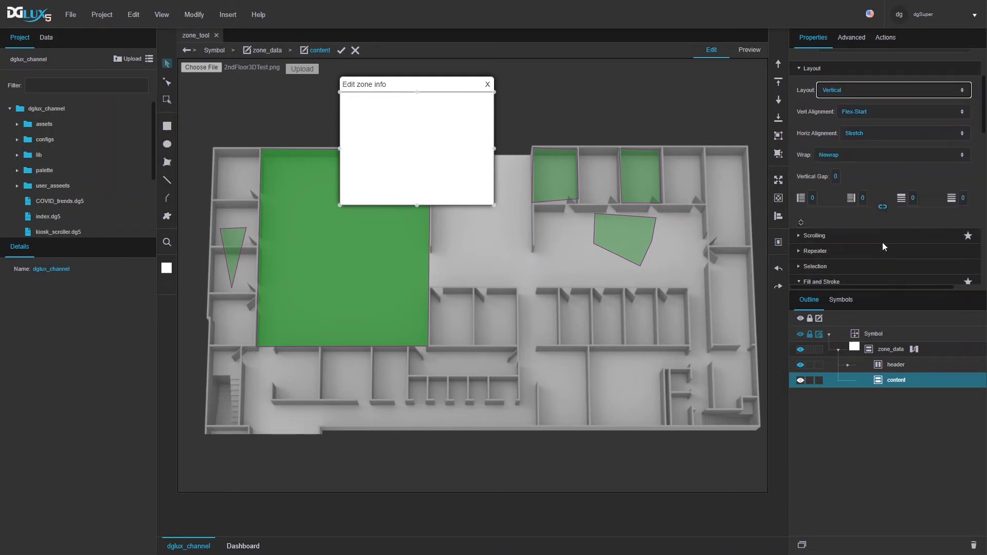
click(813, 199)
text(5)
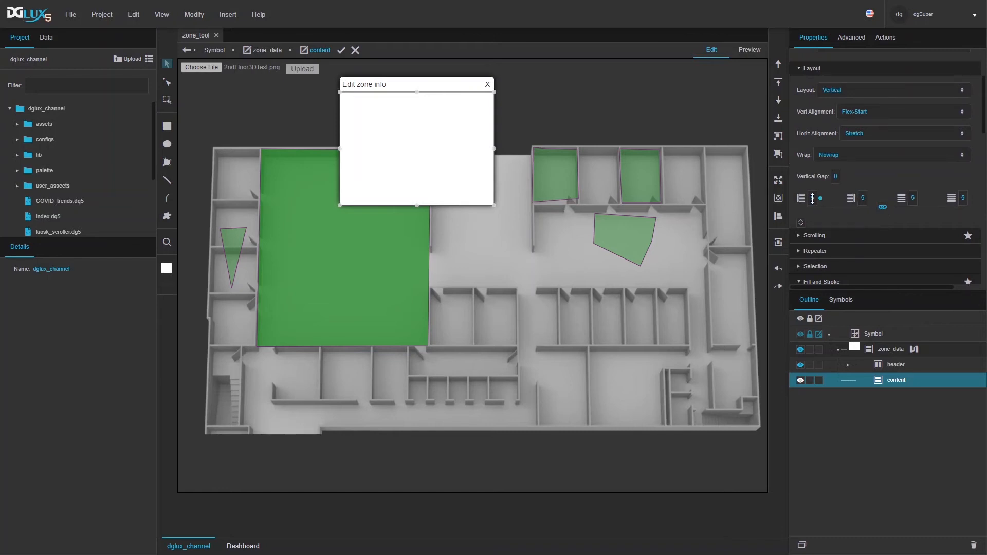
- Insert a group inside content, stretch it to fill its parent, and set its height to 40 px
right_click(886, 380)
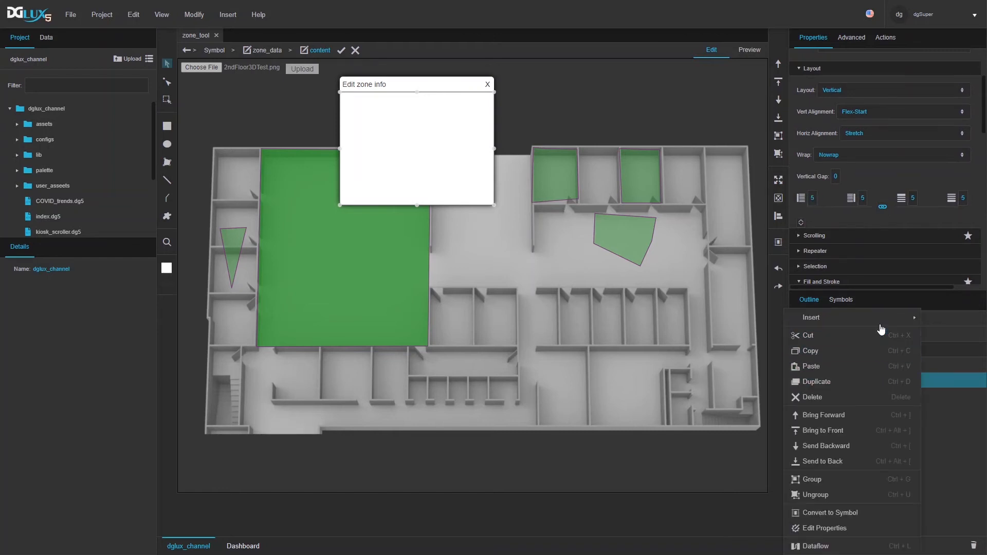
mouse_move(874, 318)
mouse_move(753, 317)
click(805, 320)
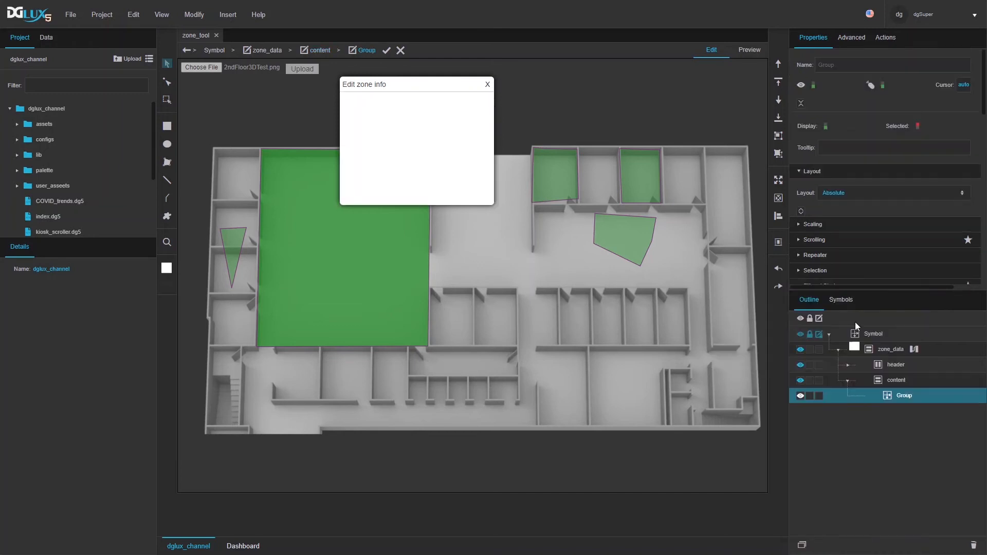
click(774, 178)
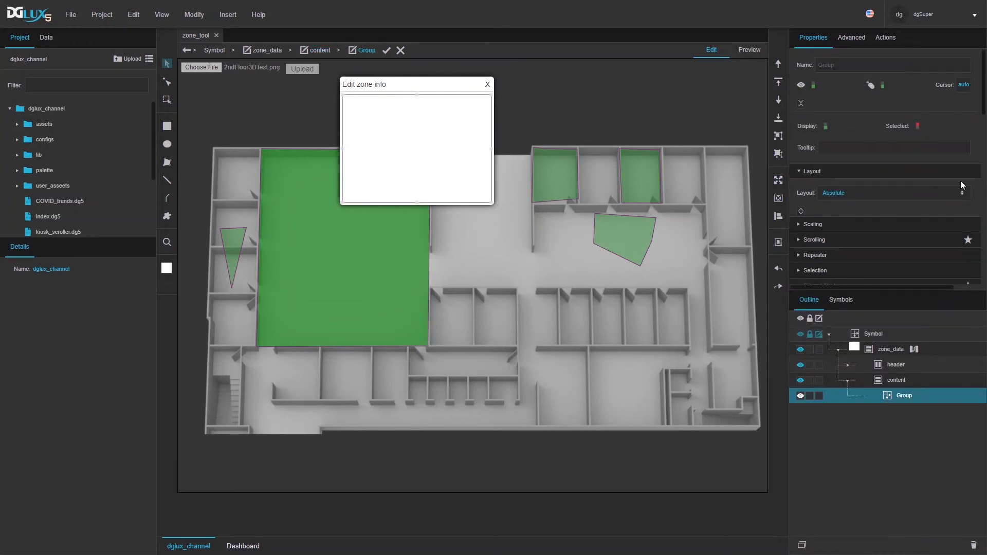
scroll(952, 215, down, 6)
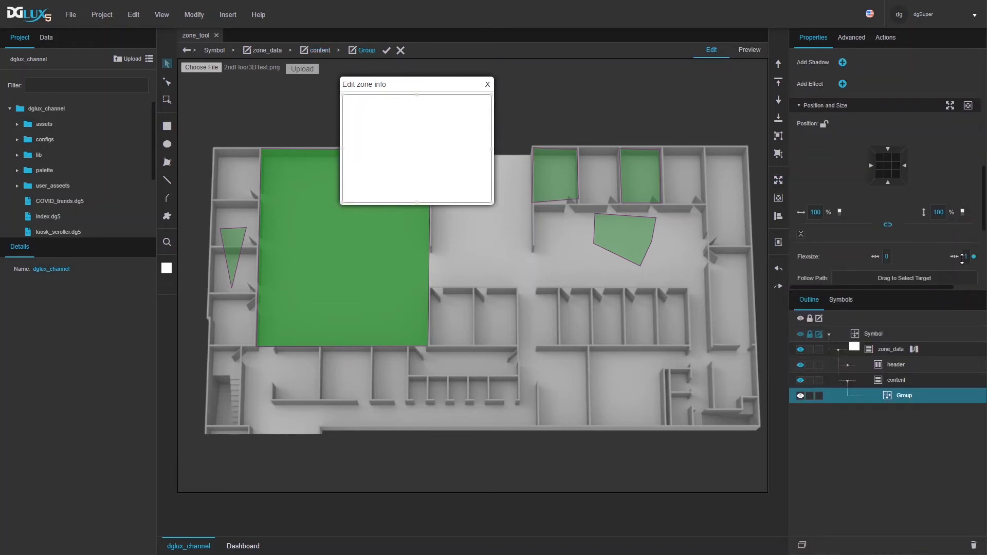
click(962, 213)
click(942, 212)
text(40)
key(Return)
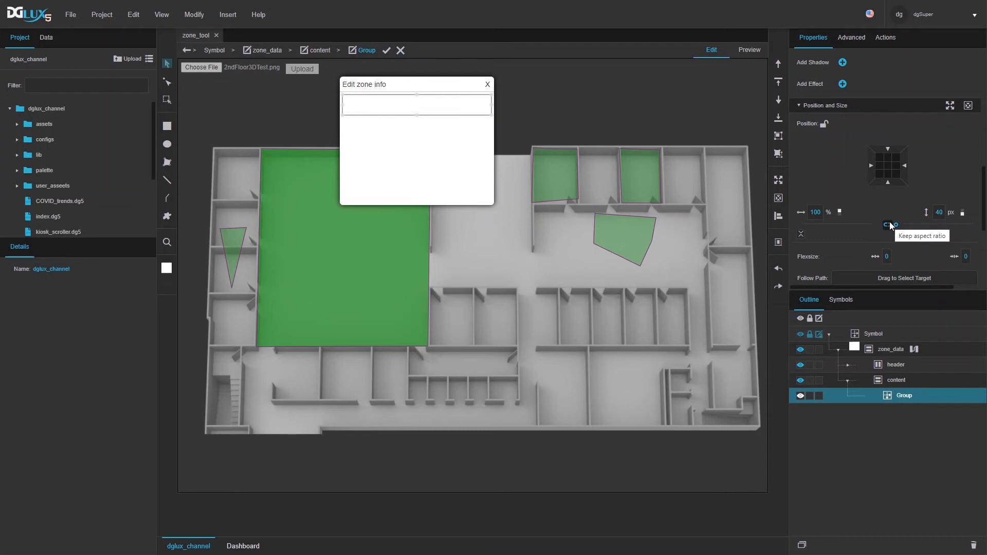
- Set the nested group's layout to Horizontal with Center vertical alignment
scroll(885, 181, up, 5)
click(843, 193)
click(838, 215)
click(847, 236)
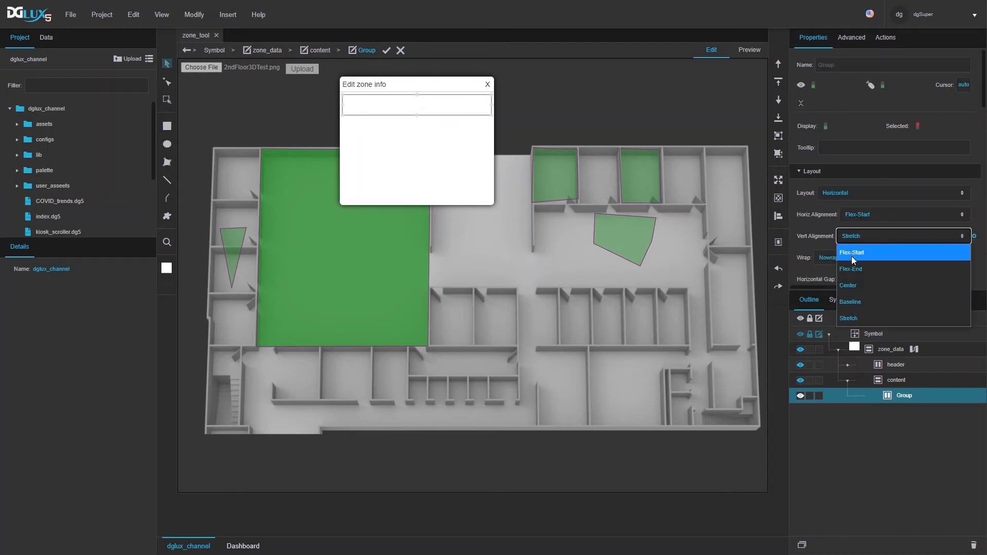
click(849, 284)
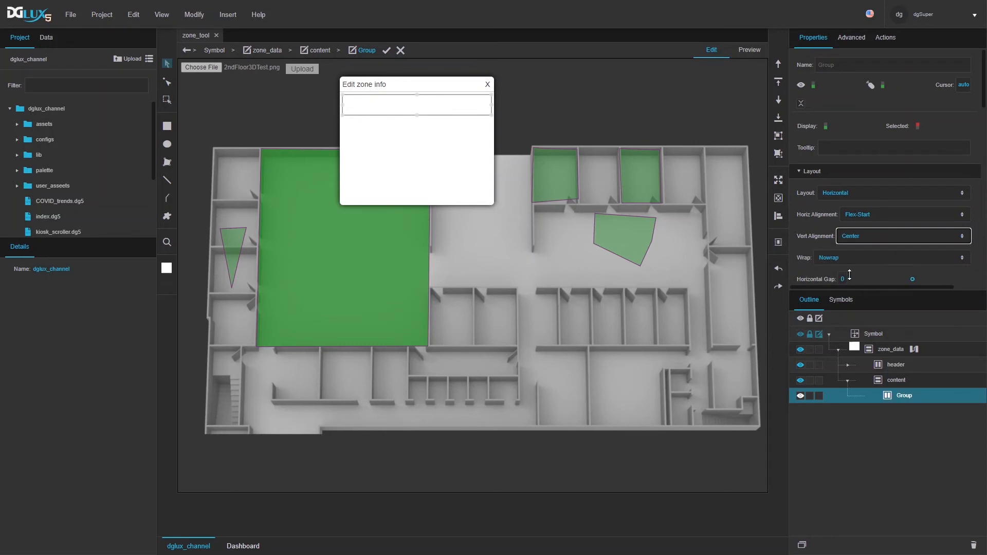
- Insert a Text component into the nested group inside content and set its width to 90 px
right_click(910, 395)
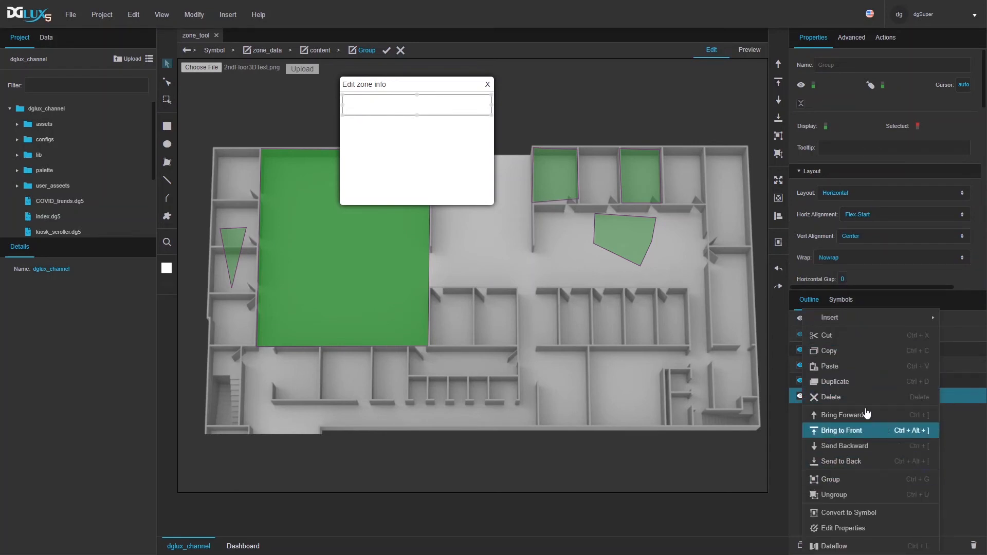
mouse_move(831, 317)
mouse_move(788, 322)
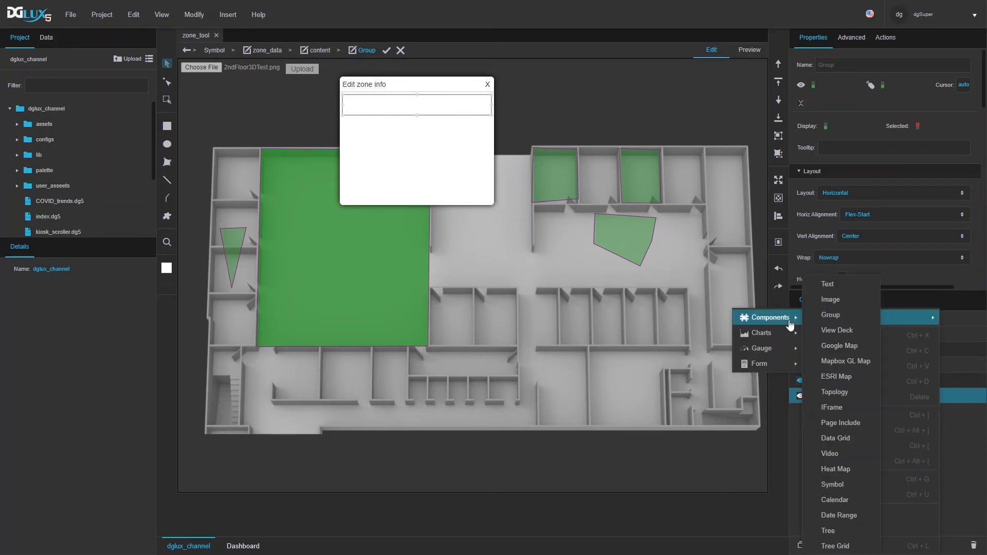
click(836, 284)
scroll(830, 205, down, 10)
scroll(822, 177, up, 4)
click(817, 135)
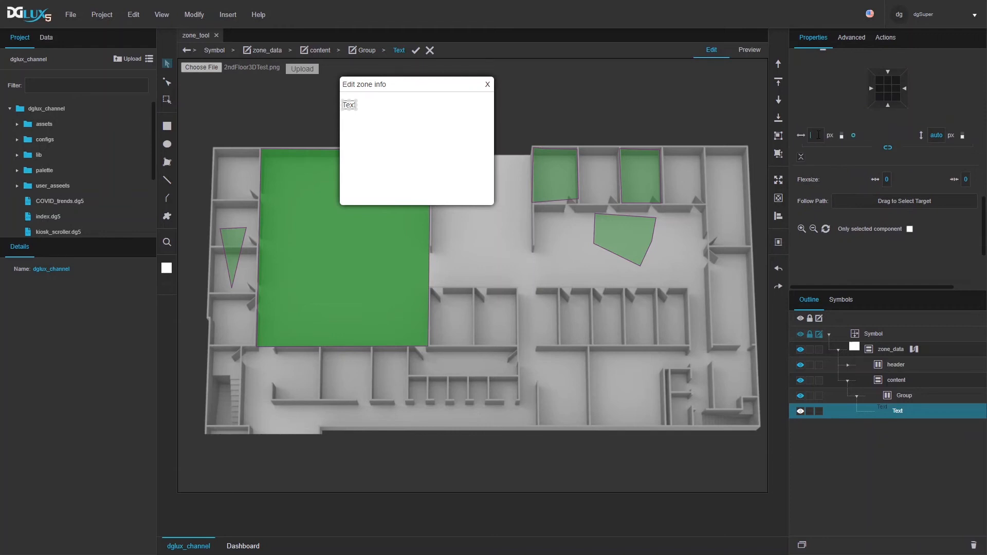
text(50)
key(Return)
text(90)
key(Return)
- Right-align the new text component and set its text to "Zone name:"
scroll(844, 171, down, 5)
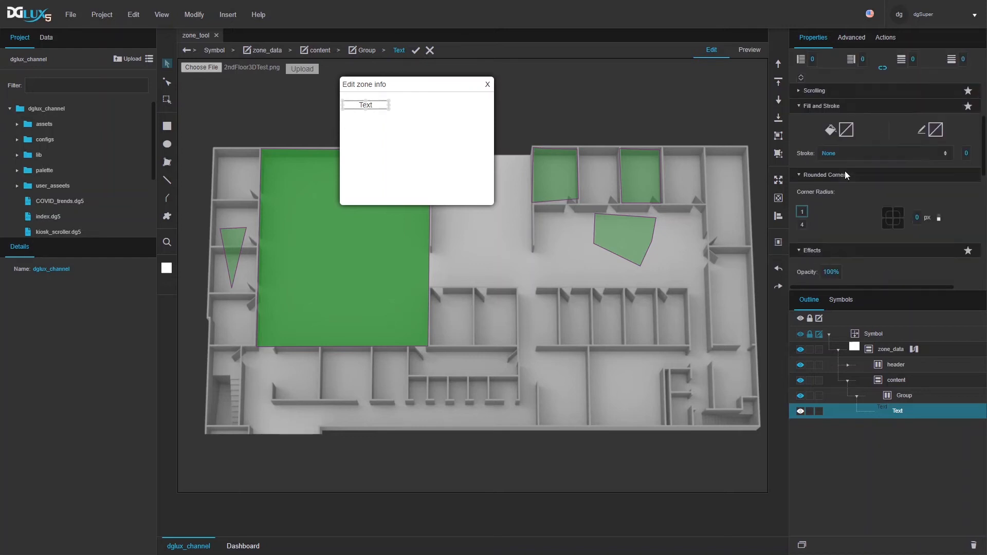
click(858, 229)
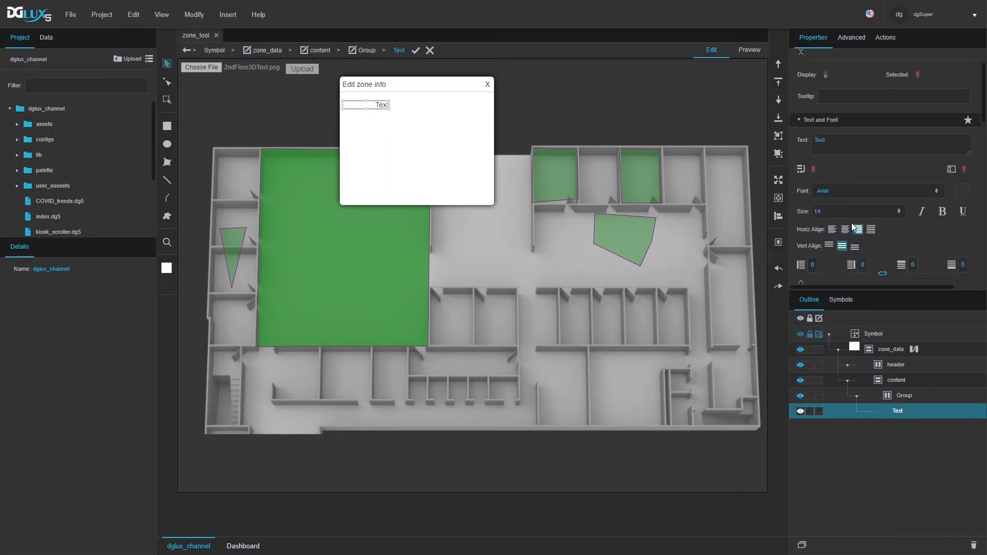
double_click(830, 147)
text(Zone name:)
- Rename the nested group inside content as prop and set its horizontal gap to 10
click(900, 396)
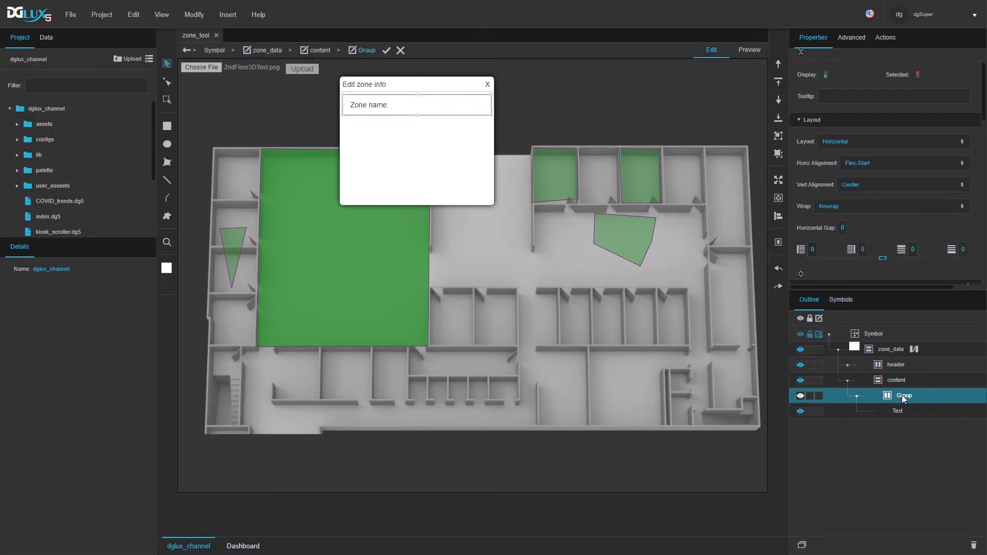
double_click(902, 395)
text(prop)
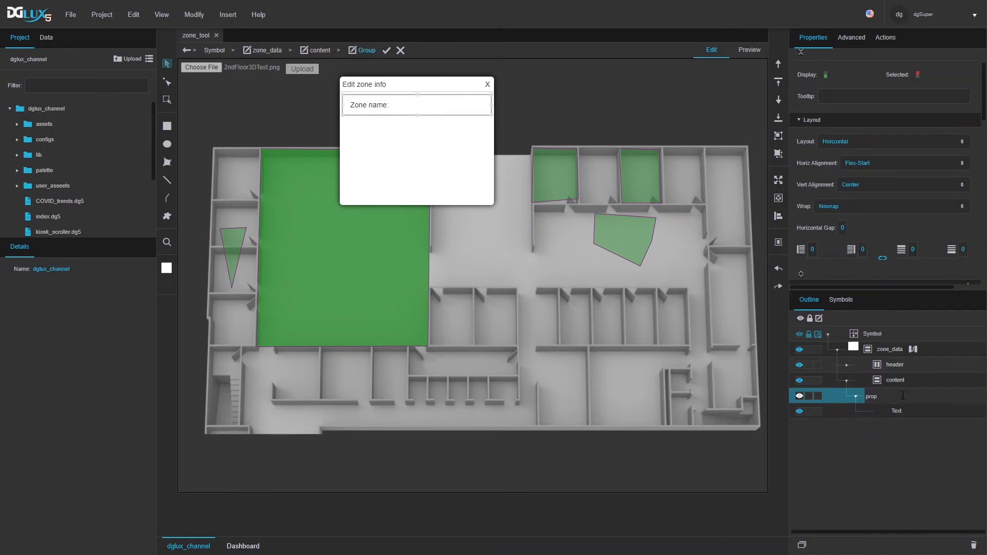
key(Return)
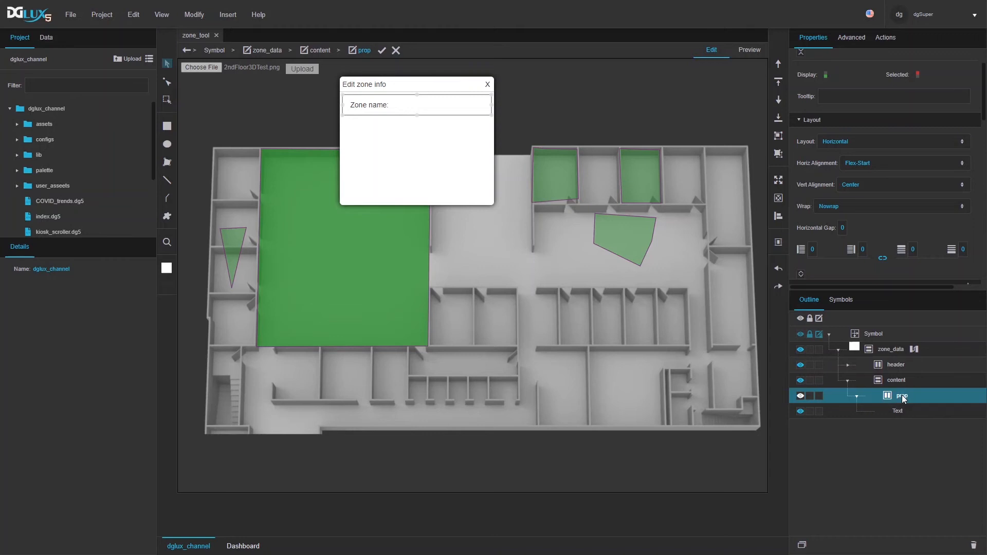
click(843, 225)
text(10)
key(Return)
- Insert a Text Input into the prop group after the label and set its width to 100%
right_click(901, 402)
mouse_move(826, 317)
mouse_move(755, 363)
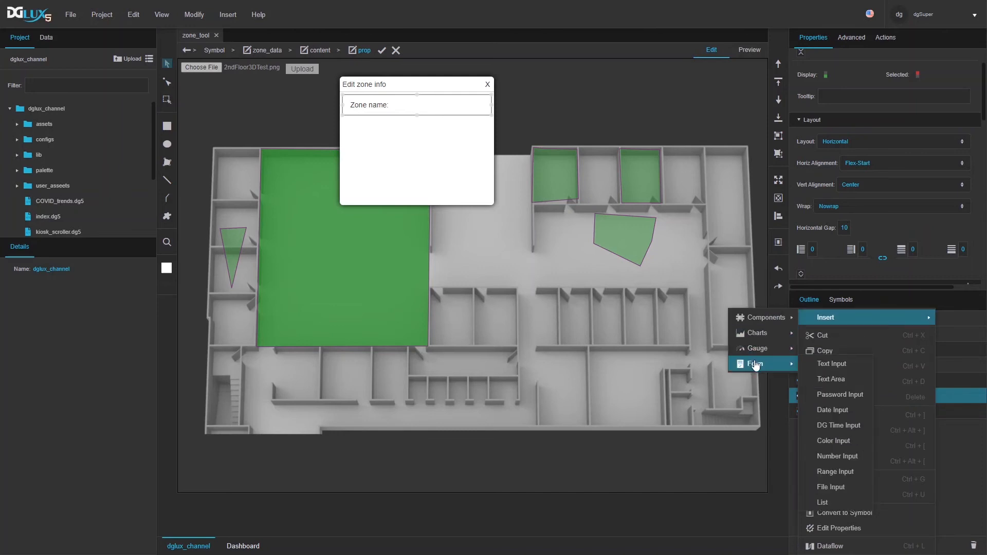
click(843, 368)
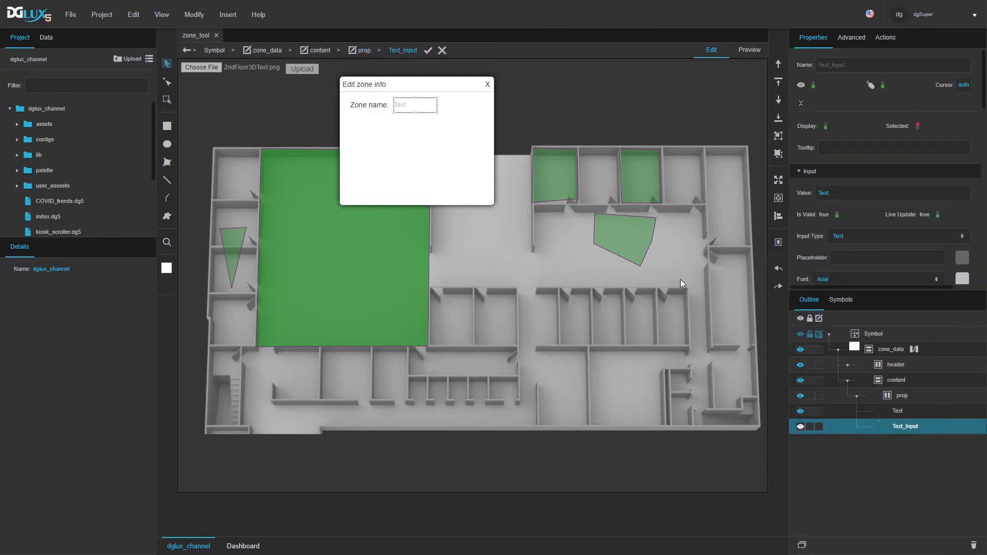
scroll(848, 237, down, 10)
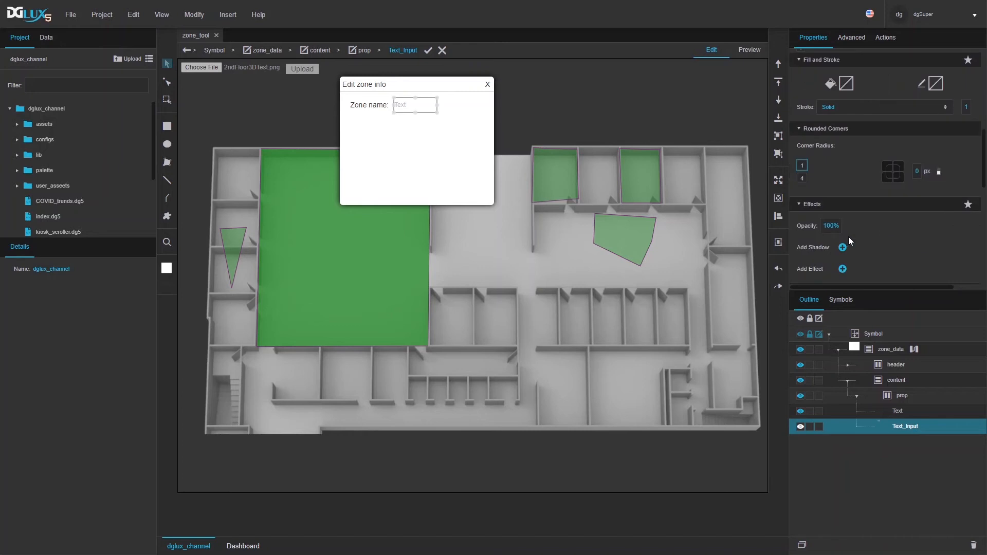
double_click(815, 194)
text(100%)
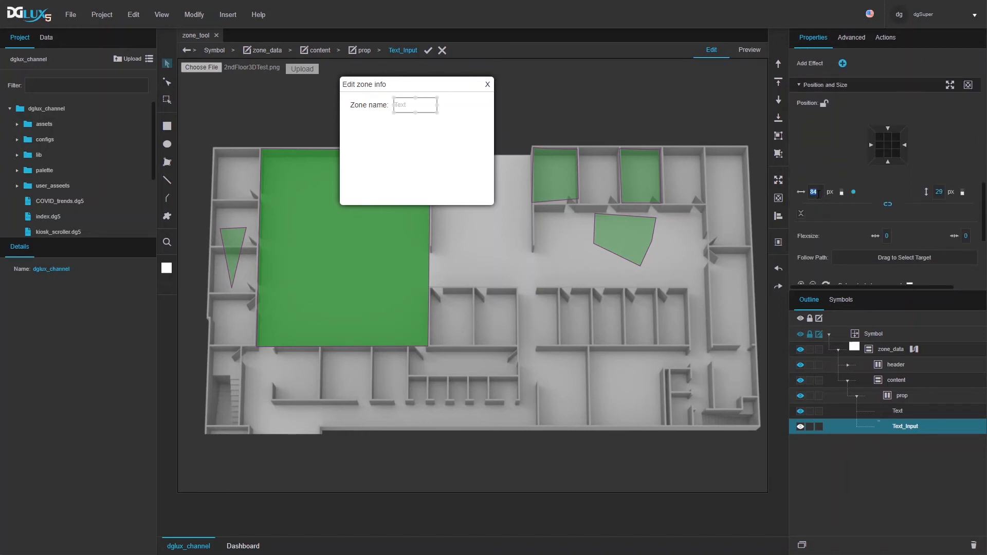
key(Return)
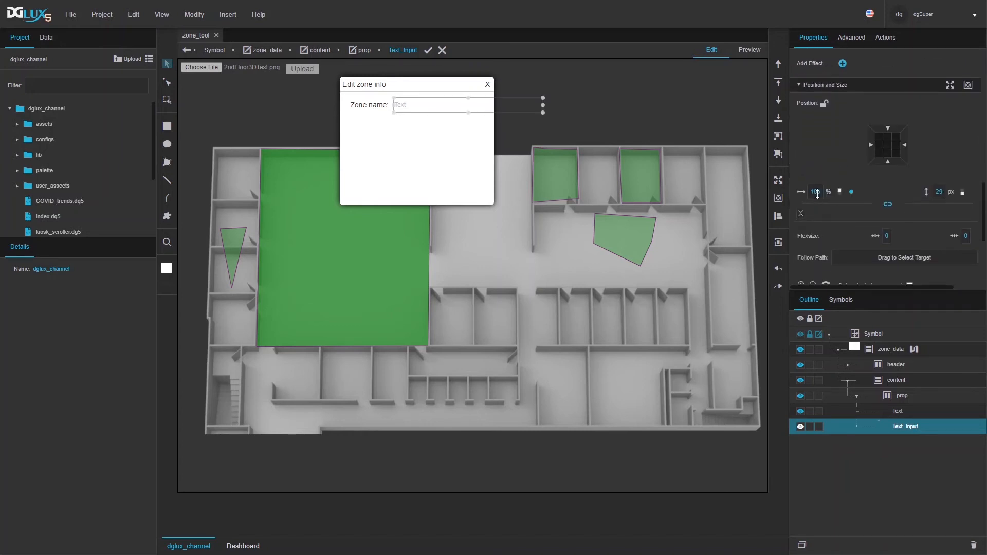
- Set the text input's flex shrink value to 1 and its height to 30 px
click(890, 240)
click(962, 235)
text(1)
key(Return)
click(936, 195)
text(30)
key(Return)
- Give the text input a 3 px corner radius, a solid gray border and a white #ffffff fill
scroll(870, 201, down, 5)
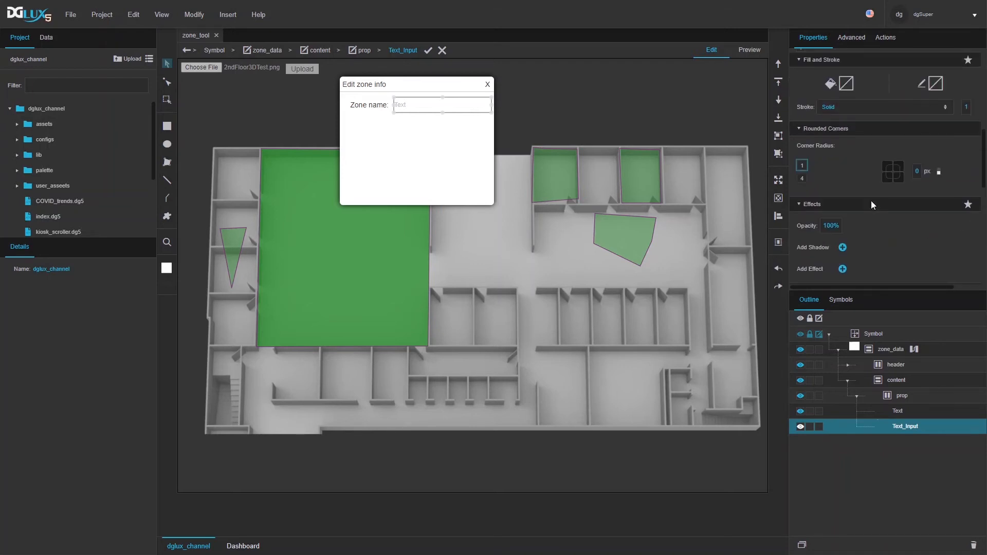
text(3)
click(937, 85)
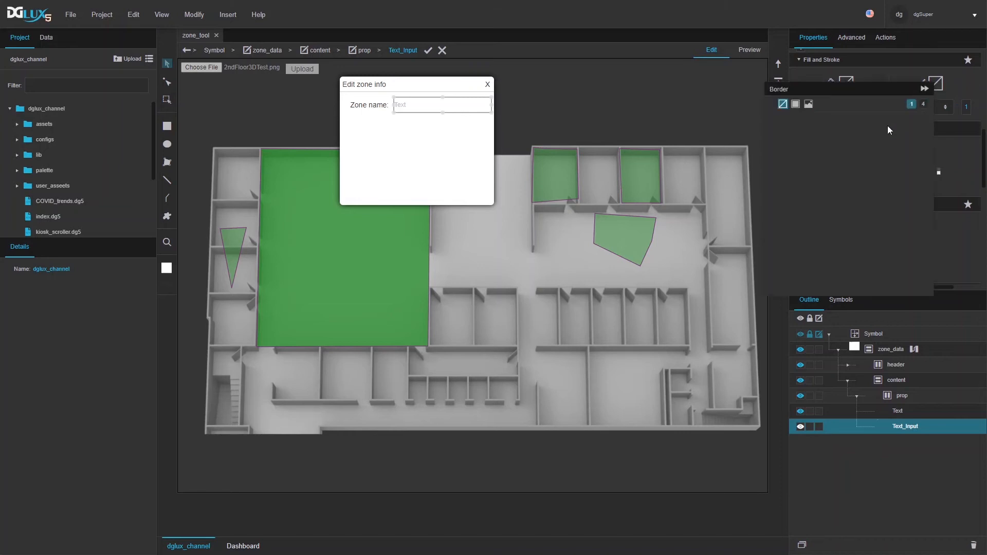
click(796, 104)
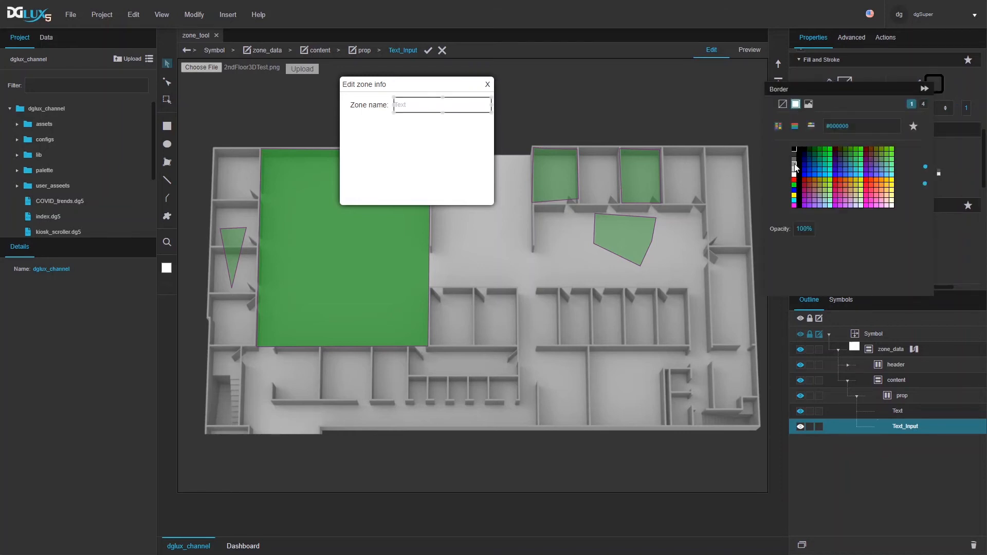
click(966, 94)
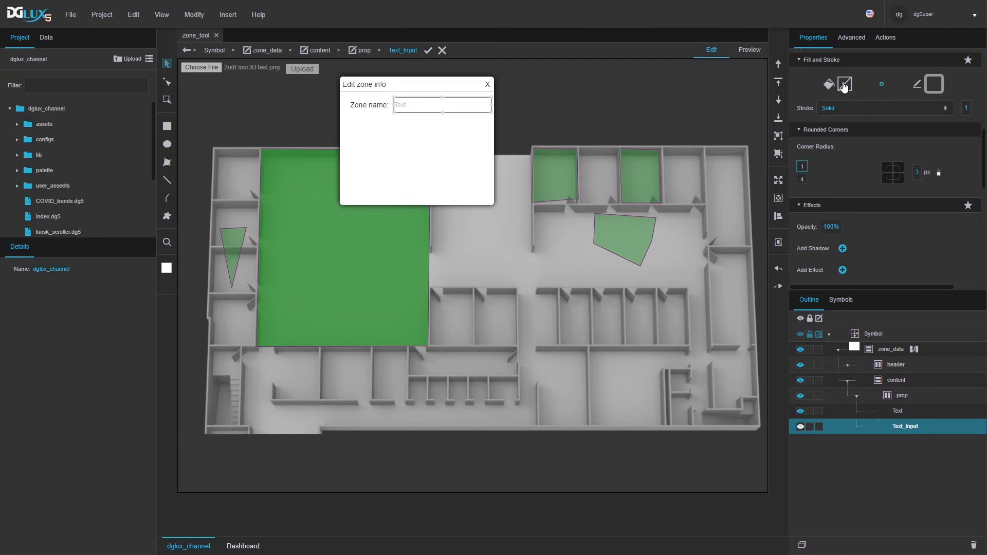
click(844, 83)
click(704, 106)
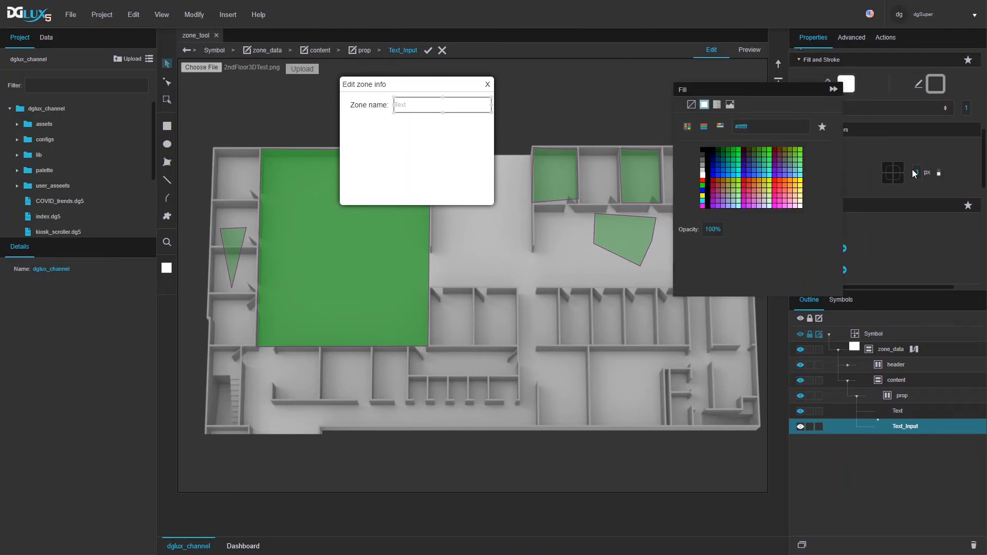
- Set the text input's left and right padding to 5
scroll(912, 169, up, 5)
click(814, 234)
text(4)
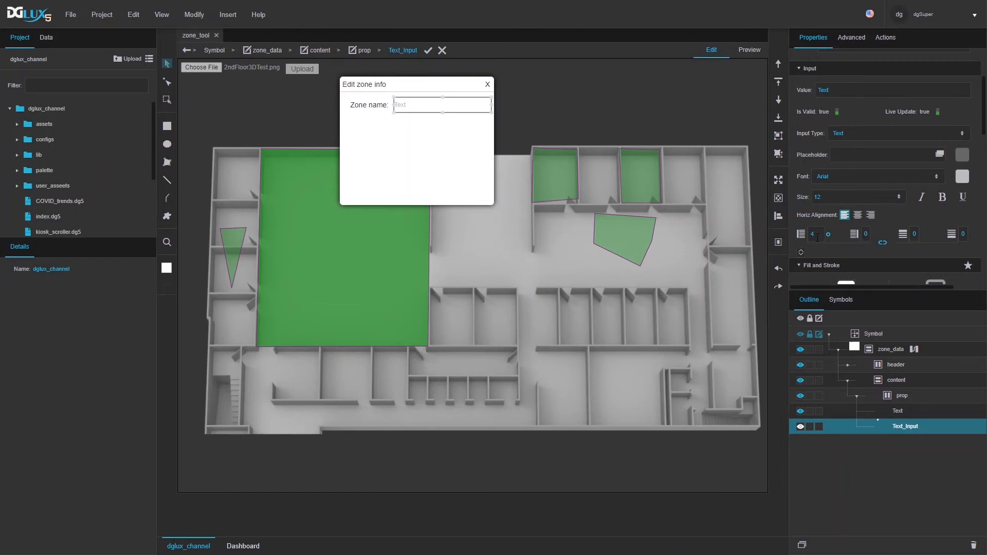
text(5)
click(867, 234)
text(5)
- Set the text input's font color to #333333 and its placeholder color to #cccccc
click(958, 177)
click(845, 234)
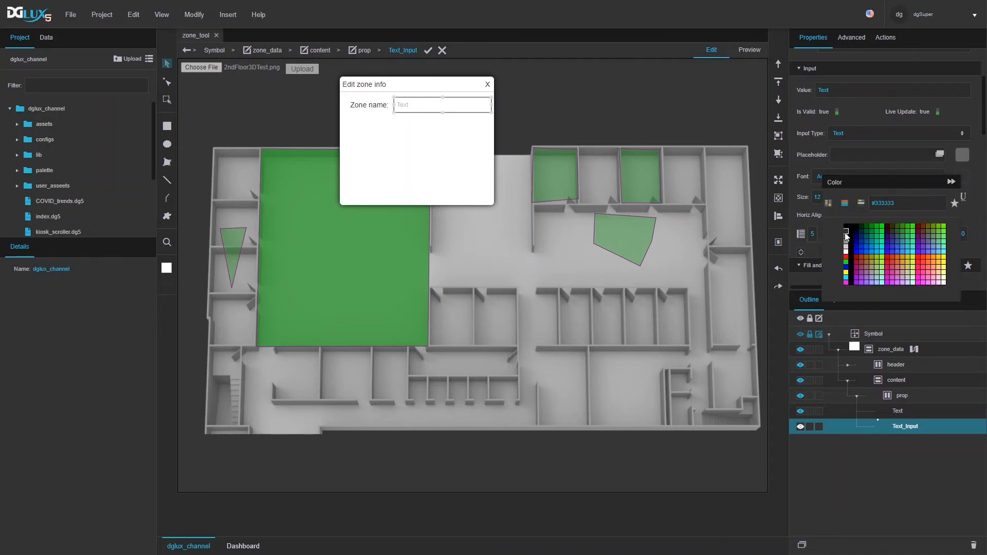
click(961, 158)
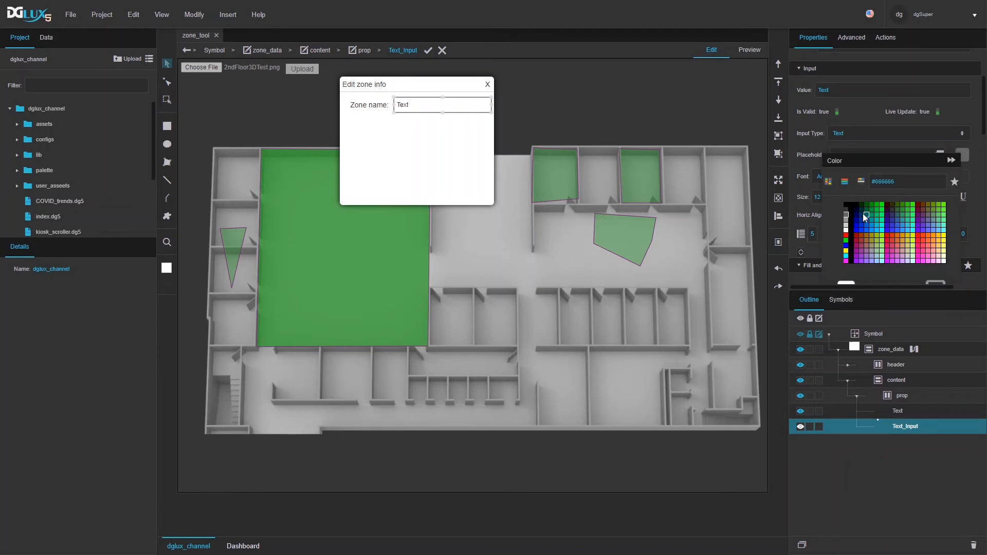
click(847, 216)
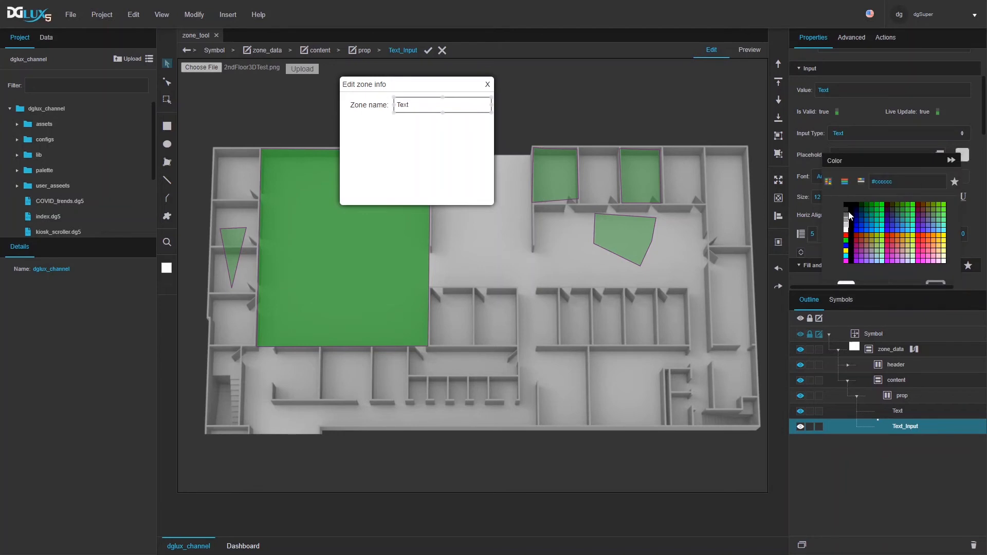
- Clear the text input's value, set its placeholder to "zone name..." and switch to preview mode
double_click(839, 91)
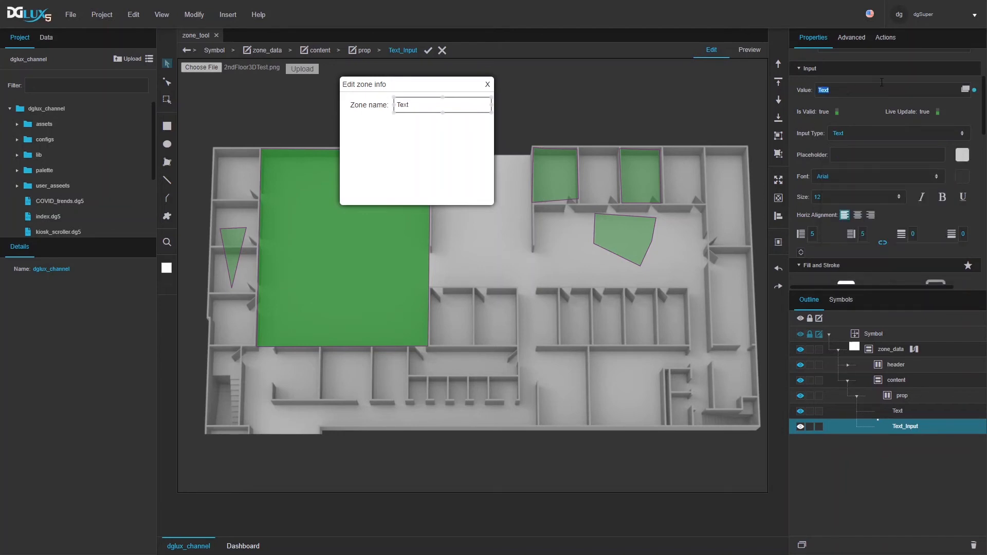
click(974, 90)
click(953, 112)
click(863, 153)
text(zone name...)
click(751, 51)
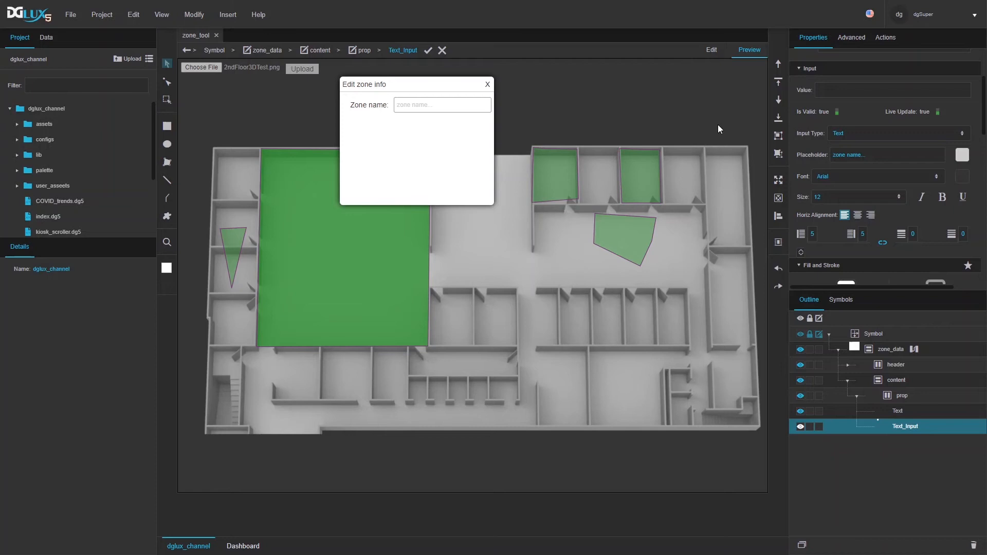
- Duplicate the prop row and change the copy's label text to "Device:"
click(857, 397)
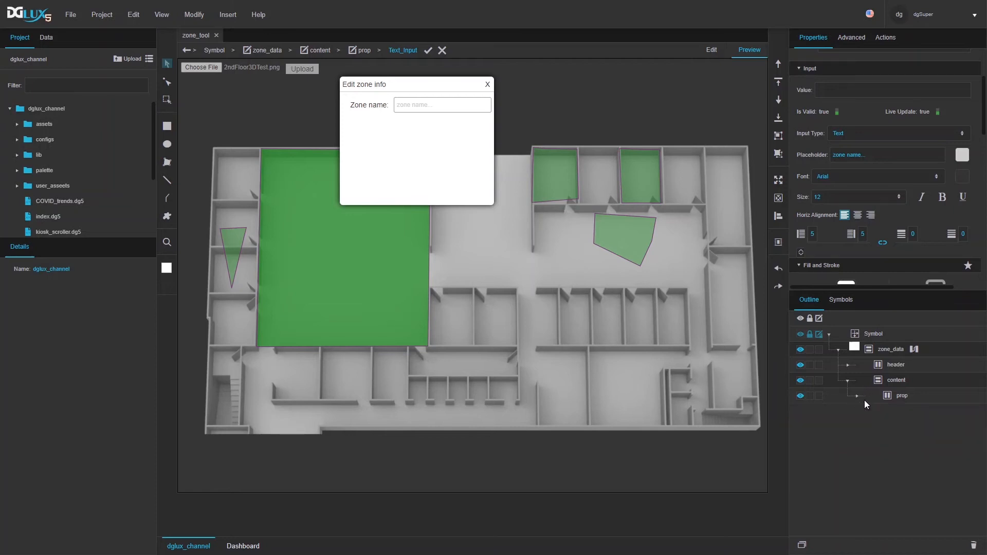
click(902, 398)
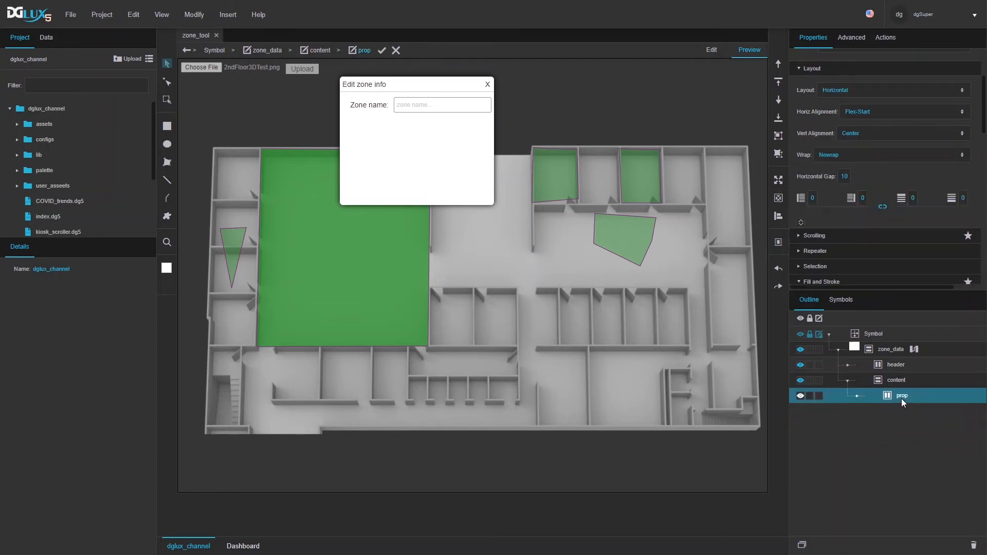
key(ctrl+d)
click(855, 411)
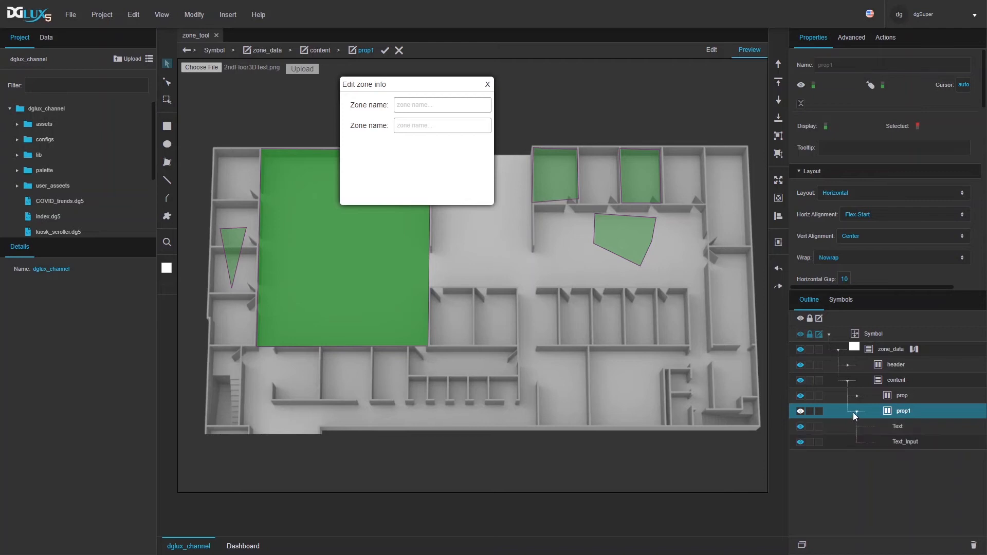
click(893, 427)
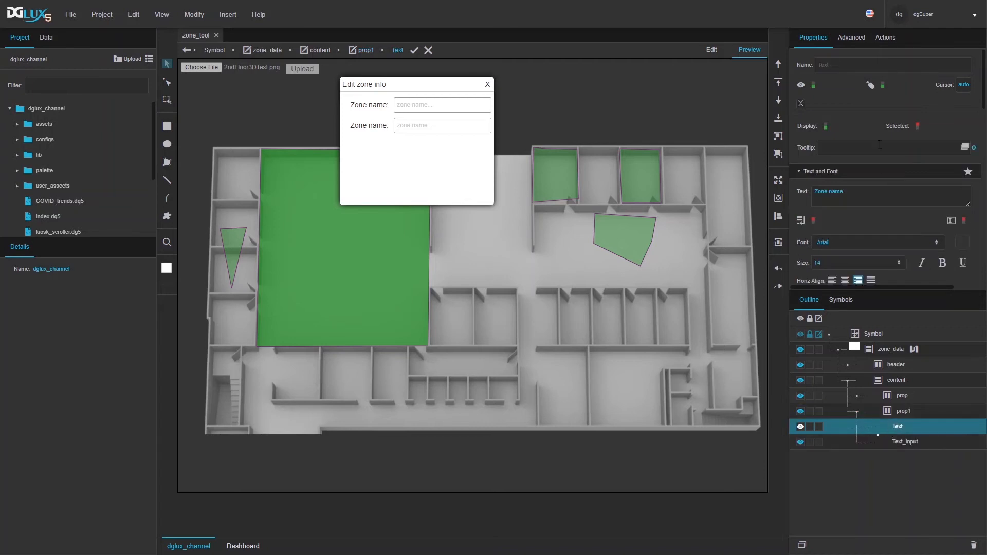
triple_click(843, 194)
text(Device:)
- Delete the text input from the Device row and insert a List form component into prop1 instead
click(909, 444)
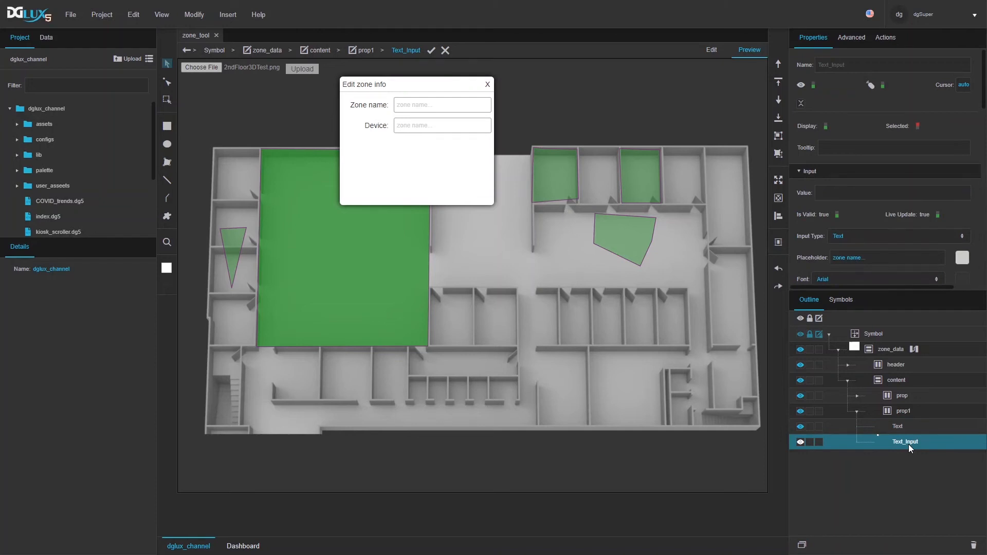
click(973, 544)
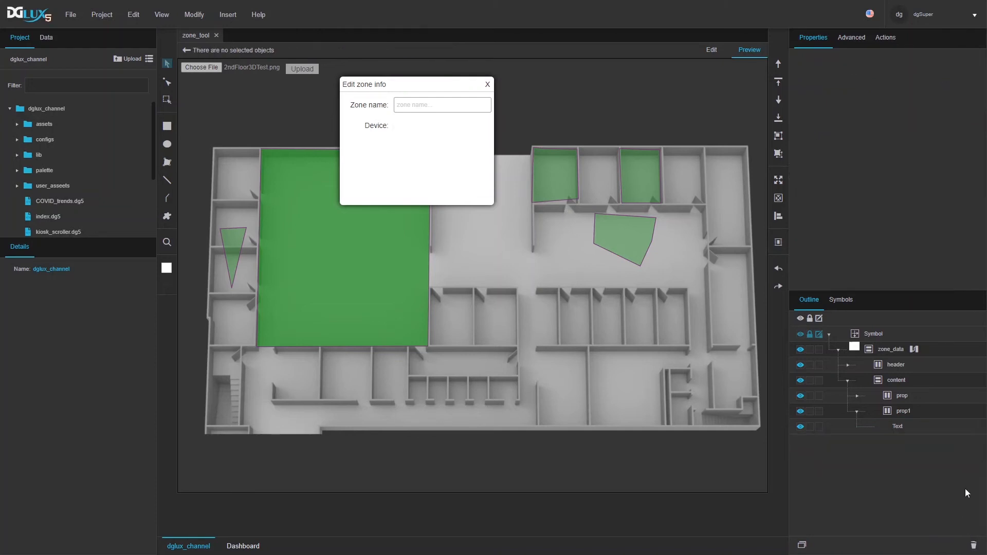
click(917, 420)
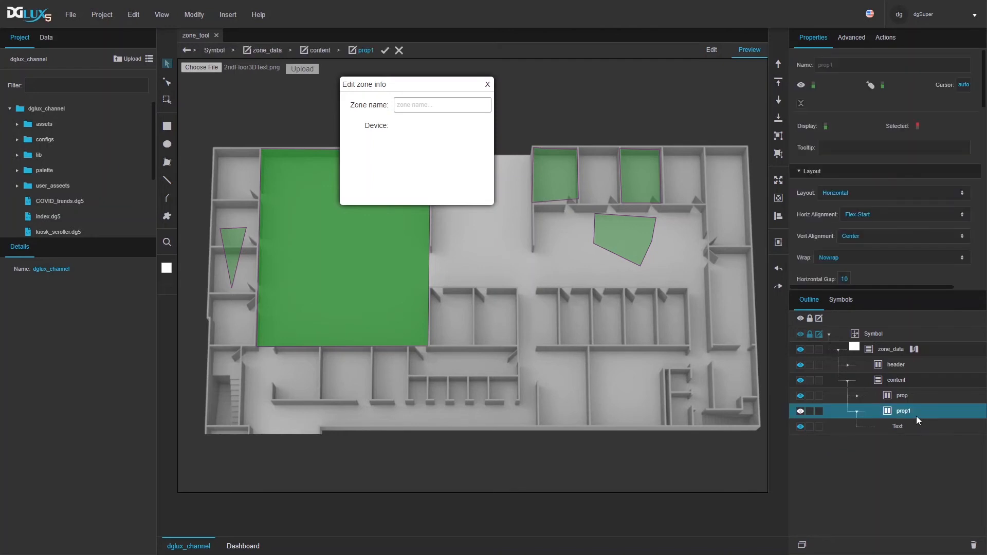
right_click(908, 412)
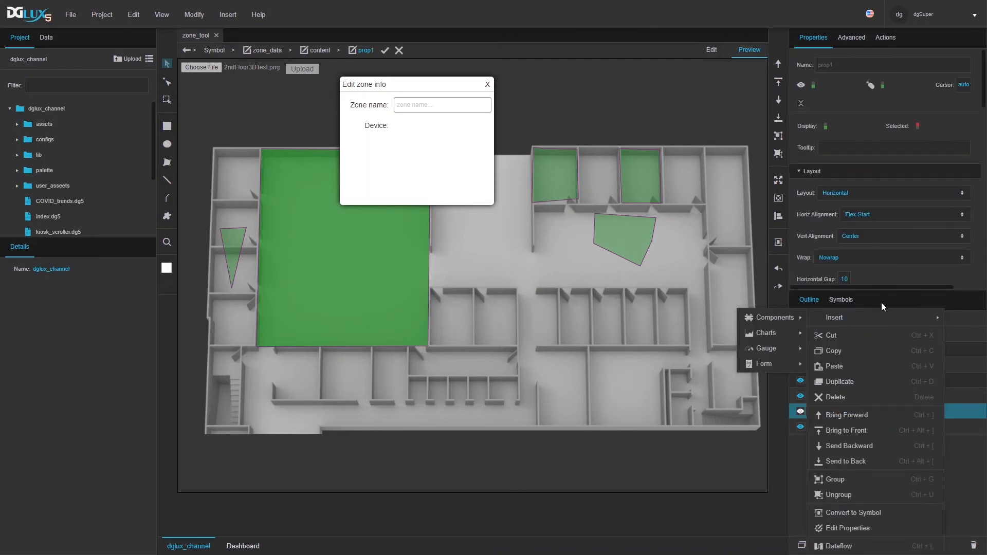
mouse_move(828, 321)
mouse_move(770, 362)
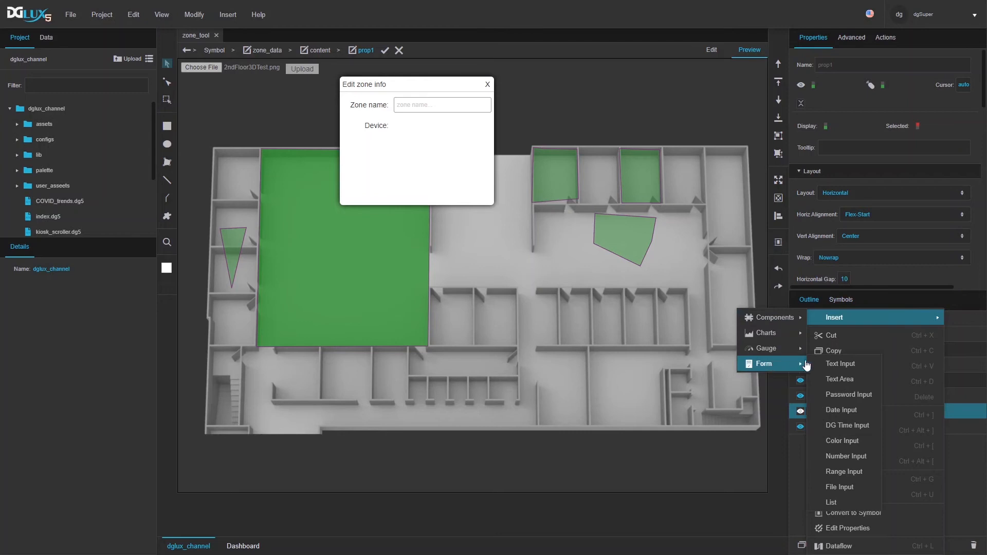
click(845, 502)
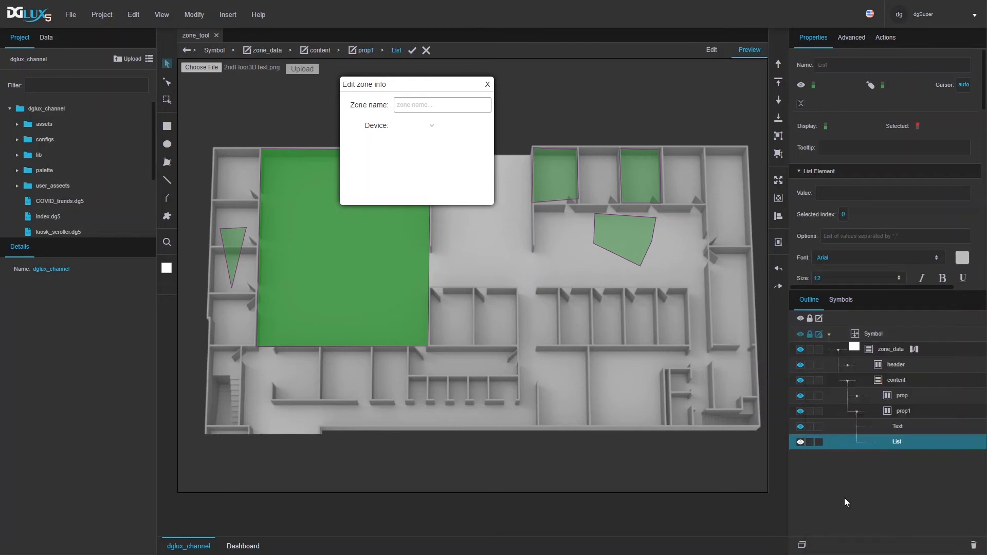
scroll(862, 213, down, 10)
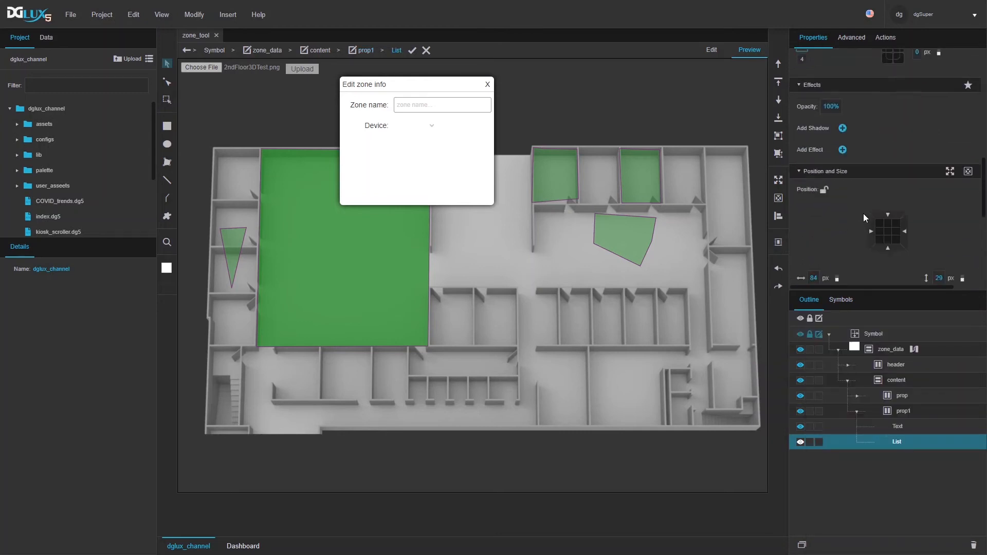
- Set the List component's height to 30 px and its width to 100%
scroll(884, 211, down, 4)
double_click(944, 175)
text(30)
double_click(814, 175)
text(100%)
key(Return)
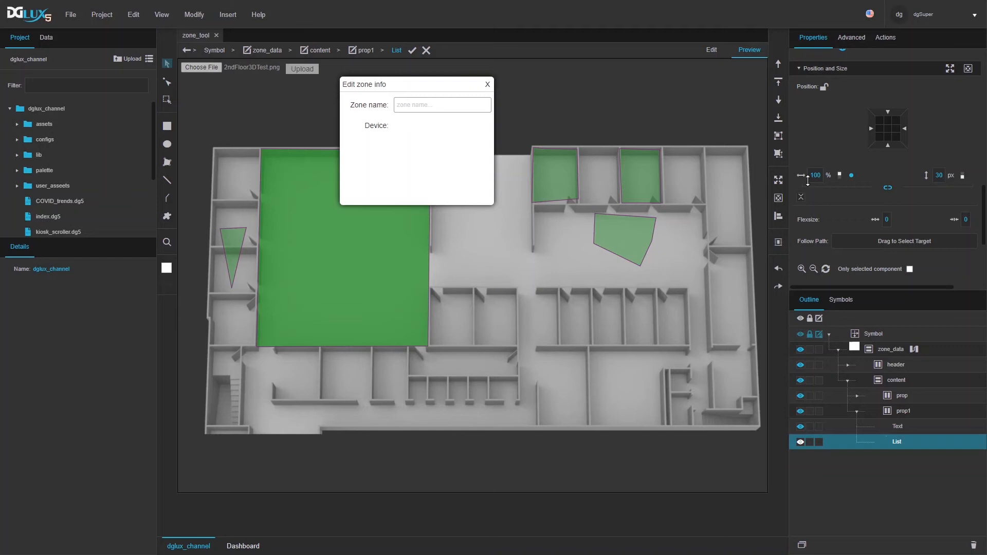
- Set both flexsize values of the List component to 1
double_click(886, 219)
text(1)
double_click(964, 220)
text(1)
key(Return)
- Set the List component's corner radius to 3 px
scroll(952, 214, up, 4)
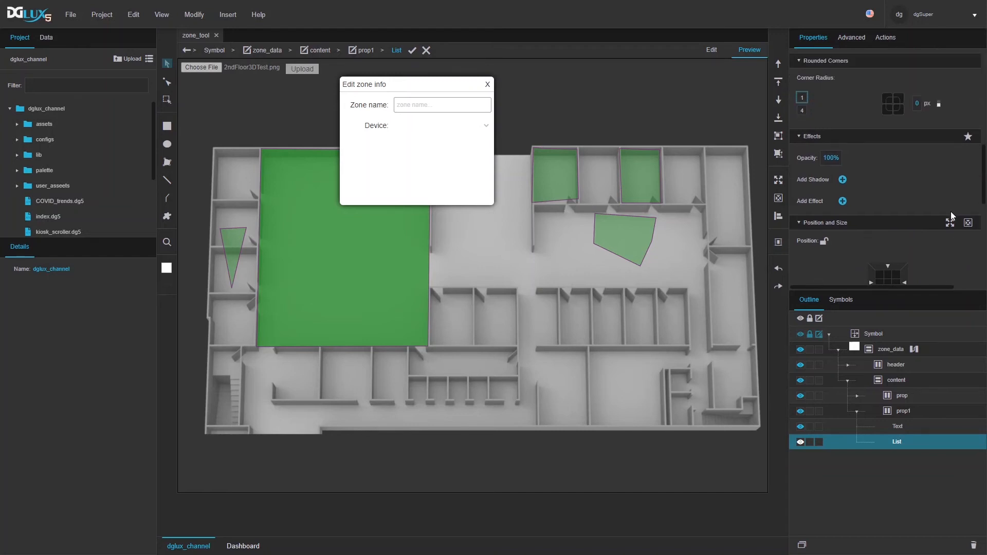
scroll(941, 214, up, 1)
click(916, 156)
text(3)
key(Return)
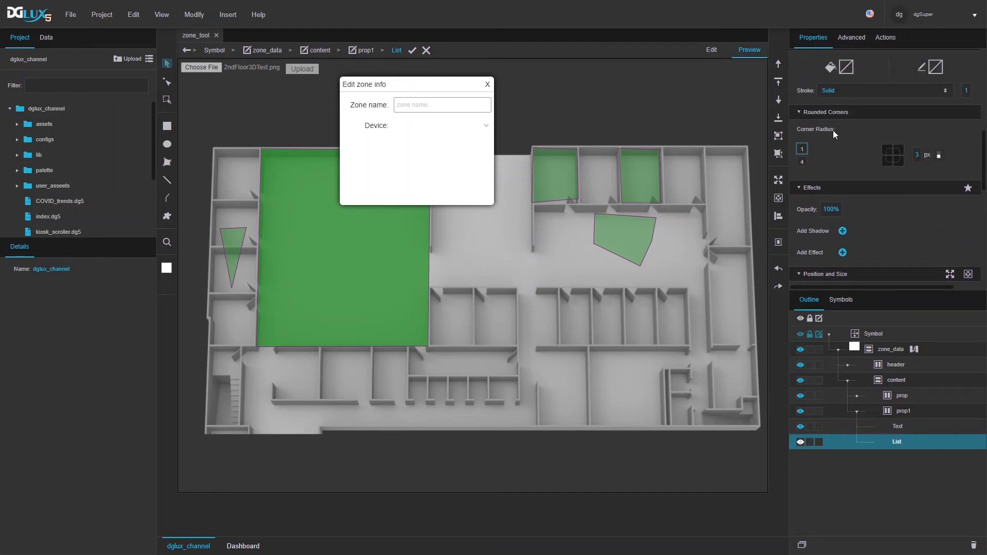
- Give the List a solid #ffffff fill and a solid #999999 border
scroll(874, 181, up, 5)
click(845, 221)
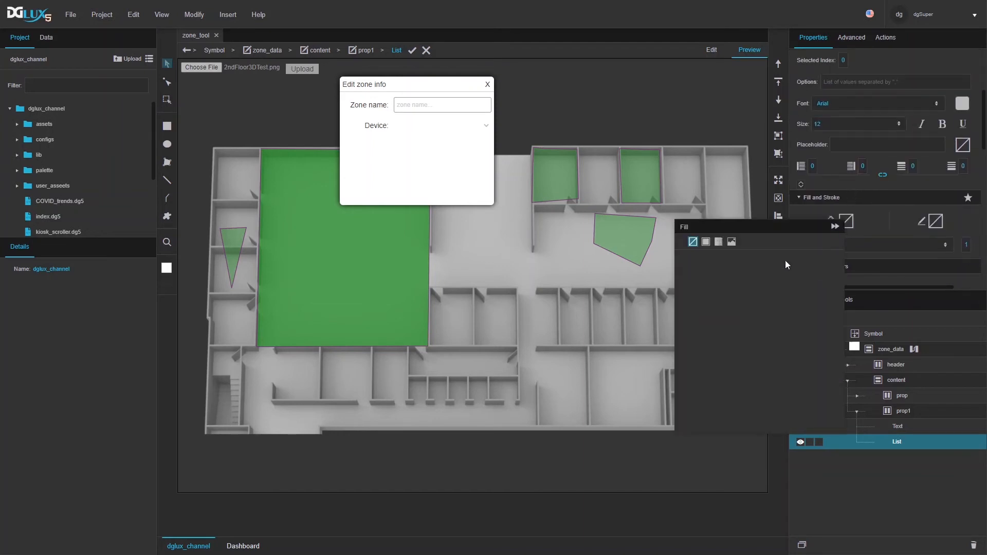
click(704, 242)
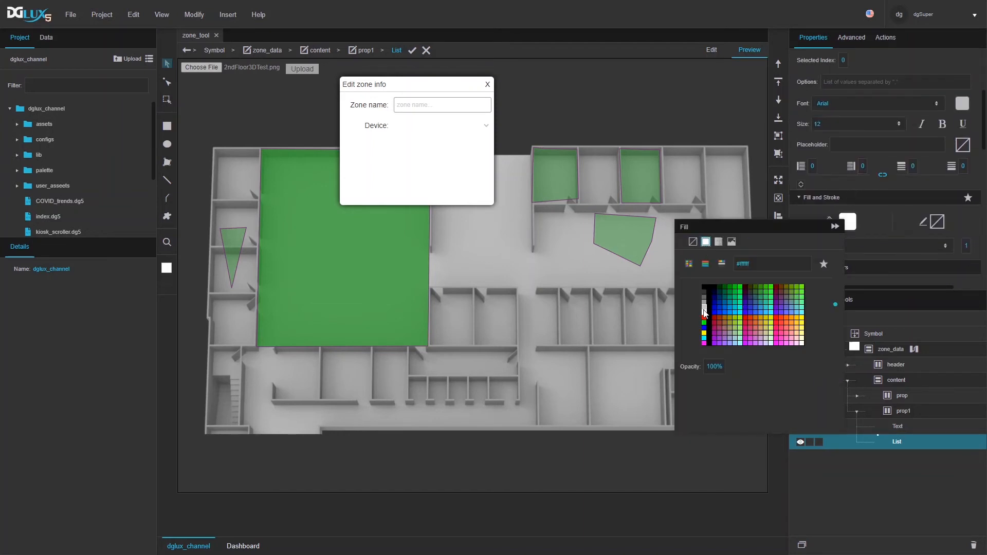
click(937, 226)
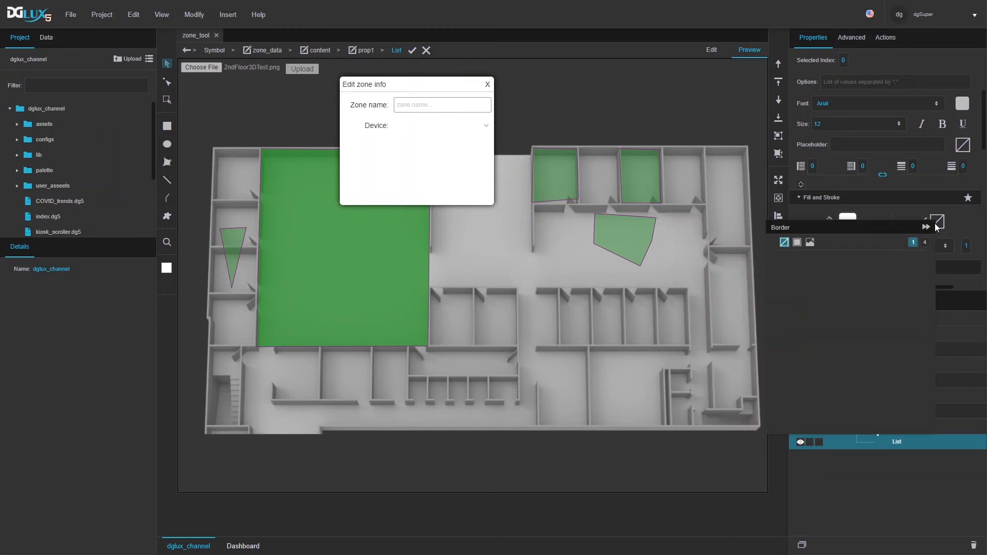
click(798, 243)
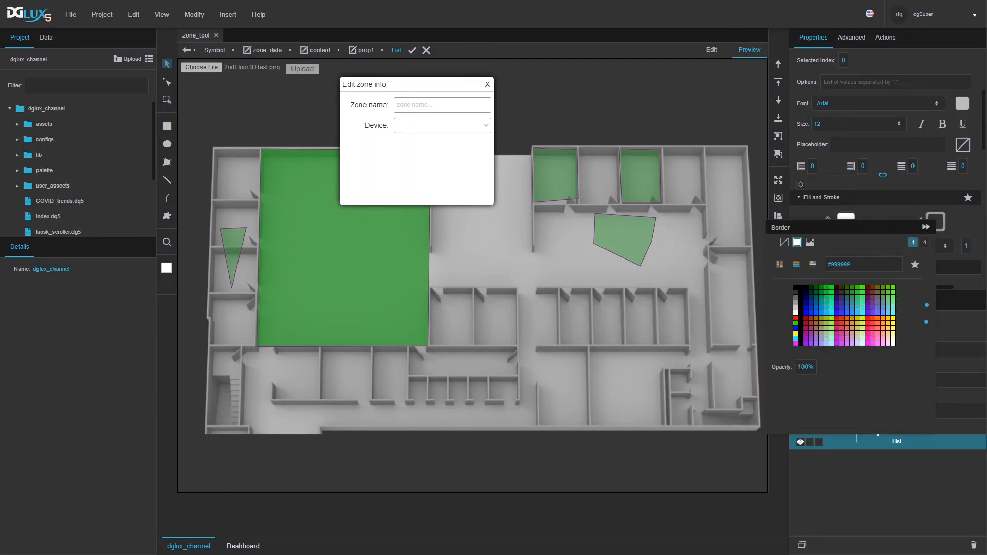
click(969, 227)
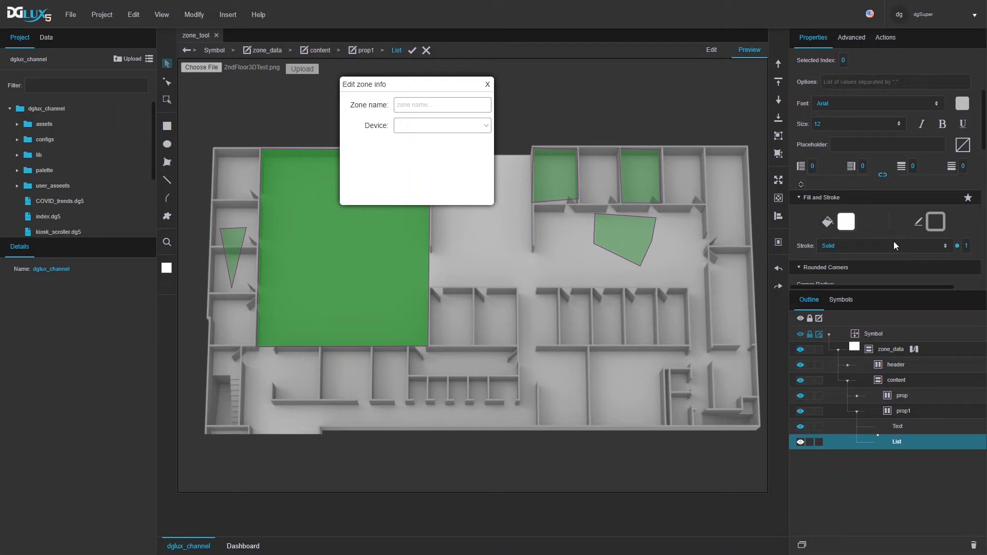
- Change the List's font color to dark grey
scroll(895, 110, up, 2)
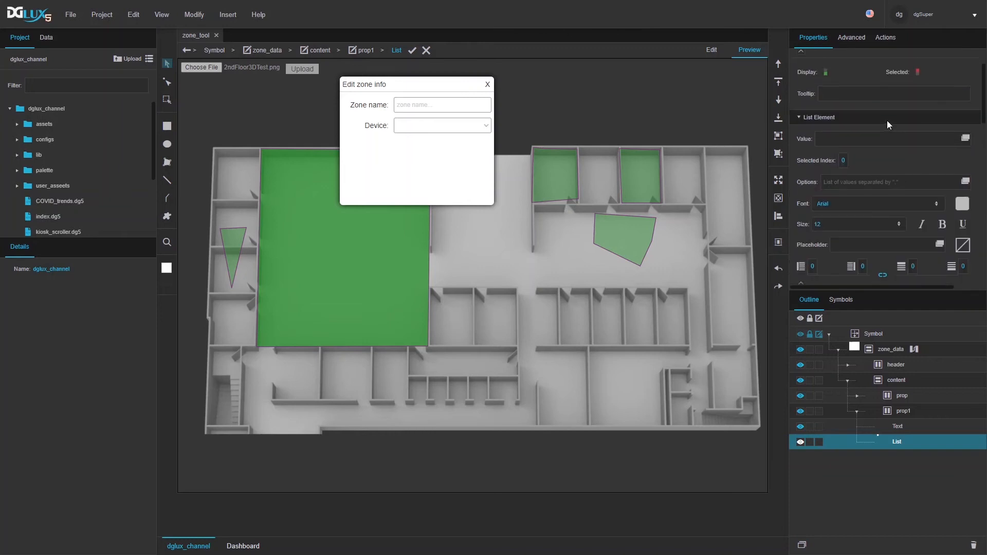
click(959, 207)
click(846, 262)
- Set the List's placeholder text to "Device" and its placeholder color to light grey
click(842, 183)
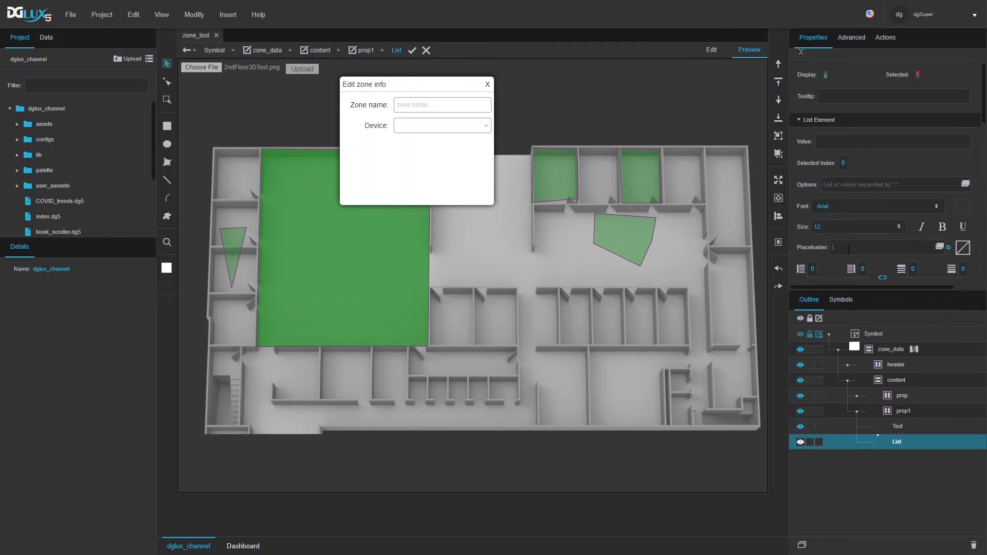
text(Device)
click(963, 248)
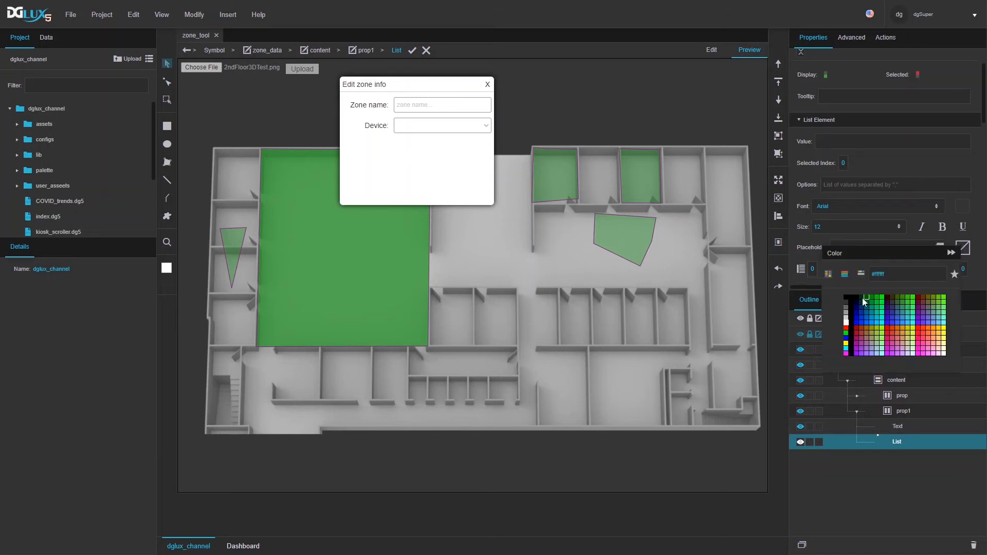
click(846, 317)
click(843, 142)
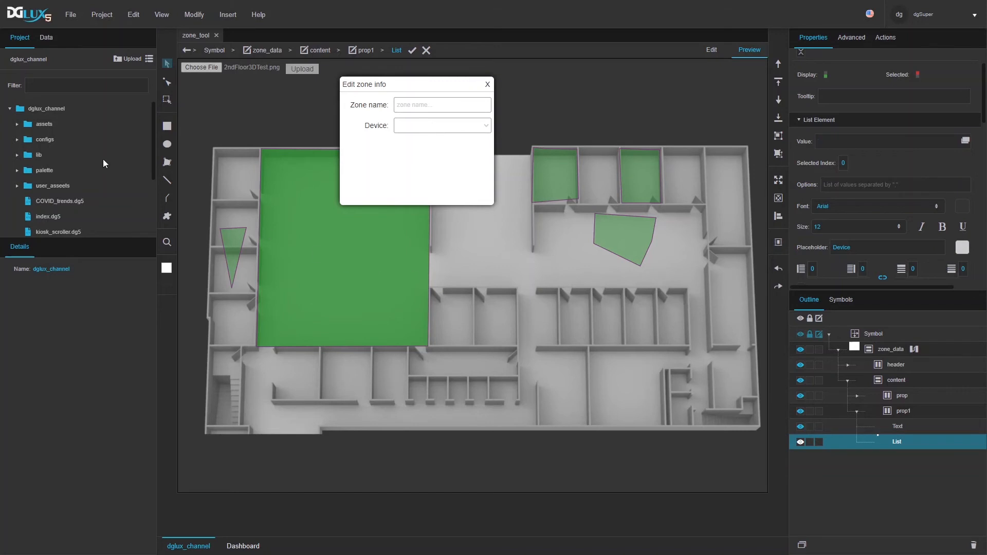
- Delete the New node under Building A > HVAC in the data node tree
click(53, 38)
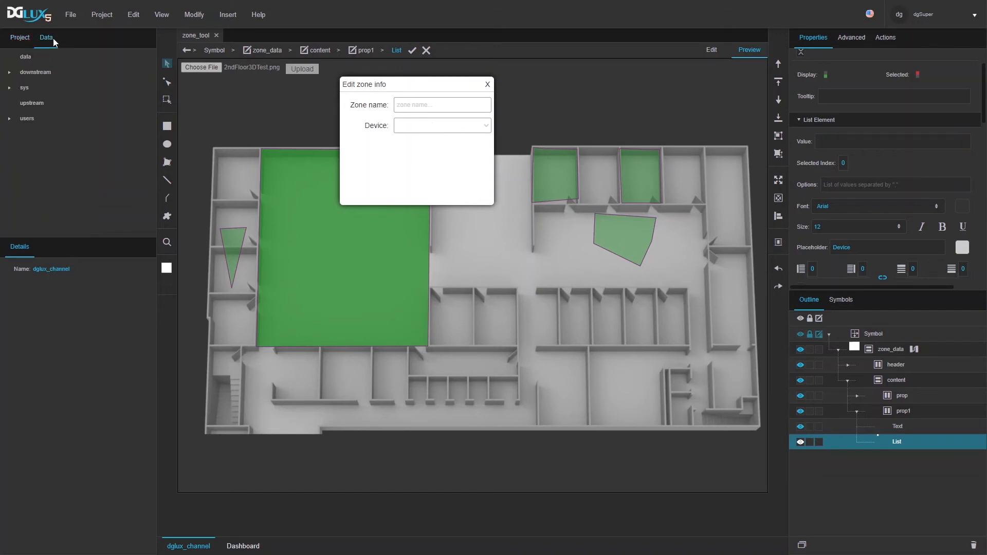
click(36, 59)
click(12, 291)
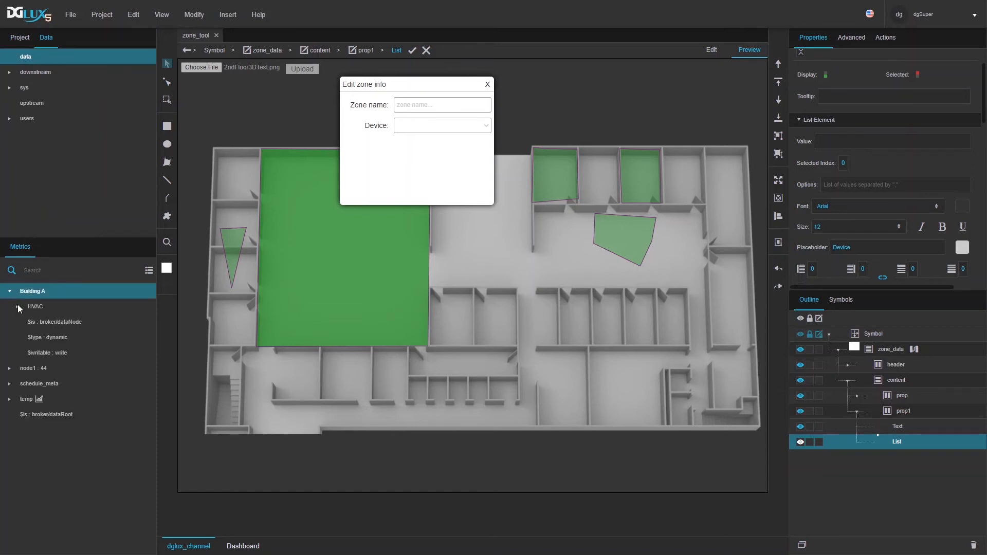
click(18, 306)
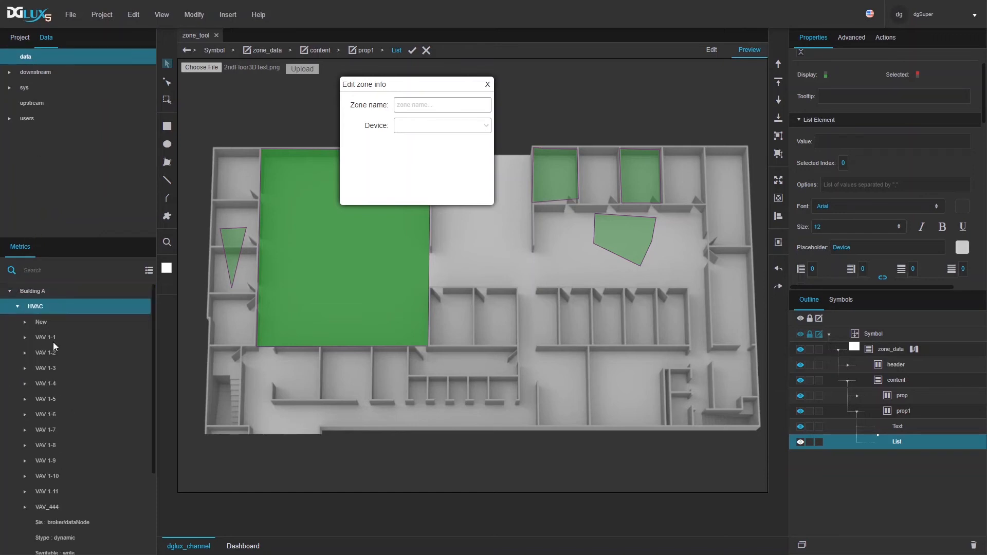
click(42, 323)
right_click(42, 322)
mouse_move(57, 431)
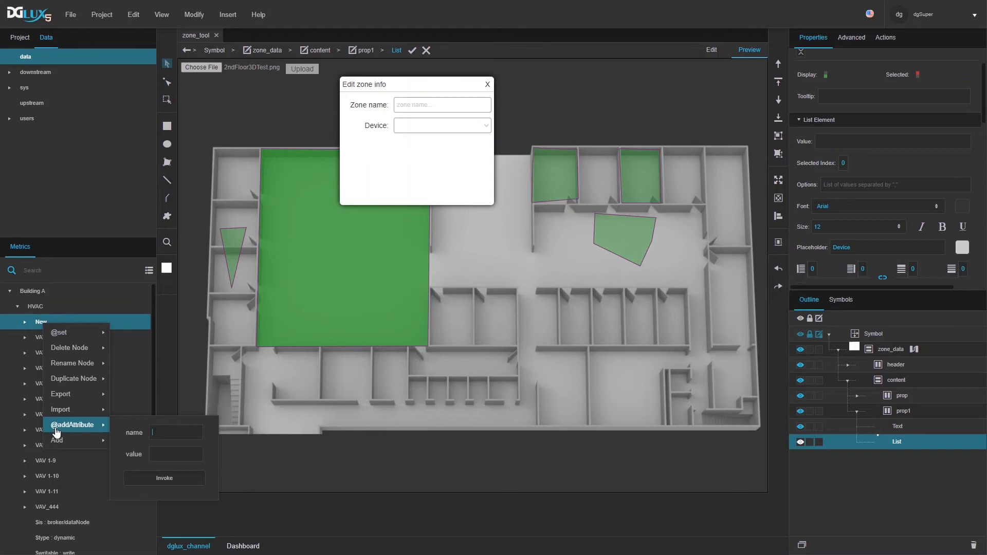
mouse_move(83, 362)
mouse_move(103, 348)
click(160, 379)
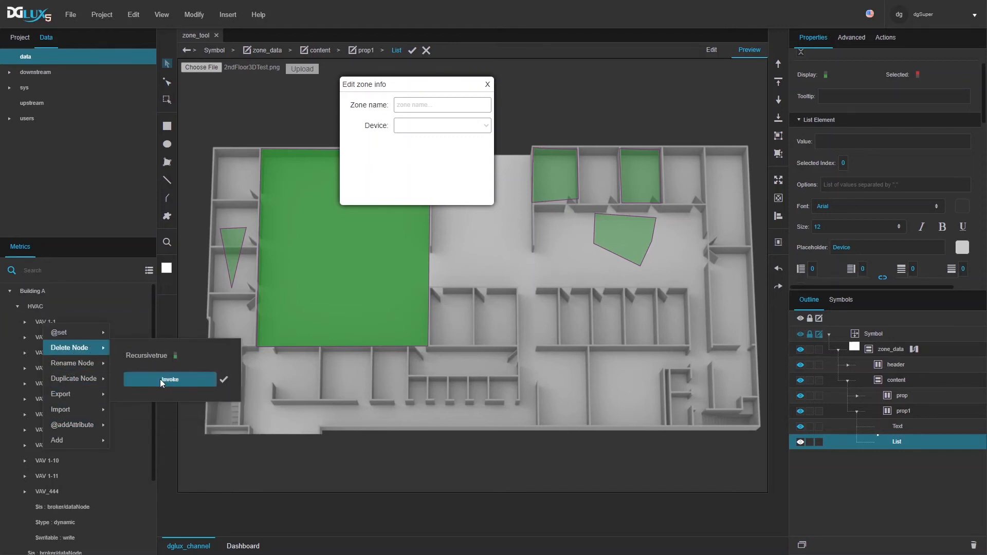
- Add a List Node block to the List's dataflow, point its path to /data/Building A/HVAC and inspect its children table
click(31, 308)
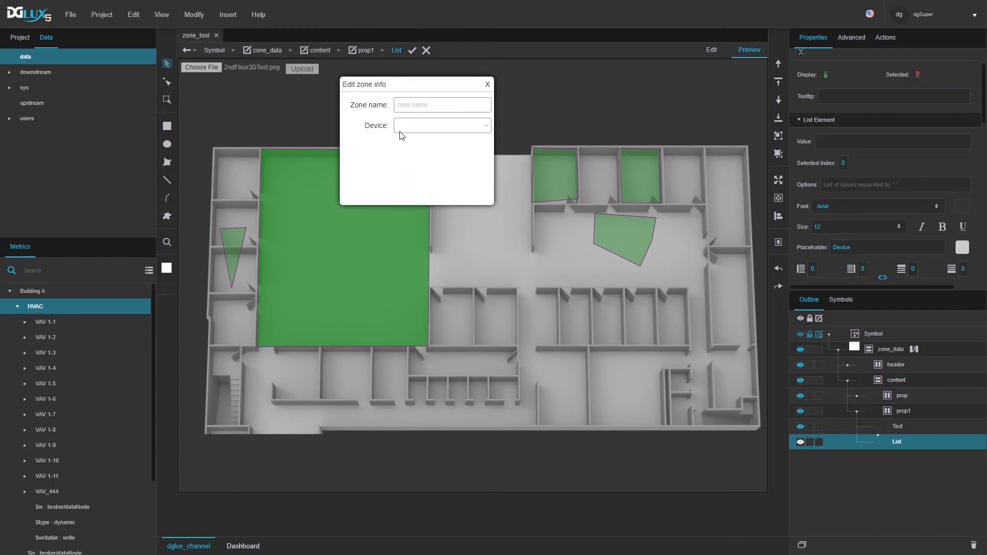
right_click(894, 444)
click(852, 547)
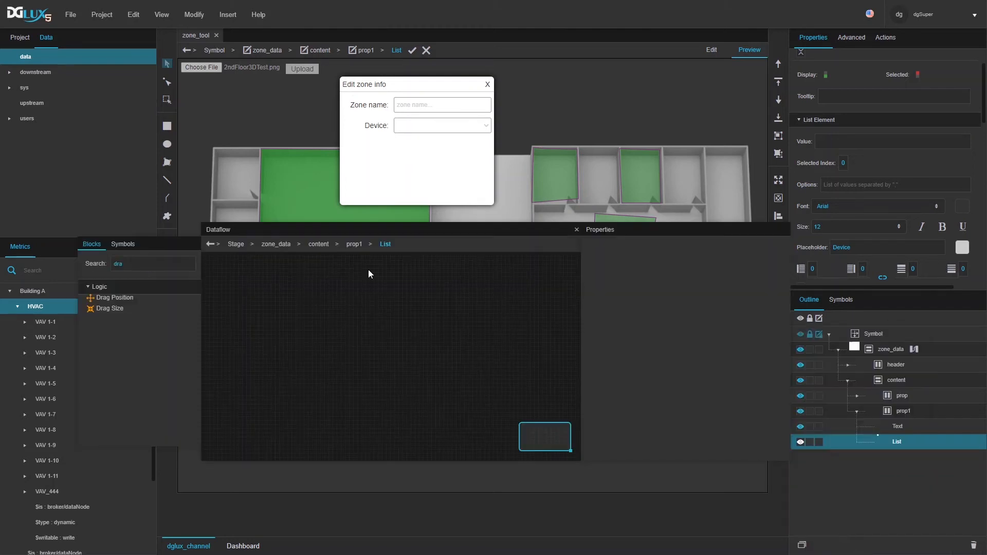
double_click(181, 266)
text(list)
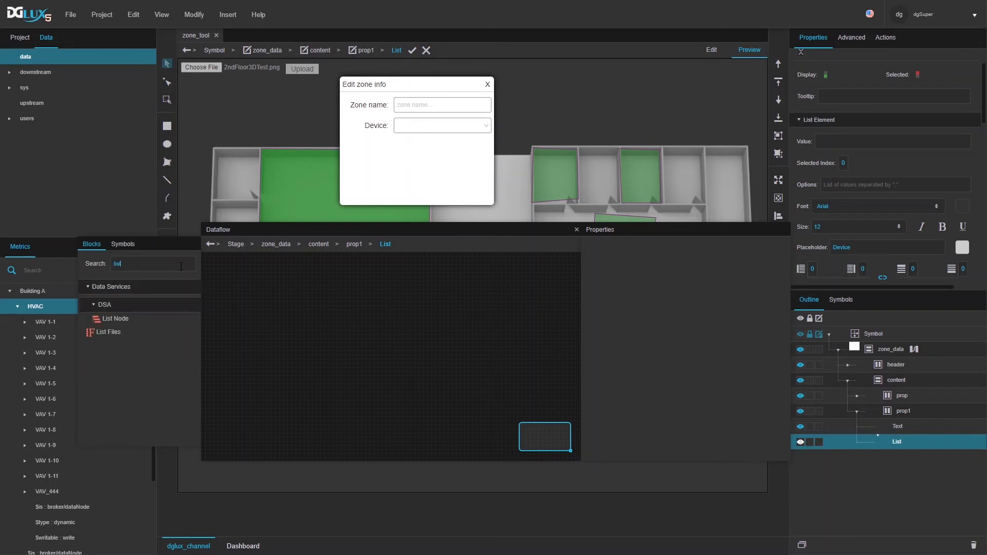
drag(129, 324, 242, 270)
drag(36, 313, 689, 276)
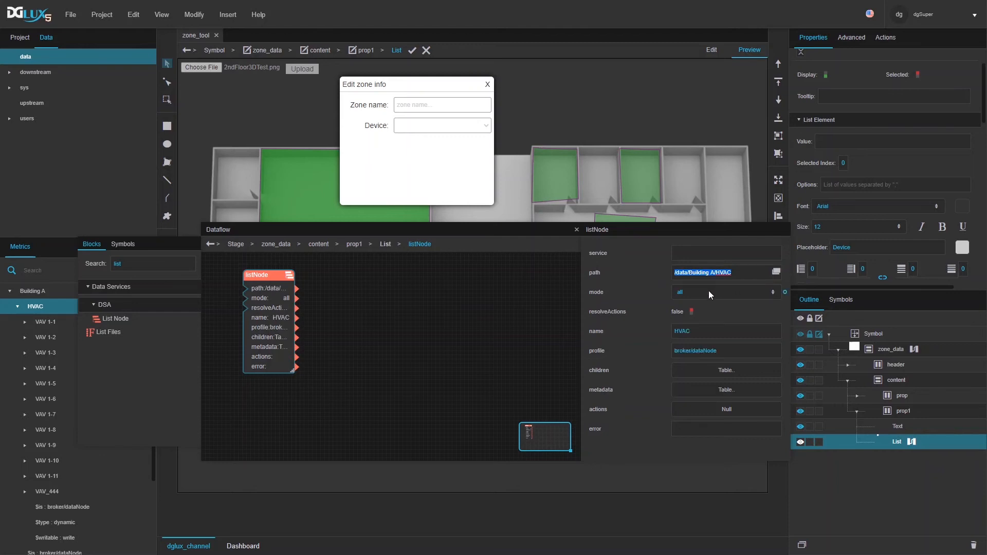
click(713, 375)
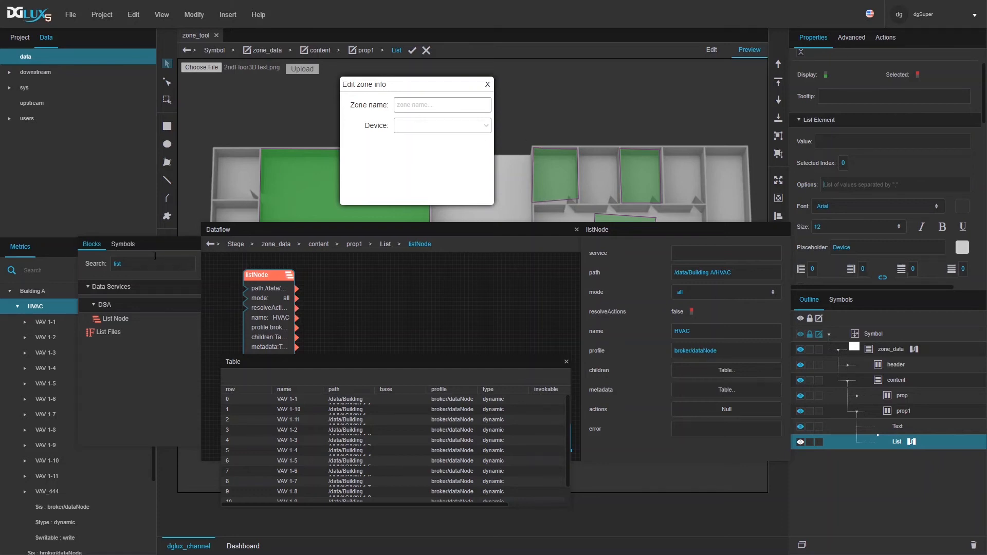
- Add a Column Mapping block to the dataflow and connect the List Node's children output to its input
double_click(143, 264)
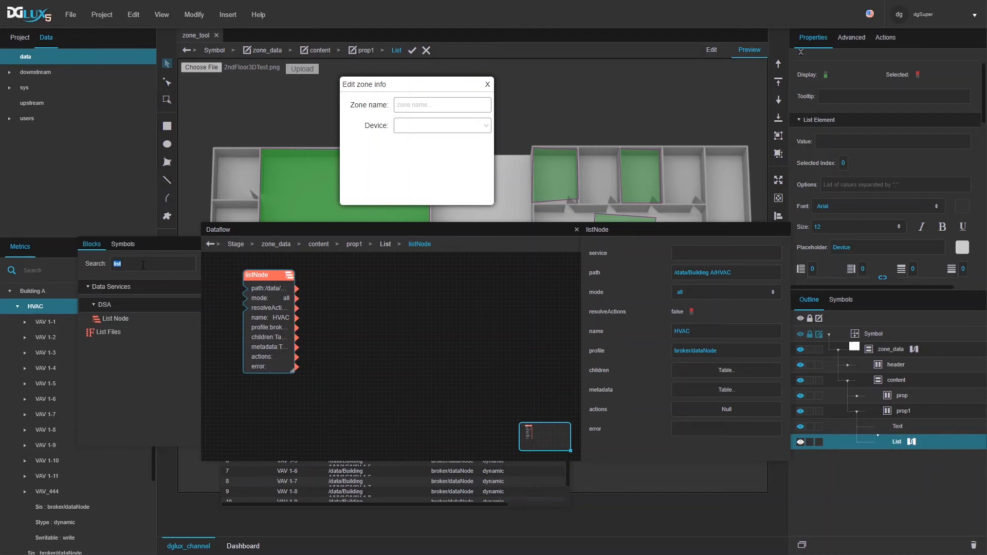
text(col)
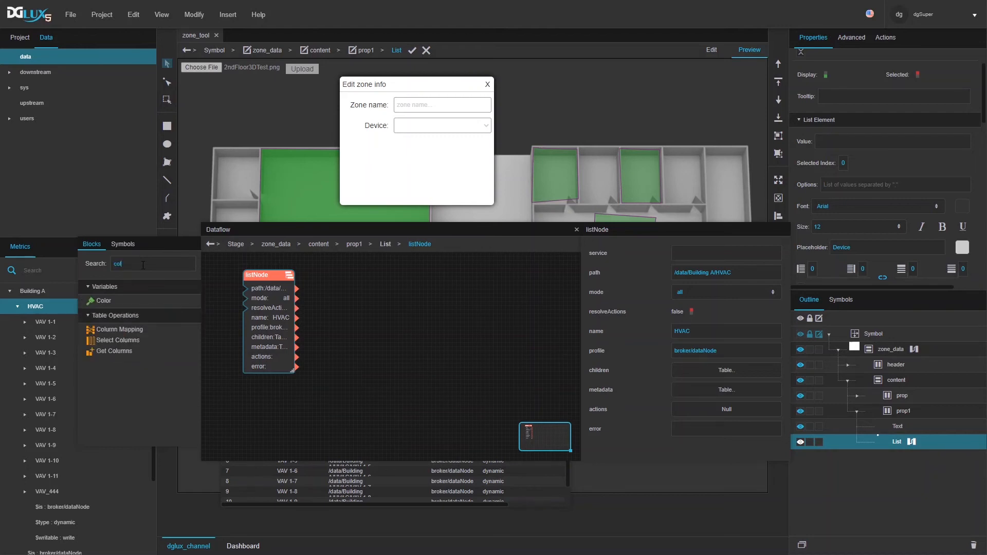
drag(130, 337, 346, 296)
mouse_move(296, 337)
mouse_down()
mouse_move(352, 329)
mouse_move(353, 315)
mouse_move(327, 314)
mouse_up()
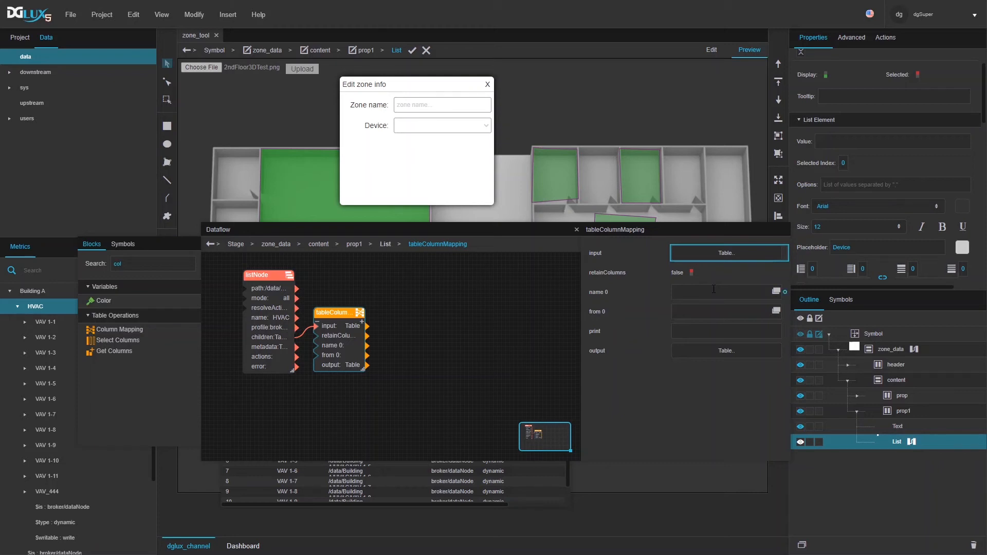
- Map a column named value from =name + ':' + path and check the column mapping's output table
click(704, 292)
text(value)
click(692, 311)
text(=name + ':' + path)
click(705, 352)
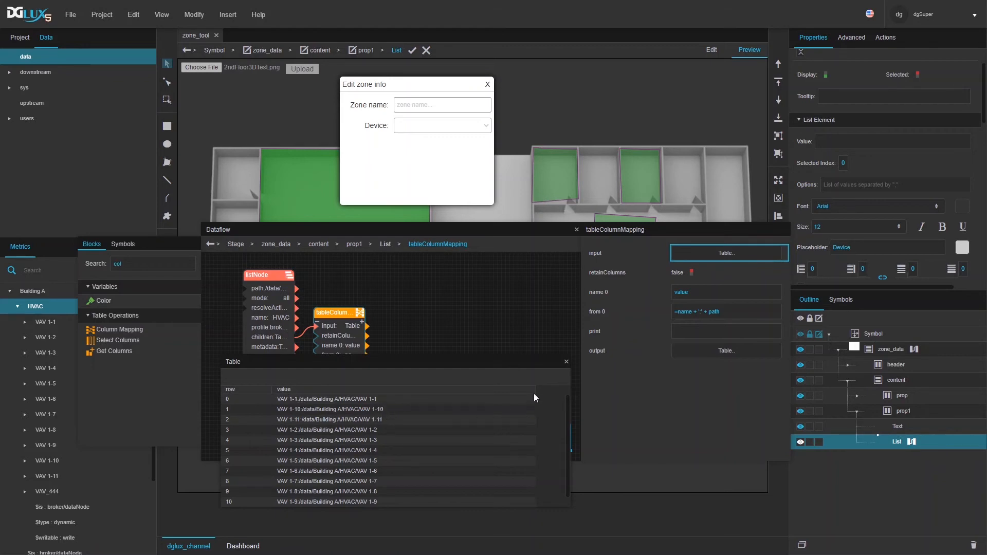
click(567, 362)
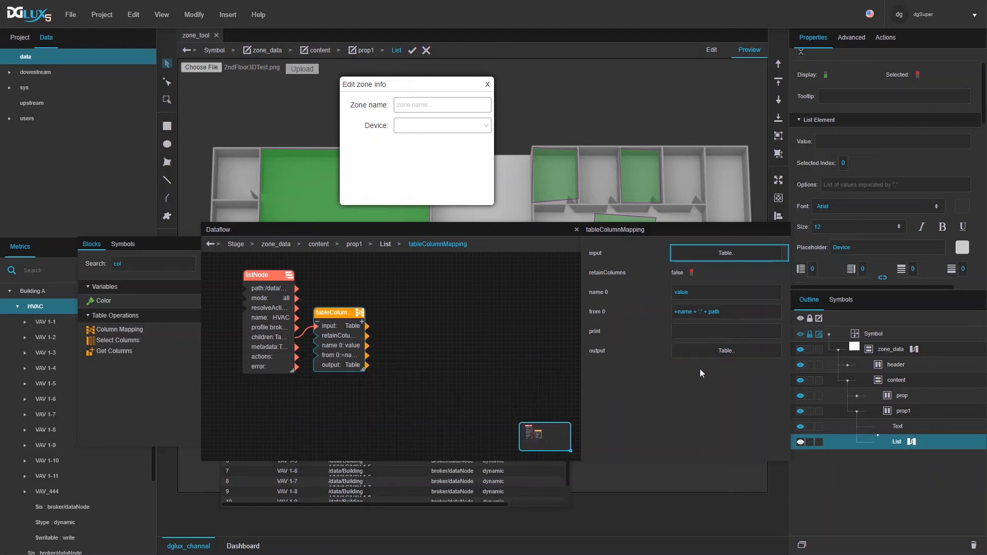
- Wrap name in String() so the mapping formula reads =String(name) + ':' + path, and check the output table
double_click(686, 312)
click(684, 310)
text(String(name))
click(702, 350)
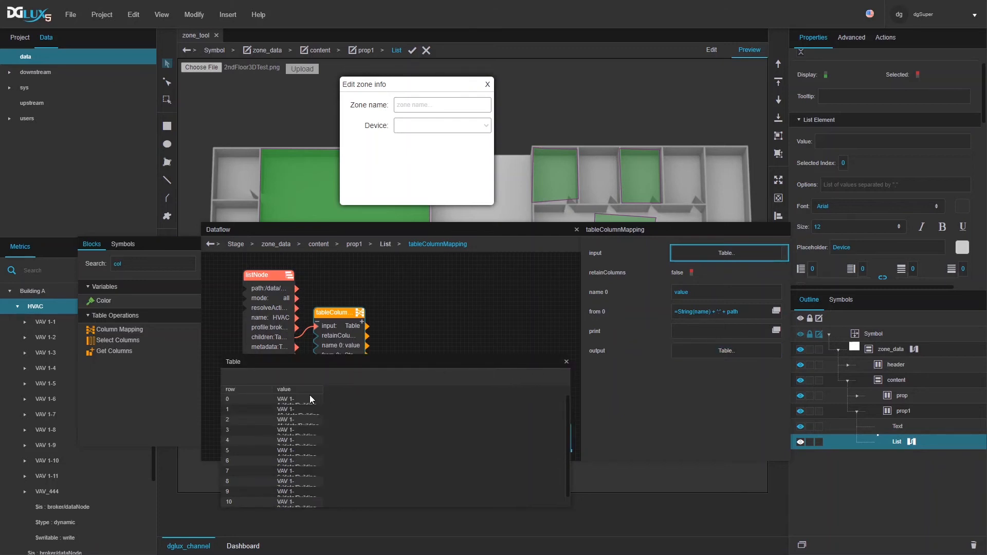
drag(323, 391, 391, 391)
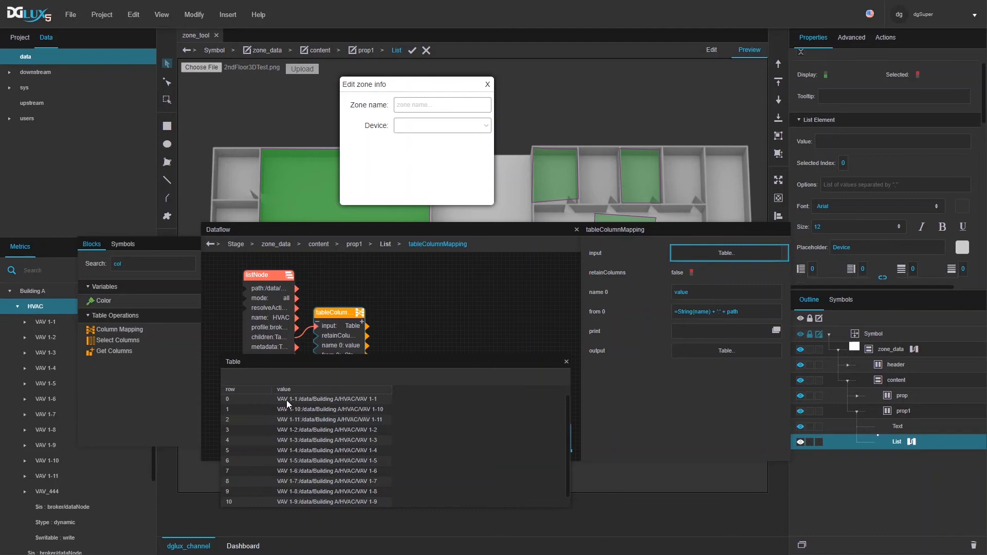
click(565, 363)
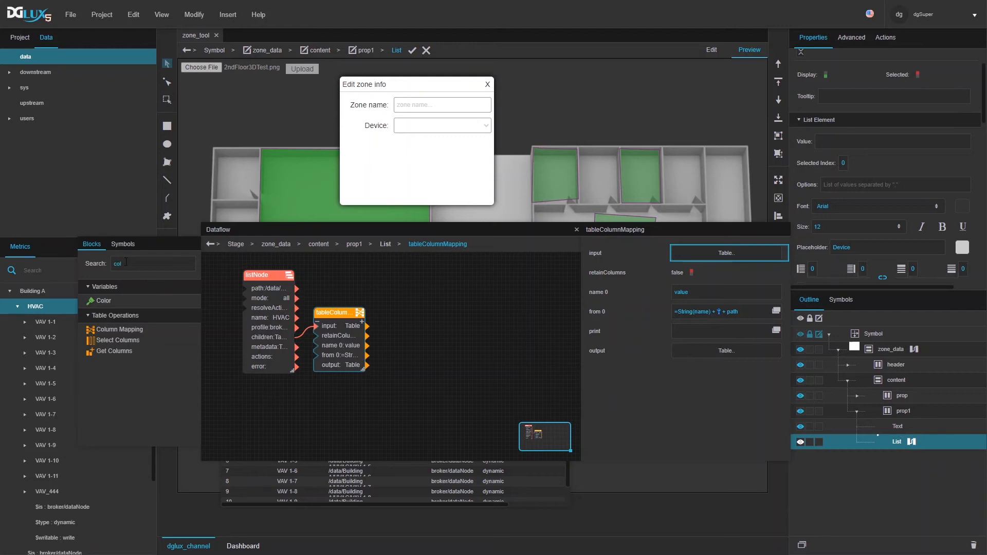
- Add an Aggregation block to the dataflow and connect the column mapping's output to its input
key(BackSpace)
key(BackSpace)
key(BackSpace)
text(agg)
drag(112, 301, 390, 327)
drag(352, 368, 406, 325)
- Set the aggregation's column to value and its method to Concat
click(699, 275)
text(value)
click(702, 292)
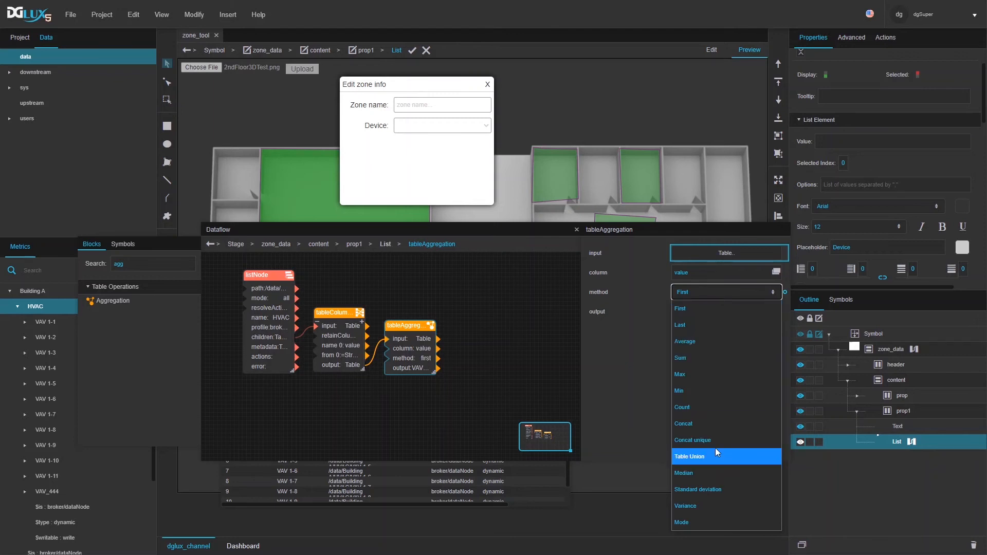
click(710, 427)
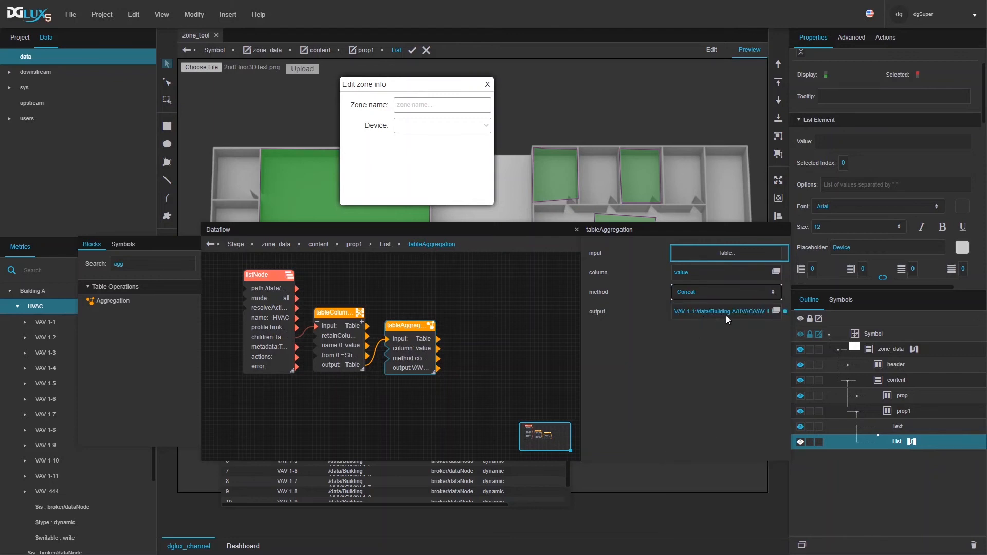
- Review the aggregation's output text, bind that output to the List's Options and open the Device dropdown to check its choices
click(775, 312)
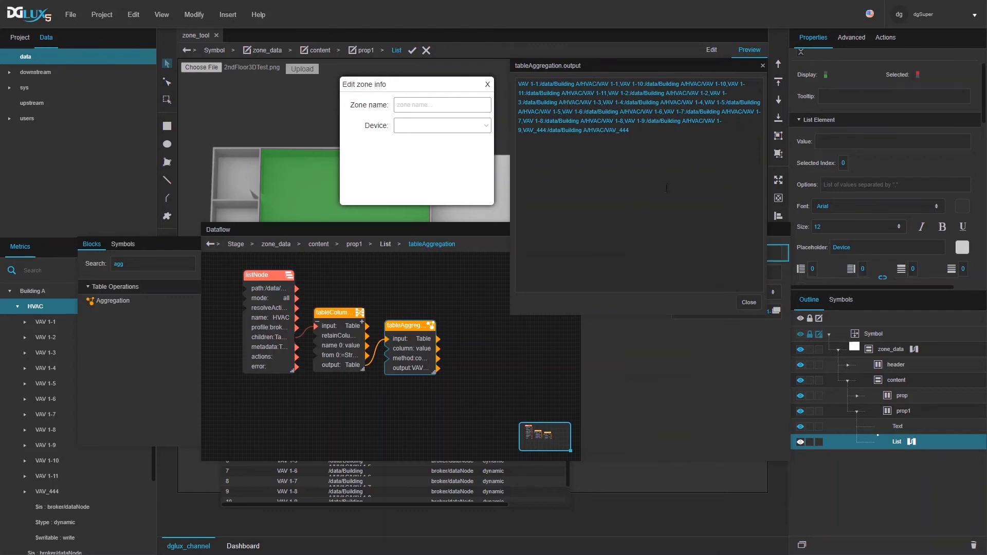
click(748, 303)
drag(437, 368, 837, 183)
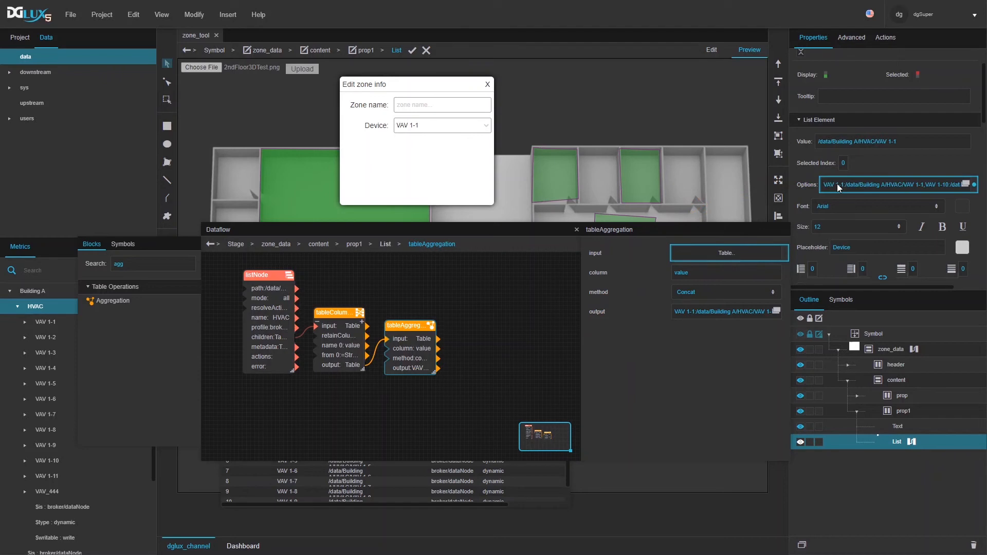
click(404, 127)
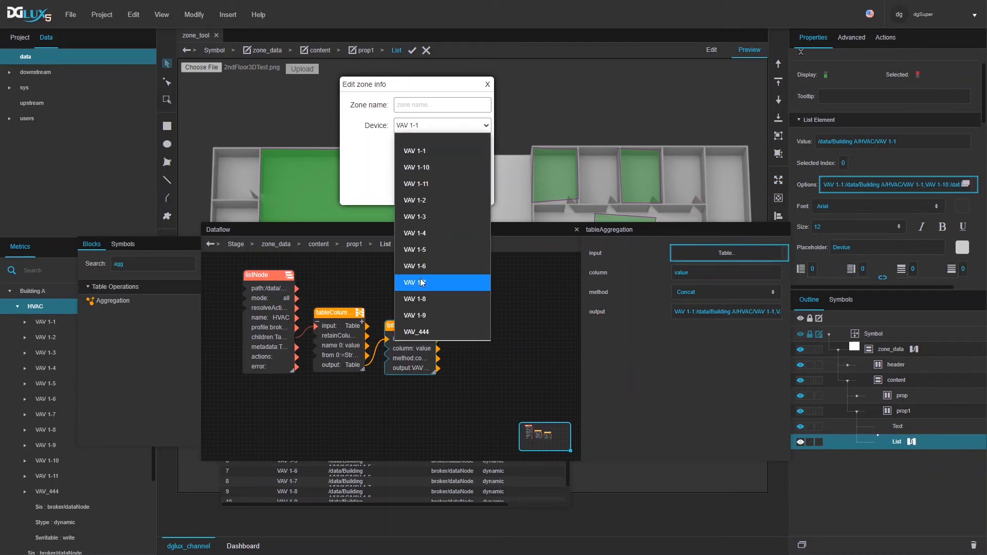
- Close the dataflow window and set the content group's height to auto
click(430, 133)
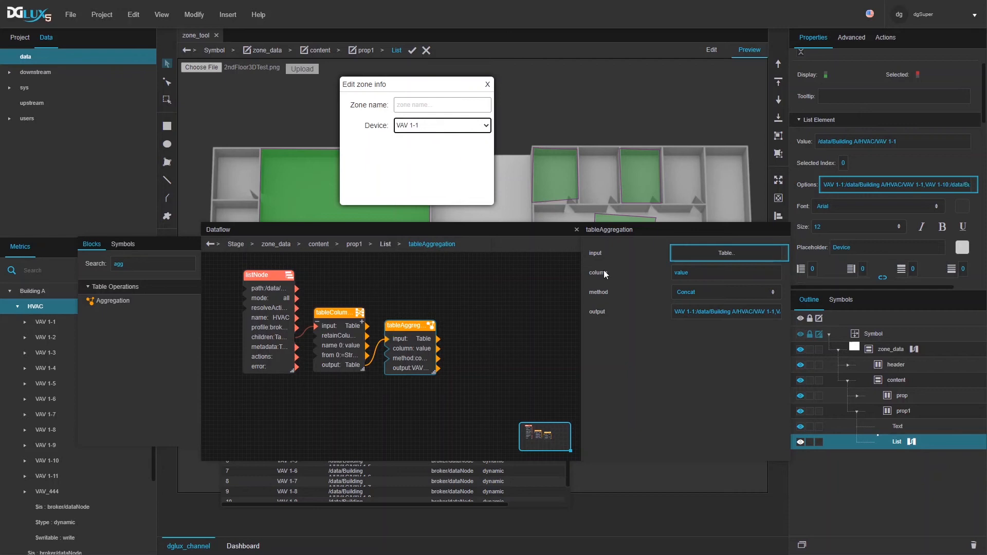
click(576, 230)
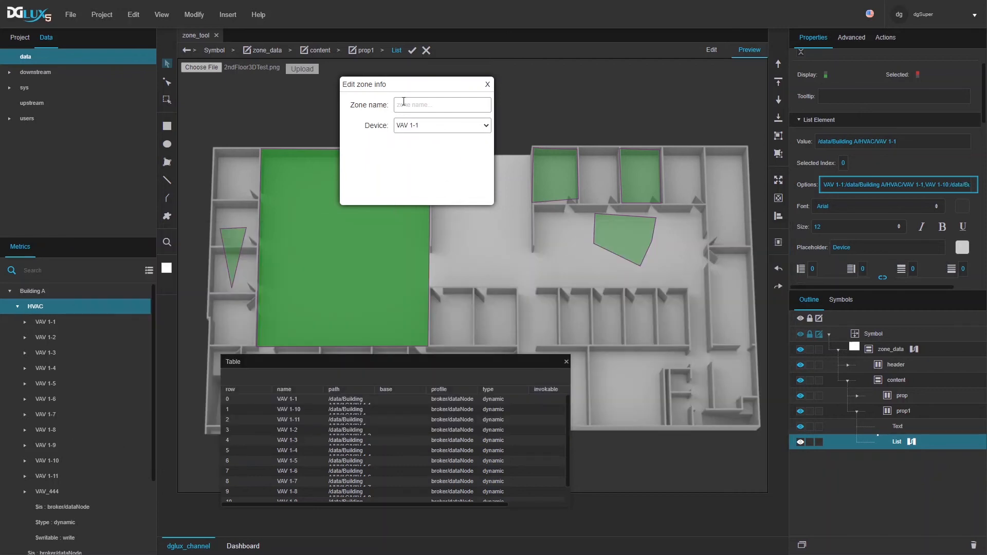
click(857, 411)
click(892, 380)
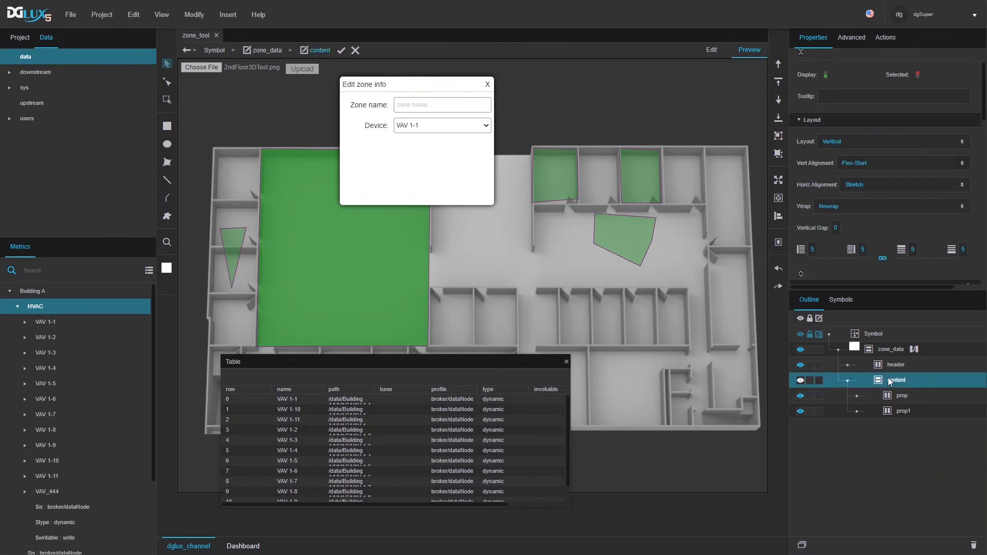
scroll(886, 187, down, 5)
scroll(917, 197, down, 1)
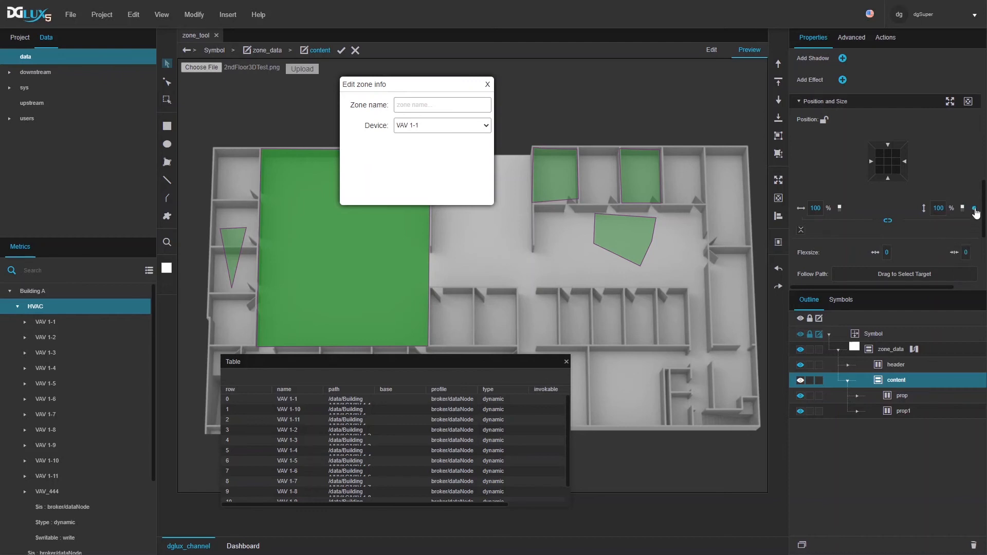
click(963, 208)
click(950, 236)
click(712, 51)
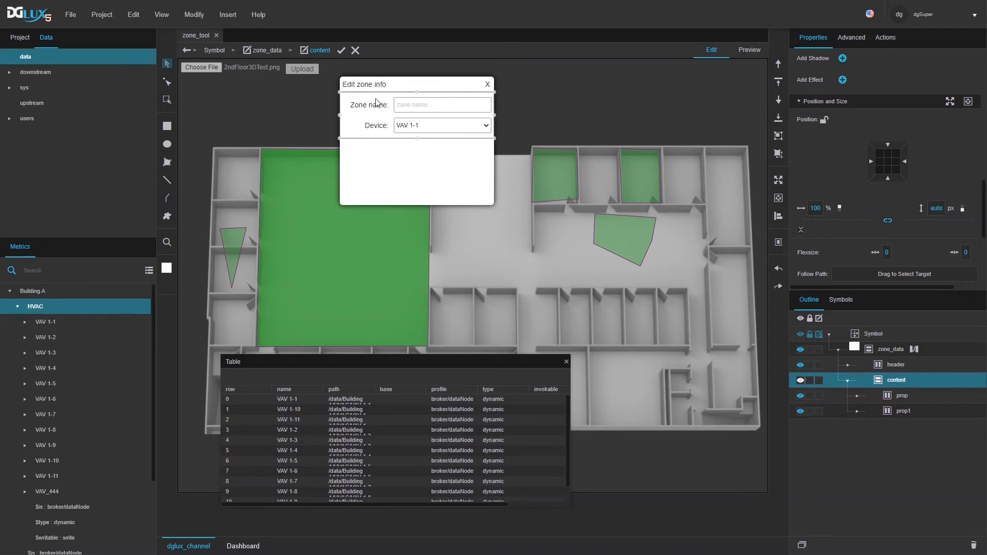
- Duplicate the prop1 row to test the content group's automatic height, and delete the duplicate
click(903, 411)
key(ctrl+d)
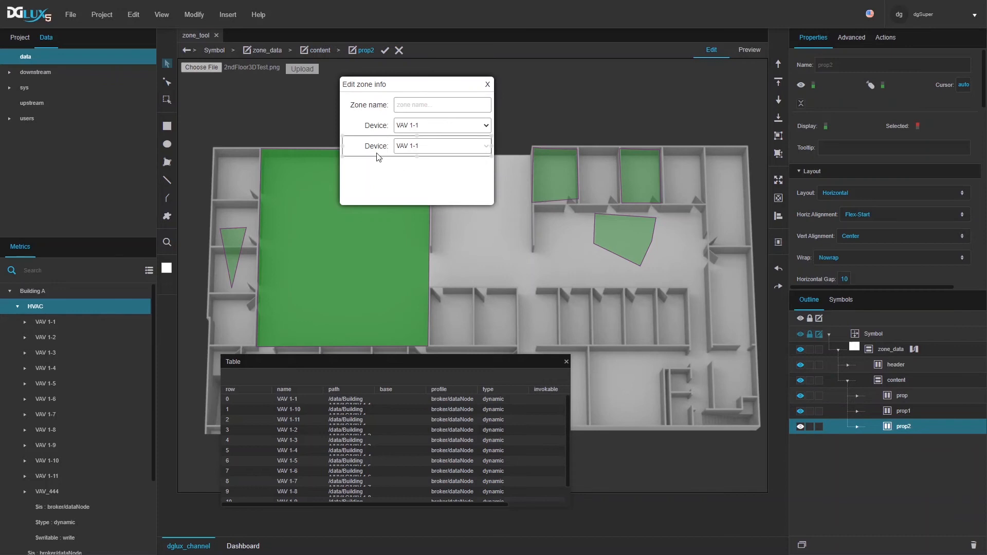
click(900, 380)
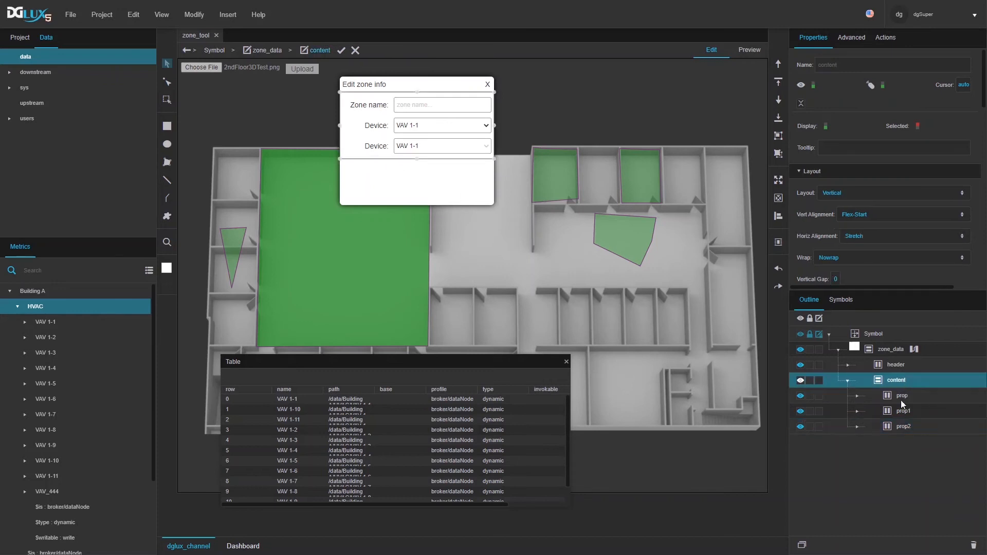
click(899, 431)
click(973, 545)
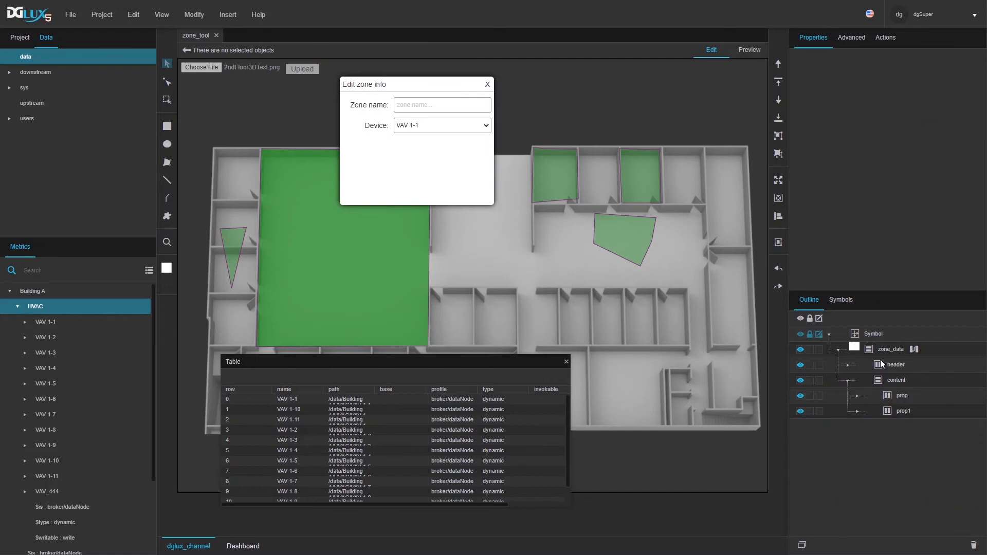
- Set the zone_data popup's height to auto
click(896, 349)
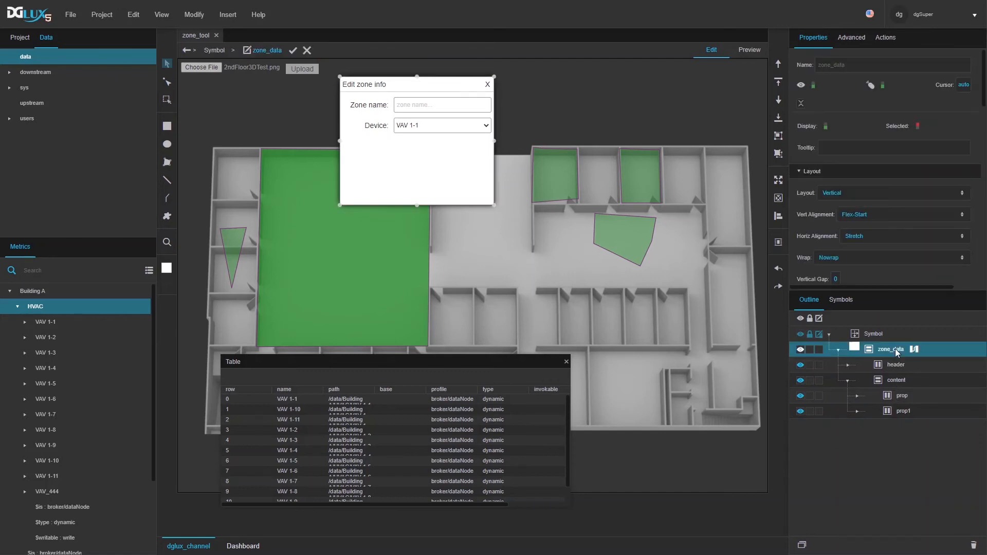
scroll(915, 203, down, 10)
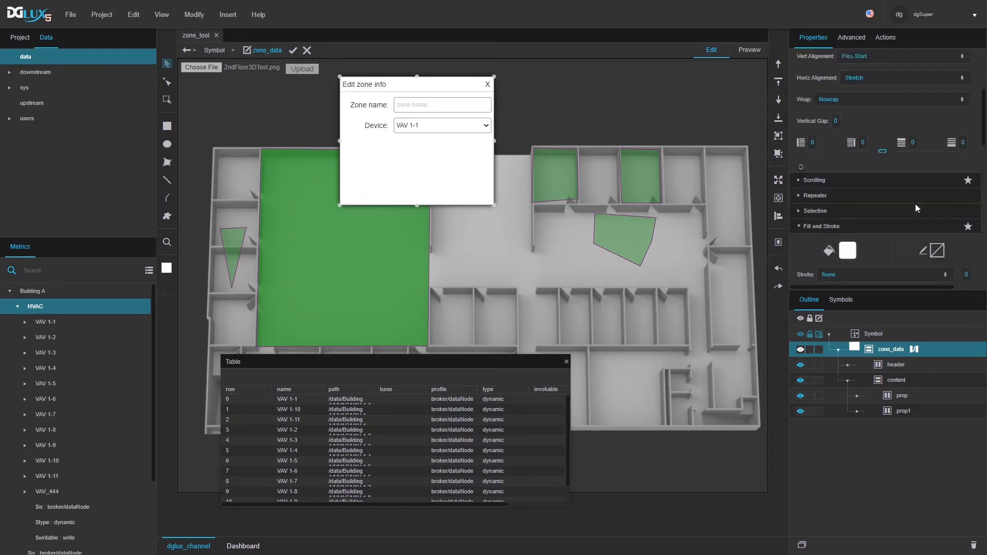
scroll(935, 199, down, 2)
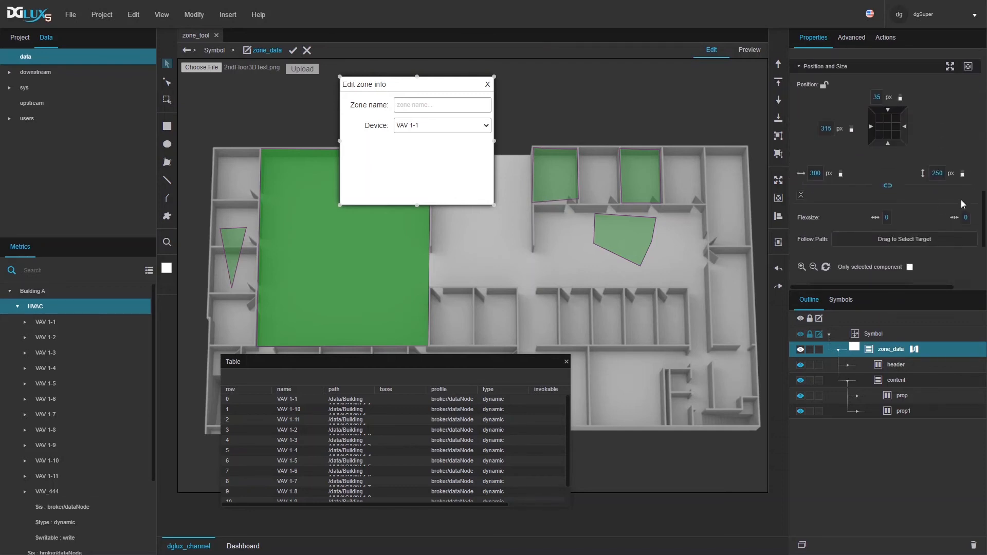
click(962, 173)
click(933, 196)
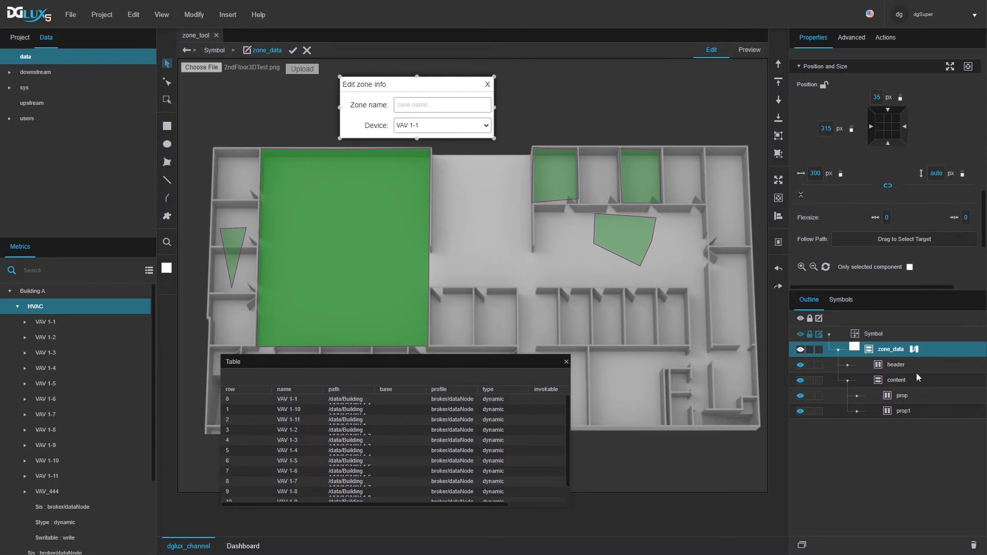
- Insert a Group component into zone_data below the content group
right_click(889, 351)
mouse_move(823, 317)
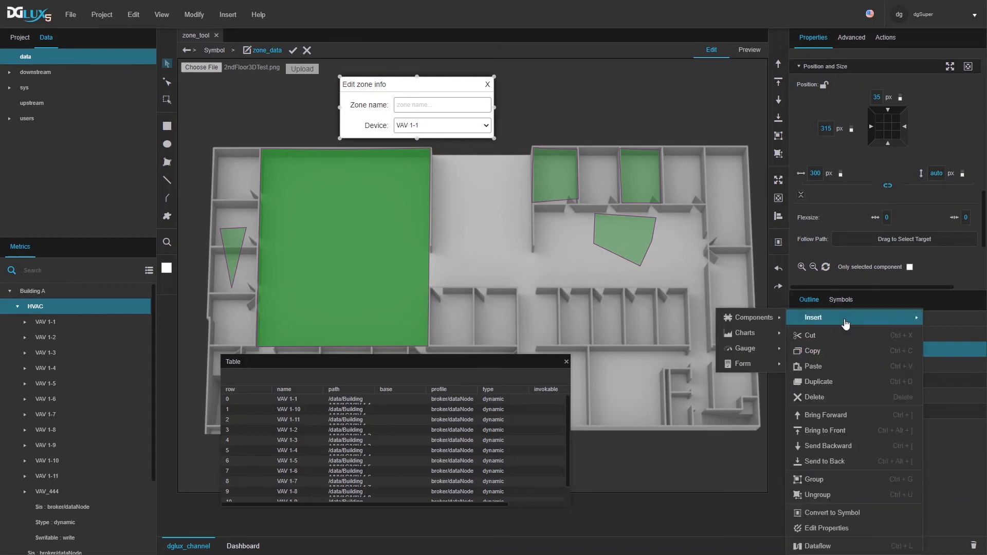
mouse_move(753, 317)
click(825, 315)
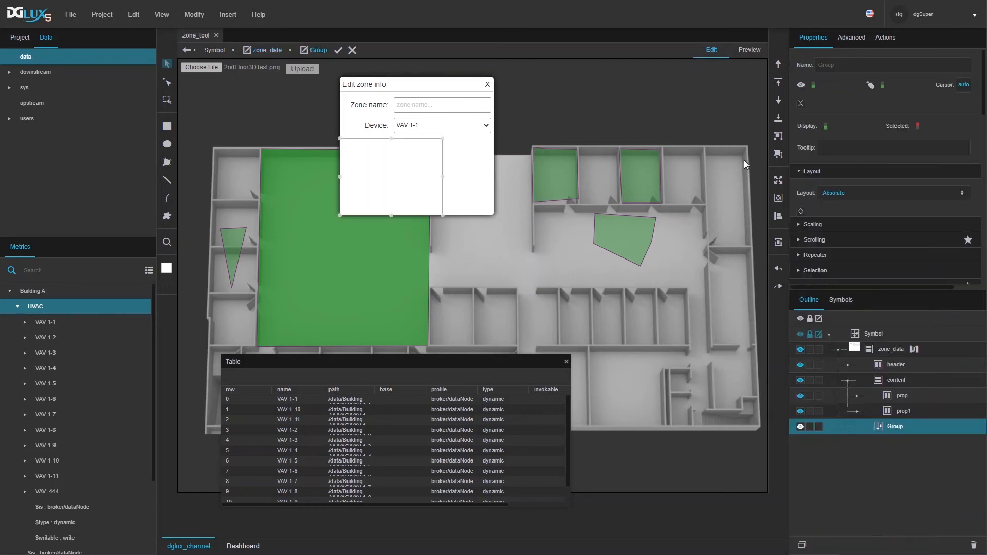
- Size the new group to 100% width and 30 px height, with its second Flexsize value at 0
scroll(940, 195, down, 5)
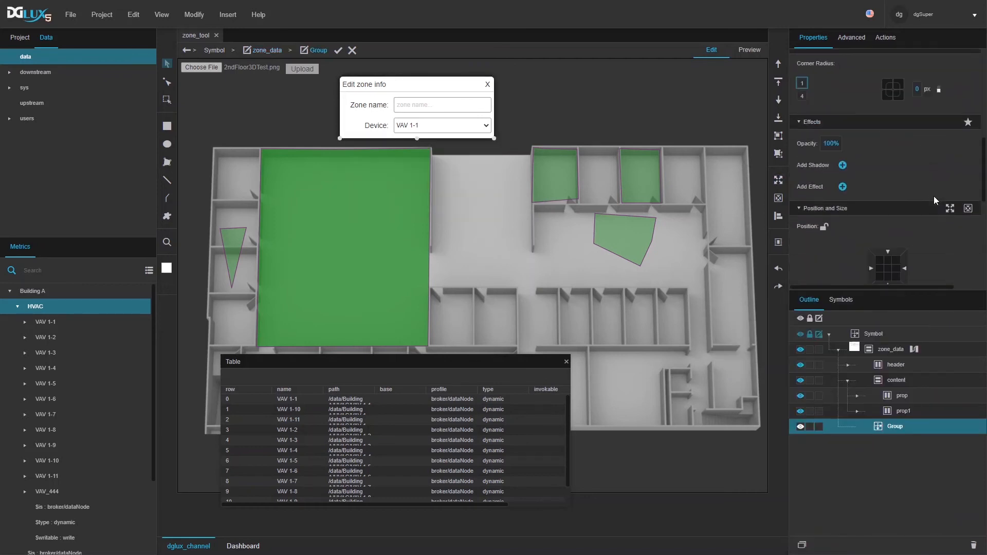
click(951, 110)
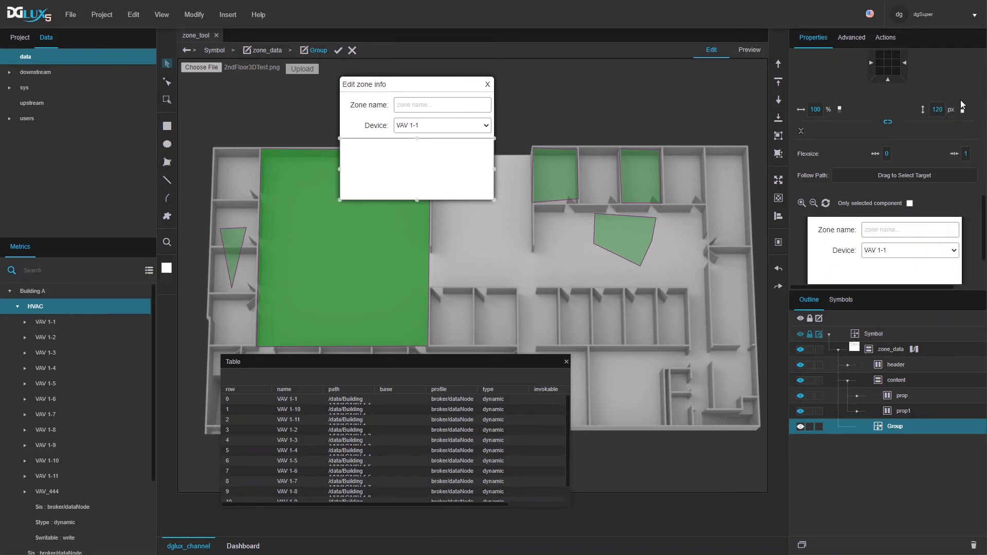
double_click(934, 108)
text(30)
key(Return)
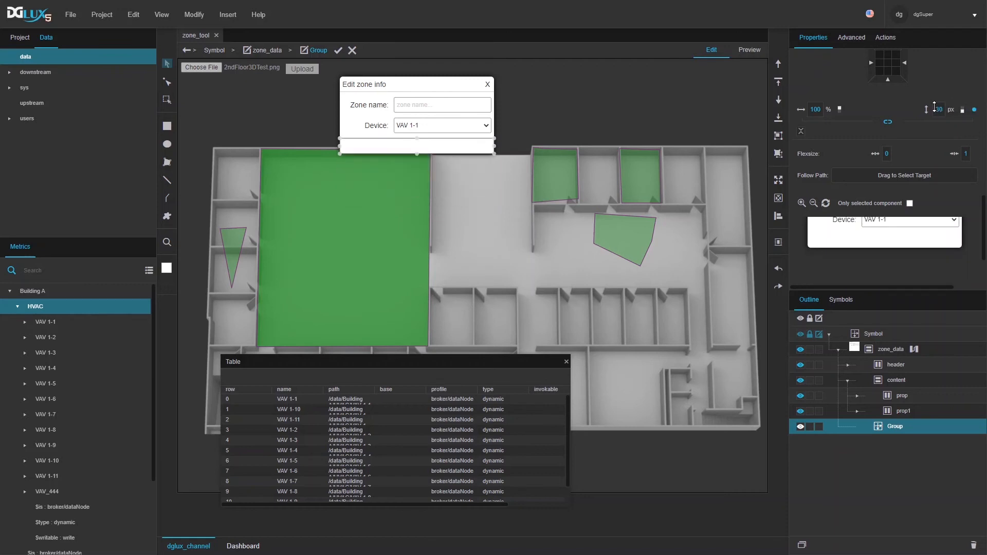
double_click(961, 152)
text(0)
key(Return)
scroll(906, 174, up, 5)
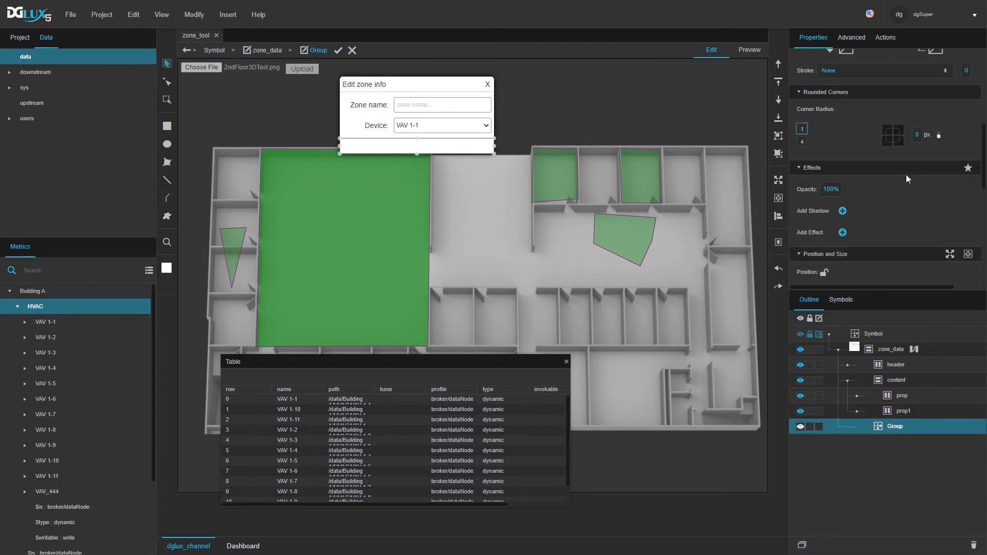
- Rename the new group as footer
double_click(900, 429)
text(footer)
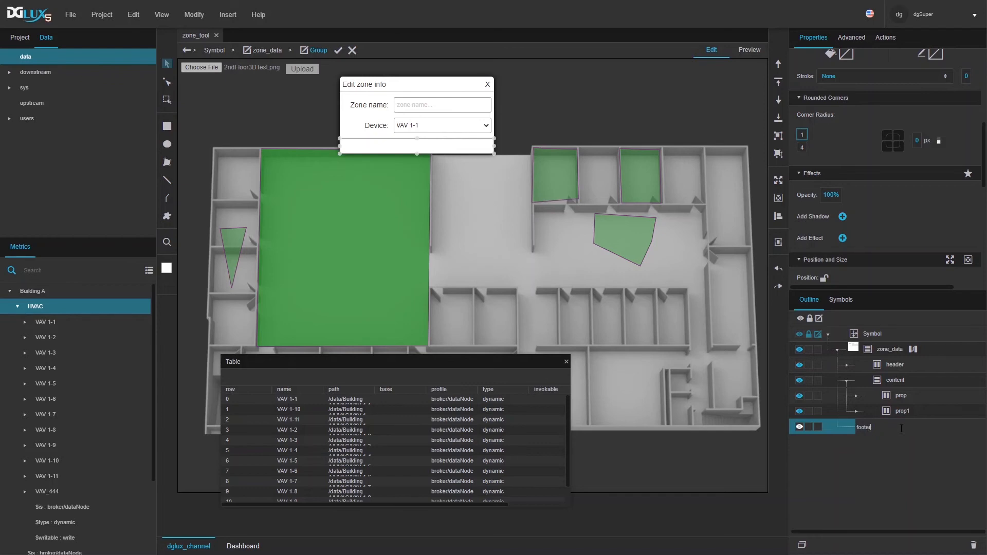
key(Return)
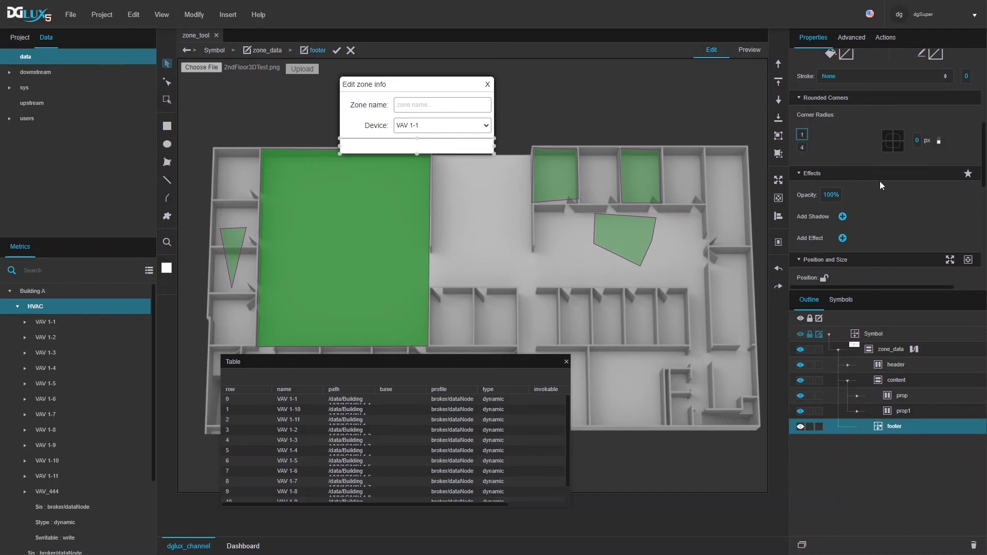
- Give the footer a Horizontal layout with Center vertical alignment and Flex-End horizontal alignment
click(854, 194)
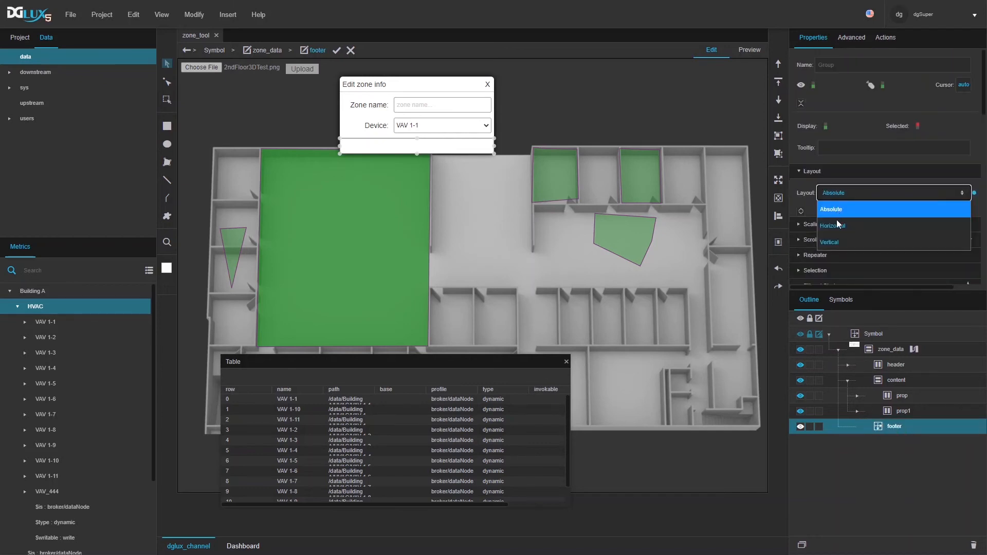
click(837, 222)
click(854, 236)
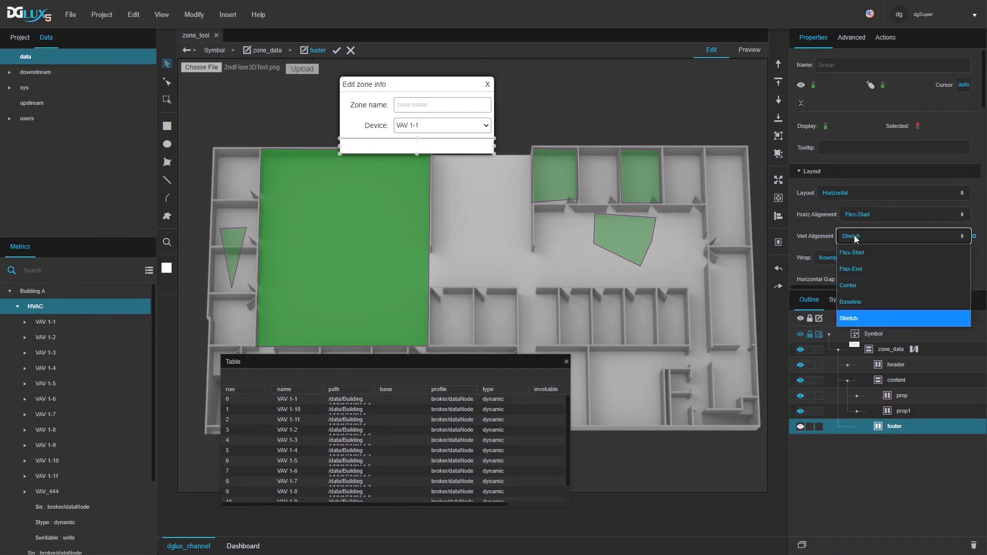
click(856, 283)
click(863, 213)
click(858, 237)
- Set the footer's left and right padding to 5
scroll(853, 266, down, 2)
click(861, 200)
text(5)
click(811, 198)
key(Return)
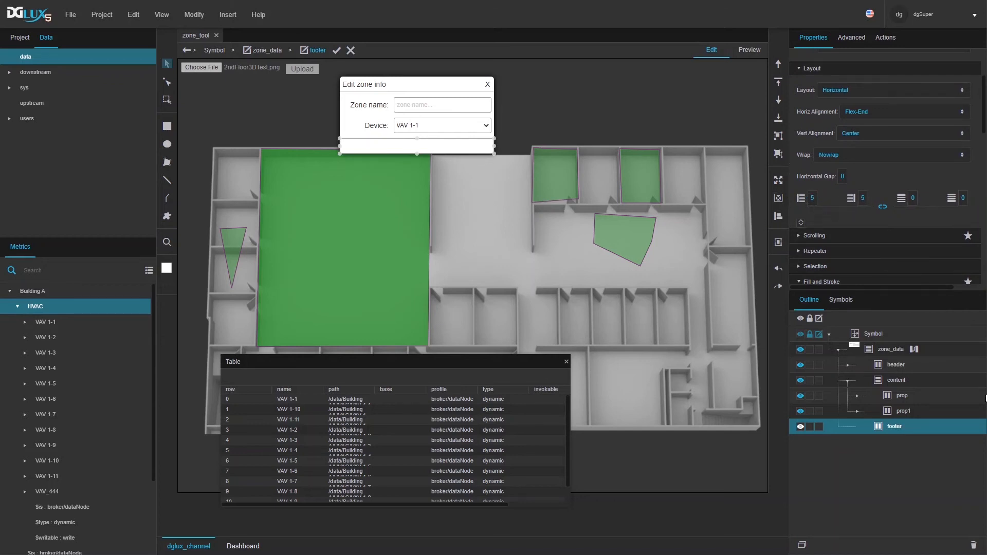
- Insert a Text component into the footer that reads Save, and rename the element as Save
right_click(909, 426)
mouse_move(915, 317)
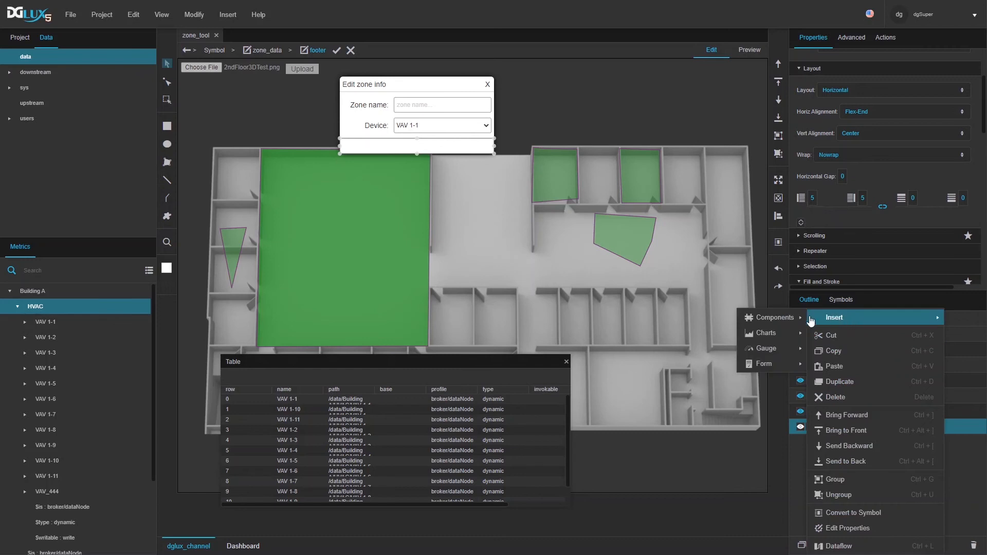
mouse_move(774, 317)
click(828, 285)
double_click(830, 191)
text(Save)
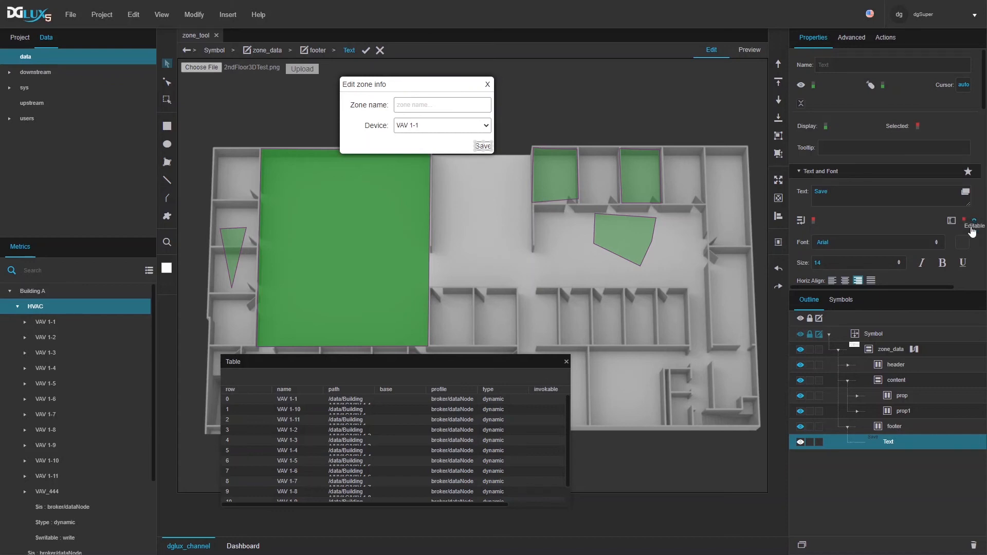
double_click(896, 443)
text(Save)
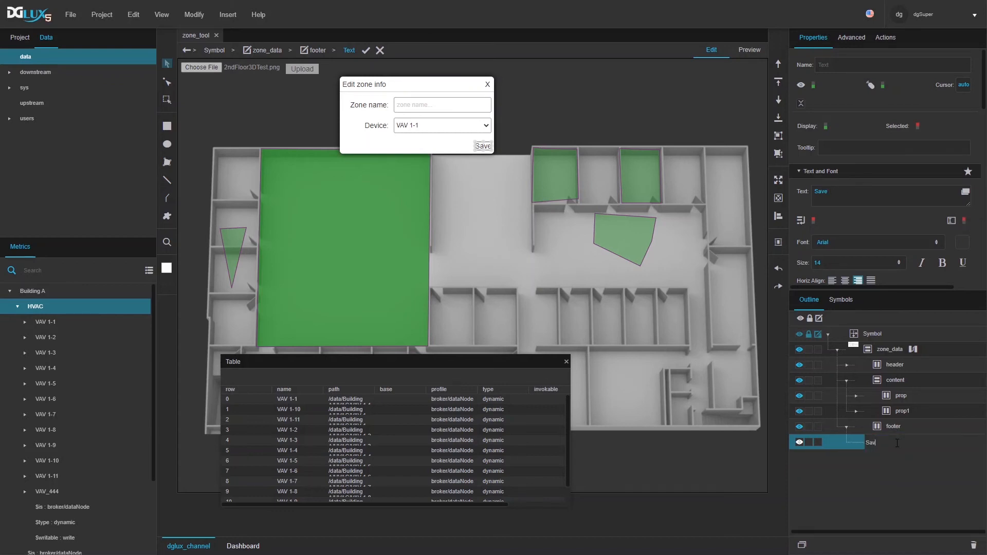
key(Return)
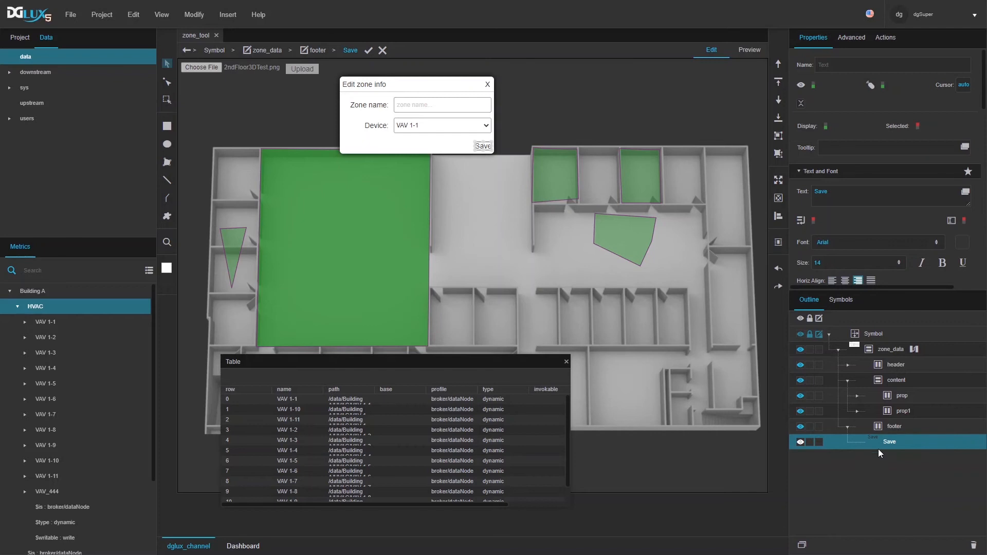
- Duplicate the Save text in the footer, rename the copy as Cancel and change its text to Cancel
key(ctrl+d)
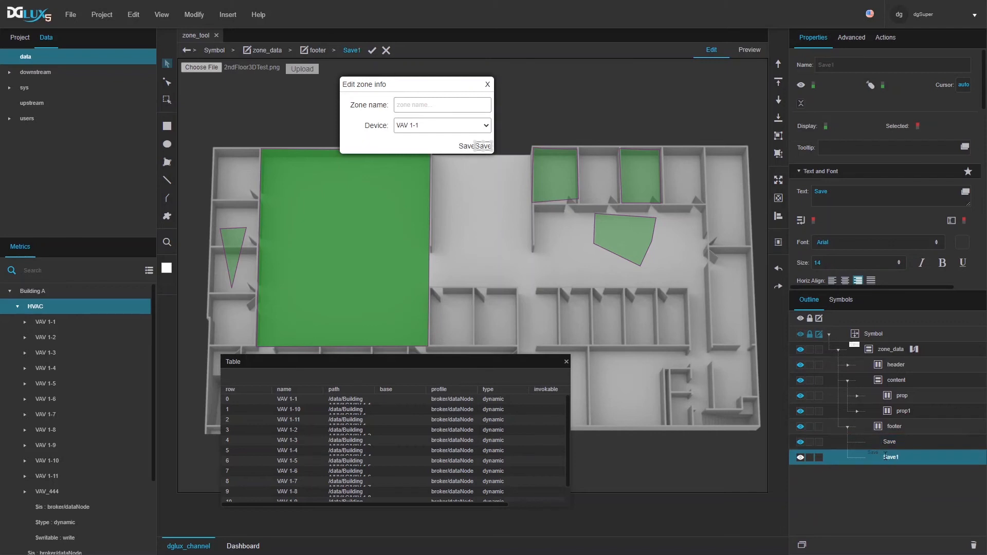
double_click(884, 456)
text(Cancel)
key(Return)
double_click(845, 191)
text(Cancel)
- Set the footer's horizontal gap to 20
click(902, 427)
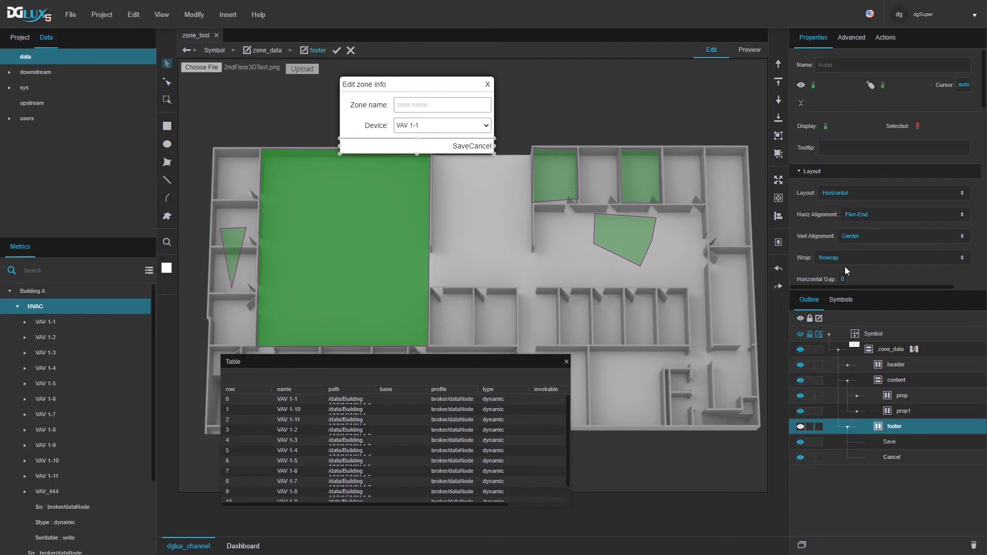
scroll(841, 266, down, 2)
click(843, 176)
text(10)
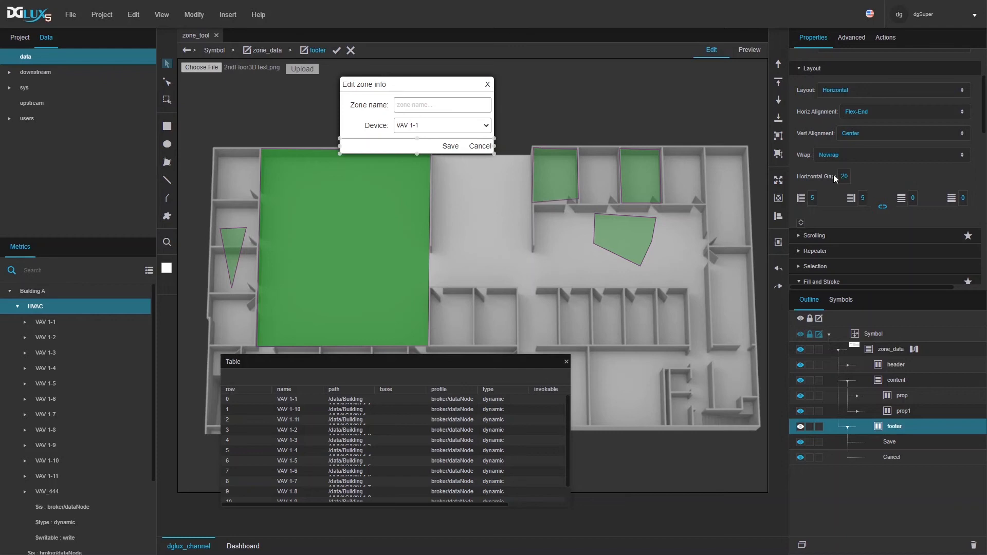
- Place Save after Cancel in the footer, and set the footer's horizontal gap and right padding to 10
click(892, 441)
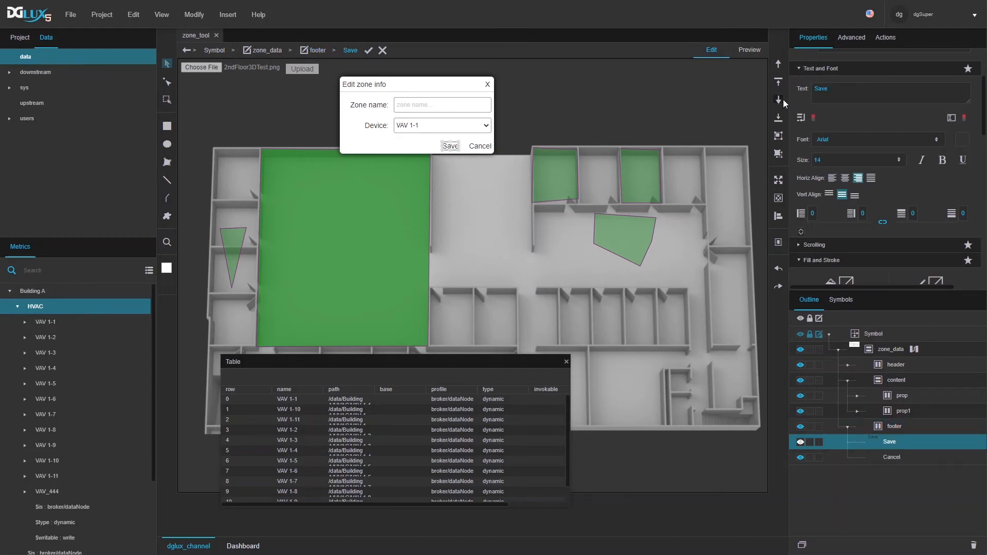
click(778, 99)
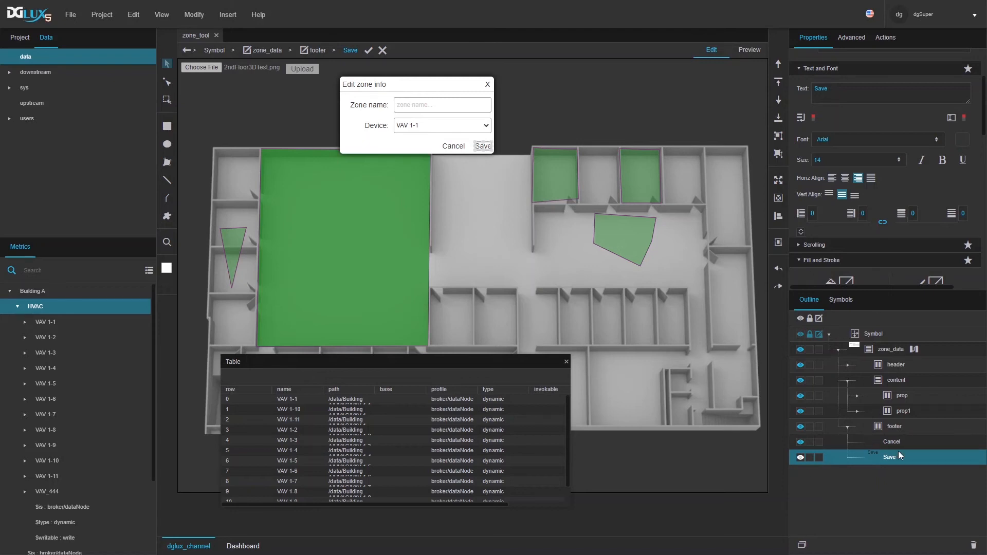
click(894, 428)
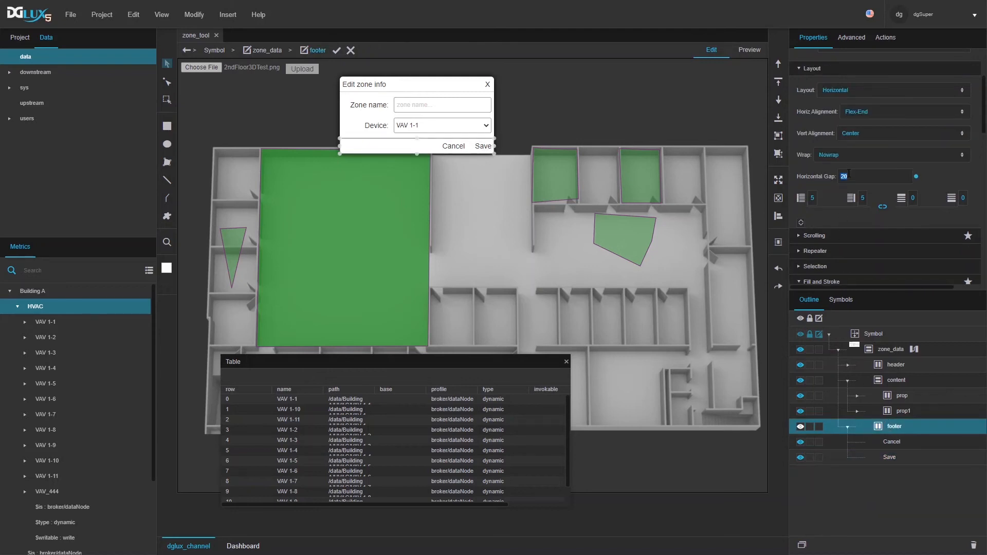
key(Return)
click(863, 198)
text(10)
key(Return)
- Edit the symbol parameters, adding a tabledata parameter named zones and a trigger parameter named close
click(195, 15)
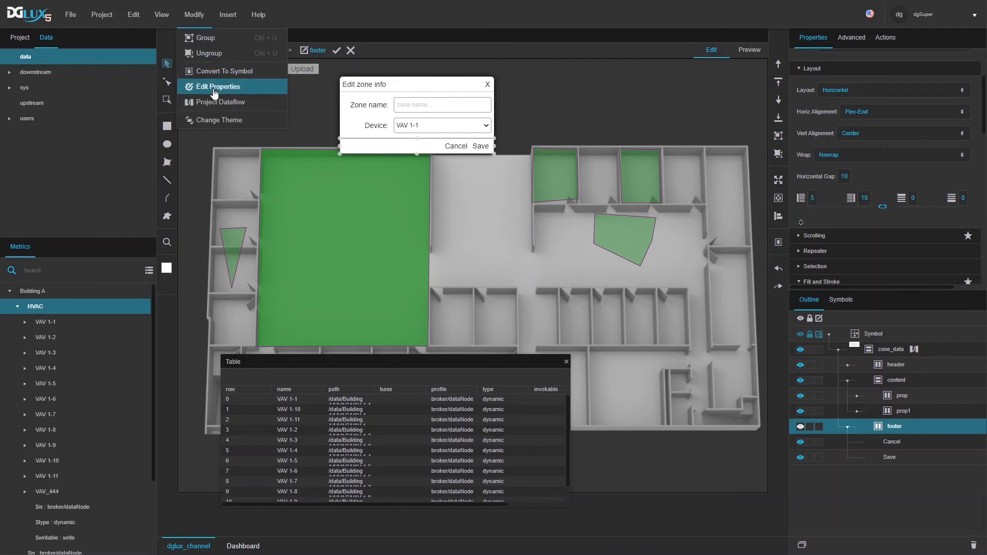
click(214, 92)
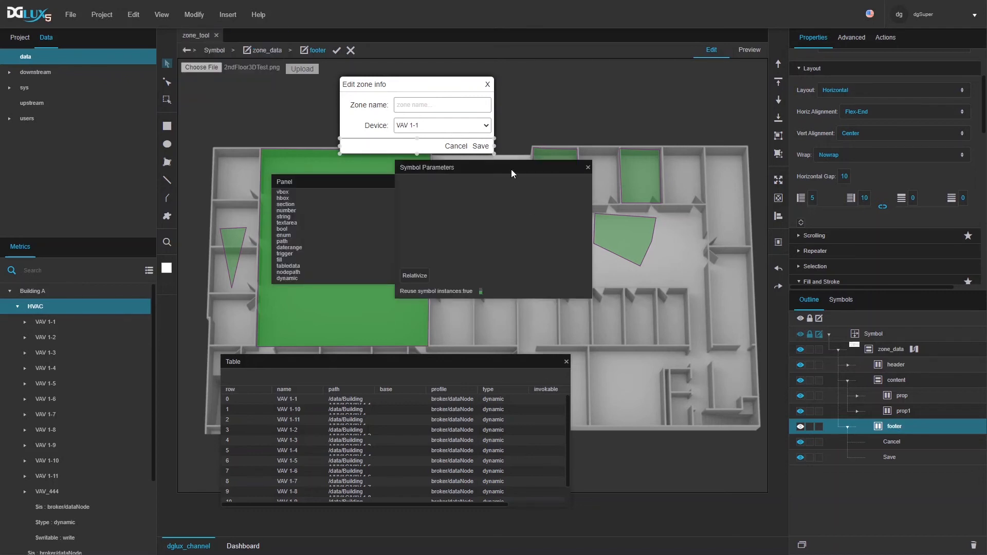
drag(511, 168, 558, 199)
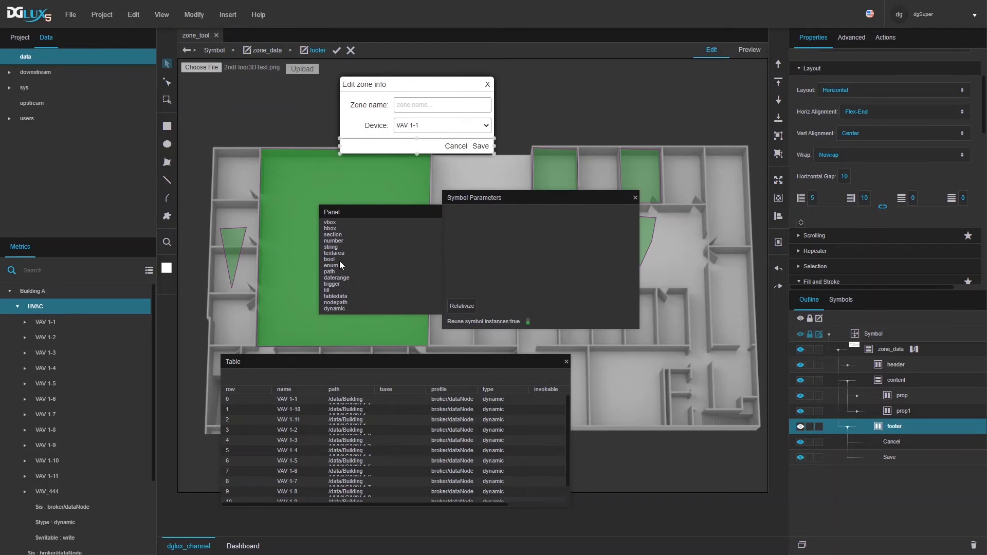
drag(338, 298, 459, 215)
text(t)
text(zones)
drag(336, 285, 454, 237)
text(close)
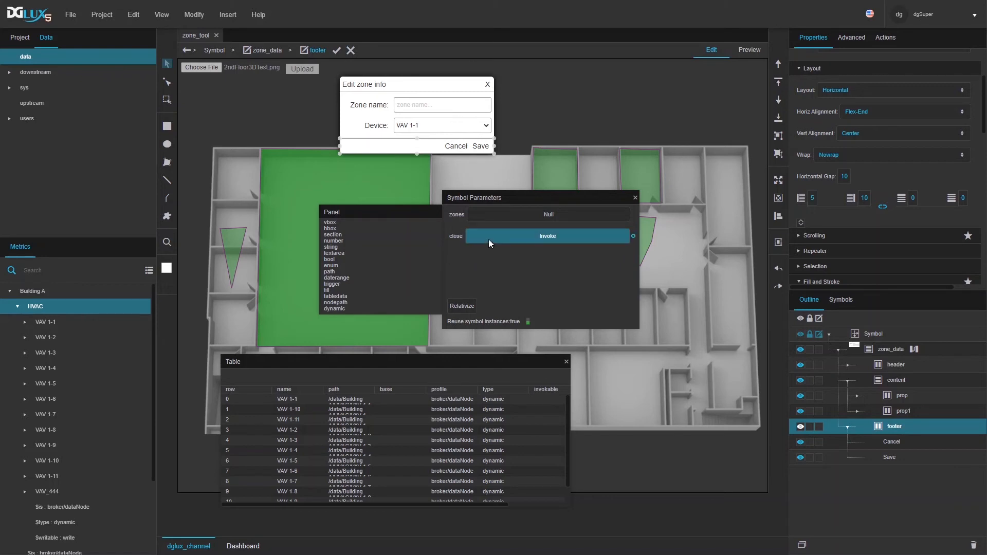
- Add a trigger parameter named onCancel and a string parameter named uuid to the symbol parameters
drag(329, 284, 455, 255)
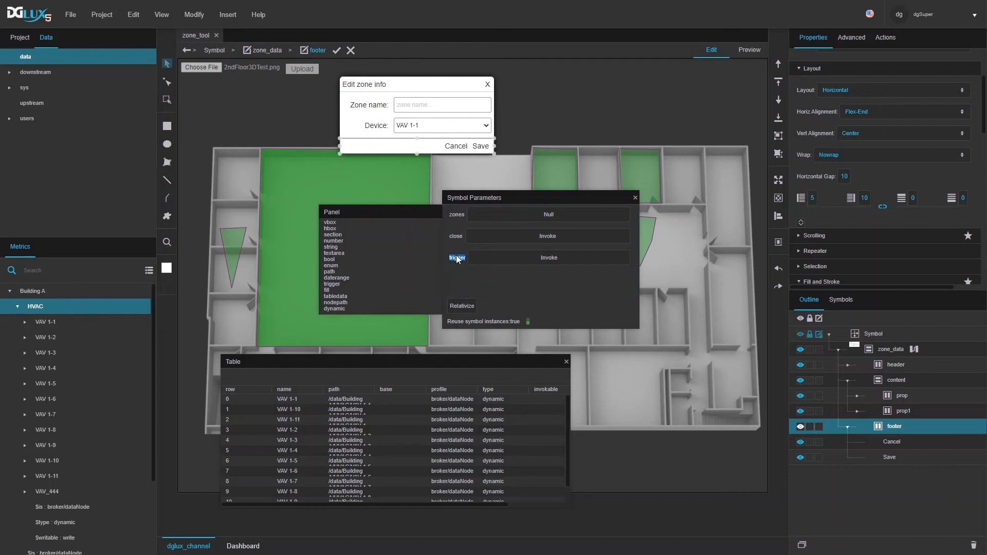
text(on_once)
text(onCancel)
drag(329, 247, 480, 224)
- Finish editing the symbol and delete its Group1 instance from the stage, keeping zone_data among the symbols
click(337, 51)
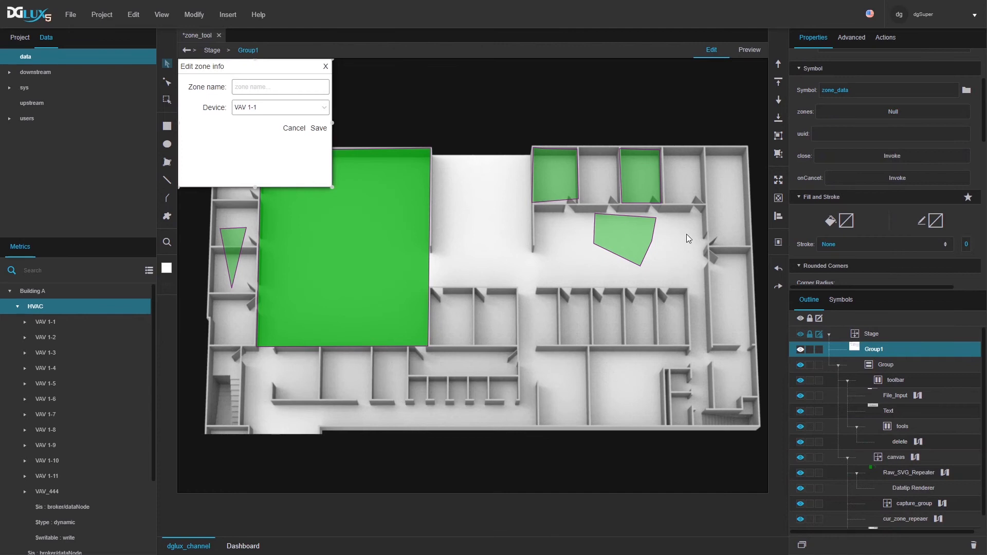
click(972, 544)
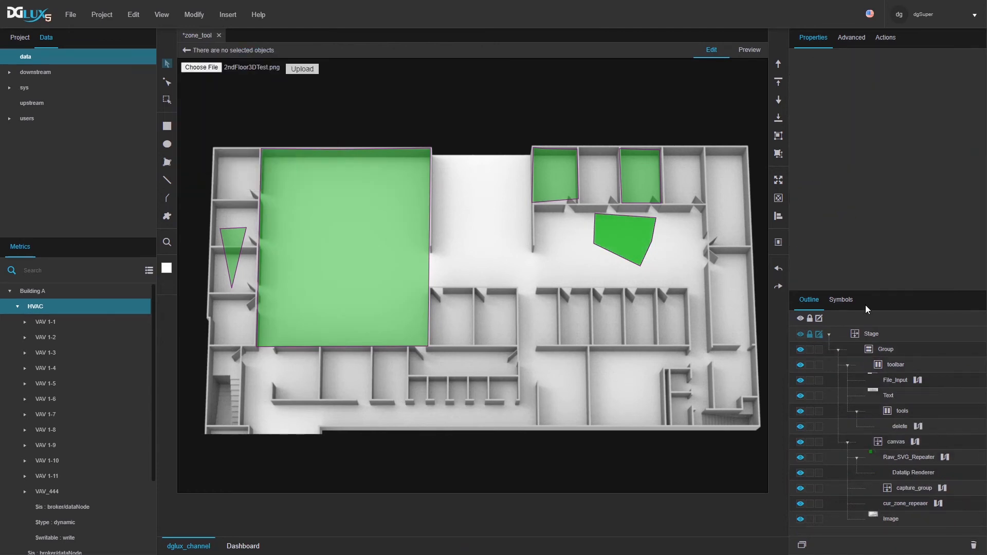
click(846, 302)
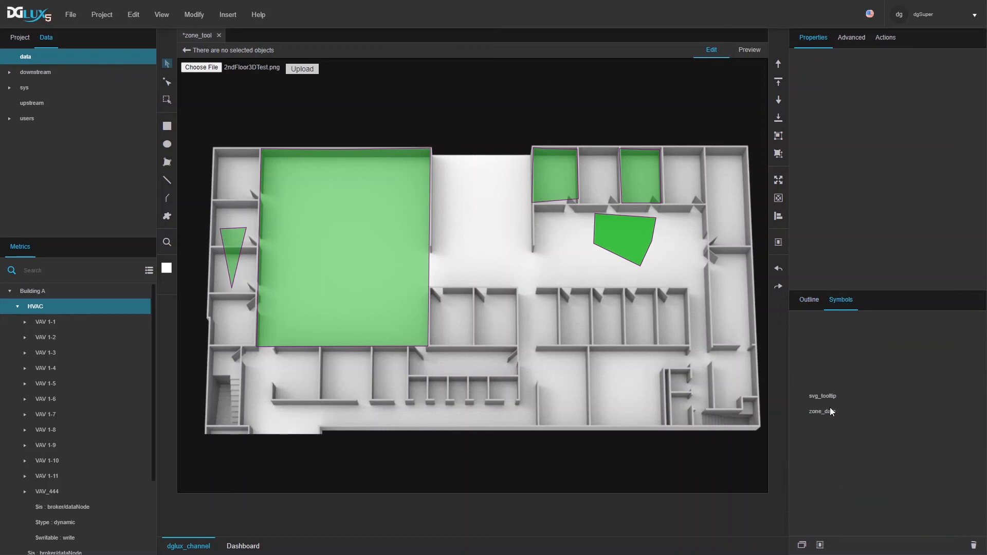
click(808, 303)
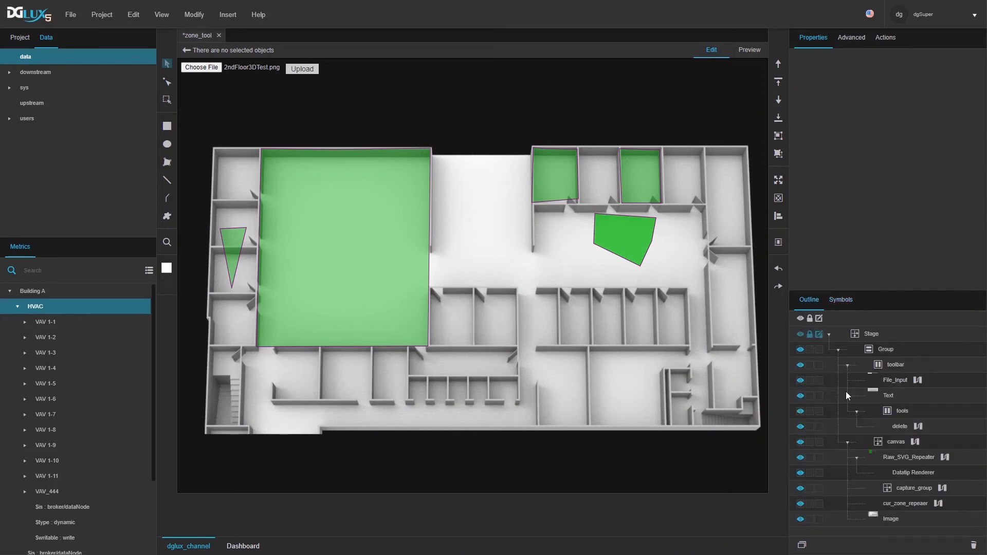
- Enable the fourth callout mode on Raw_SVG_Repeater and centre both the callout's position and anchor
click(884, 445)
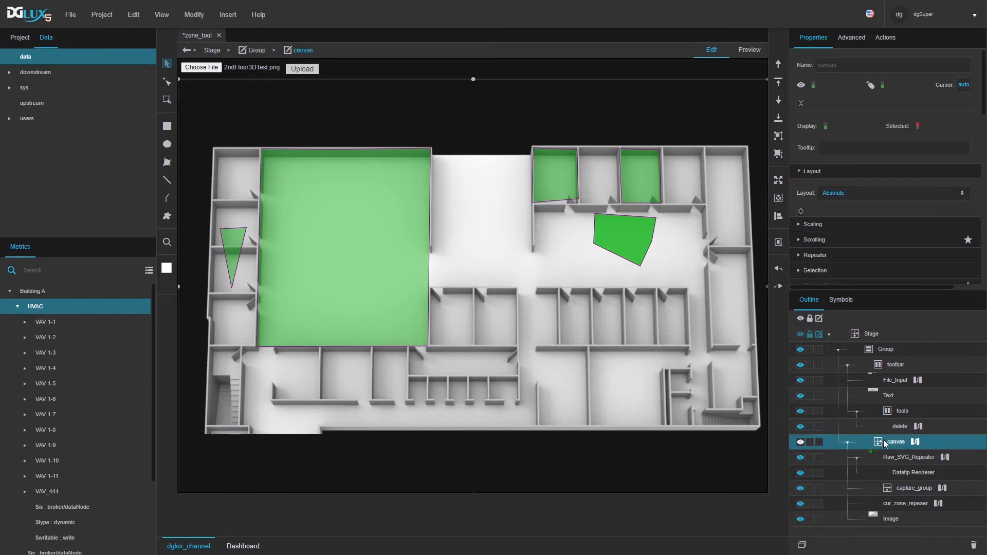
scroll(897, 186, down, 8)
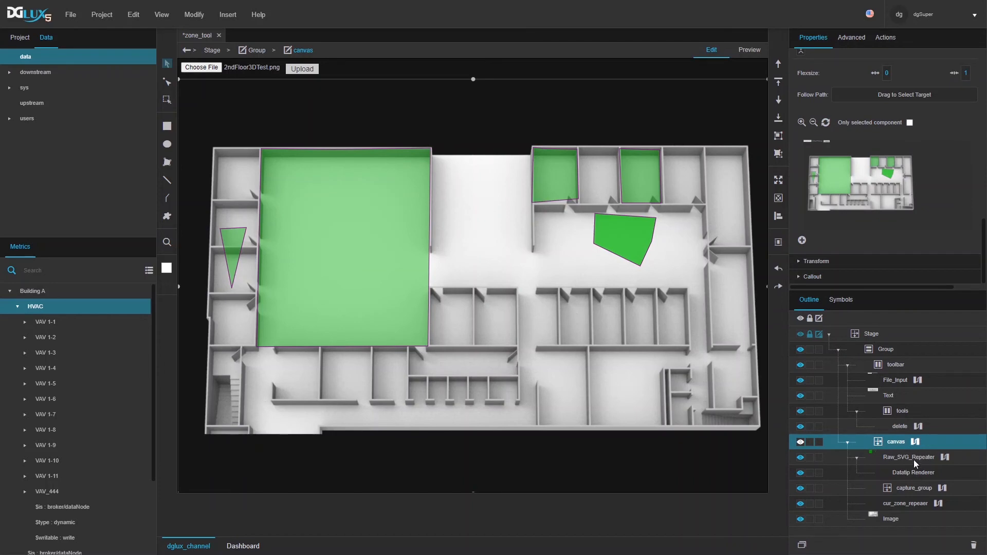
click(915, 459)
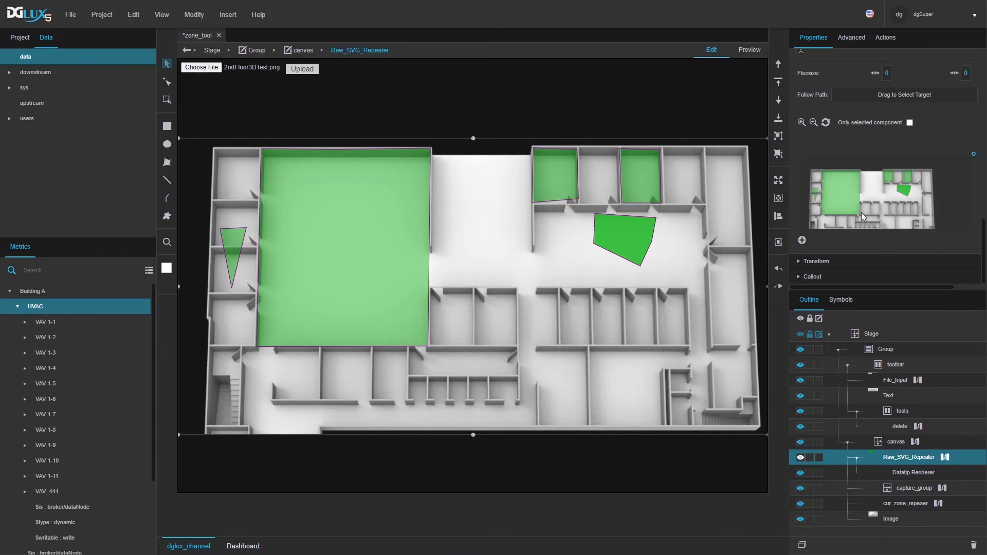
click(814, 278)
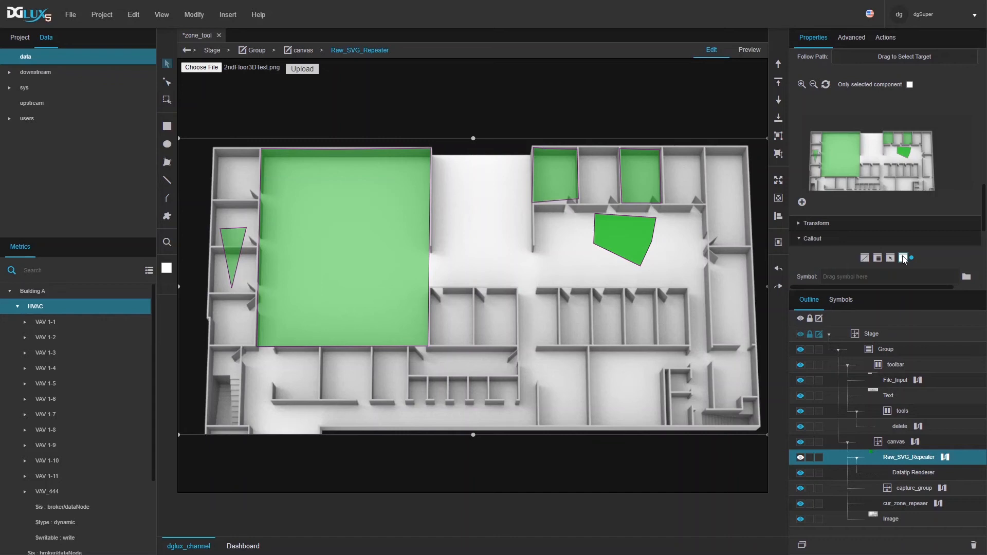
click(903, 258)
click(890, 224)
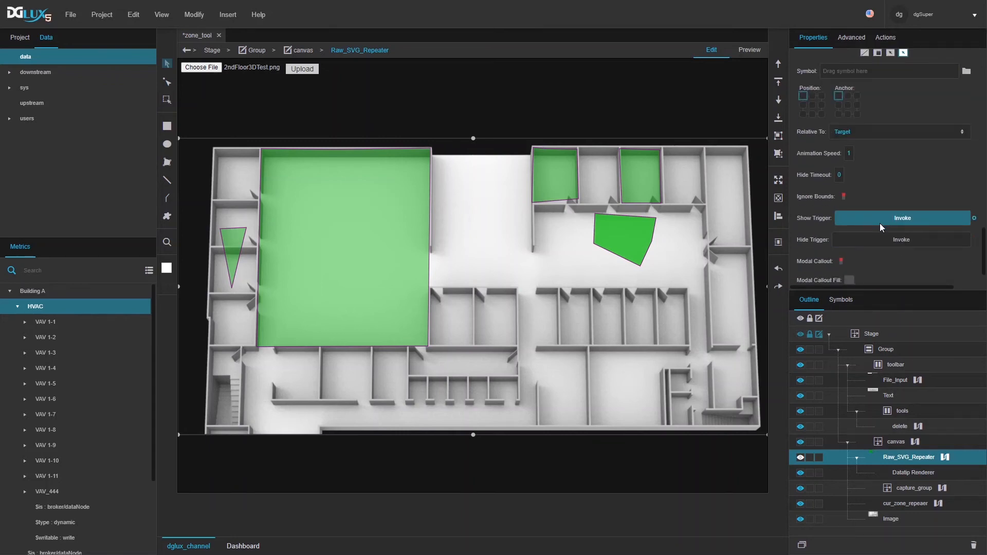
scroll(880, 227, up, 1)
click(812, 155)
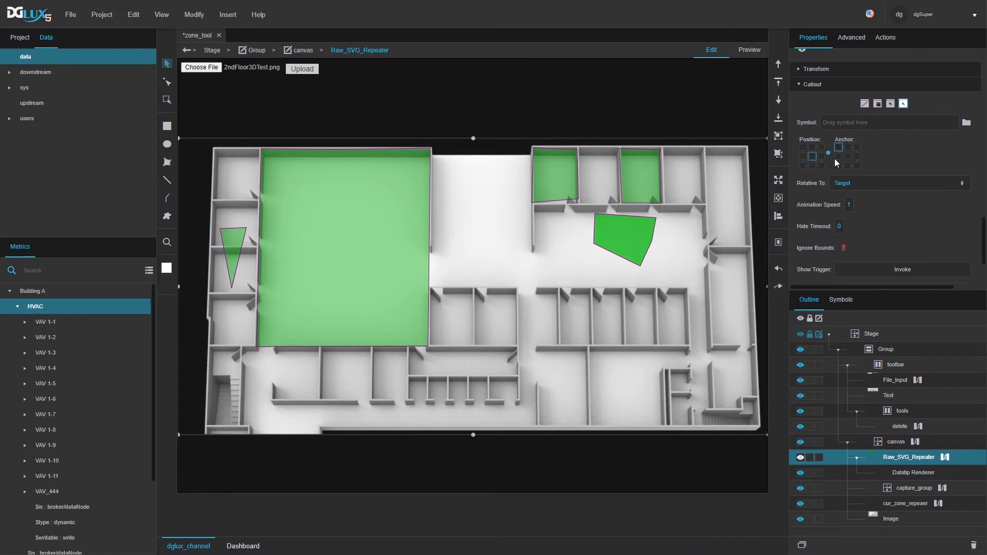
click(847, 157)
- Assign the zone_data symbol to the Raw_SVG_Repeater callout and set its animation speed to 0
click(840, 300)
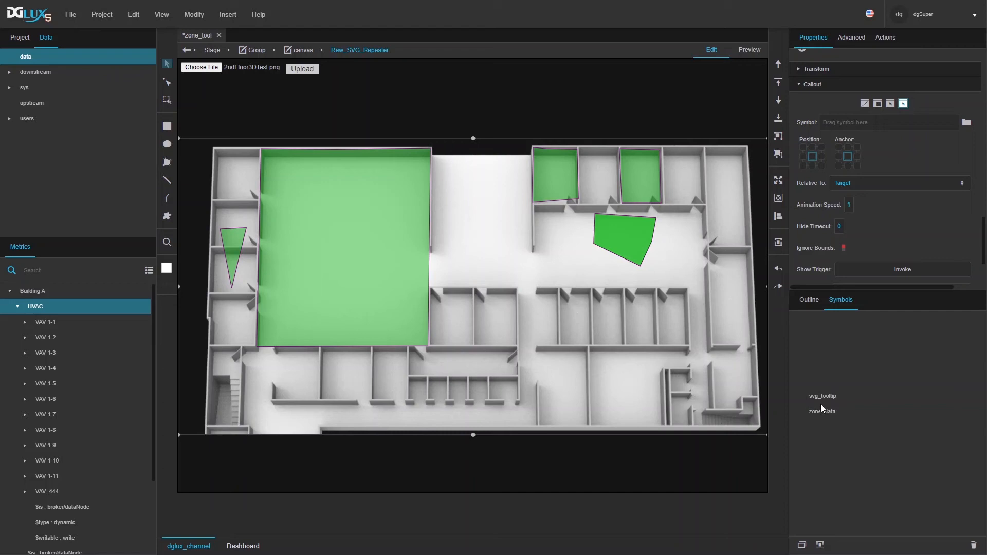
drag(821, 415, 849, 123)
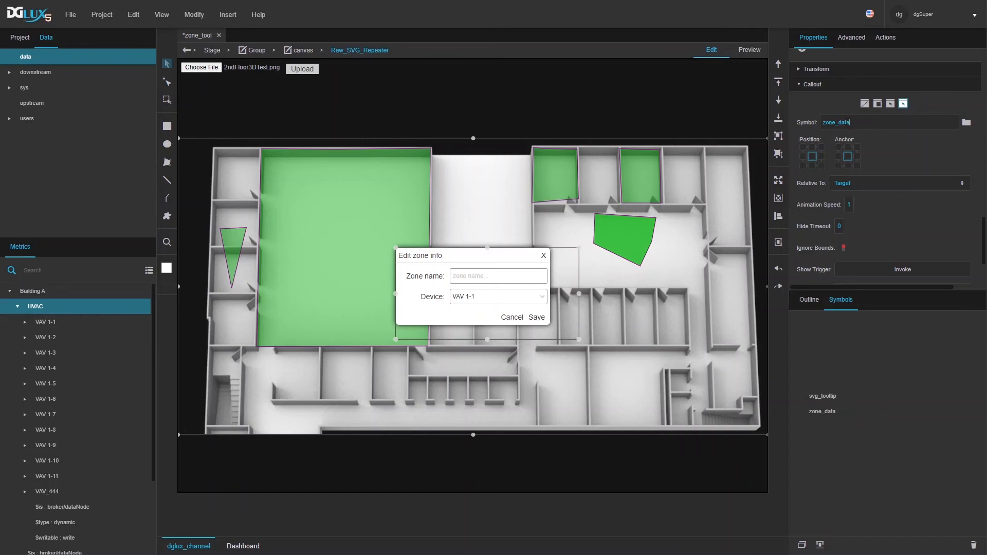
click(815, 307)
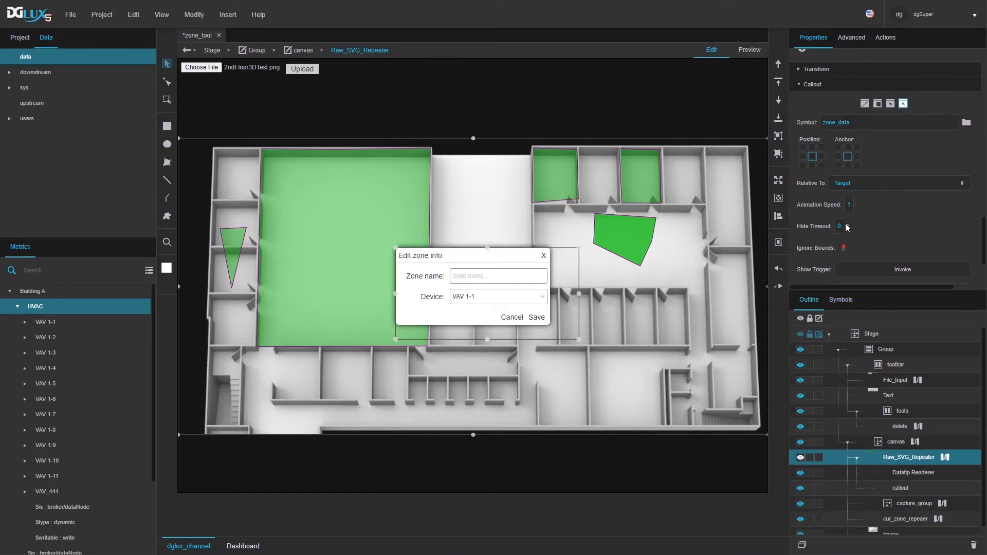
text(0)
key(Return)
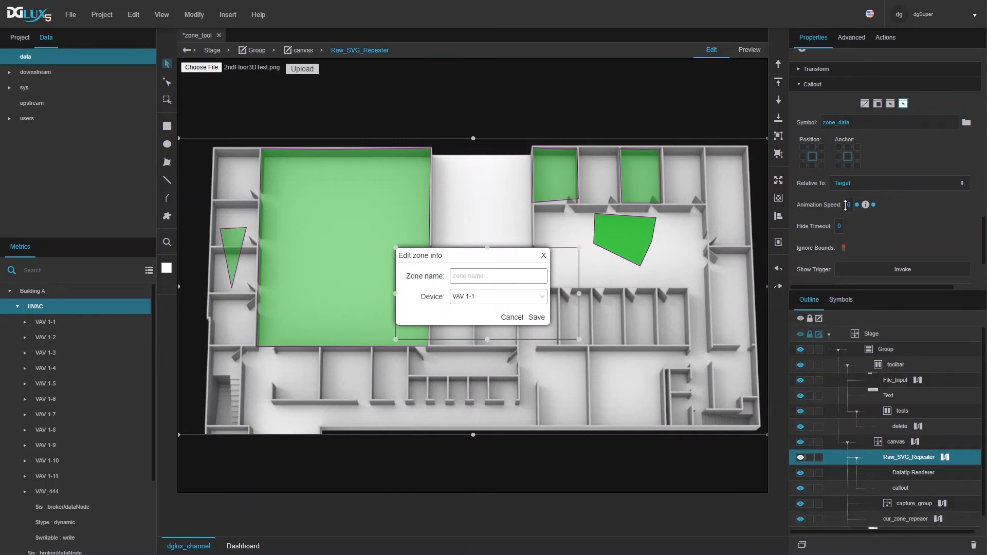
- Turn on Modal Callout, Gray Out Component and Callout Autosize for the Raw_SVG_Repeater callout
scroll(853, 204, down, 2)
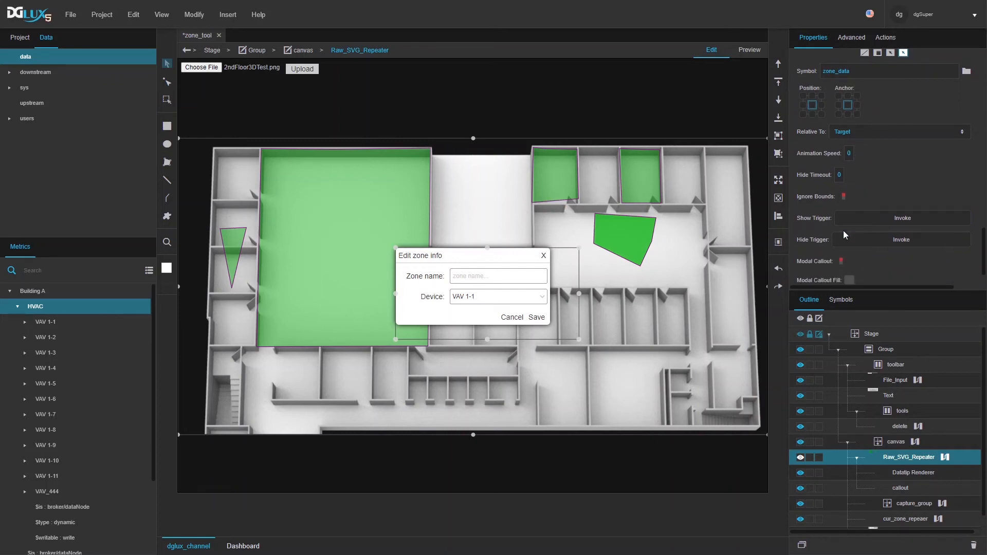
click(843, 261)
scroll(847, 263, down, 1)
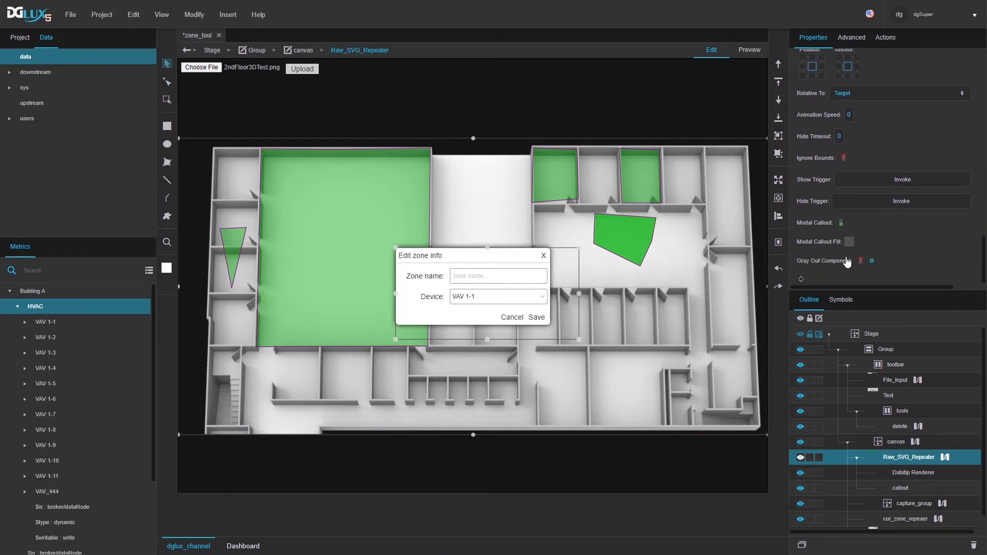
click(861, 261)
click(800, 278)
scroll(802, 281, down, 4)
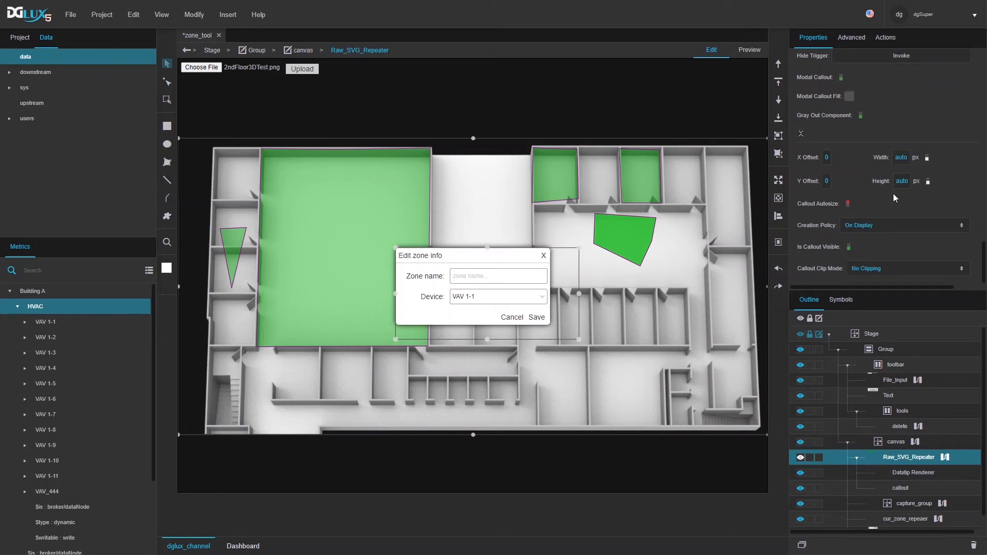
click(848, 204)
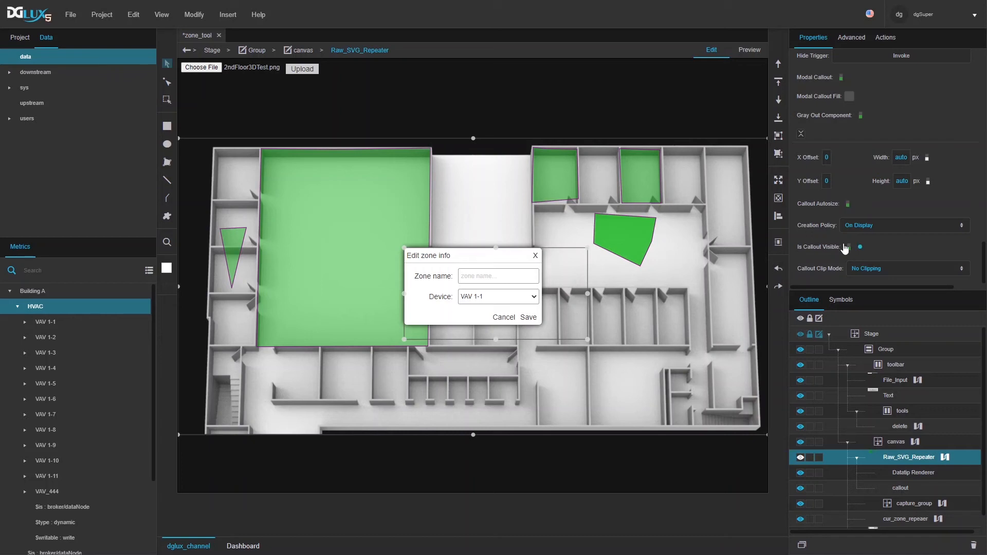
- Bind the callout's close parameter to the Hide Trigger of Raw_SVG_Repeater
scroll(844, 249, up, 3)
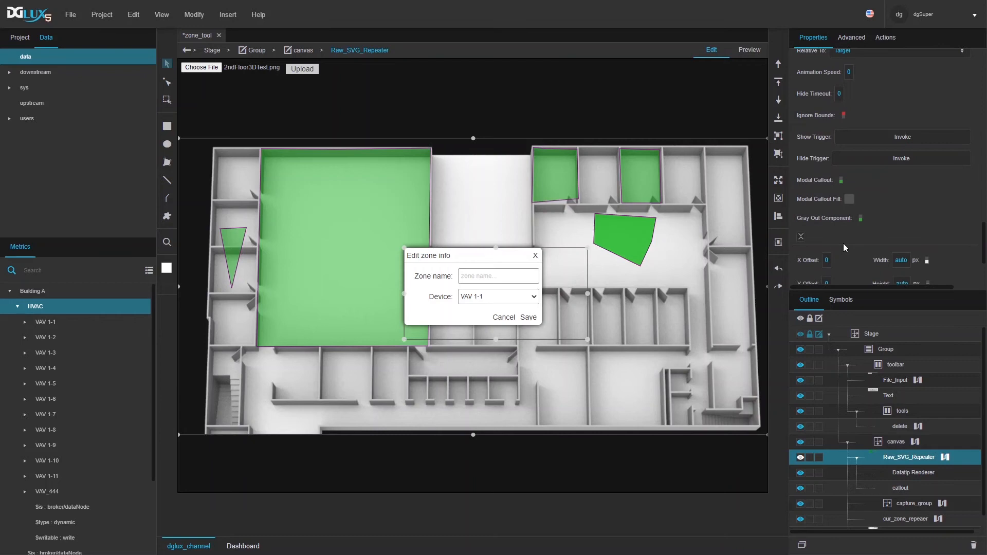
click(900, 489)
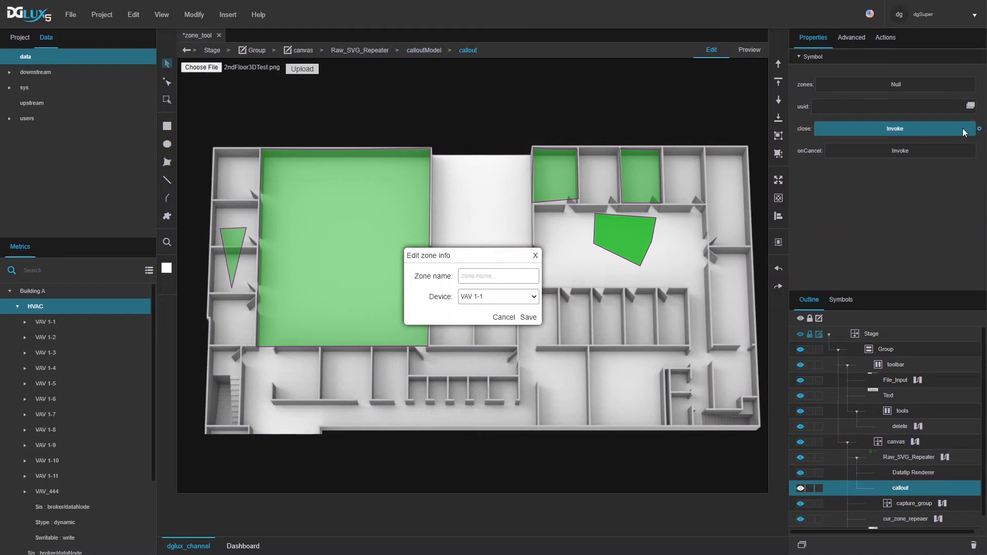
click(979, 128)
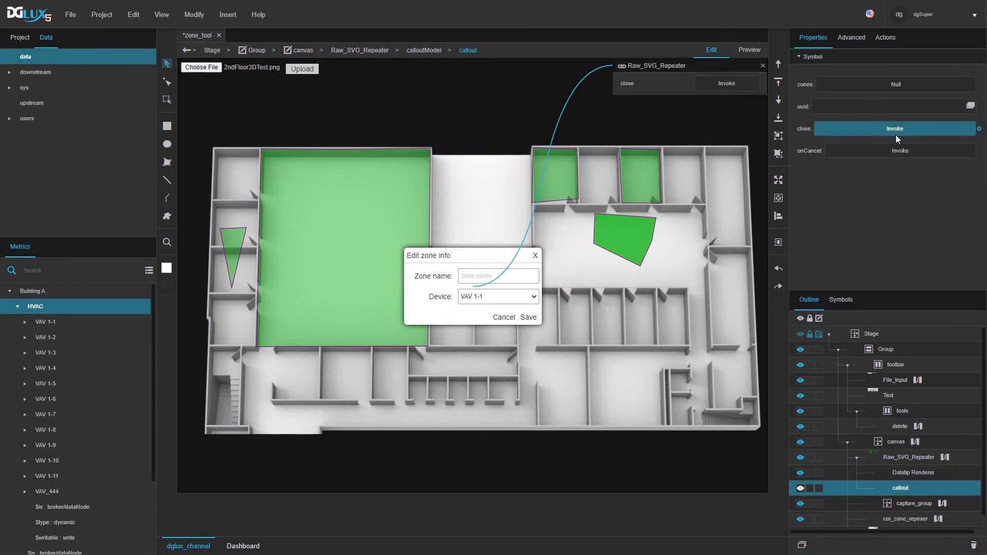
click(905, 462)
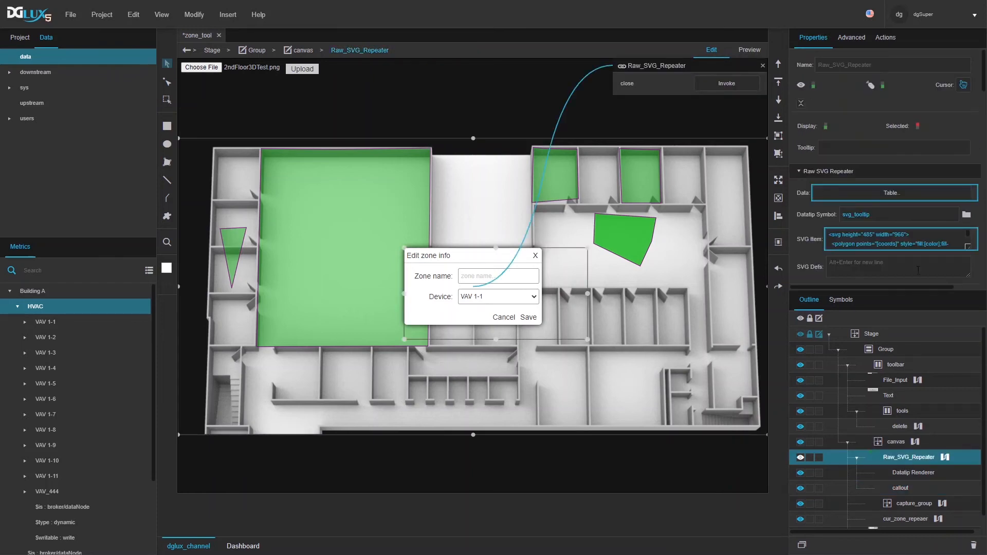
scroll(898, 164, down, 1)
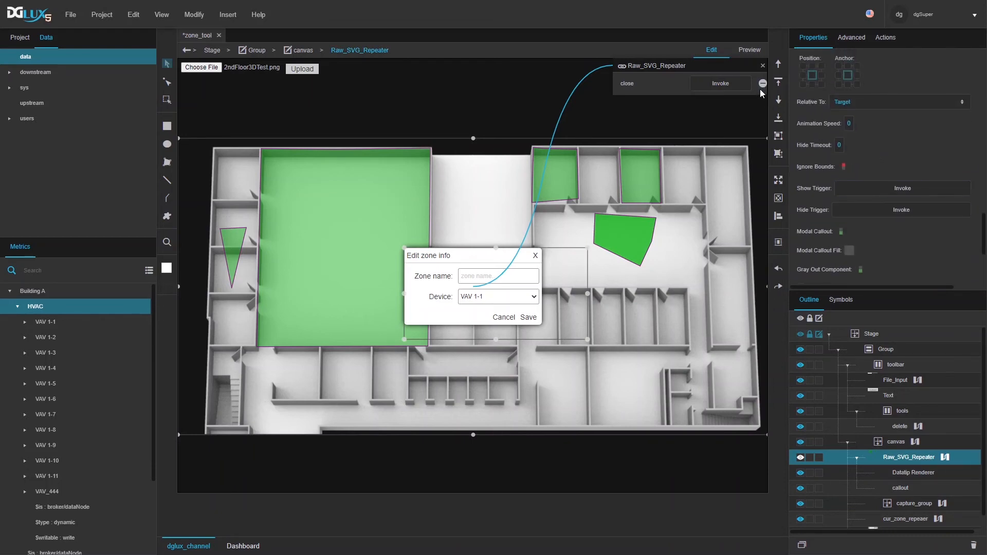
drag(762, 84, 880, 217)
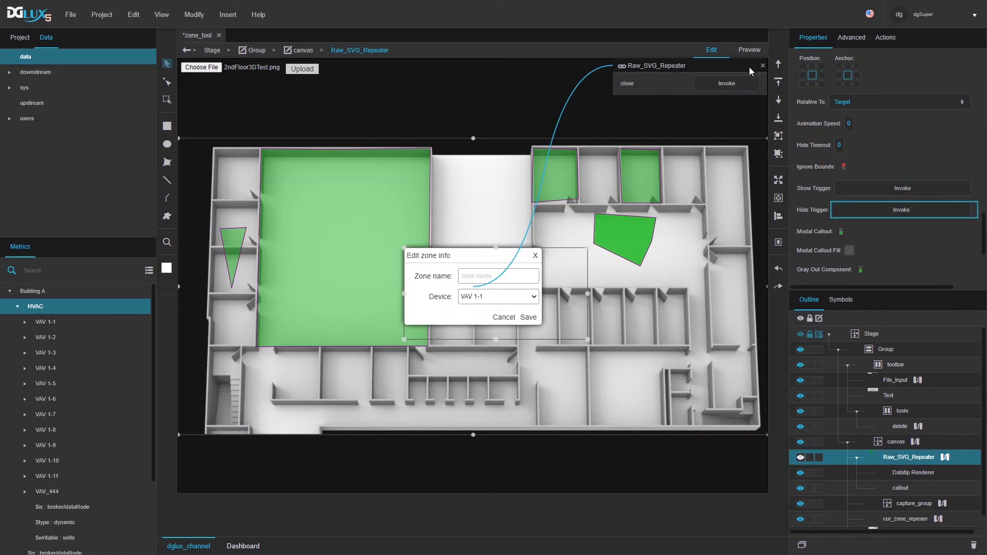
click(763, 65)
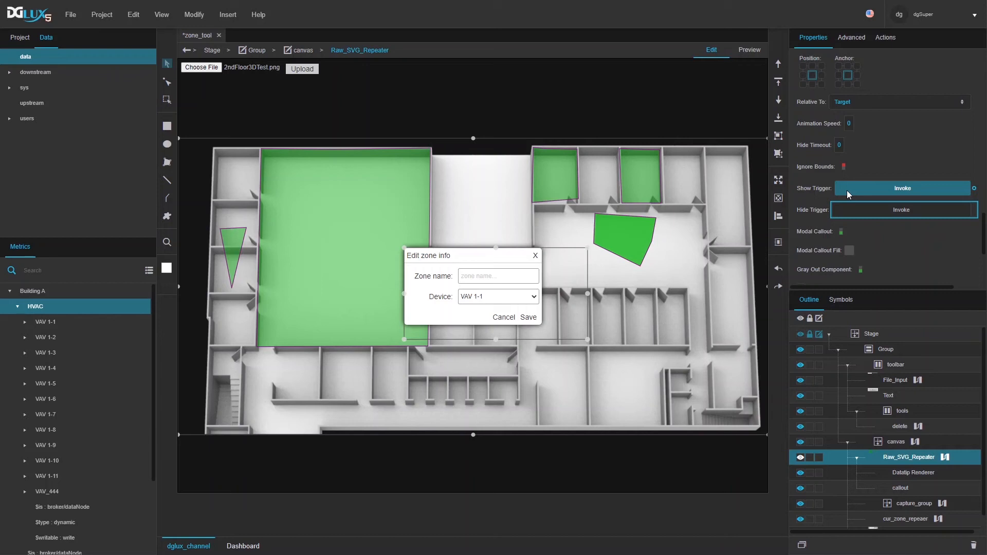
- In Raw_SVG_Repeater's dataflow, add a Length block and connect the hover_zone value to its input
click(945, 457)
drag(440, 229, 390, 342)
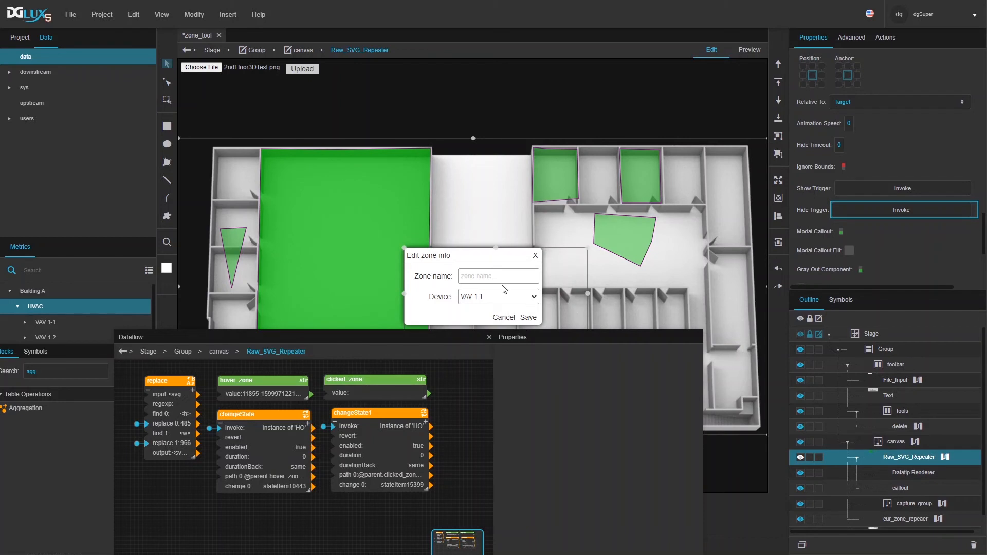
drag(492, 471, 515, 476)
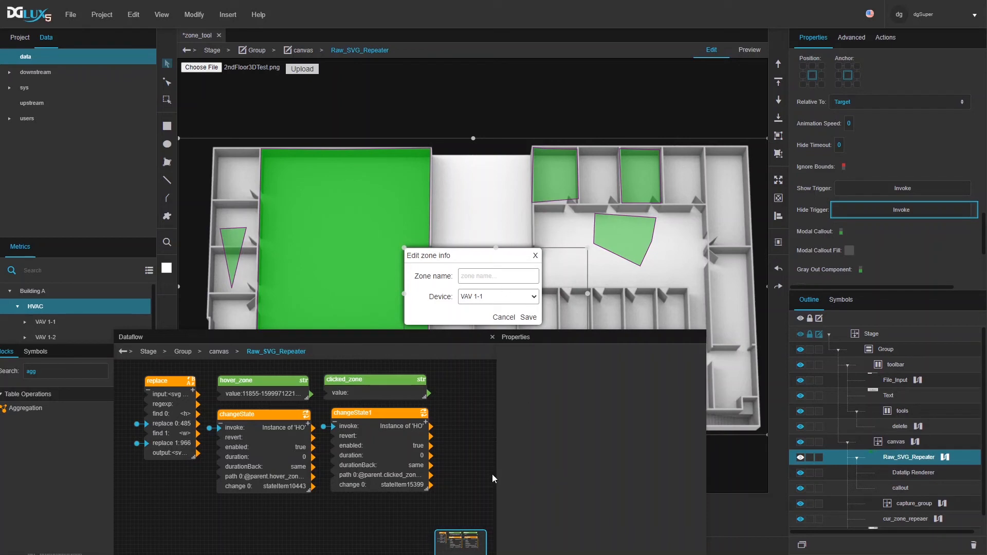
drag(496, 472, 655, 475)
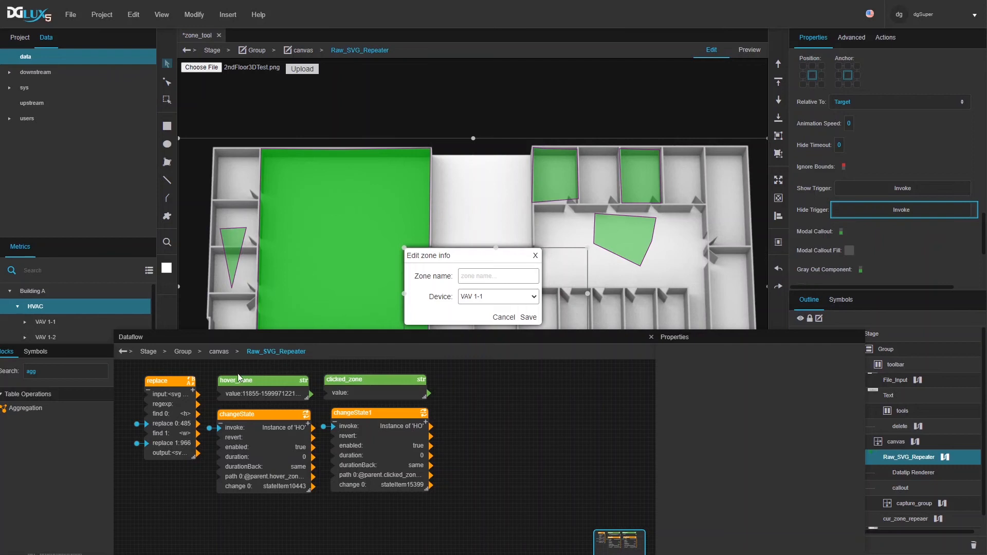
drag(140, 345, 247, 351)
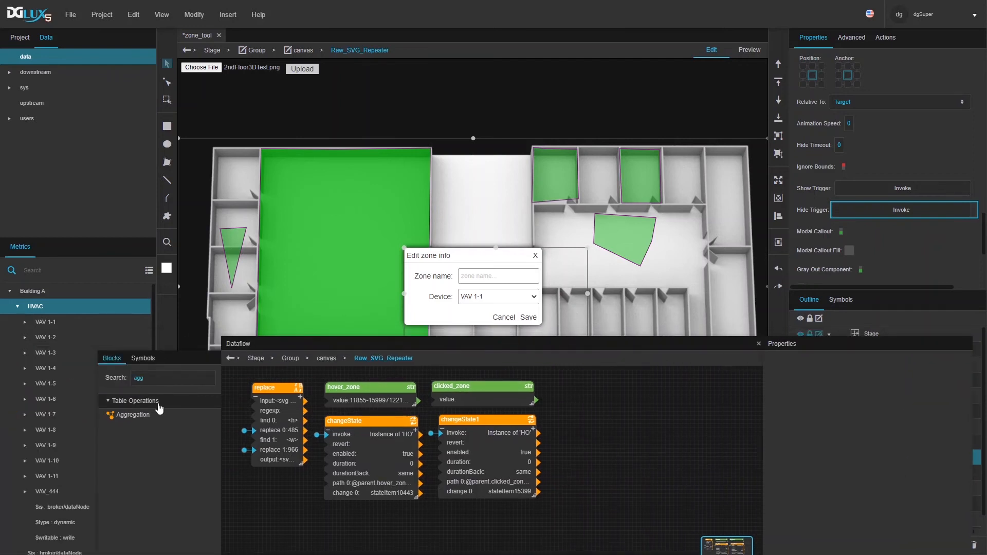
double_click(139, 379)
text(len)
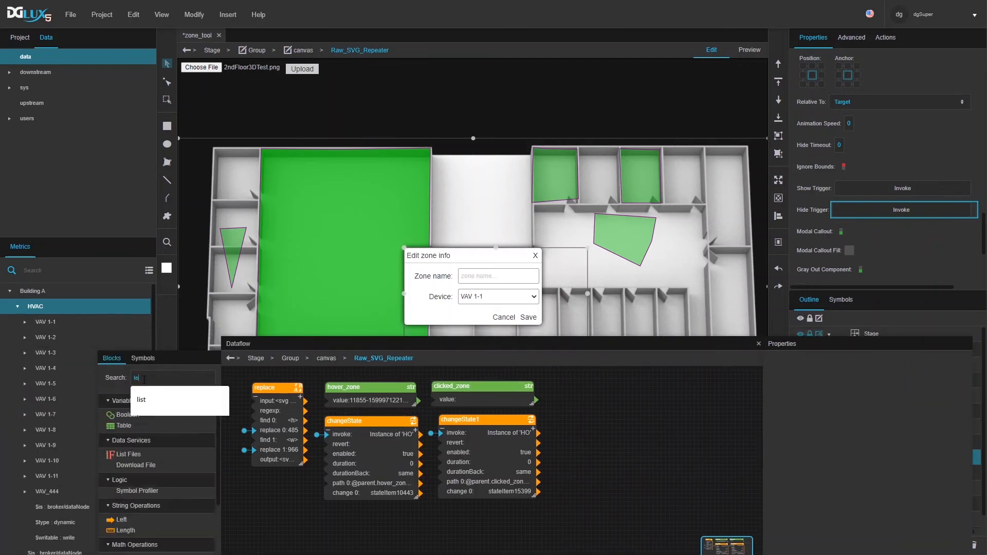
drag(119, 415, 571, 394)
drag(418, 401, 580, 394)
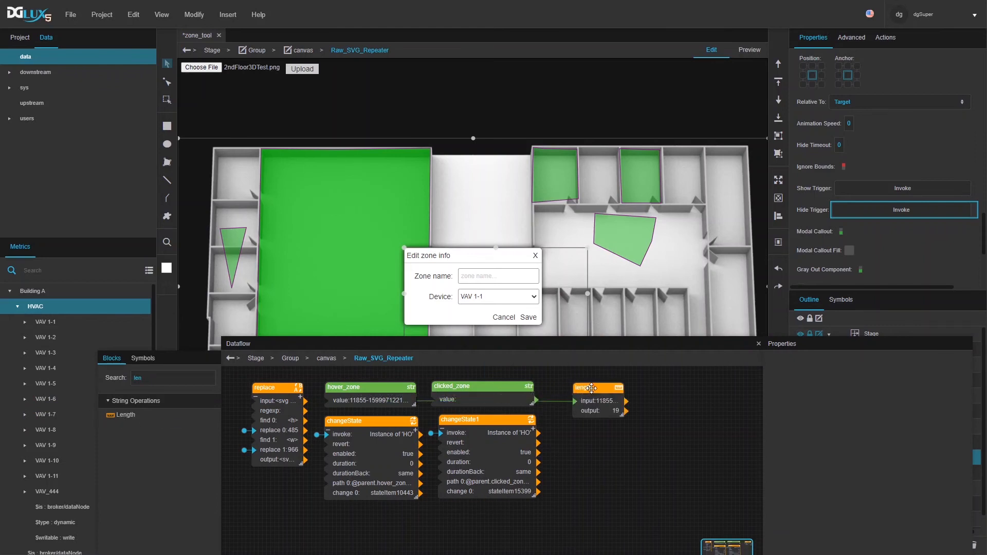
click(586, 388)
- Add an If block below the Length block and connect the length output to its input 0
double_click(152, 374)
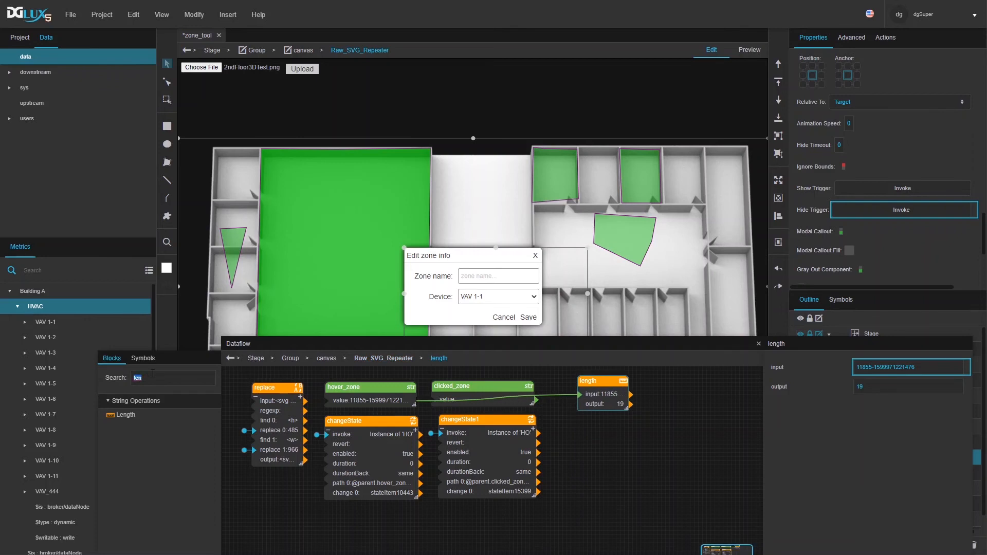
text(if)
drag(105, 446, 581, 422)
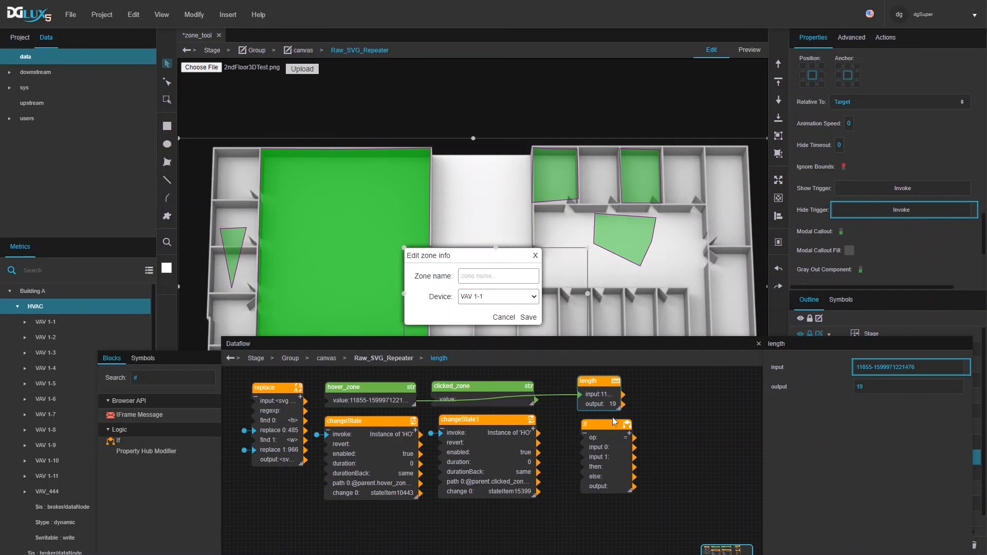
drag(665, 404, 606, 449)
click(618, 449)
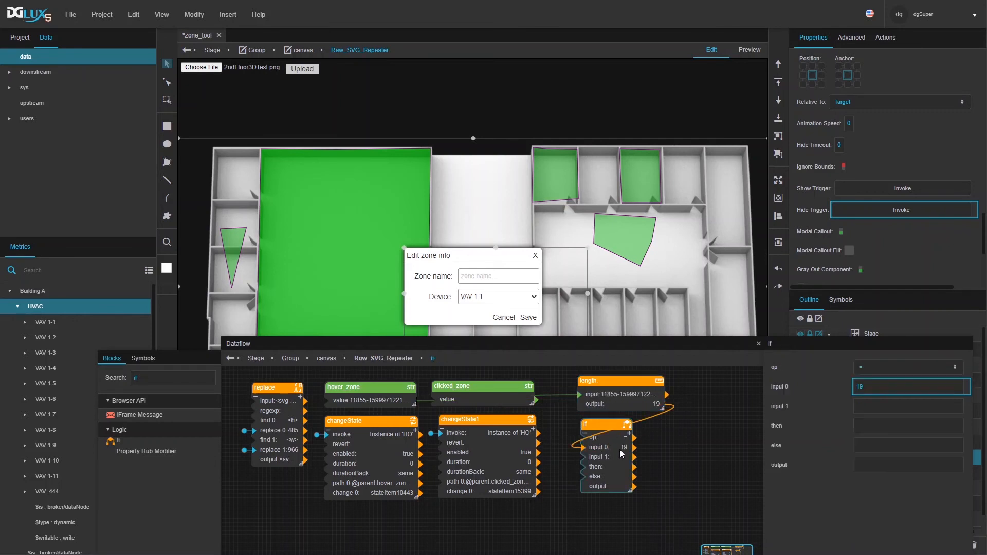
- Set the if block's operator to > and its input 1 to 0
click(874, 366)
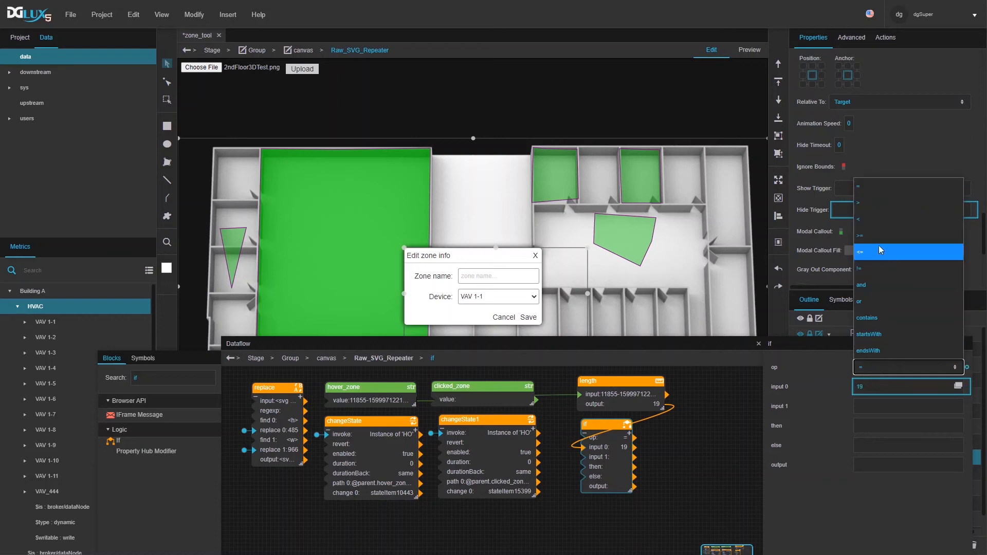
click(877, 204)
click(864, 408)
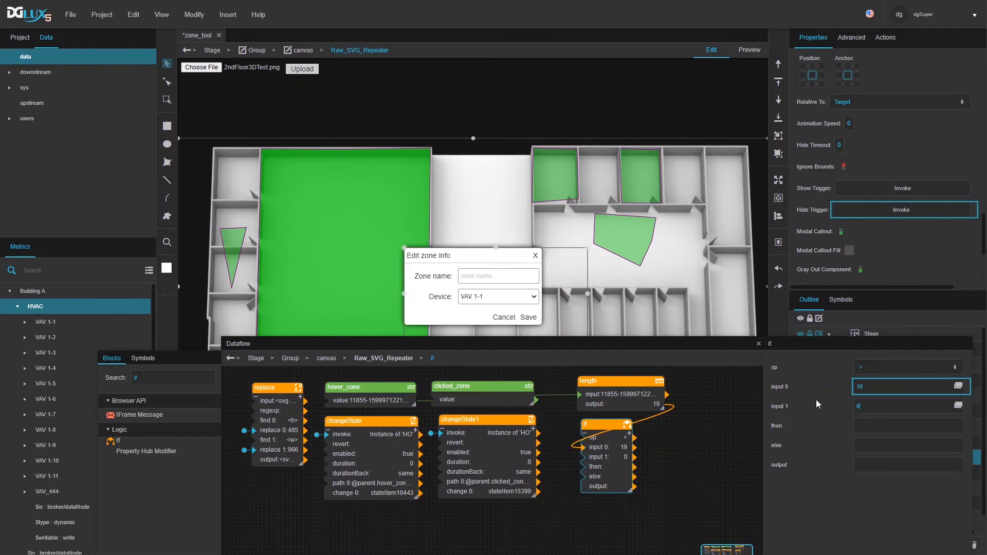
- Bind the Raw_SVG_Repeater's onRightClick event to the if block's then input
drag(732, 347, 501, 312)
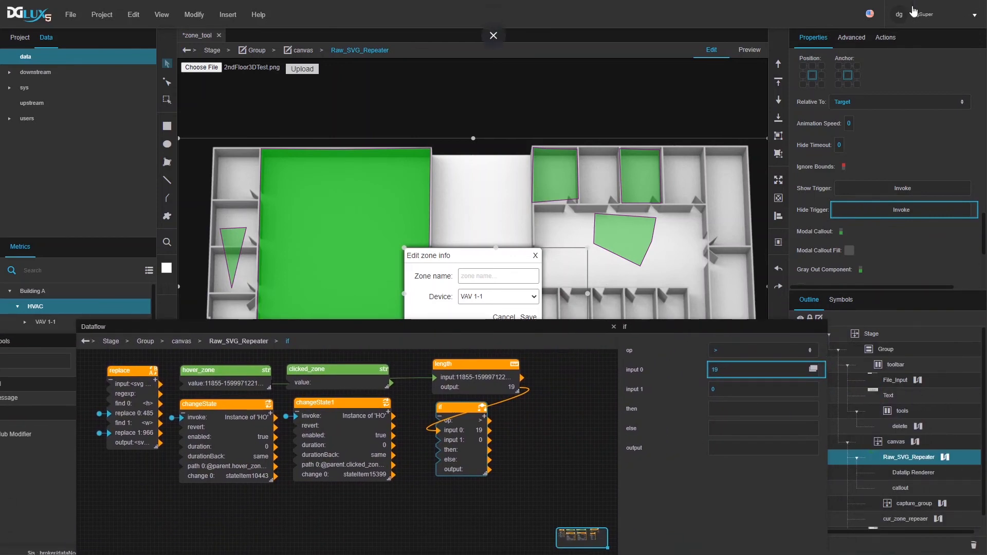
click(883, 39)
scroll(824, 158, down, 7)
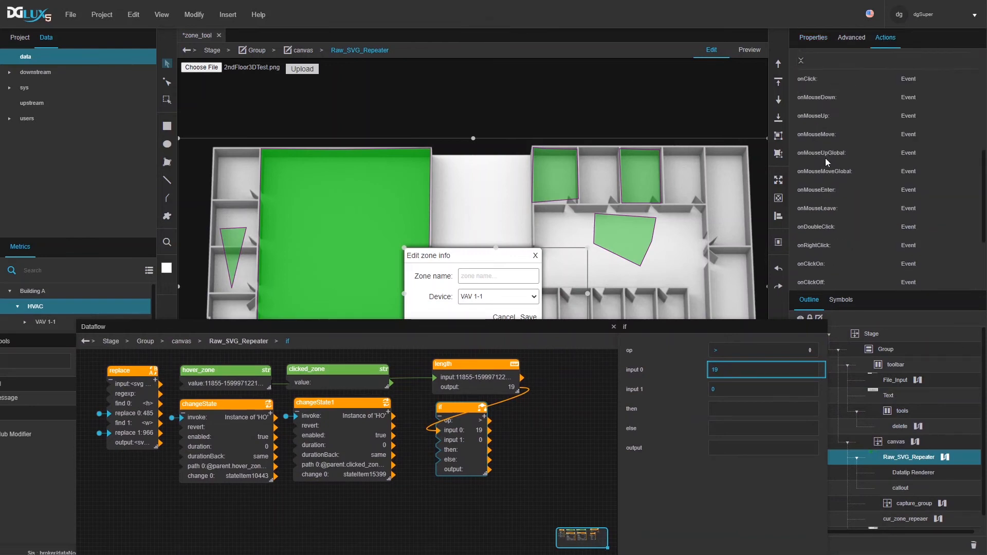
scroll(814, 136, up, 2)
scroll(854, 120, down, 1)
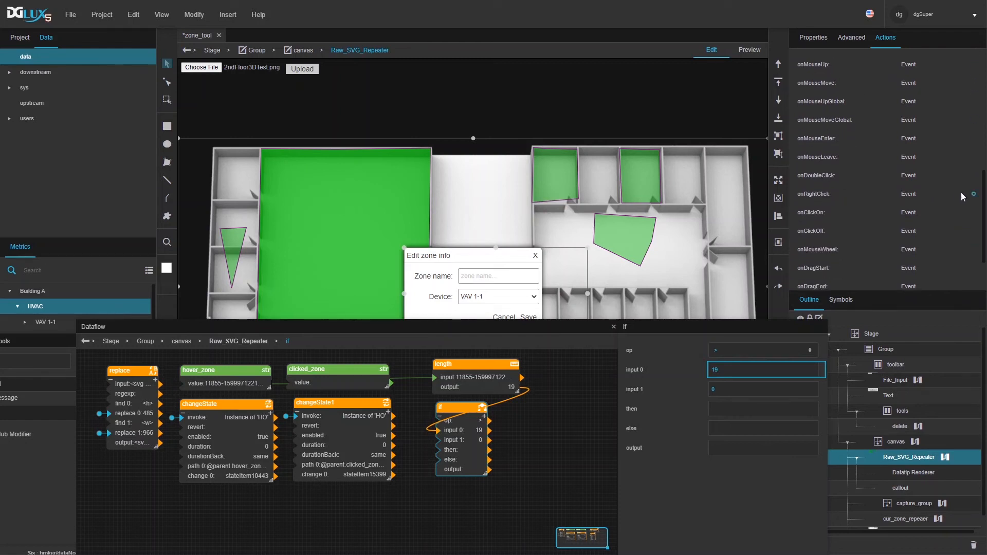
drag(973, 194, 726, 411)
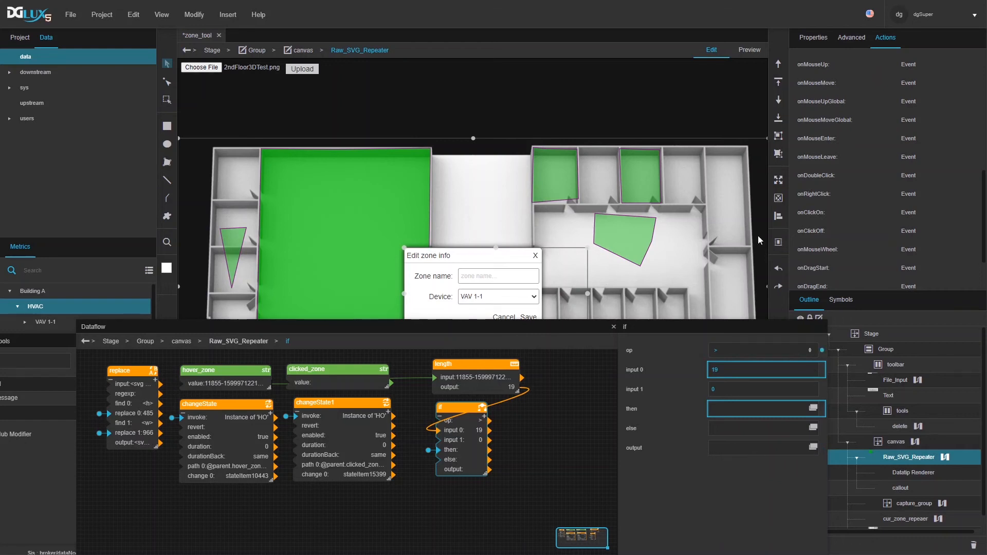
- Bind the if block's output to the Show Trigger of the Raw_SVG_Repeater's callout
click(812, 37)
scroll(898, 190, down, 5)
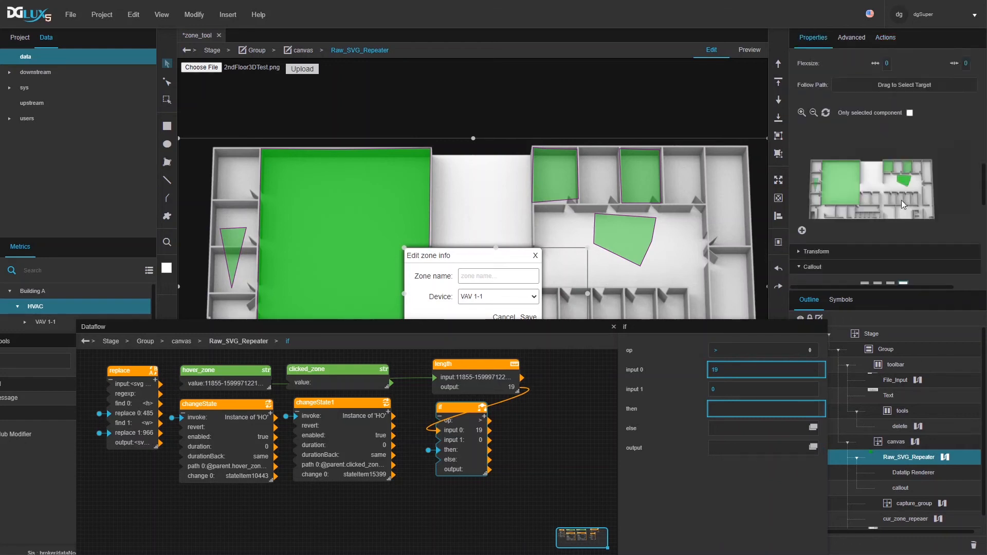
scroll(897, 202, up, 3)
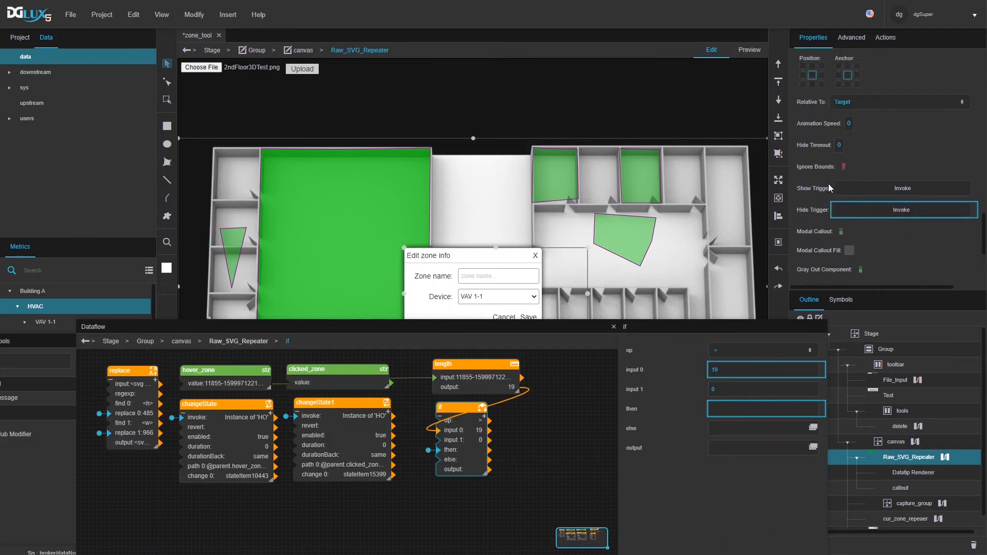
drag(822, 448, 856, 193)
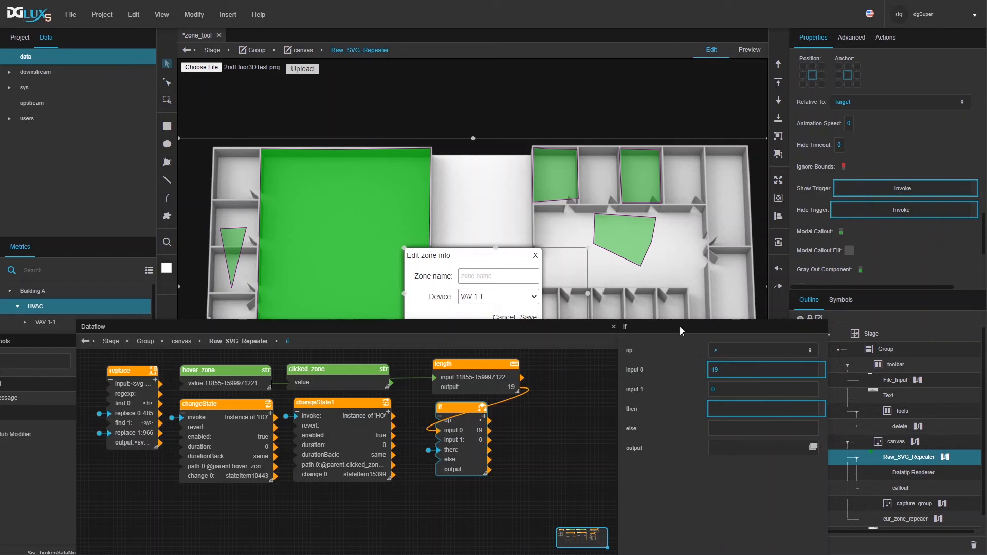
- Bind the callout's uuid parameter to the hover_zone value and its zones parameter to the canvas's zones table
click(903, 490)
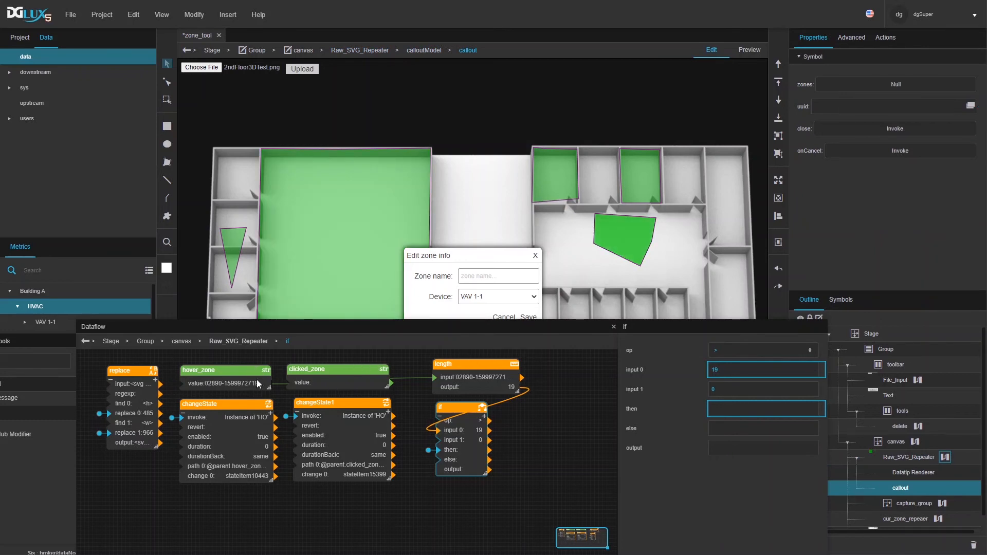
drag(255, 389, 804, 107)
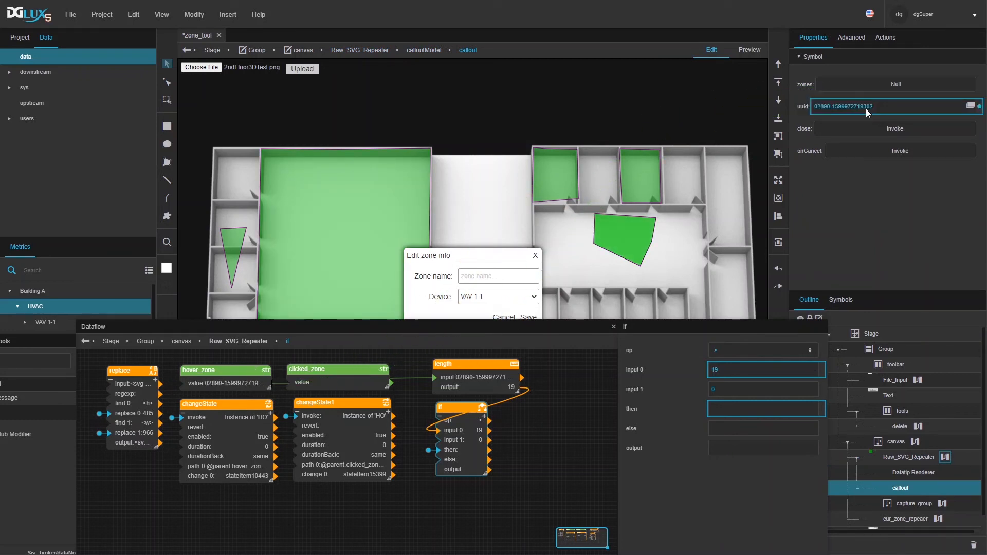
click(916, 441)
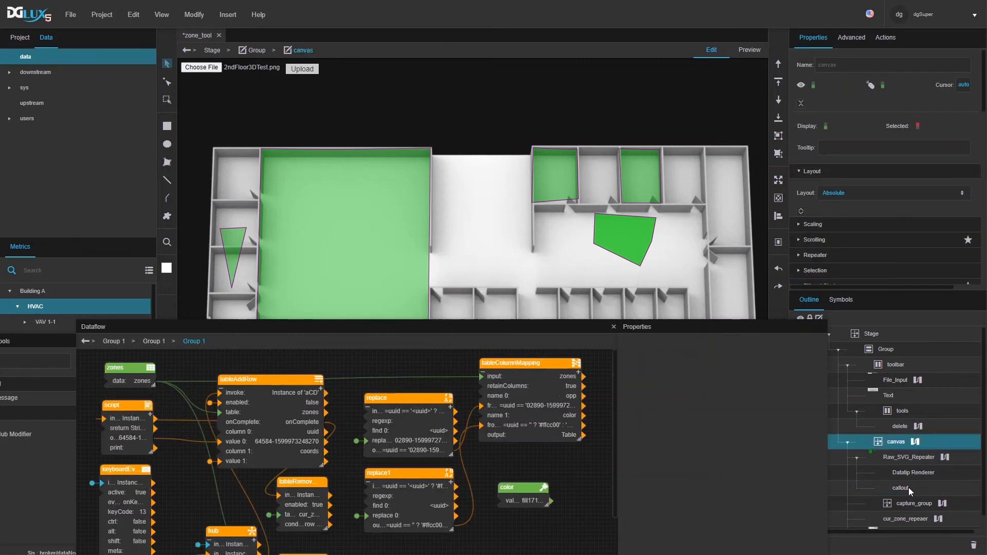
click(902, 488)
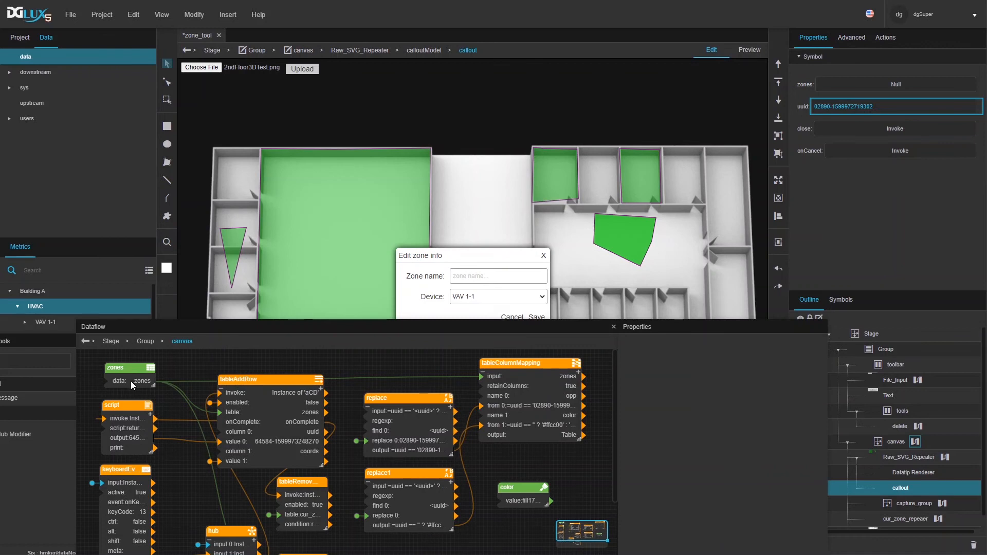
drag(130, 381, 853, 81)
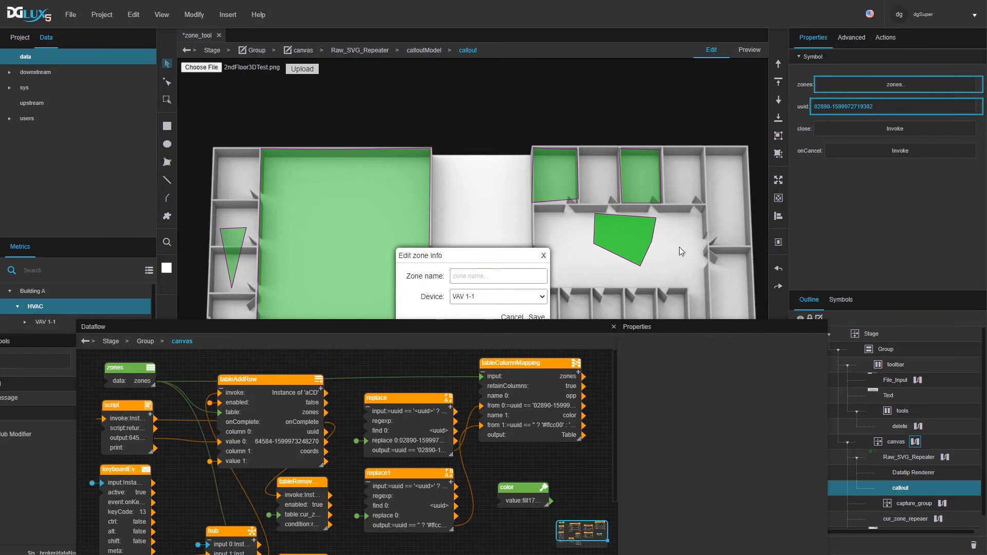
click(612, 327)
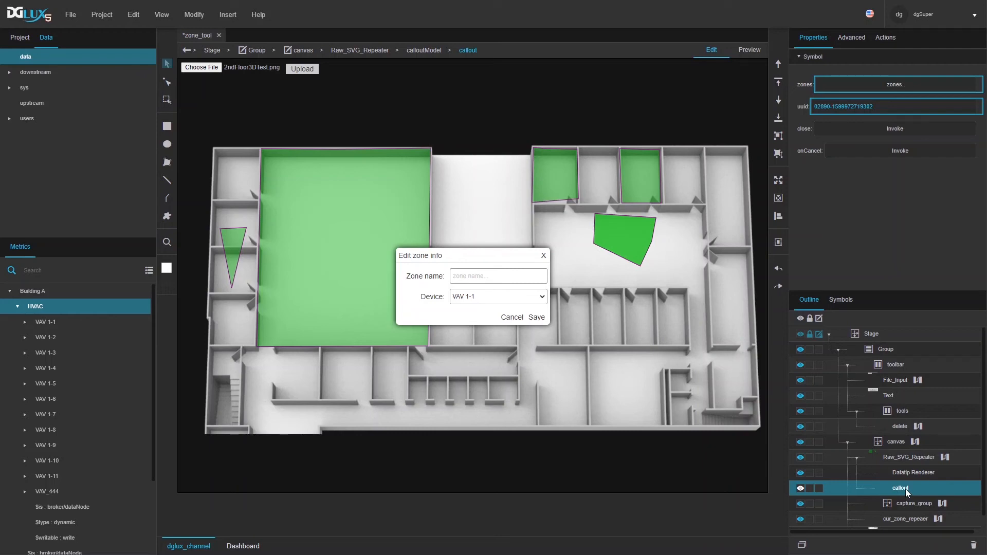
- Test the callout on the large green zone in preview mode and return to editing
click(753, 54)
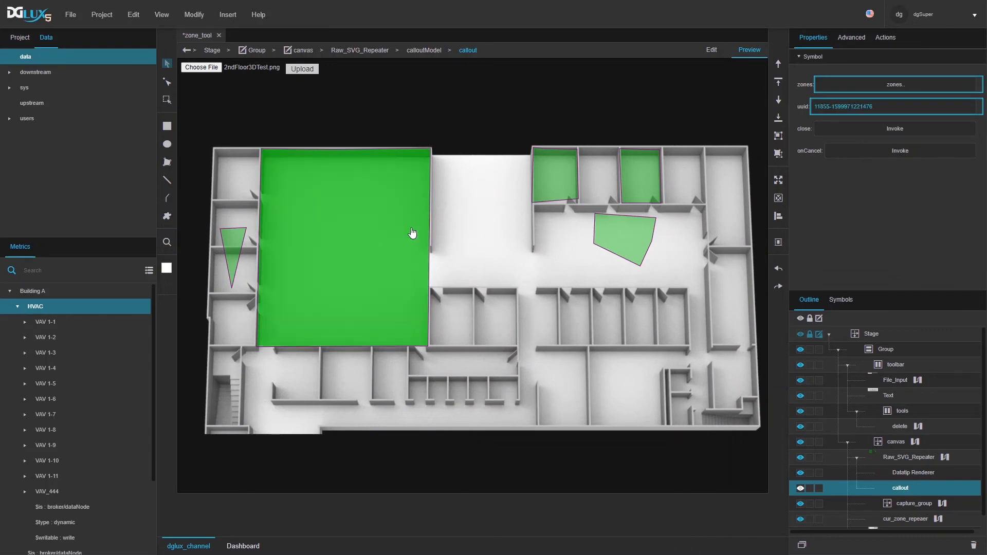
click(338, 237)
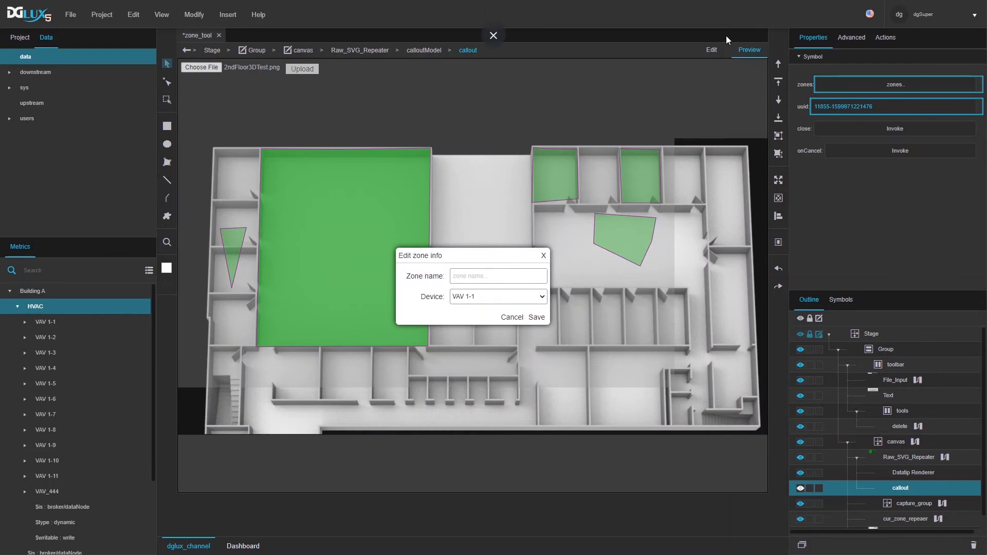
click(720, 51)
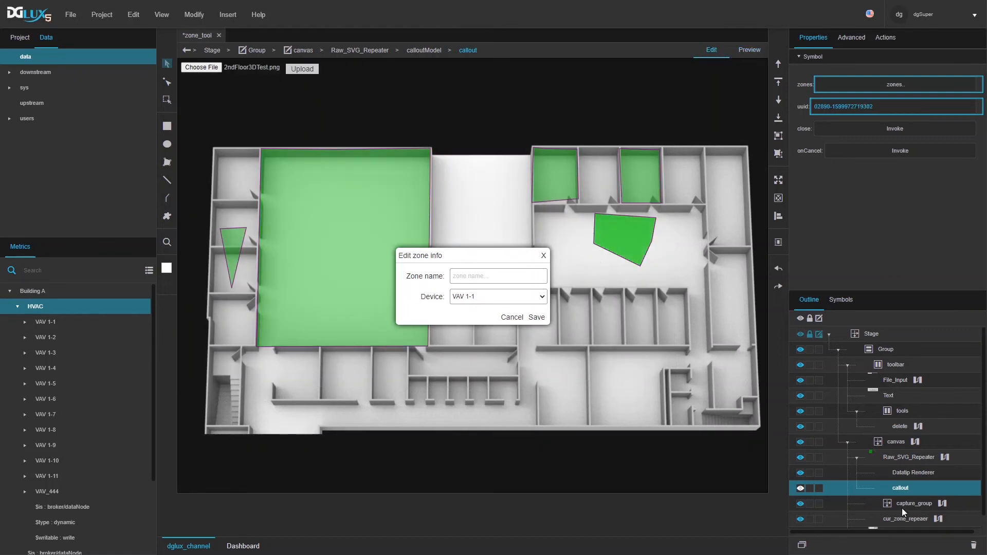
right_click(903, 492)
mouse_move(946, 498)
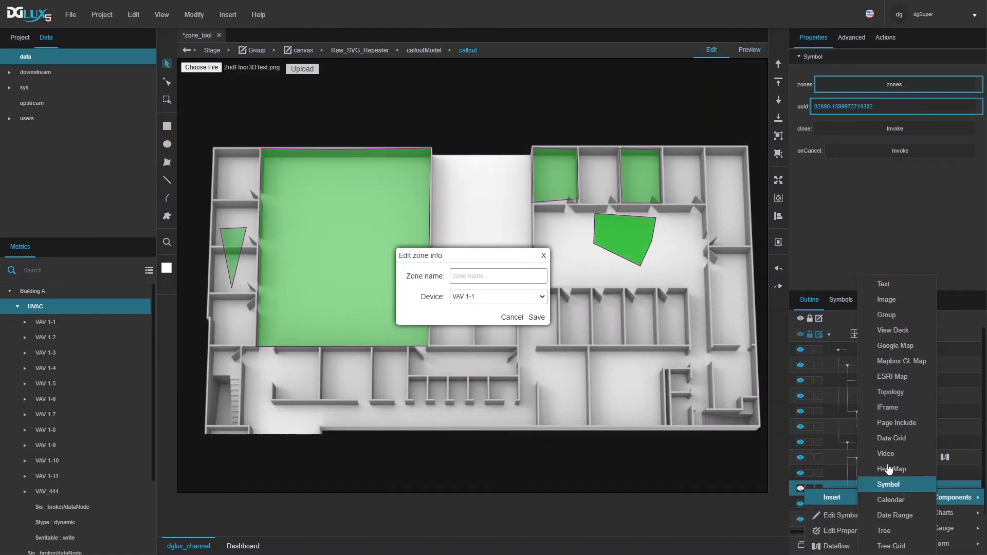
click(749, 511)
right_click(907, 489)
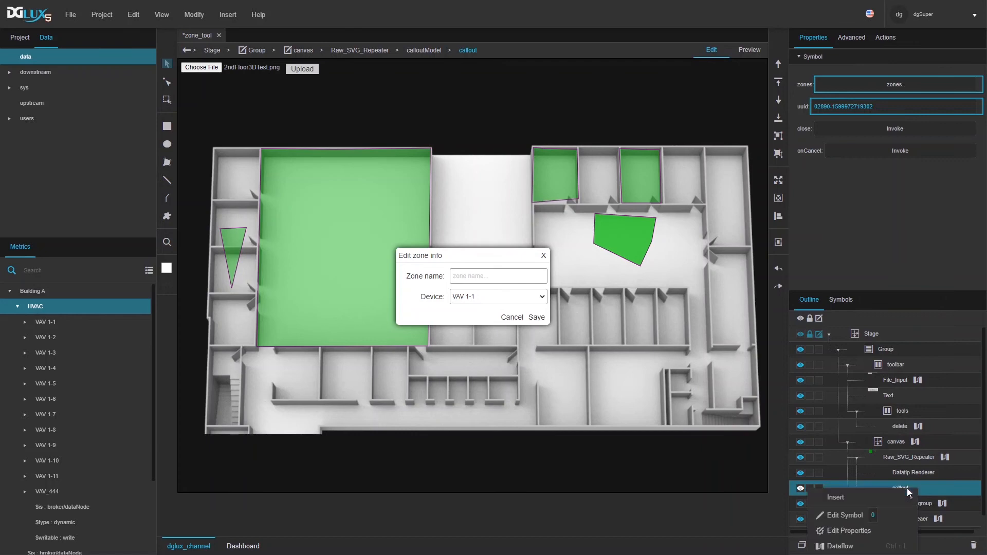
mouse_move(861, 505)
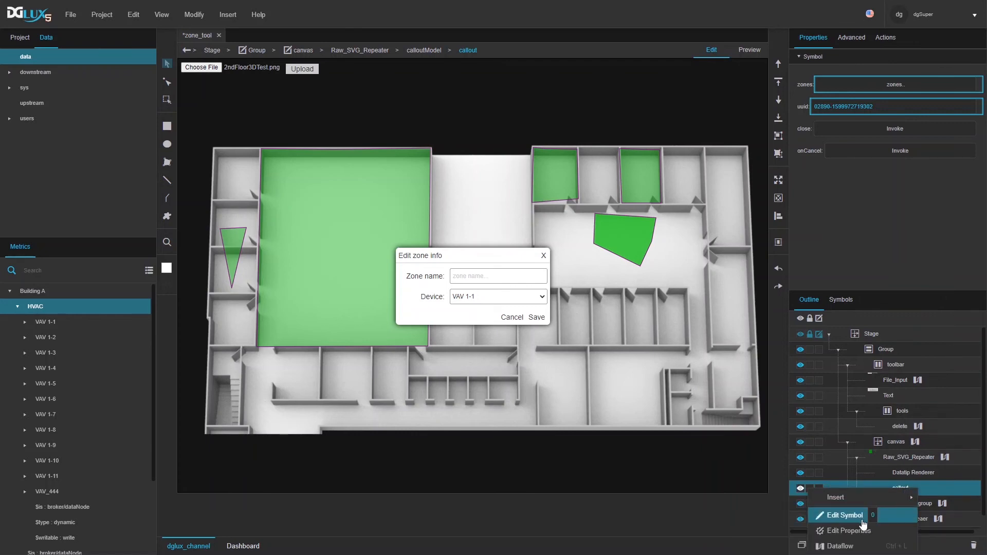
click(930, 492)
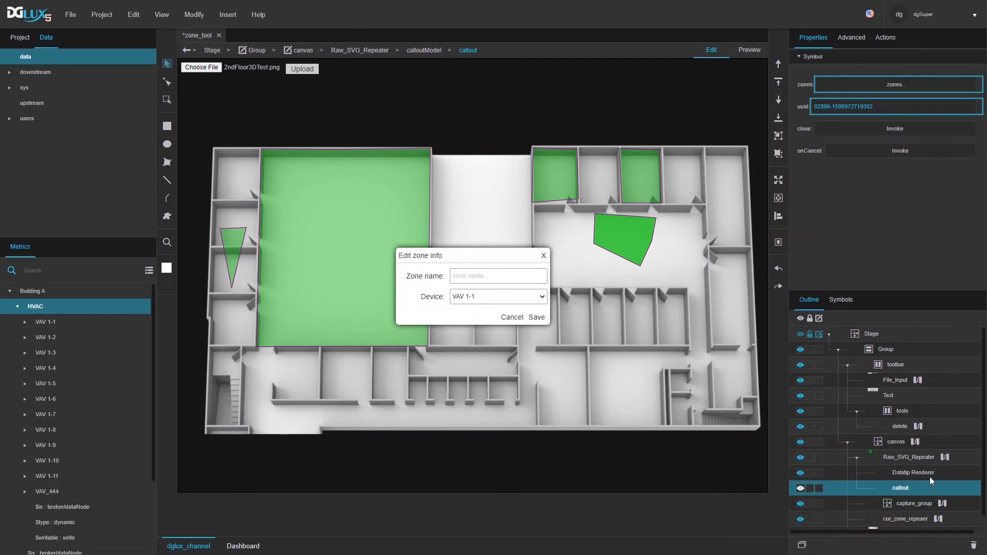
click(841, 300)
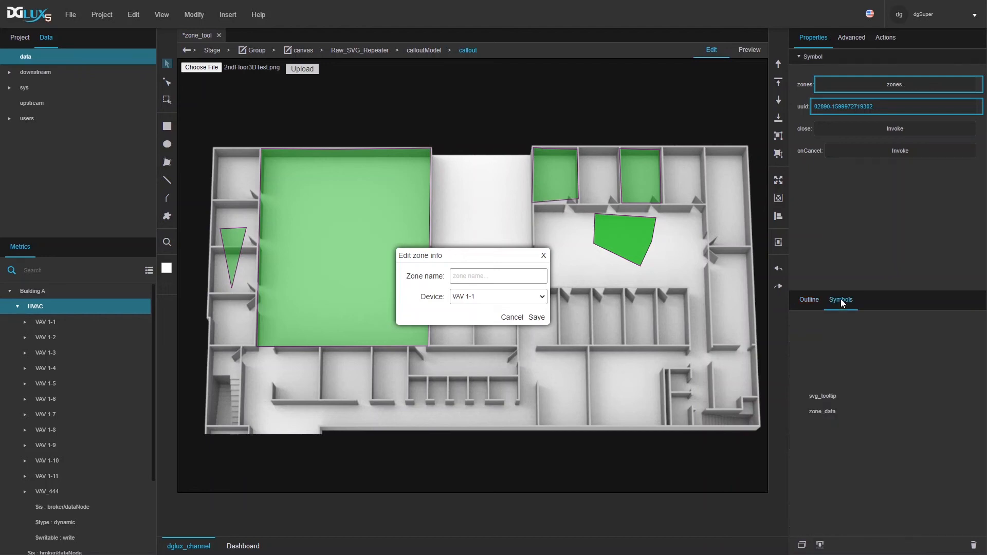
click(828, 413)
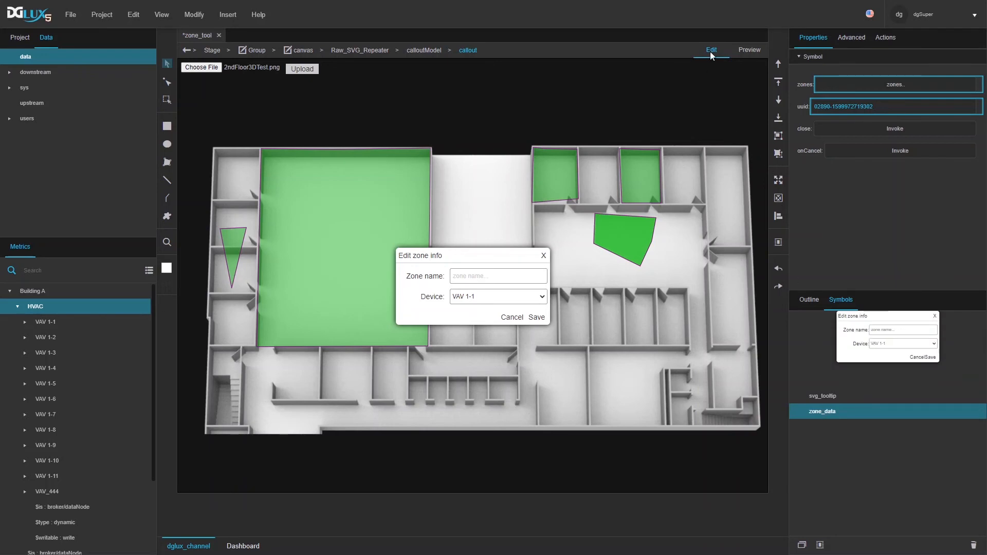
click(801, 297)
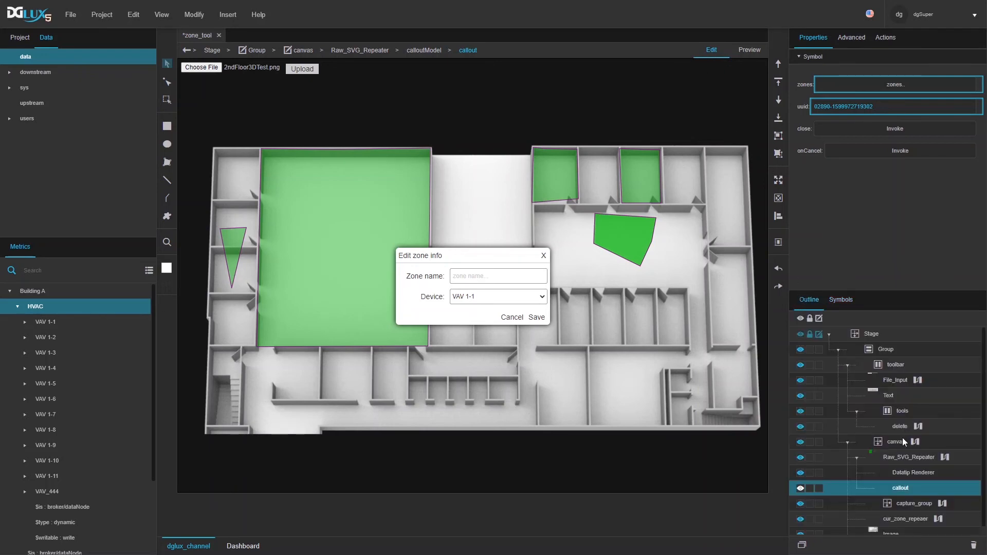
- Open the callout's zone_data symbol for editing, expand its outline and display its symbol parameters
click(899, 457)
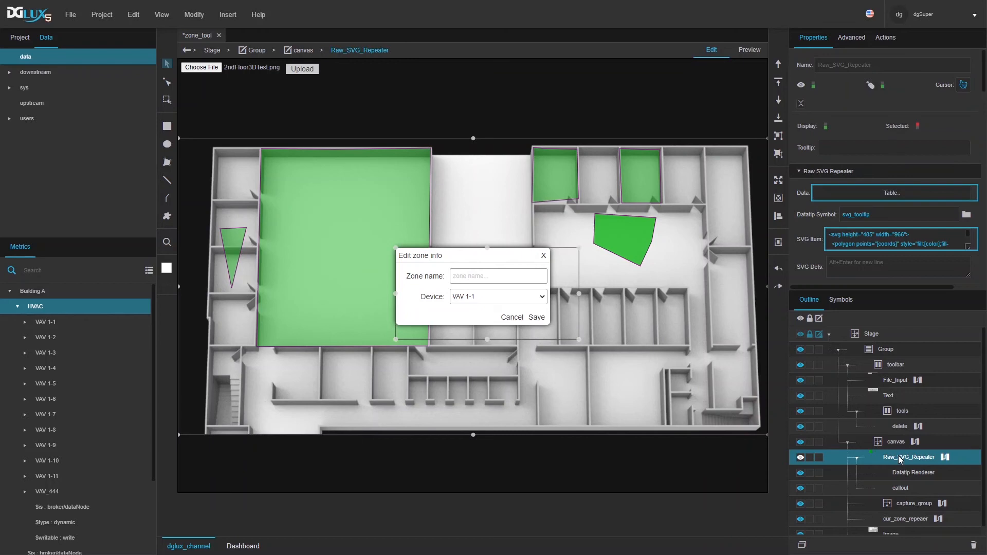
double_click(501, 299)
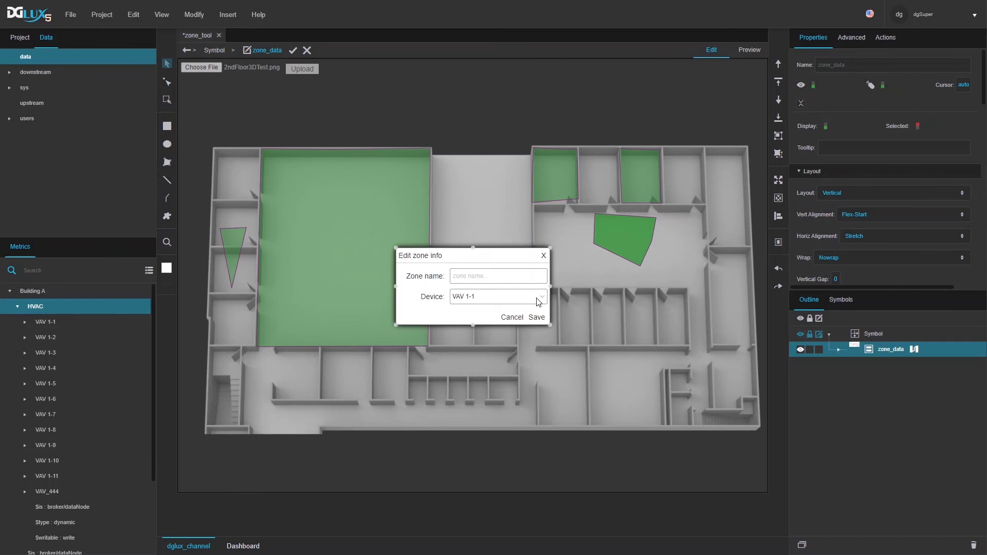
click(838, 350)
click(193, 22)
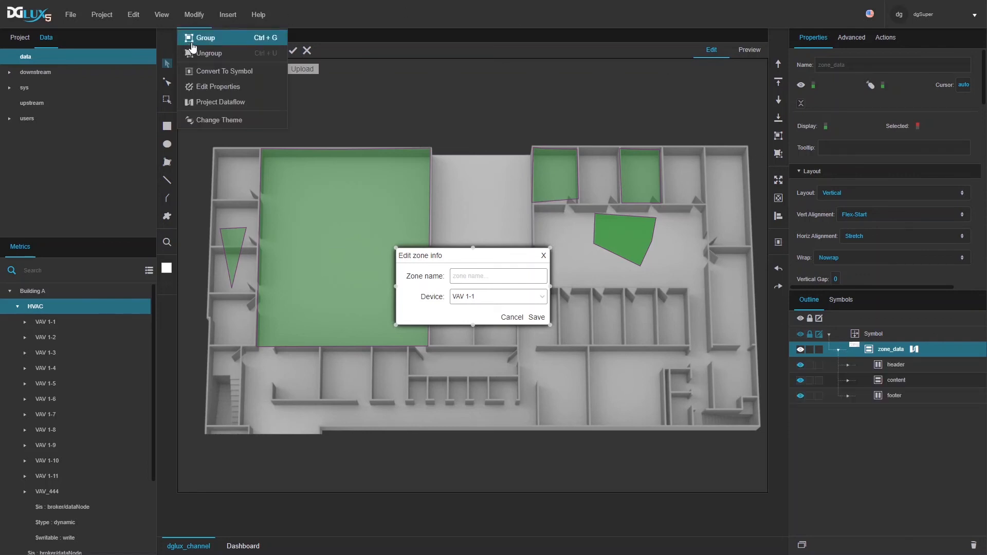
click(199, 79)
drag(461, 195, 373, 60)
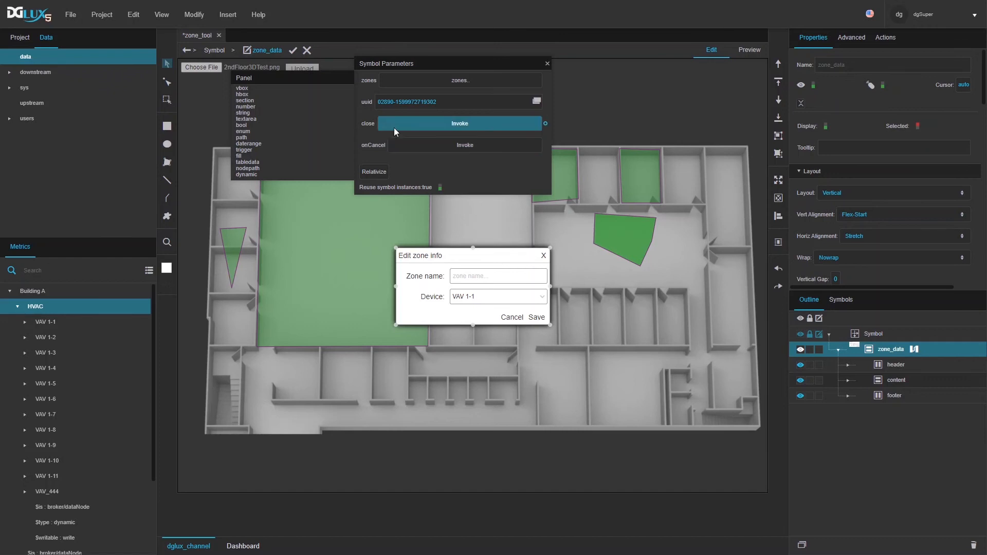
- Add a State block to the dataflow of close_btn in the popup's header
click(547, 255)
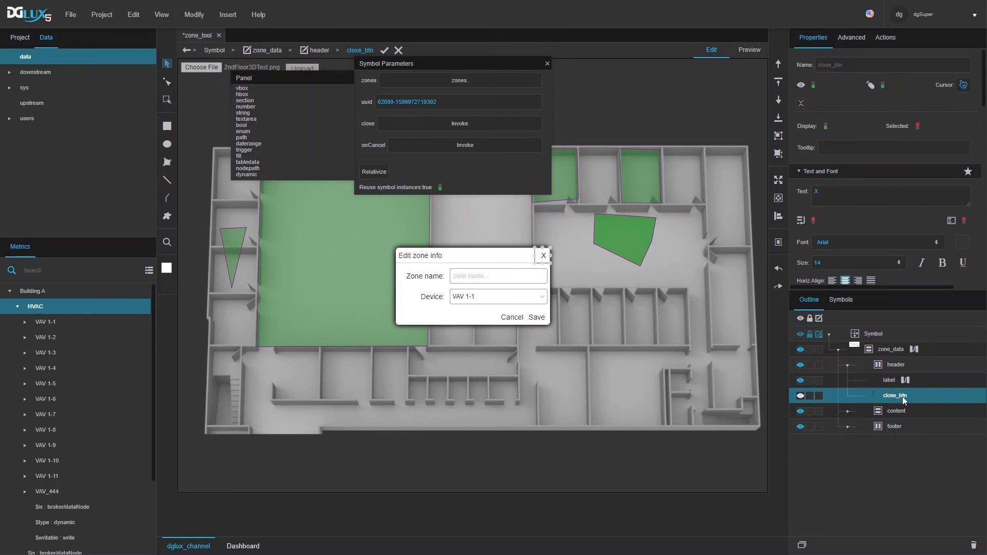
right_click(903, 400)
click(877, 547)
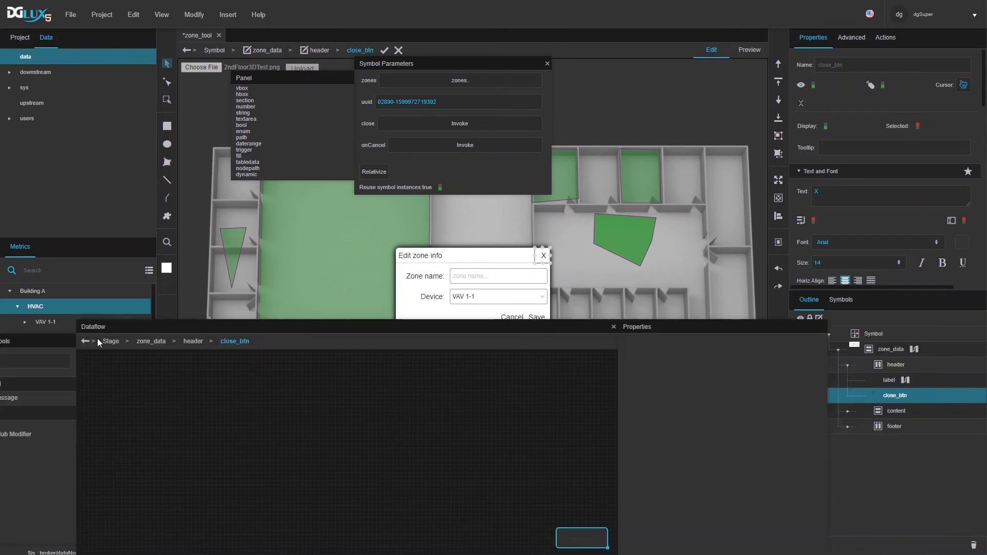
drag(97, 328, 174, 289)
click(75, 323)
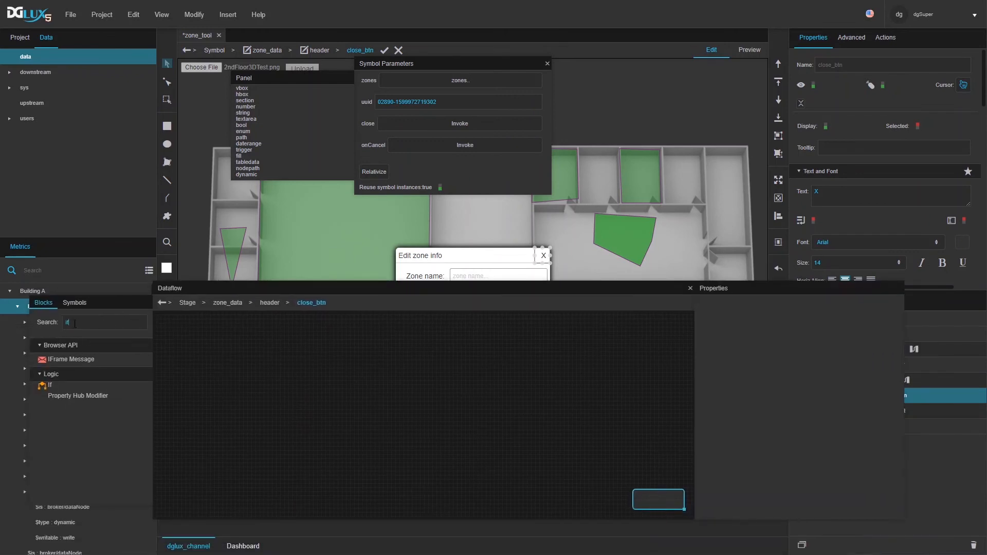
text(state)
drag(54, 357, 178, 329)
click(227, 343)
click(226, 340)
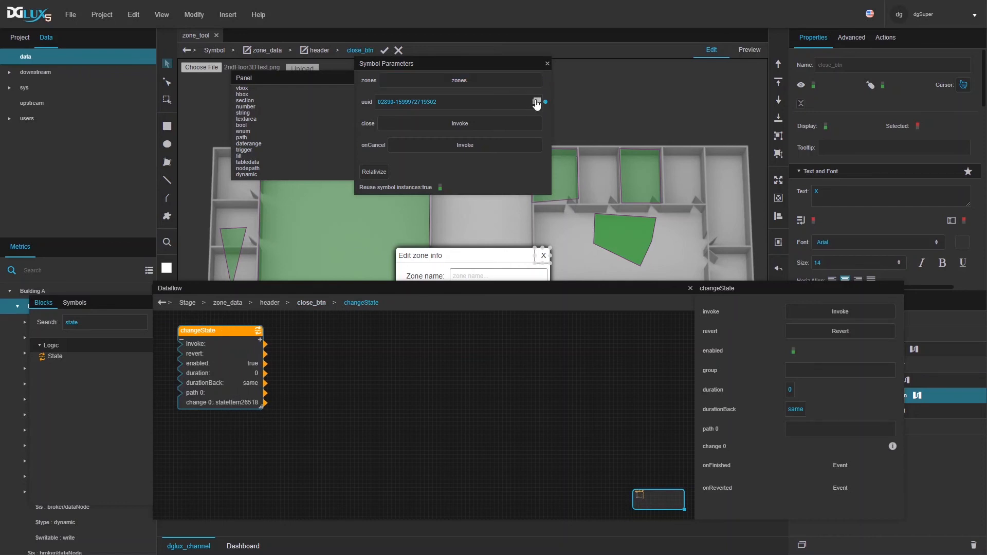
- Set path 0 of the changeState block to the symbol's close parameter
drag(545, 123, 842, 429)
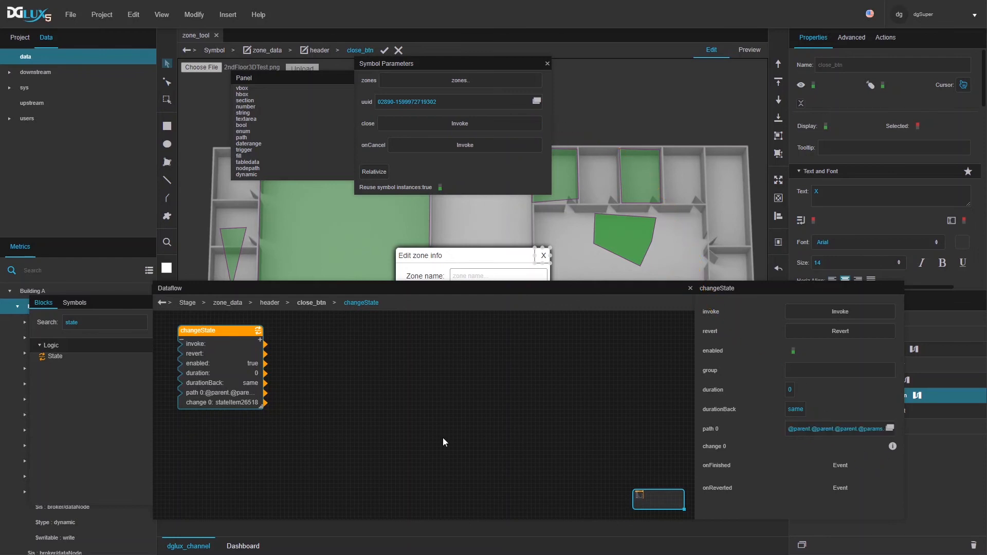
click(222, 370)
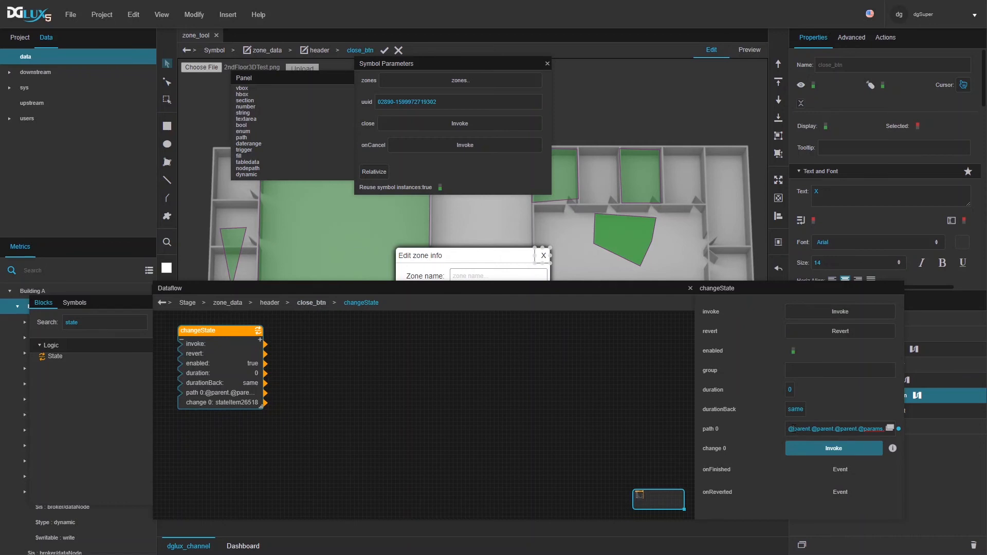
double_click(794, 428)
drag(633, 288, 575, 274)
click(748, 415)
drag(734, 415, 789, 415)
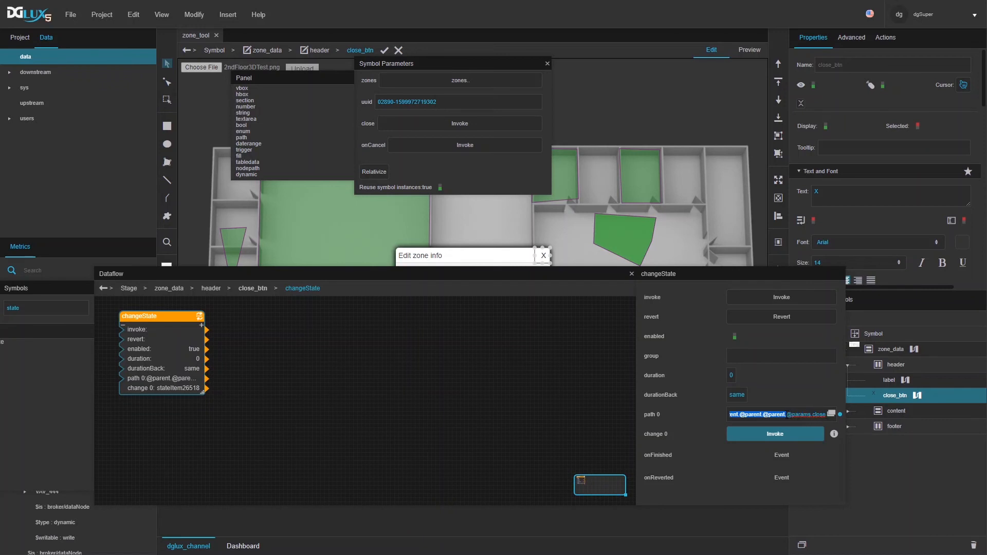
text(stage)
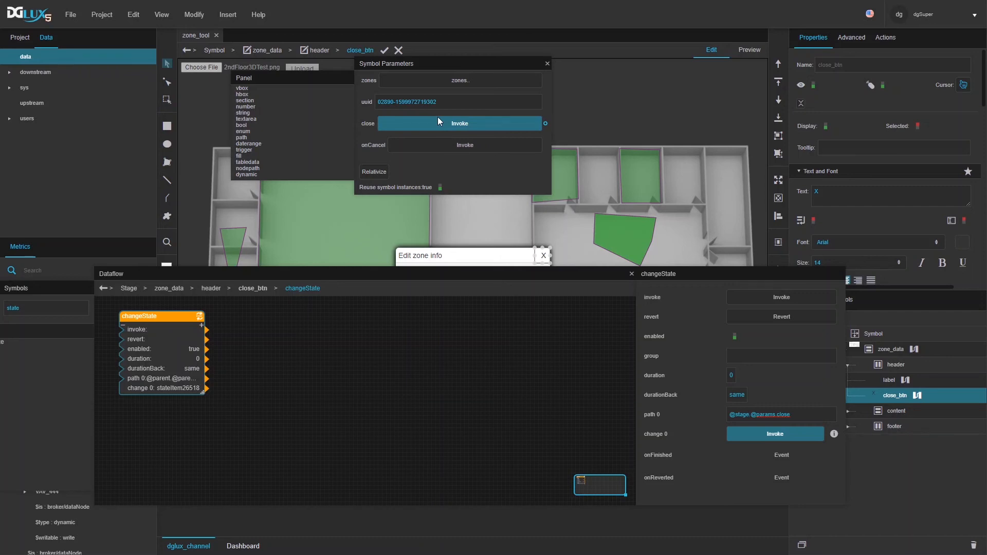
click(329, 376)
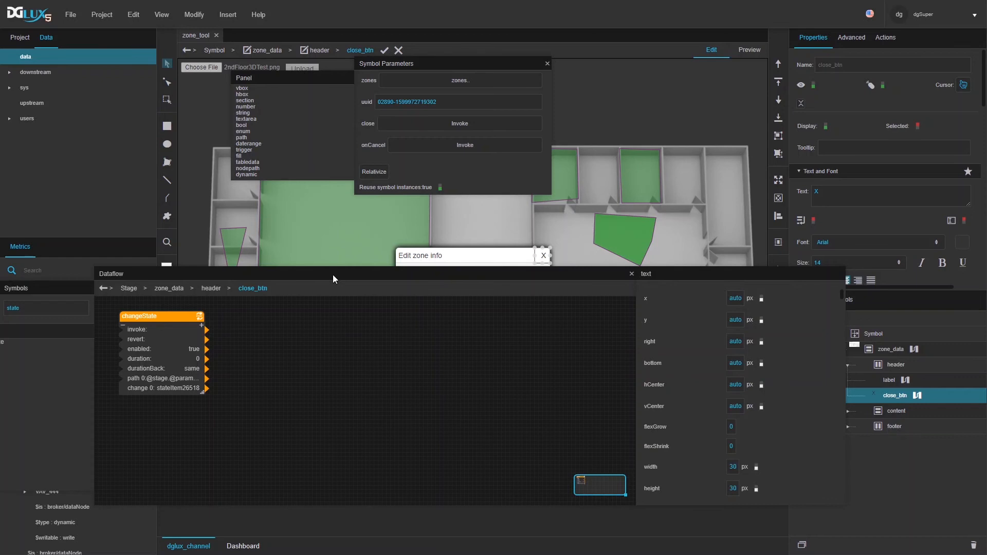
- Examine the advanced settings of change 0 and the path 0 value of close_btn's changeState block
drag(332, 275, 333, 144)
click(146, 260)
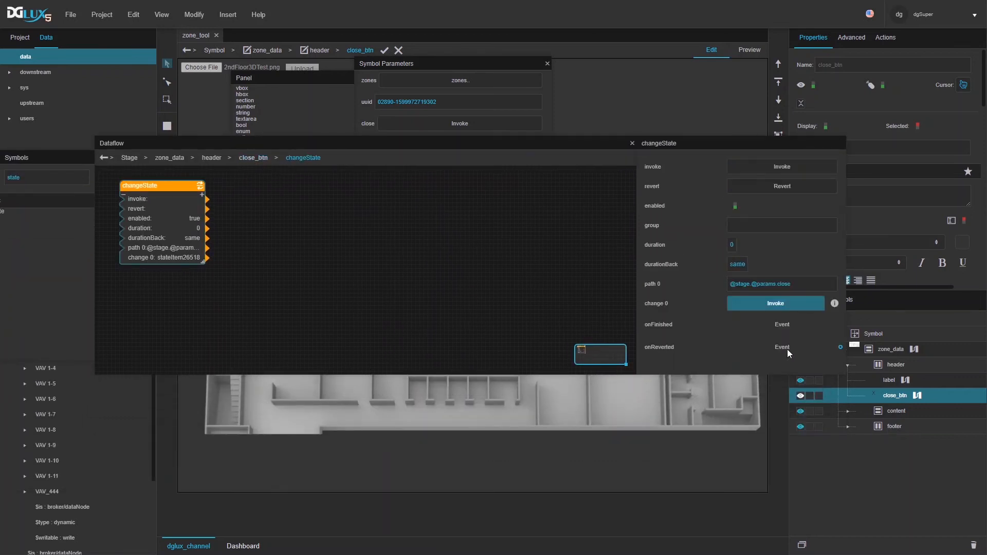
click(834, 303)
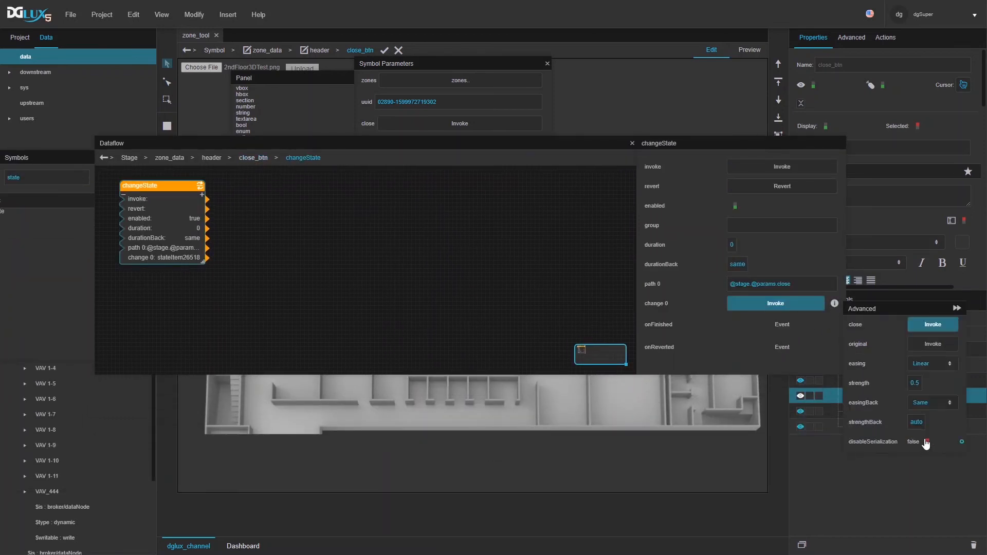
click(577, 264)
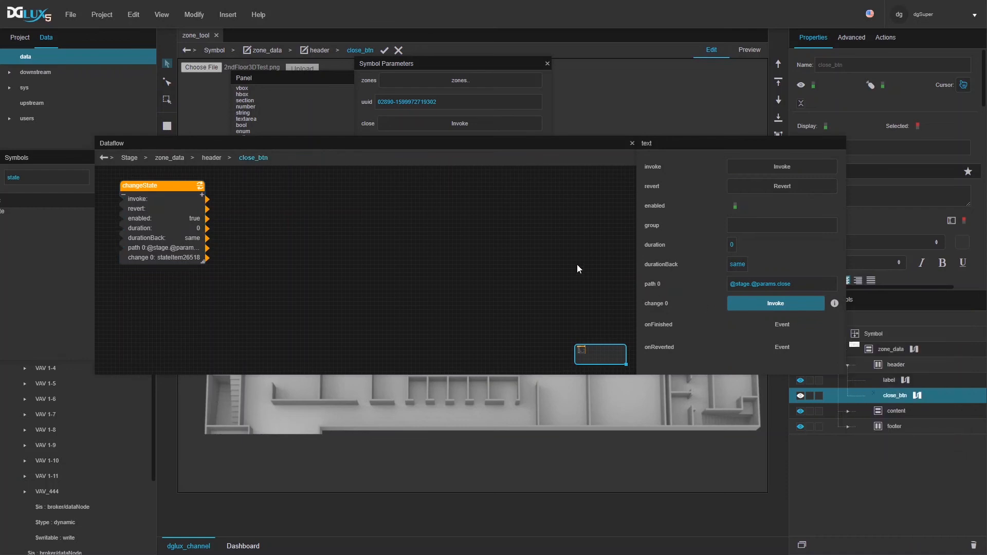
click(175, 219)
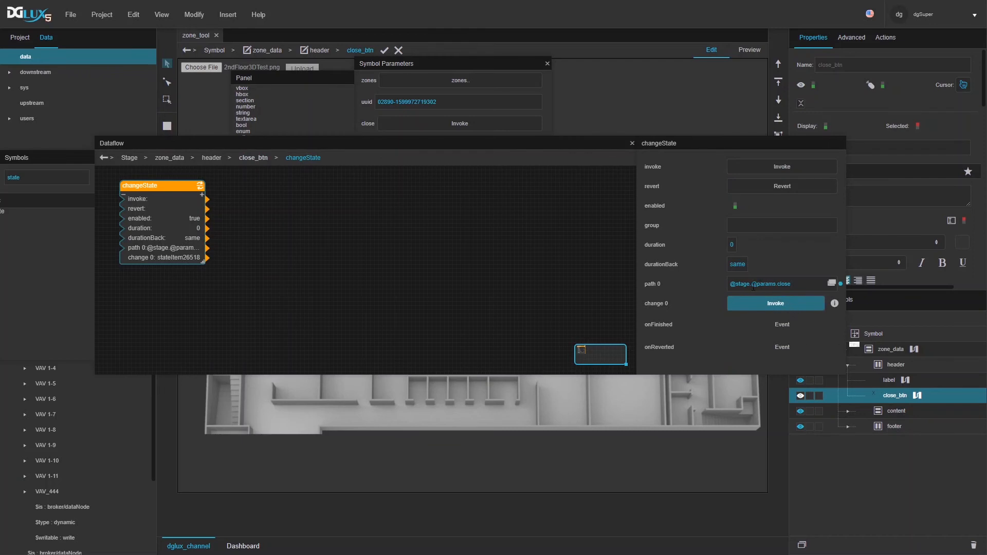
drag(636, 273, 566, 278)
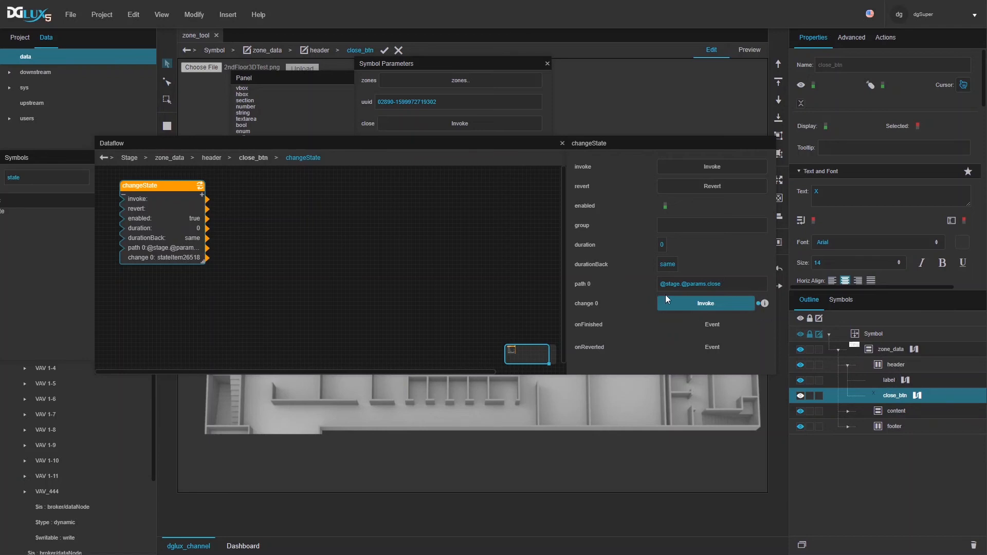
drag(661, 284, 705, 286)
- Bind close_btn's onClick event to the invoke property of its changeState block and close the dataflow
click(886, 39)
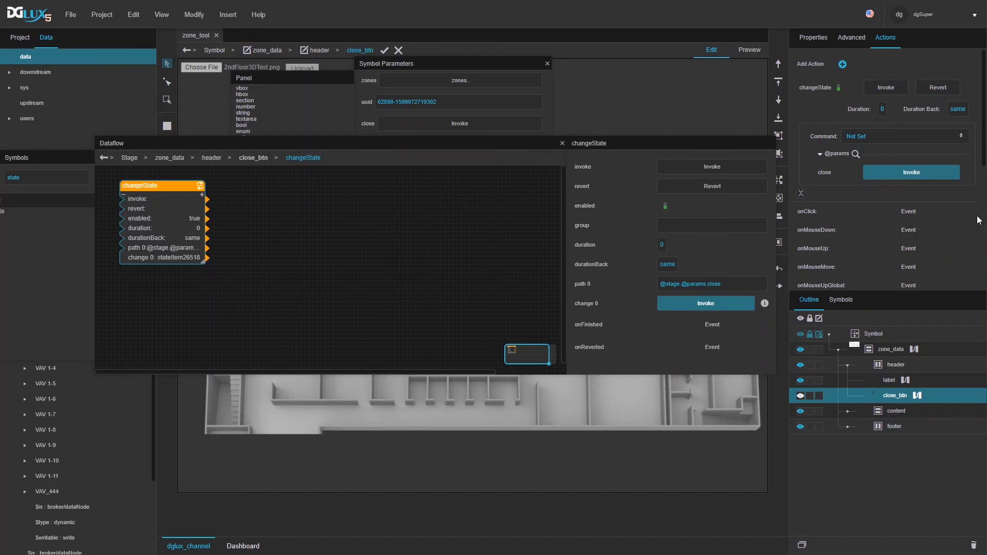
drag(975, 211, 714, 167)
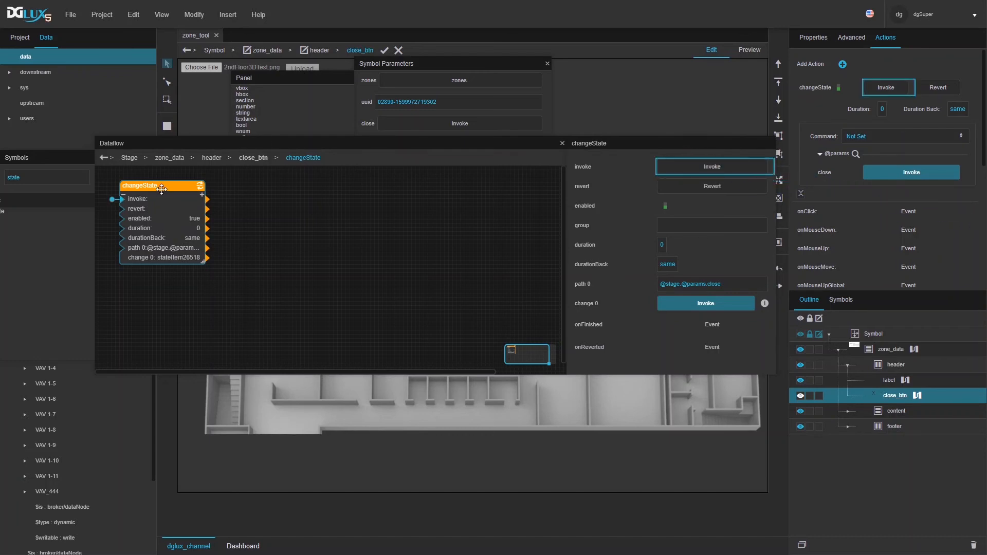
click(562, 143)
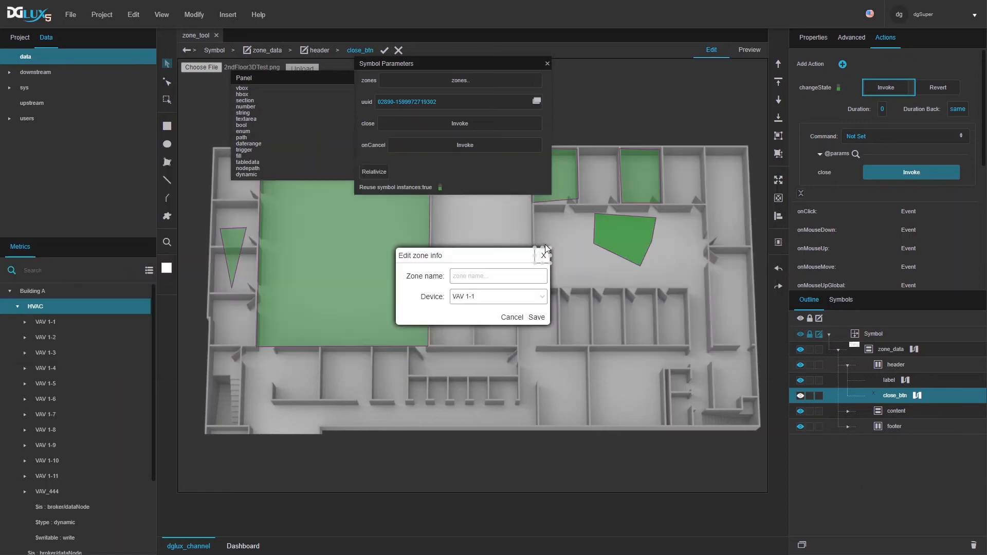
click(507, 317)
right_click(876, 441)
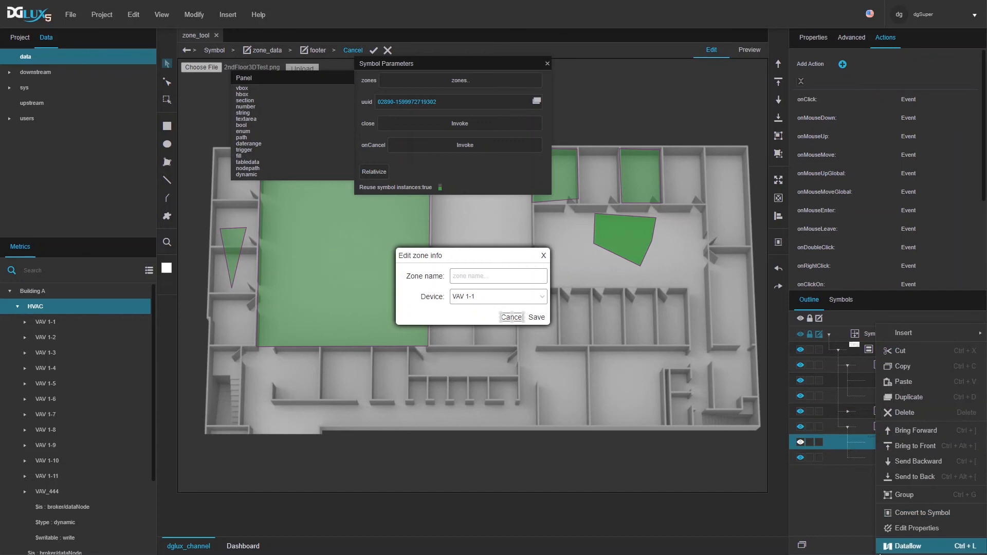
click(899, 546)
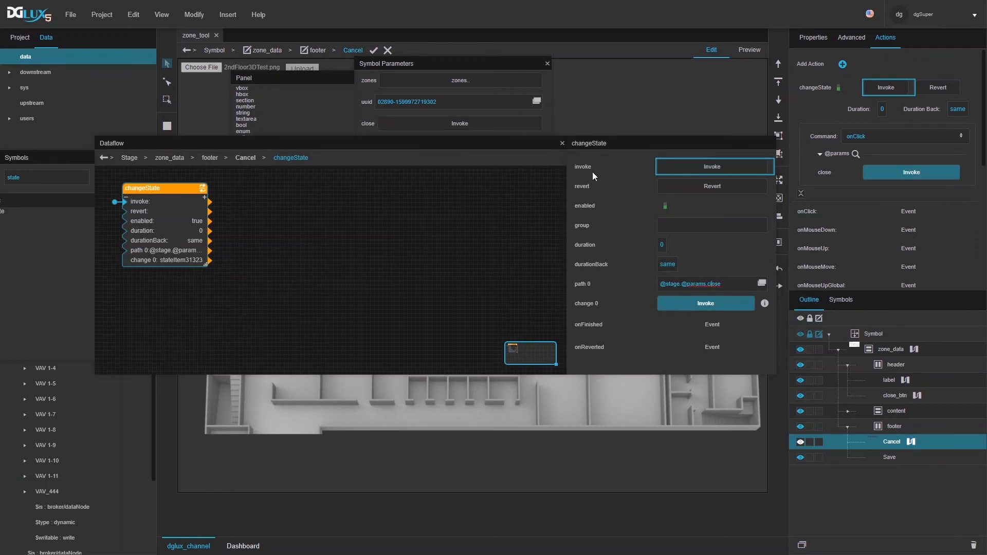
click(562, 143)
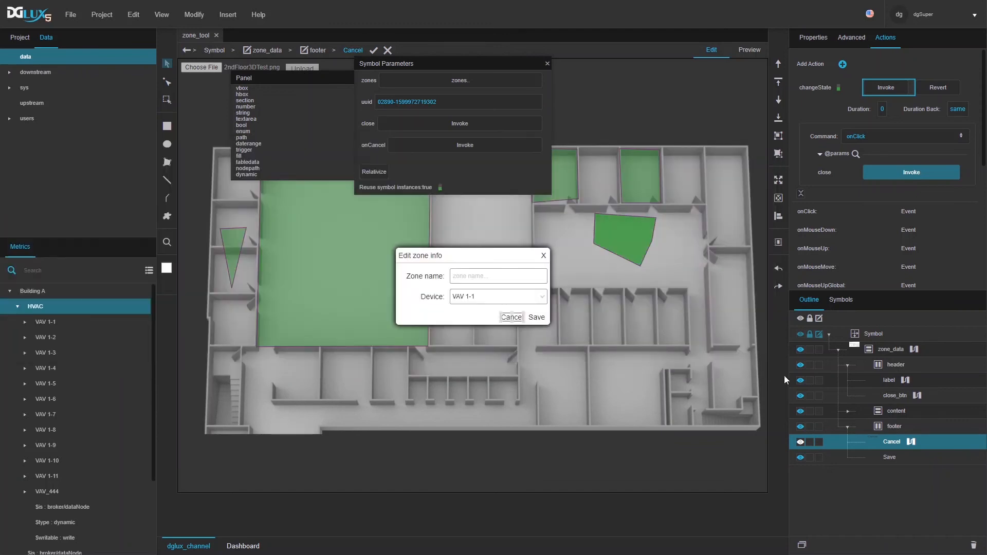
- Paste the changeState block into the footer Save button's dataflow without its invoke binding, leaving room for blocks before it
click(891, 459)
right_click(890, 460)
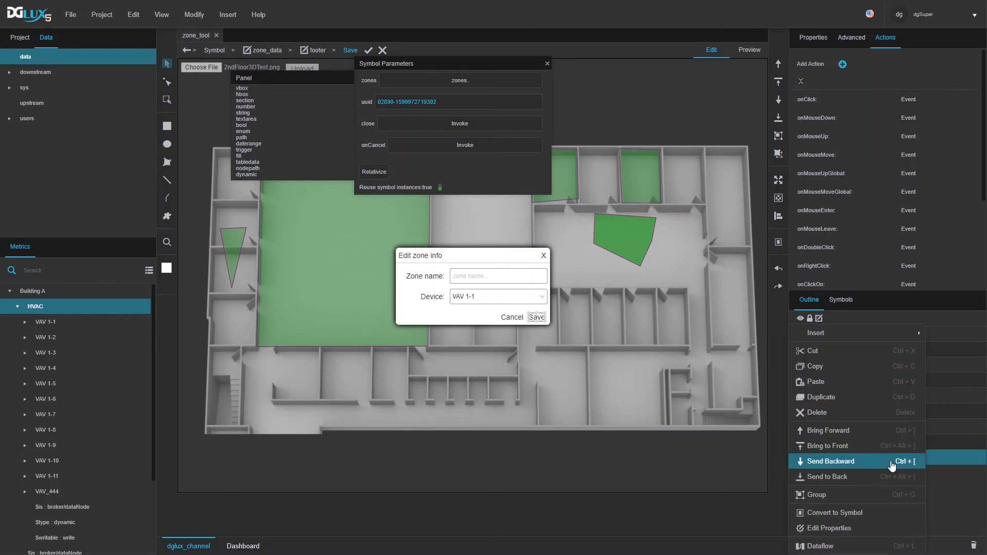
click(886, 544)
click(425, 281)
key(ctrl+v)
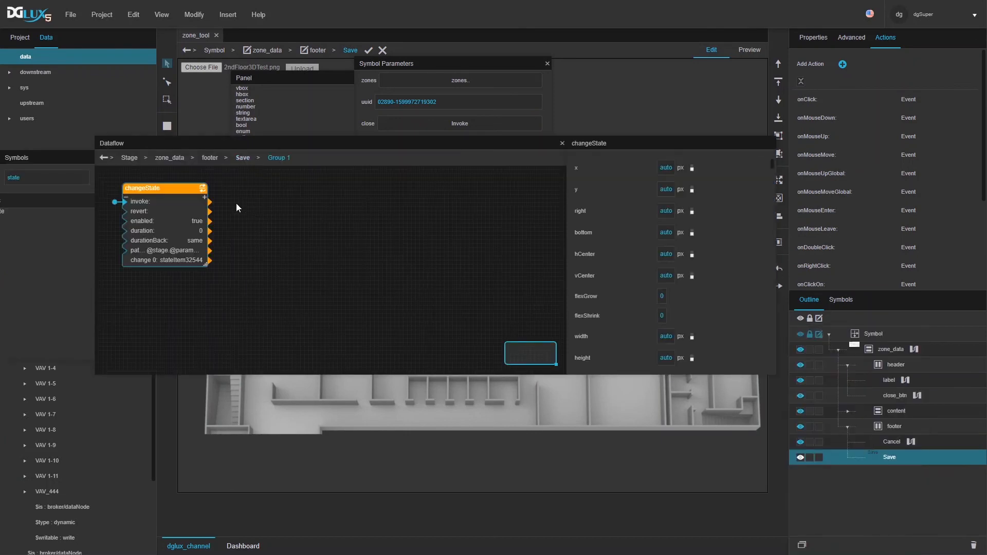
drag(169, 186, 475, 242)
- Add an Edit Rows block to the Save button's dataflow and bind its table to the zones symbol parameter
double_click(96, 273)
text(edit)
double_click(69, 281)
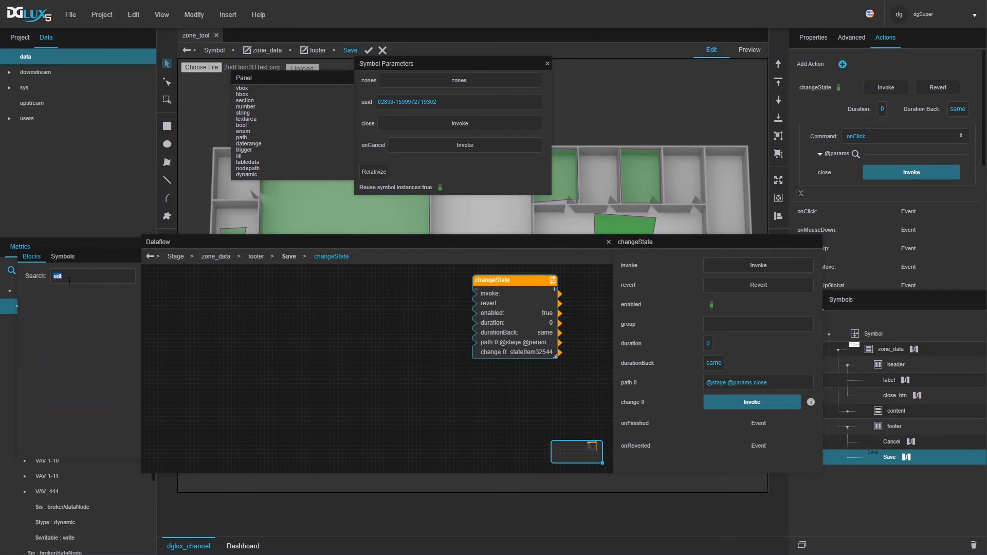
text(ed)
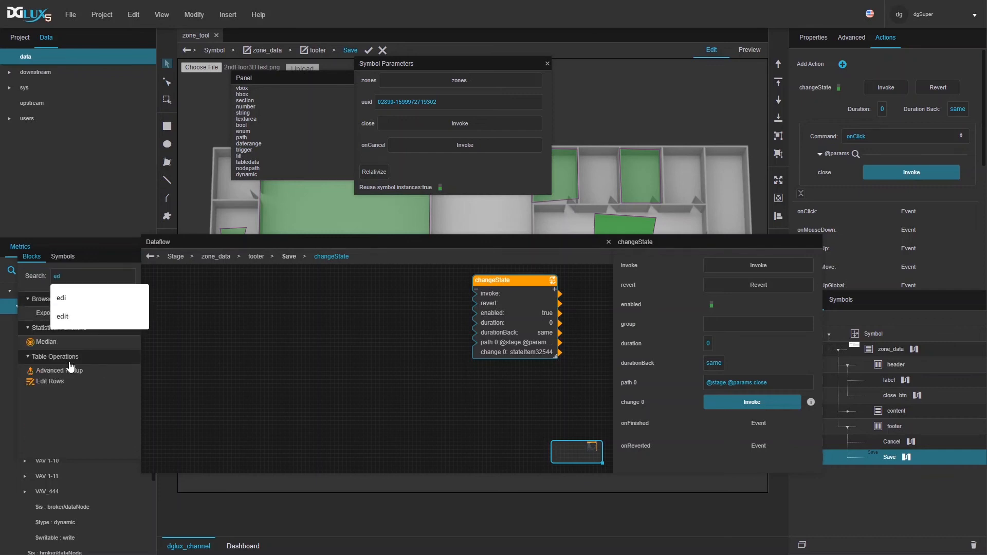
drag(63, 384, 189, 275)
drag(546, 80, 710, 310)
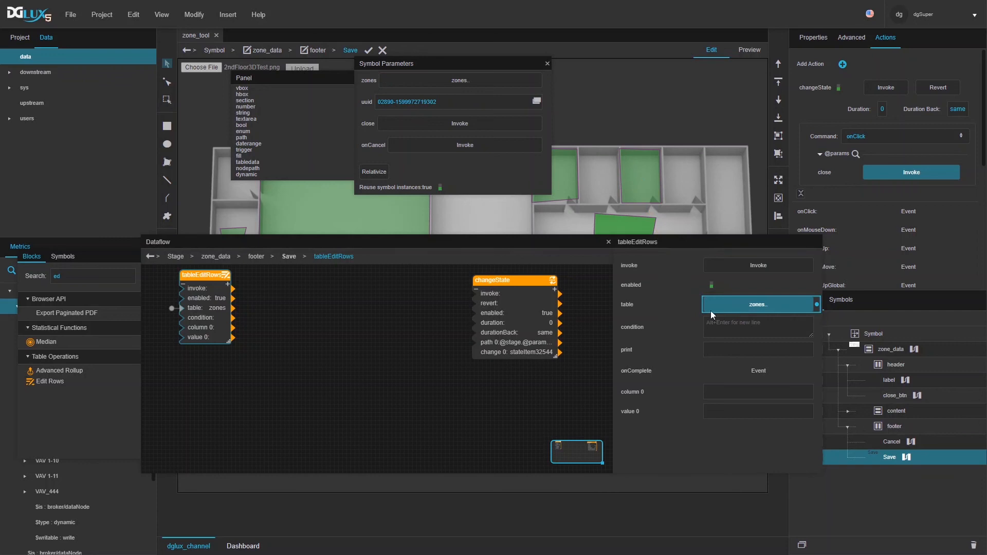
drag(214, 273, 306, 273)
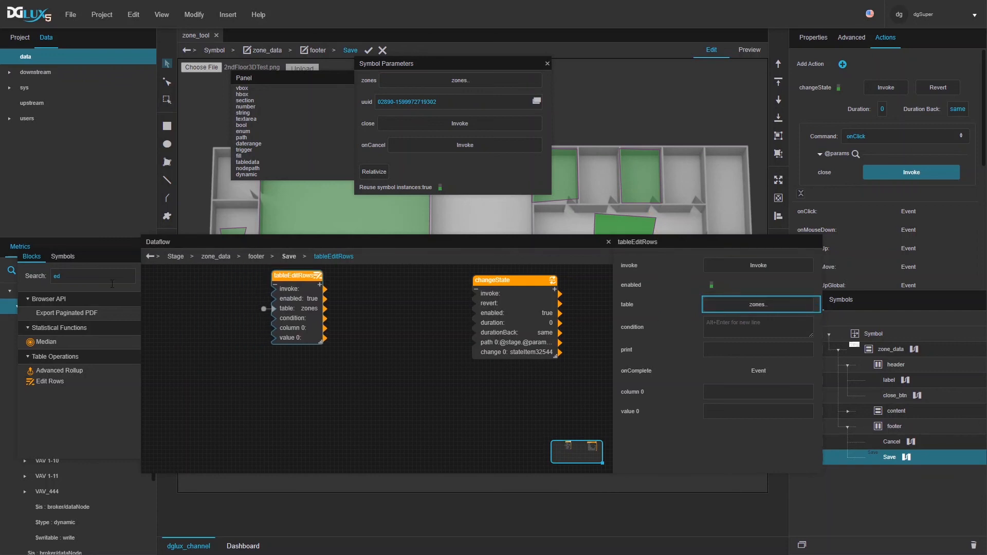
- Add a Replace block before Edit Rows with input uuid == '<uuid>' and find 0 set to <uuid>
click(87, 278)
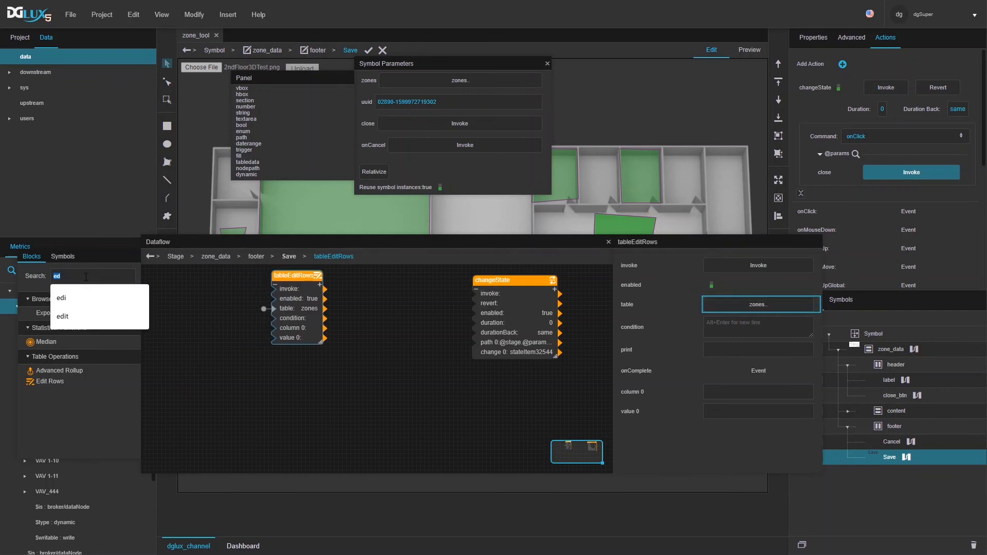
text(rep)
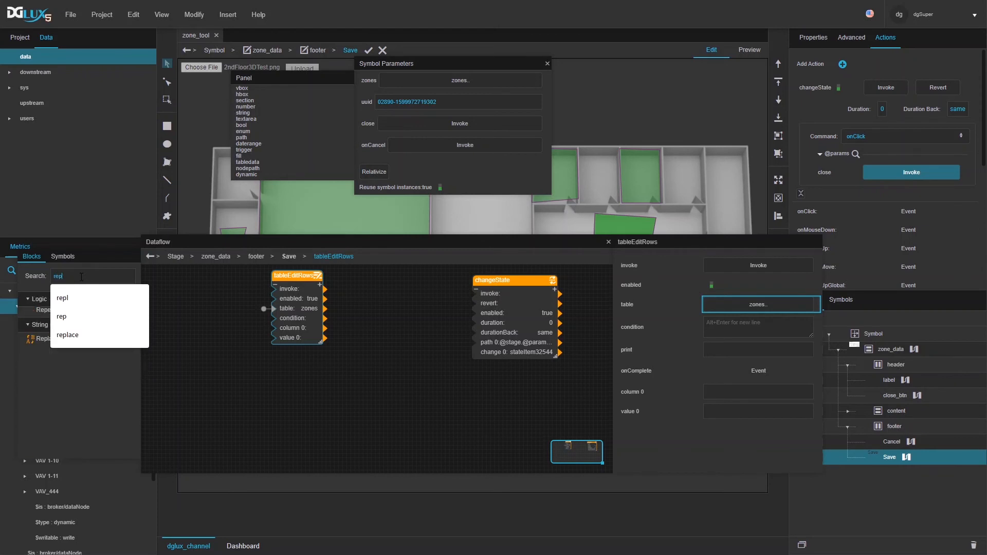
drag(44, 338, 171, 273)
click(751, 267)
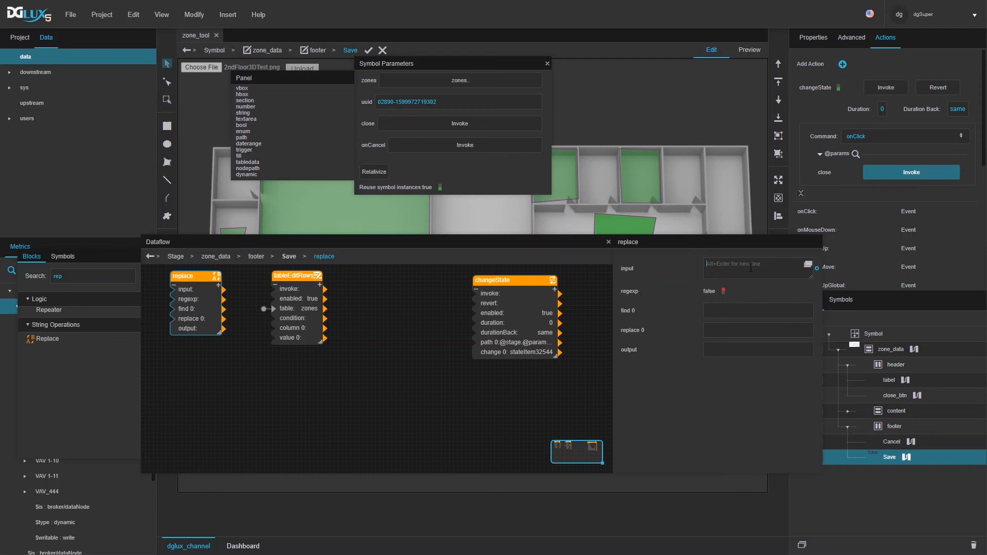
text(uuid == '<uuid>'\)
key(BackSpace)
key(Return)
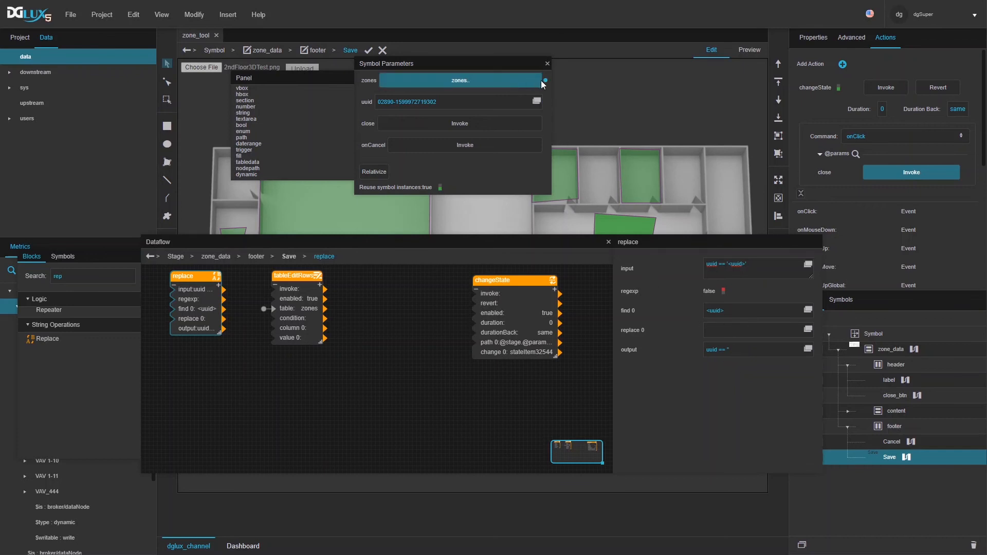
- Bind the uuid symbol parameter to replace 0 and the Replace block's output to the Edit Rows condition
drag(545, 102, 763, 339)
click(307, 331)
drag(227, 328, 721, 330)
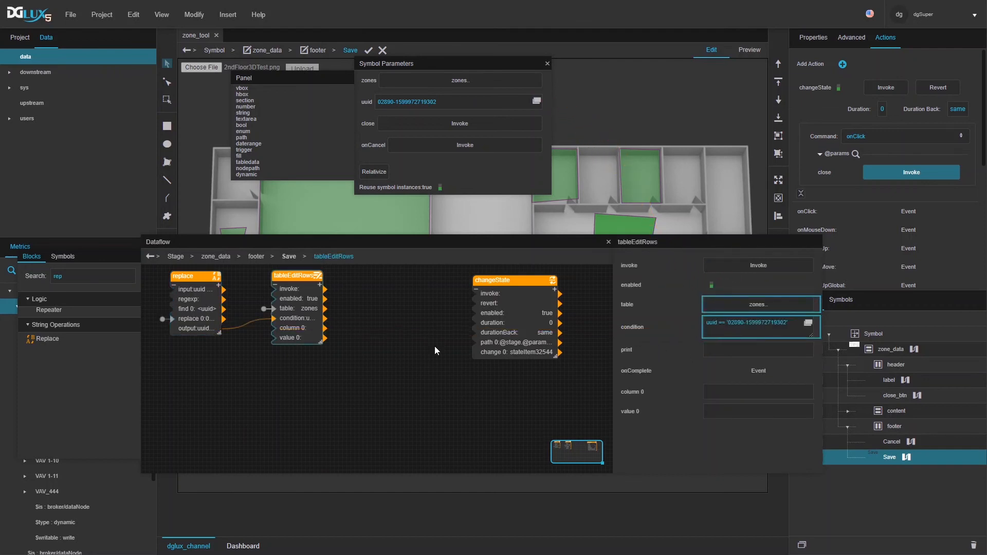
- Add a second column and value pair to the Edit Rows block and set column 0 to name and column 1 to path
click(320, 285)
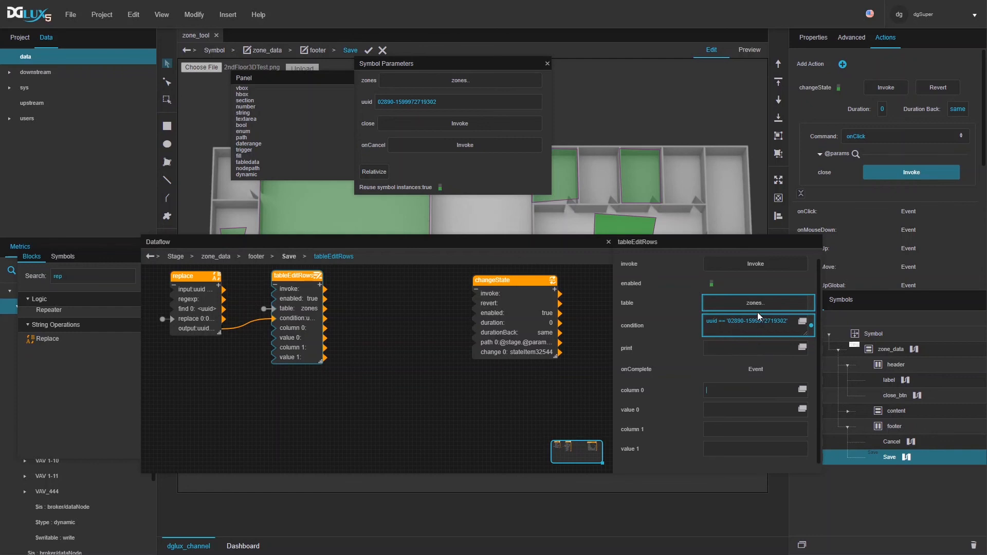
click(740, 304)
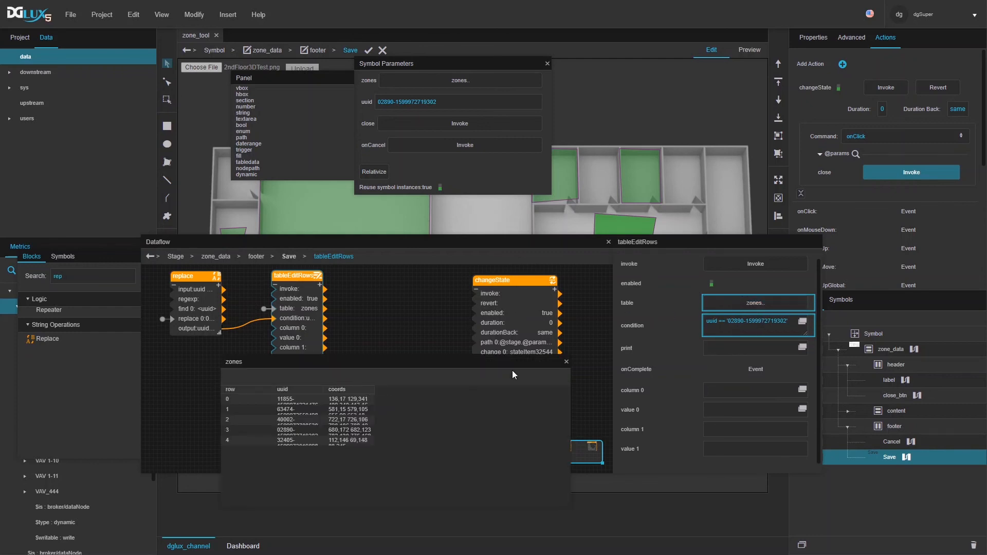
click(567, 361)
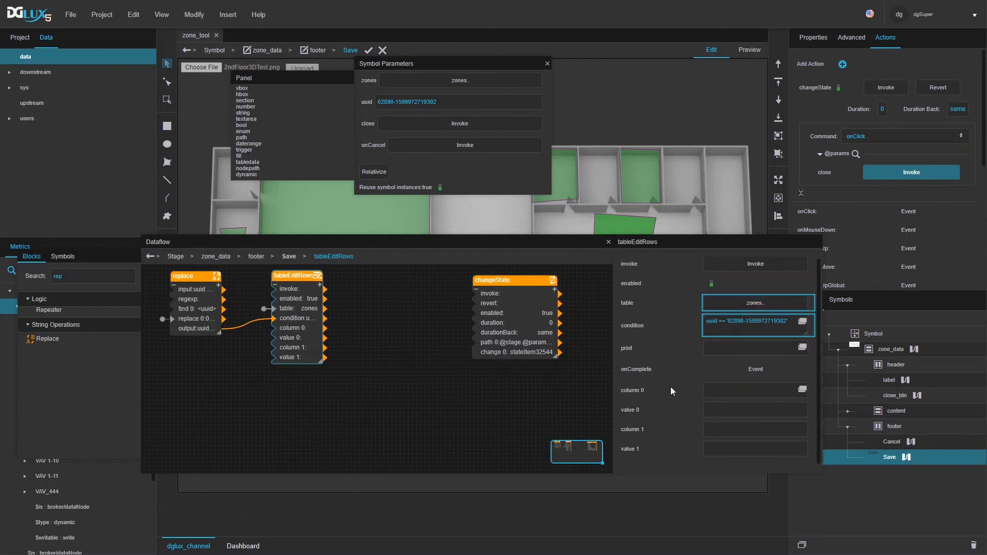
click(731, 396)
text(name)
text(pah)
text(h)
- Bind the Zone name input's value to value 0 and the Device list's value to value 1 of the Edit Rows block
click(547, 64)
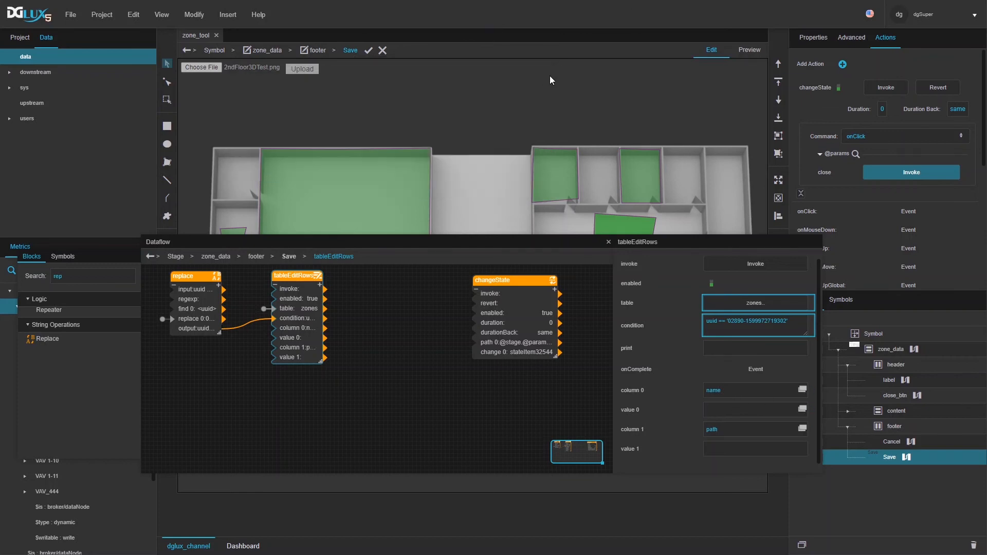
drag(517, 245, 465, 33)
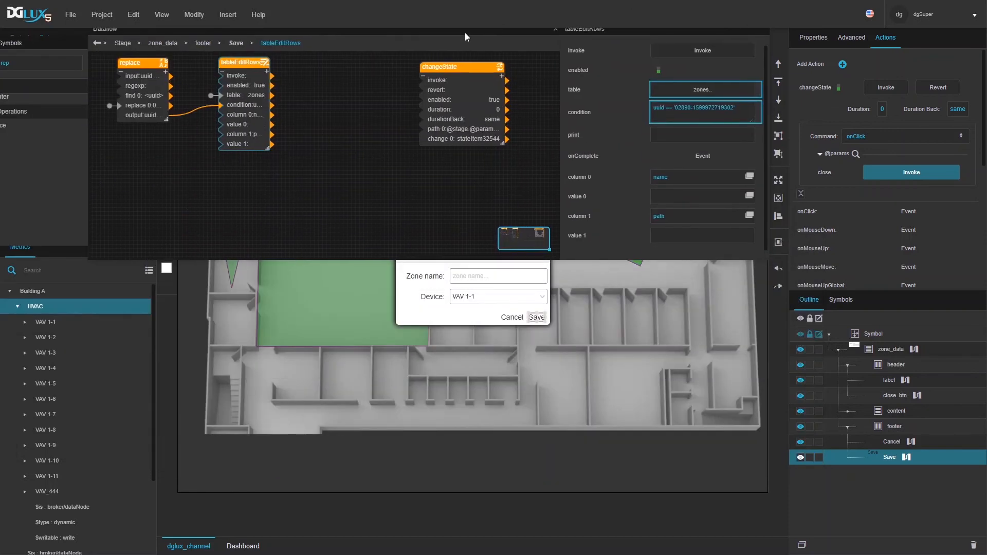
click(472, 274)
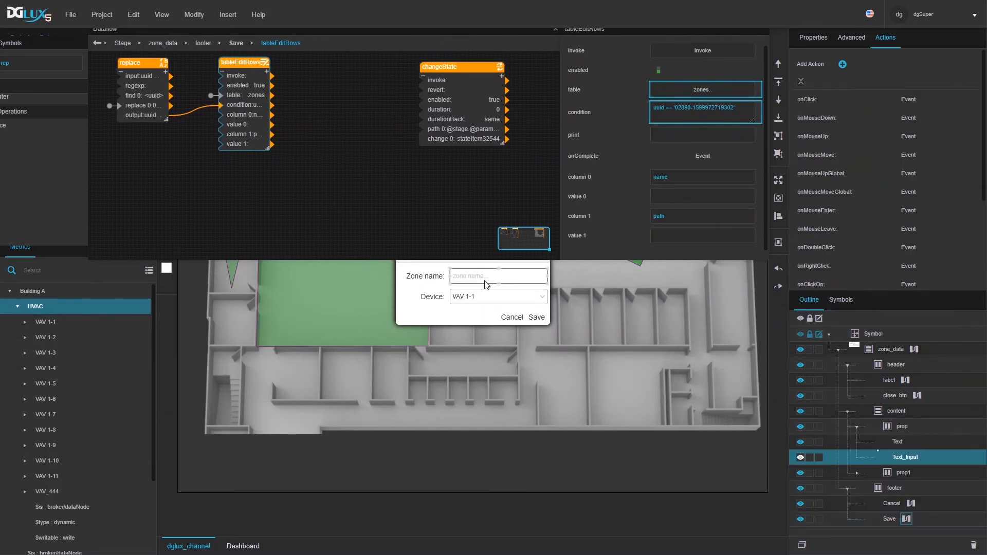
click(812, 38)
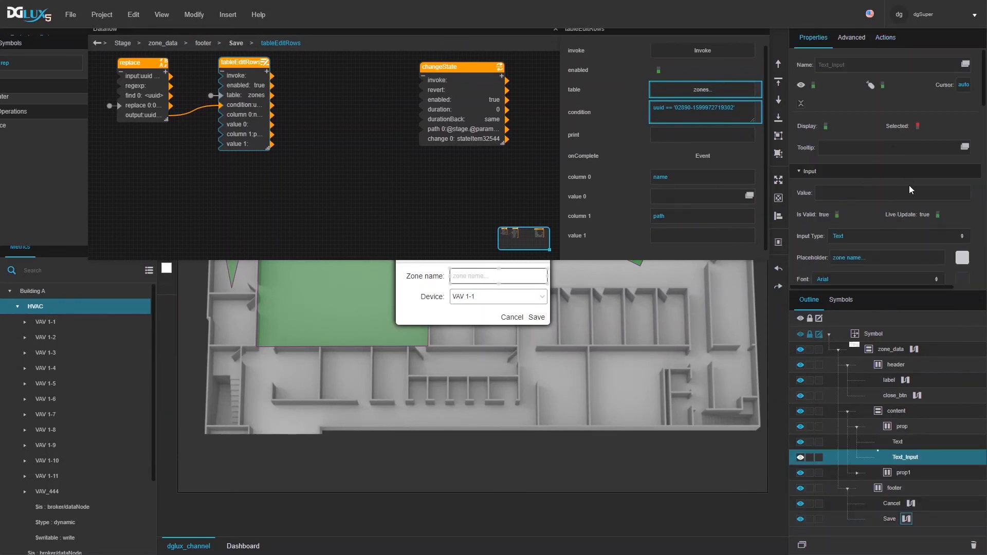
mouse_move(974, 192)
drag(974, 194, 704, 199)
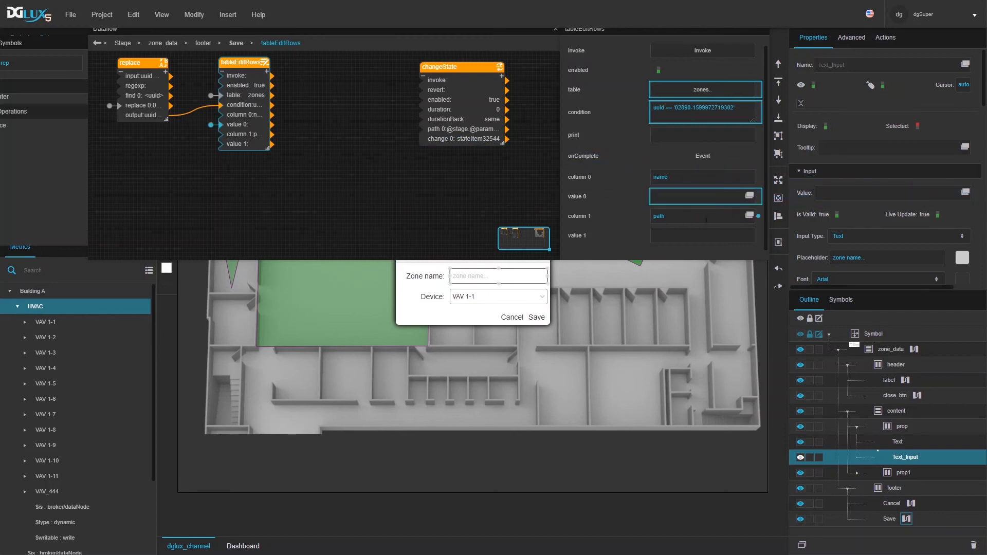
click(453, 303)
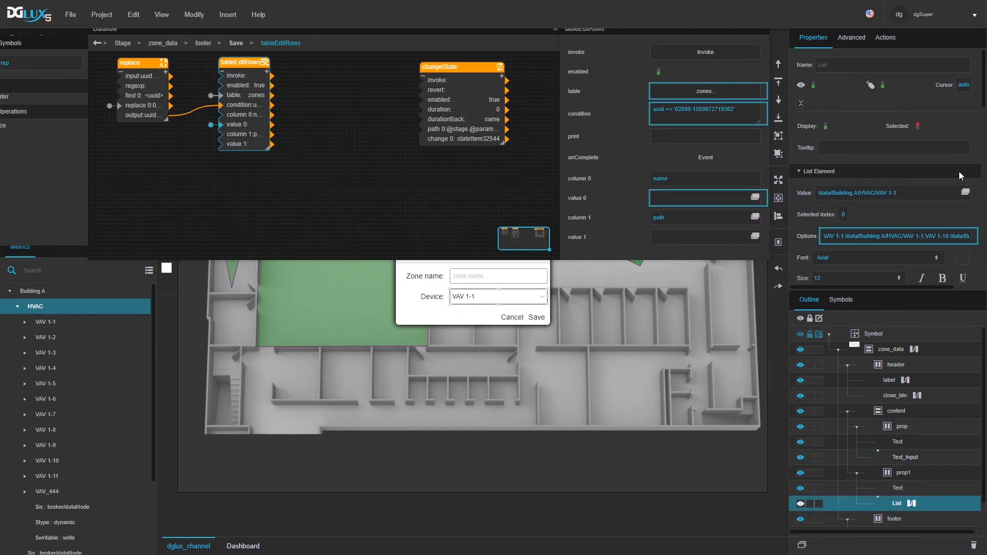
drag(974, 193, 689, 241)
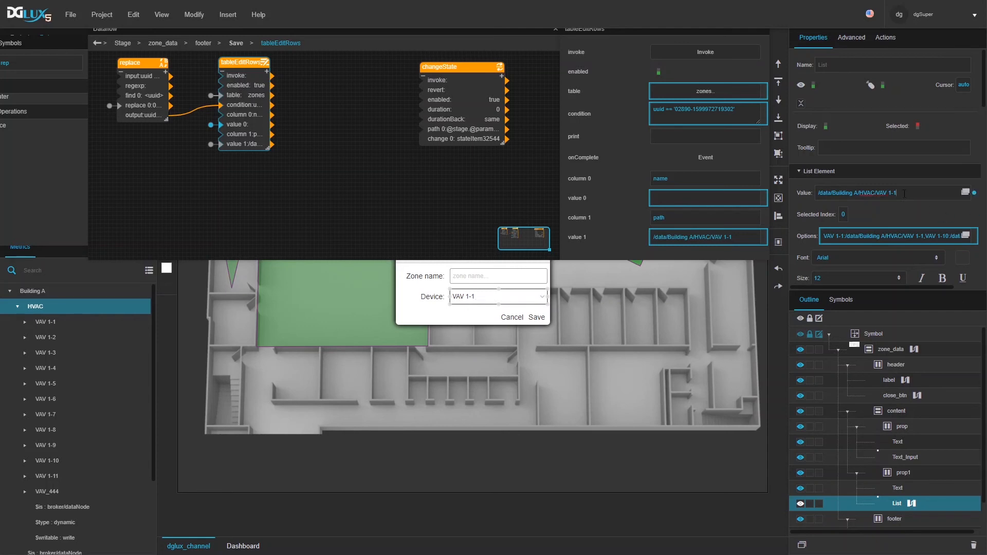
- Pin the Edit Rows block's onComplete event, bind it to changeState's invoke, and apply the callout symbol edits
drag(905, 193, 820, 188)
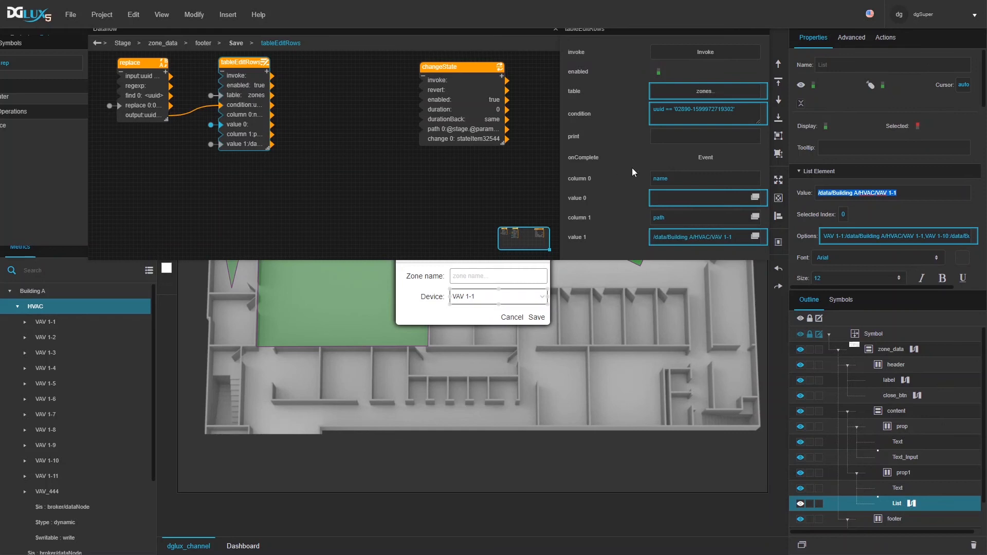
click(765, 159)
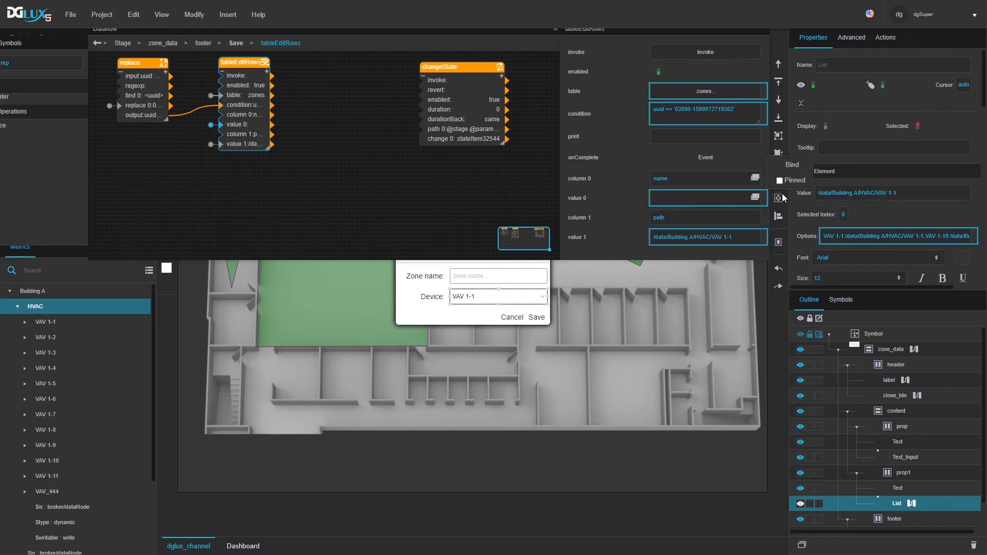
click(781, 181)
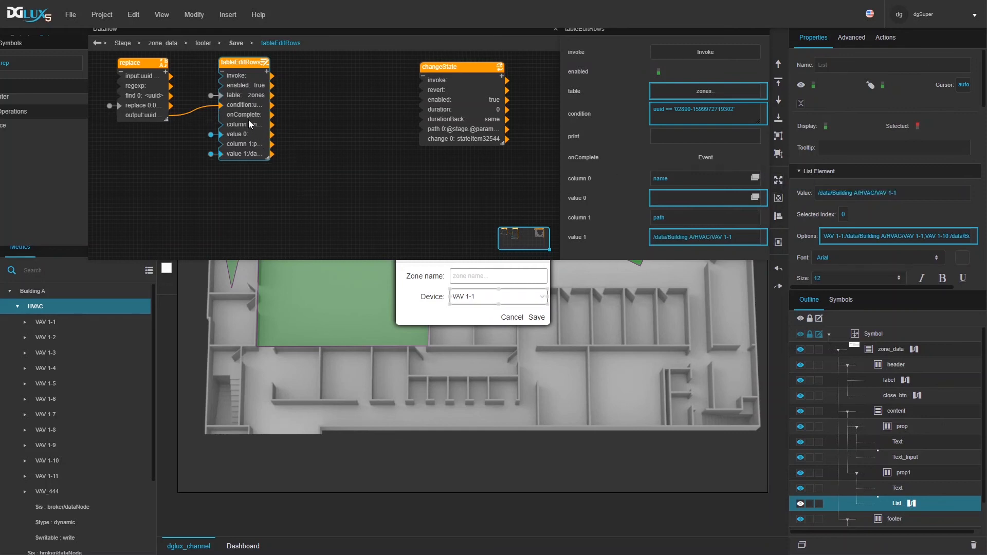
drag(273, 114, 331, 66)
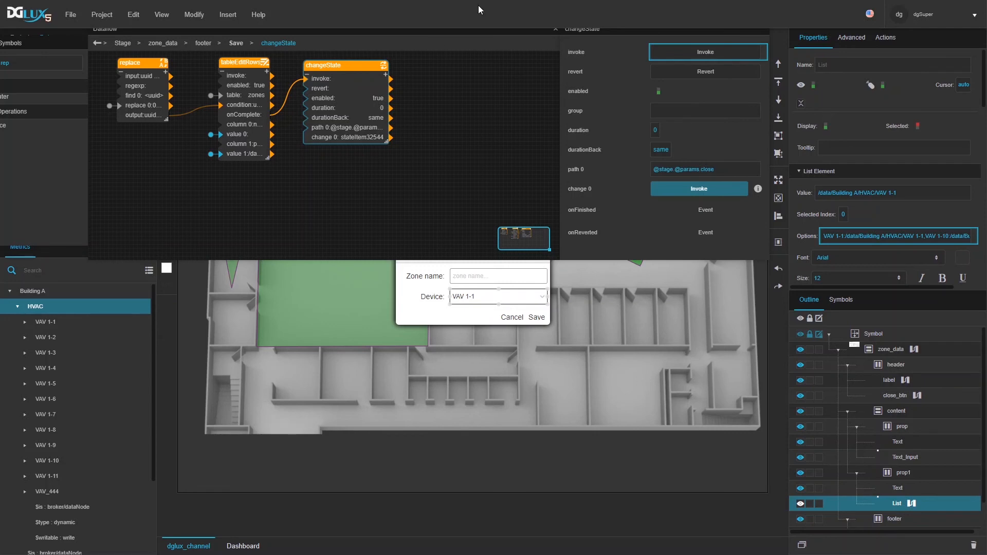
drag(445, 33, 453, 154)
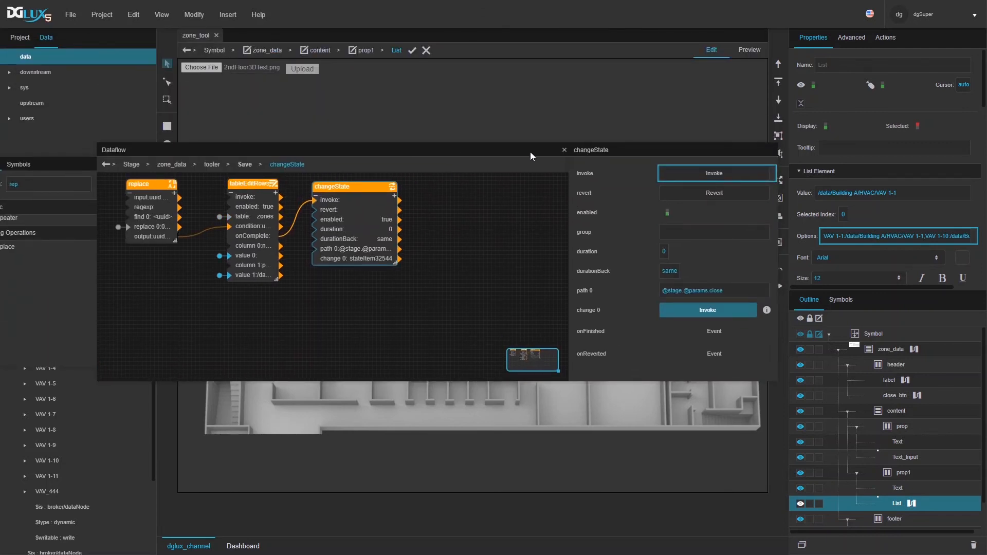
click(413, 50)
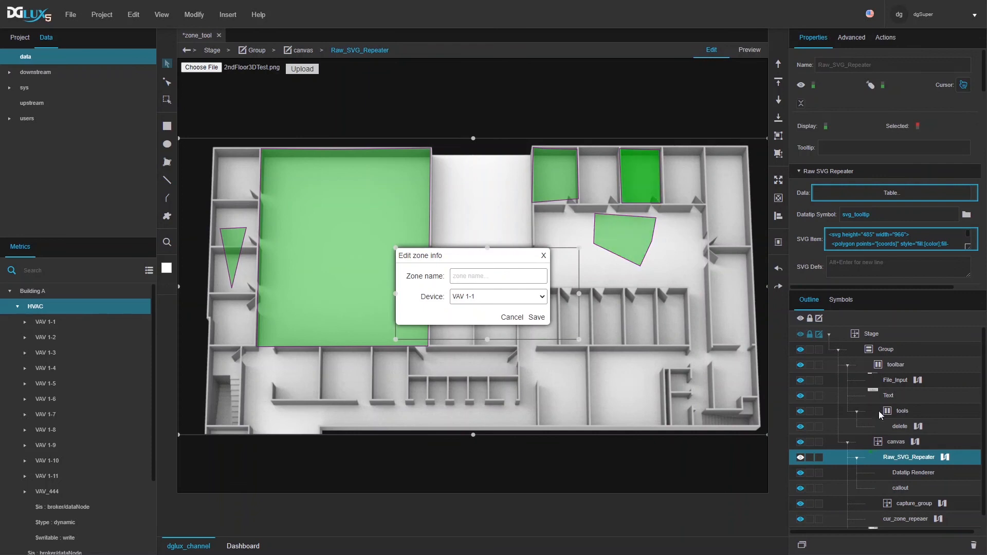
- Add two columns named name and path to the zones table in the canvas dataflow
click(915, 442)
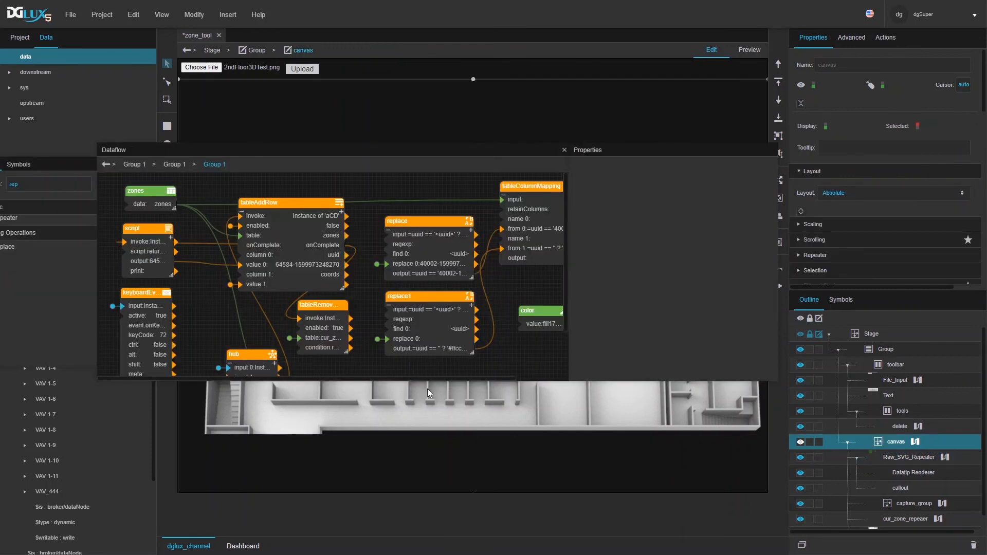
click(701, 191)
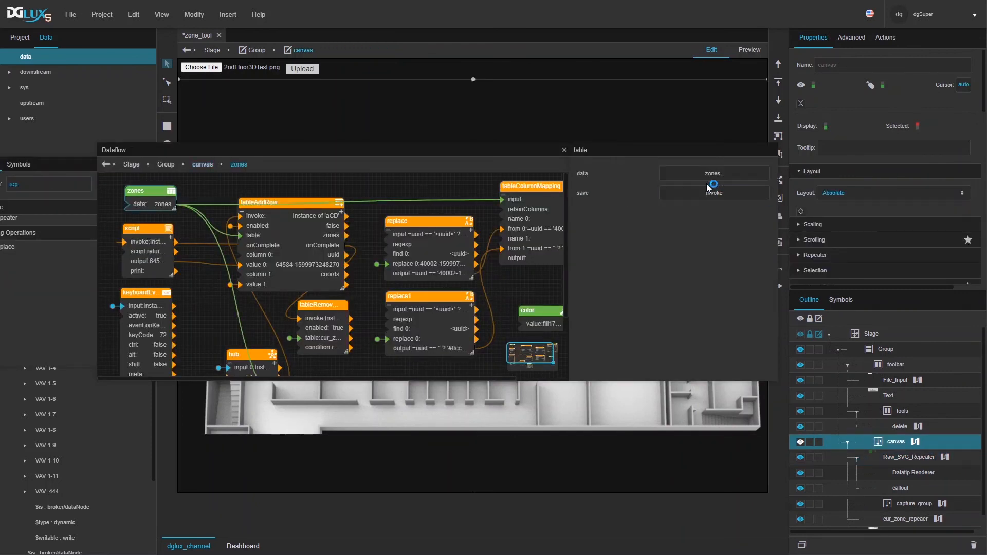
click(710, 175)
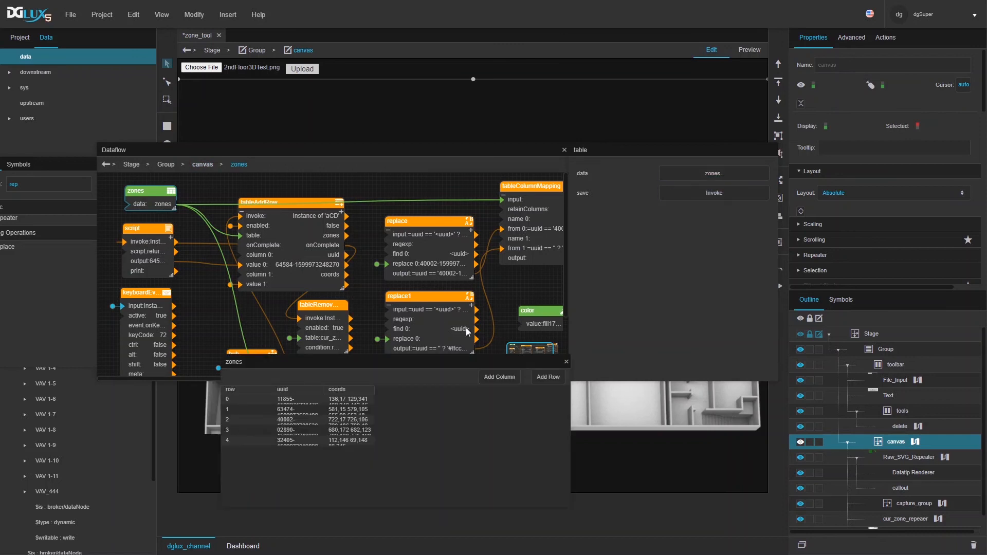
click(494, 376)
click(493, 377)
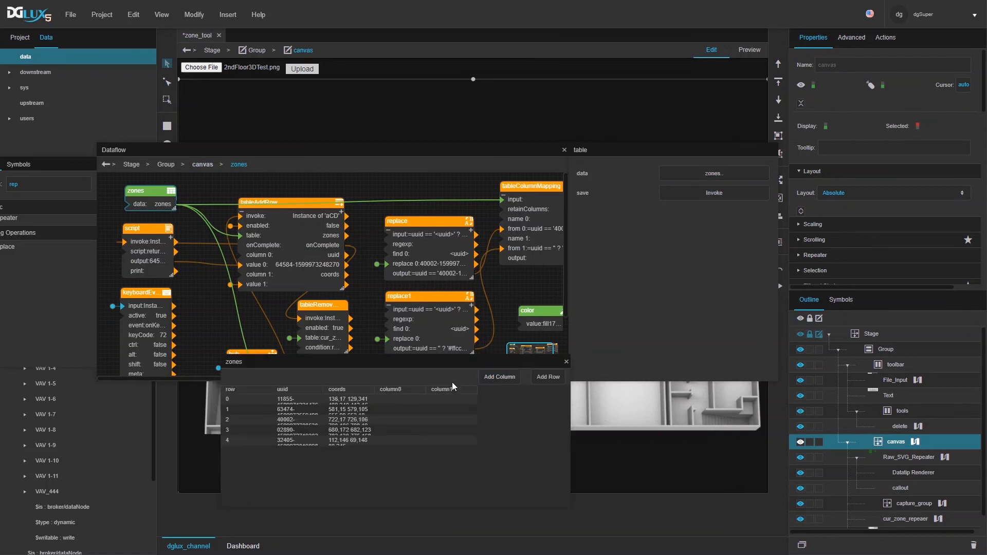
double_click(406, 389)
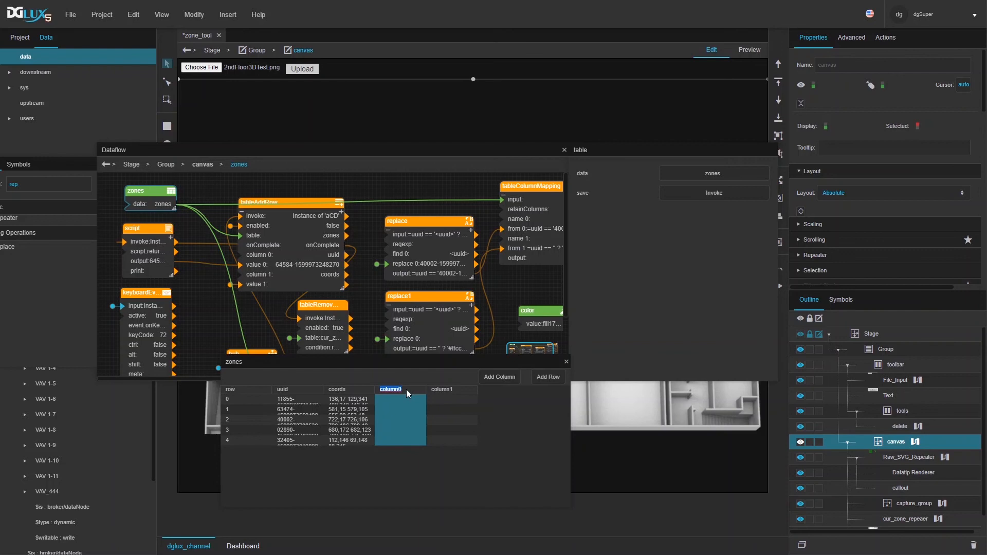
text(name)
double_click(438, 389)
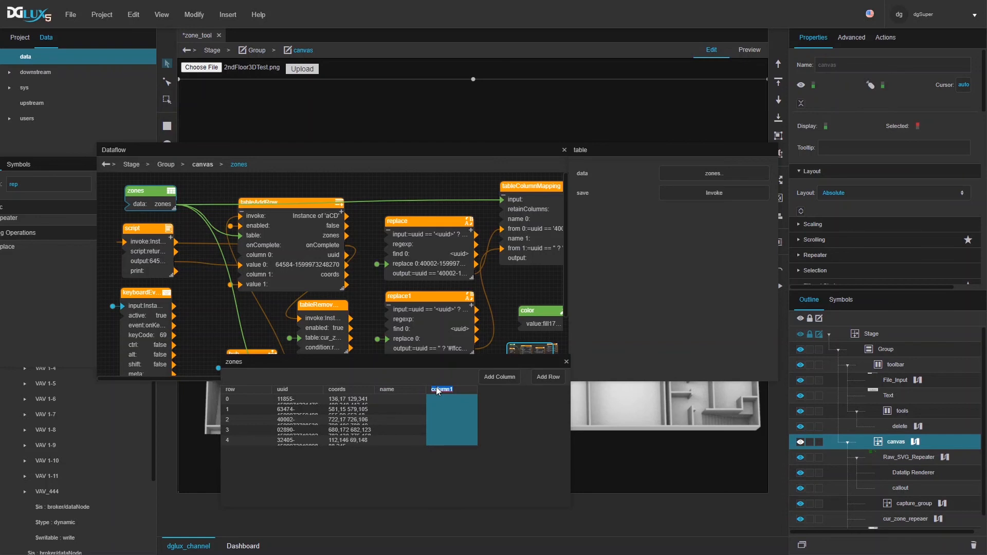
text(path)
- Preview the zone tool with the zones table open beneath it and test closing the Edit zone info callout
click(744, 52)
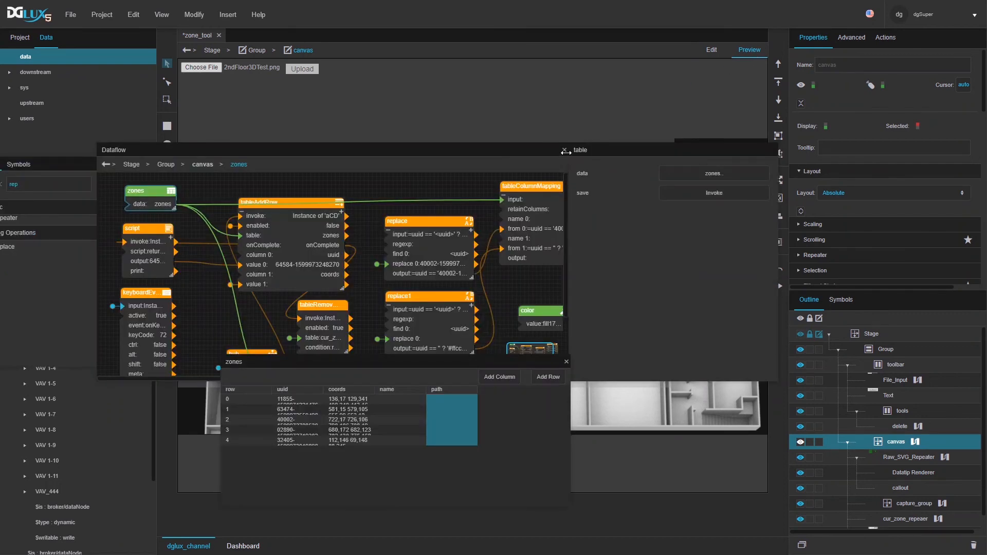
click(564, 149)
drag(474, 356, 484, 408)
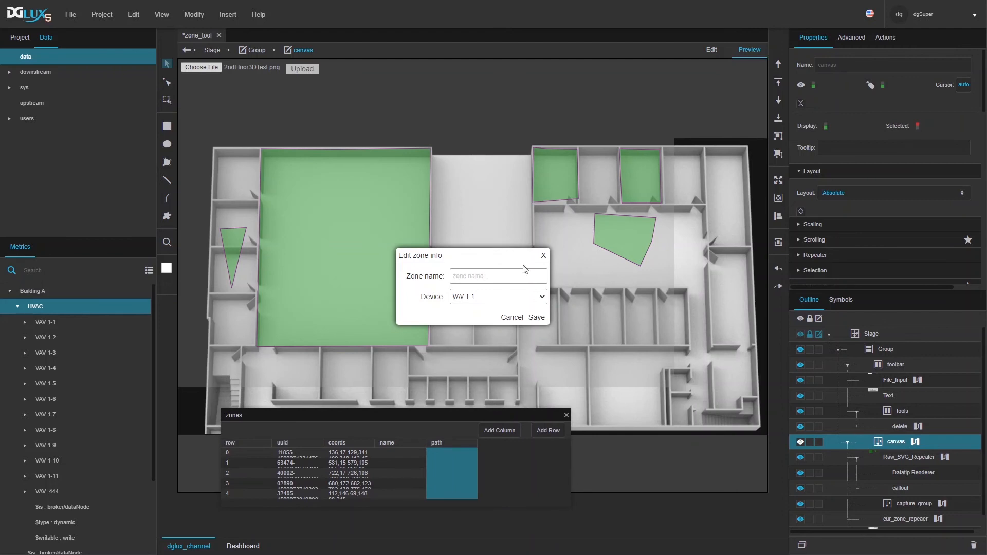
click(543, 256)
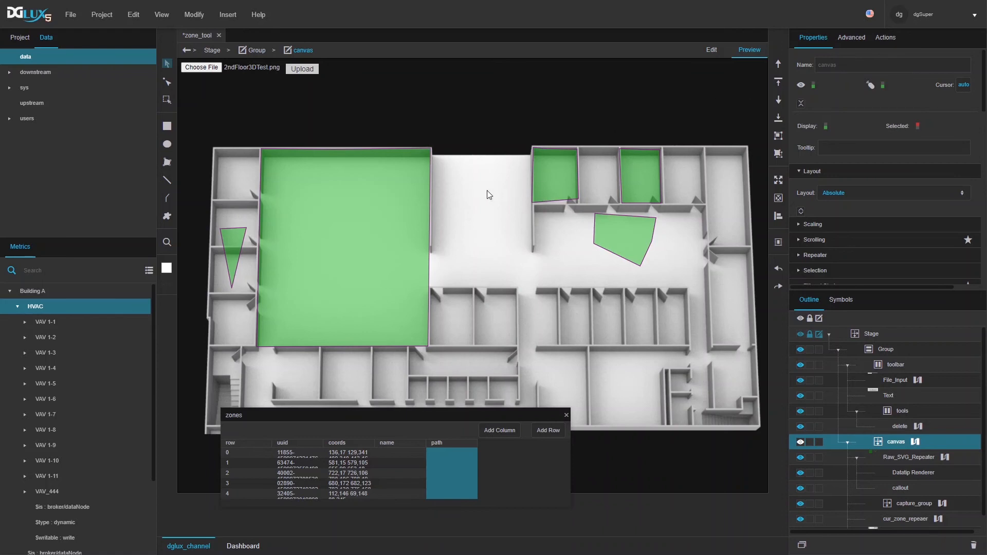
- Open the large zone's callout and set its Zone name to Meeting room 1A and its Device to VAV 1-3
click(322, 223)
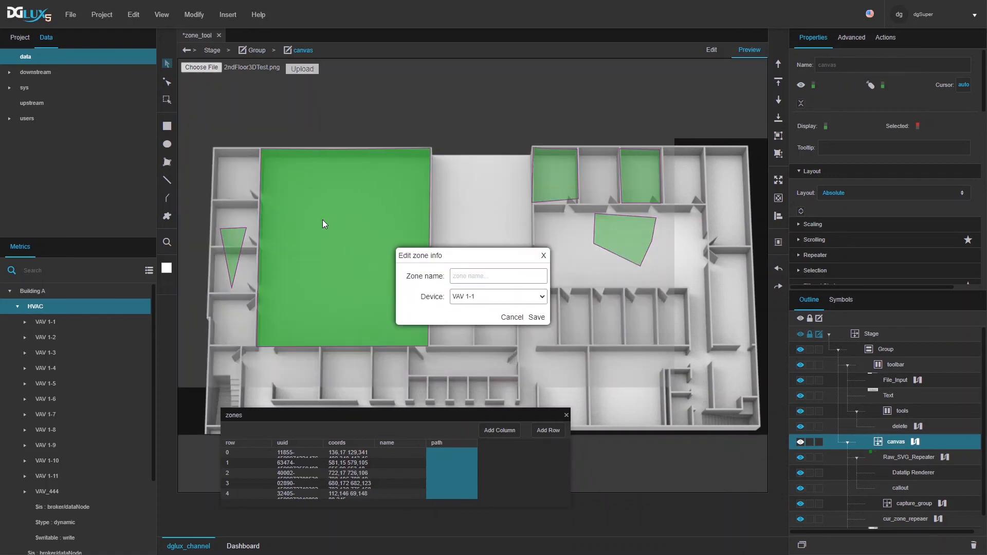
click(466, 279)
text(Meeting room 1A)
click(481, 297)
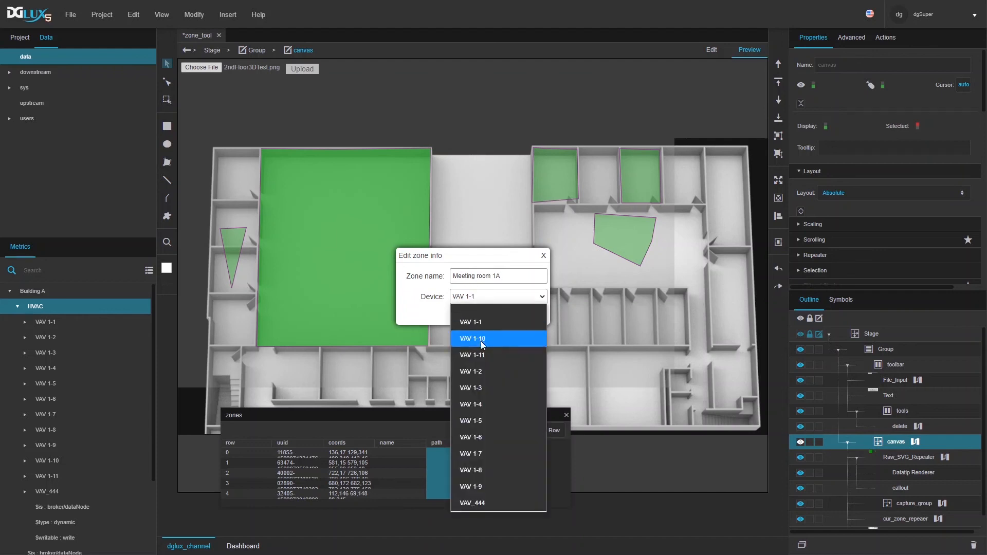
click(478, 388)
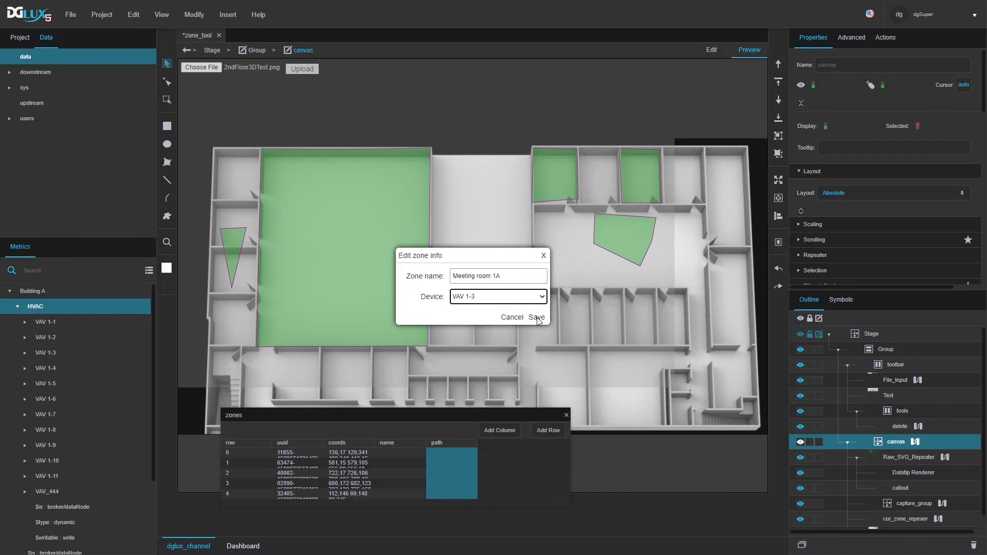
- Examine the Device list's choices in the Edit zone info callout and close the callout without saving
drag(506, 255, 504, 257)
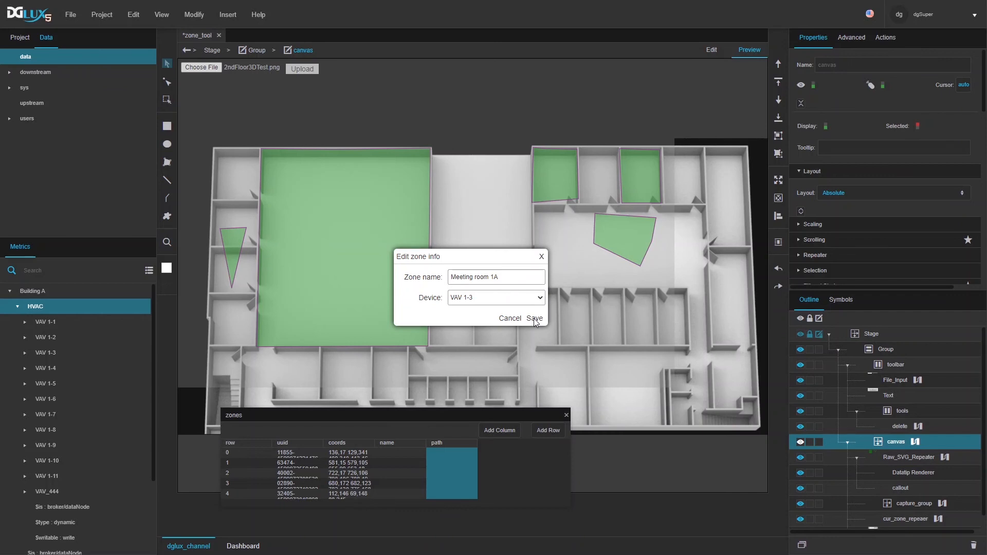
click(530, 301)
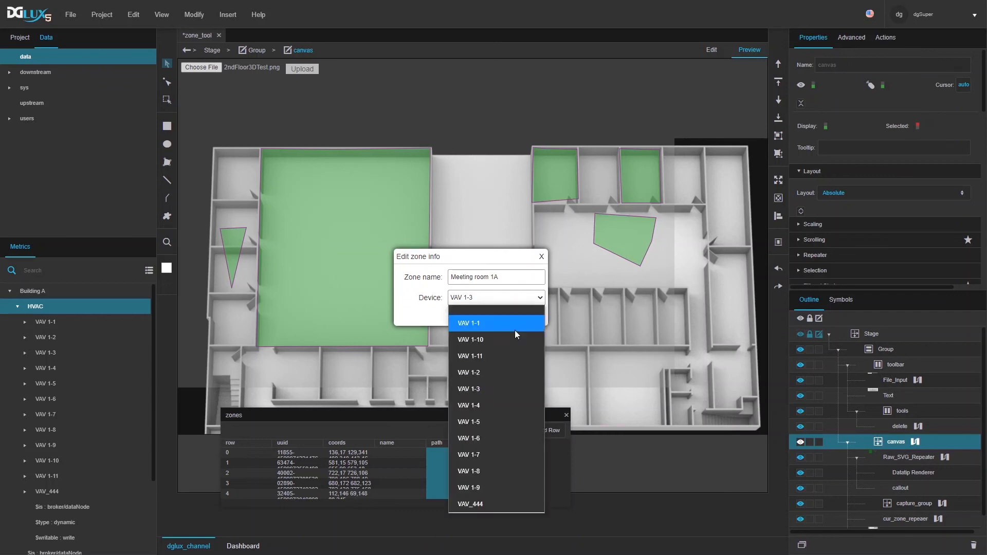
click(489, 273)
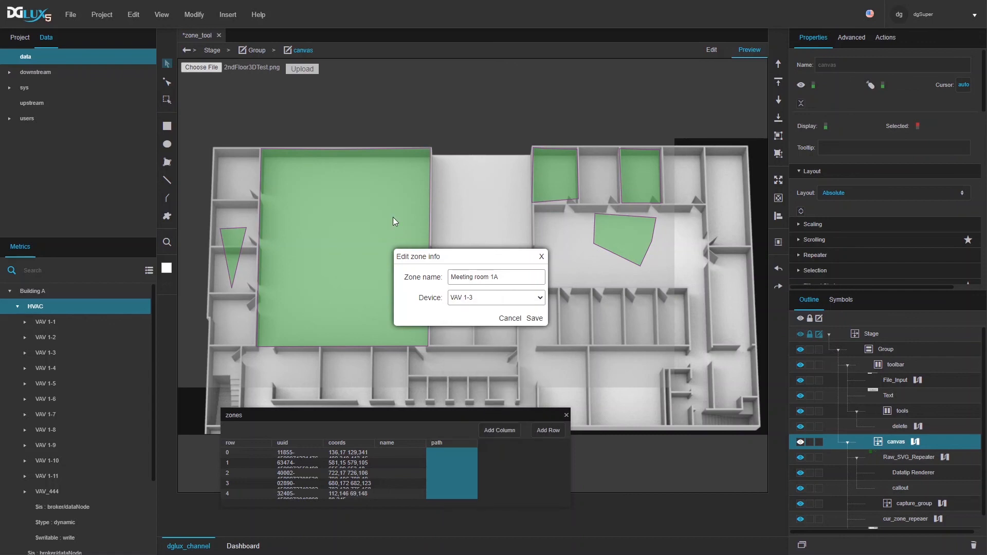
click(484, 297)
click(485, 299)
click(485, 300)
click(486, 300)
click(510, 301)
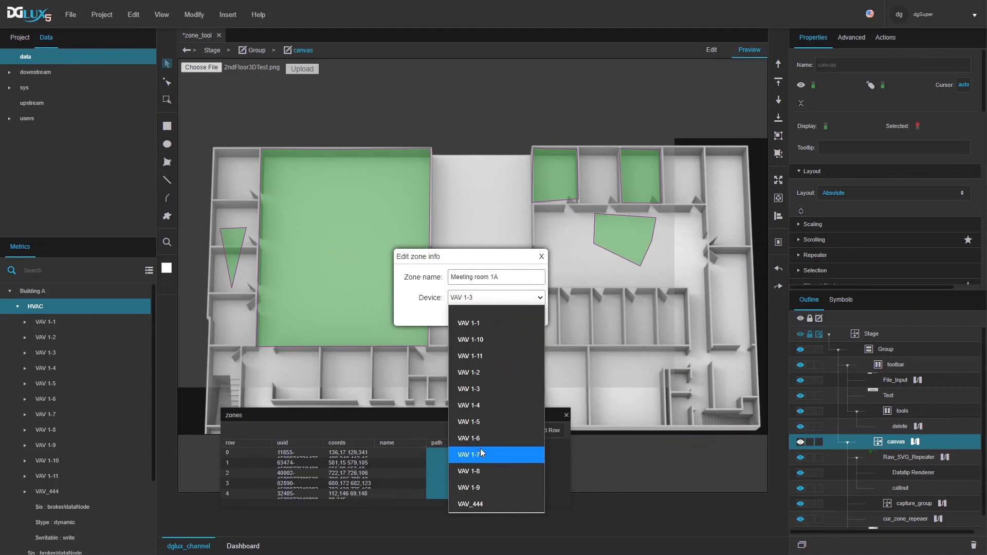
click(484, 300)
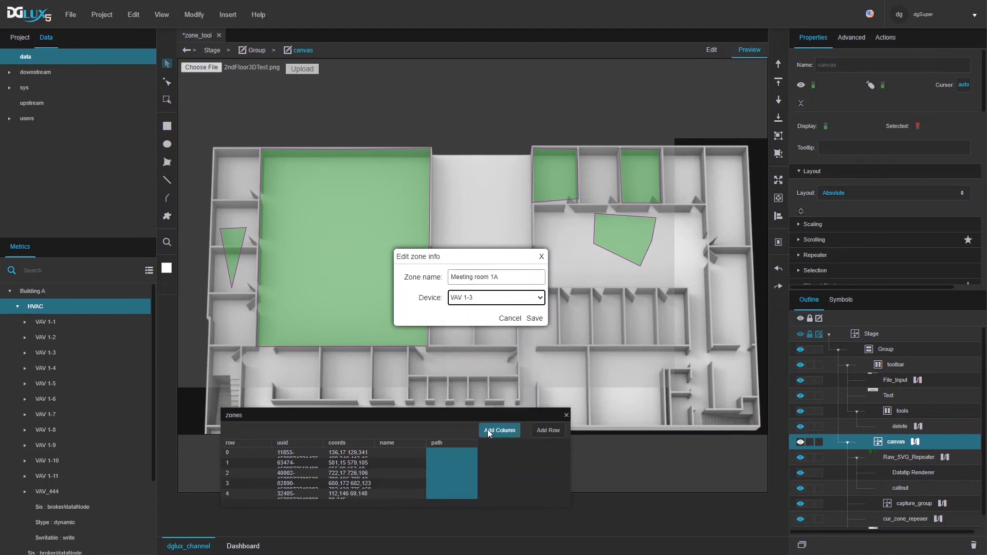
click(464, 299)
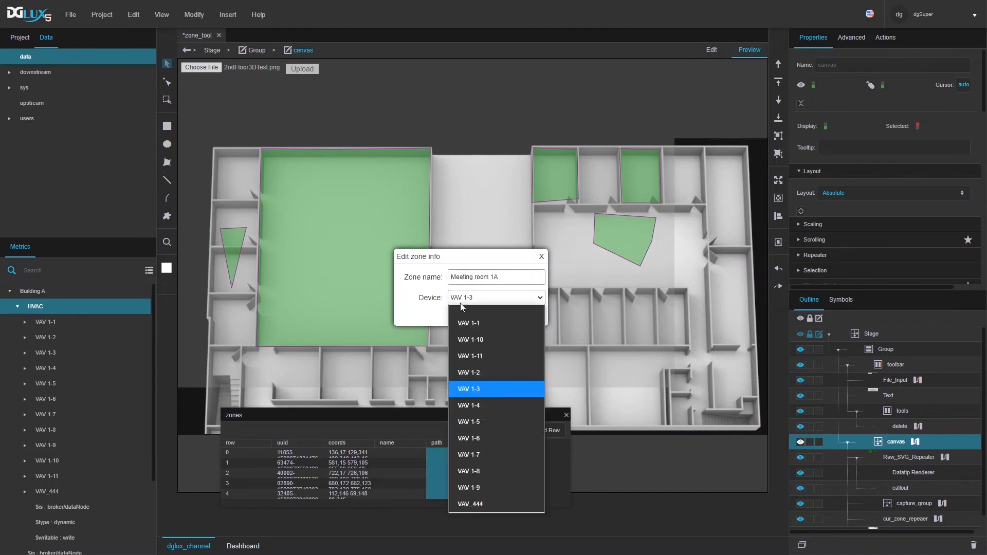
click(435, 337)
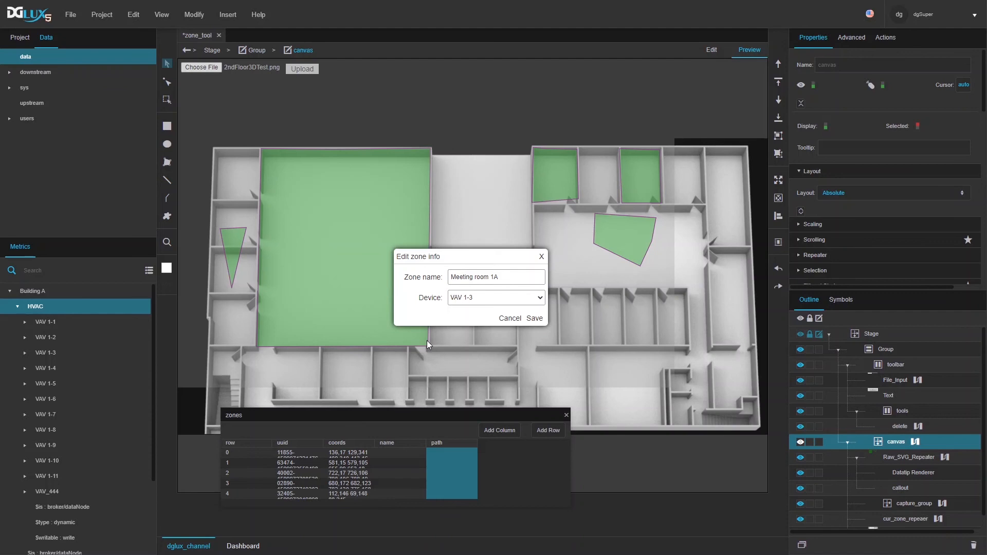
click(540, 257)
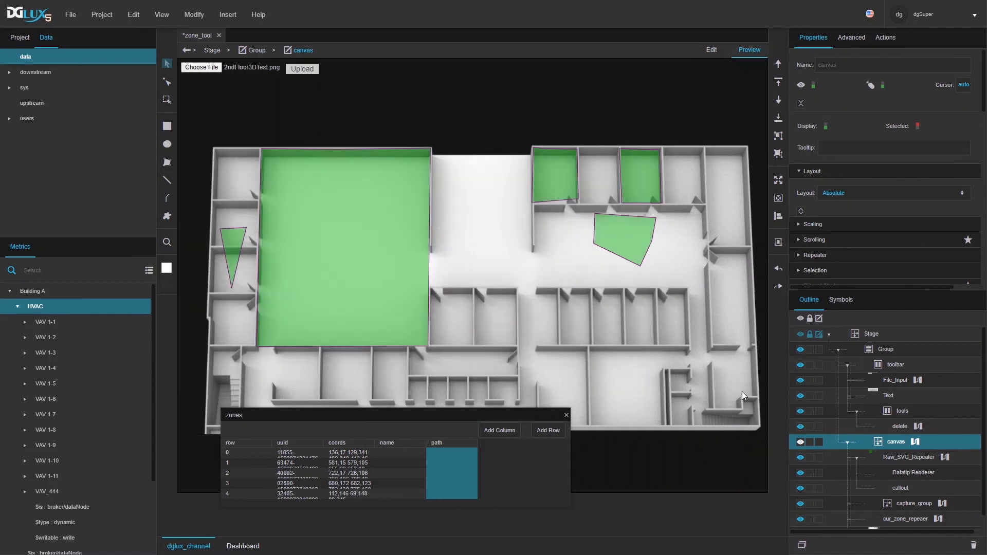
- Trace the callout's uuid binding and examine the show and hide triggers and the If block of Raw_SVG_Repeater
click(911, 488)
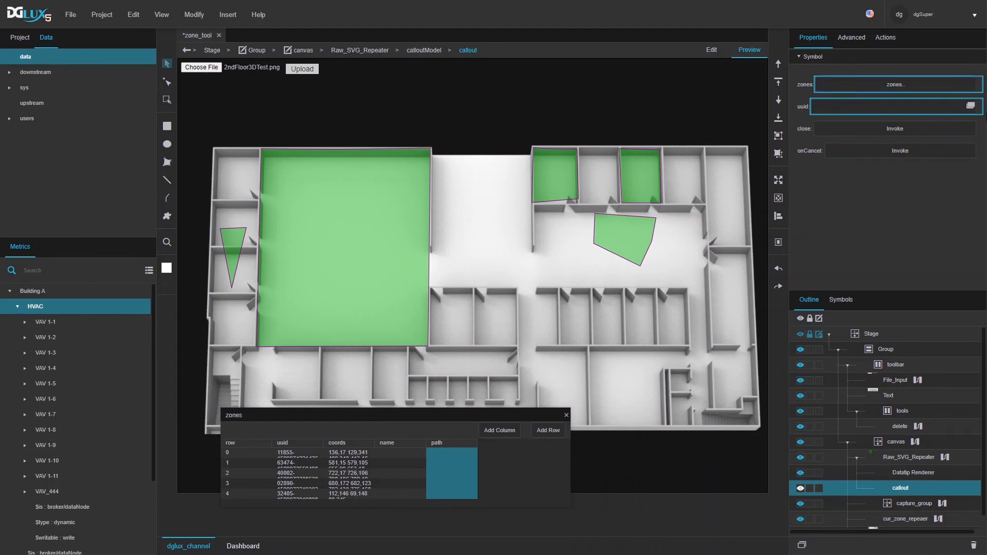
click(979, 107)
click(946, 129)
click(979, 107)
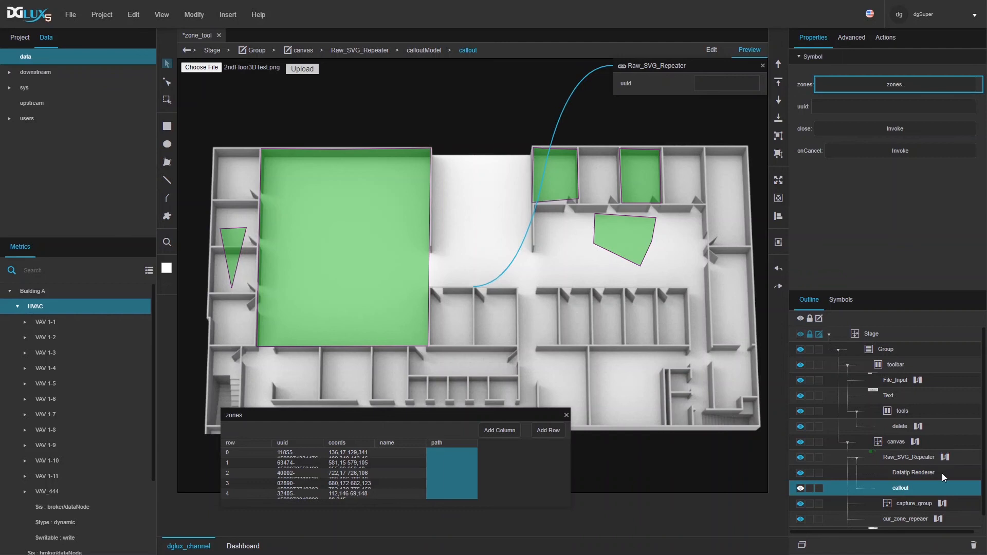
click(945, 458)
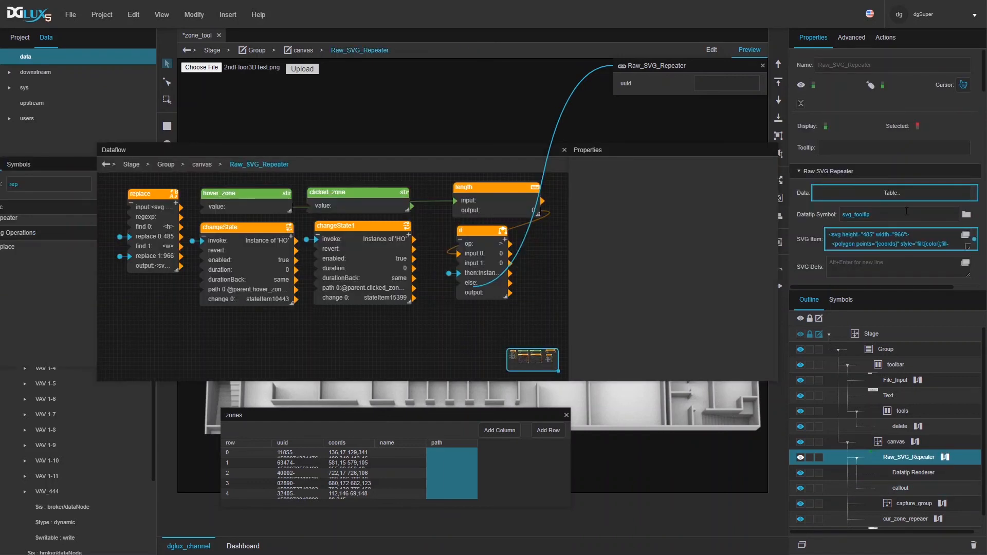
scroll(889, 206, down, 10)
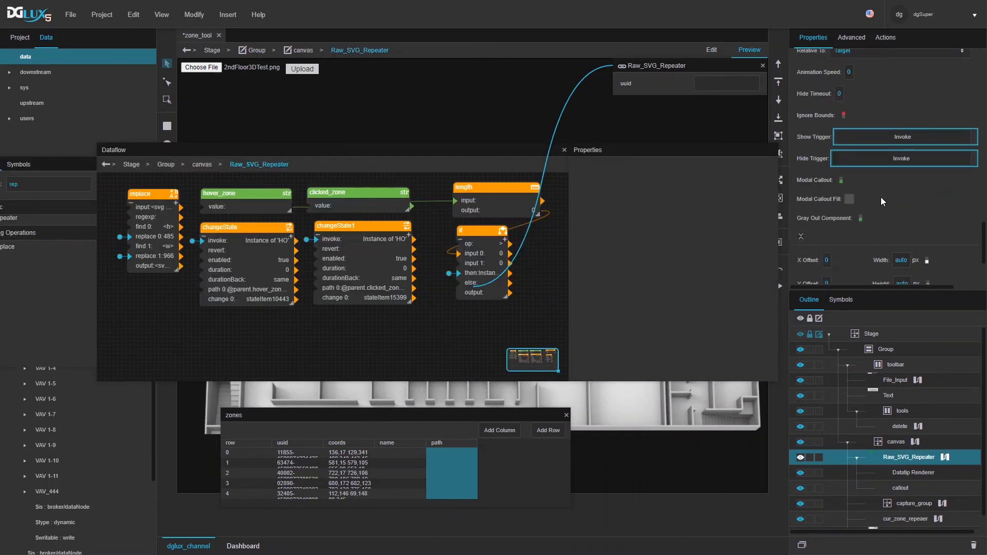
scroll(884, 198, up, 3)
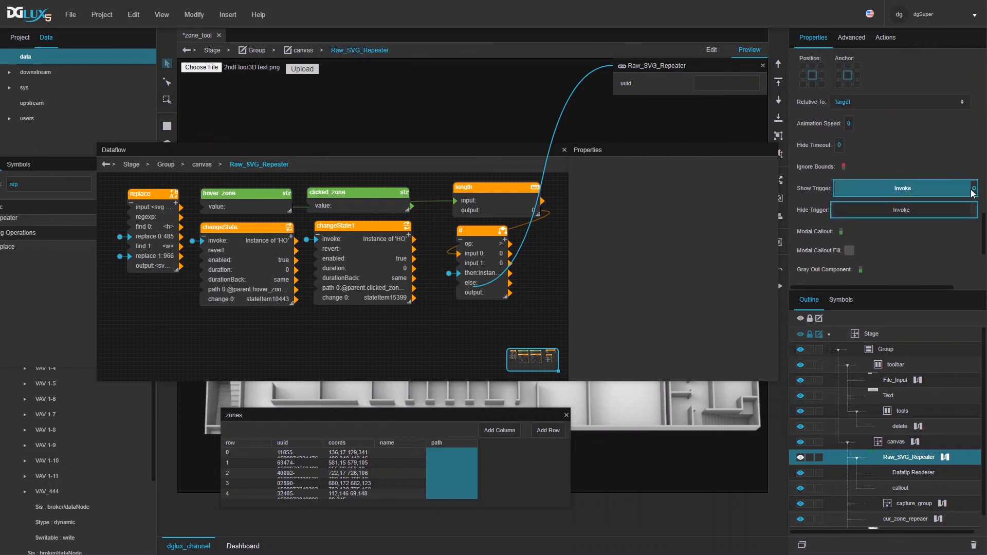
click(482, 261)
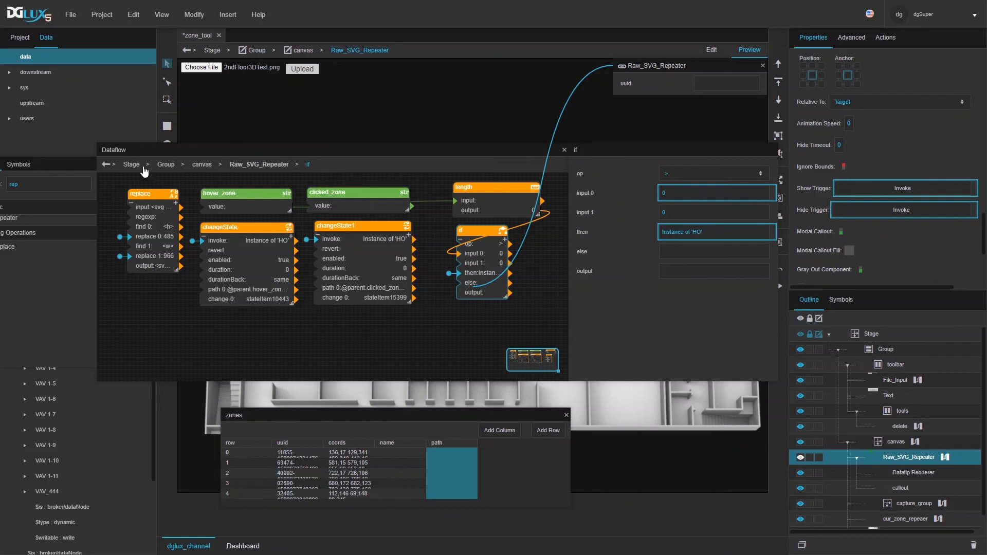
- Add a State block below the If block in Raw_SVG_Repeater's dataflow and give it a path and change pair
drag(141, 154, 211, 228)
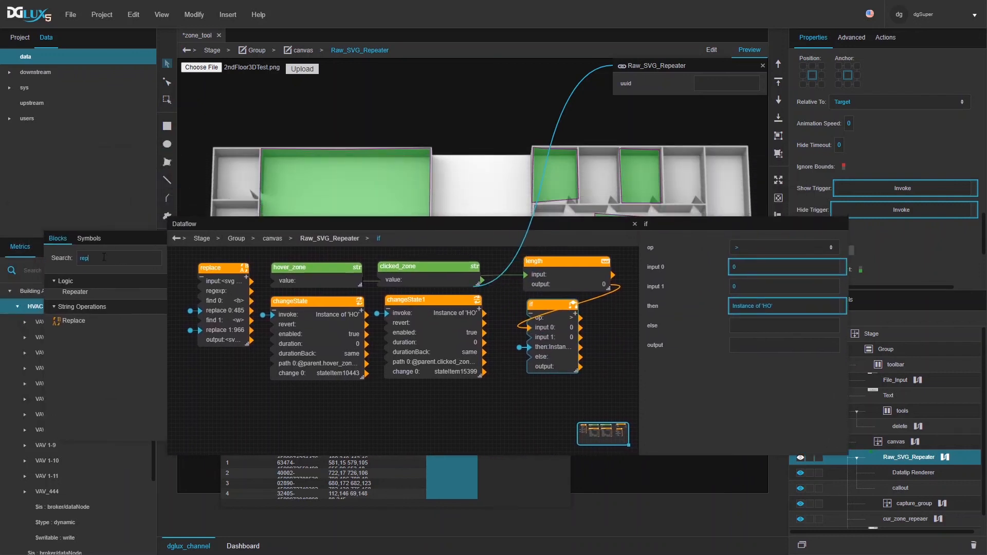
double_click(103, 257)
click(90, 279)
drag(61, 292, 533, 385)
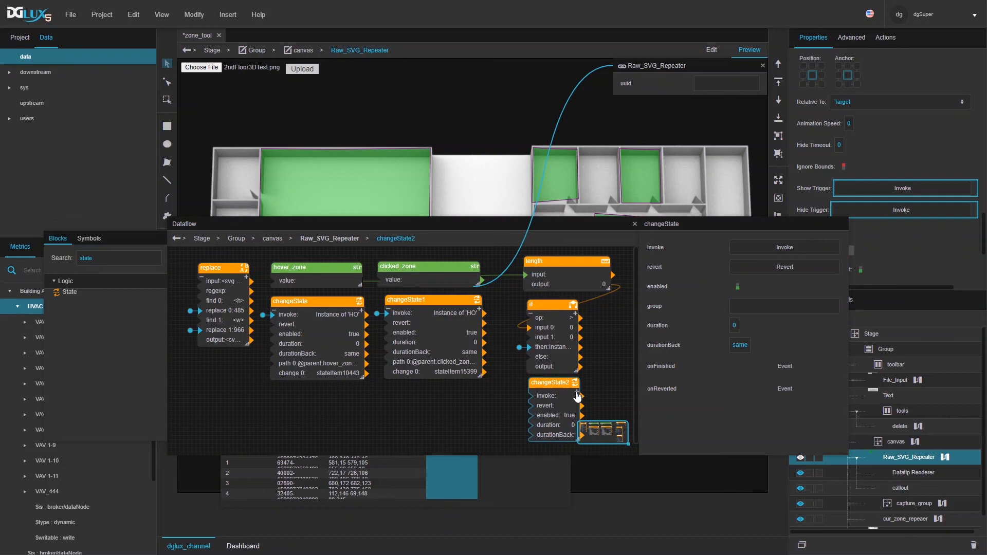
click(576, 391)
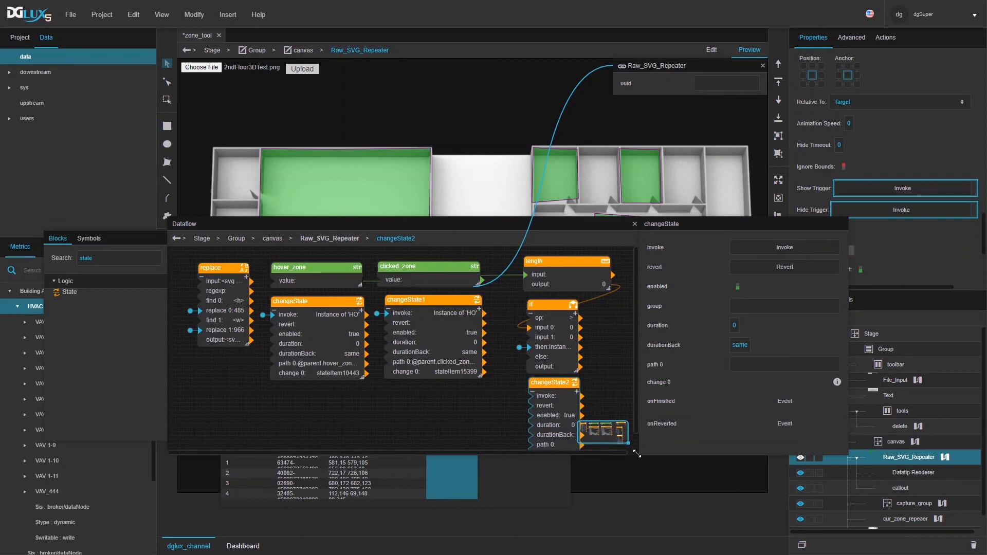
- Set the new State block's path to the uuid parameter of Raw_SVG_Repeater's callout
drag(637, 454, 667, 502)
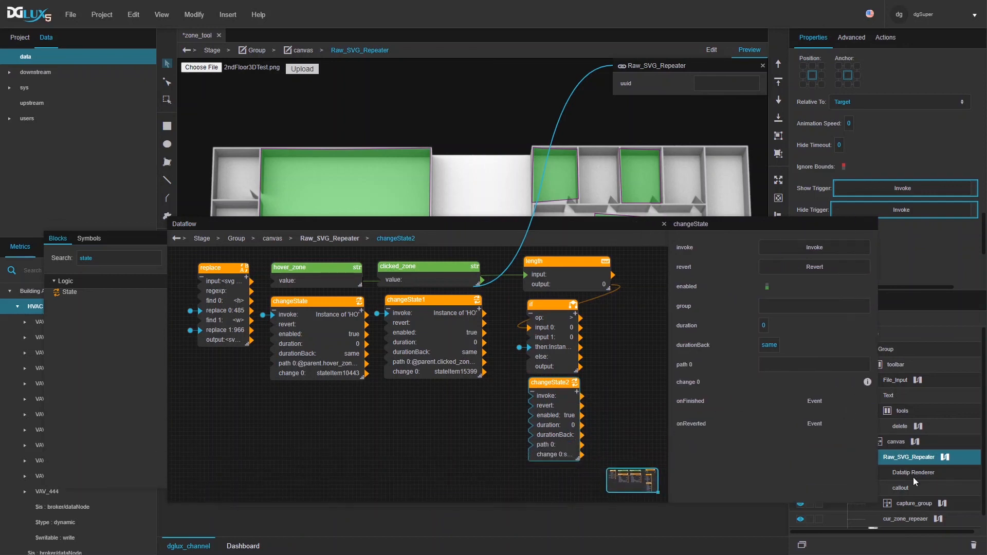
click(900, 487)
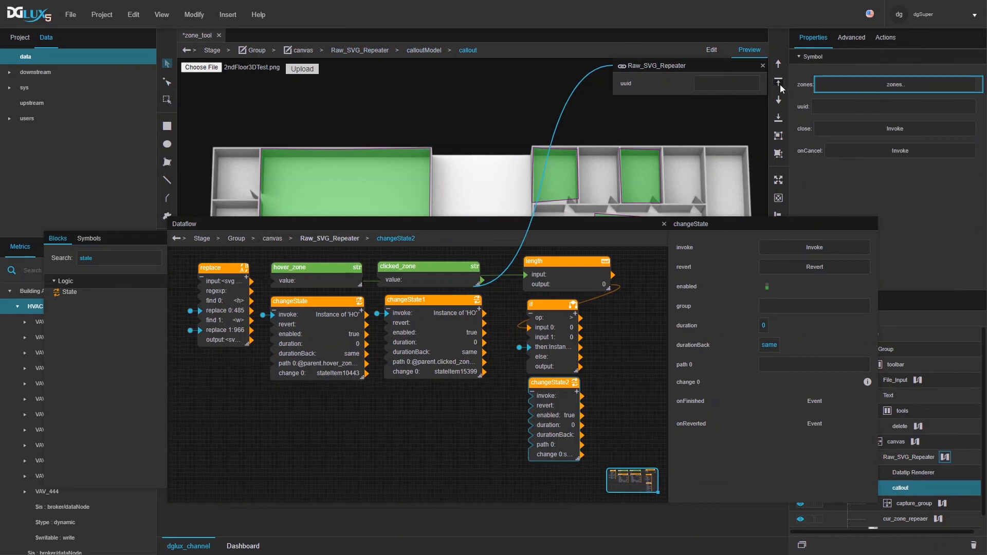
drag(756, 85, 814, 365)
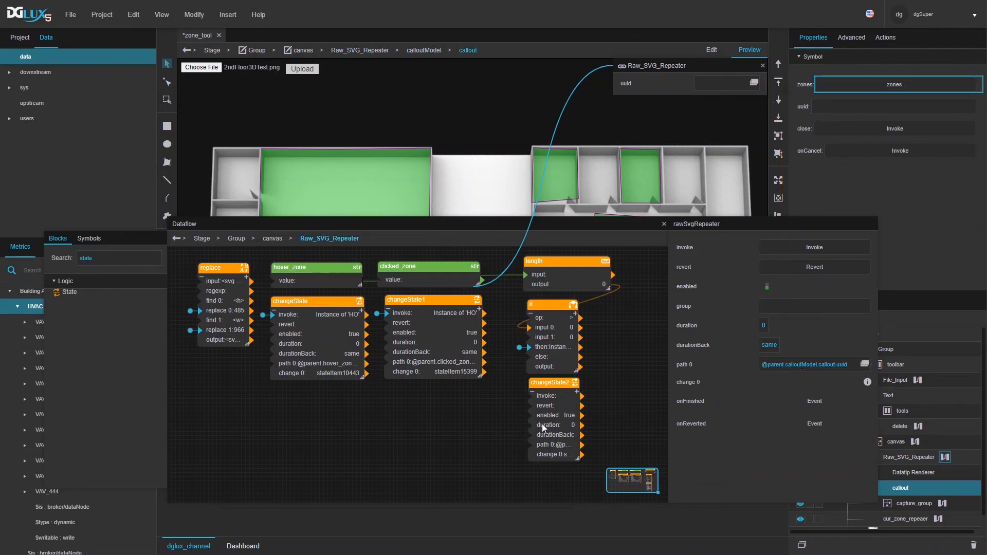
- Set disableSerialization to true for the new State block's change and bind the change value to hover_zone's value
click(867, 384)
click(728, 522)
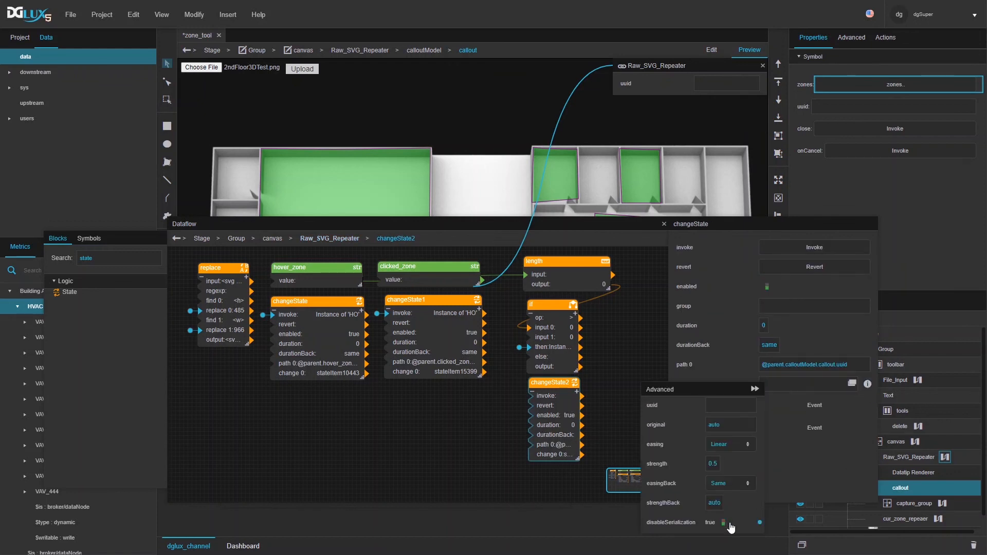
click(512, 443)
click(555, 422)
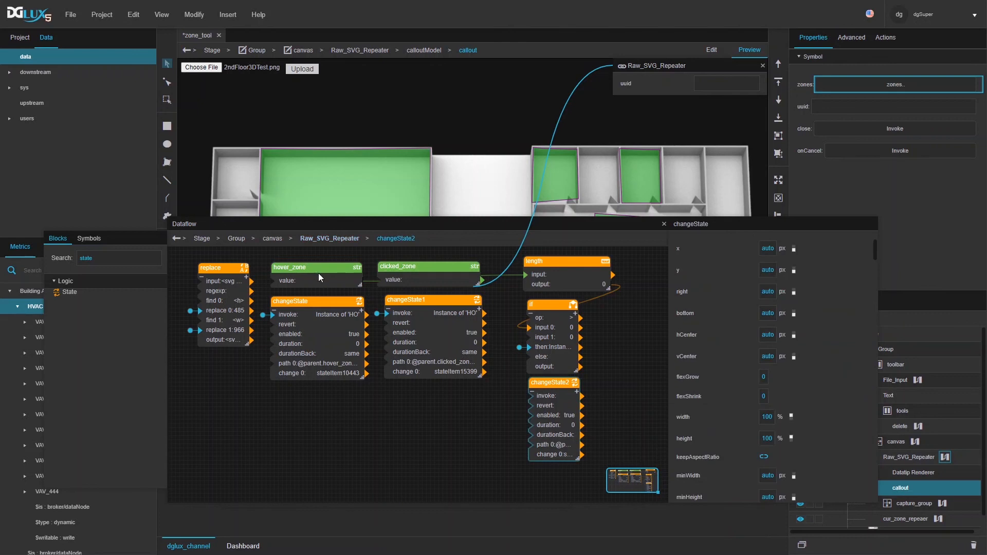
drag(325, 280, 781, 384)
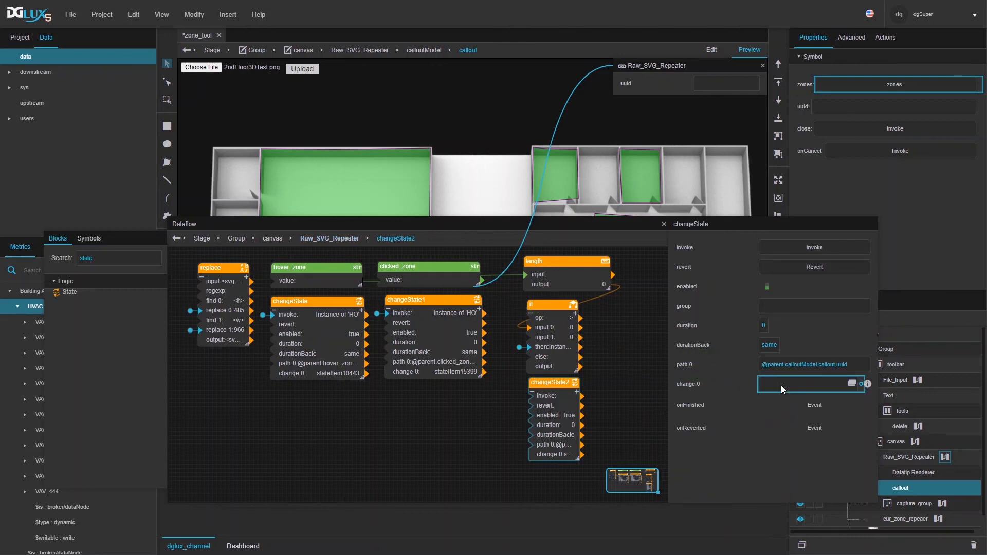
- Connect the If block's output to the new State block's invoke input and close the uuid binding and dataflow windows
drag(551, 369, 542, 395)
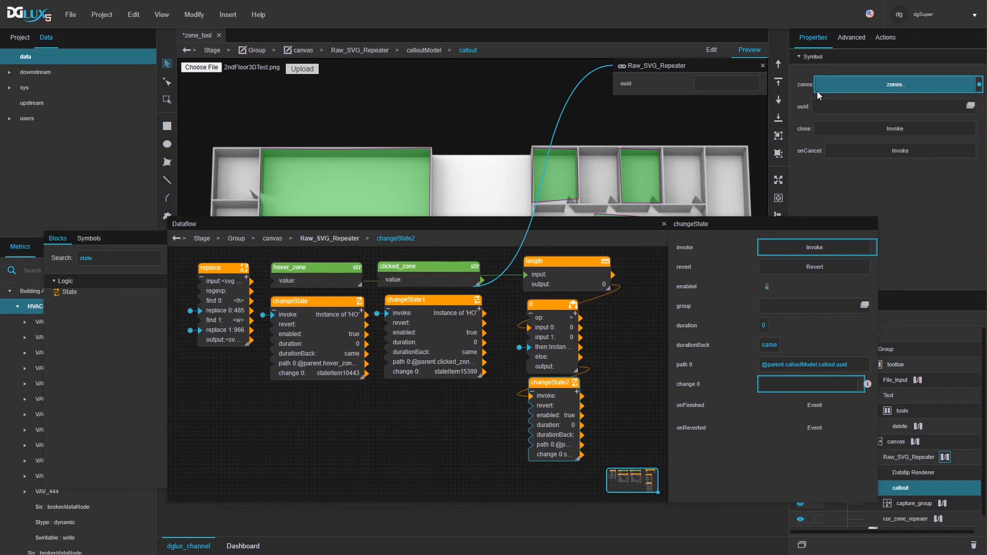
mouse_move(415, 188)
click(295, 266)
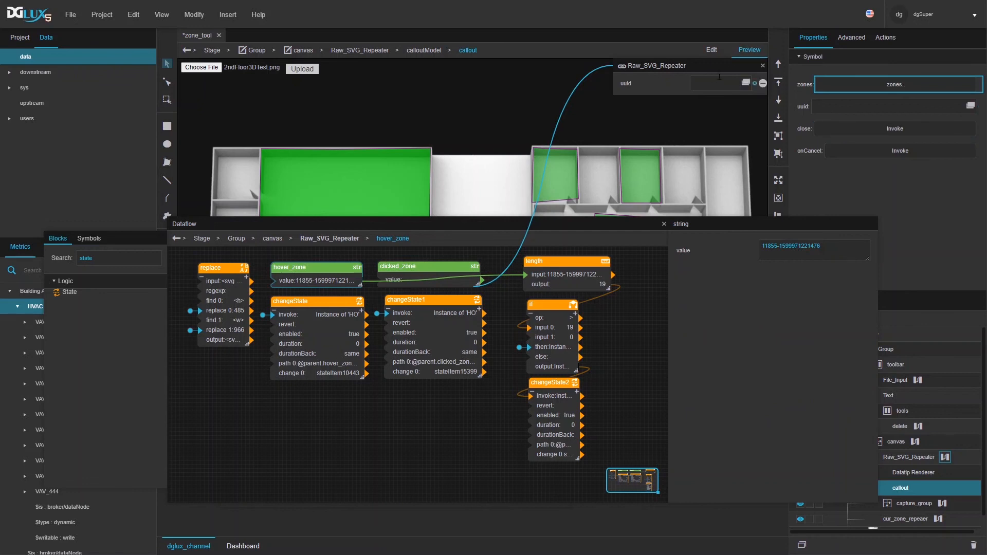
click(762, 65)
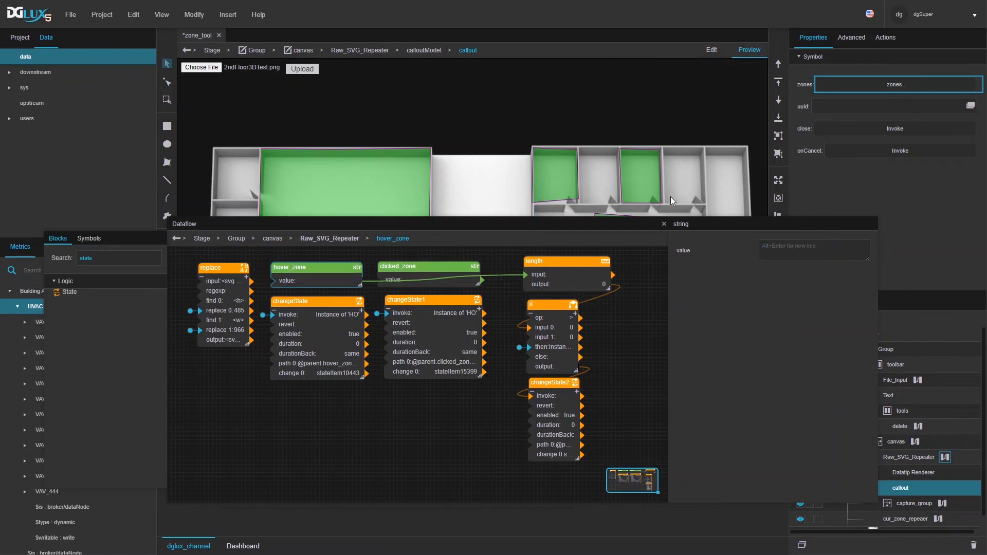
click(664, 224)
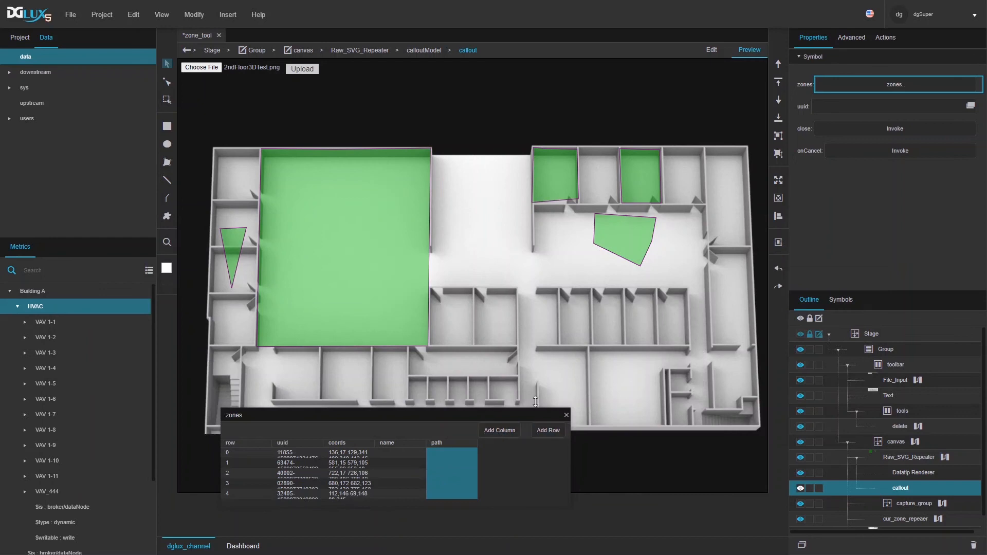
- Try to save the large zone from its callout with Zone name Meeting room 1G and Device VAV 1-4
click(356, 214)
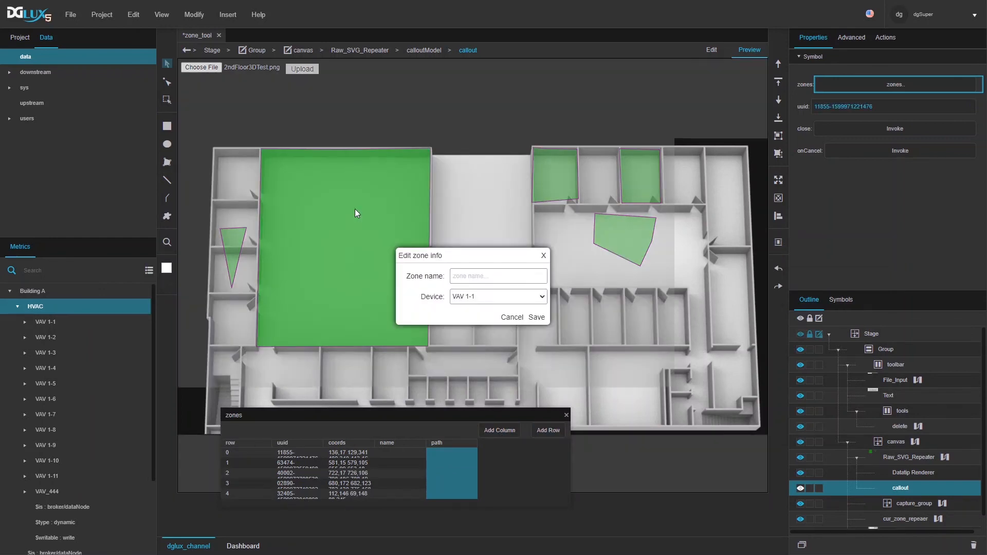
click(495, 278)
text(Meeting room 1 G)
click(496, 296)
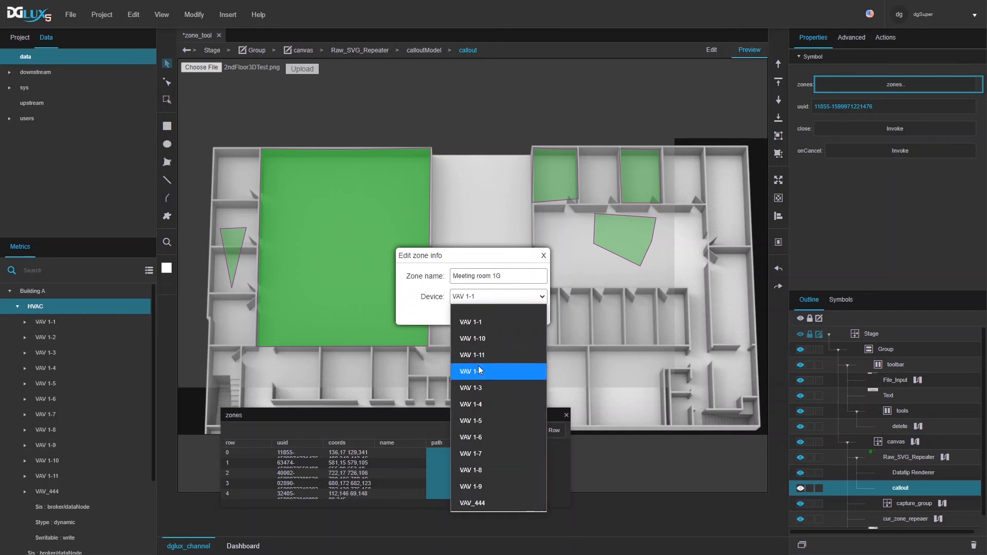
click(477, 408)
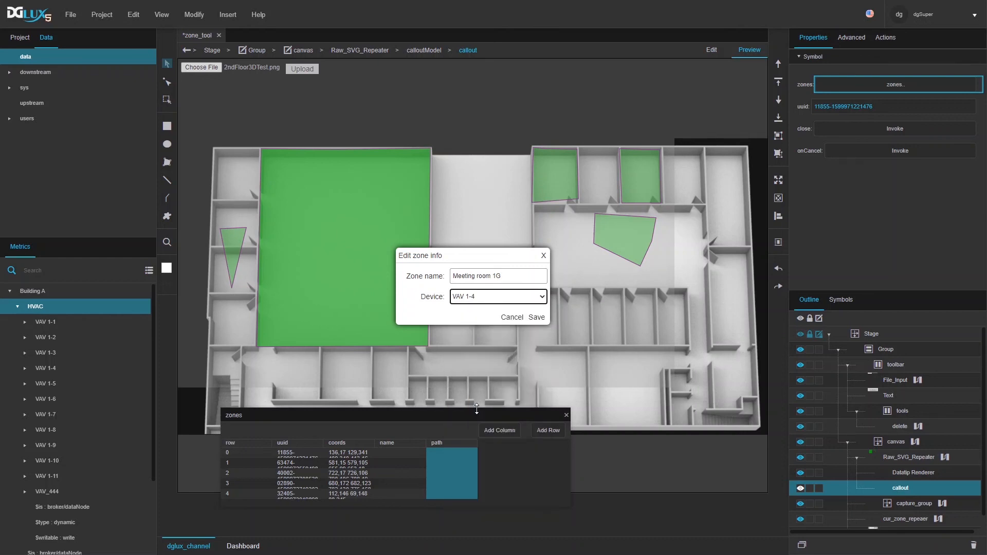
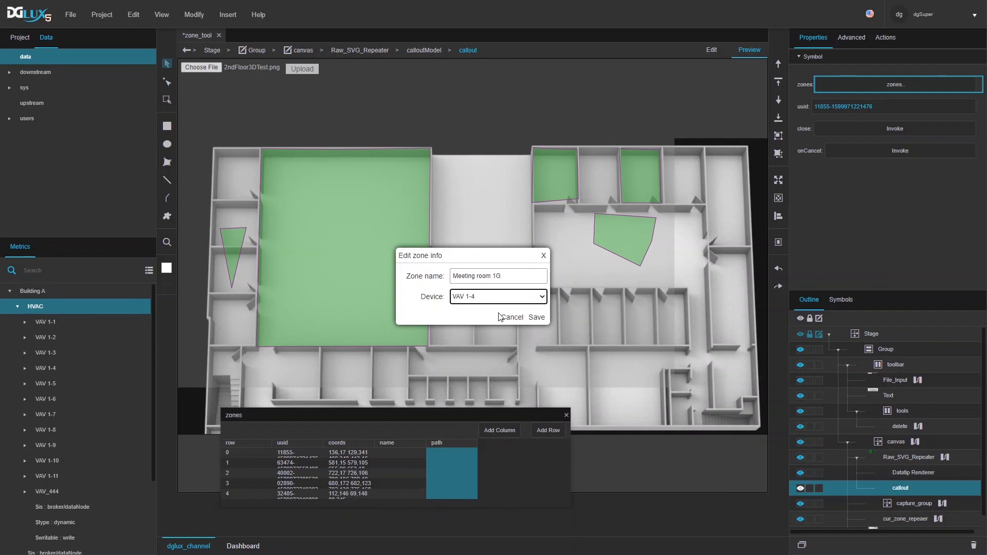
click(535, 319)
- Edit the callout symbol and give the Save text in its footer the pointing-hand cursor
click(709, 47)
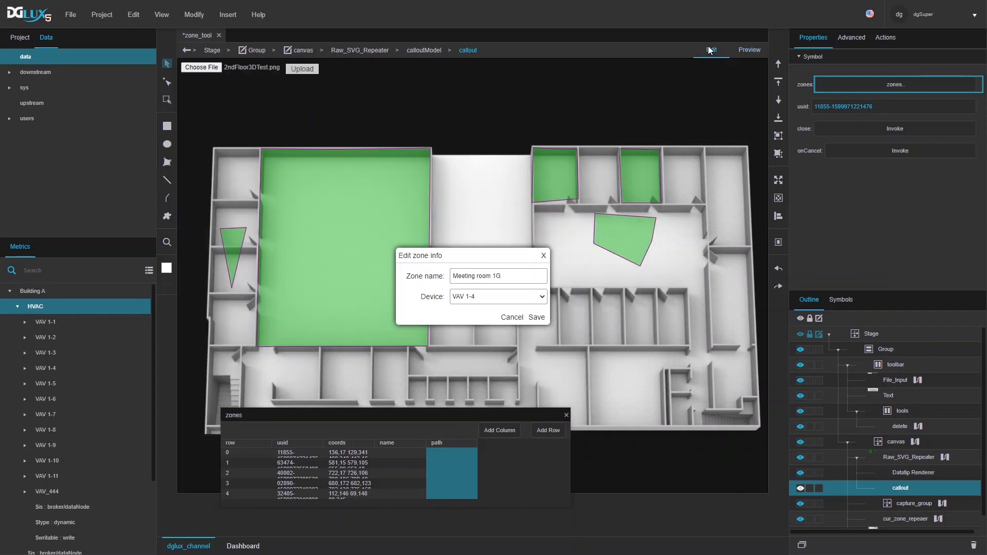
right_click(904, 489)
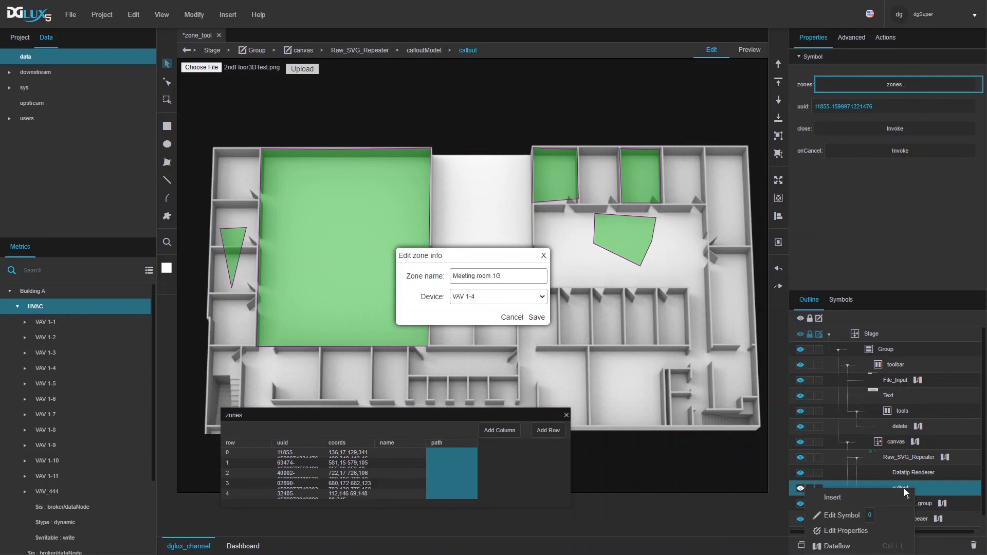
click(841, 515)
click(838, 350)
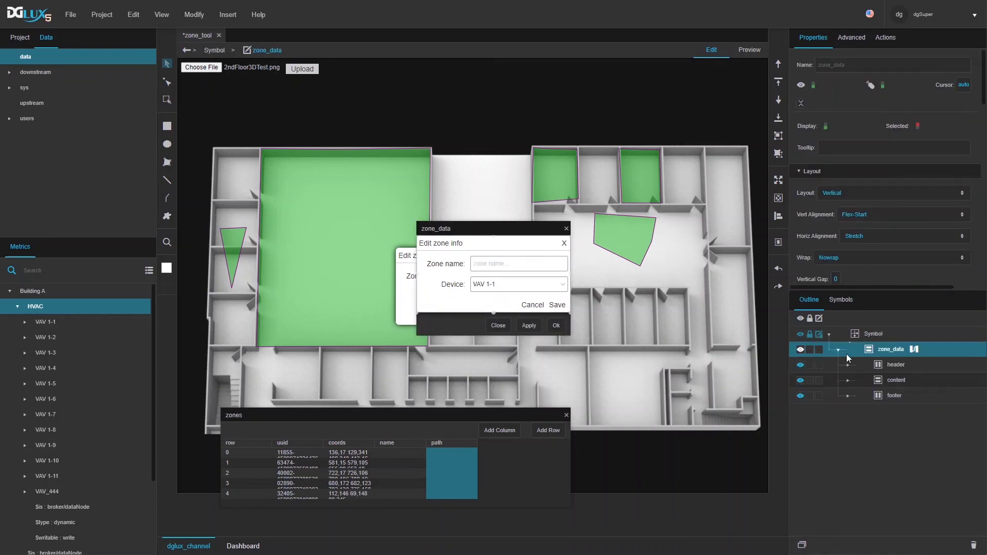
click(847, 396)
click(888, 426)
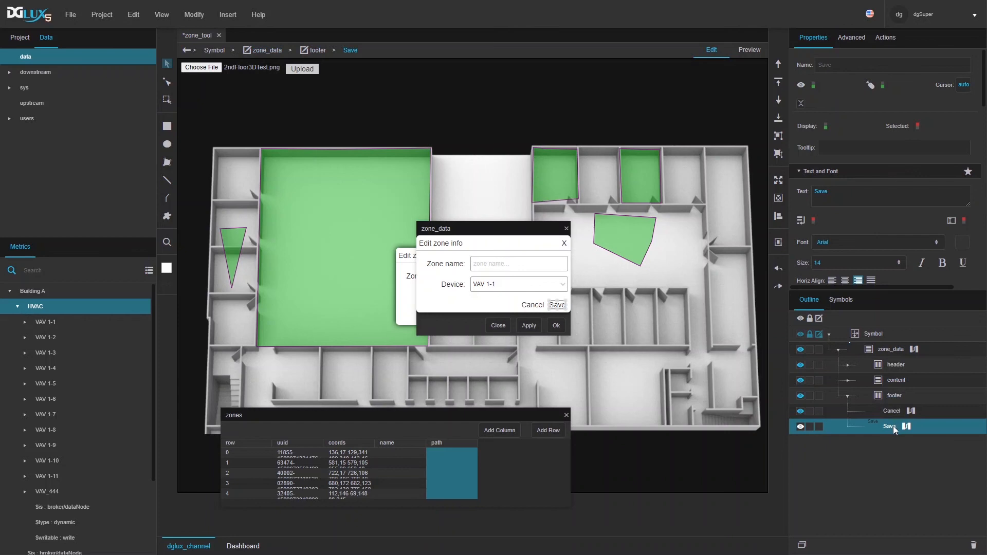
click(959, 85)
click(915, 106)
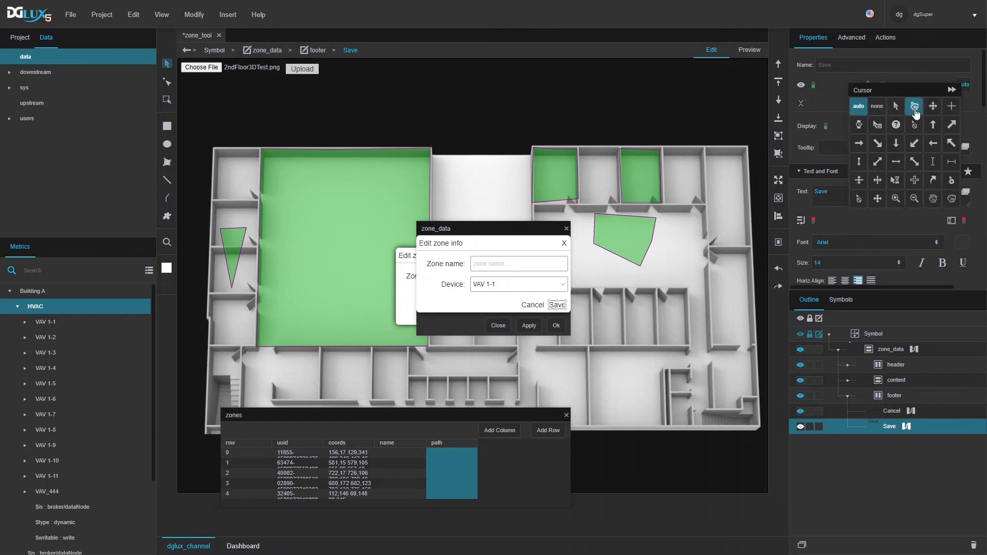
- Wire the Save text's onClick event to the invoke input of its table row editing block and close the dataflow
click(905, 426)
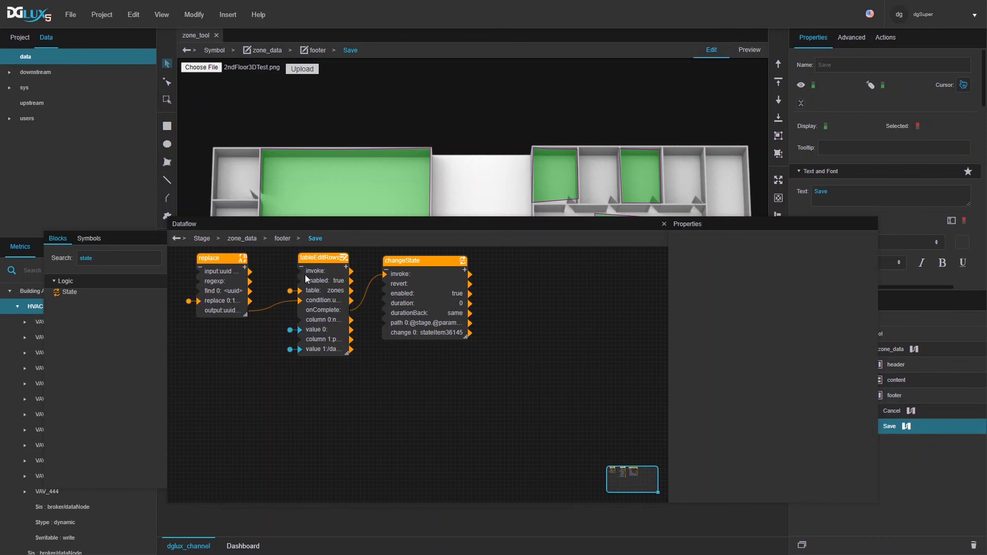
click(885, 37)
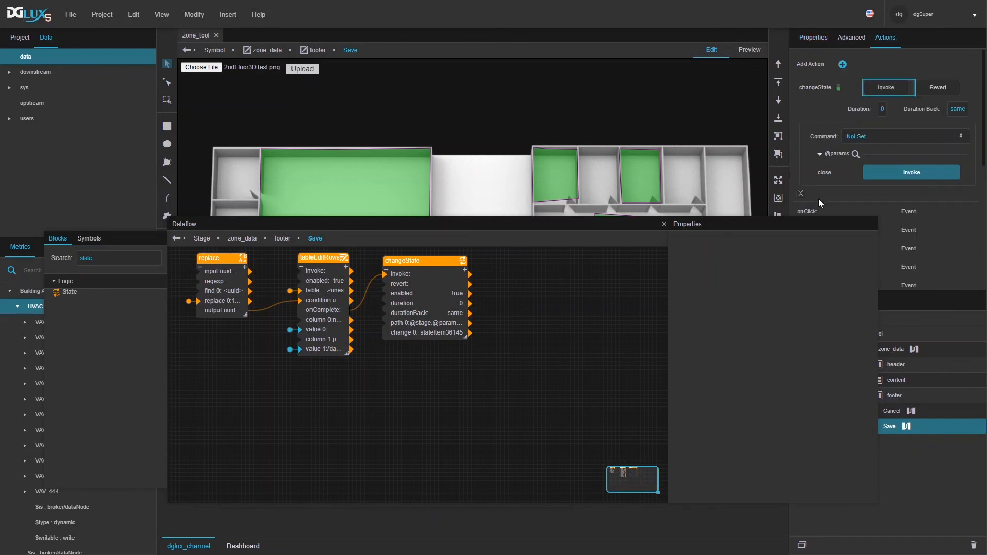
drag(973, 211, 318, 271)
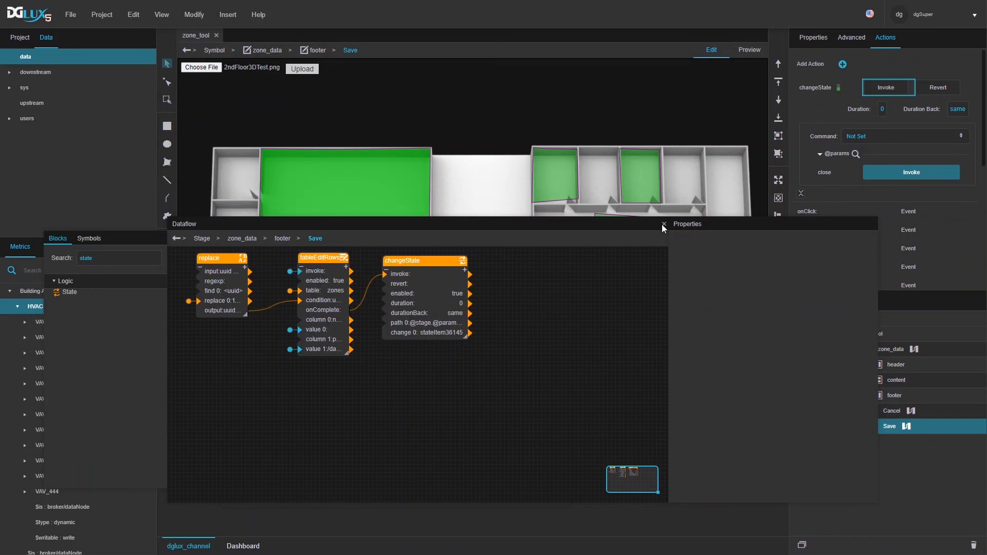
click(663, 224)
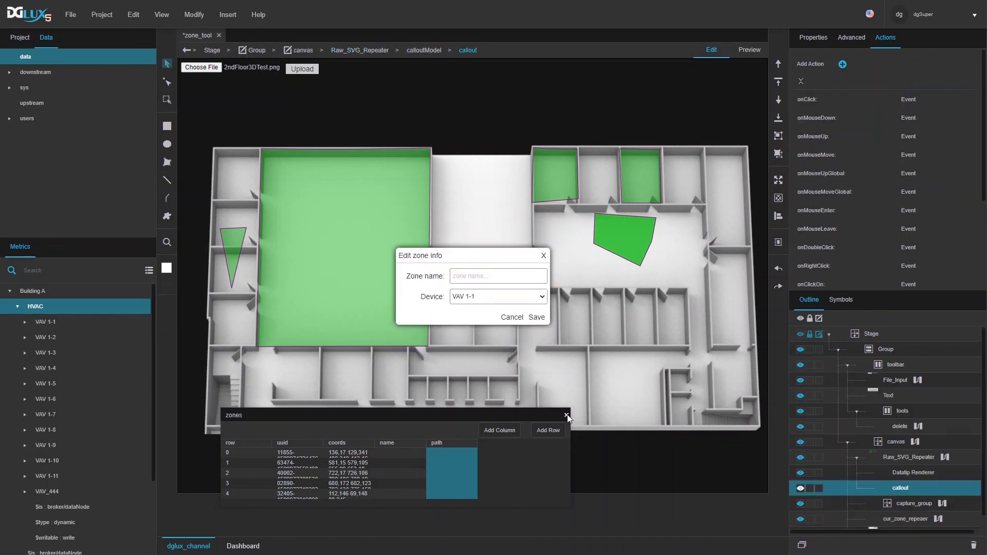
- Cancel the Edit zone info callout in preview and reopen it from the large zone
click(754, 49)
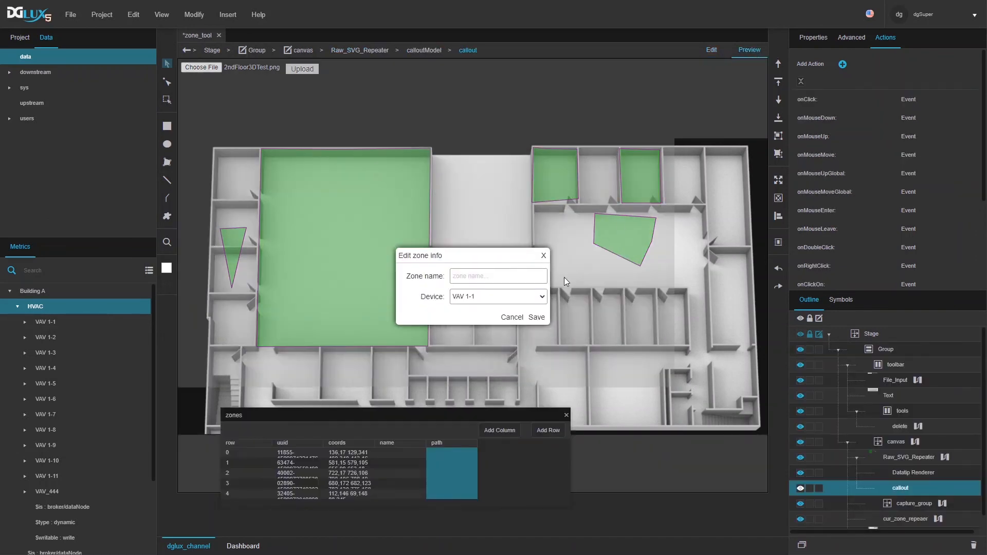
click(520, 318)
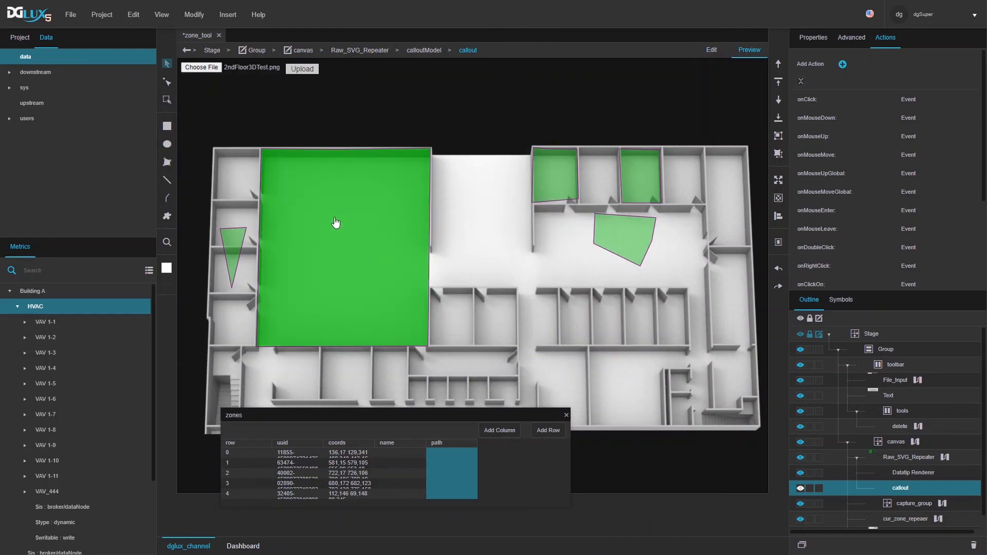
click(335, 217)
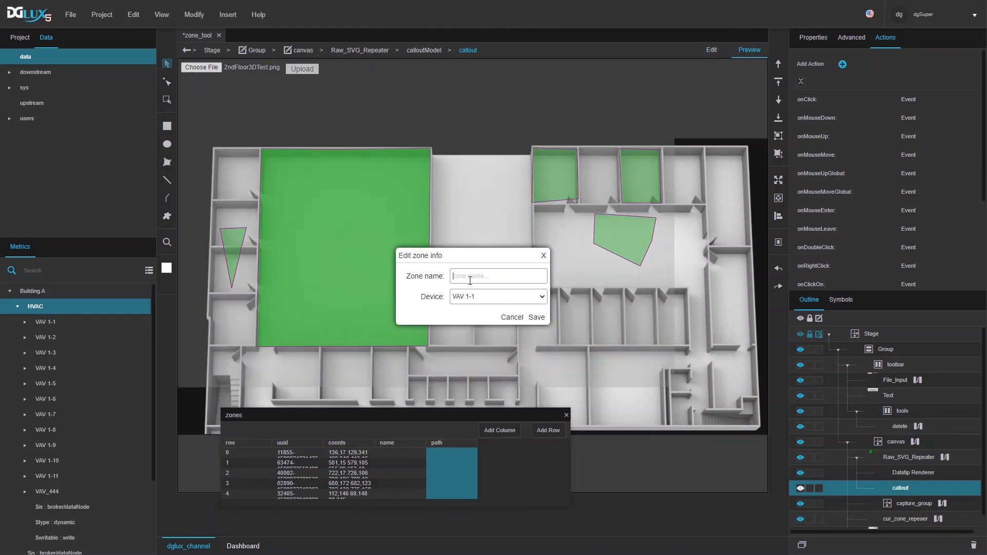
- Set the large zone's Zone name to Meeting room 1B-a and its Device to VAV 1-5, and save it
click(470, 278)
text(Zone)
key(BackSpace)
key(BackSpace)
key(BackSpace)
key(BackSpace)
key(BackSpace)
text(Meeting room 1B-a)
click(489, 298)
click(474, 424)
click(536, 317)
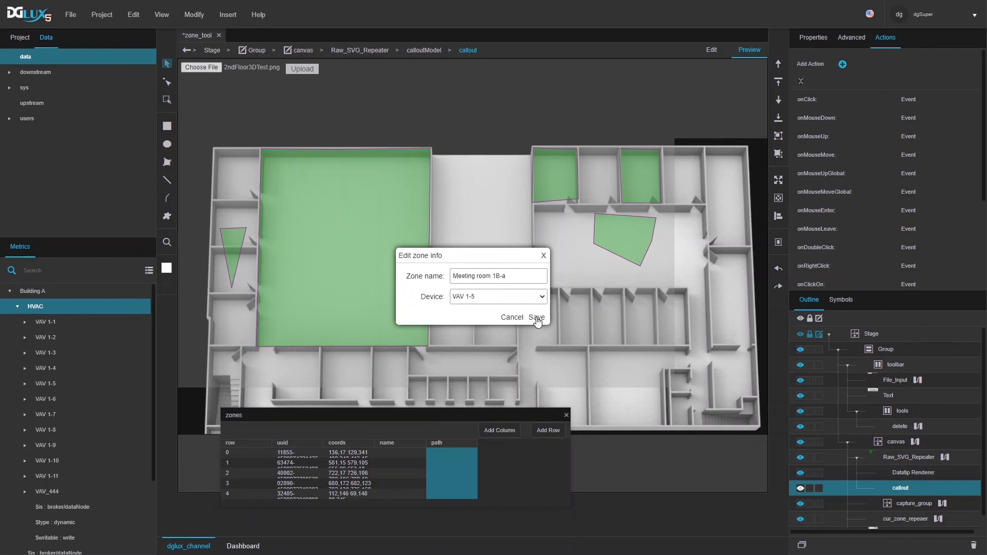
- Widen the path and name columns of the zones table and reopen the large zone's callout
drag(479, 442, 544, 443)
mouse_move(427, 443)
mouse_down()
mouse_move(456, 448)
mouse_move(442, 449)
mouse_move(440, 434)
mouse_up()
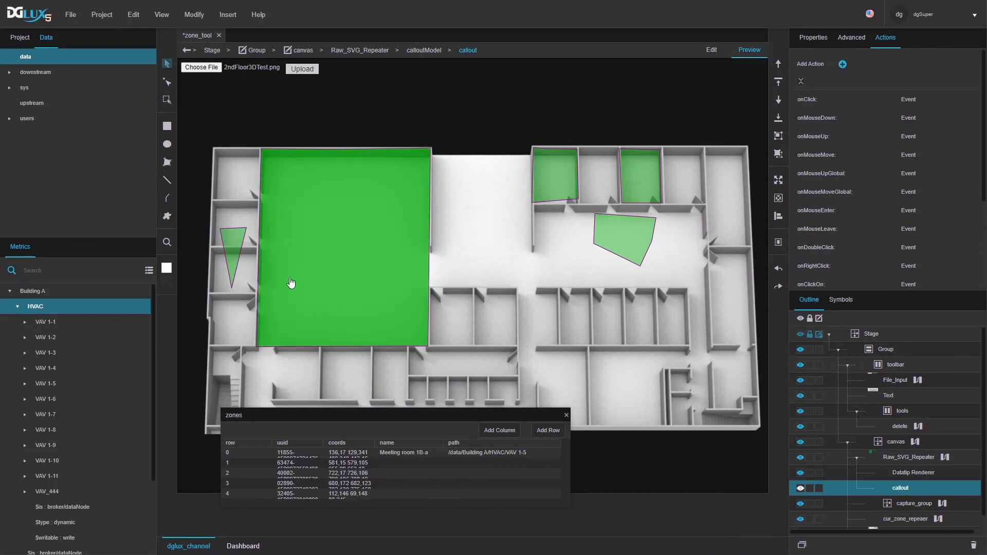
click(301, 263)
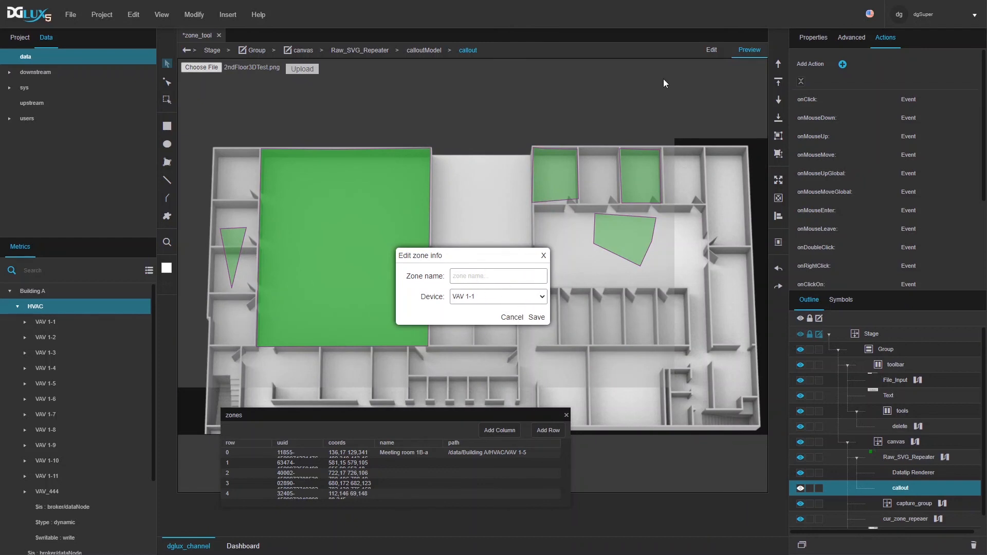
- Open the Edit zone info callout's symbol for editing, show its symbol parameters, and open the zone_data dataflow
click(716, 49)
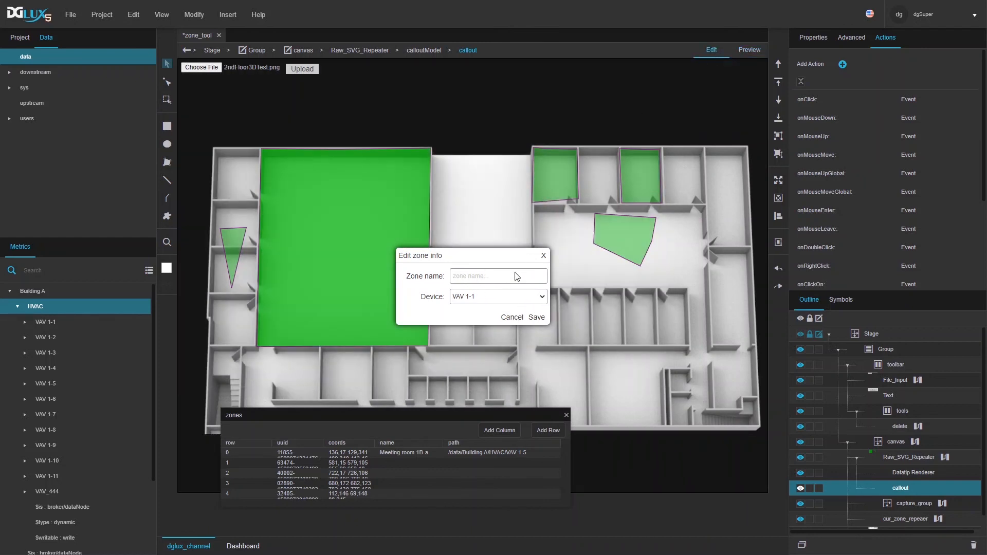
click(516, 276)
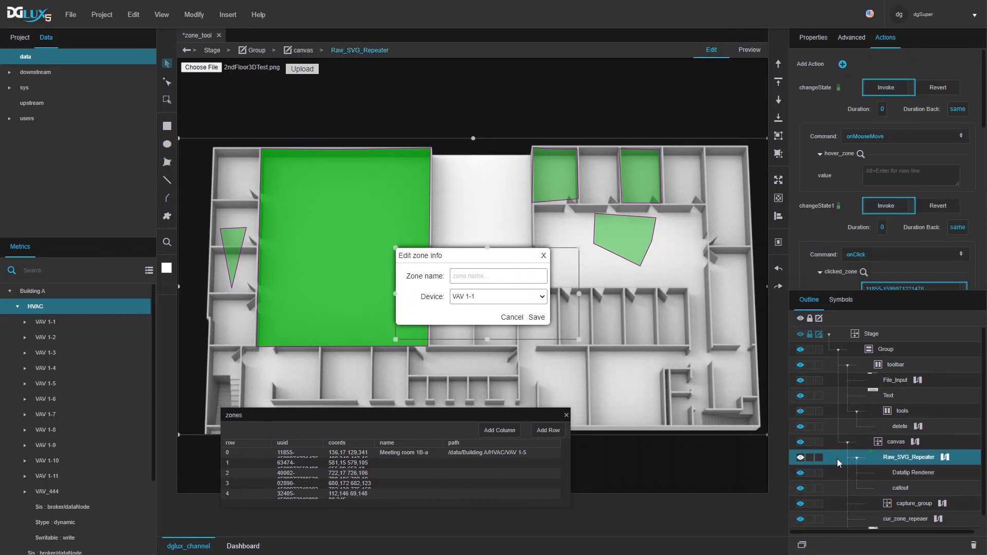
double_click(488, 277)
click(193, 15)
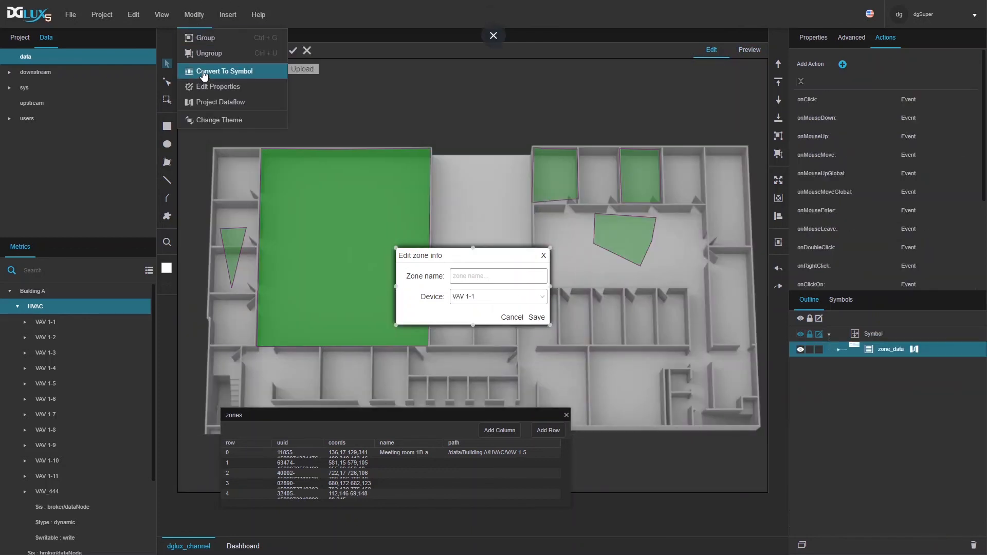
click(204, 87)
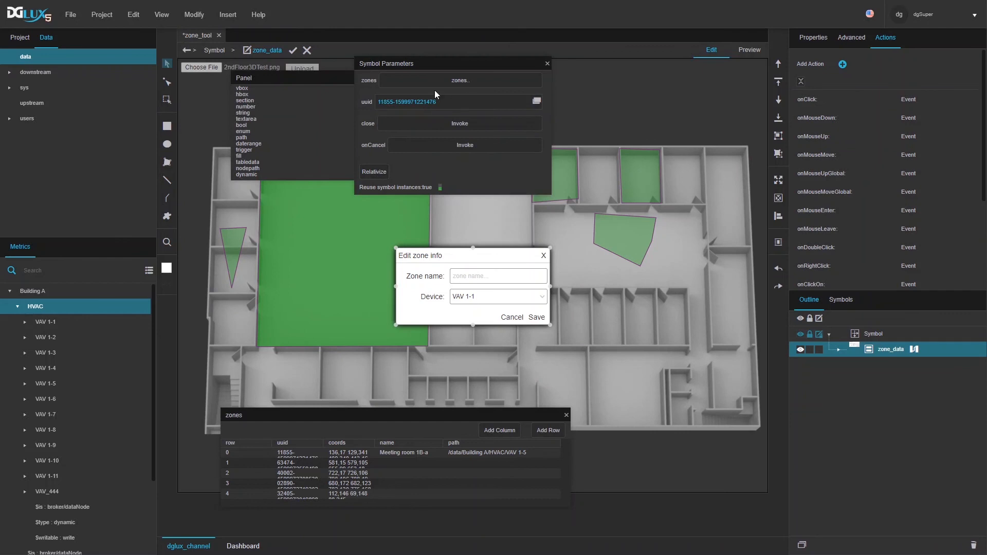
click(811, 41)
click(838, 350)
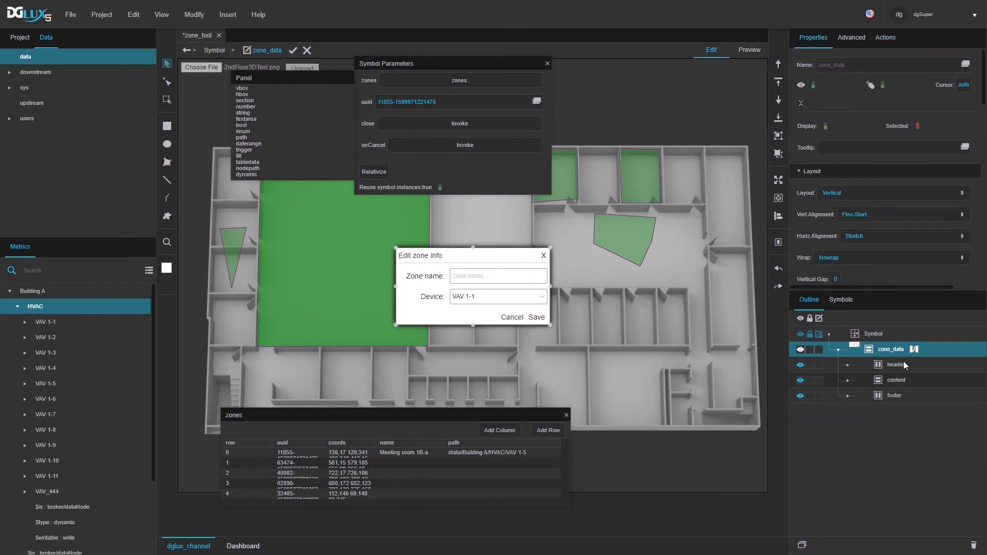
click(909, 347)
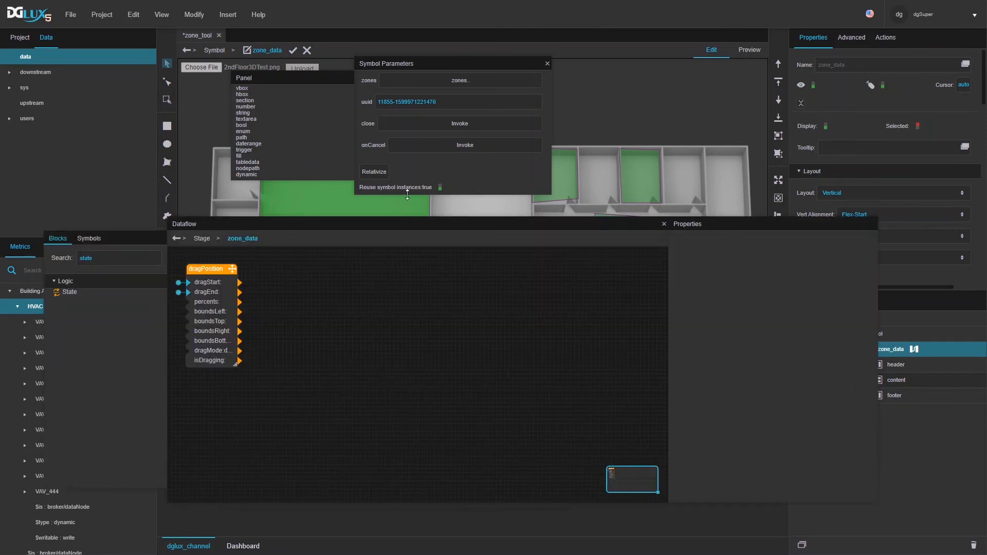
drag(399, 220, 403, 331)
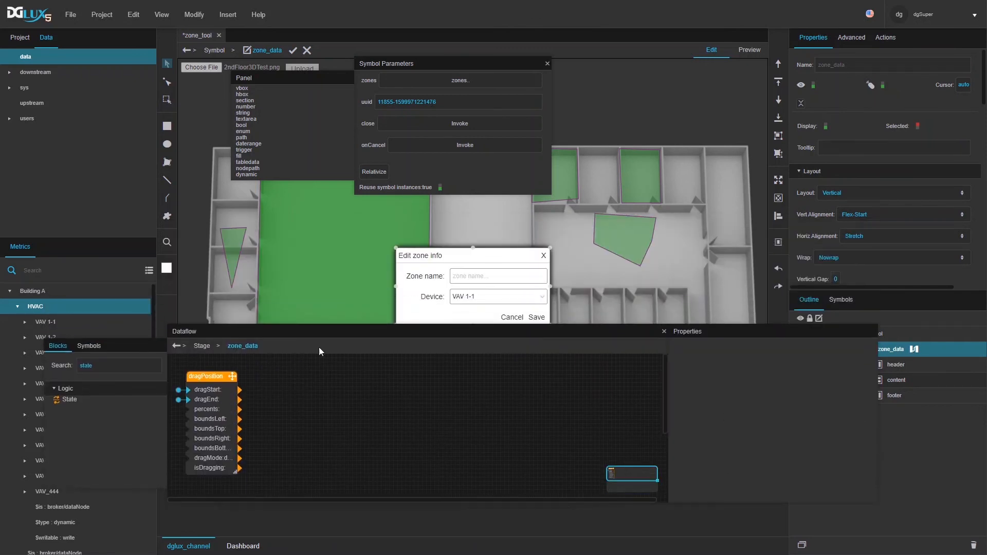
- Add a table Filter block to the zone_data dataflow
double_click(95, 368)
text(fil)
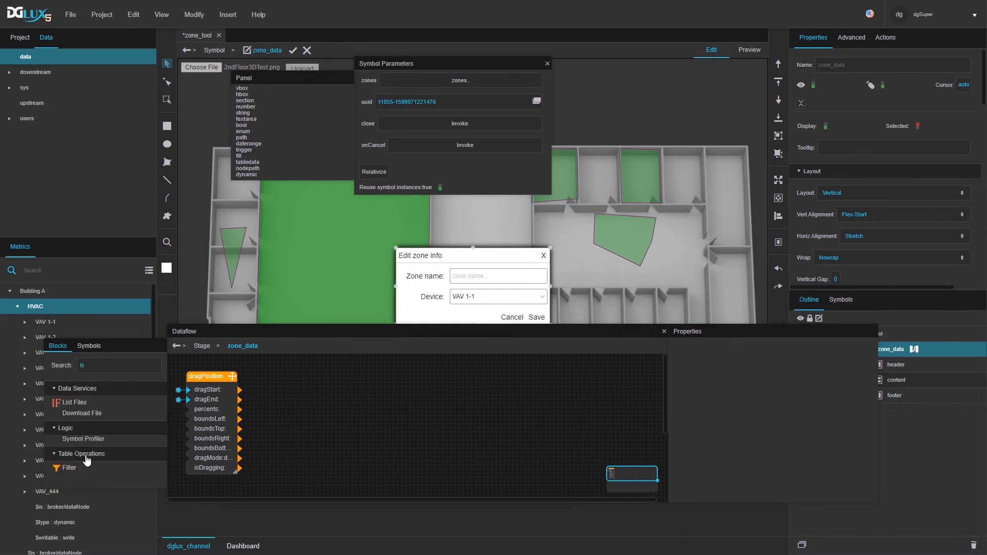
drag(67, 468, 347, 371)
drag(488, 347, 378, 287)
- Copy the replace block from the Save text's dataflow into the zone_data dataflow, between dragPosition and tableFilter
click(859, 399)
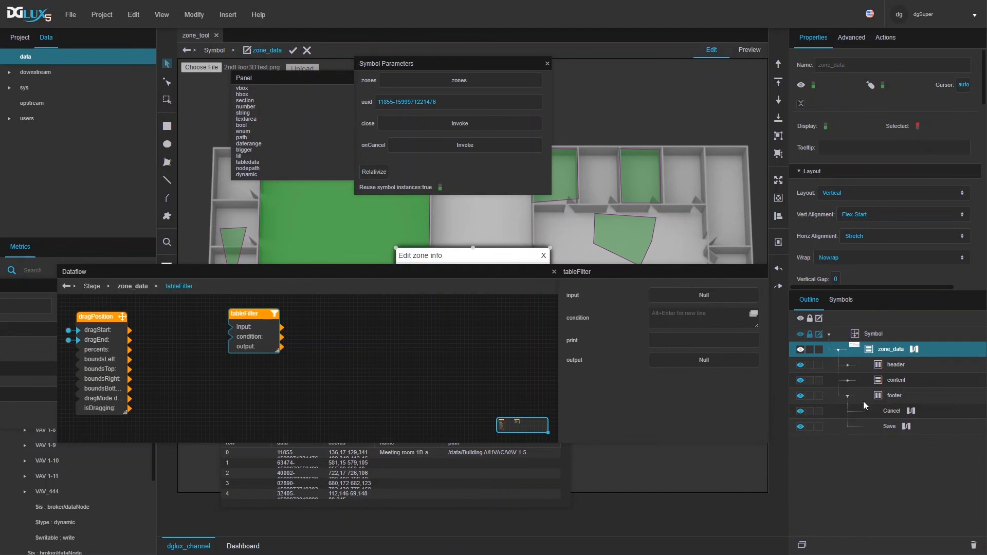
click(905, 427)
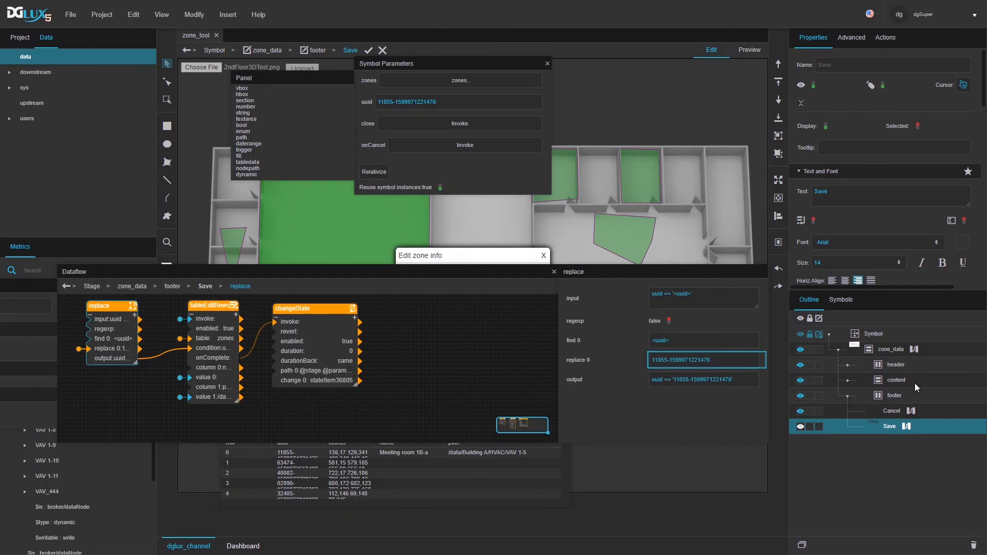
click(913, 349)
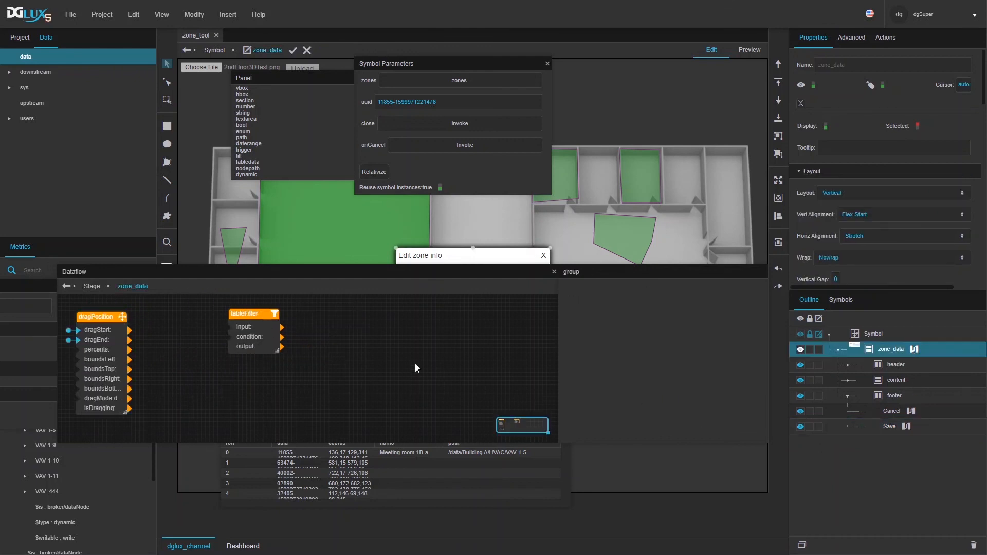
key(ctrl+v)
drag(126, 309, 193, 311)
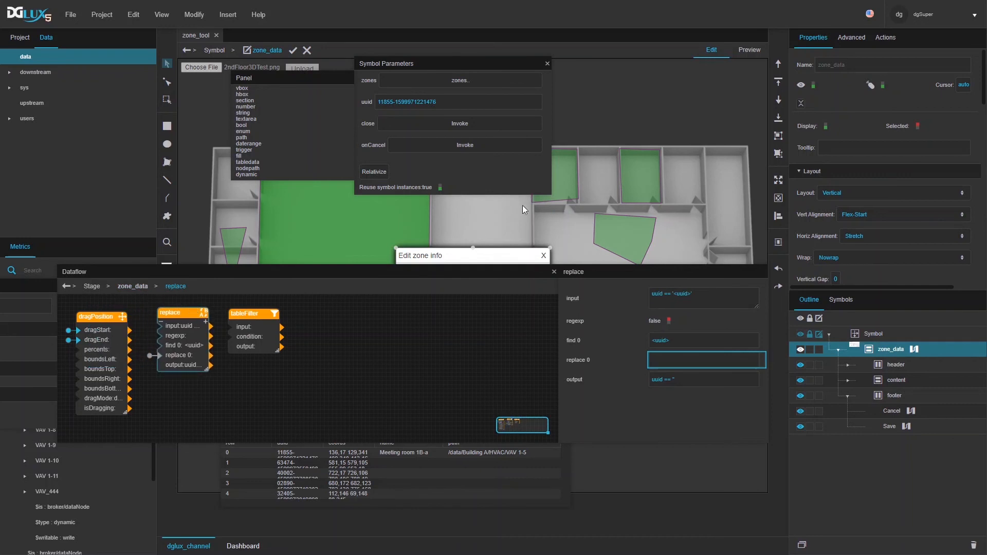
- Bind the uuid parameter to replace 0, then feed the replace output and the zones parameter into tableFilter's condition and input
mouse_move(546, 104)
drag(545, 102, 683, 365)
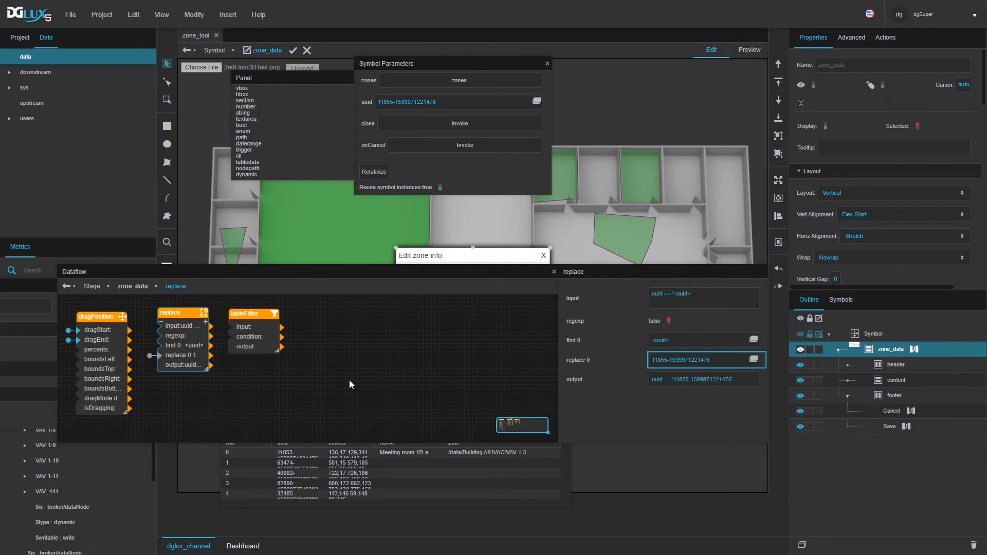
drag(210, 365, 230, 337)
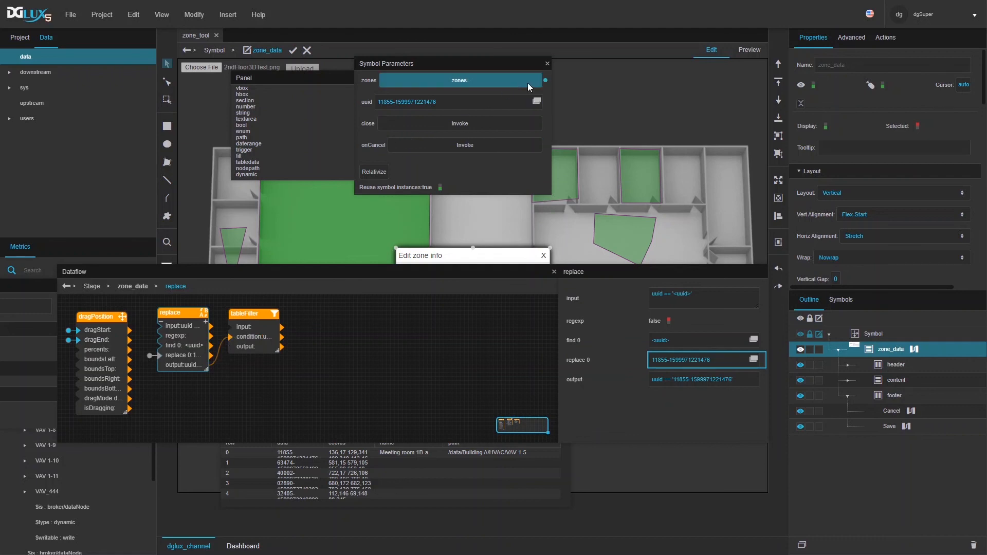
drag(546, 81, 236, 332)
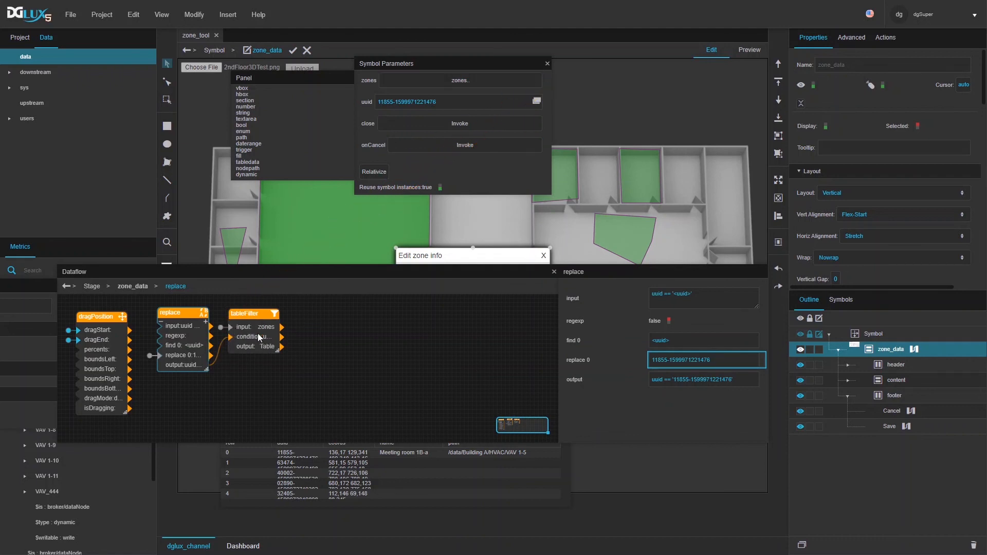
- Open tableFilter's output table and bind its name cell to the Value of the zone name Text_Input
click(665, 360)
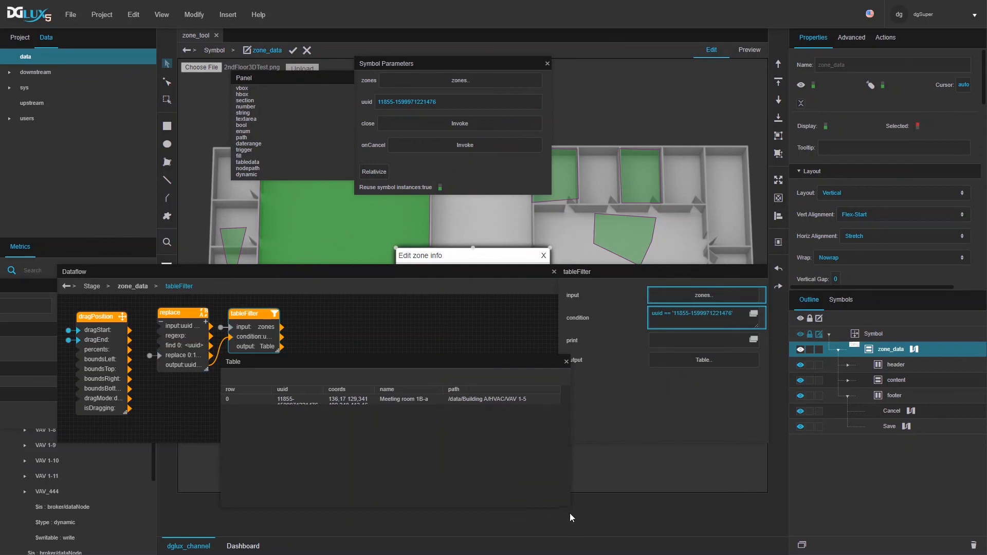
drag(569, 506, 554, 414)
drag(511, 357, 577, 330)
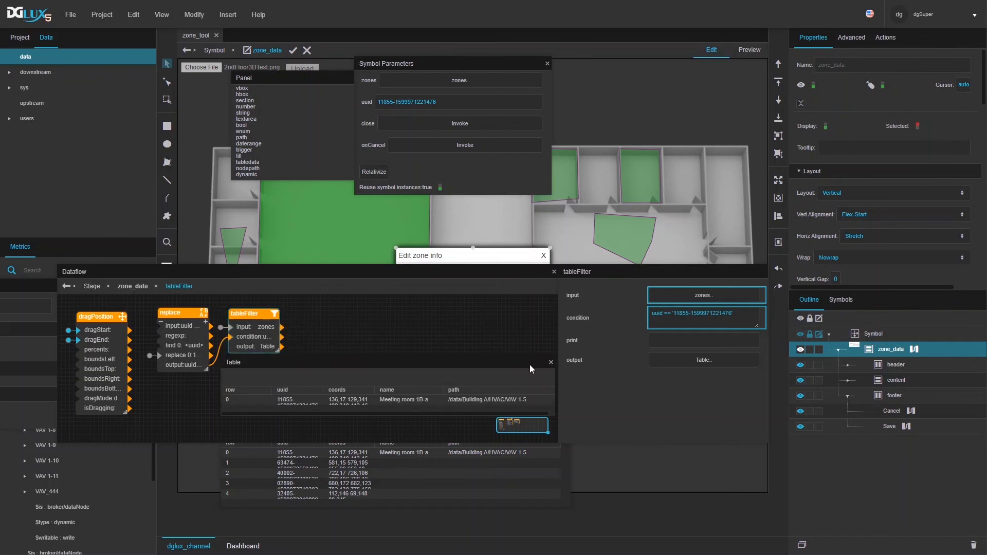
drag(530, 365, 686, 214)
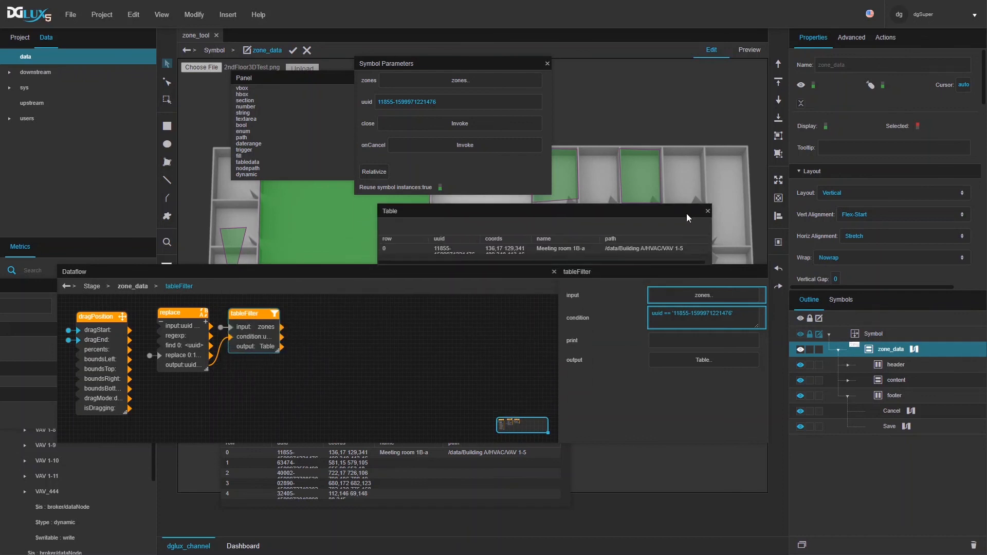
click(847, 380)
click(857, 396)
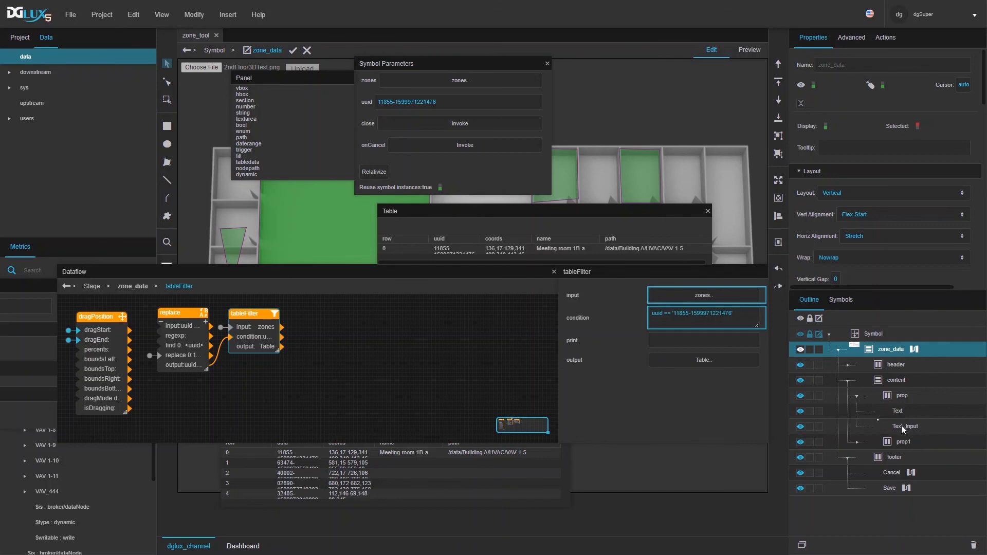
click(901, 426)
drag(554, 248, 841, 199)
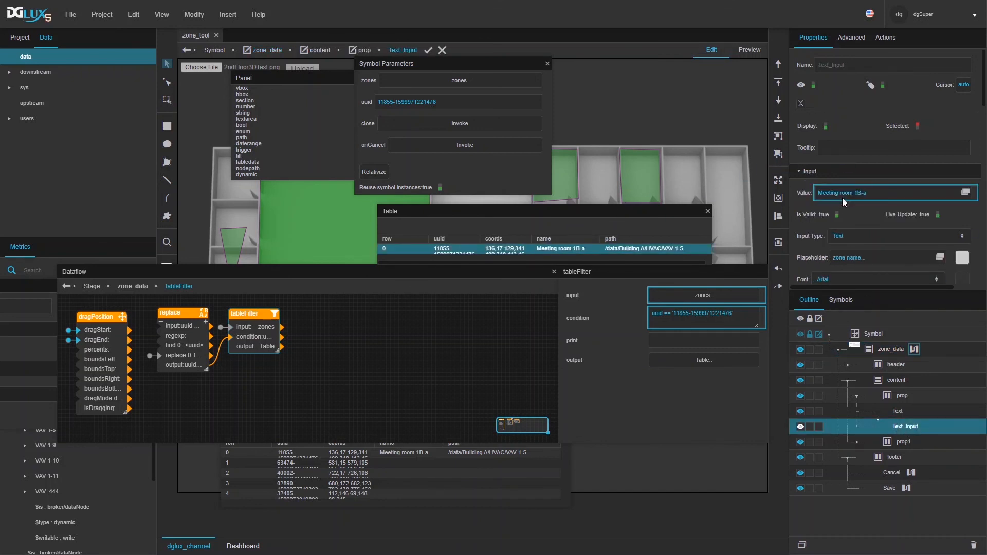
- Bind the filtered table's path cell to the Value of the device List and accept the symbol edits
click(863, 444)
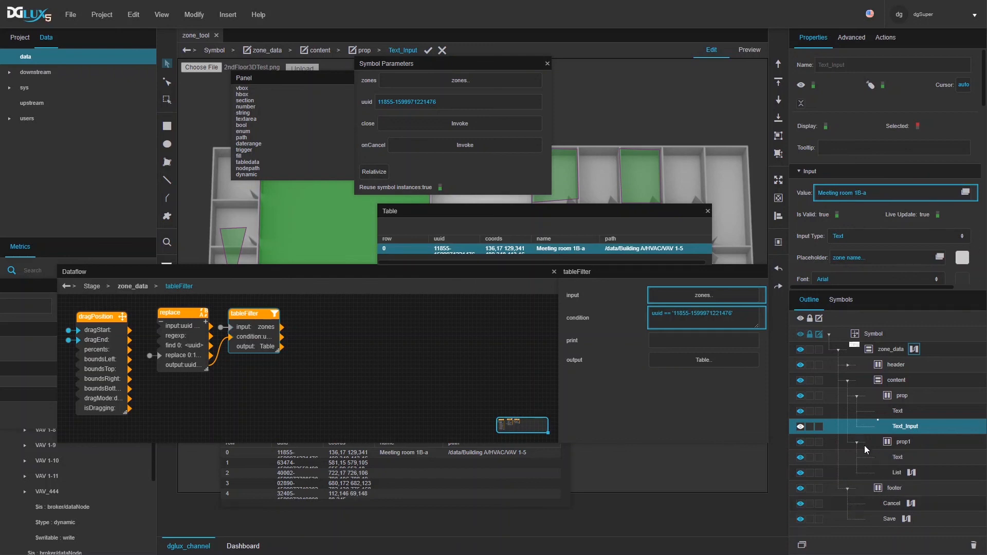
click(889, 470)
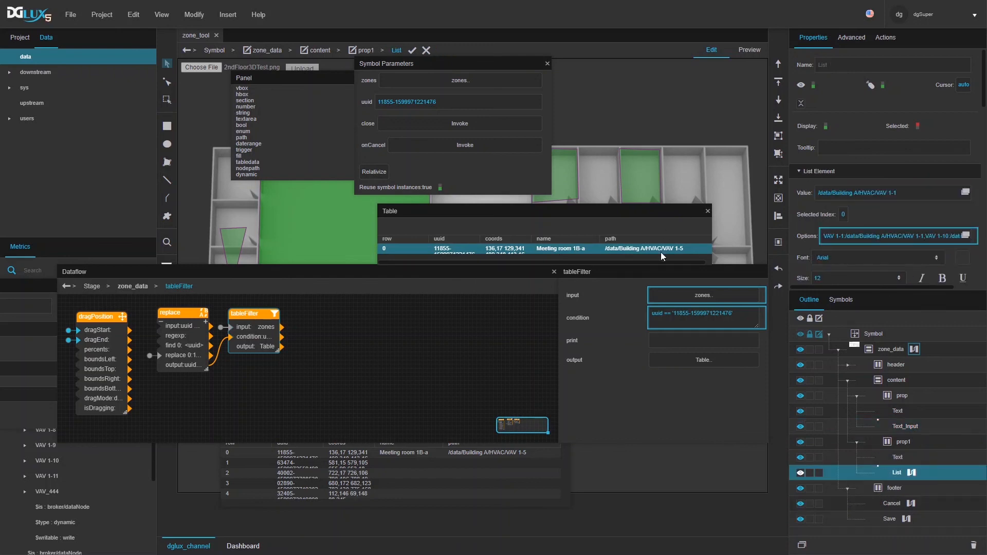
drag(637, 250, 837, 196)
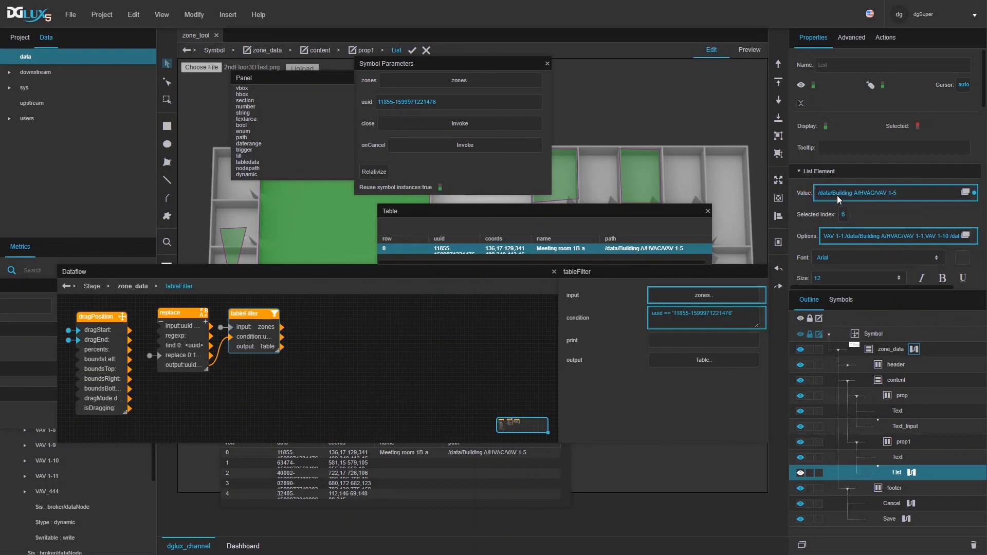
click(414, 50)
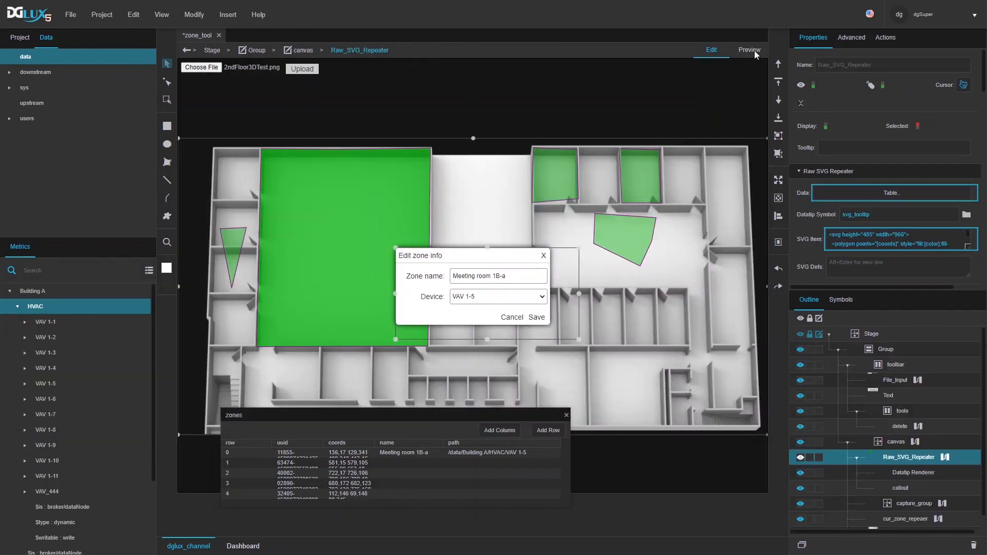
- Preview the tool, reopen the large zone's callout to check its Zone name and Device, and cancel it
click(754, 52)
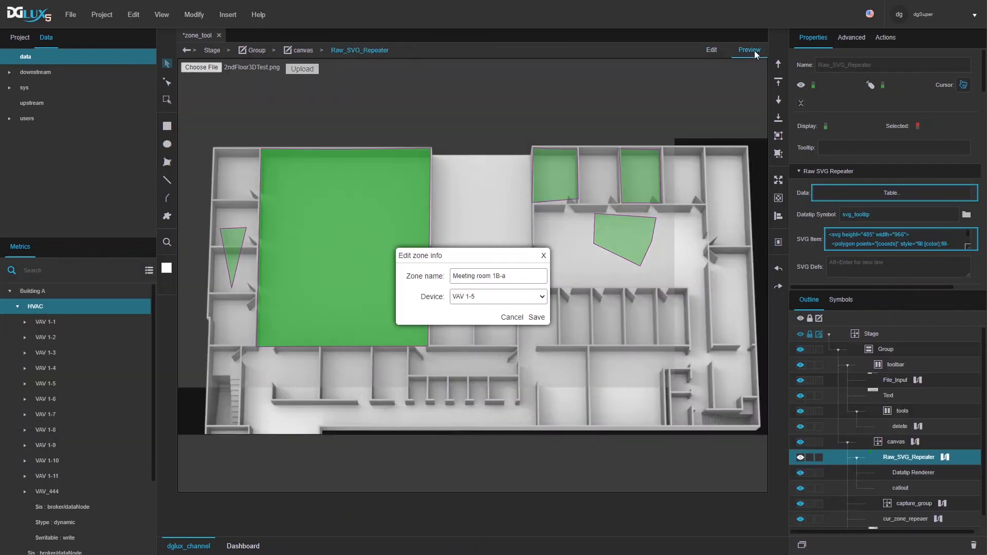
click(512, 318)
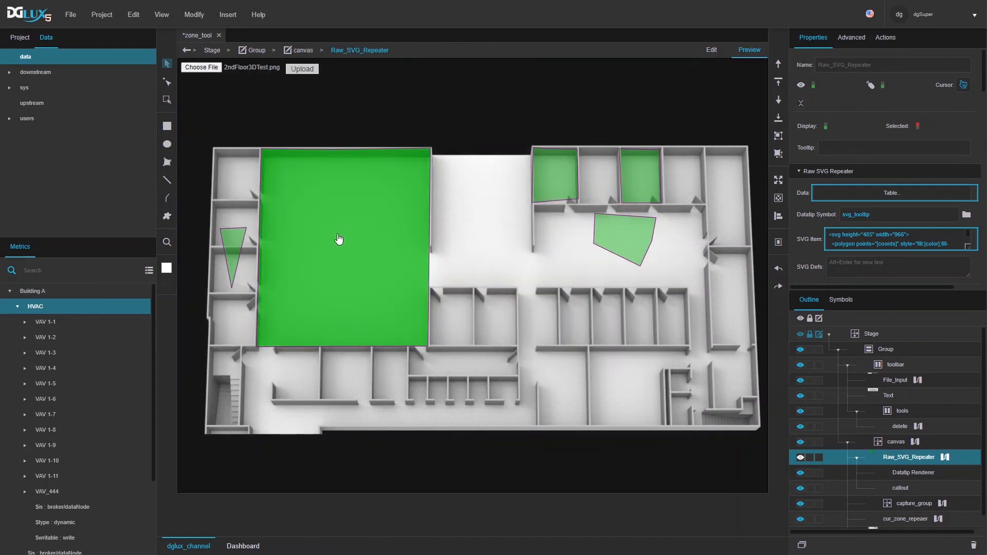
click(336, 234)
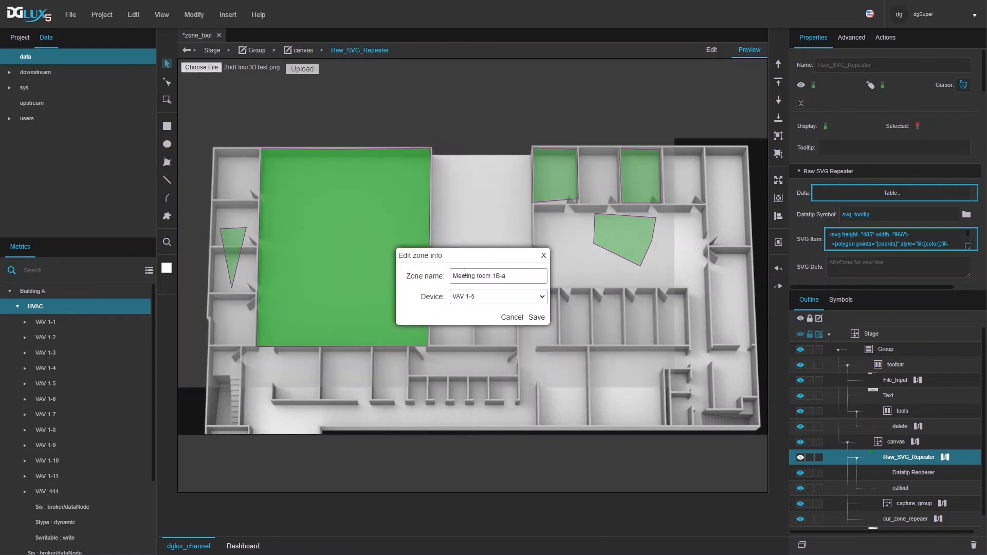
click(512, 318)
- Enter the office's zone name for the small zone just east of the central hall, set its Device to VAV 1-6, and save
click(559, 180)
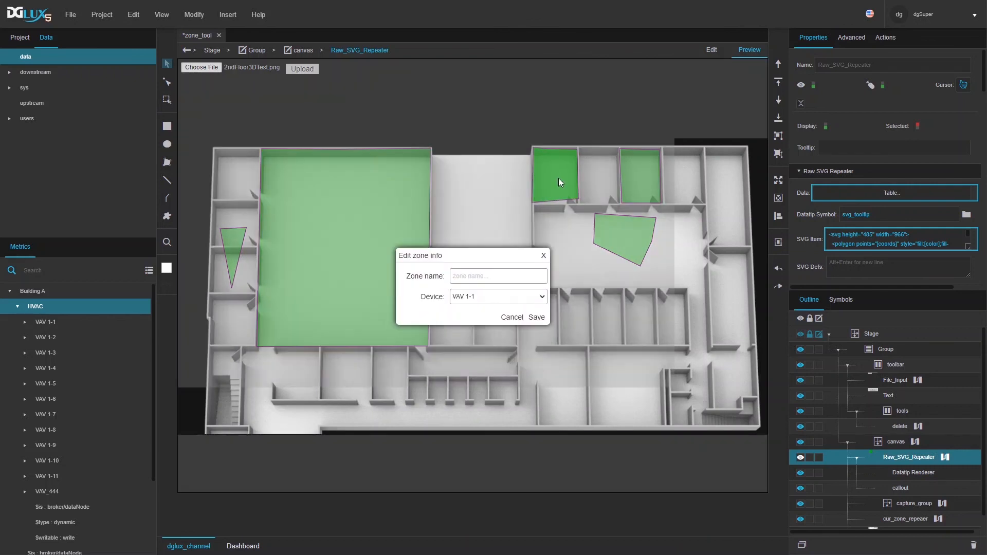
click(483, 279)
text(Bob's office)
click(470, 297)
click(491, 437)
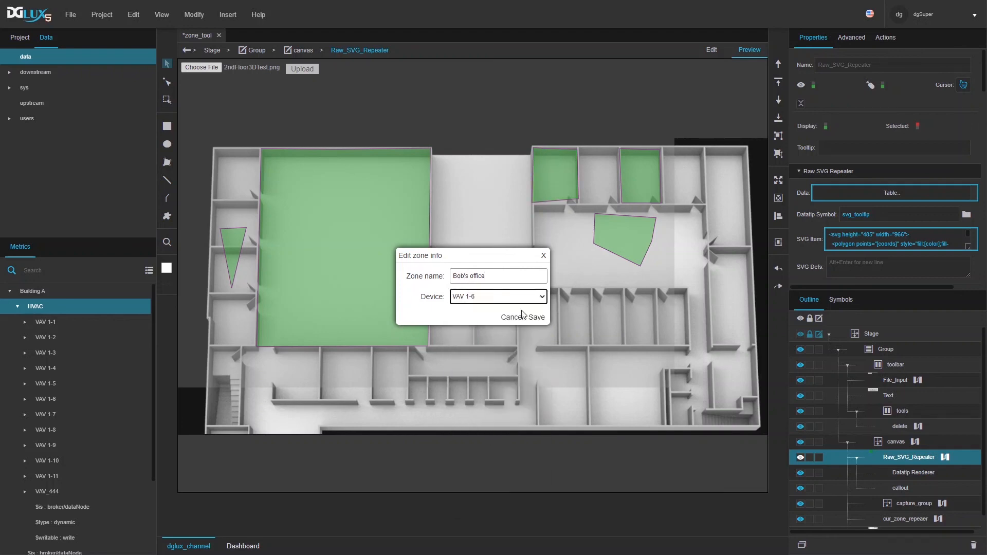
click(536, 317)
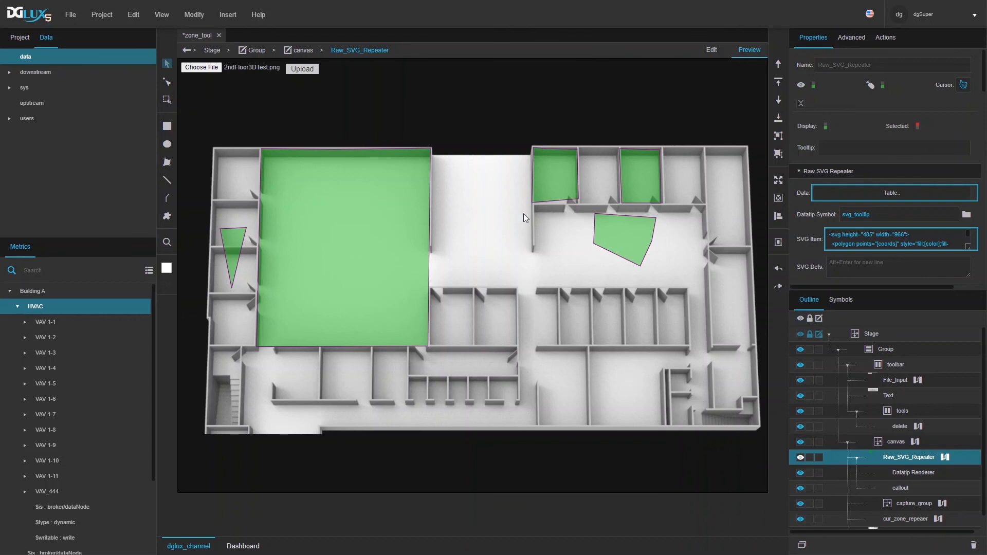
- Check the saved name and device in the callouts of the large zone and the small office zone, closing each
click(368, 216)
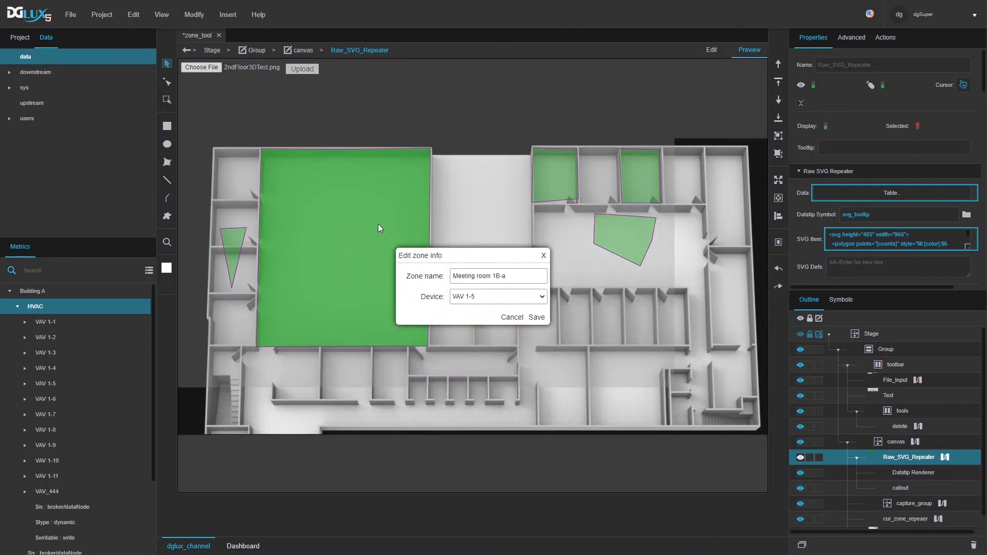
click(543, 256)
click(544, 185)
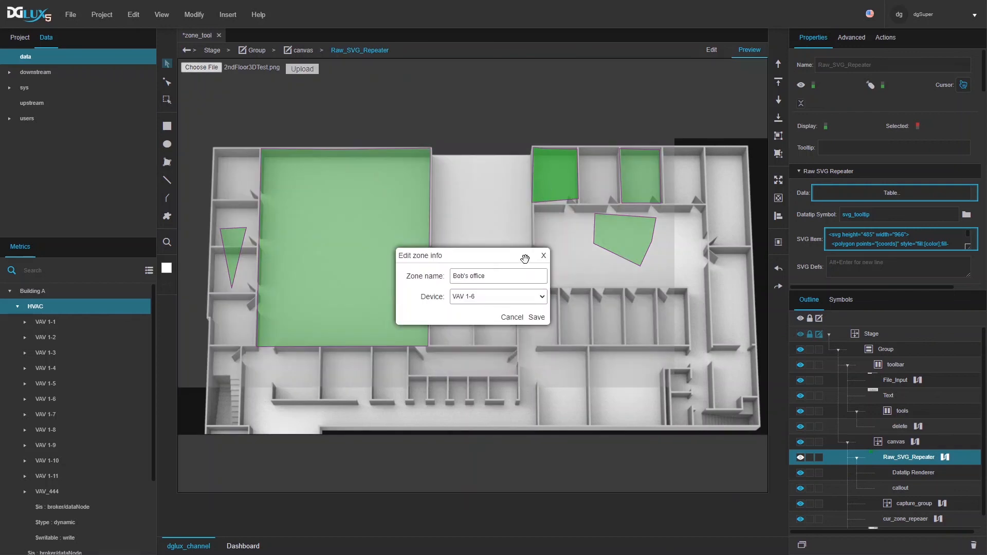
click(543, 256)
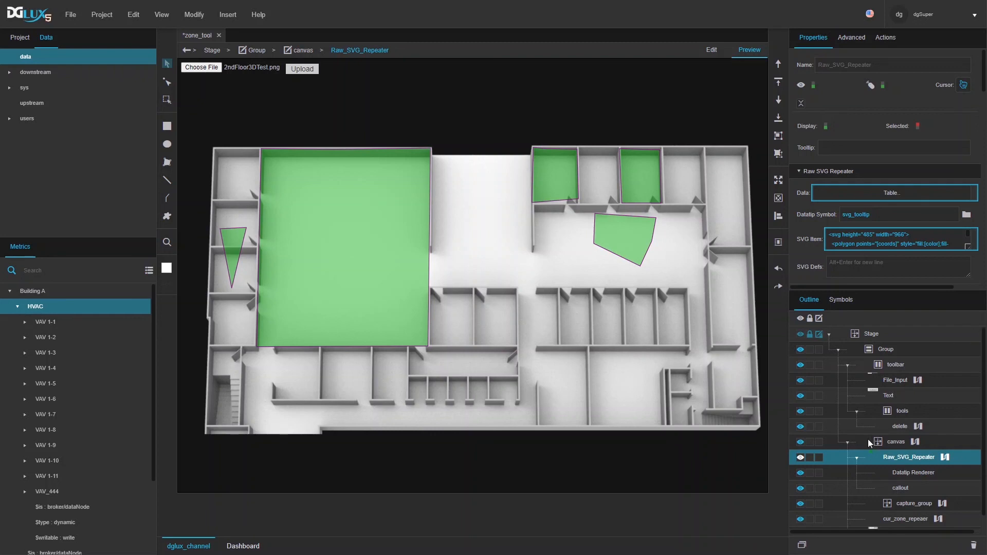
- Pin the data property of the canvas dataflow's zones table to a floating properties window, open the table, and close the dataflow
click(856, 458)
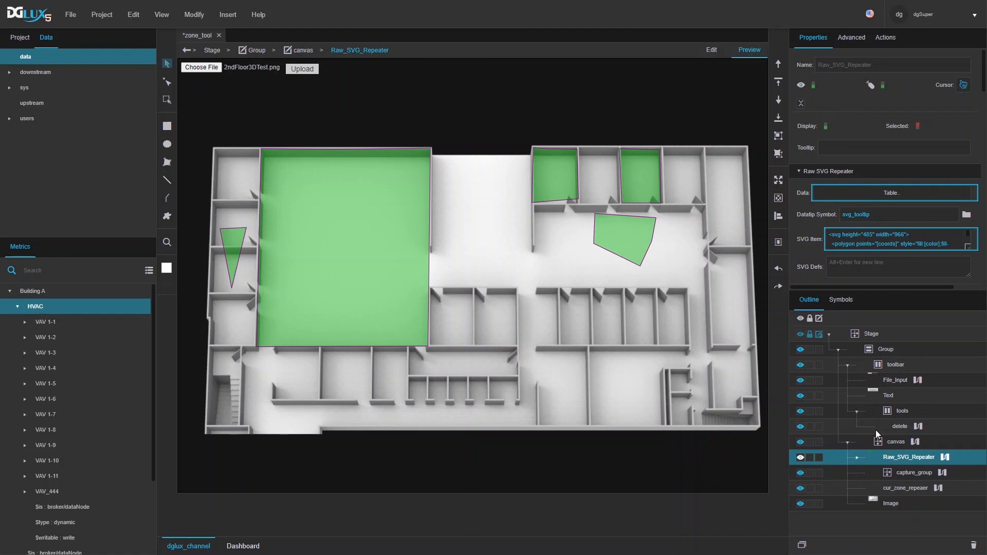
click(847, 365)
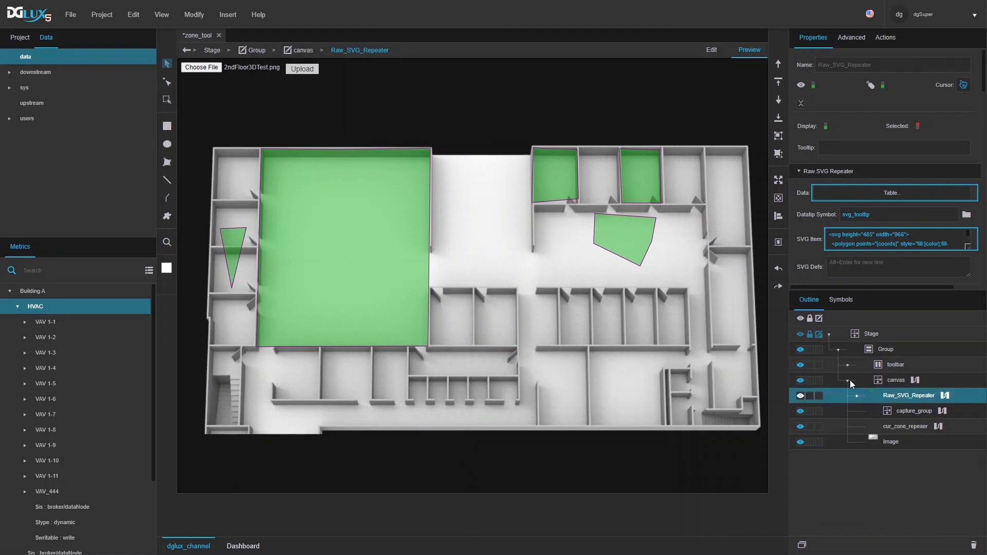
click(848, 381)
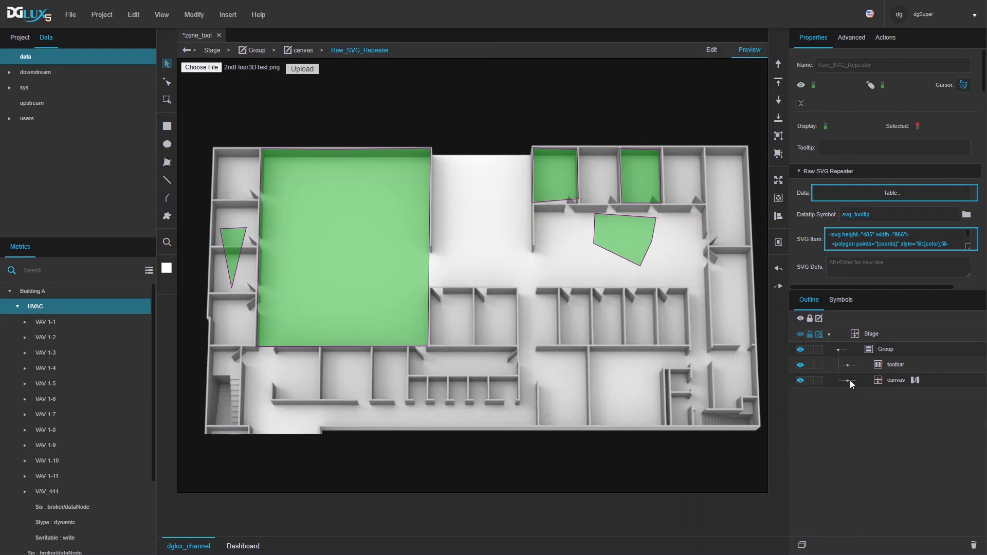
click(848, 381)
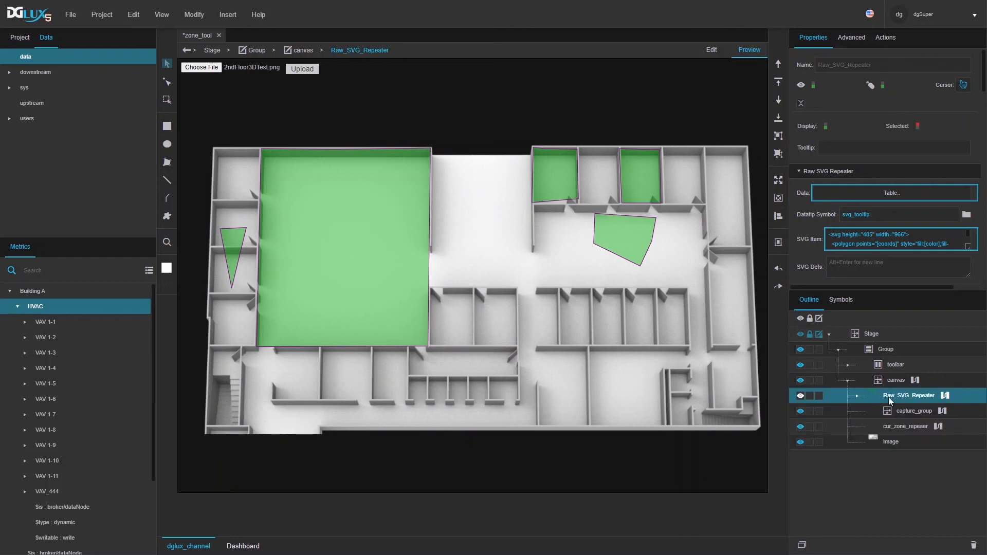
click(915, 380)
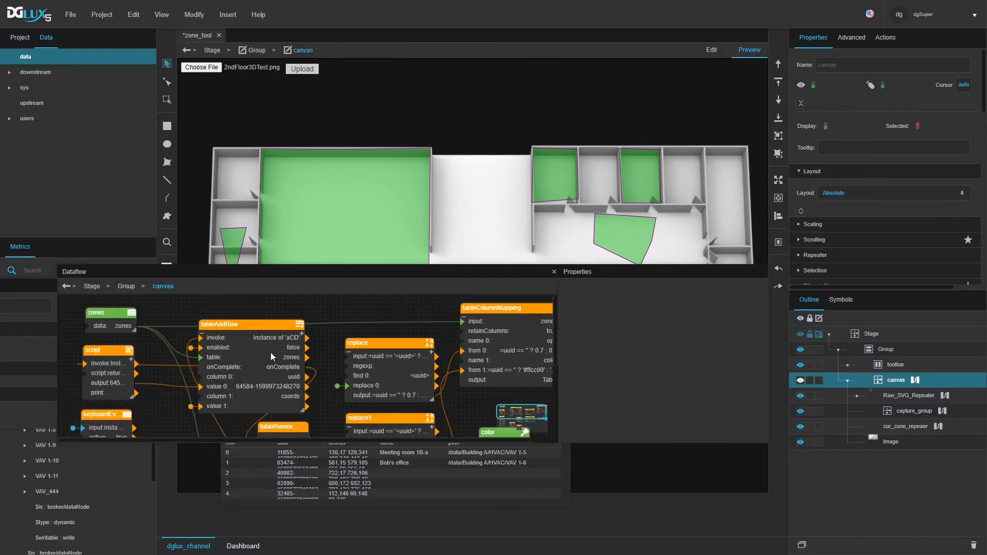
click(100, 317)
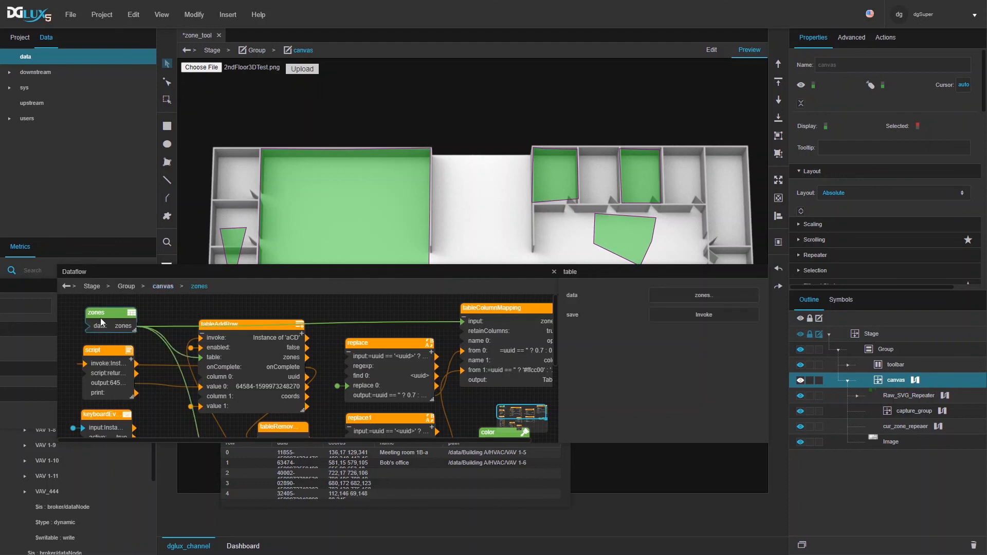
click(727, 294)
click(708, 210)
click(763, 295)
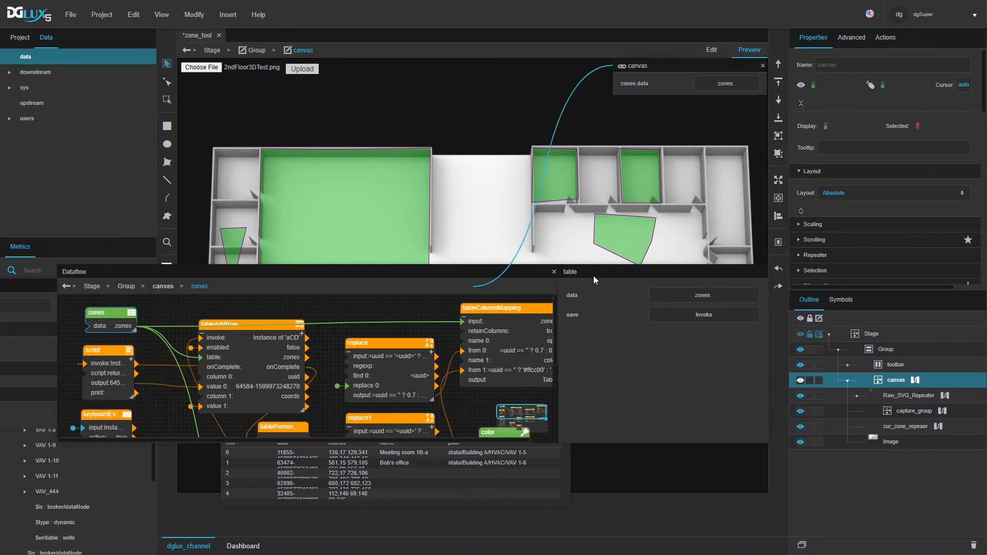
click(554, 271)
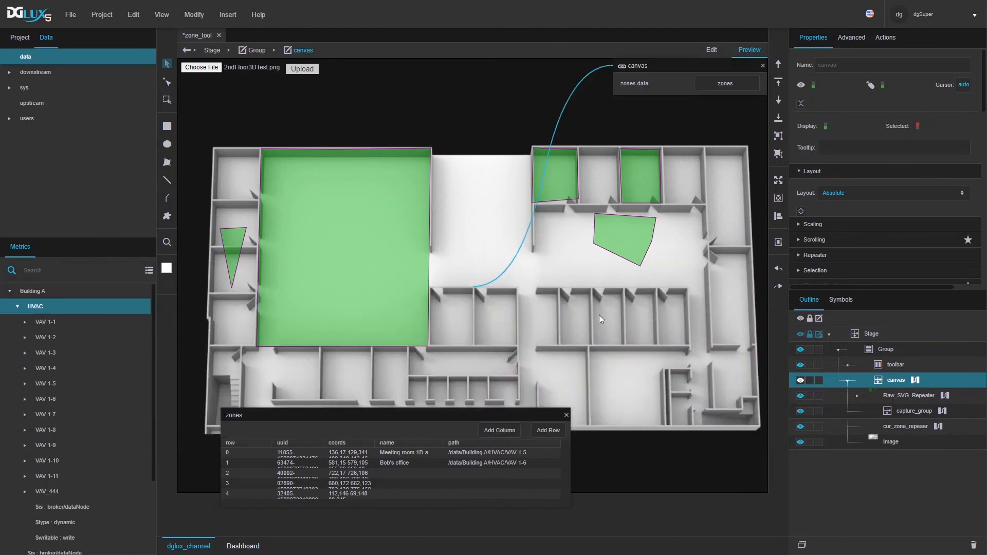
- Draw a triangular zone across the row of small offices southeast of the central hall and close the zones table
click(709, 308)
click(589, 343)
double_click(593, 282)
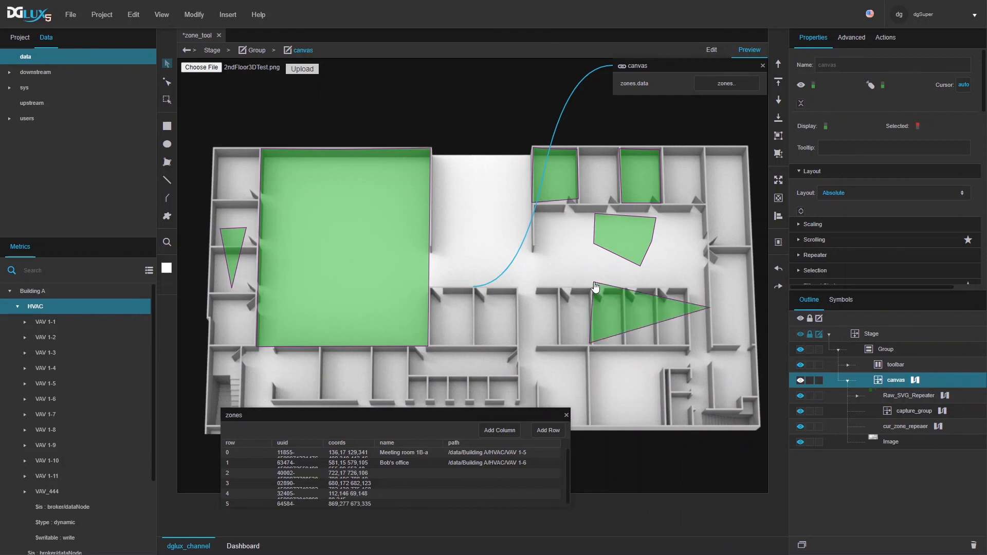
click(567, 416)
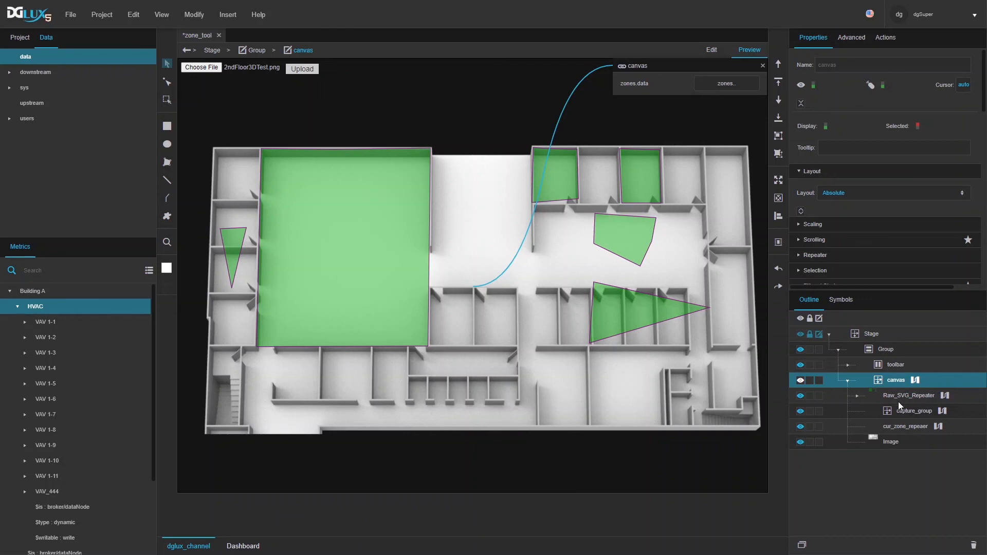
- Pin the floor-plan Image's URL and the canvas's Content Width and Content Height as floating properties
click(890, 443)
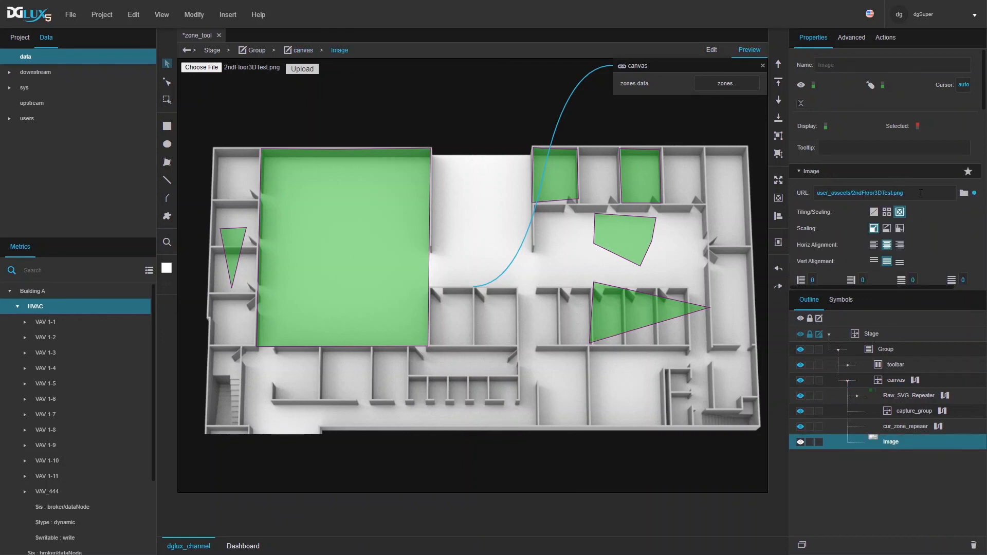
drag(975, 197, 722, 108)
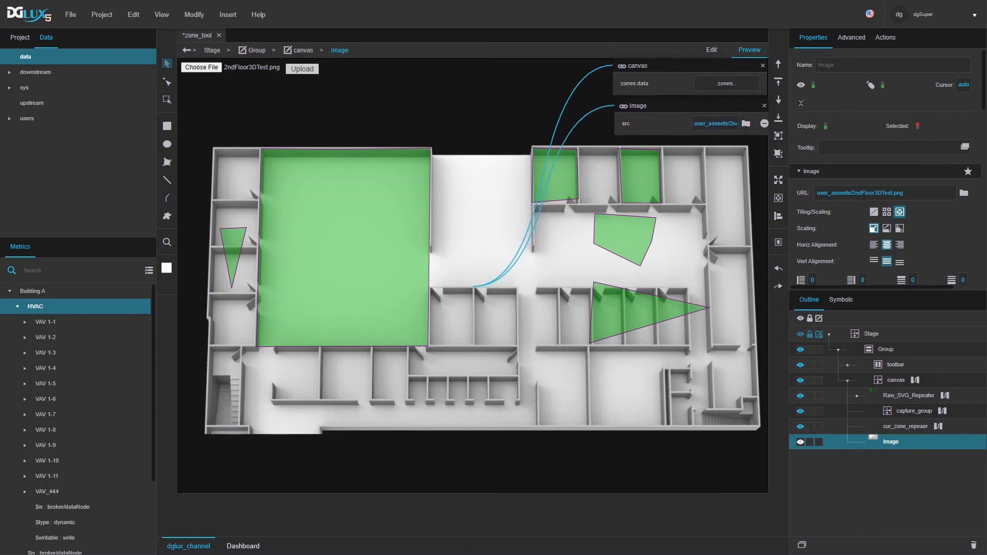
click(893, 382)
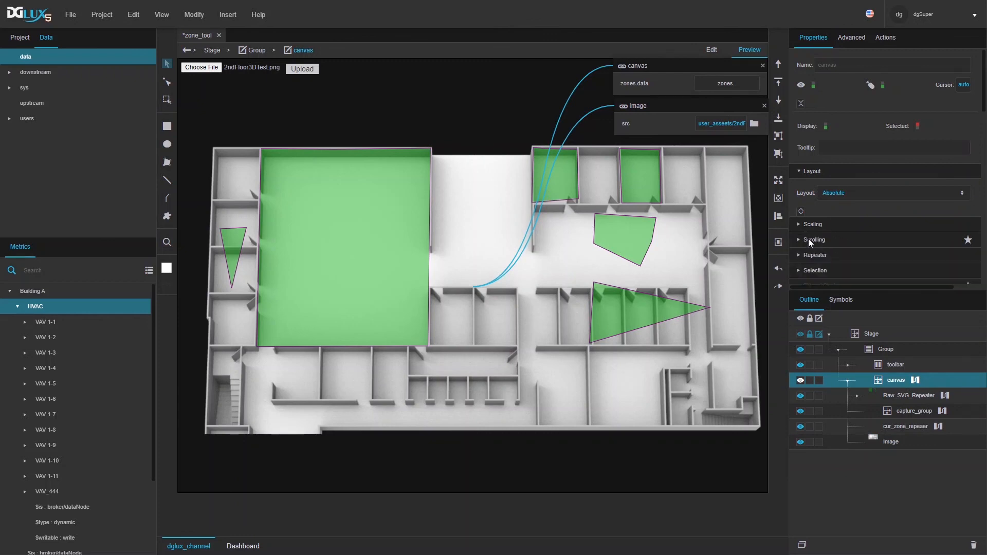
click(799, 225)
scroll(819, 225, down, 2)
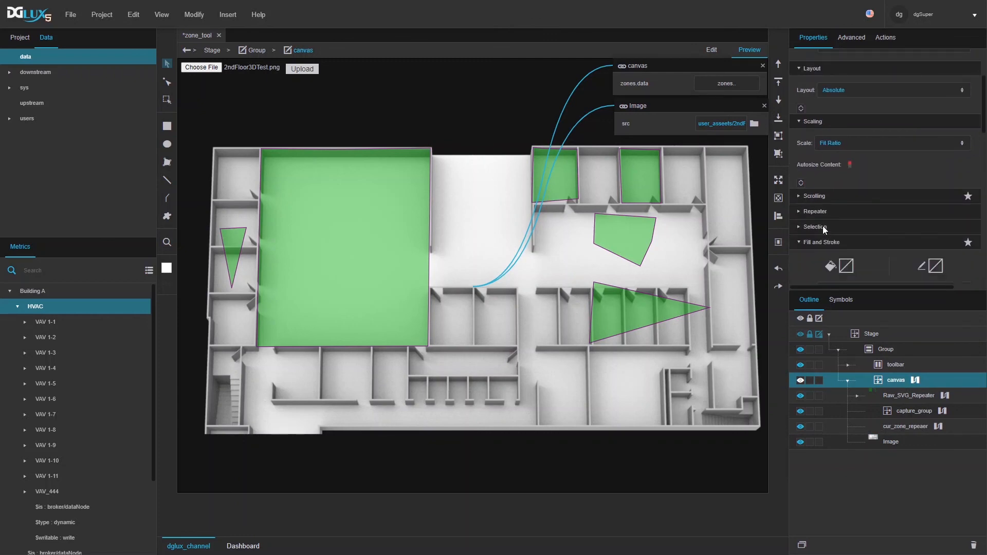
click(801, 183)
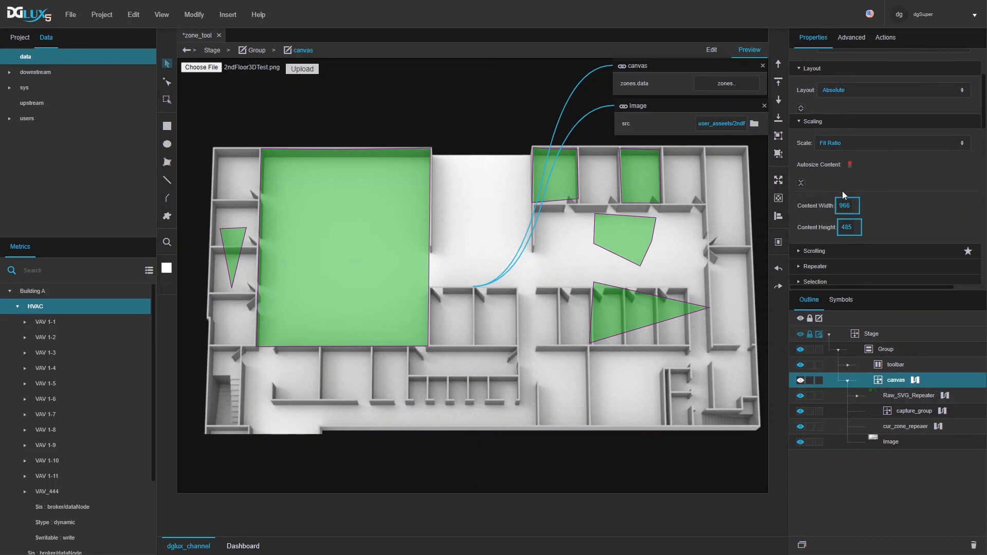
double_click(856, 206)
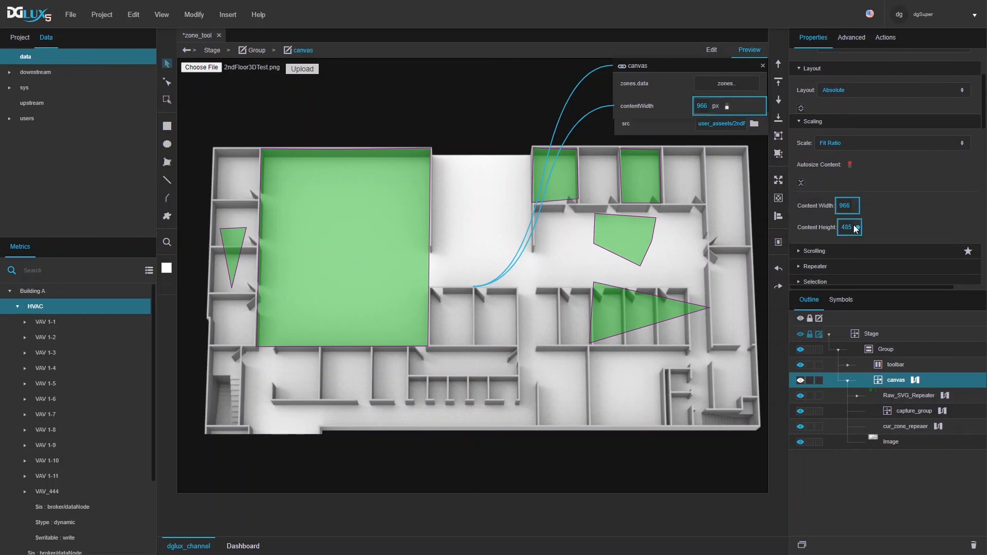
double_click(857, 227)
drag(677, 67, 516, 64)
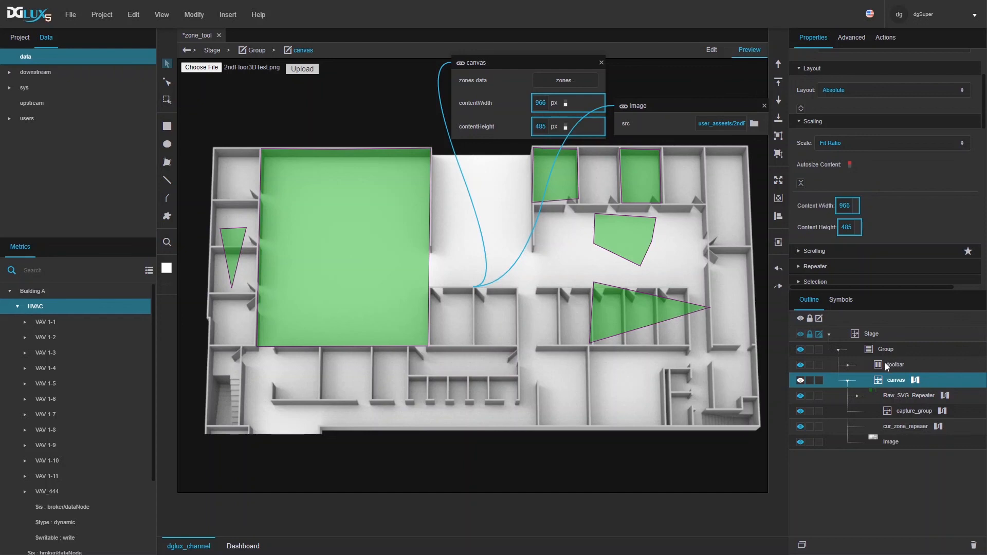
- Duplicate the delete button in the toolbar's tools group and rename the copy save
click(849, 363)
click(906, 369)
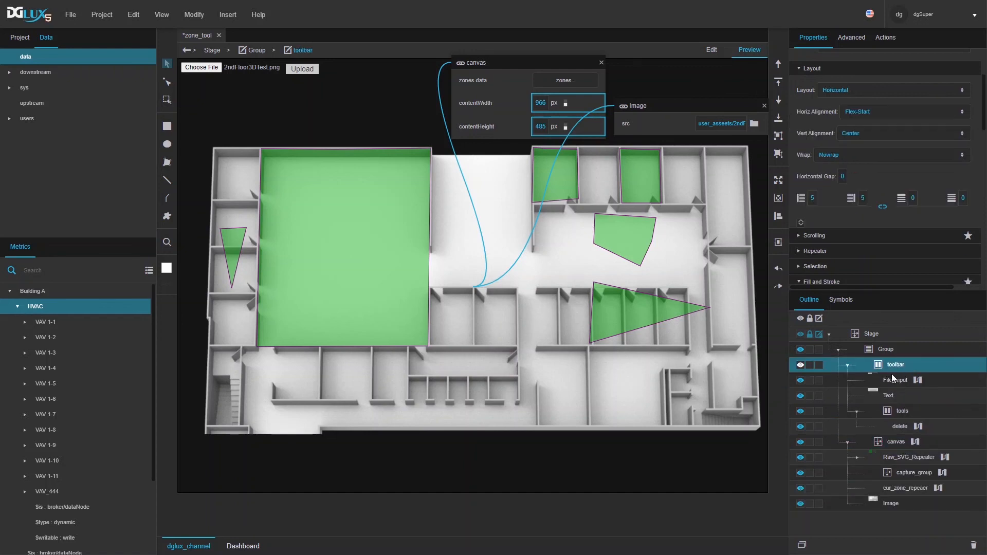
click(891, 412)
right_click(891, 412)
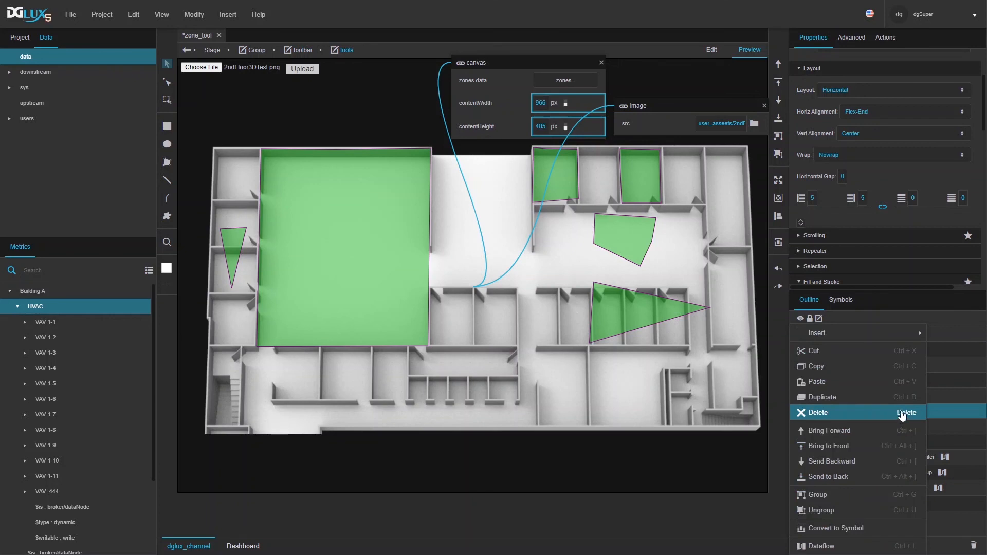
mouse_move(863, 341)
click(930, 415)
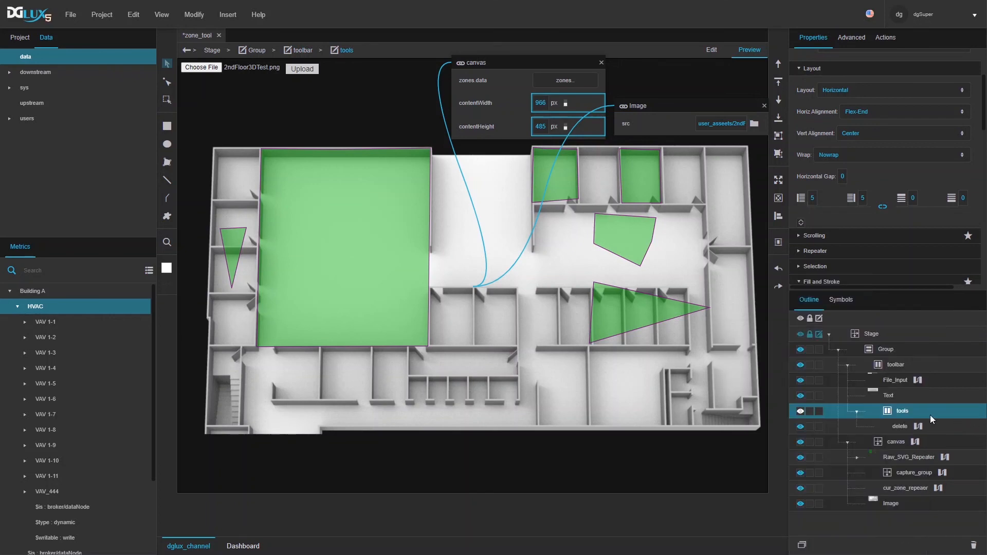
click(893, 427)
key(ctrl+d)
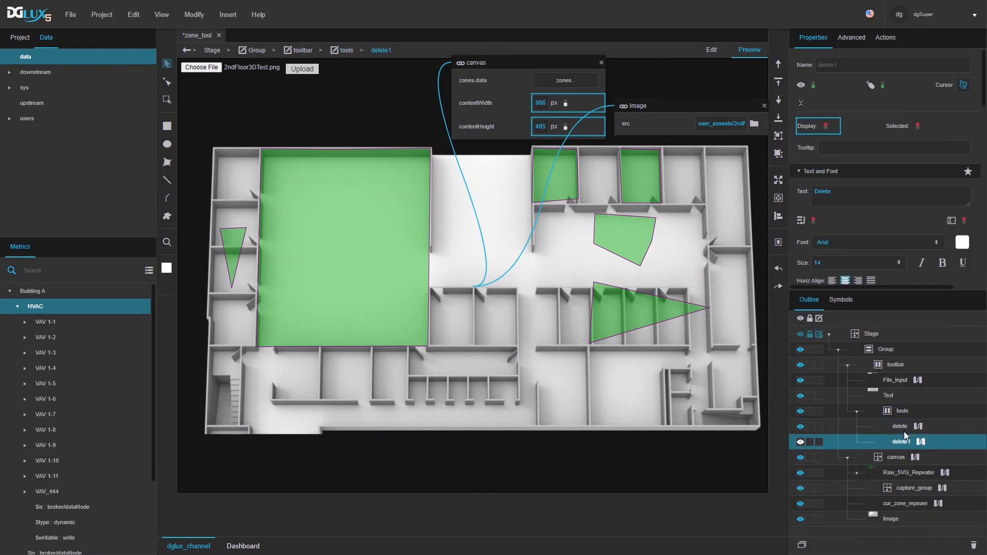
double_click(900, 439)
text(save)
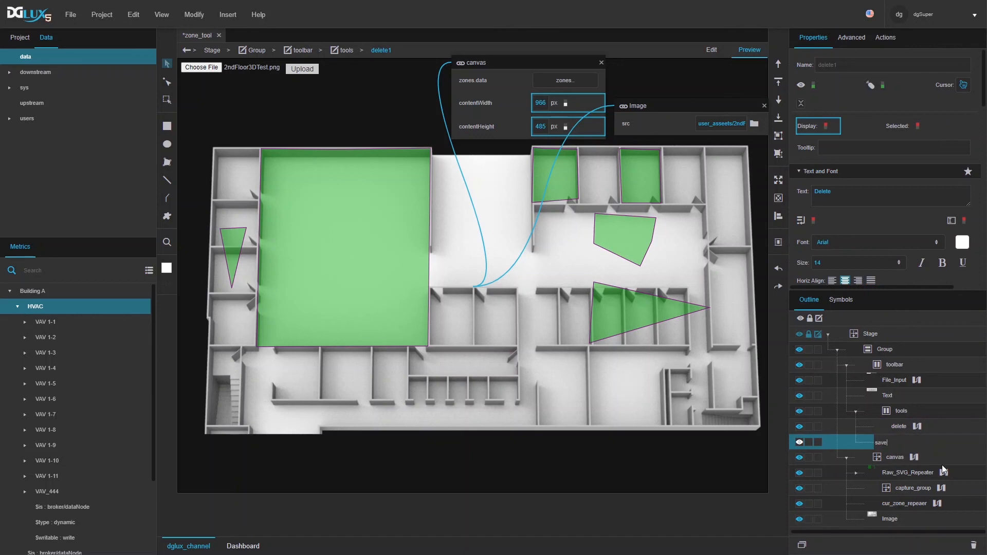
key(Return)
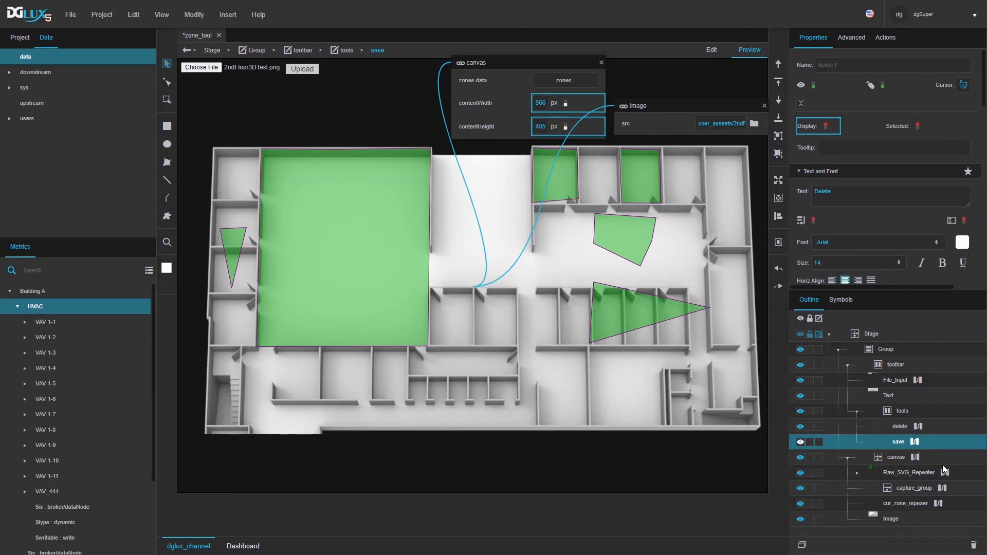
- Set the save button's text to "Save config" and its fill to green #33cc33
click(844, 198)
text(Save config)
scroll(942, 232, down, 4)
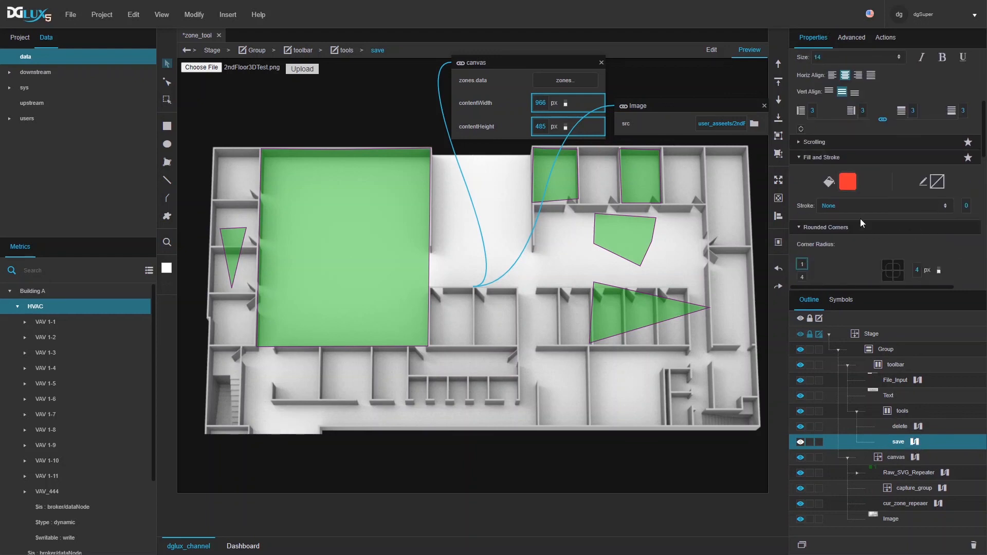
click(847, 184)
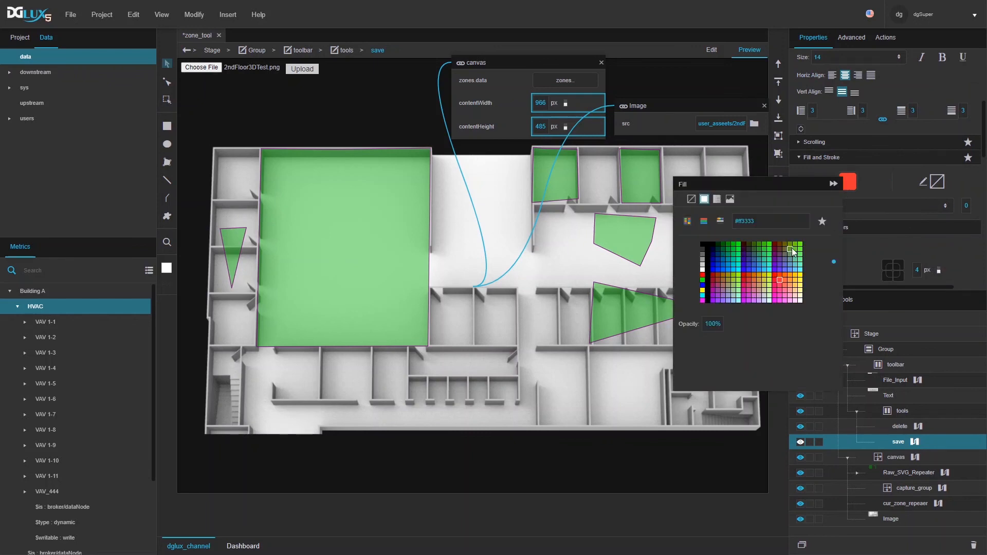
click(764, 250)
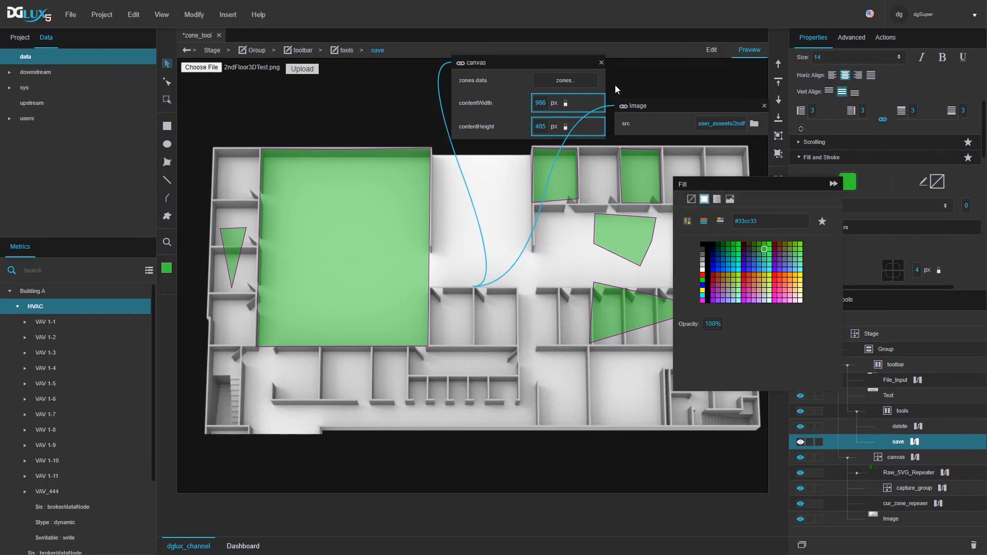
drag(538, 67, 498, 86)
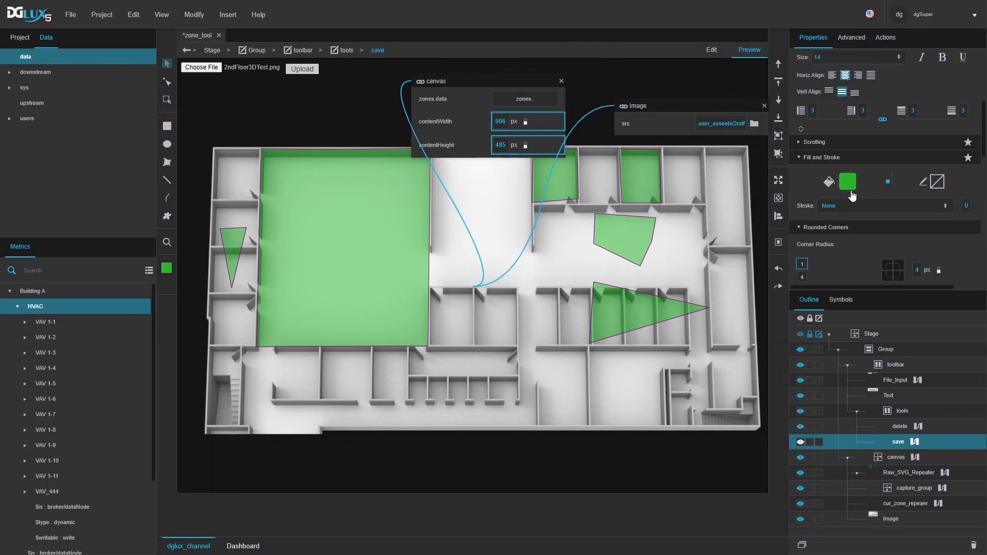
- Clear the binding on the save button's Display property and set its fill to dark green #006600
scroll(850, 183, up, 5)
click(836, 128)
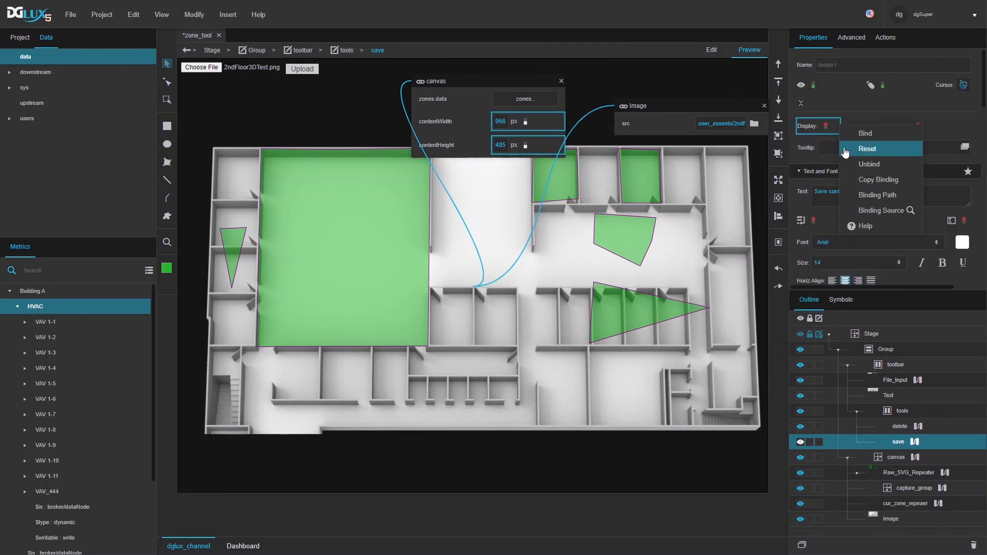
click(856, 164)
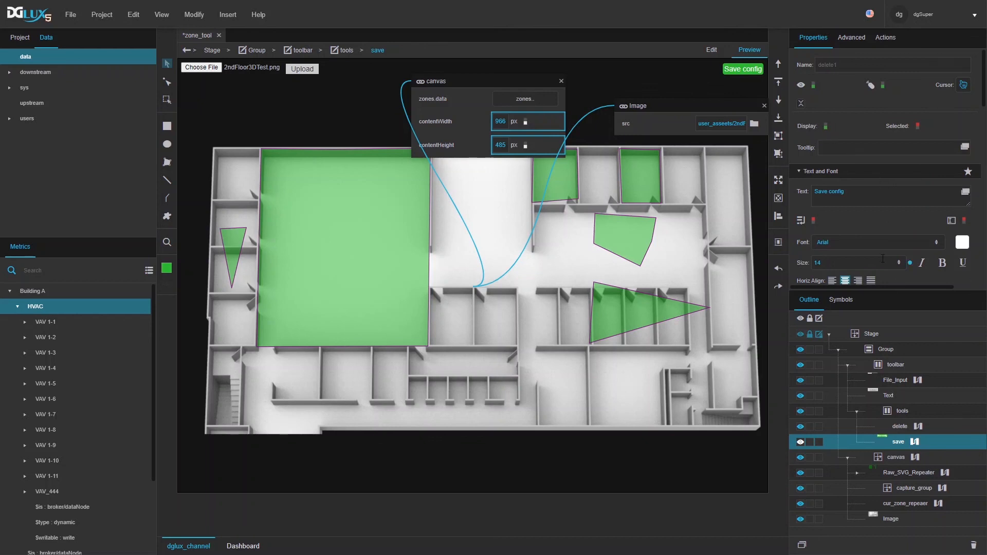
scroll(861, 226, down, 5)
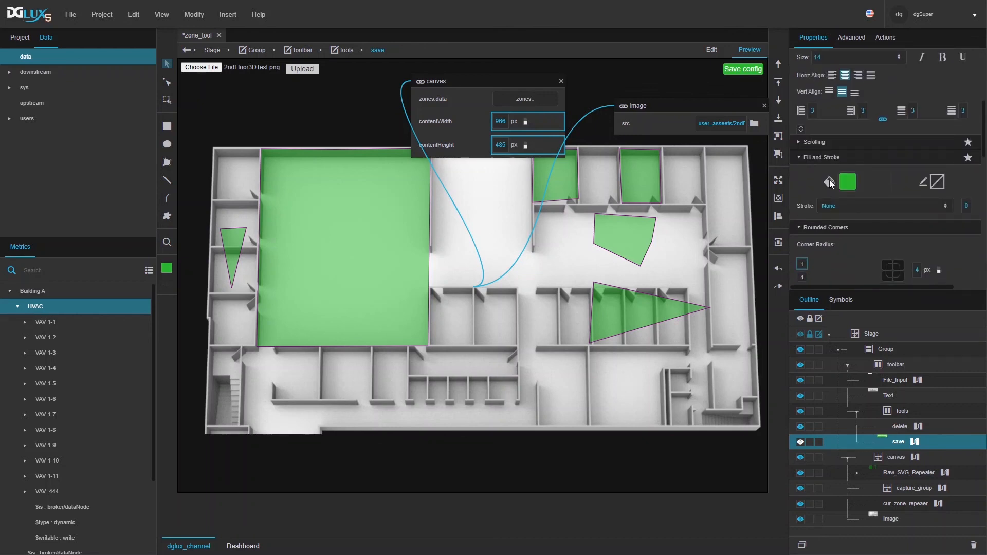
click(829, 182)
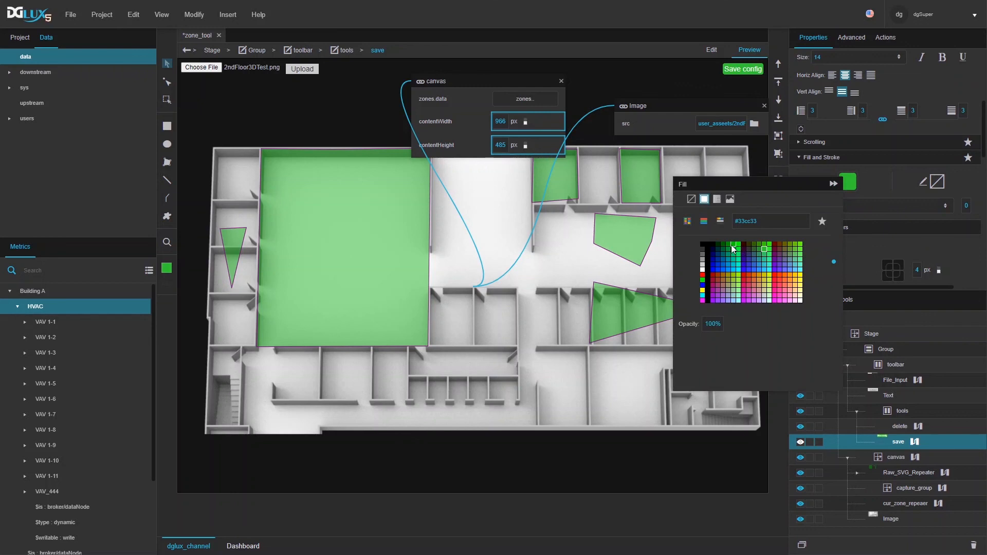
click(724, 247)
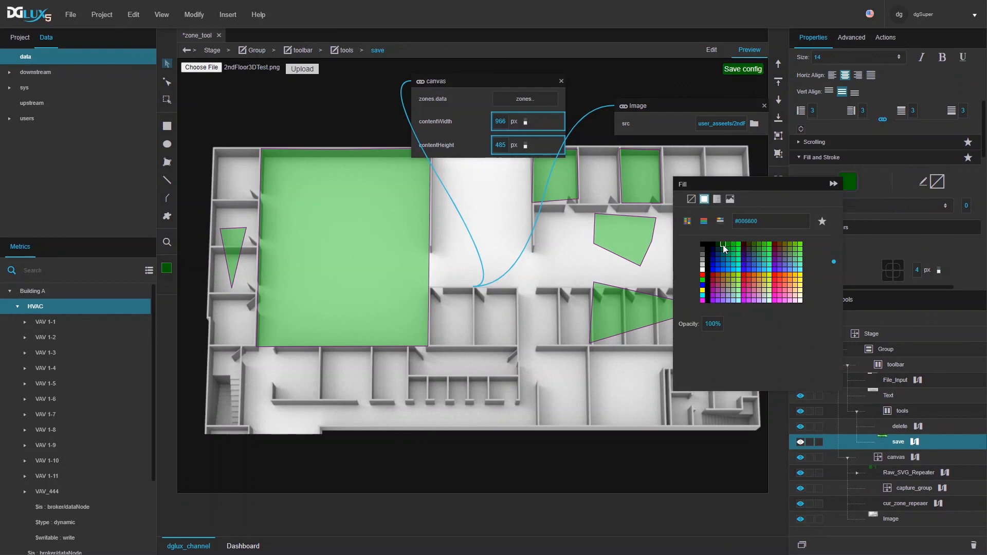
- Delete the copied tableRemoveRows, replace and changeState blocks from the save button's dataflow
double_click(889, 440)
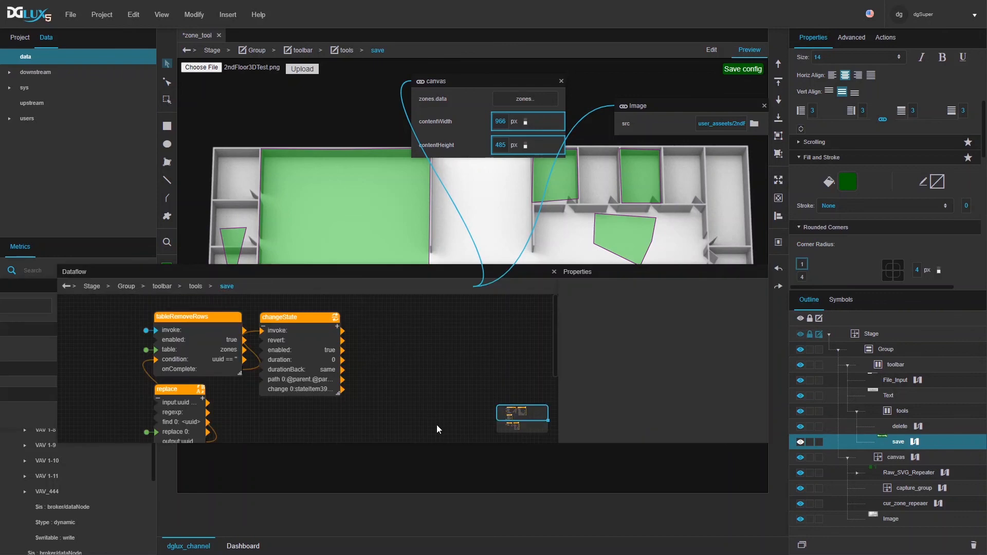
drag(439, 441, 437, 493)
scroll(422, 446, down, 1)
scroll(421, 440, up, 1)
drag(396, 446, 122, 313)
key(Delete)
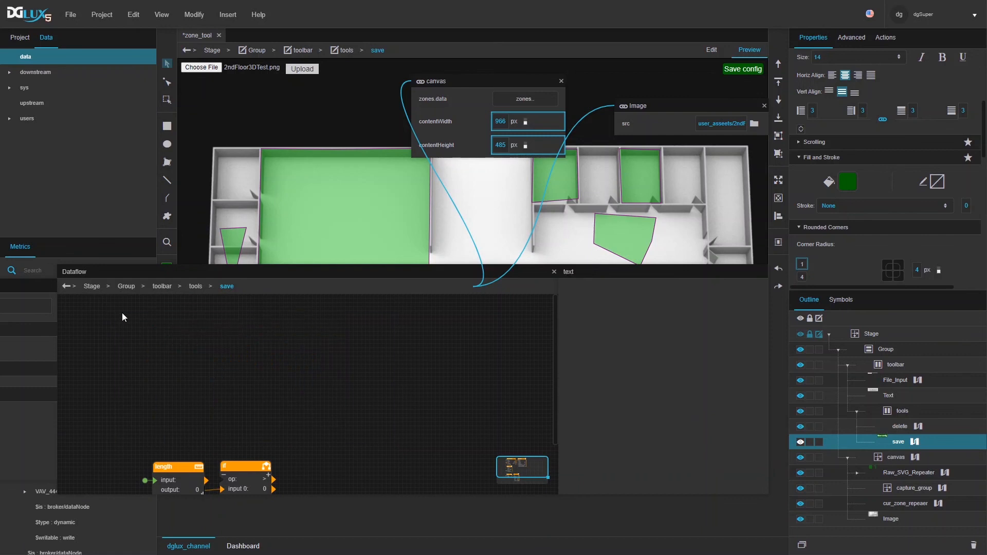
drag(164, 273, 278, 258)
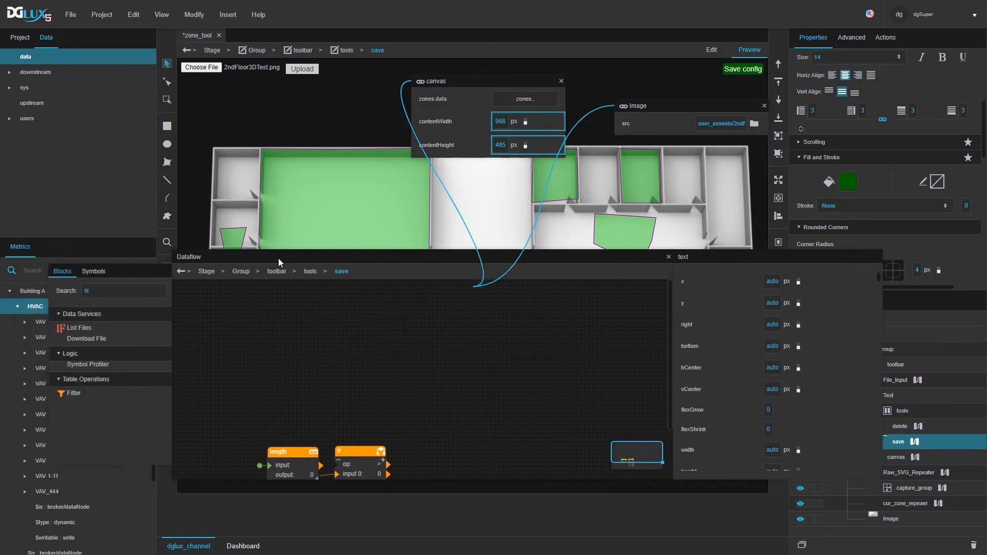
- Add a Make Object block to the save button's dataflow
double_click(103, 290)
text(ma)
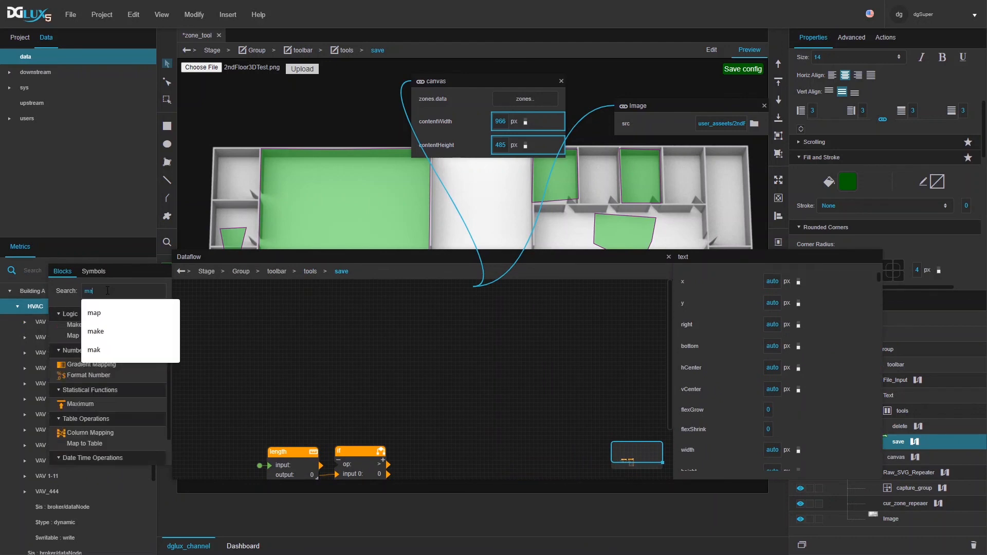
text(ke)
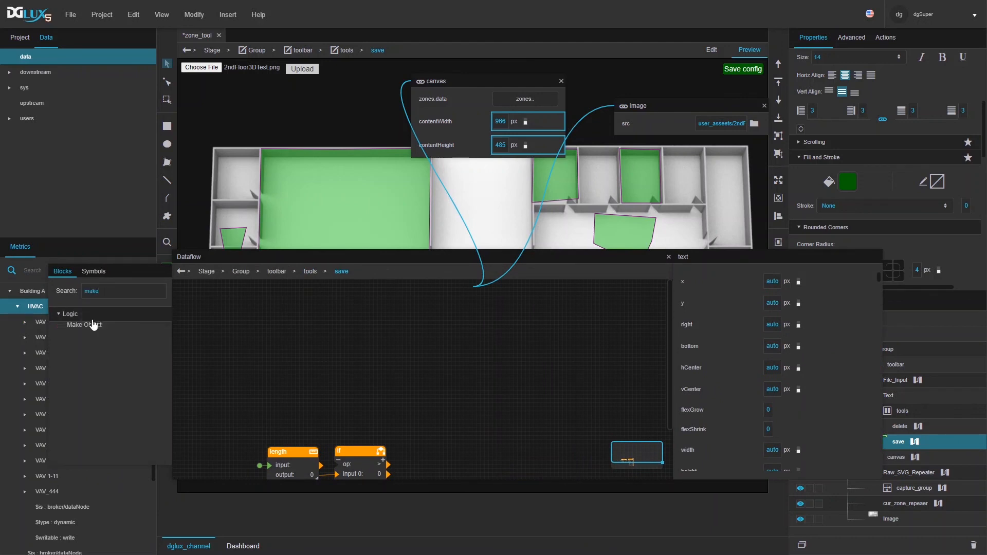
drag(94, 326, 225, 301)
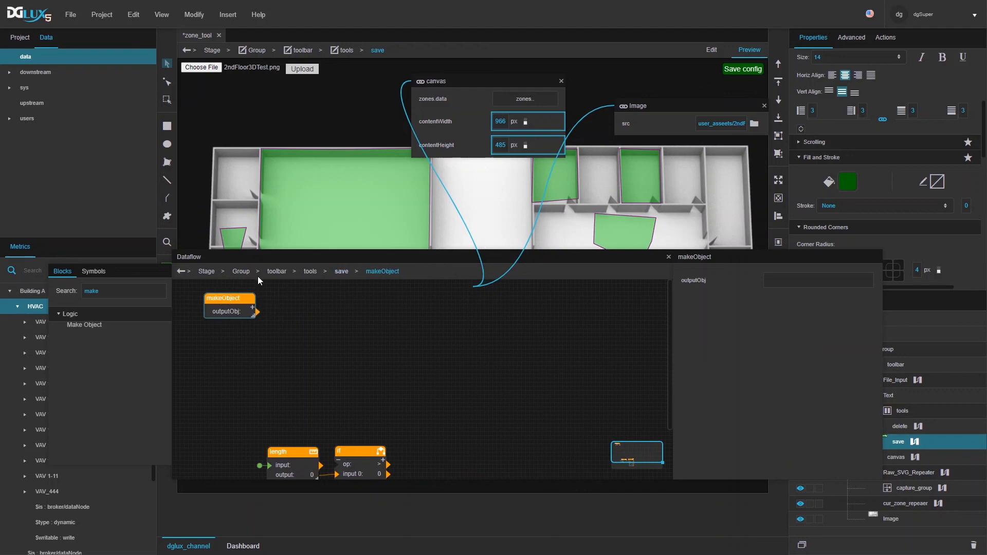
- Add a tabledata parameter named geometry to the makeObject block
click(252, 309)
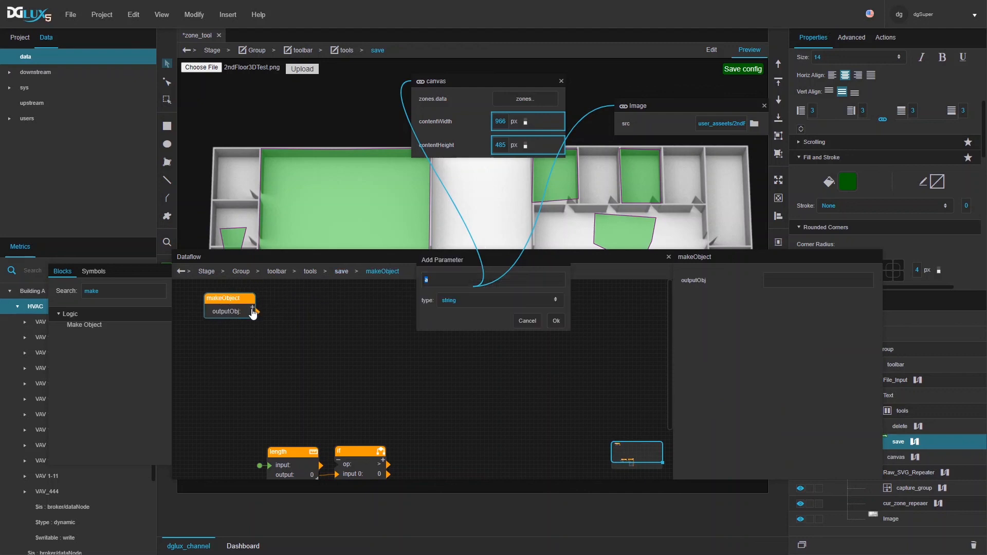
click(503, 301)
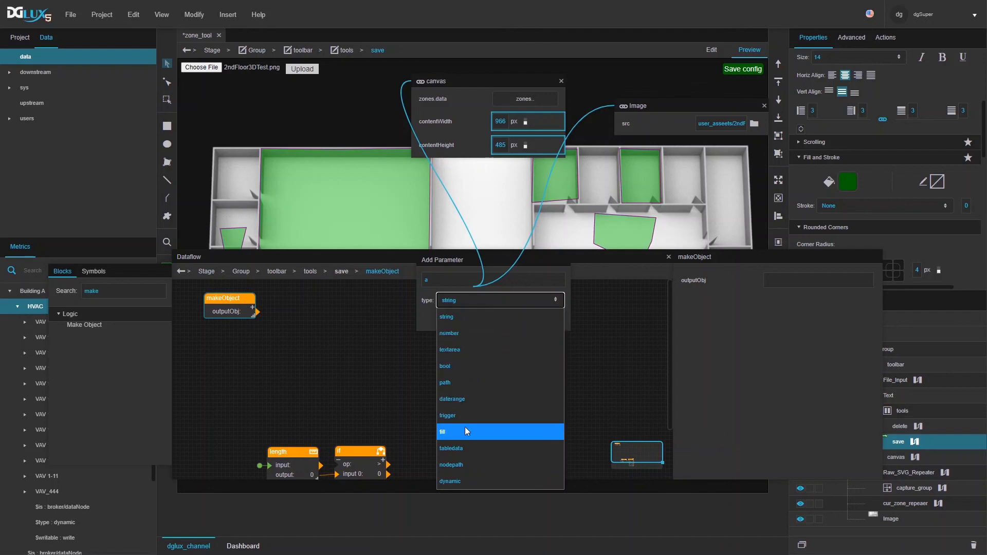
click(469, 446)
click(440, 285)
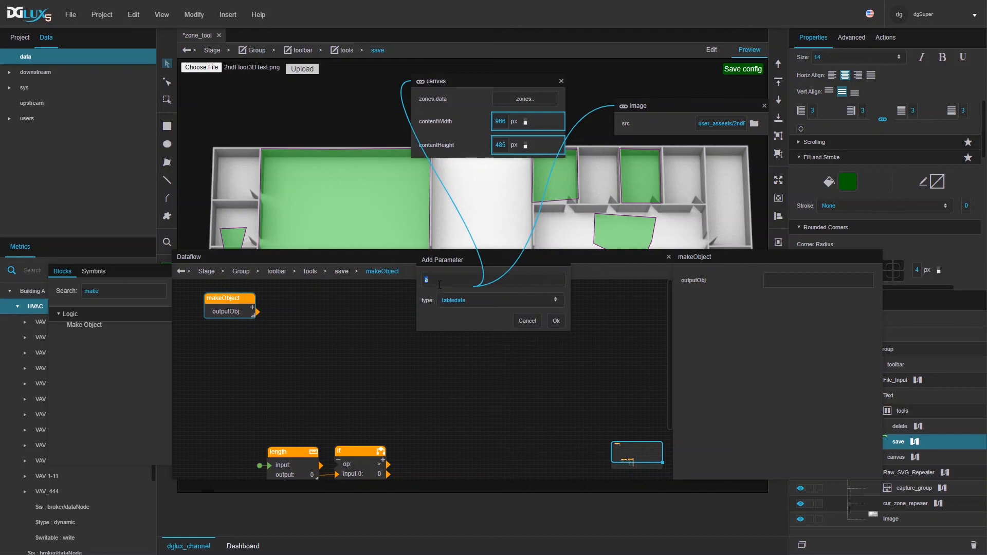
text(geometry)
click(557, 321)
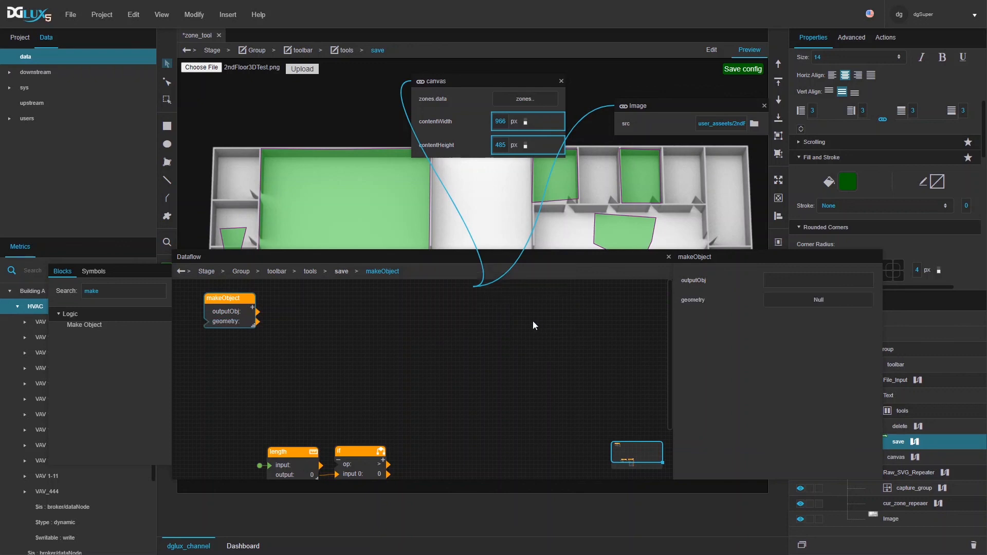
- Add a string parameter named image_path to the makeObject block
click(253, 310)
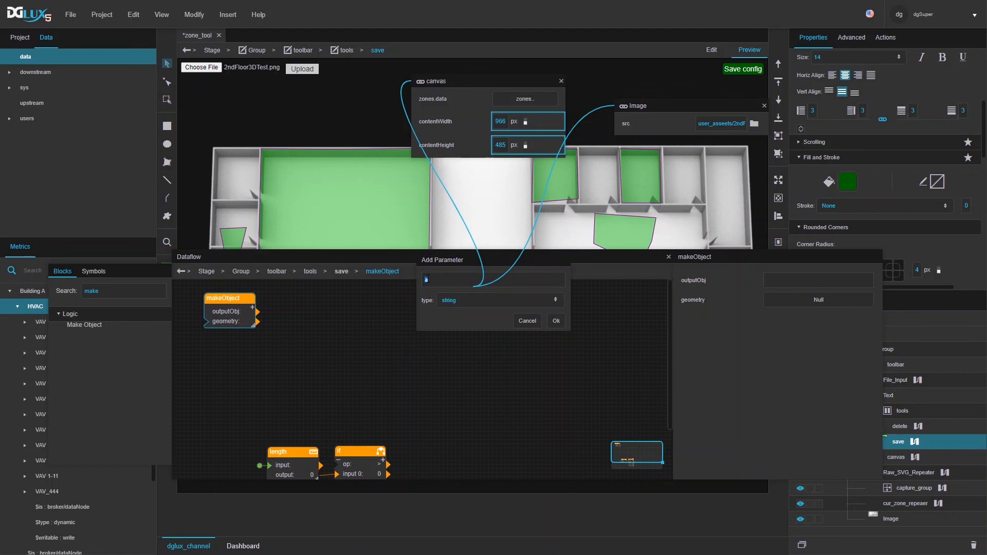
text(image_path)
click(555, 321)
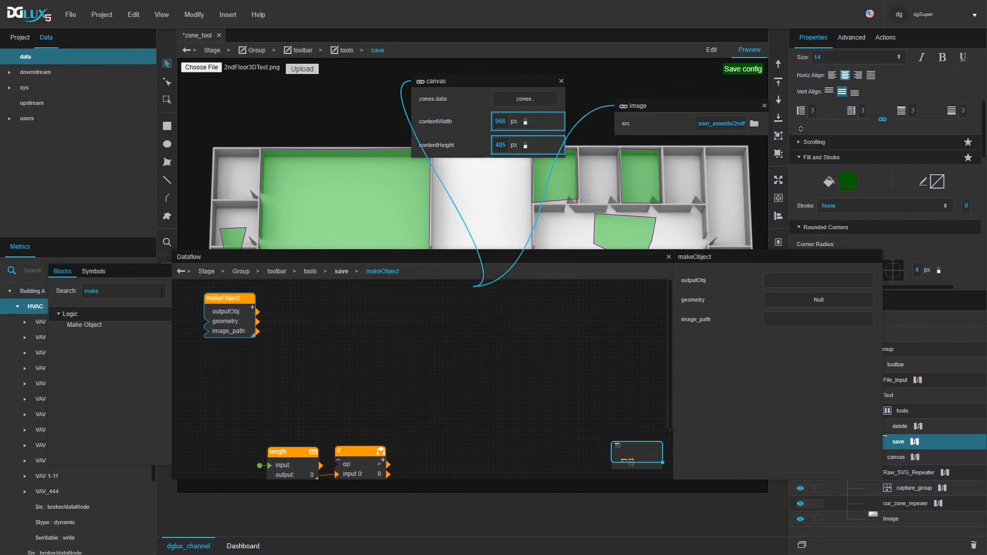
- Add a number parameter named width to the makeObject block
click(251, 307)
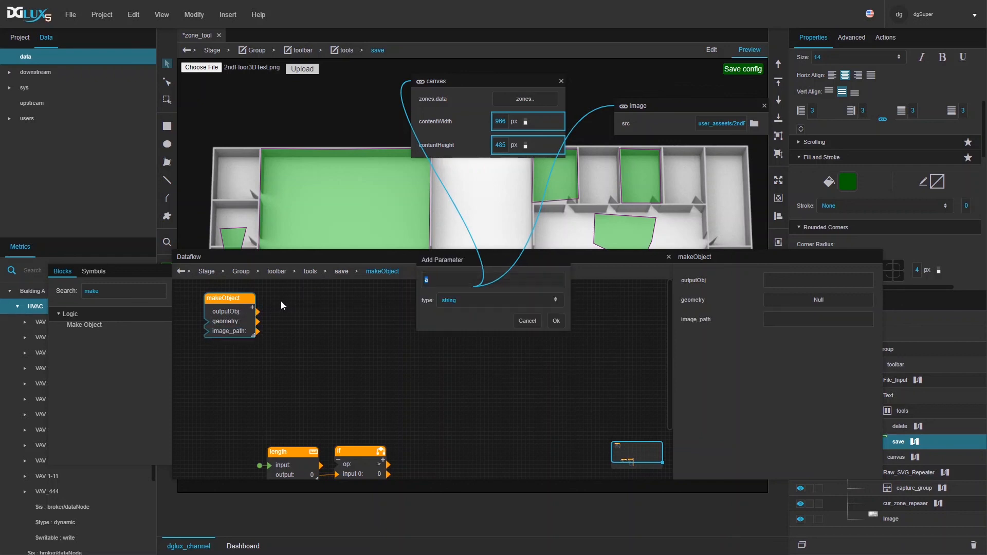
click(477, 300)
click(456, 334)
double_click(462, 277)
text(width)
click(555, 321)
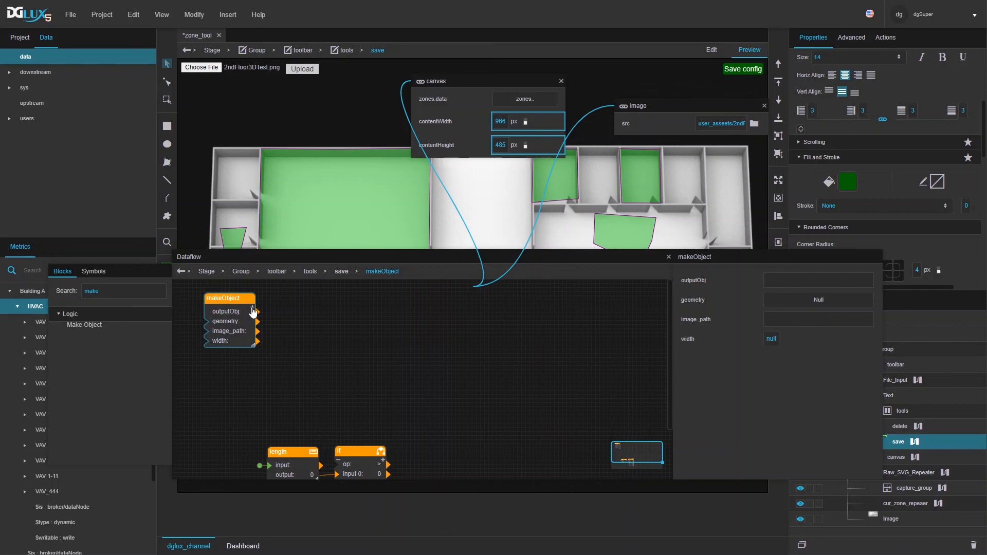
- Add a string parameter named height to the makeObject block
click(252, 309)
click(461, 301)
click(446, 288)
double_click(447, 282)
text(height)
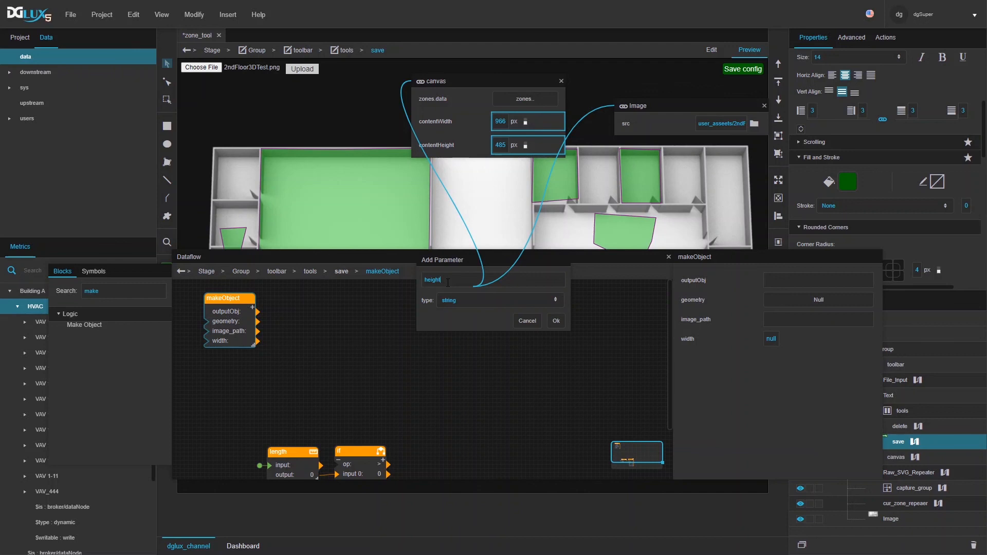
click(556, 321)
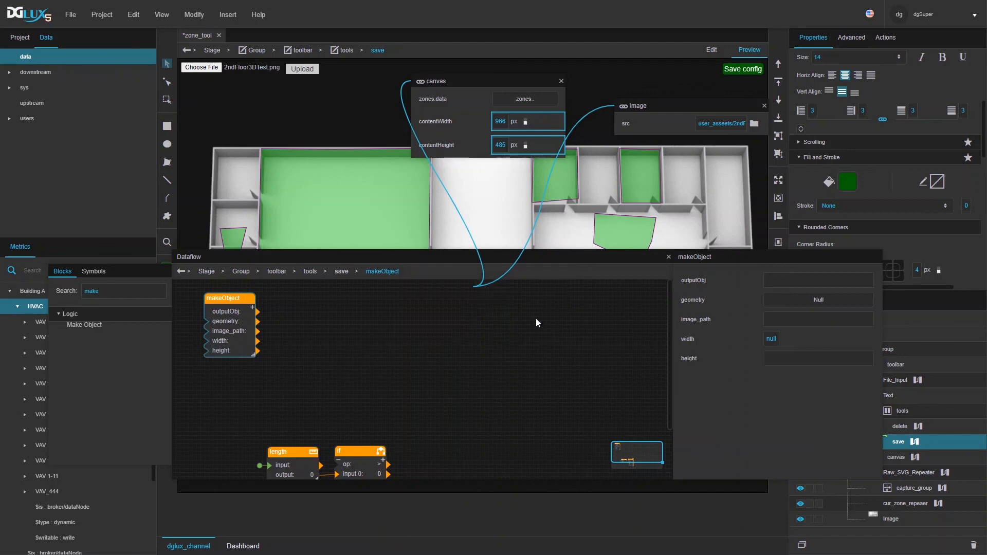
drag(560, 98, 835, 318)
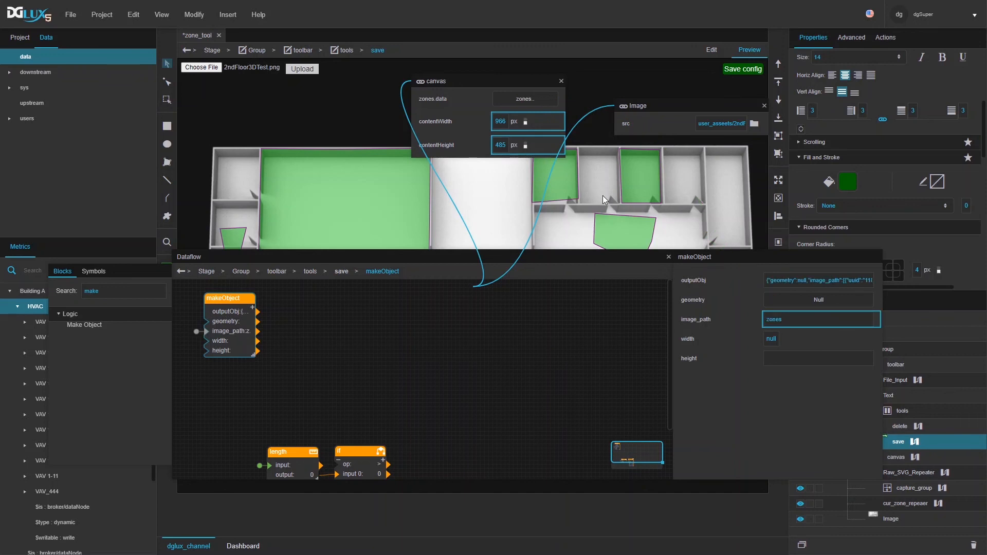
click(868, 319)
click(894, 343)
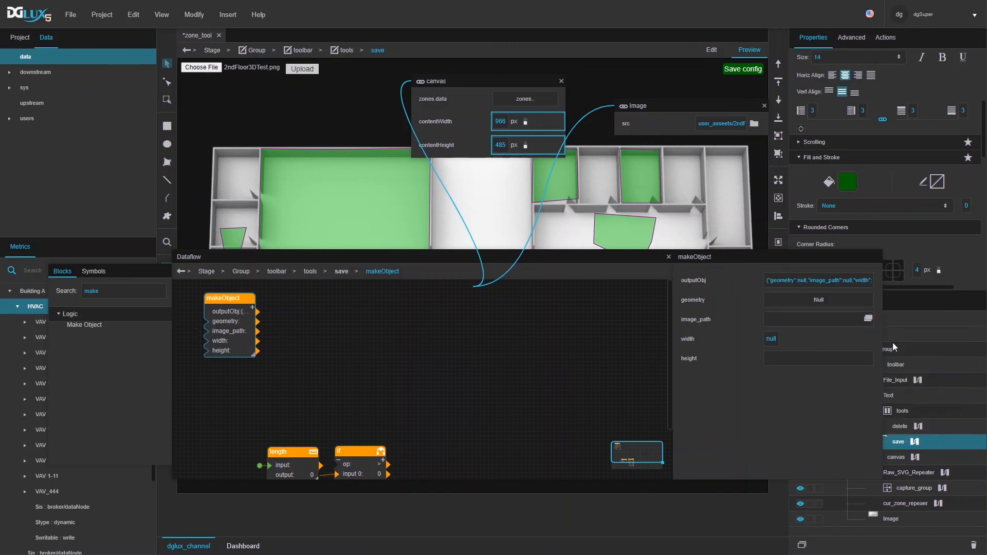
- Bind makeObject's geometry to the canvas's zones.data and its image_path to the Image's src
mouse_move(553, 102)
drag(553, 95, 794, 302)
mouse_move(673, 113)
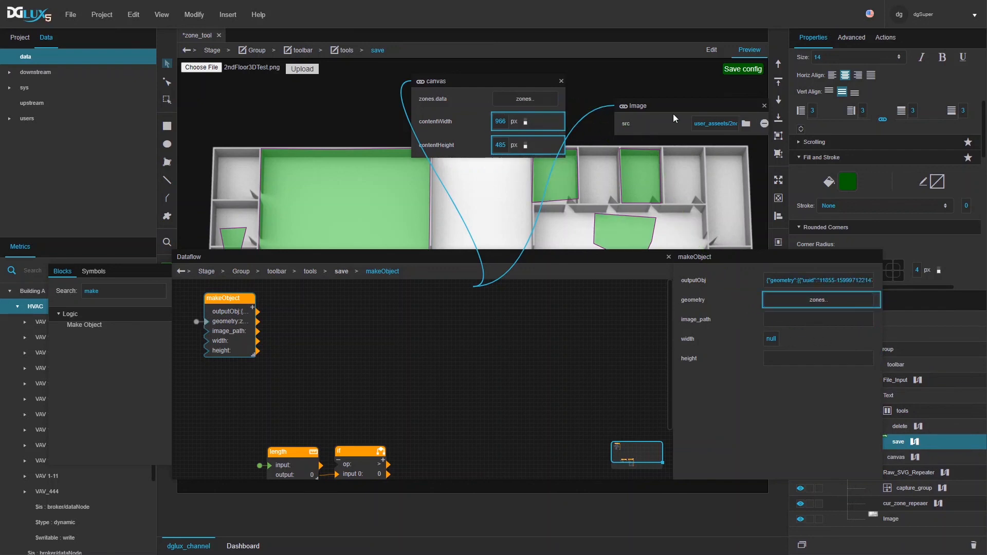
drag(754, 124, 817, 323)
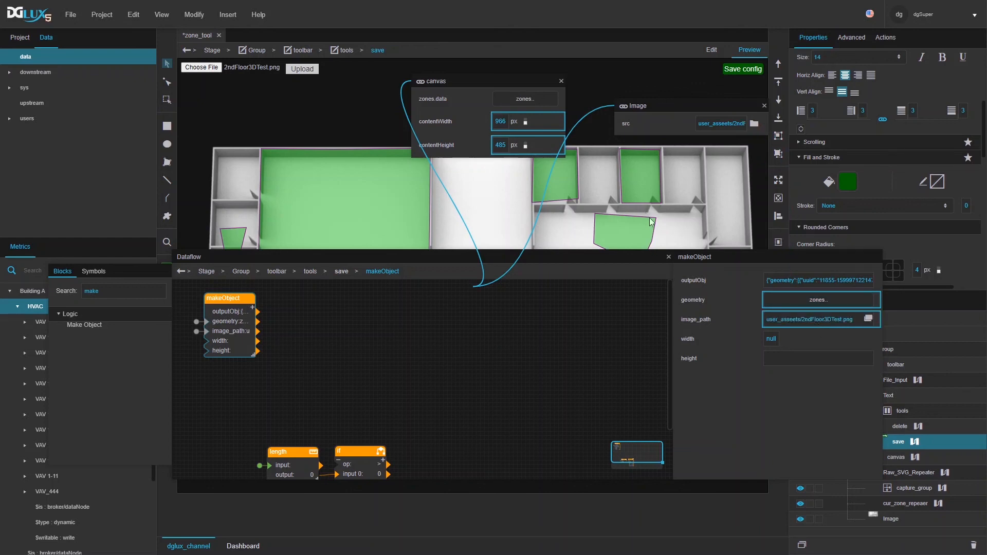
- Replace makeObject's string height parameter with a number parameter named height
right_click(695, 359)
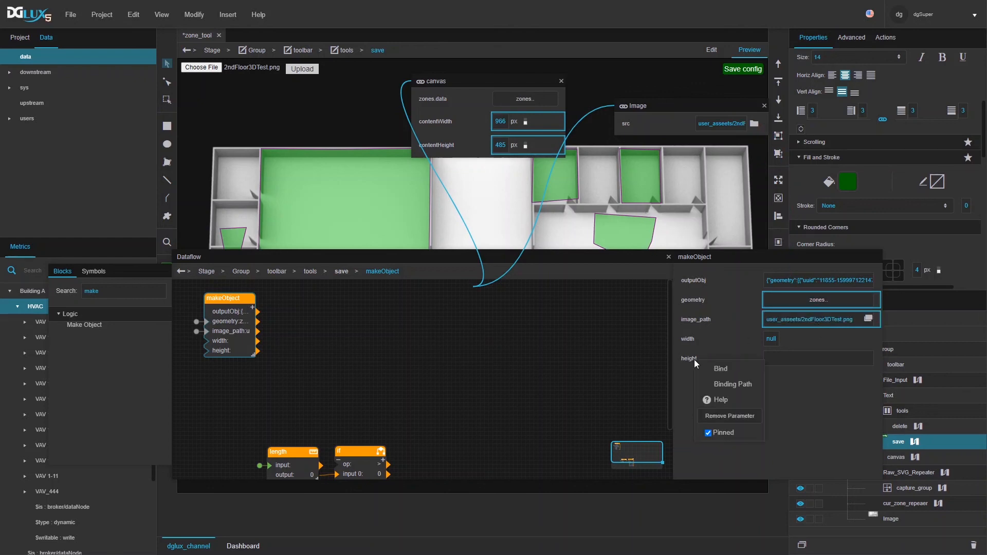
click(718, 416)
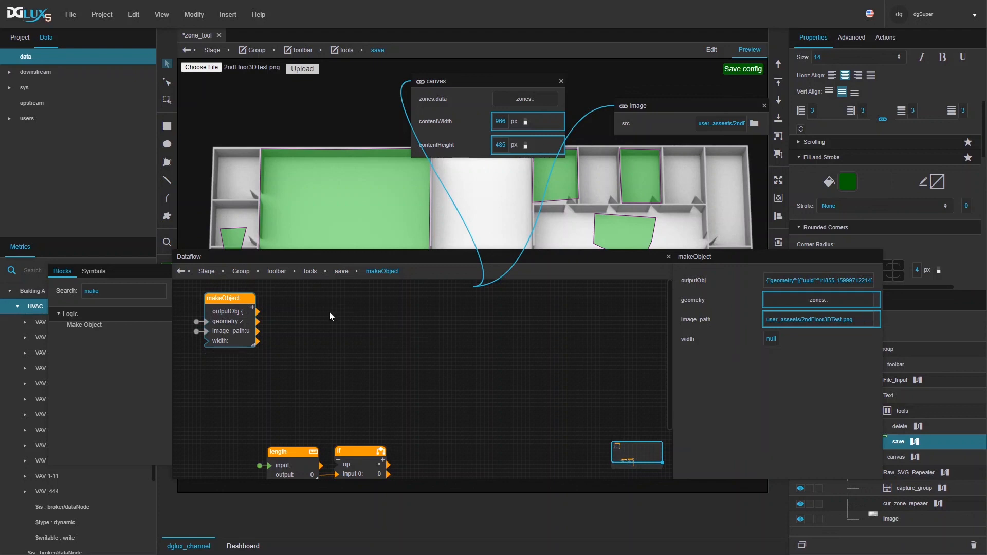
click(251, 308)
text(a)
click(455, 300)
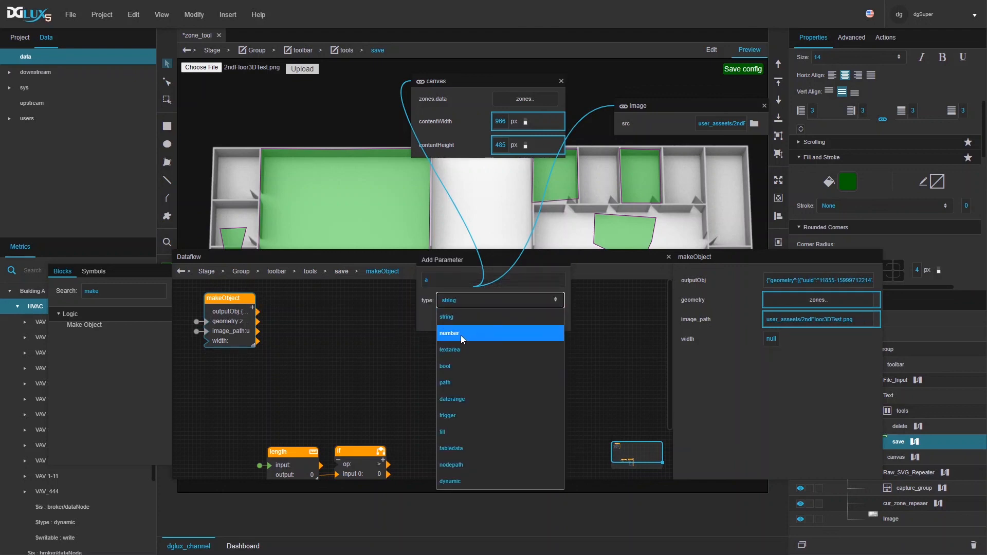
click(461, 335)
click(442, 278)
text(height)
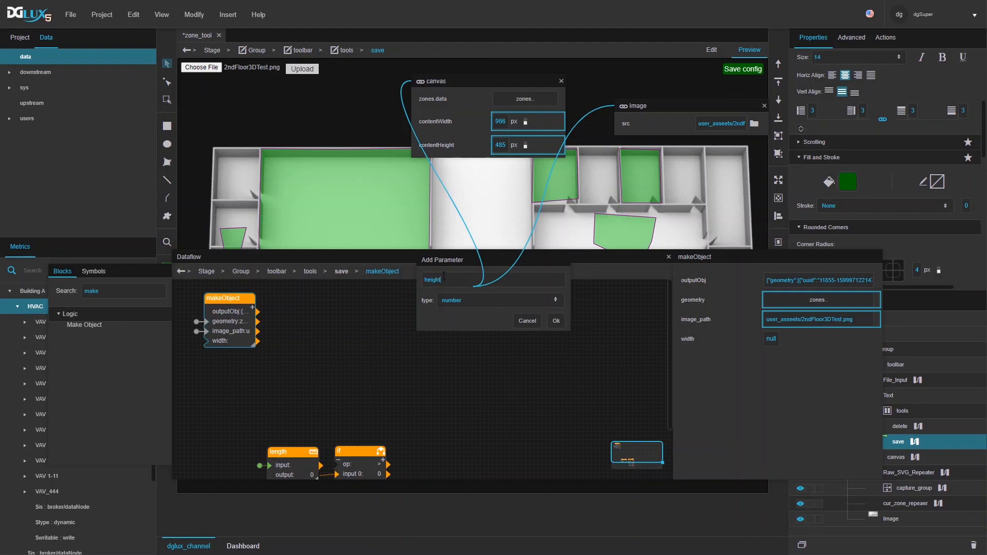
key(Return)
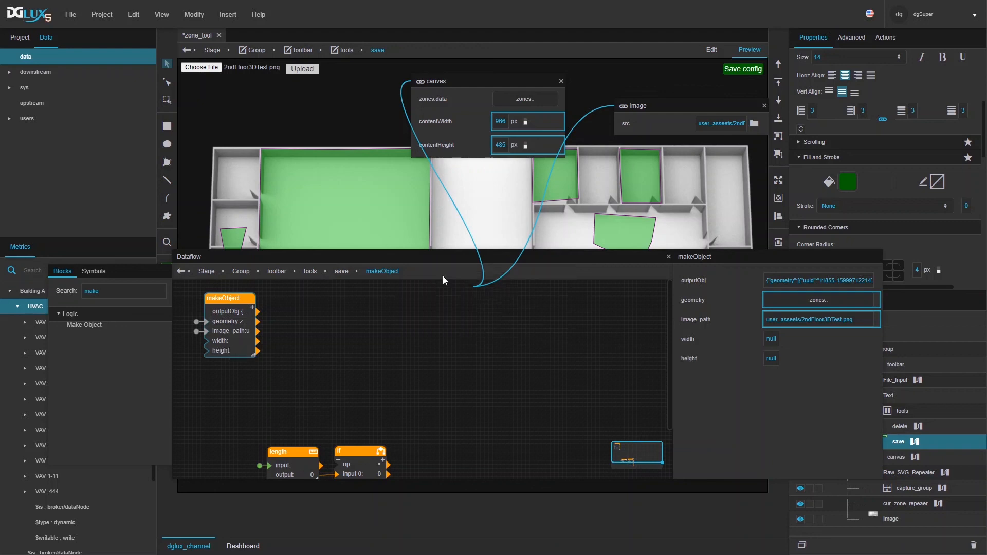
- Bind makeObject's width and height to the canvas's contentWidth and contentHeight, and inspect the full outputObj value
mouse_move(559, 123)
drag(554, 123, 773, 342)
mouse_move(501, 134)
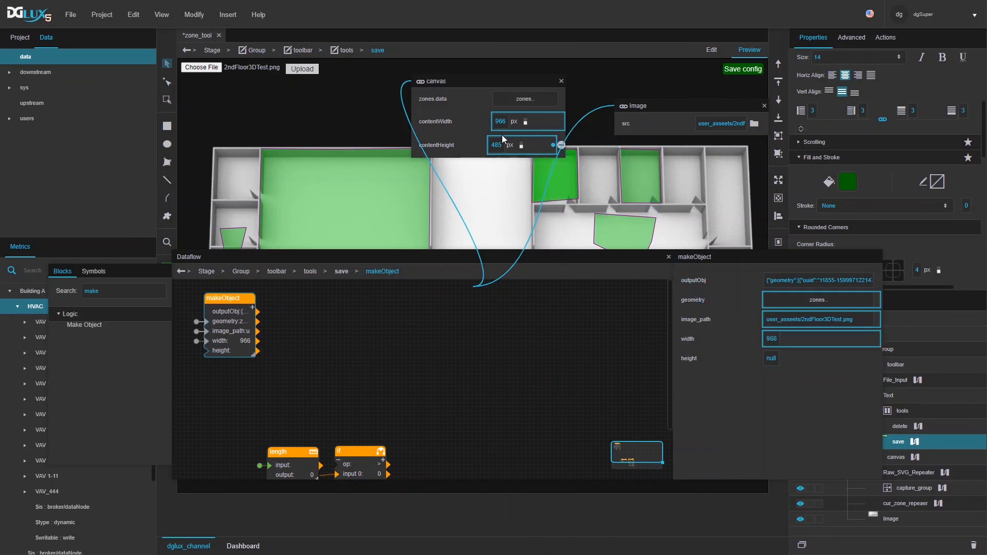
drag(554, 145, 796, 366)
click(868, 280)
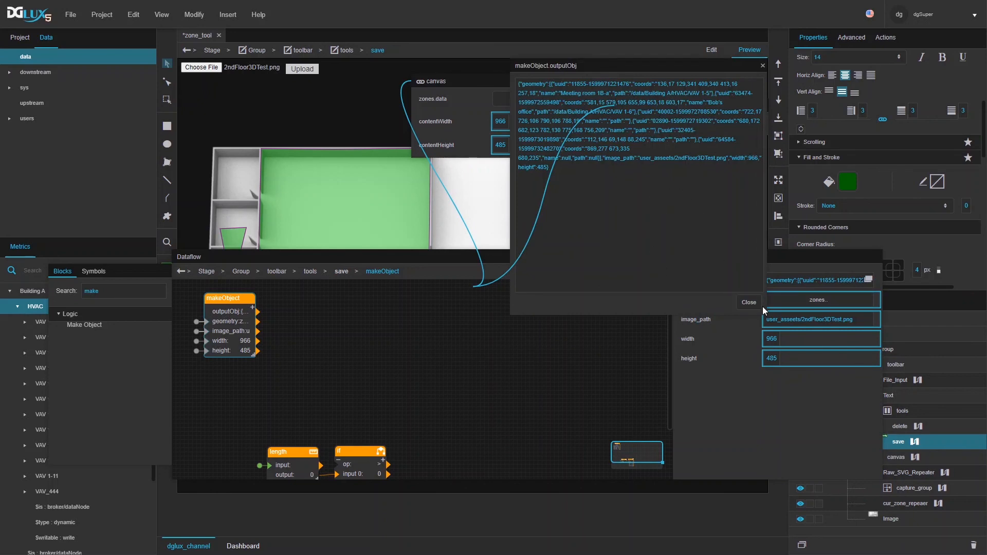
click(748, 303)
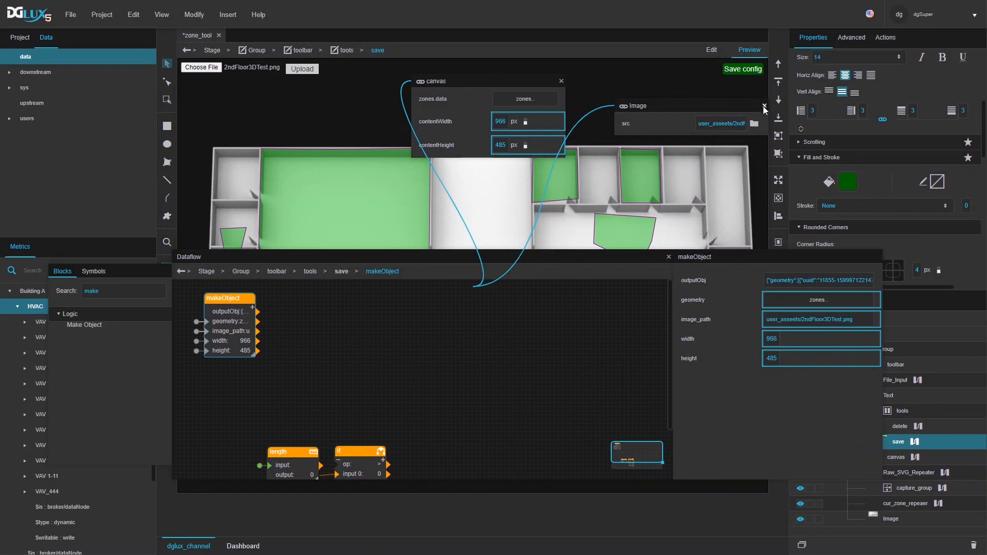
- Close the pinned canvas and Image property windows and add a String Uploader block beside makeObject
click(562, 81)
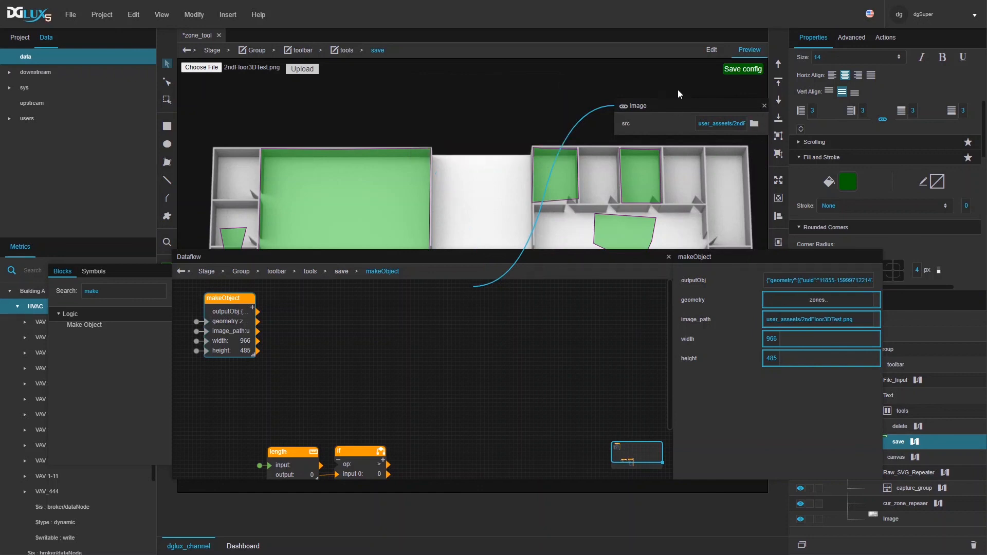
click(763, 106)
drag(93, 295, 99, 295)
double_click(98, 290)
text(str)
drag(99, 374, 321, 294)
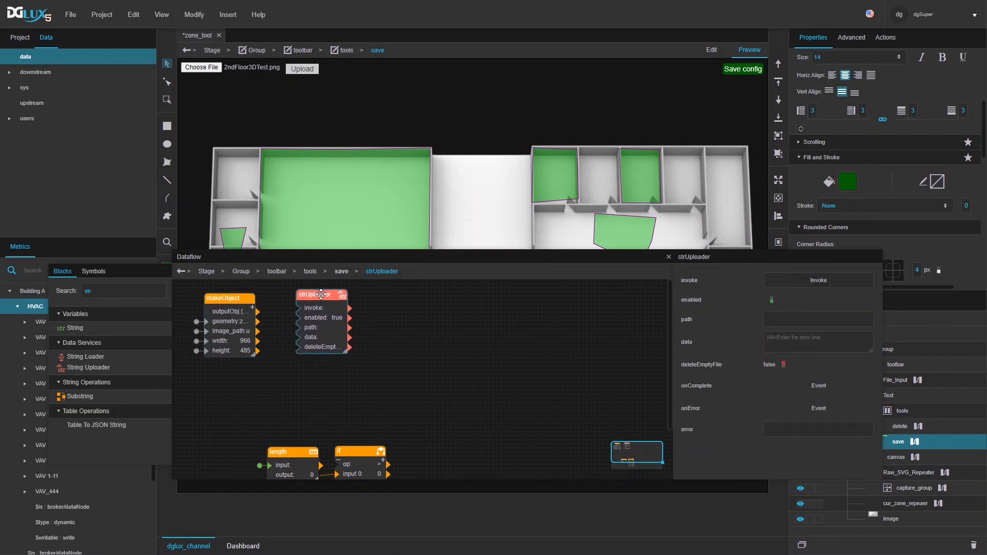
- Delete floor_1.json from the project's configs folder
click(20, 38)
click(38, 109)
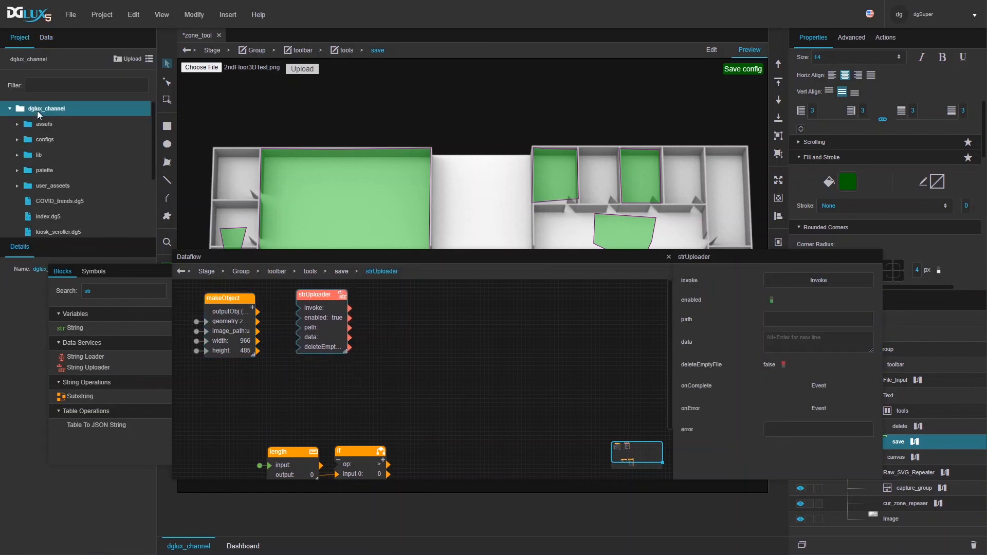
right_click(37, 110)
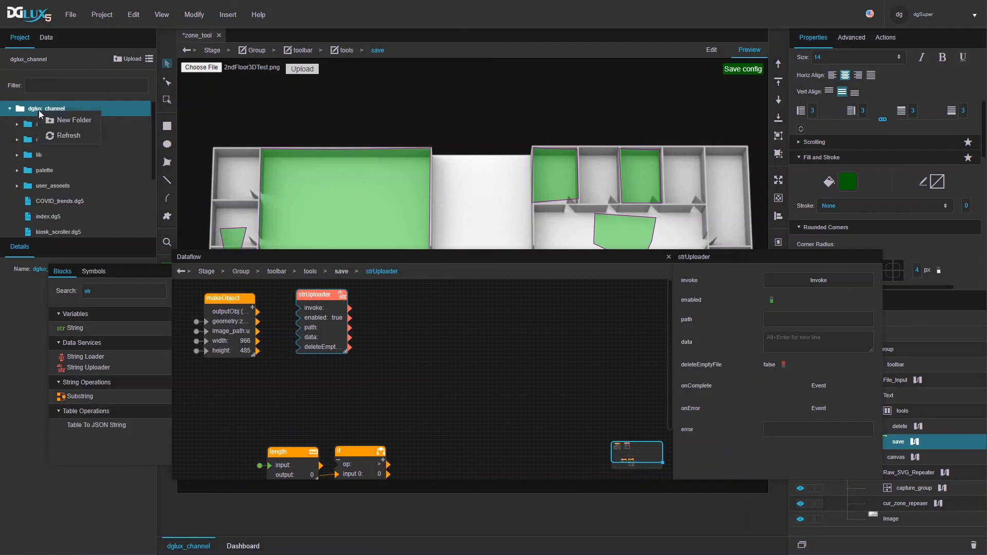
click(26, 139)
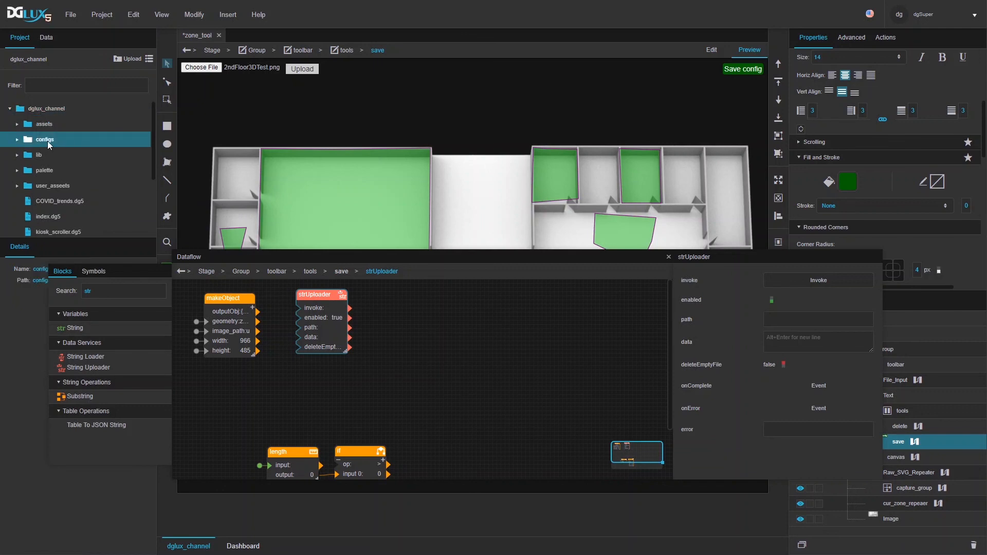
click(17, 139)
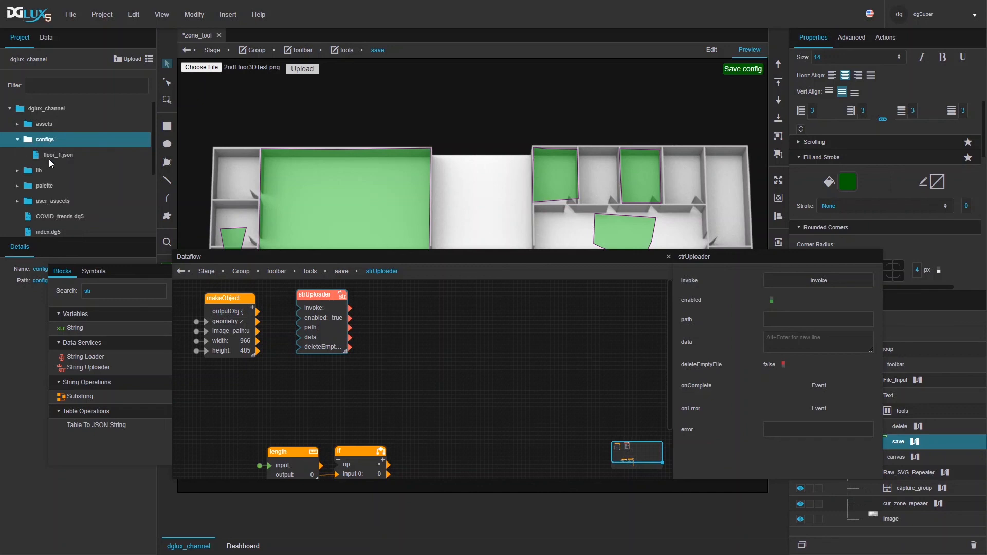
click(48, 156)
right_click(48, 157)
click(67, 197)
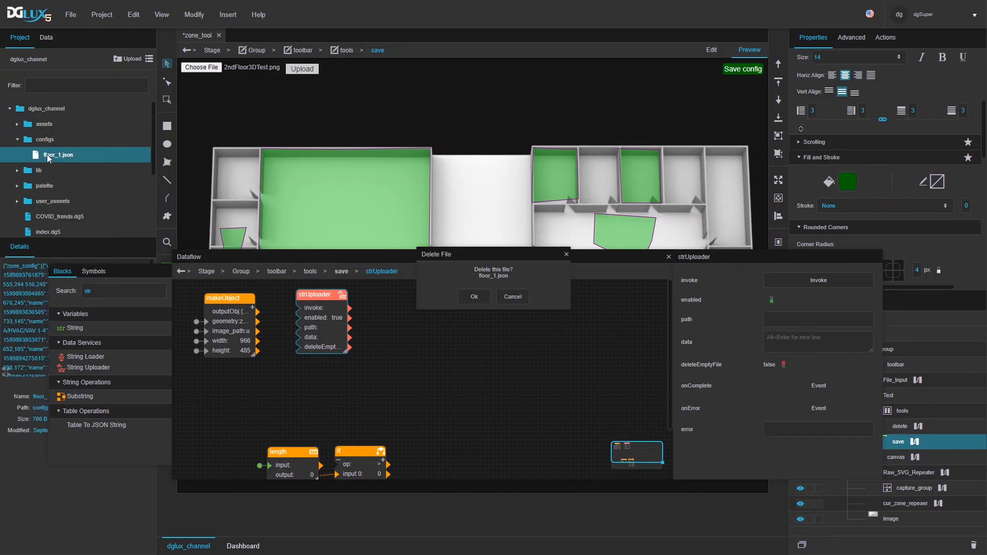
click(474, 297)
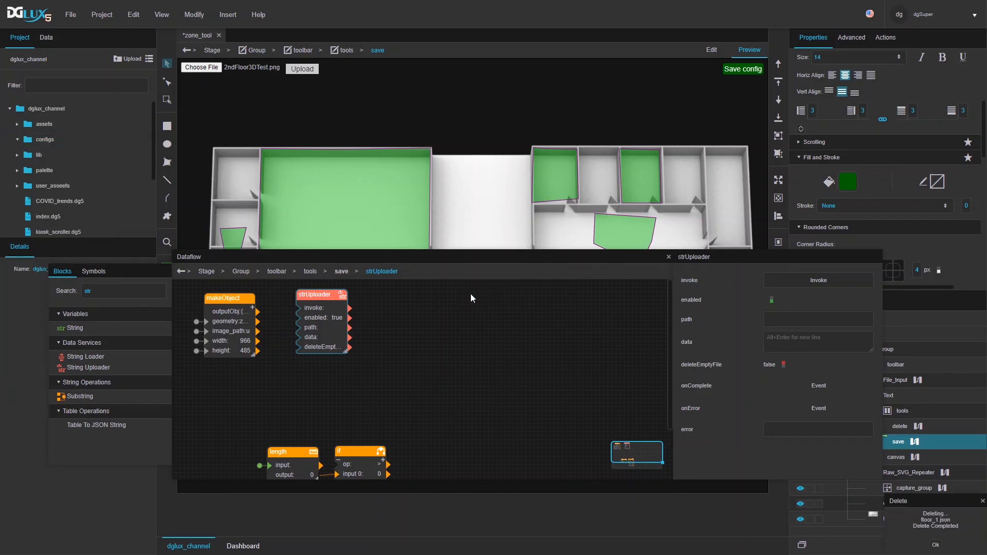
click(45, 140)
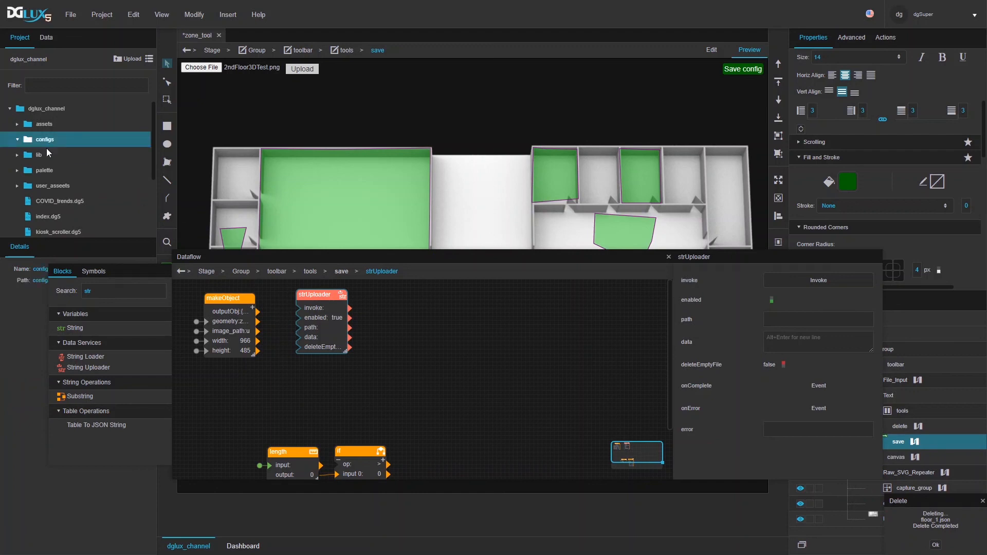
- Make room beside makeObject by moving strUploader aside, and add a Concatenate block between them
drag(332, 296, 445, 299)
double_click(142, 288)
text(con)
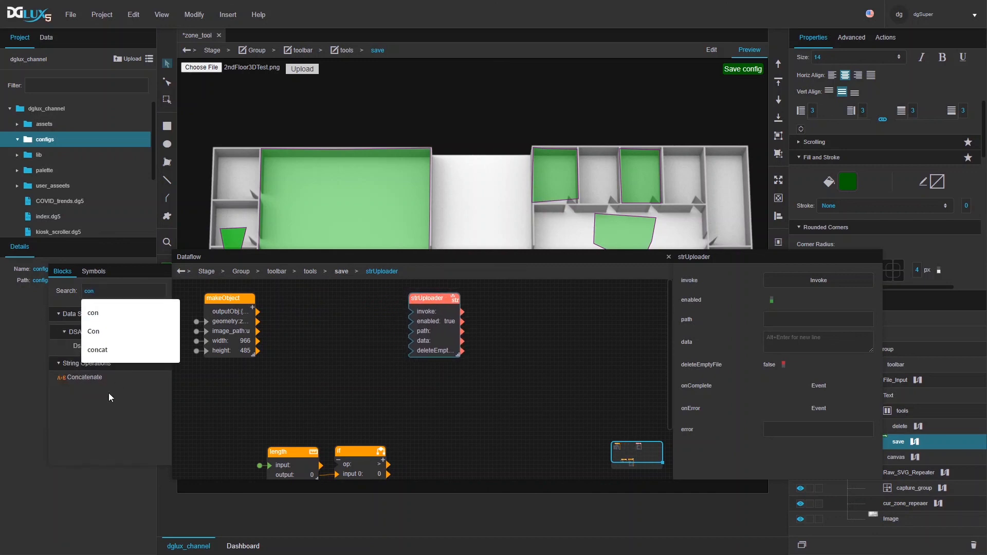
click(75, 380)
drag(299, 298, 301, 299)
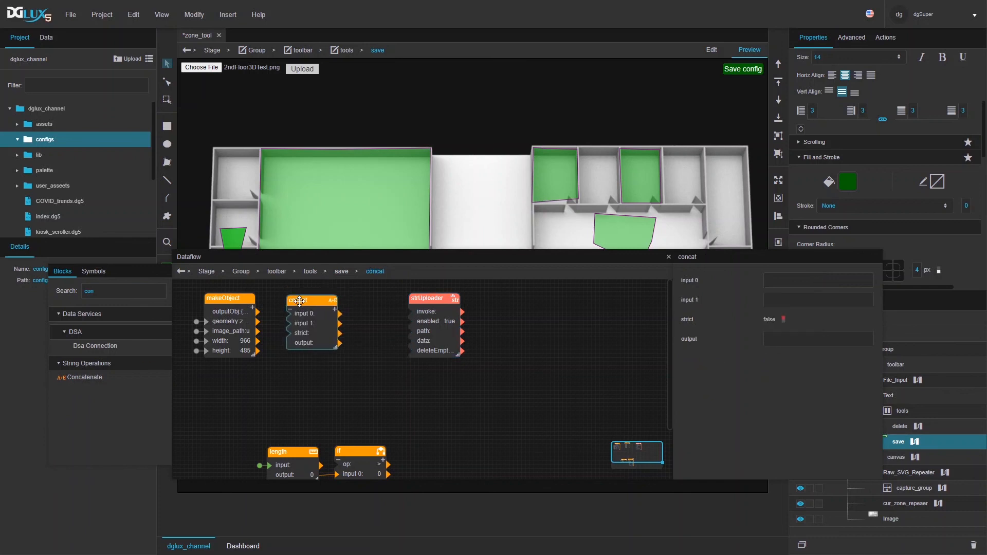
- Set concat's input 0 to the configs folder path and input 1 to "/", and add a third input
drag(35, 134, 792, 280)
click(798, 299)
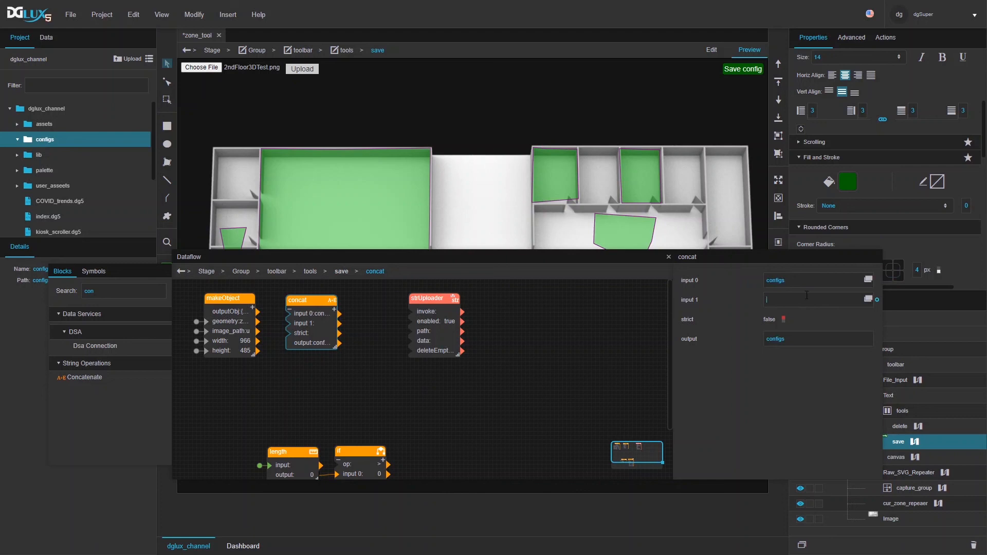
click(334, 308)
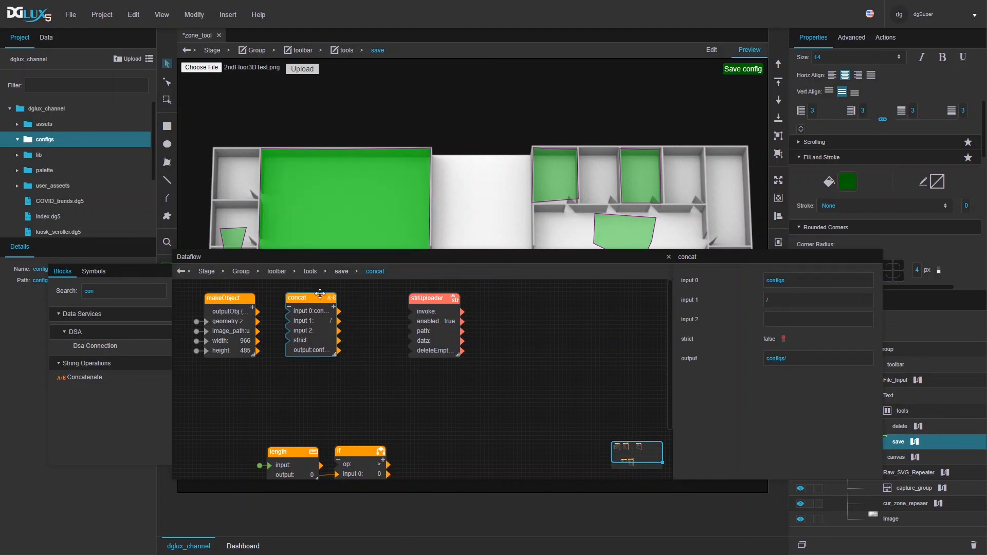
- Insert a Text Input form component into the tools group
drag(563, 251, 409, 232)
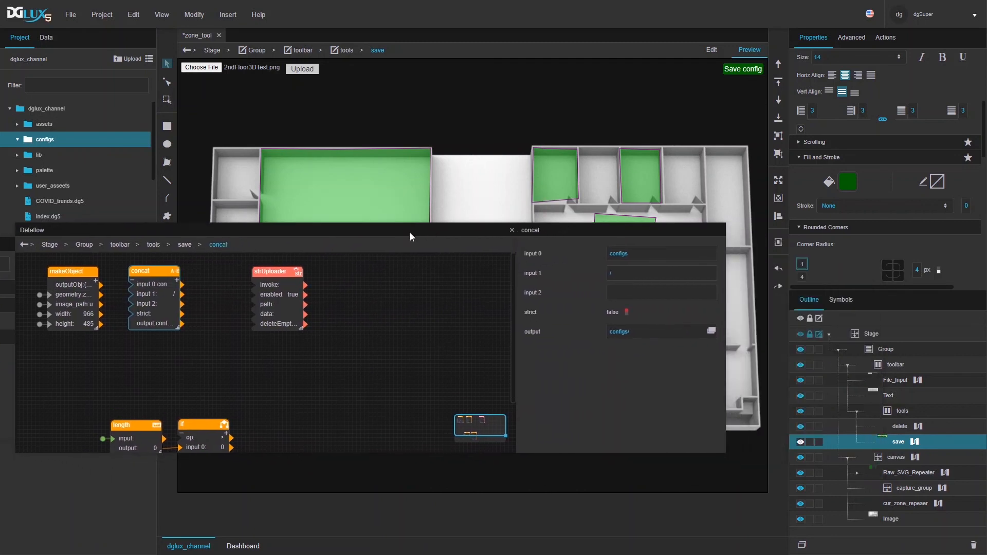
right_click(899, 415)
mouse_move(822, 332)
mouse_move(763, 368)
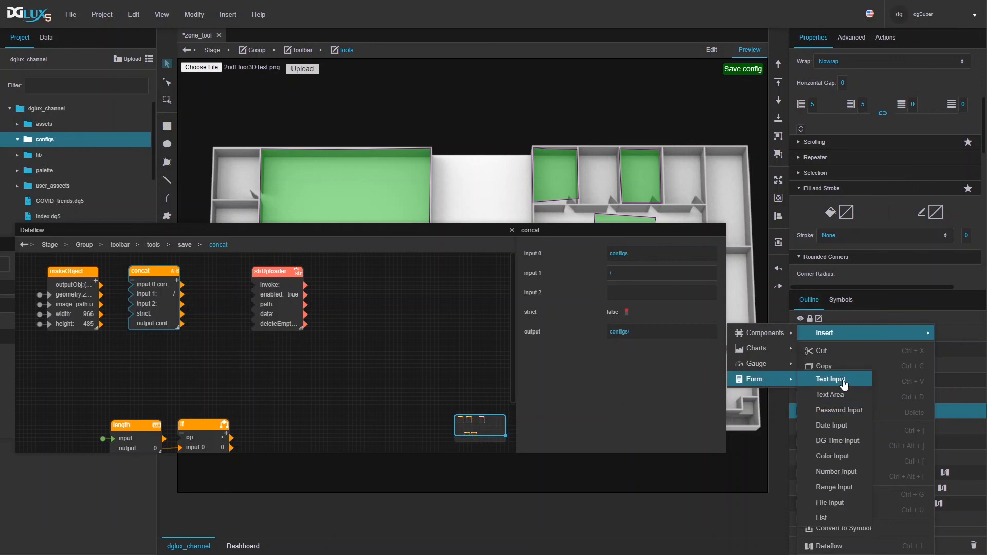
click(843, 382)
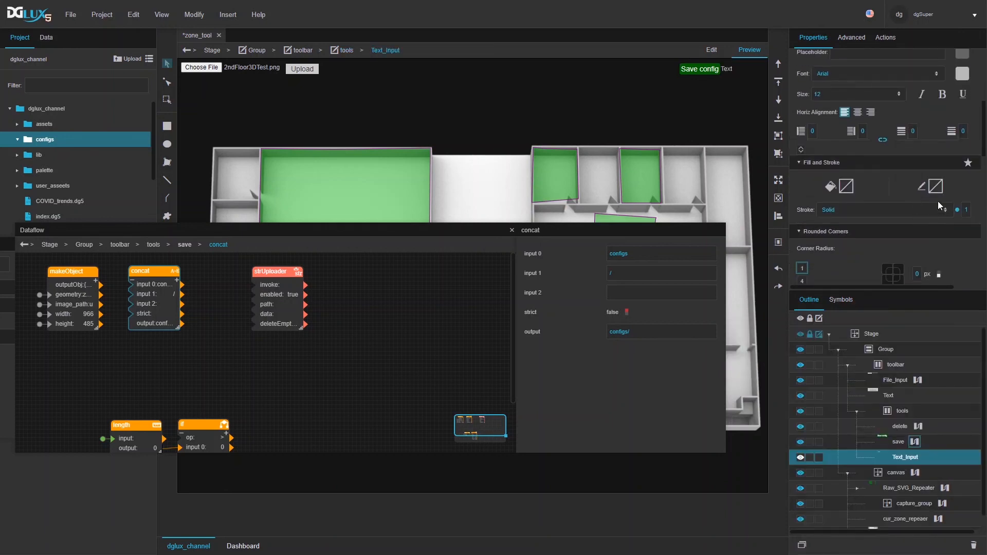
- Give the text input a solid grey border and a 3 px corner radius
click(938, 191)
click(795, 208)
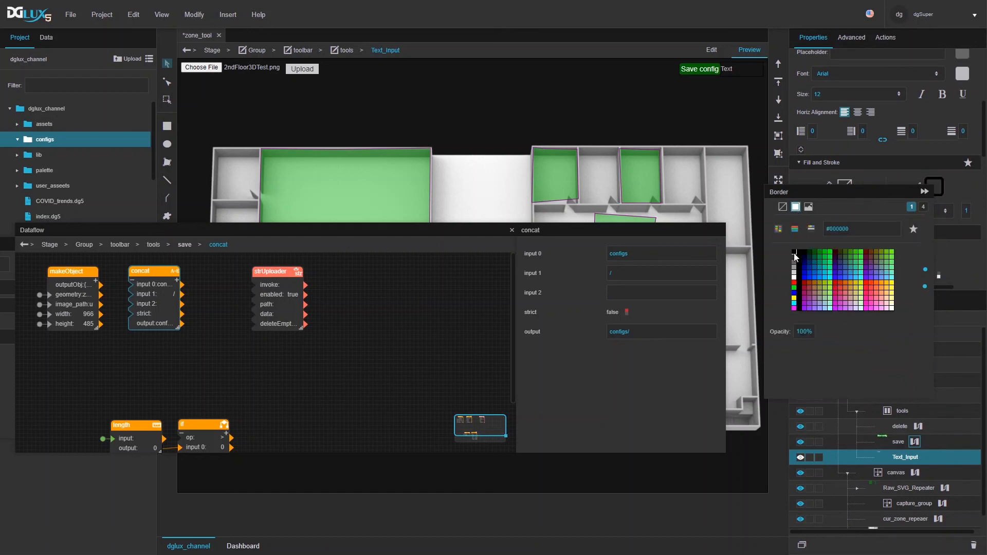
click(968, 190)
scroll(910, 222, down, 2)
click(928, 173)
scroll(819, 165, up, 5)
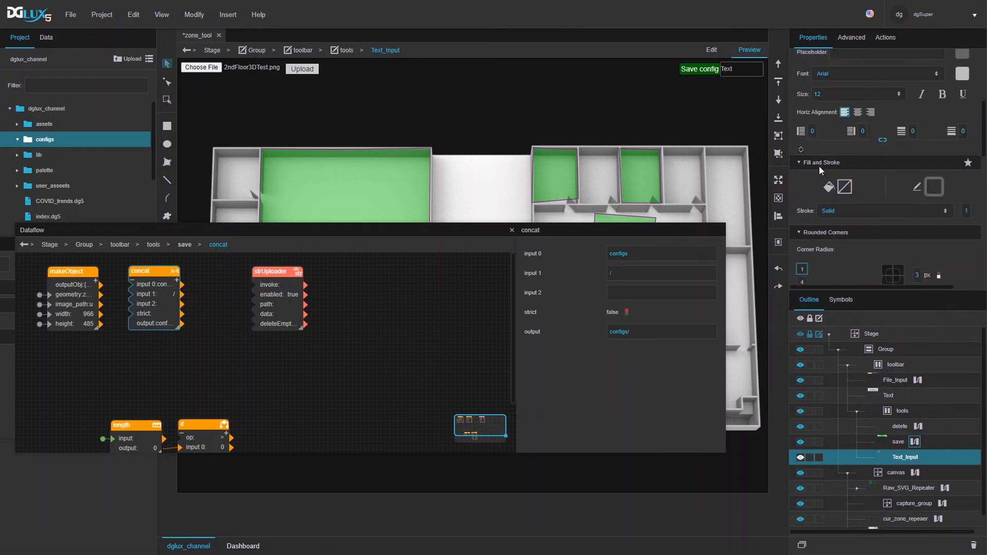
- Set the text input's left and right padding to 5
click(813, 233)
text(5)
click(867, 233)
text(5)
key(Return)
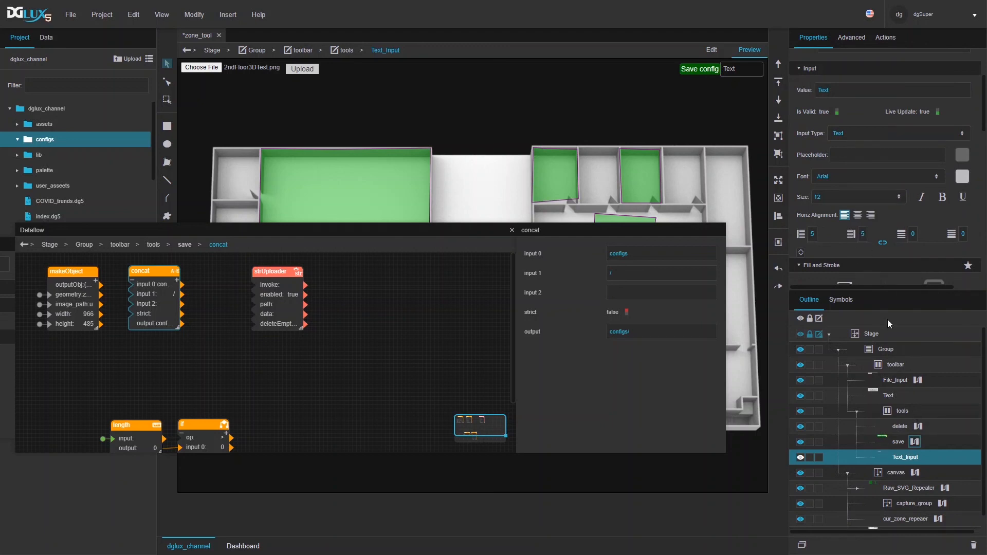
- Offset the text input 5 px on its left and right sides within the tools group
scroll(905, 235, down, 5)
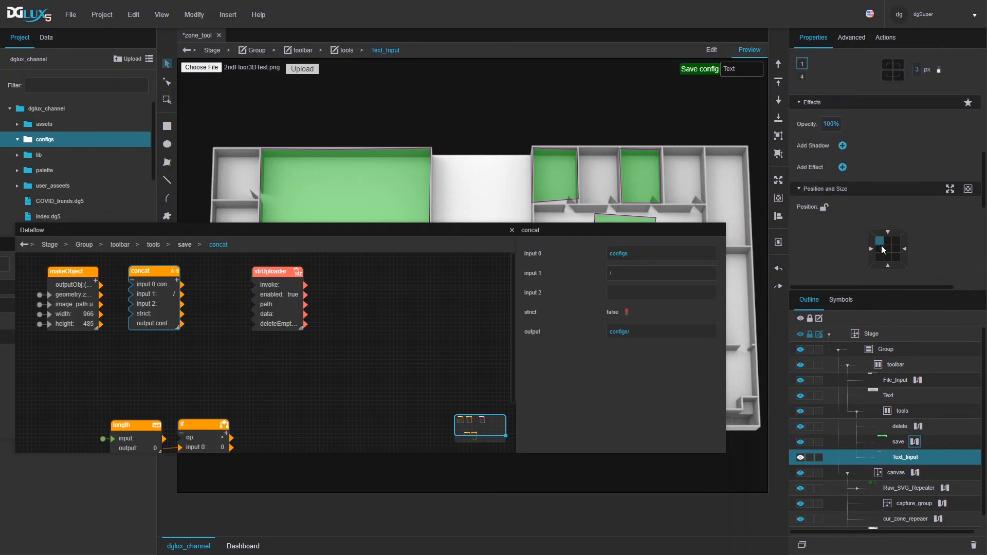
click(871, 248)
text(5)
click(906, 248)
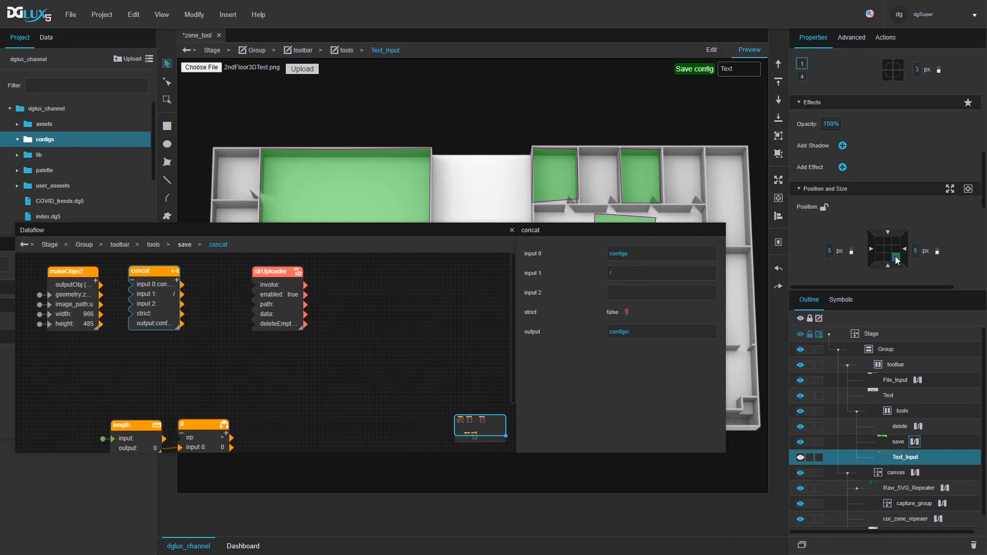
- Set the text input's value to new_config
scroll(895, 247, up, 5)
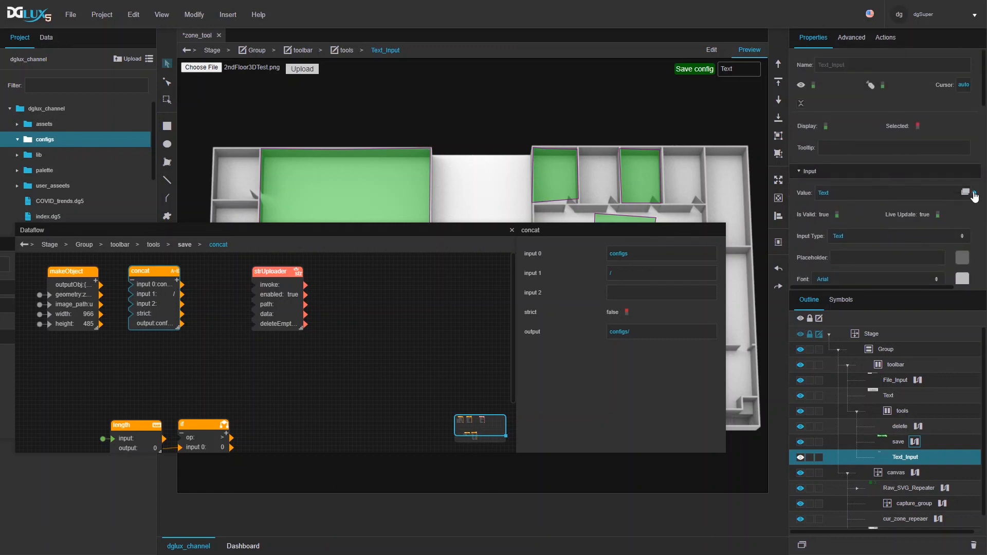
click(974, 194)
click(888, 194)
text(new_config)
- Bind the text input's value to concat's input 2 and add a fourth input set to .json
drag(974, 193, 654, 292)
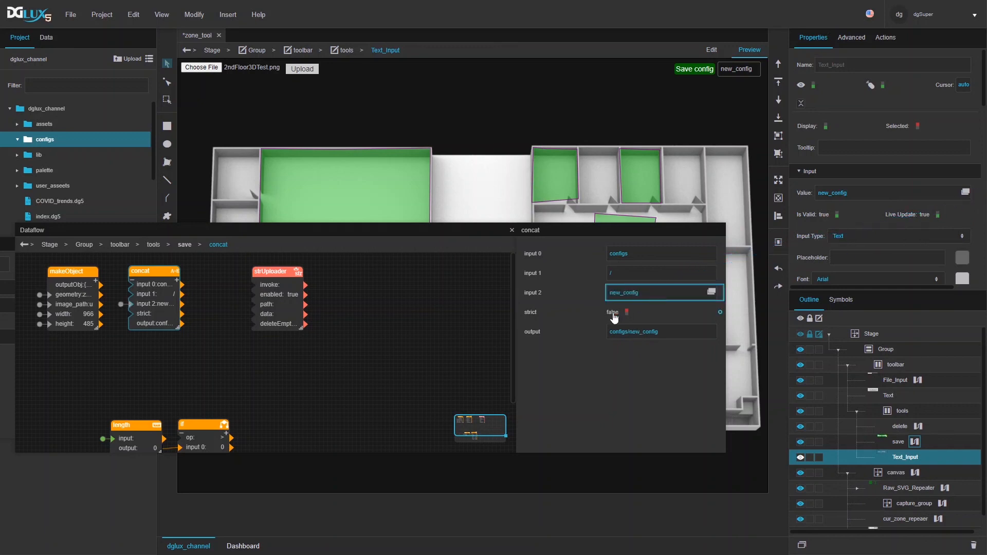
click(177, 281)
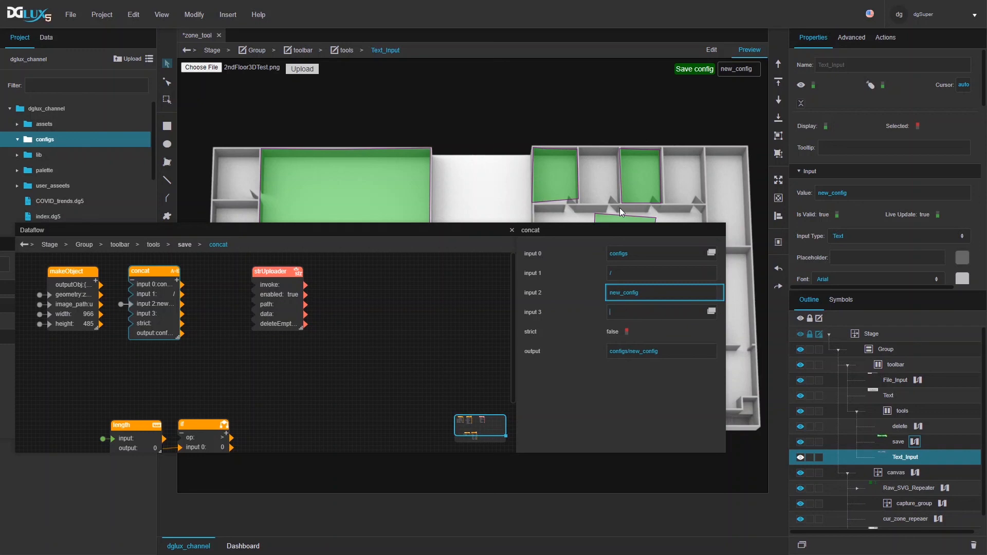
text(.json)
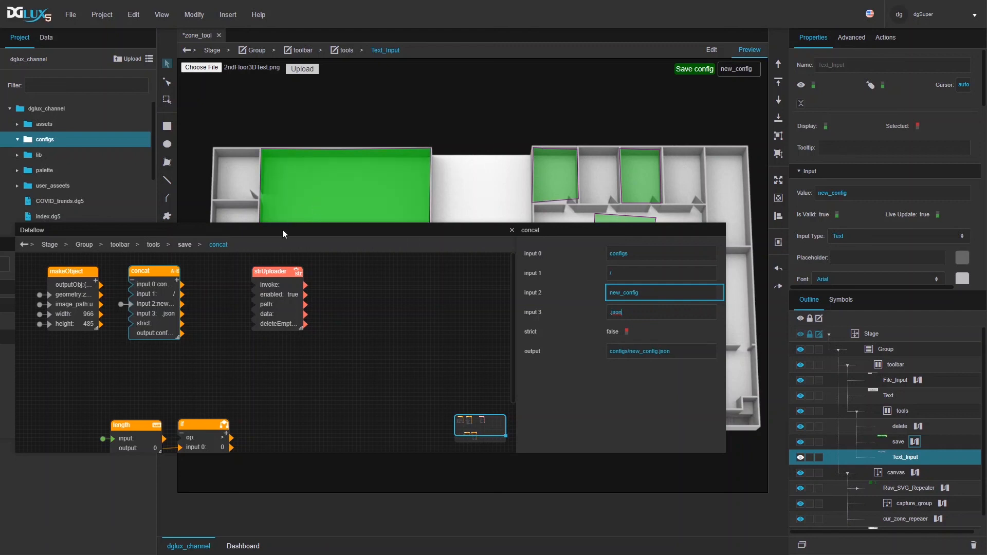
- Bind concat's output to strUploader's path and makeObject's outputObj to its data
click(276, 295)
drag(163, 339, 651, 293)
drag(277, 271, 233, 273)
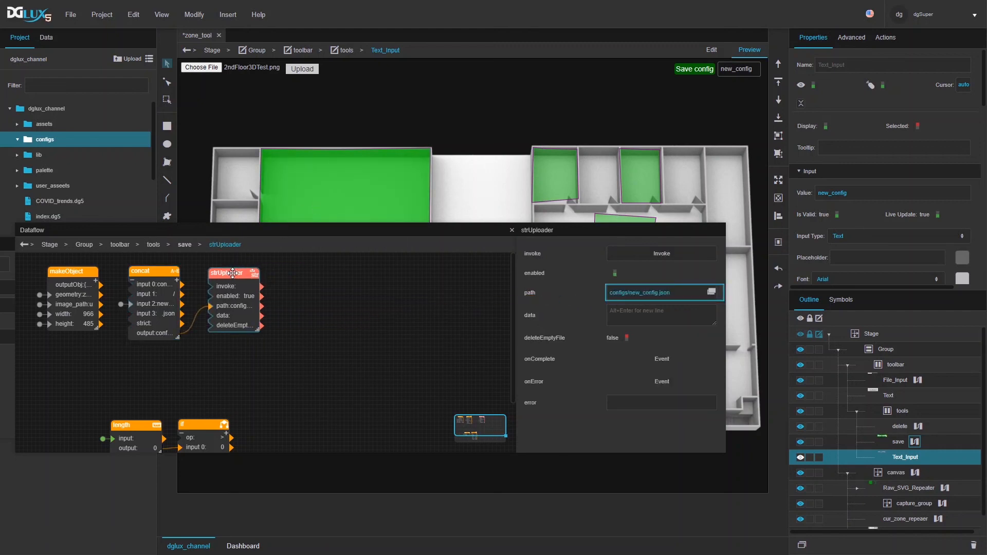
drag(75, 284, 627, 312)
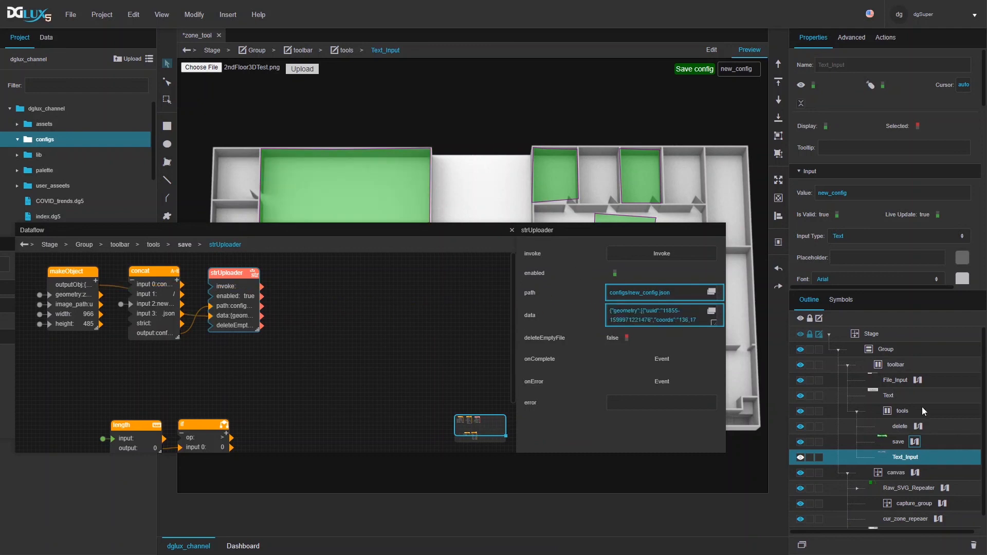
- Bind the save button's onClick event to strUploader's invoke, and move the concat and strUploader blocks closer to makeObject
click(897, 443)
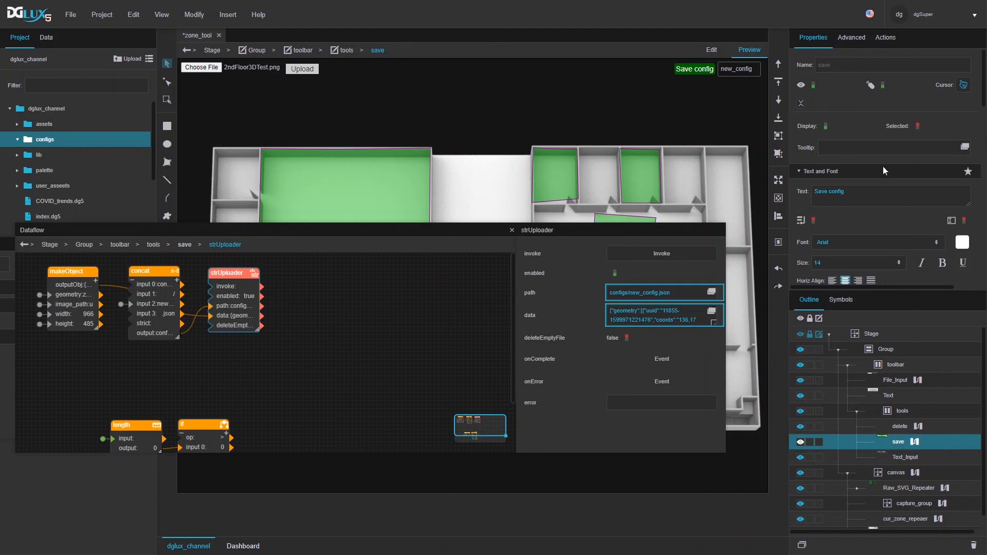
click(885, 39)
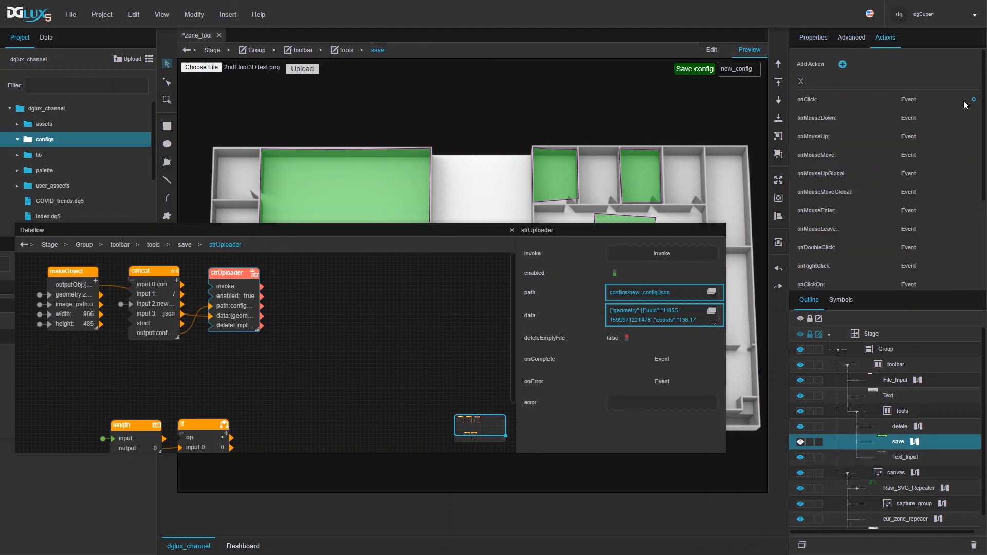
drag(973, 100, 214, 291)
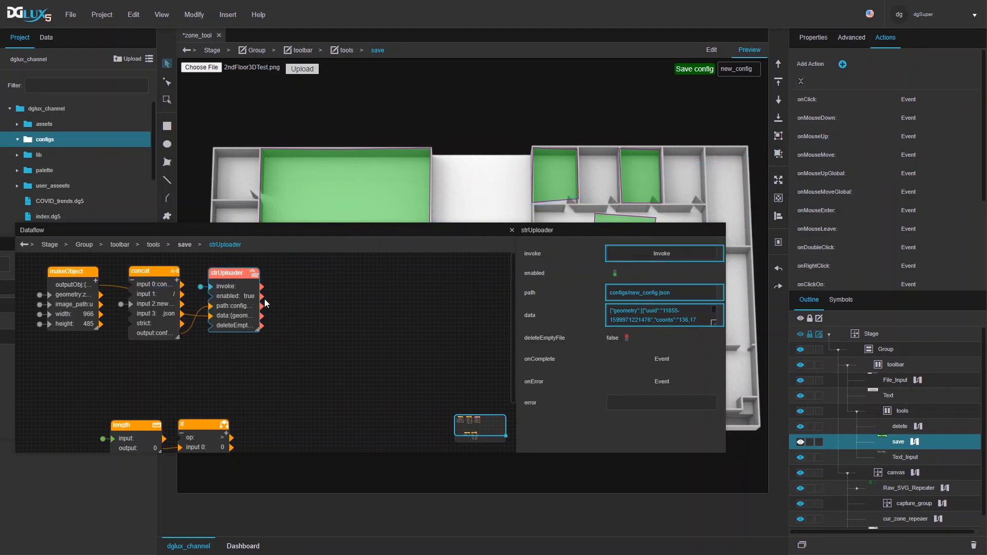
drag(146, 268, 137, 264)
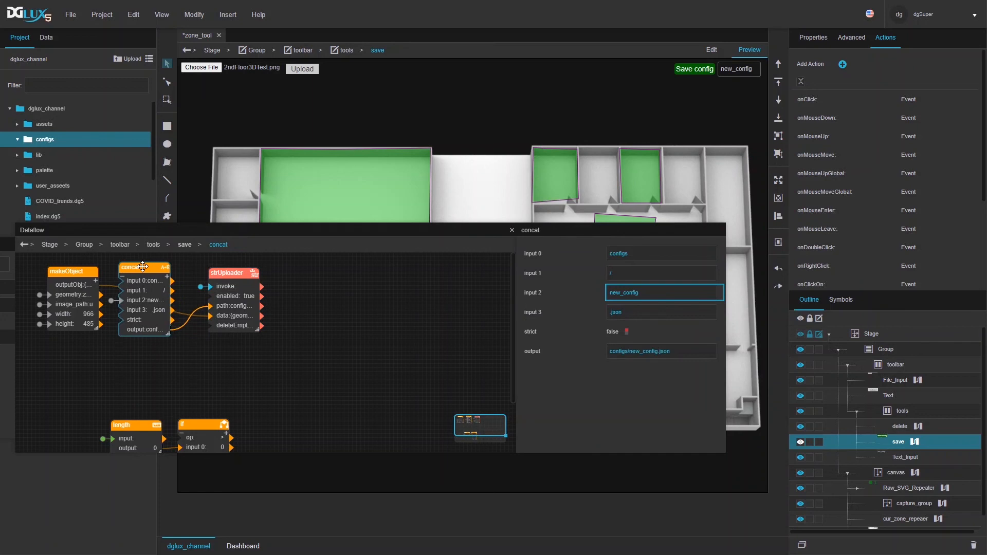
drag(213, 272, 196, 266)
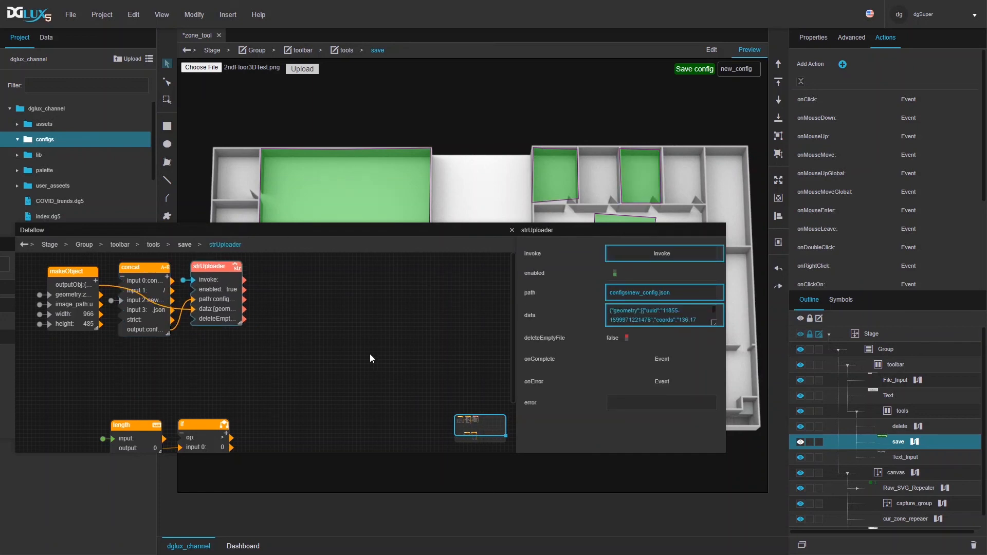
- Bind the text input's value to the length block's input, and move the length and if blocks up beneath the others
scroll(305, 361, down, 3)
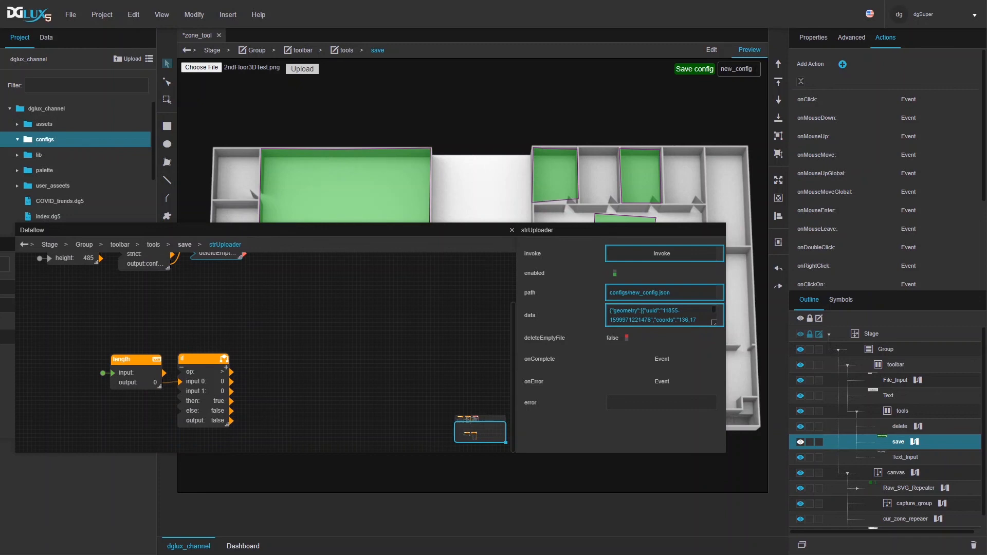
click(717, 54)
click(730, 70)
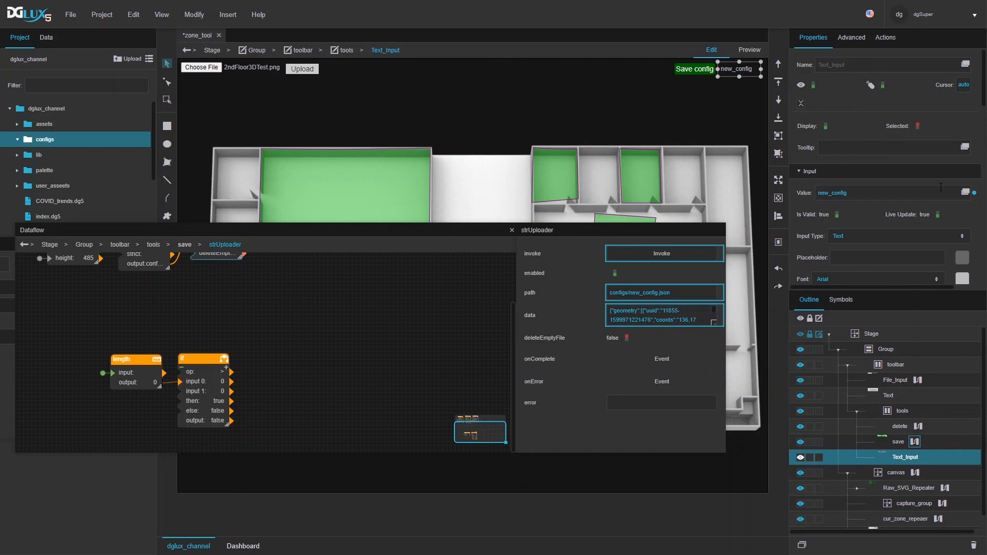
drag(267, 385, 119, 373)
scroll(237, 374, up, 2)
drag(171, 408, 208, 350)
click(217, 381)
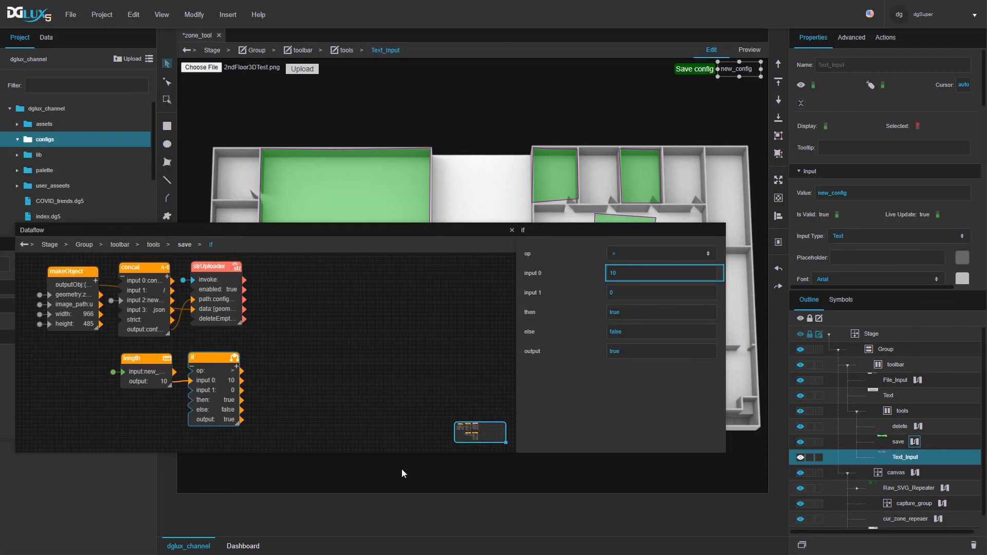
- Bind the if block's output to the save button's mouse-enabled and opacity properties
click(895, 440)
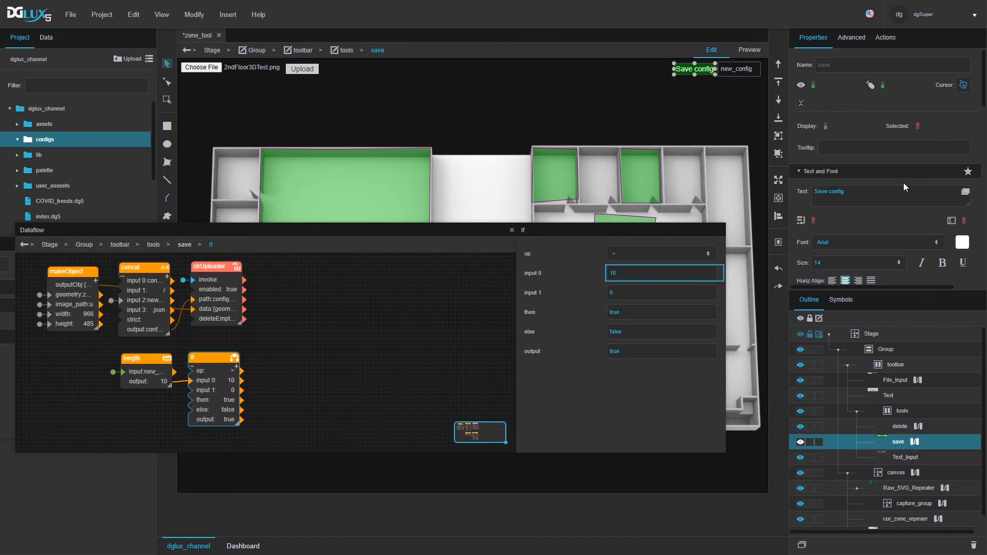
mouse_move(240, 420)
mouse_down()
mouse_move(463, 357)
mouse_move(828, 111)
mouse_move(884, 85)
mouse_up()
scroll(880, 114, down, 3)
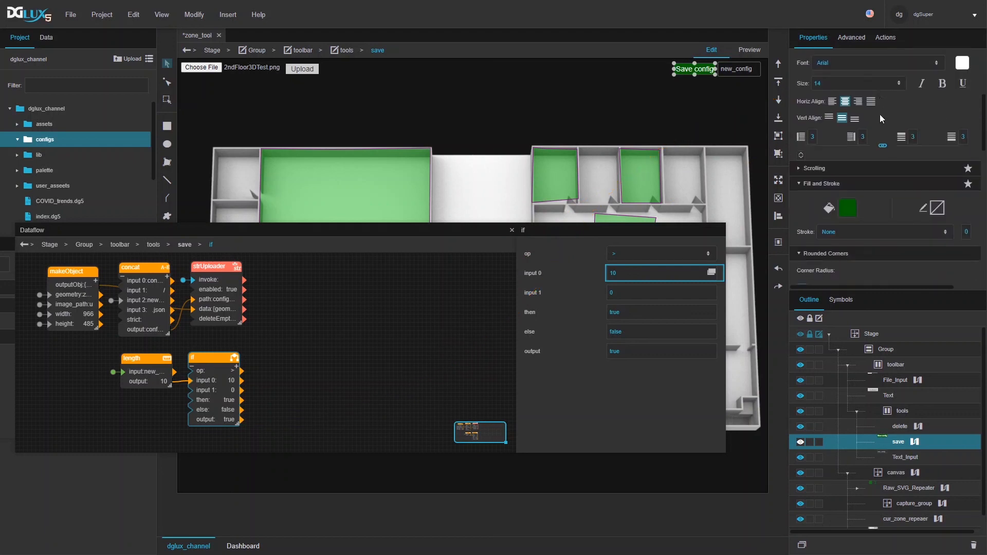
scroll(880, 114, down, 5)
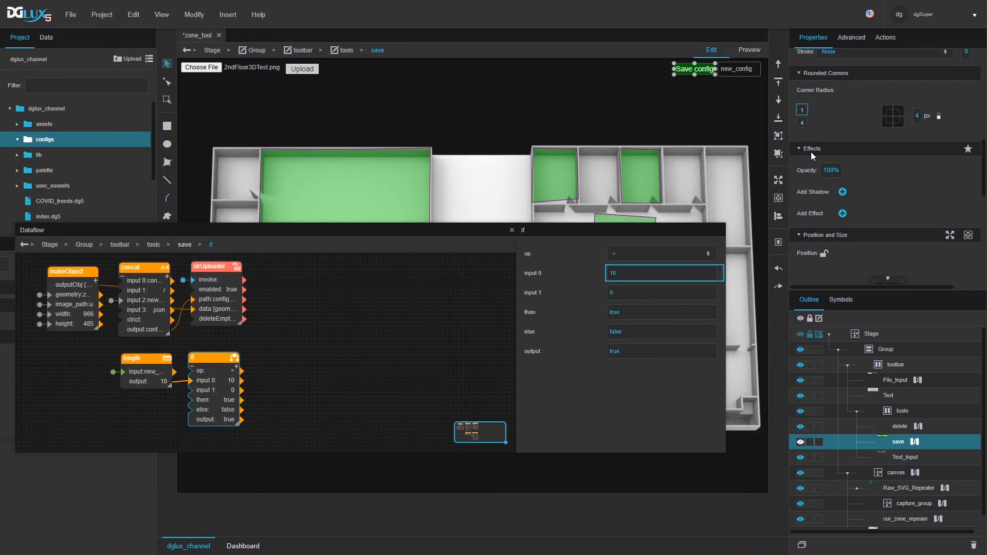
drag(239, 419, 830, 170)
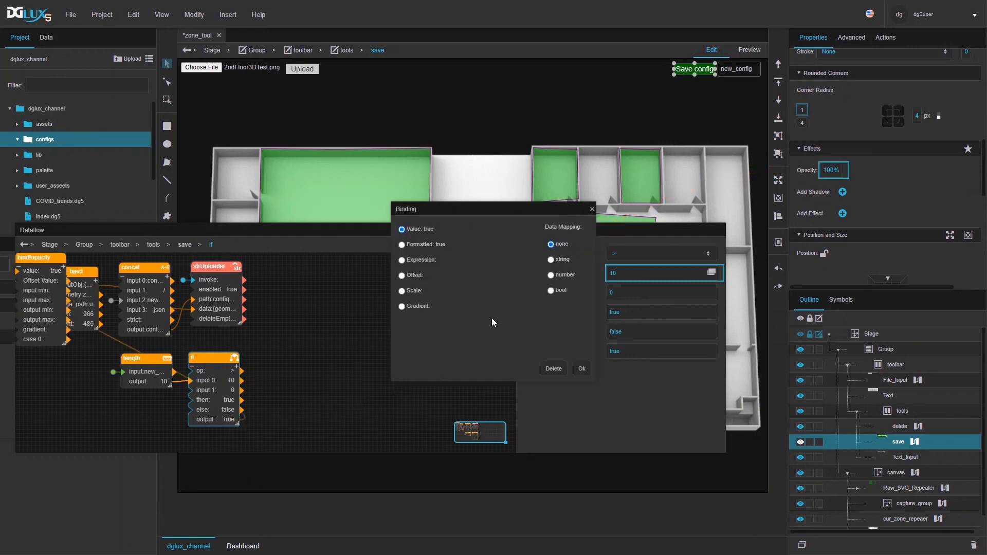
- Map the opacity binding as bool, with the case true at 100% and the default at 50%
click(550, 291)
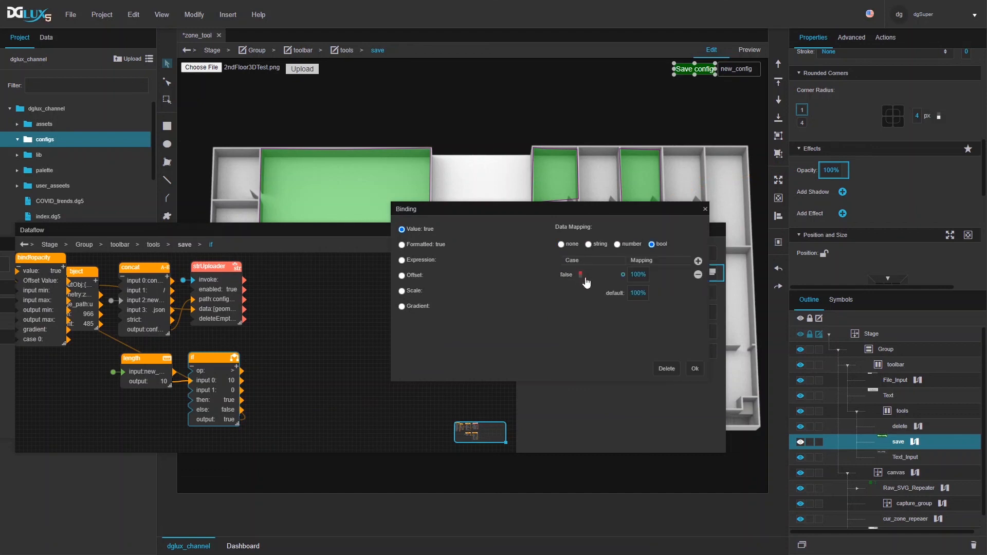
click(580, 275)
click(638, 292)
text(50)
click(694, 369)
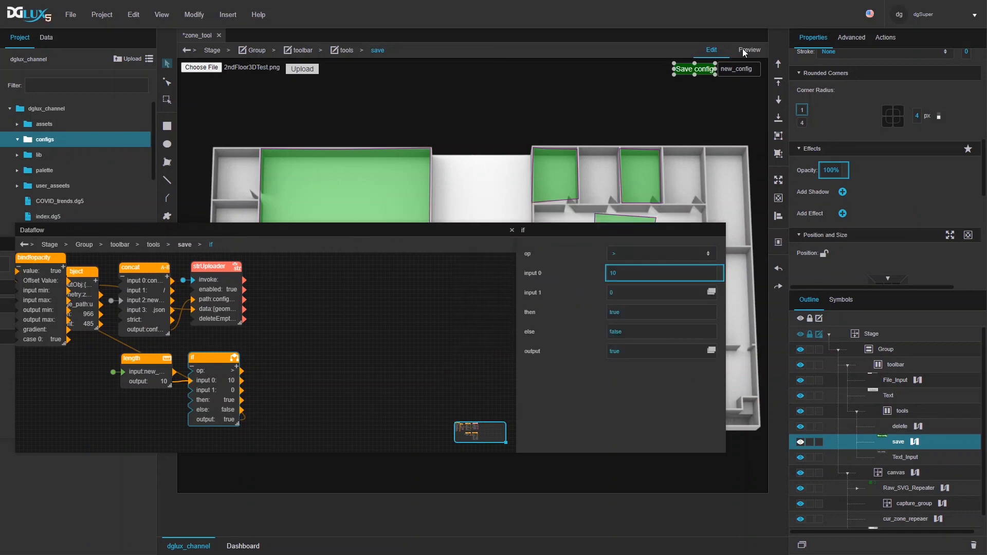
- Test the text input in preview by clearing it and entering dfsdfsd, checking the save button and its dataflow
click(743, 49)
double_click(748, 68)
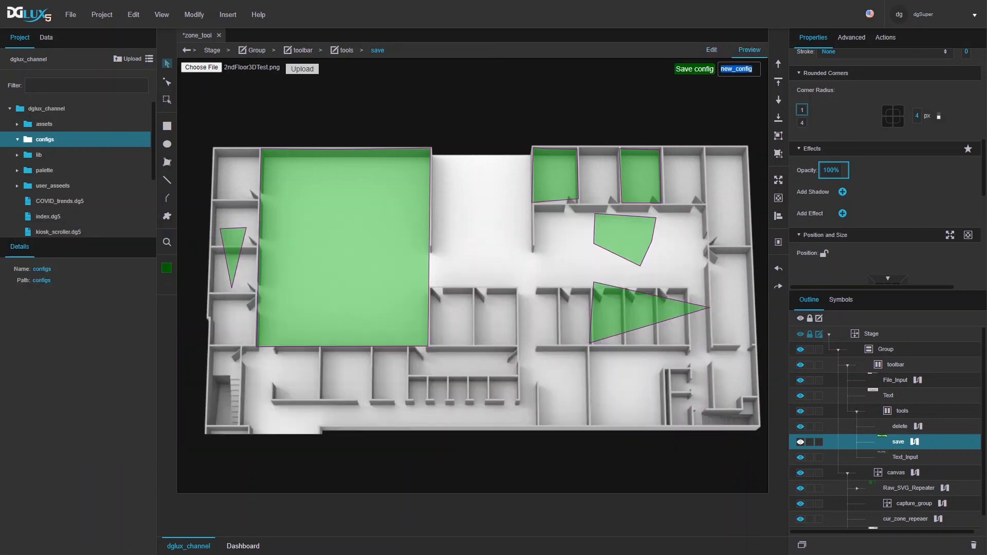
key(BackSpace)
text(dfsdfsd)
scroll(903, 200, up, 5)
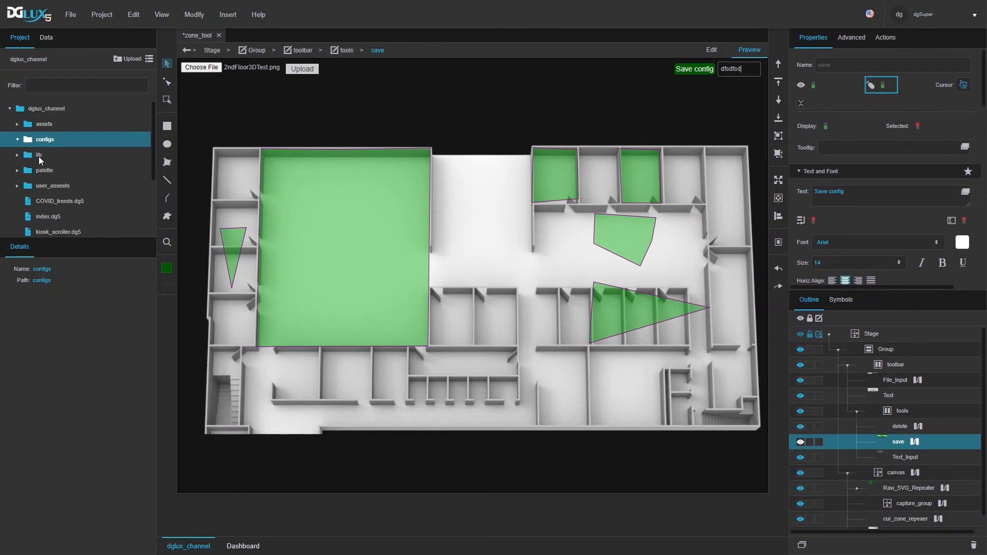
click(755, 51)
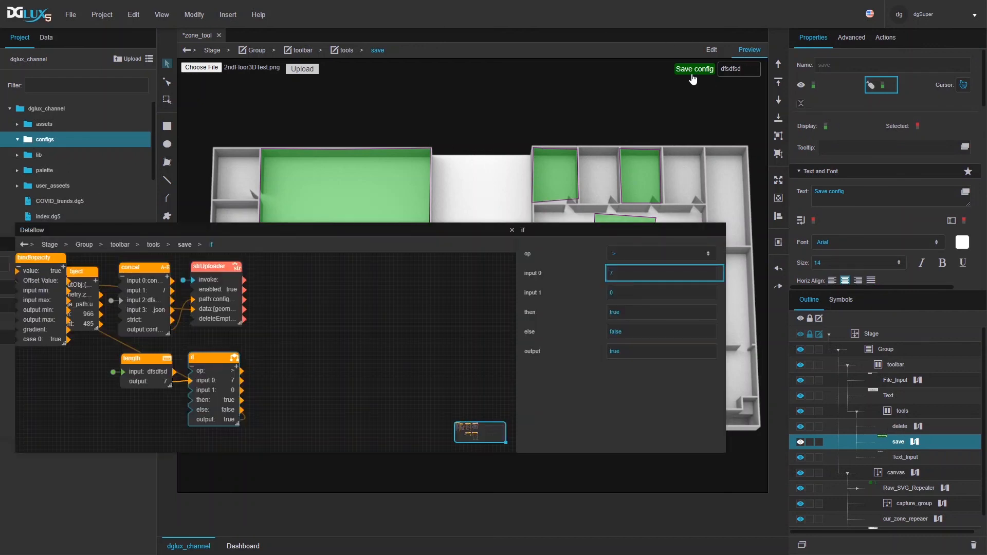
- Save the zone config from the preview and inspect the contents of dfsdfsd.json in the configs folder
click(688, 73)
click(18, 140)
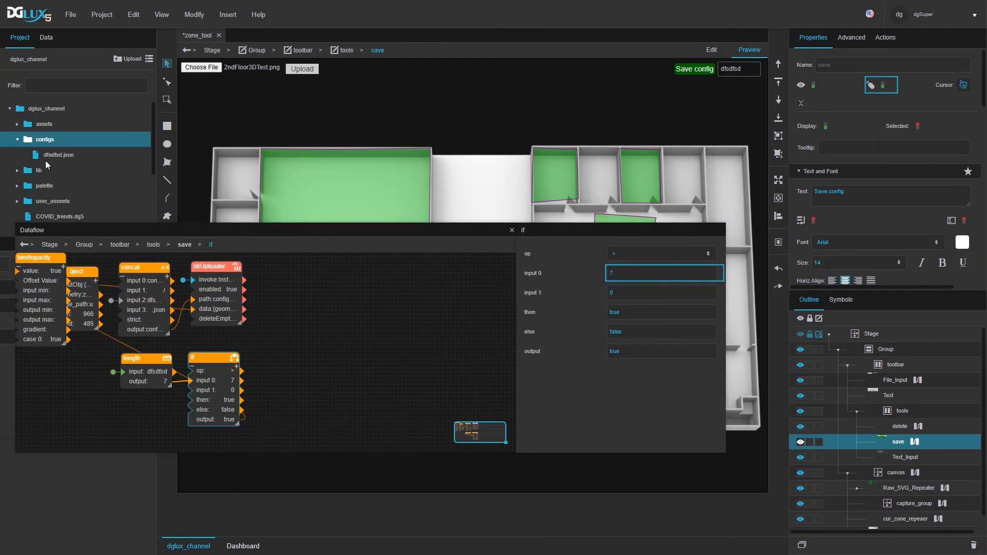
click(50, 157)
drag(132, 230, 467, 258)
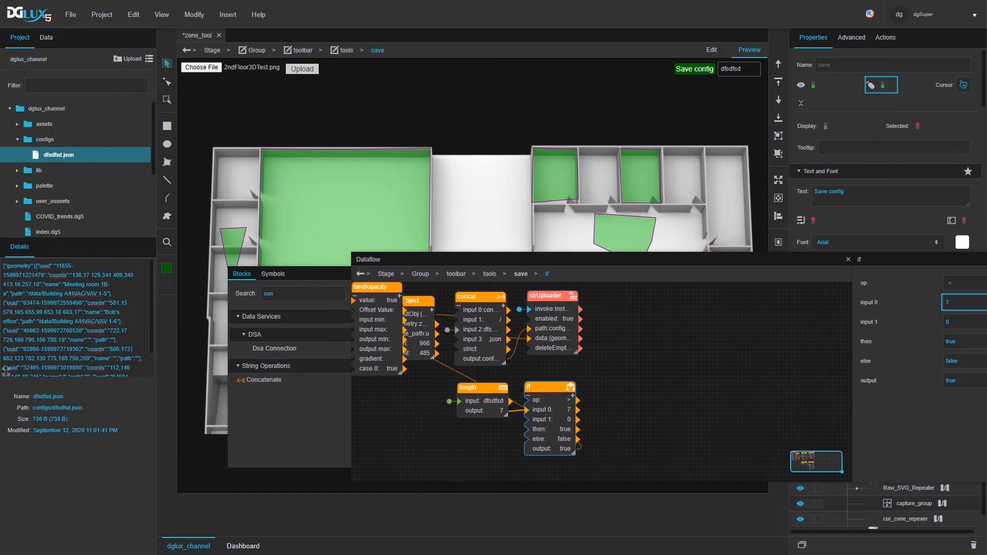
click(6, 371)
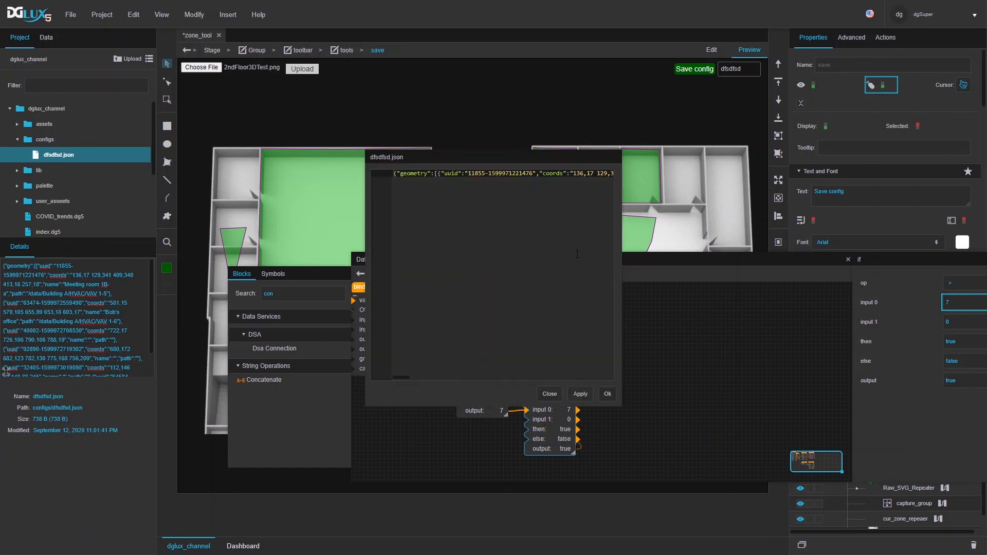
click(550, 394)
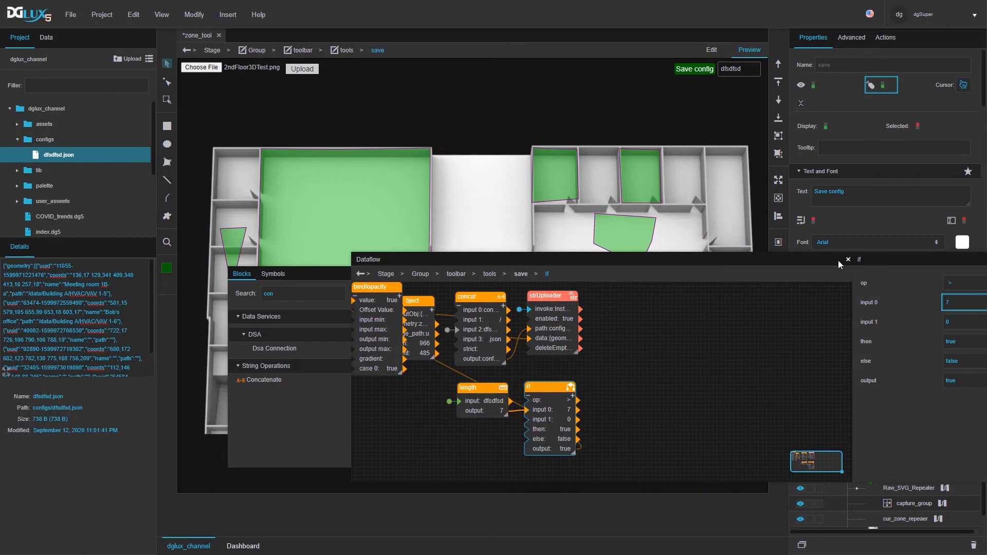
- Move the opacity binding block out from over the makeObject block to beside the strUploader block, and close the dataflow
drag(378, 291, 630, 298)
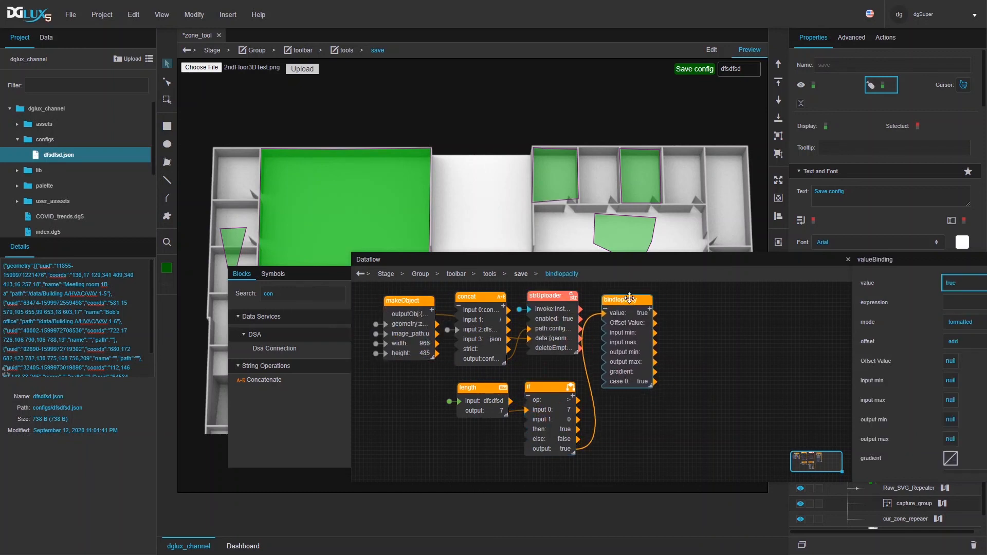
drag(637, 260, 474, 258)
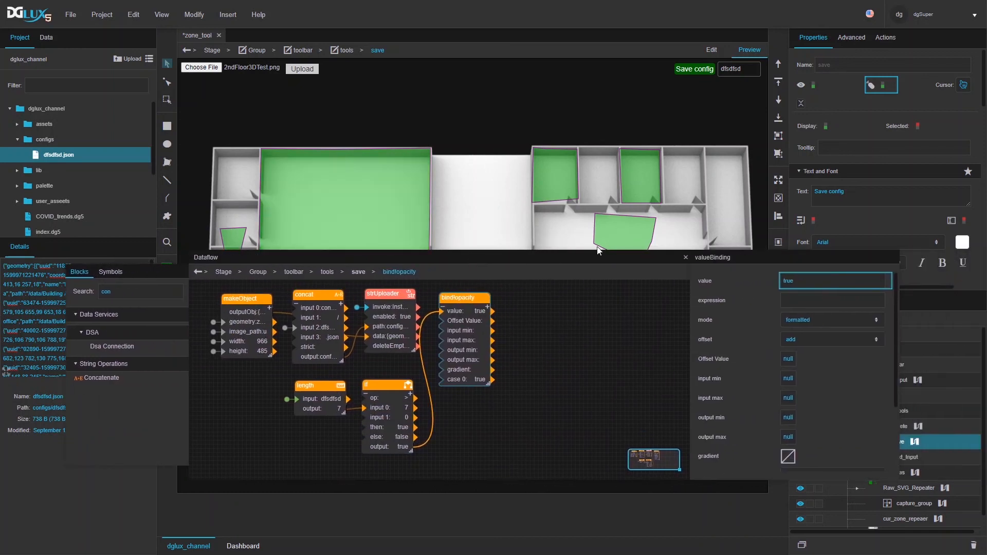
click(685, 257)
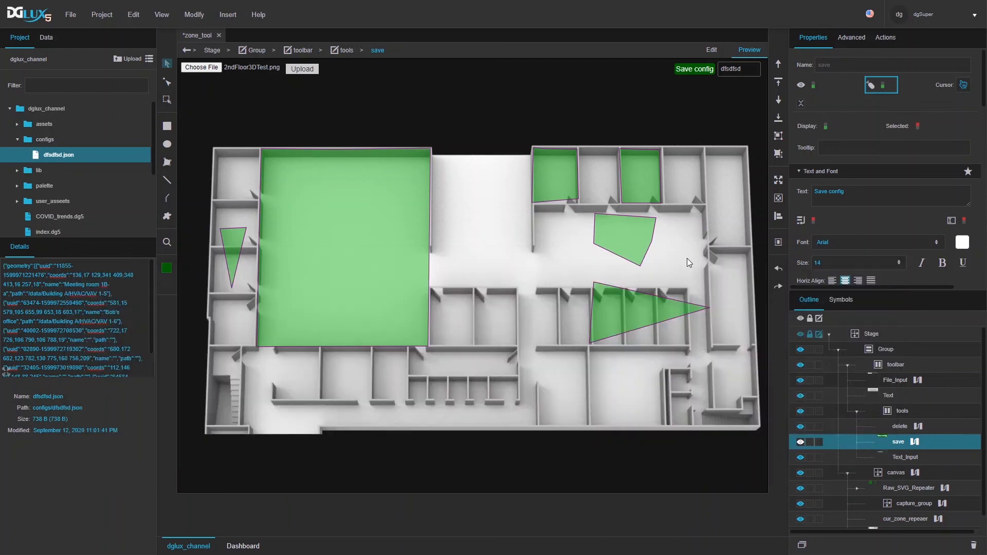